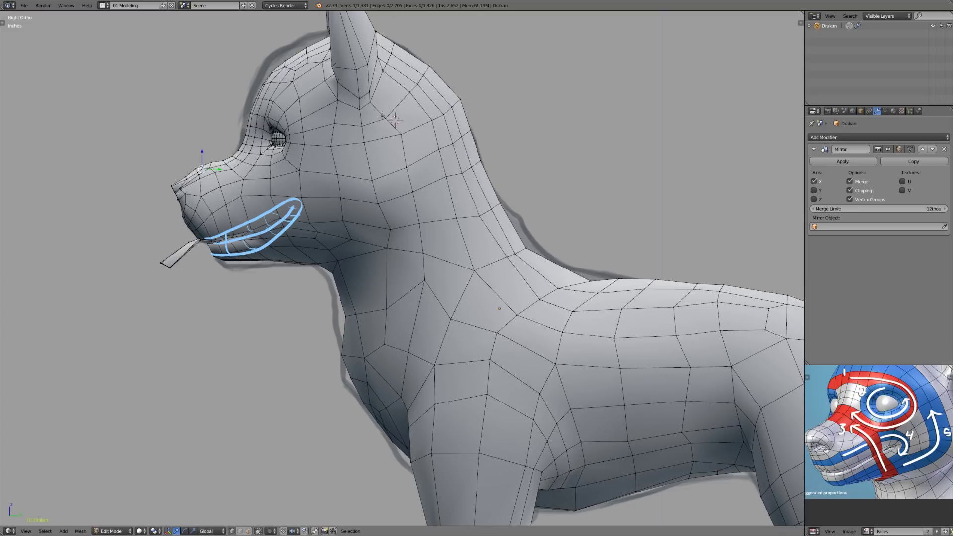
- Sketch Grease Pencil guide strokes over the dog's neck and shoulder, and erase them
left_click_drag(436, 192, 489, 293)
left_click_drag(473, 240, 447, 252)
left_click_drag(442, 255, 457, 248)
left_click_drag(350, 294, 511, 220)
key("Escape")
mouse_move(441, 268)
right_mouse_down()
mouse_move(447, 177)
mouse_move(437, 149)
right_mouse_up()
- Cut a new edge with the Knife across the dog's neck from the throat to the back of the neck
right_click(466, 246)
right_click(516, 253)
middle_click_drag(550, 252, 522, 256)
key("KP_3")
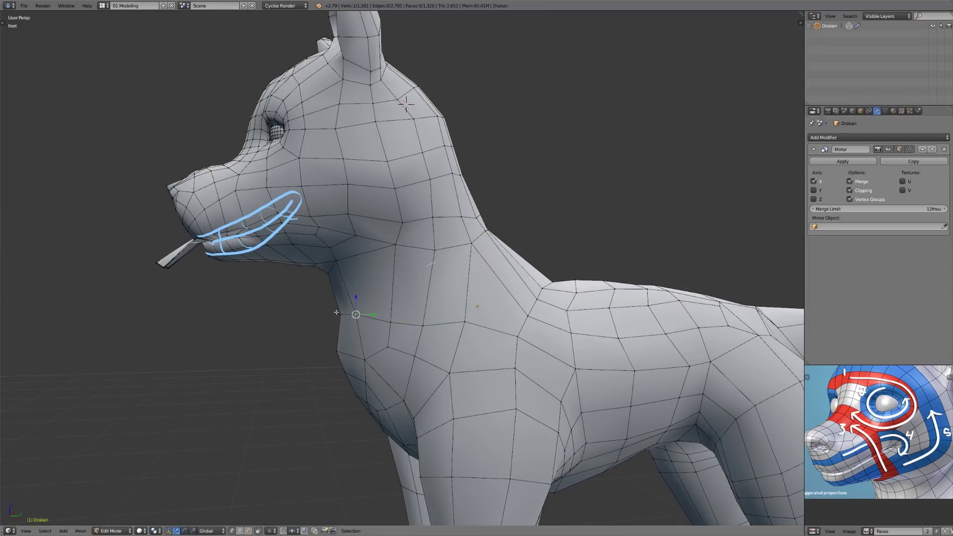
scroll(340, 295, "up", 2)
key("k")
left_click(346, 282)
left_click(465, 279)
left_click(559, 239)
key("Return")
- Move the vertex on the new cut in the middle of the neck toward the back
right_click(468, 278)
key("g")
left_click(519, 259)
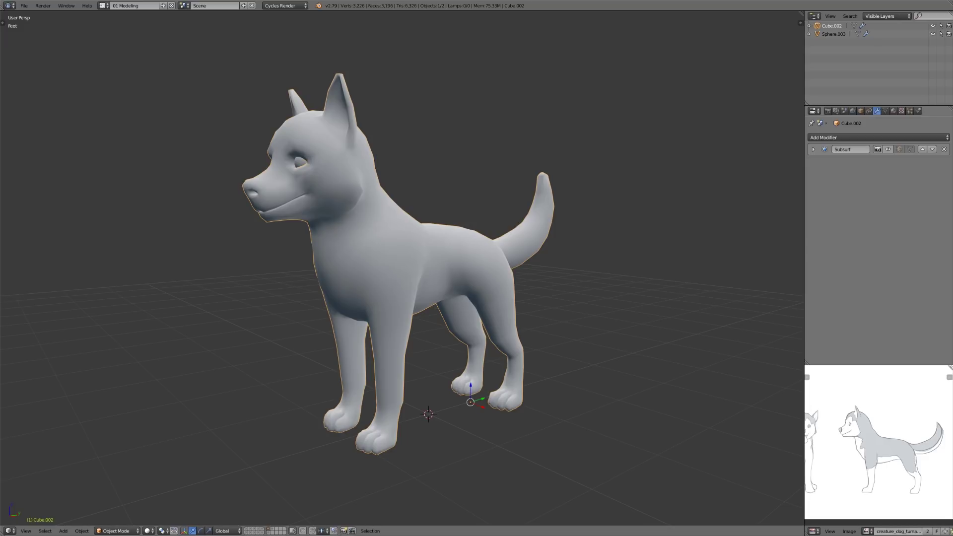
- Examine the finished dog's edge flow in Edit Mode, and switch on the Subsurf modifier's viewport display in Object Mode
middle_click_drag(488, 329, 491, 328)
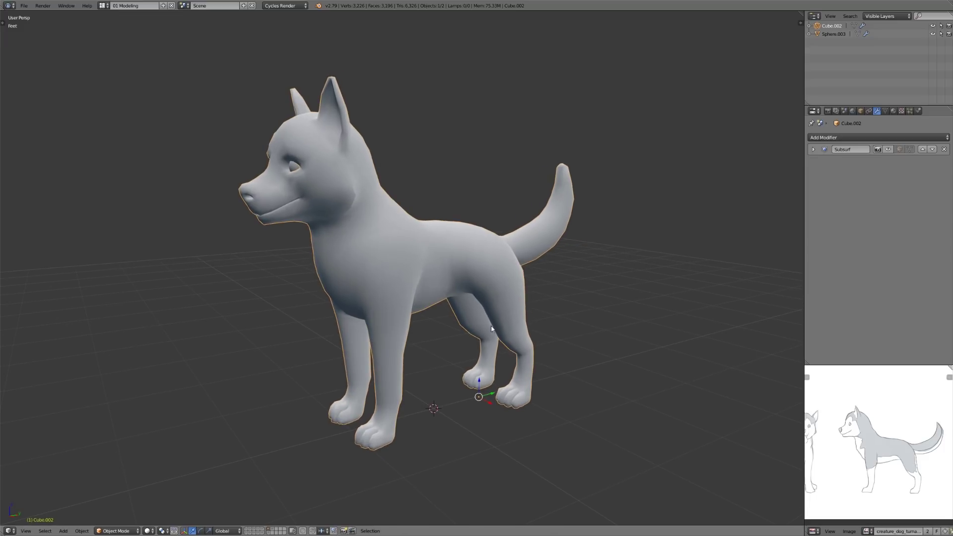
key("Tab")
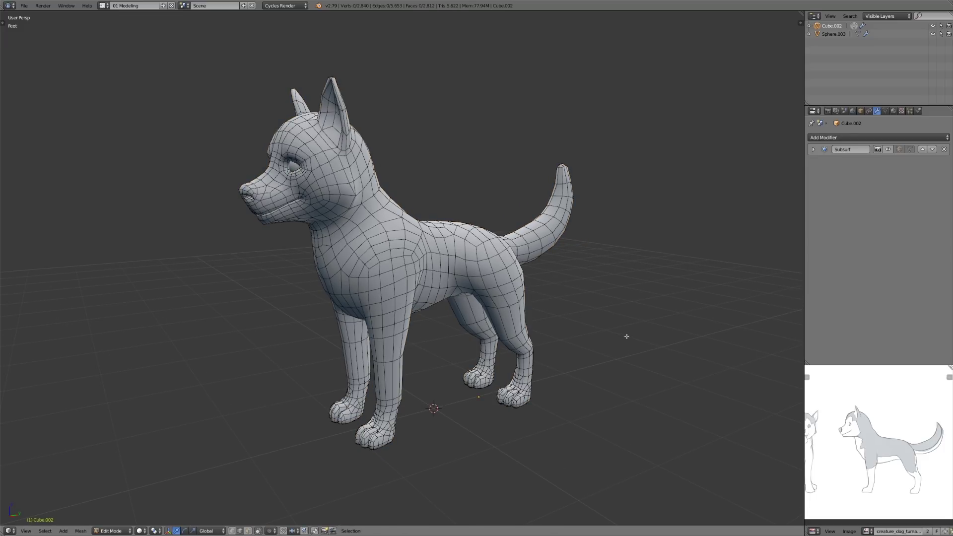
mouse_move(623, 325)
middle_mouse_down()
mouse_move(610, 319)
mouse_move(622, 319)
middle_mouse_up()
scroll(554, 291, "up", 2)
middle_click_drag(554, 291, 585, 289)
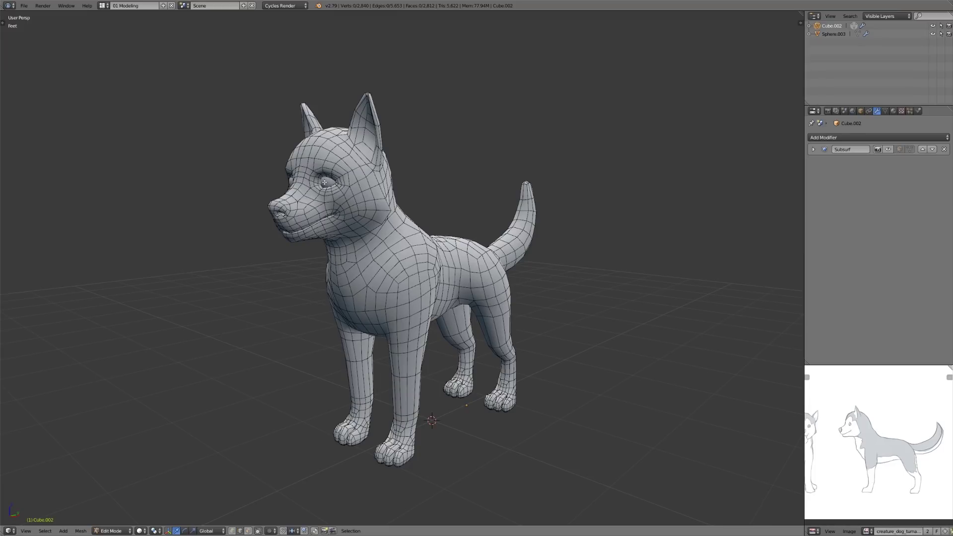
middle_click_drag(227, 231, 210, 235)
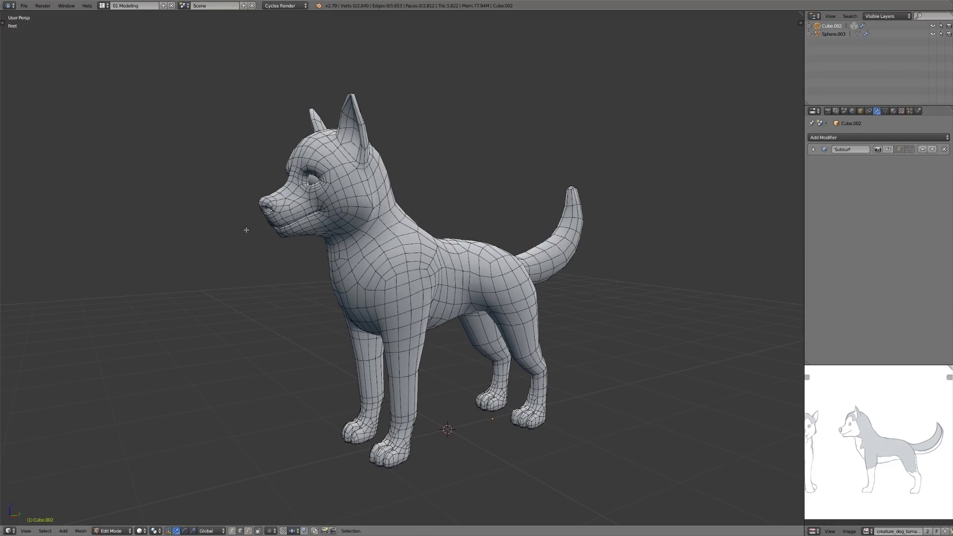
scroll(289, 229, "up", 1)
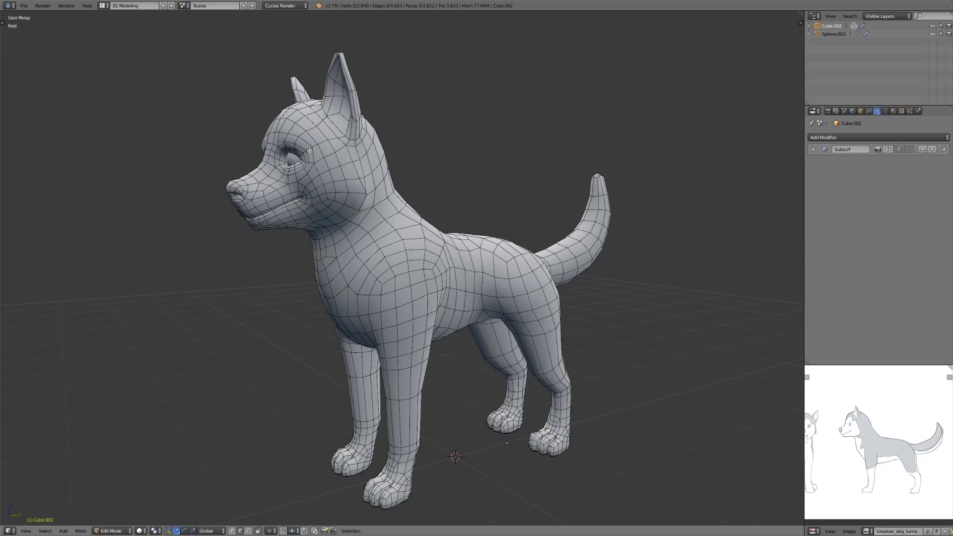
right_click(305, 197, "alt")
key("Tab")
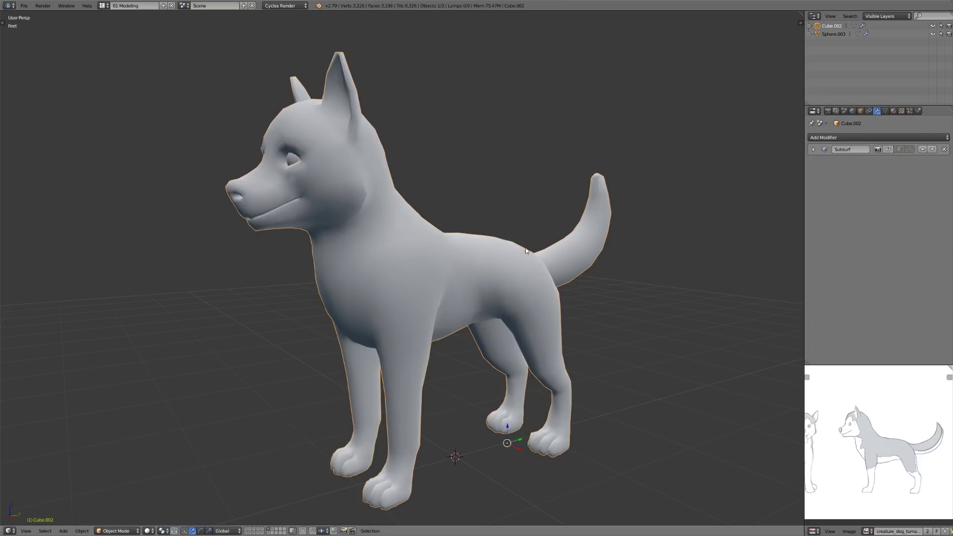
left_click(888, 150)
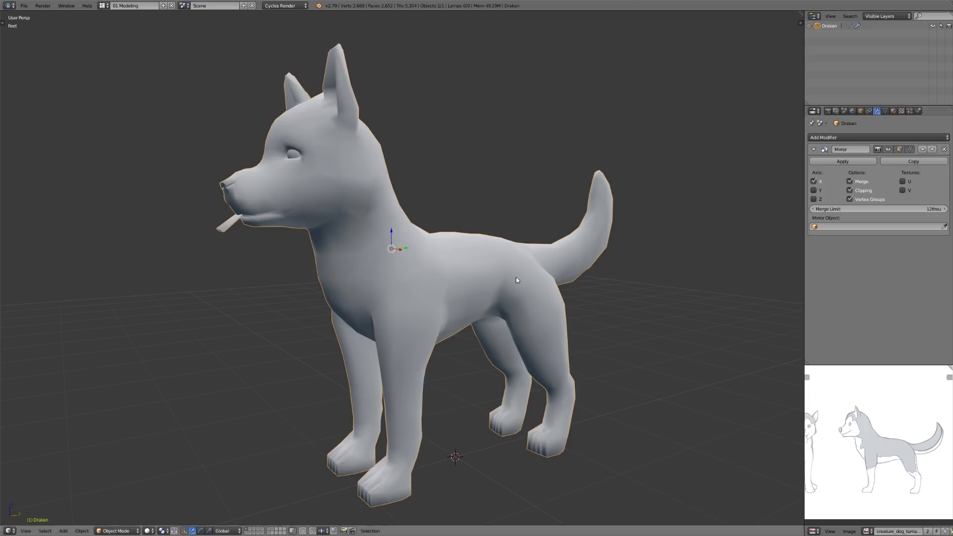
- Examine the unfinished dog mesh's body topology in Edit Mode from the front, side and rear
middle_click_drag(516, 279, 568, 268)
key("Tab")
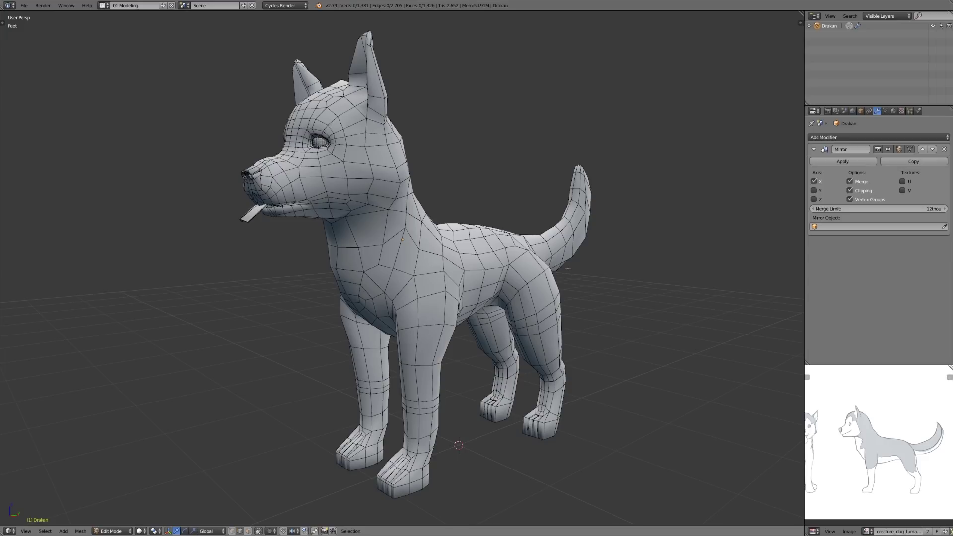
middle_click_drag(568, 268, 478, 283)
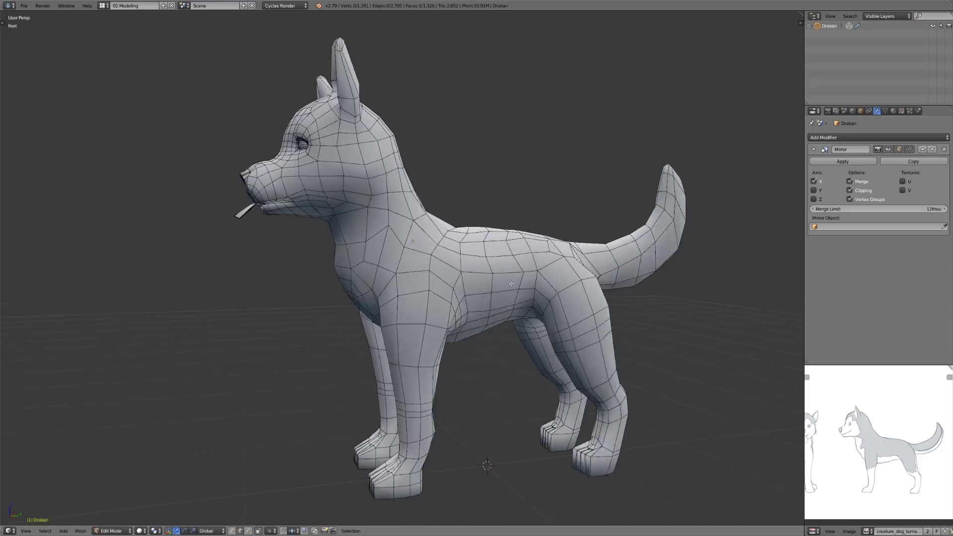
scroll(478, 282, "up", 3)
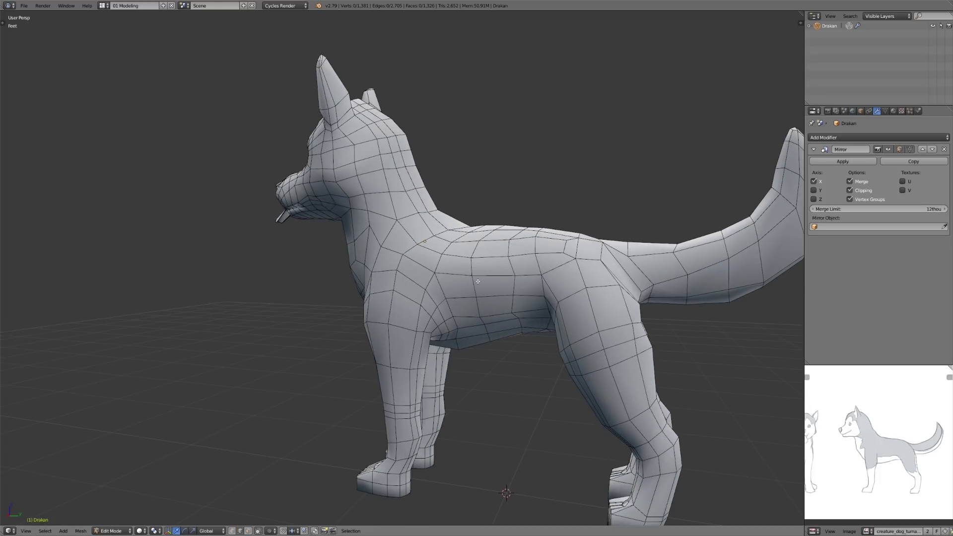
scroll(478, 282, "down", 2)
middle_click_drag(477, 281, 507, 365)
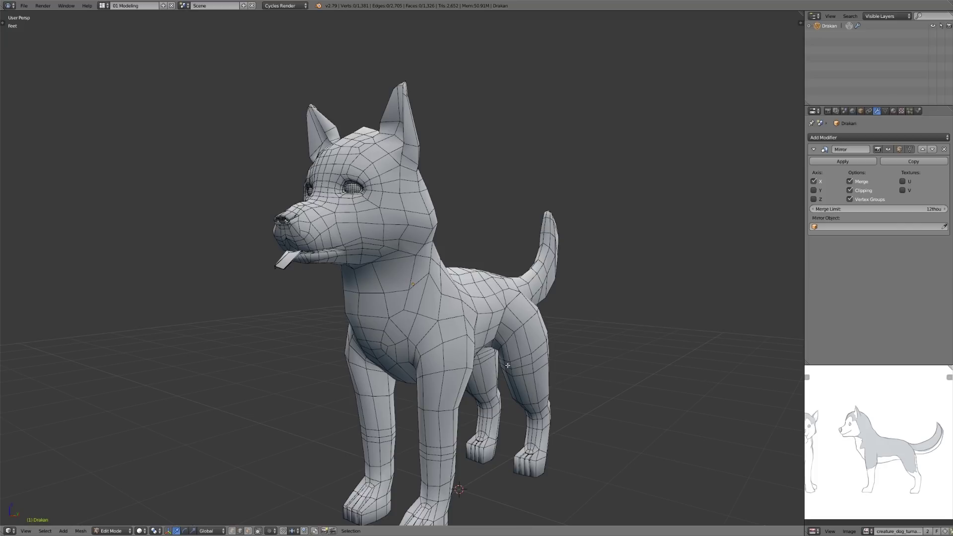
- Examine the dog's face topology up close and preview the edge loops around the eye with Loop Cut, without adding any cut
middle_click_drag(492, 397, 471, 389)
middle_click_drag(457, 347, 514, 386, "shift")
scroll(488, 384, "up", 2)
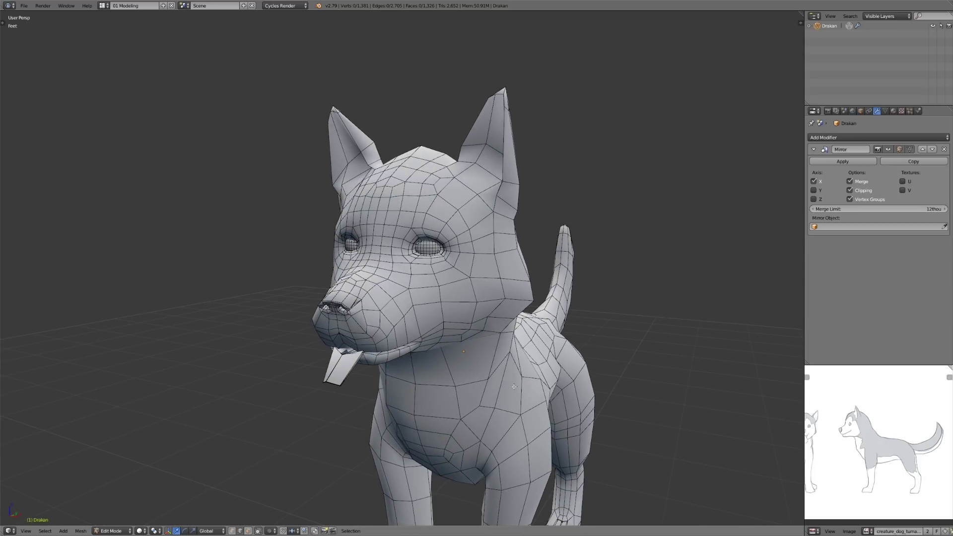
scroll(477, 317, "up", 1)
middle_click_drag(408, 211, 436, 225)
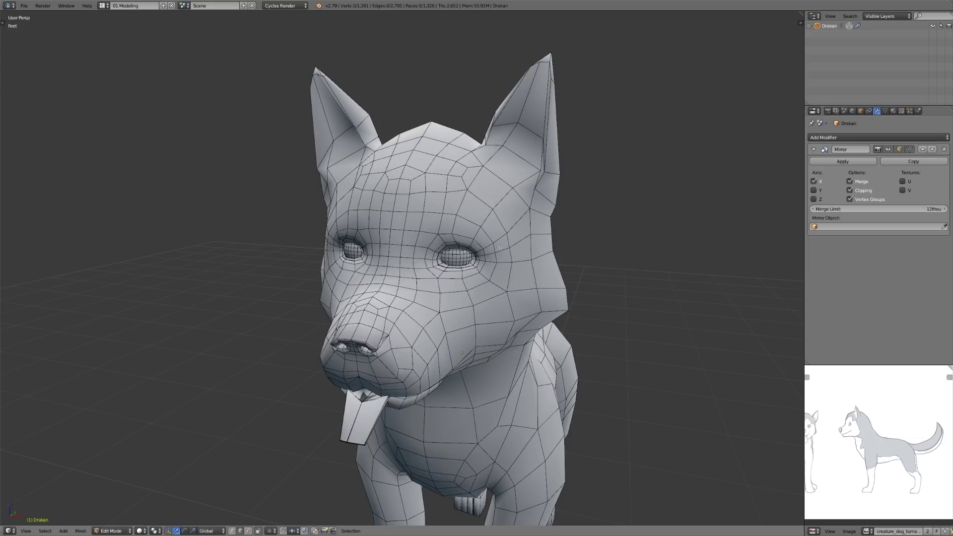
scroll(473, 280, "up", 3)
key("ctrl+r")
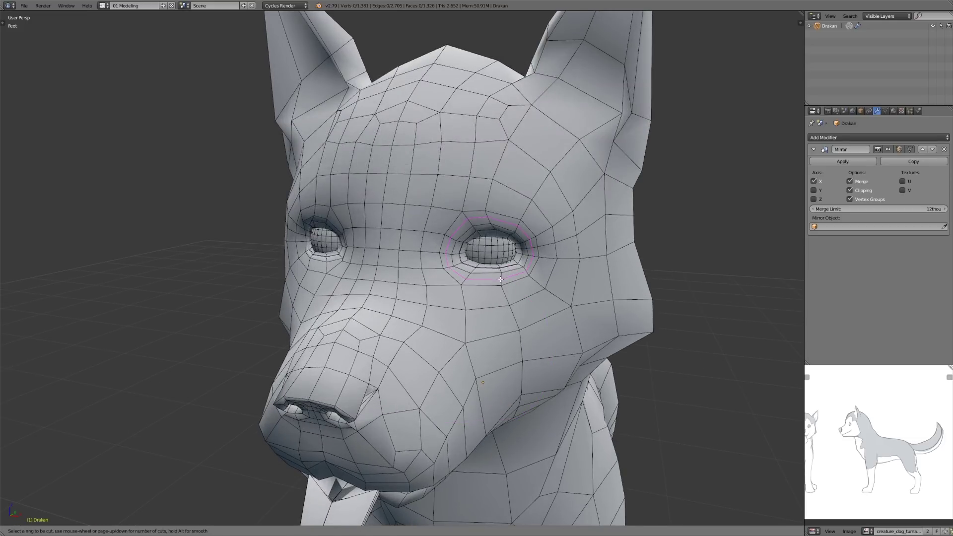
key("Escape")
key("ctrl+r")
key("Escape")
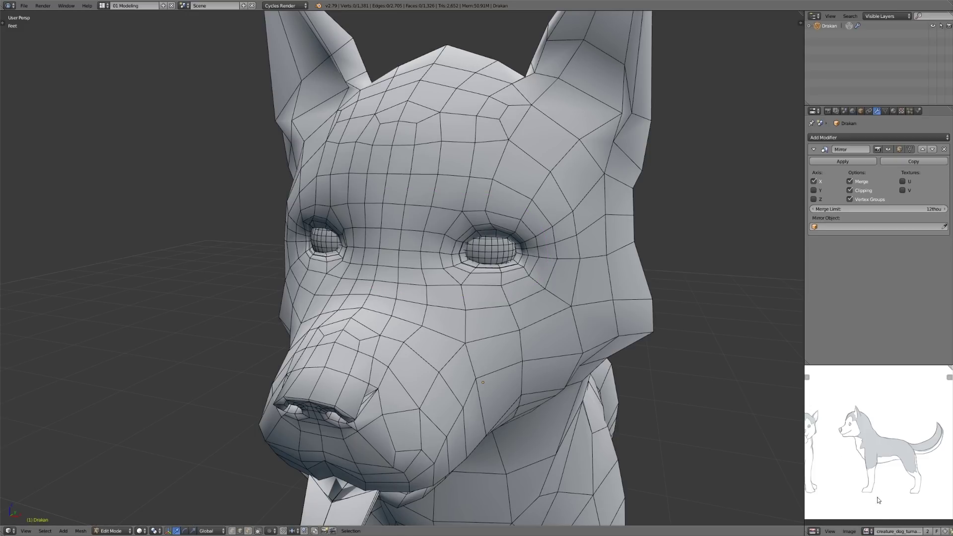
- Show the Faces reference image in the image editor, study it full screen, and frame its dog head back in the normal layout
left_click(866, 530)
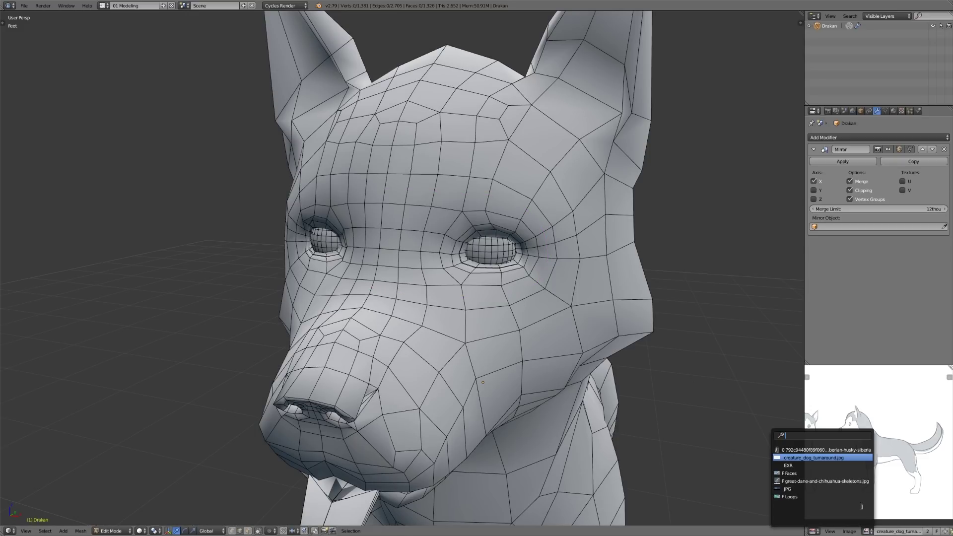
left_click(852, 473)
key("ctrl+space")
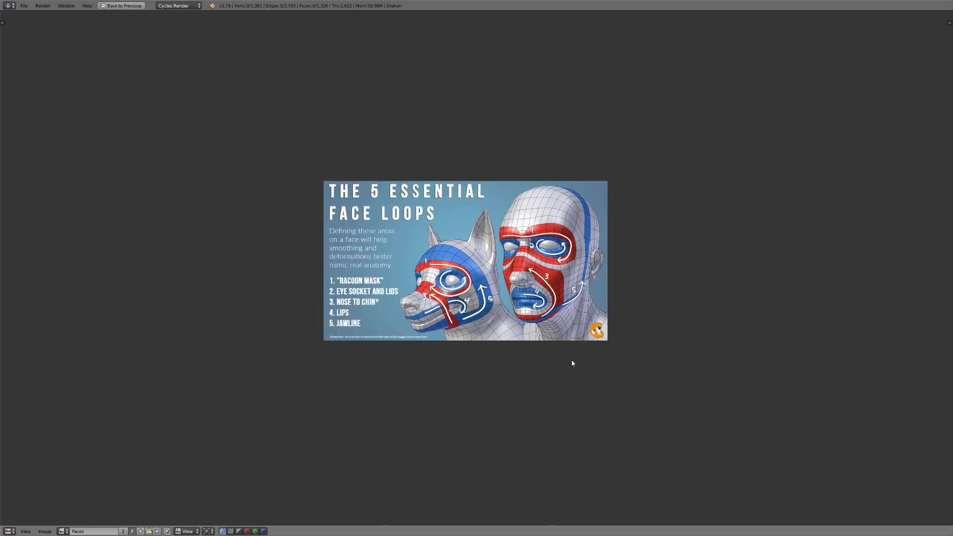
scroll(572, 363, "up", 4)
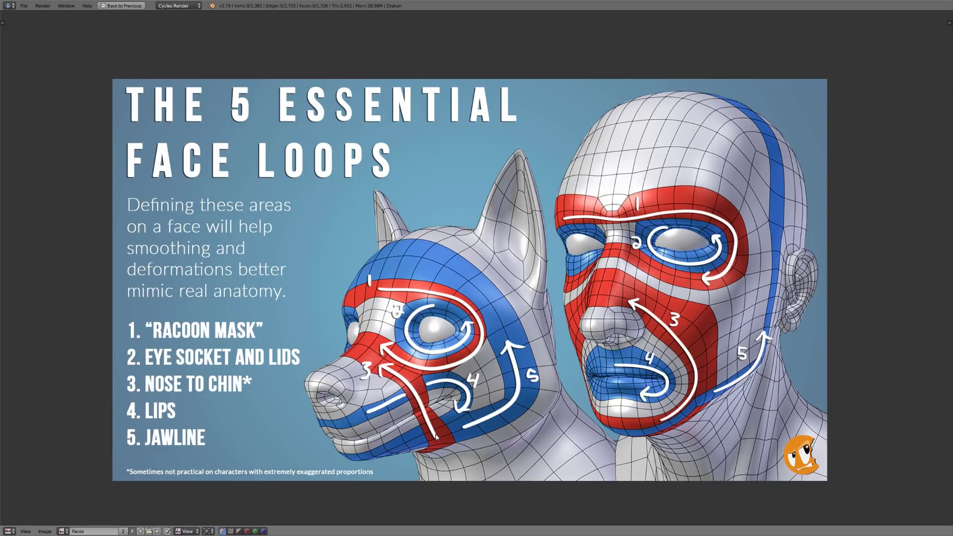
key("ctrl+space")
scroll(861, 462, "down", 2)
middle_click_drag(862, 469, 895, 393)
- Sketch a Grease Pencil guide loop on the side of the muzzle, running around the mouth from lower to upper lip
middle_click_drag(593, 396, 476, 366)
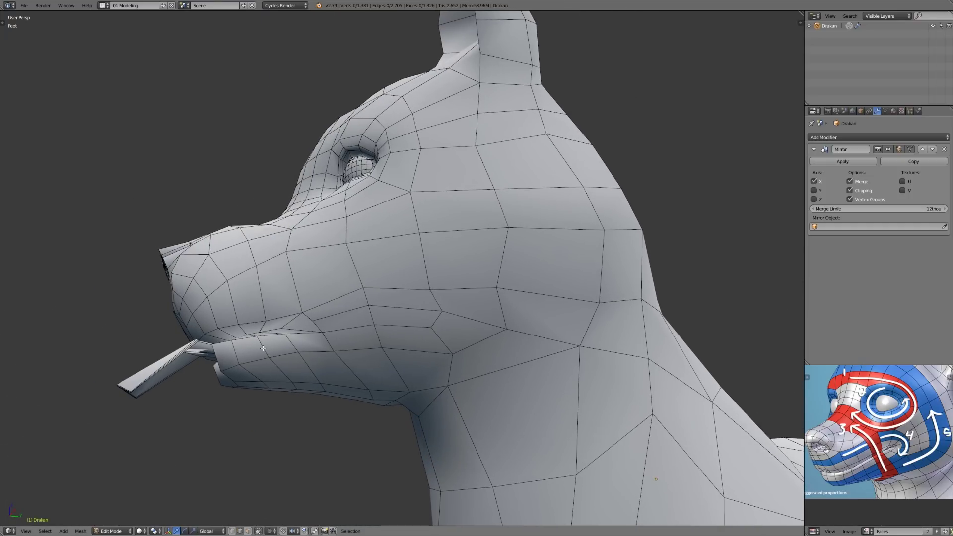
mouse_move(238, 353)
left_mouse_down()
mouse_move(295, 338)
mouse_move(456, 333)
mouse_move(467, 235)
mouse_move(455, 139)
mouse_move(445, 129)
left_mouse_up()
key("ctrl+z")
mouse_move(228, 357)
left_mouse_down()
mouse_move(431, 331)
mouse_move(459, 292)
mouse_move(377, 284)
mouse_move(283, 293)
mouse_move(198, 332)
left_mouse_up()
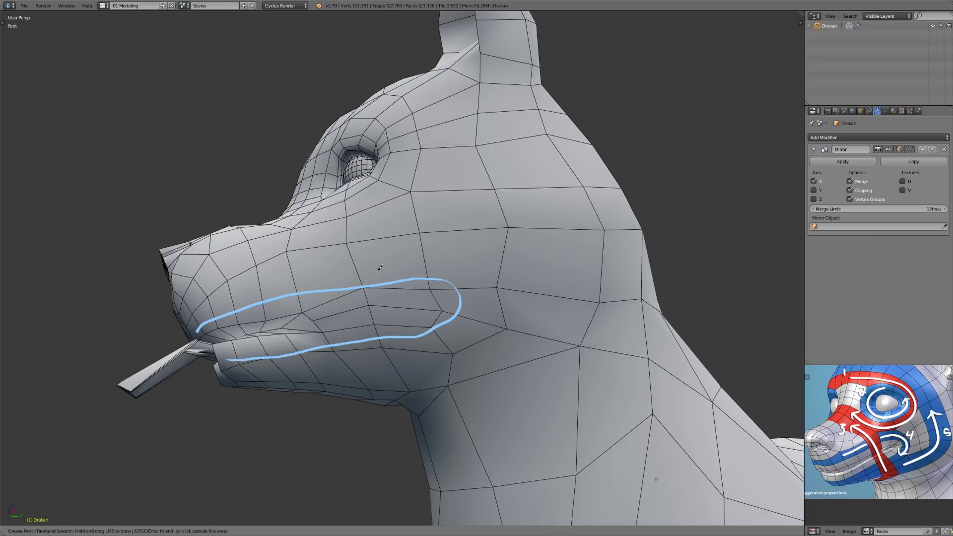
mouse_move(339, 304)
middle_mouse_down()
mouse_move(338, 323)
mouse_move(353, 299)
mouse_move(401, 300)
middle_mouse_up()
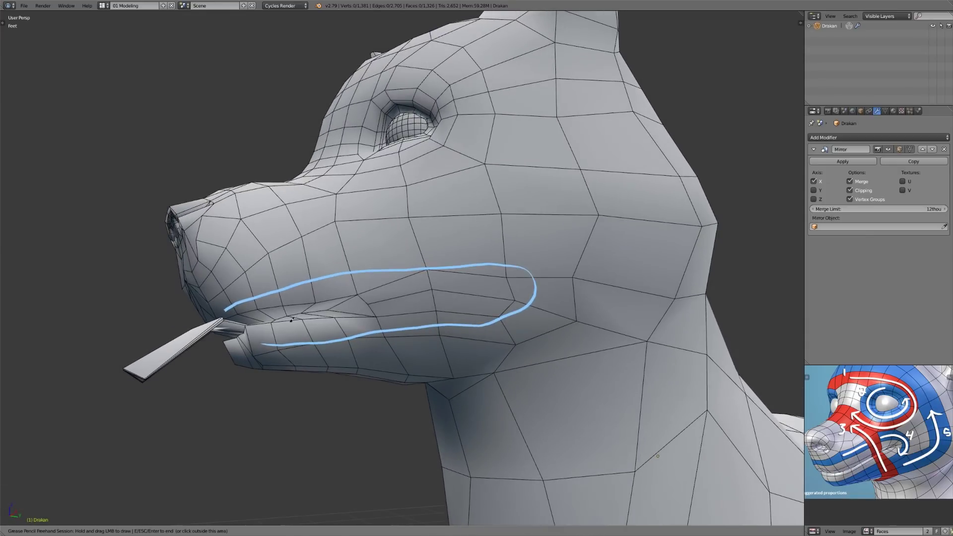
- Show the mesh as wireframe over the reference in the right side view and erase the mouth guide loop
key("z")
key("KP_3")
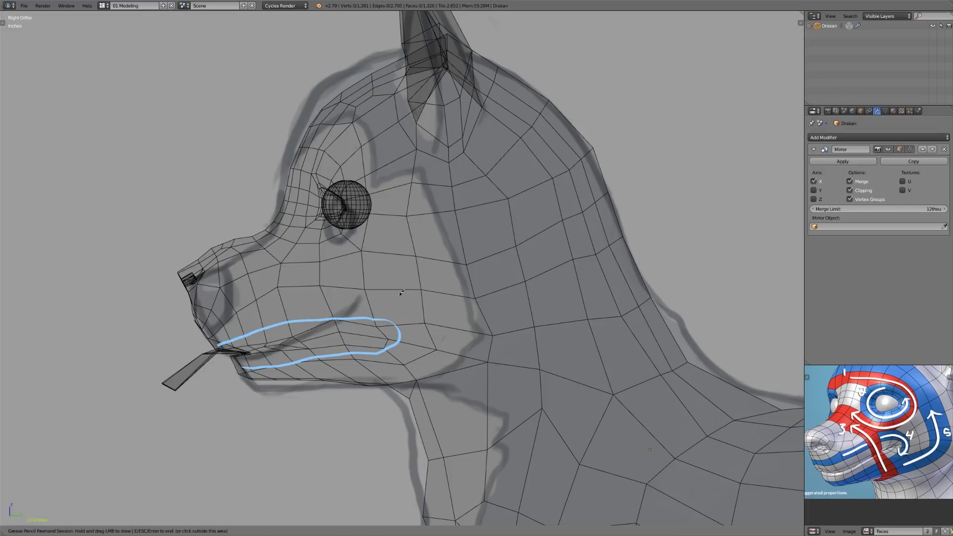
mouse_move(288, 326)
right_mouse_down()
mouse_move(319, 314)
mouse_move(245, 329)
mouse_move(411, 366)
mouse_move(243, 309)
right_mouse_up()
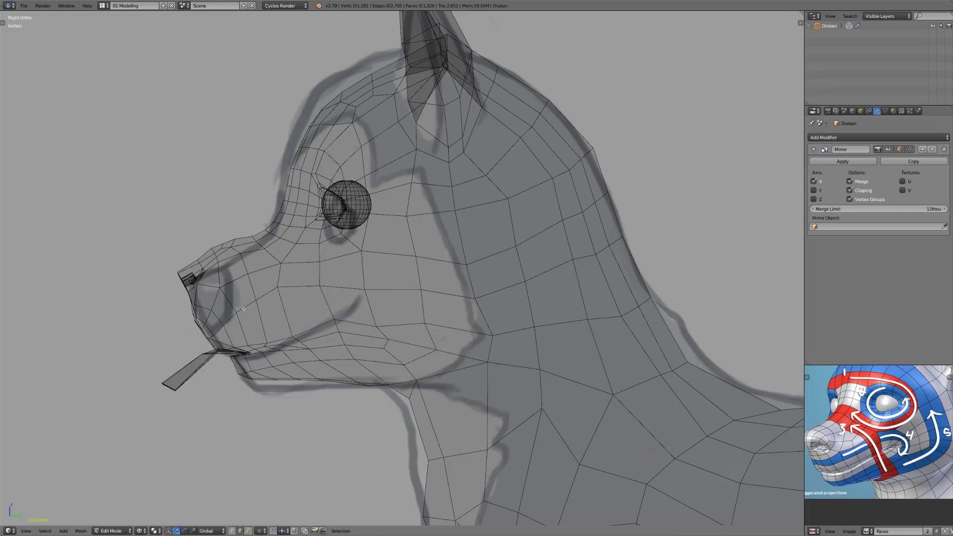
- Trace the reference's mouth line with the Grease Pencil and sketch the lip loops around it up to the mouth corner
mouse_move(240, 353)
left_mouse_down()
mouse_move(329, 328)
mouse_move(359, 294)
left_mouse_up()
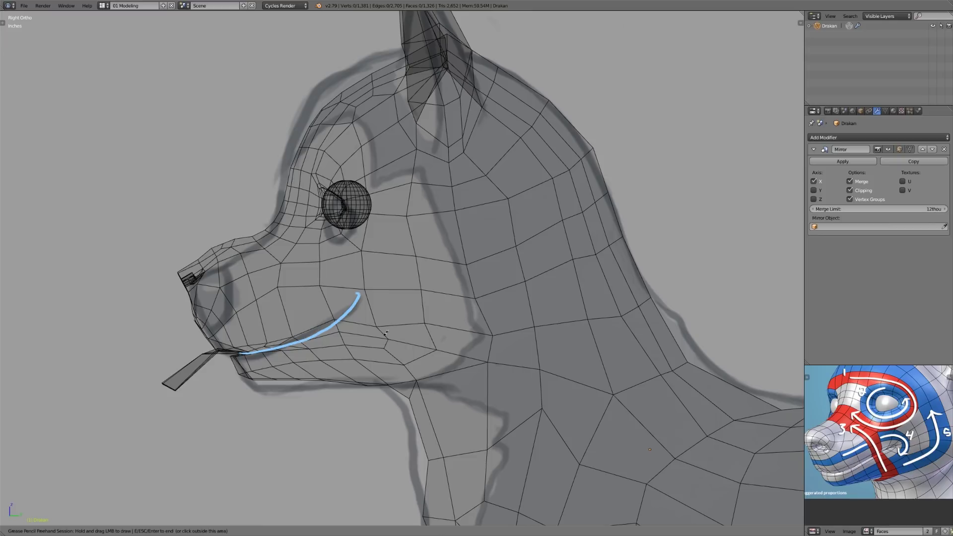
key("ctrl+z")
mouse_move(240, 355)
left_mouse_down()
mouse_move(328, 327)
mouse_move(354, 302)
left_mouse_up()
mouse_move(232, 348)
left_mouse_down()
mouse_move(355, 291)
mouse_move(348, 329)
mouse_move(238, 371)
mouse_move(253, 371)
mouse_move(256, 353)
left_mouse_up()
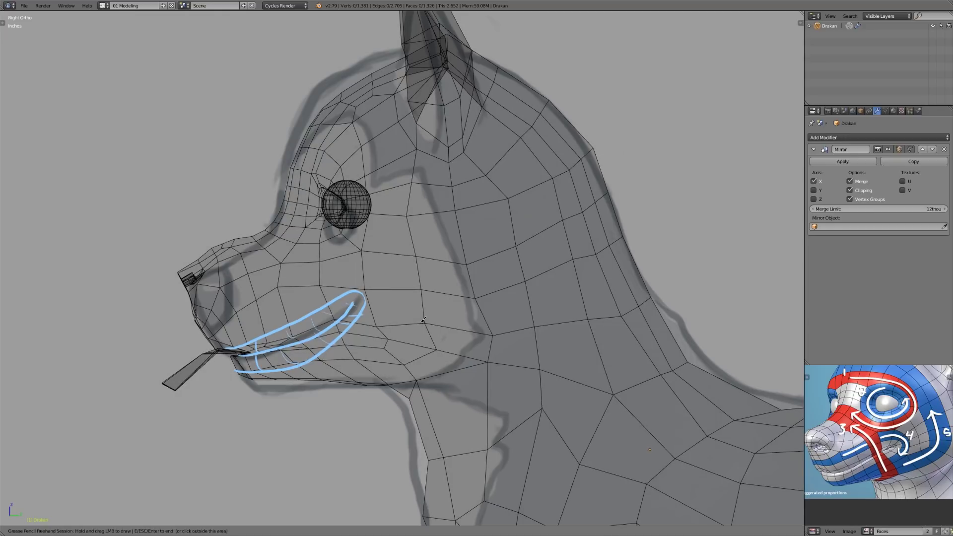
key("Escape")
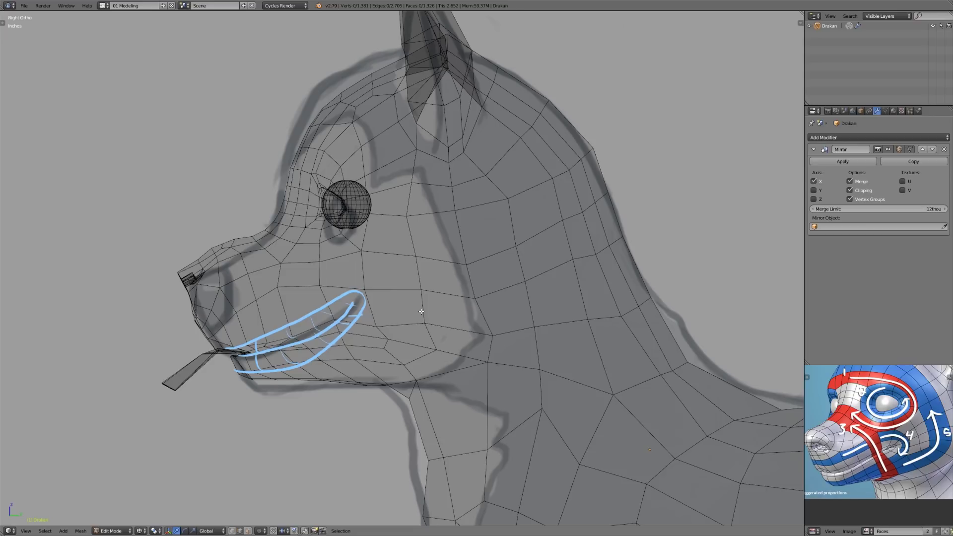
- Return to solid shading and select the vertex at the upper end of the crease beside the nostril
middle_click_drag(421, 311, 526, 372)
key("z")
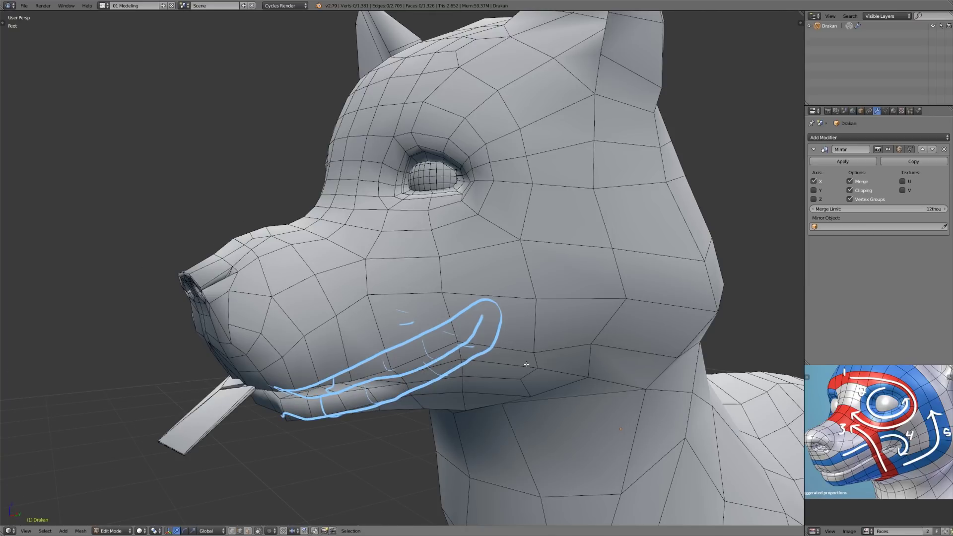
middle_click_drag(518, 379, 531, 370)
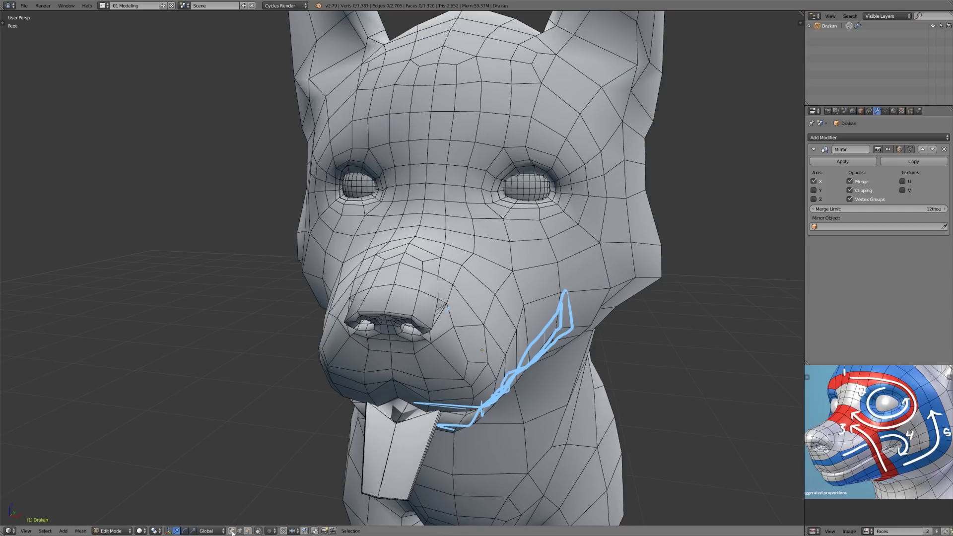
middle_click_drag(378, 320, 403, 318)
right_click(366, 304)
- Inspect the shading of the muzzle and the nose crease in Object Mode
key("Tab")
scroll(376, 336, "down", 3)
mouse_move(376, 336)
middle_mouse_down()
mouse_move(464, 323)
mouse_move(380, 339)
middle_mouse_up()
scroll(380, 339, "up", 2)
middle_click_drag(415, 314, 396, 341)
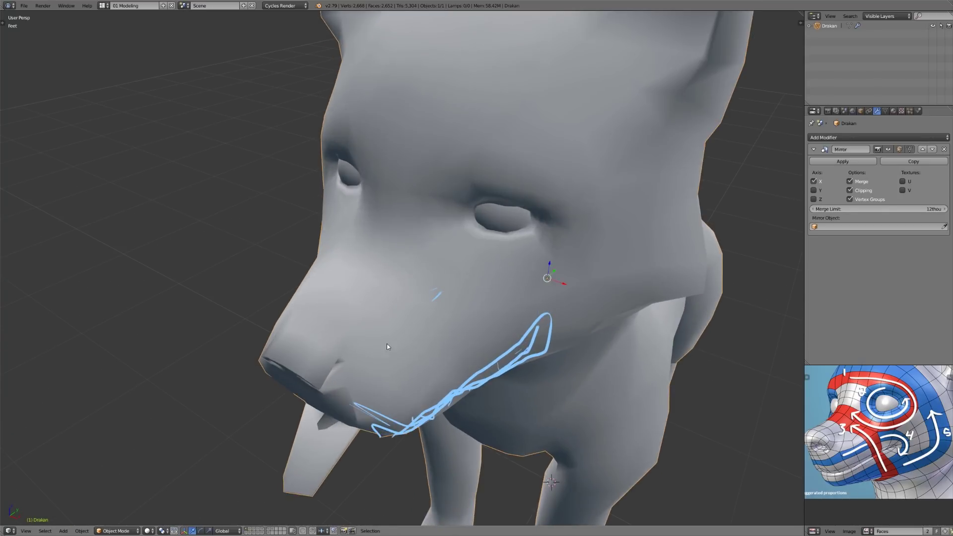
- Slide the selected vertex beside the nose along its edge by about 0.45 with Vertex Slide in Edit Mode
key("Tab")
scroll(430, 335, "up", 2)
middle_click_drag(383, 384, 420, 338, "shift")
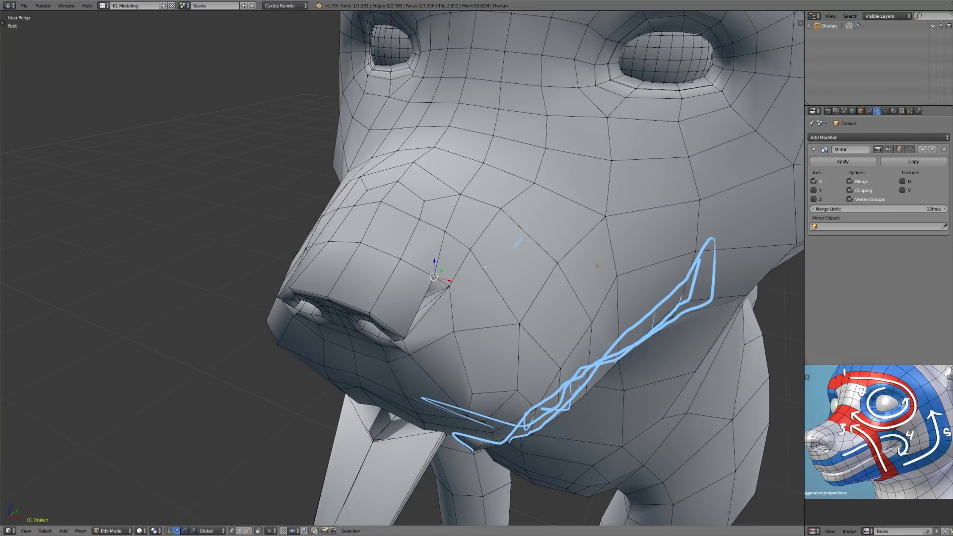
middle_click_drag(472, 300, 472, 302)
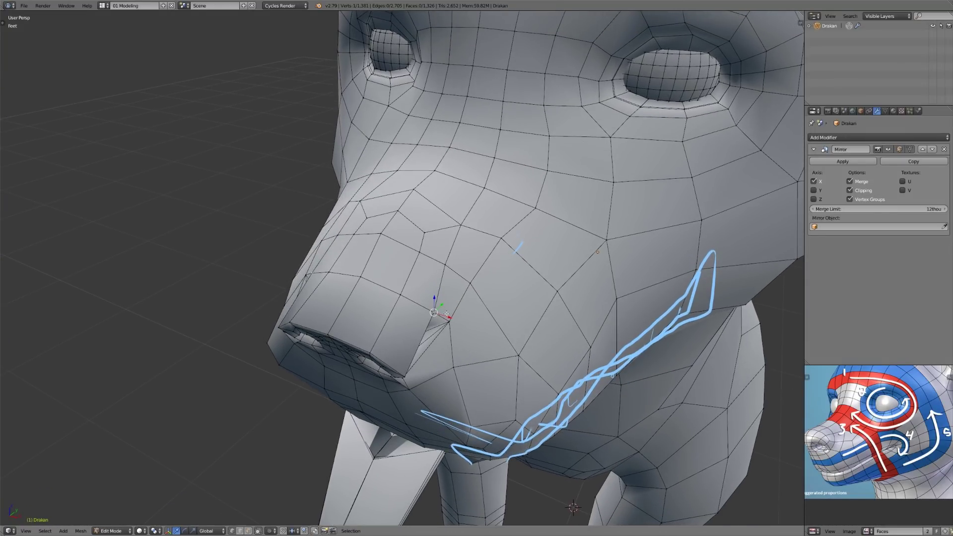
key("shift+v")
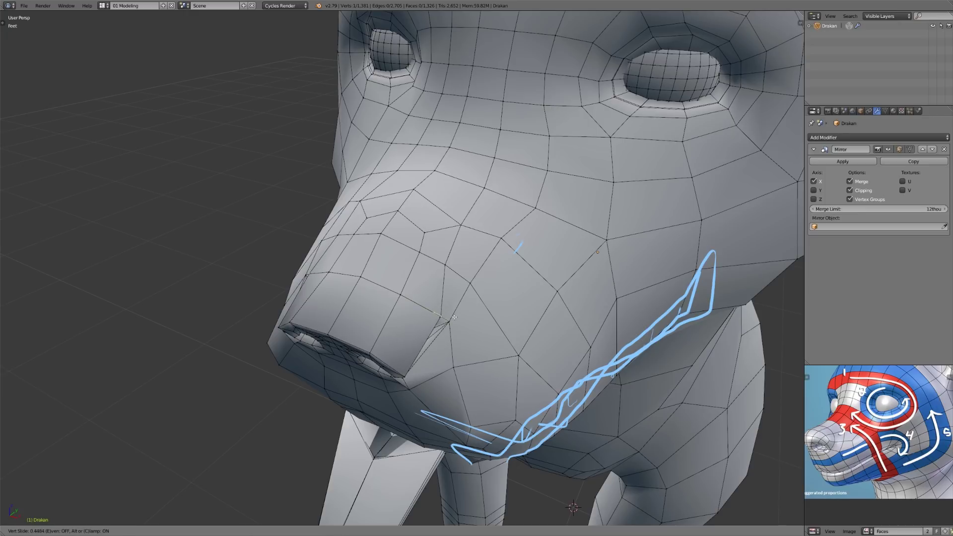
left_click(454, 316)
middle_click_drag(455, 316, 486, 311)
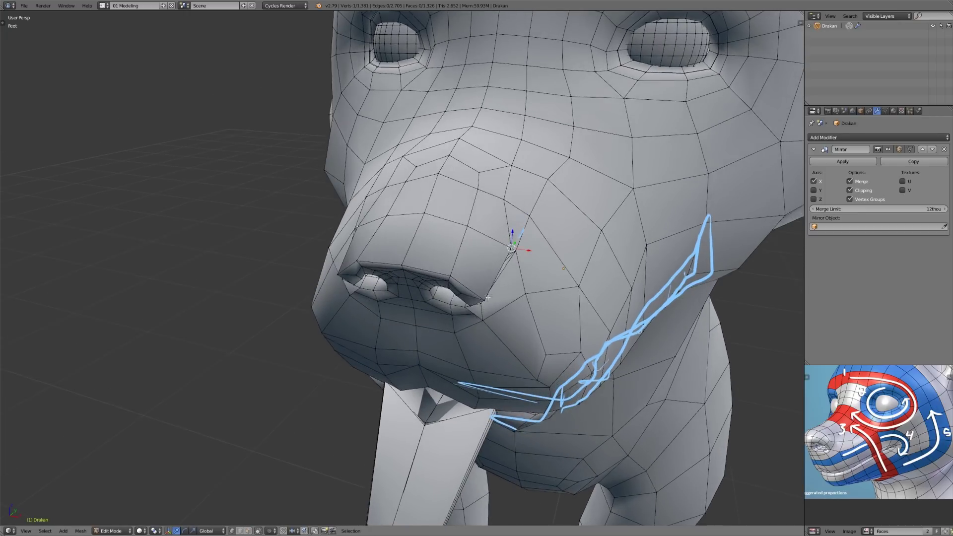
- Reposition the vertex at the lower end of the crease beside the nostril
left_click(485, 298, "shift")
key("g")
left_click(481, 303)
middle_click_drag(480, 303, 485, 307)
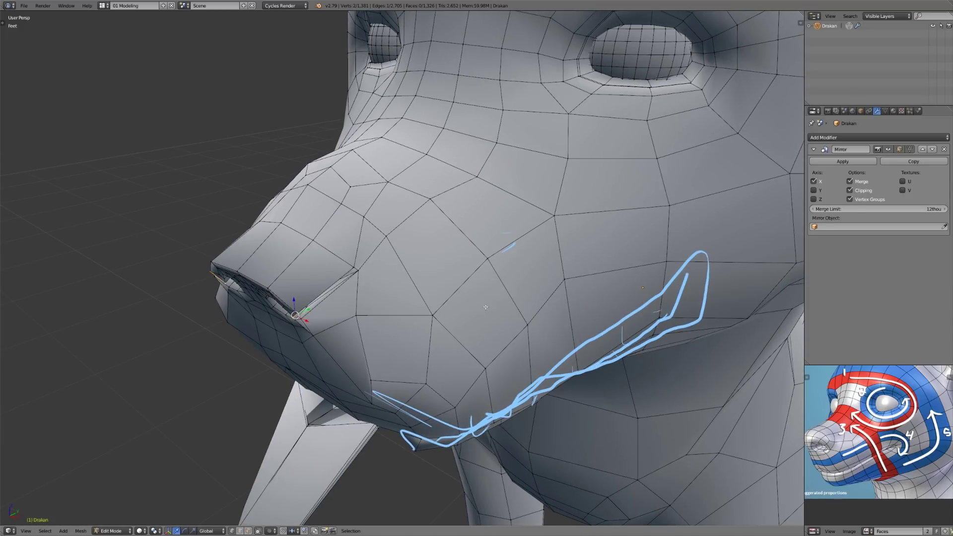
- Move the vertices at the upper end of the nose crease forward toward the nose tip in top view
left_click(353, 265)
left_click(360, 273, "shift")
key("KP_7")
middle_click_drag(489, 397, 359, 197, "shift")
scroll(359, 198, "up", 3)
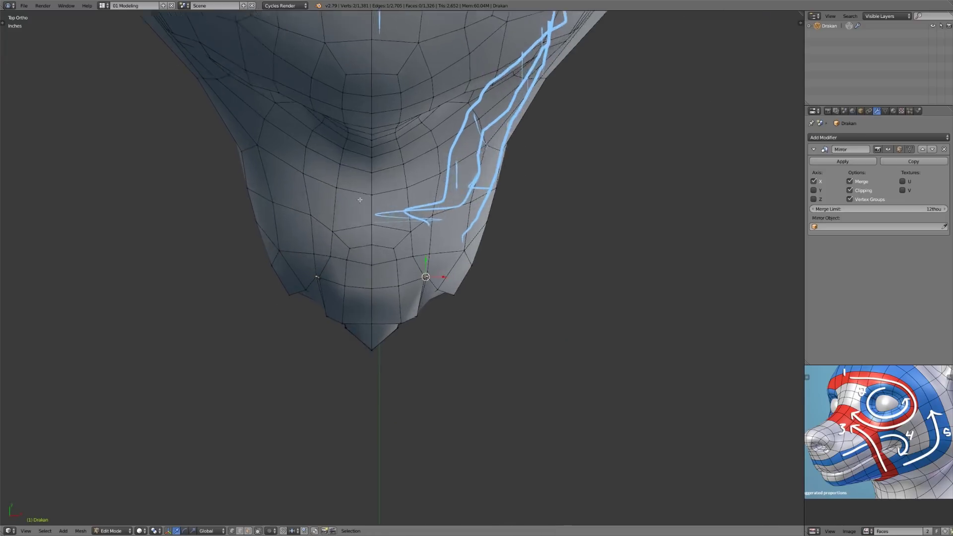
key("g")
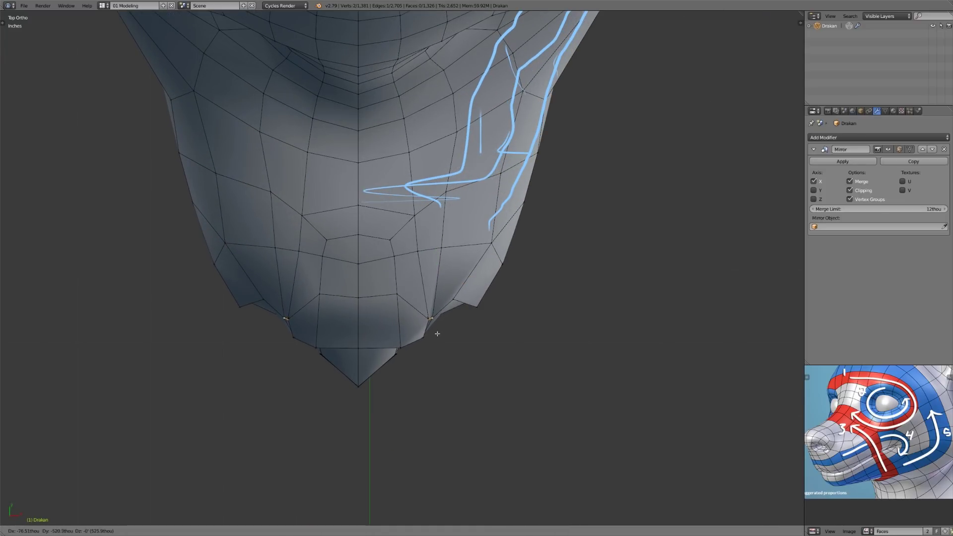
left_click(435, 330)
- Fine-tune the moved crease vertices beside the nose from other angles and check the muzzle's shading in Object Mode
middle_click_drag(436, 330, 499, 309)
key("g")
left_click(433, 266)
scroll(433, 266, "down", 2)
key("g")
left_click(483, 242)
key("Tab")
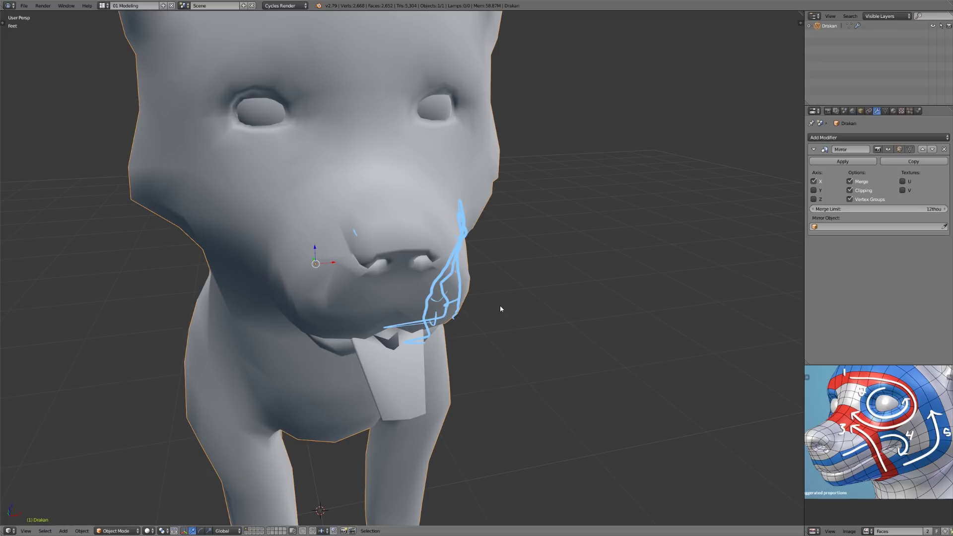
mouse_move(499, 305)
middle_mouse_down()
mouse_move(487, 289)
mouse_move(452, 305)
mouse_move(432, 293)
mouse_move(503, 295)
middle_mouse_up()
scroll(452, 305, "up", 3)
- In Edit Mode, reposition two neighbouring vertices on the muzzle beside and below the nostril
key("Tab")
scroll(389, 313, "up", 1)
right_click(389, 310)
middle_click_drag(389, 310, 444, 313)
scroll(445, 313, "up", 1)
key("g")
left_click(430, 348)
right_click(431, 304)
key("g")
left_click(430, 312)
- Shift the row of vertices around the nose slightly downward, one after another
right_click(437, 278)
middle_click_drag(437, 278, 401, 237)
key("g")
left_click(405, 238)
right_click(403, 244)
key("g")
left_click(404, 250)
right_click(385, 250)
key("g")
left_click(385, 255)
right_click(356, 251)
key("g")
left_click(356, 256)
- Nudge a single vertex on the side of the muzzle behind the nose and clear the selection
key("a")
scroll(529, 315, "down", 1)
middle_click_drag(529, 315, 478, 321)
right_click(433, 299)
key("g")
left_click(434, 301)
key("a")
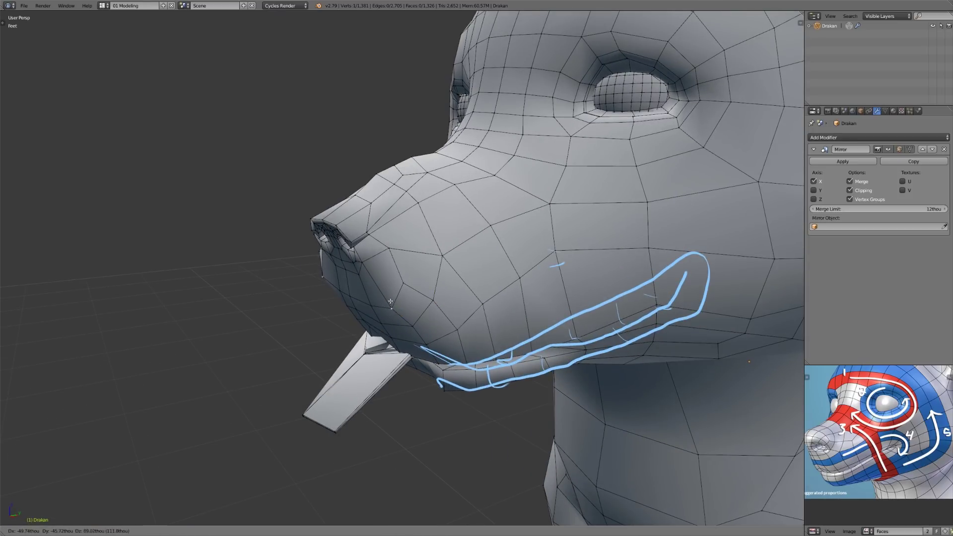
scroll(522, 324, "down", 4)
scroll(545, 325, "up", 2)
middle_click_drag(520, 301, 442, 238)
right_click(430, 229)
right_click(402, 229)
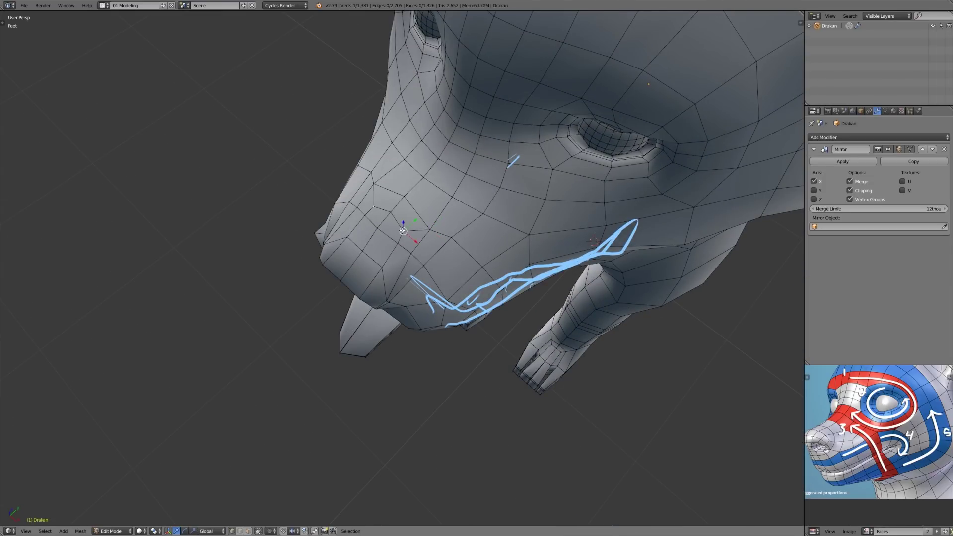
key("g")
right_click(426, 271)
middle_click_drag(427, 269, 386, 301)
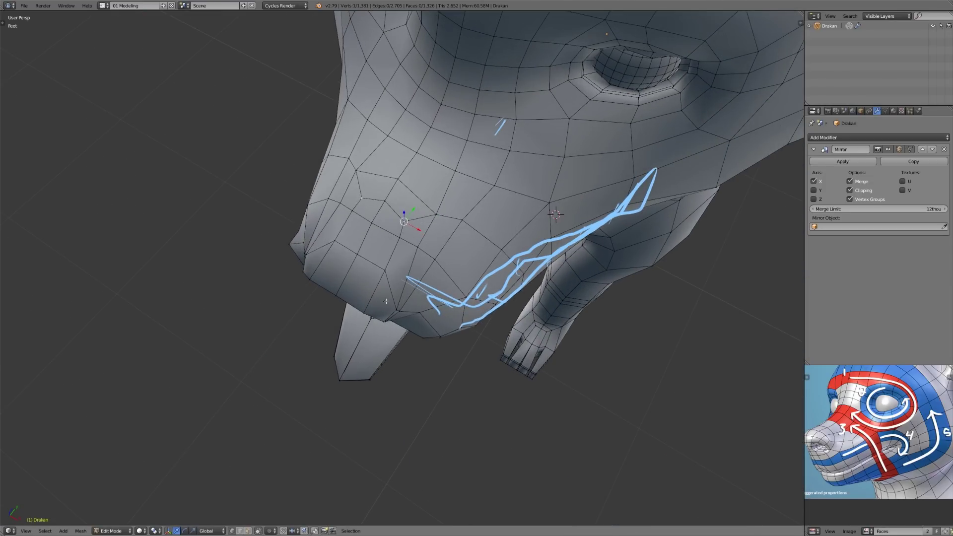
- Sketch two edge-flow lines across the neck with the Grease Pencil in the right side view, and erase them
scroll(358, 189, "down", 2)
middle_click_drag(496, 397, 497, 343)
scroll(570, 388, "down", 4)
scroll(468, 320, "up", 2)
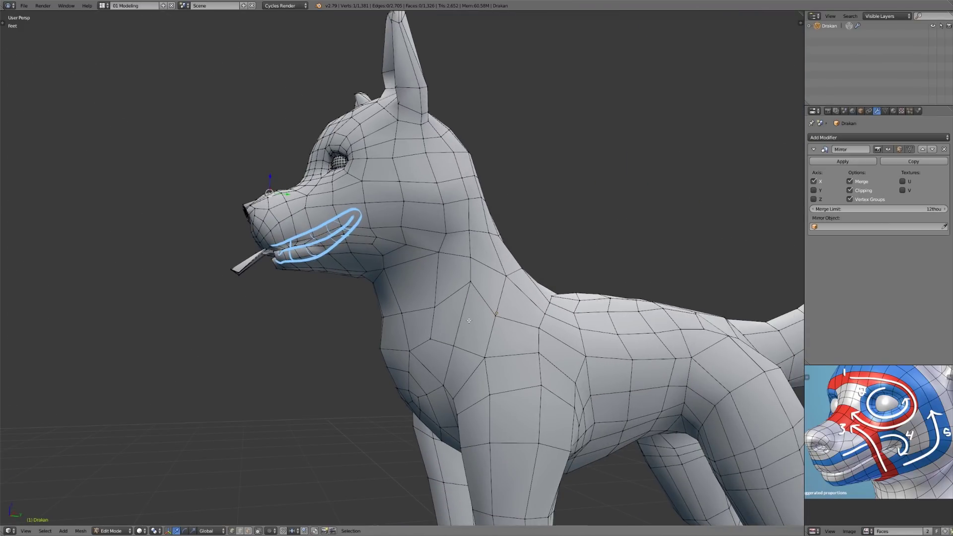
middle_click_drag(500, 295, 449, 311)
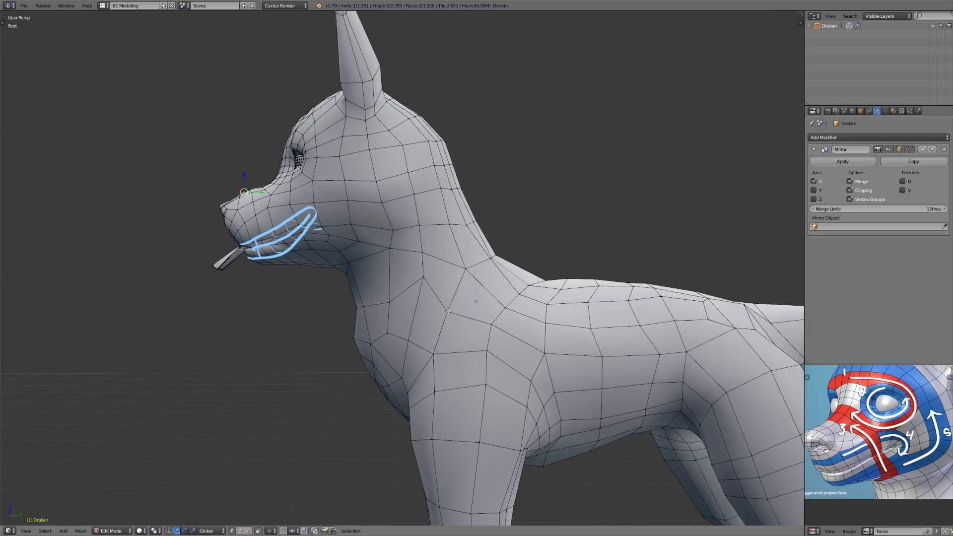
key("KP_3")
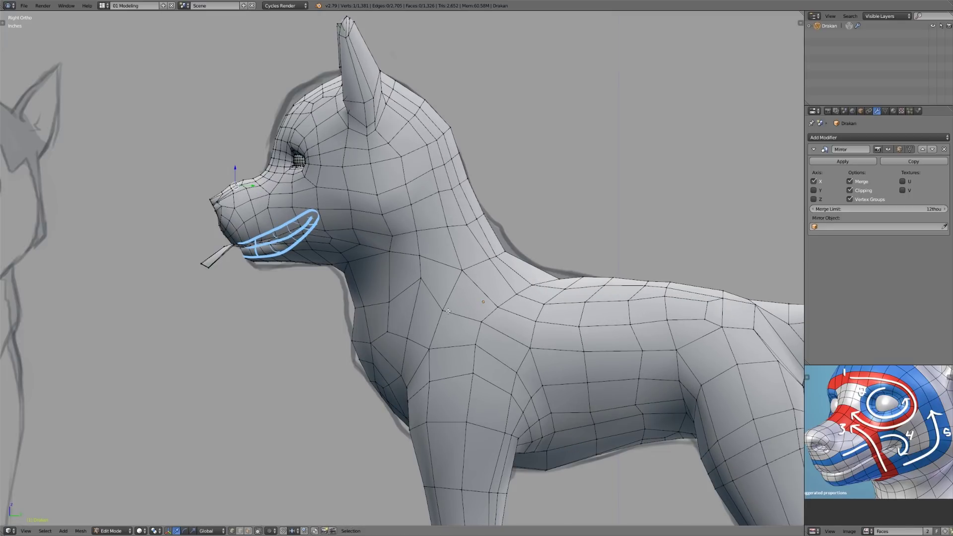
scroll(449, 311, "up", 1)
mouse_move(339, 295)
left_mouse_down()
mouse_move(422, 265)
mouse_move(469, 282)
mouse_move(500, 309)
left_mouse_up()
mouse_move(512, 227)
left_mouse_down()
mouse_move(401, 239)
mouse_move(325, 224)
left_mouse_up()
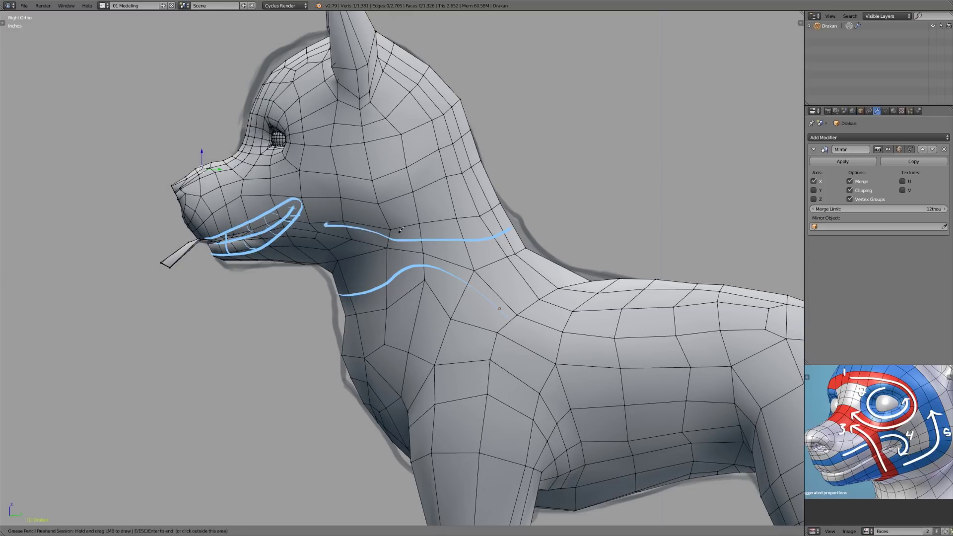
mouse_move(325, 330)
right_mouse_down()
mouse_move(401, 293)
mouse_move(566, 337)
mouse_move(389, 256)
mouse_move(378, 238)
mouse_move(459, 241)
mouse_move(569, 185)
right_mouse_up()
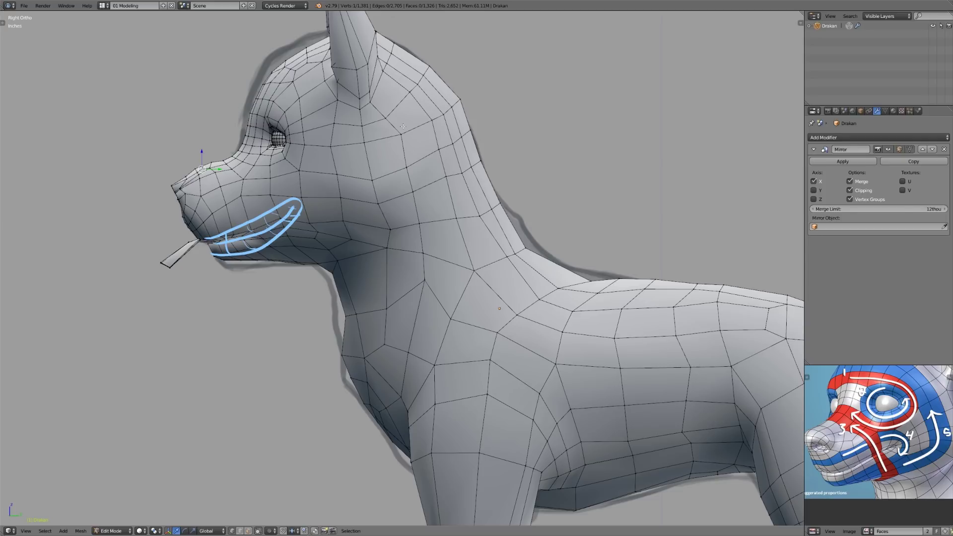
- Sketch the head mass, the neck axis with its rotation and a slanted neck line with the Grease Pencil, and erase them
key("d")
mouse_move(386, 108)
left_mouse_down()
mouse_move(431, 134)
mouse_move(356, 119)
left_mouse_up()
left_click_drag(438, 195, 489, 293)
mouse_move(473, 239)
left_mouse_down()
mouse_move(470, 261)
mouse_move(448, 249)
mouse_move(457, 249)
left_mouse_up()
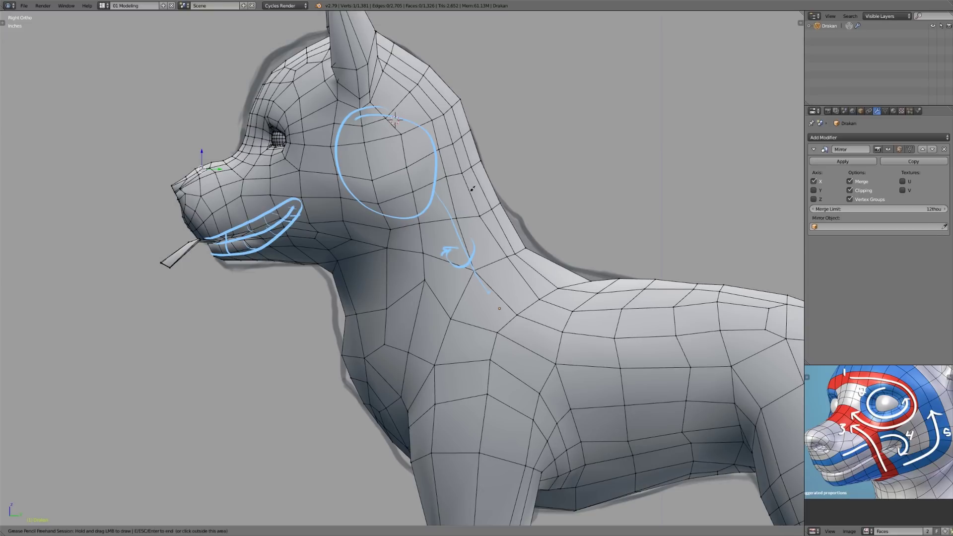
left_click_drag(351, 294, 511, 220)
key("Escape")
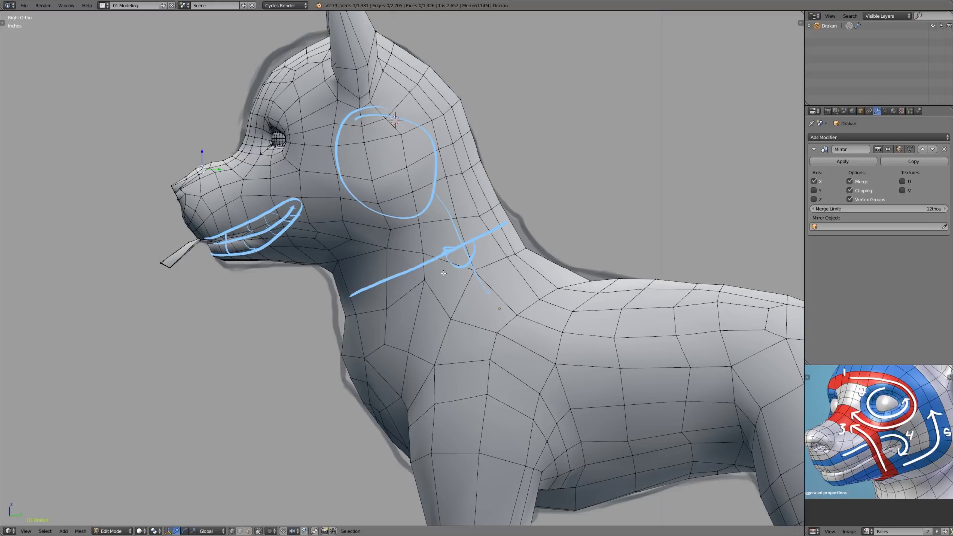
mouse_move(444, 245)
right_mouse_down()
mouse_move(449, 268)
mouse_move(437, 255)
mouse_move(392, 273)
mouse_move(349, 165)
mouse_move(426, 187)
mouse_move(404, 144)
mouse_move(482, 285)
right_mouse_up()
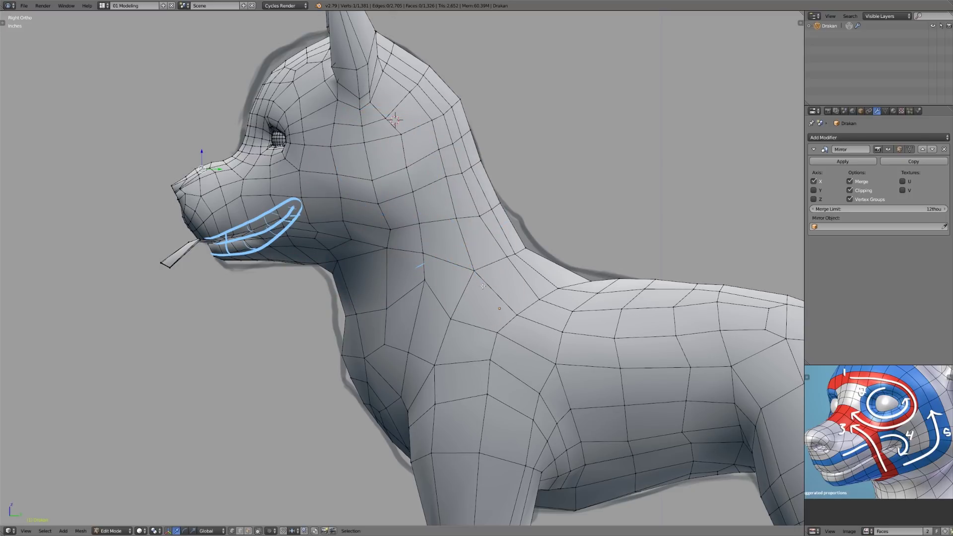
- Slide the side neck vertices above the shoulder up along their edges with Vertex Slide
key("shift+v")
left_click(491, 233)
middle_click_drag(496, 246, 561, 238)
key("shift+v")
left_click(516, 251)
- Slide the lower neck vertices from the shoulder to the throat down along their edges with Vertex Slide
right_click(430, 282)
key("shift+v")
left_click(419, 326)
right_click(389, 309)
key("shift+v")
left_click(387, 321)
right_click(356, 315)
right_click(339, 314, "shift")
key("shift+v")
left_click(344, 322)
middle_click_drag(442, 320, 360, 294)
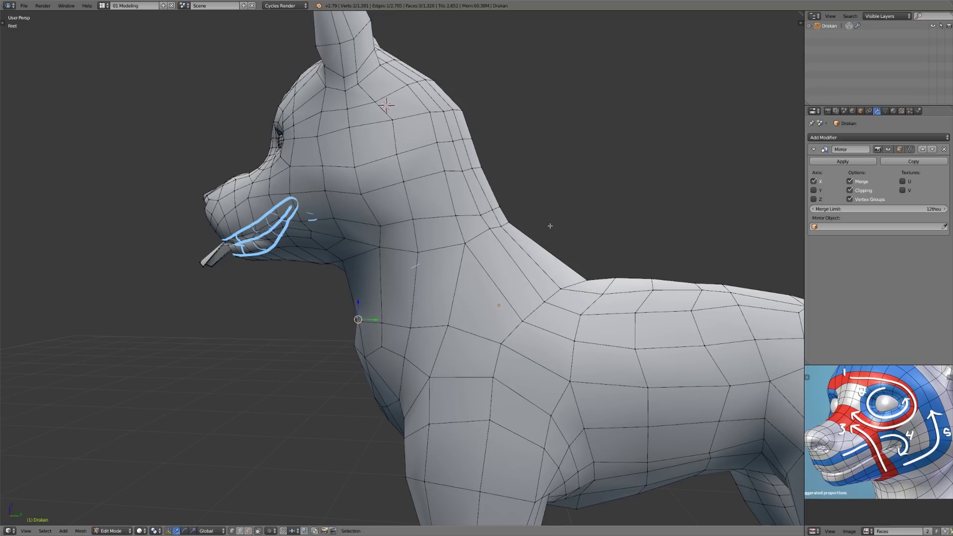
- Cut a new edge line across the neck base from the throat to the upper back using the Knife with cut-through enabled
key("KP_3")
middle_click_drag(510, 262, 519, 249, "shift")
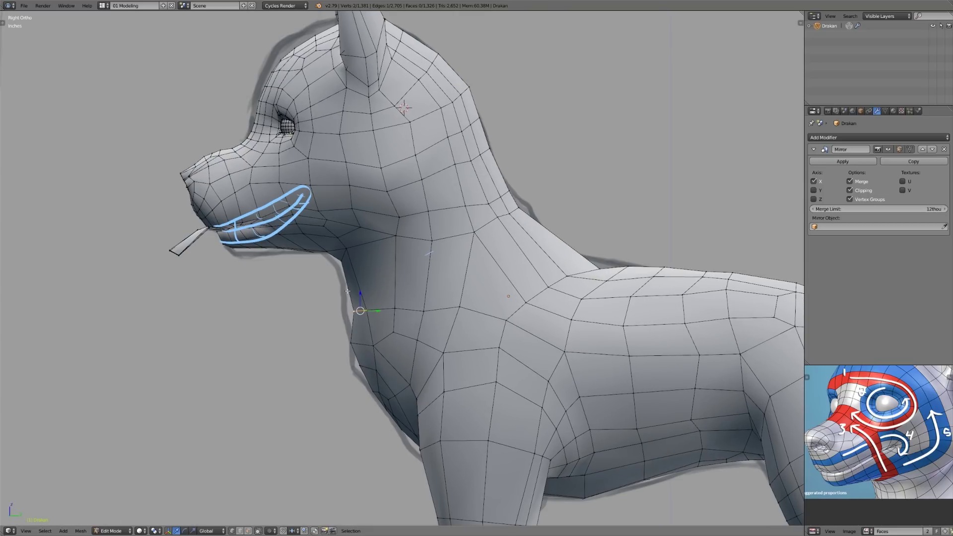
key("k")
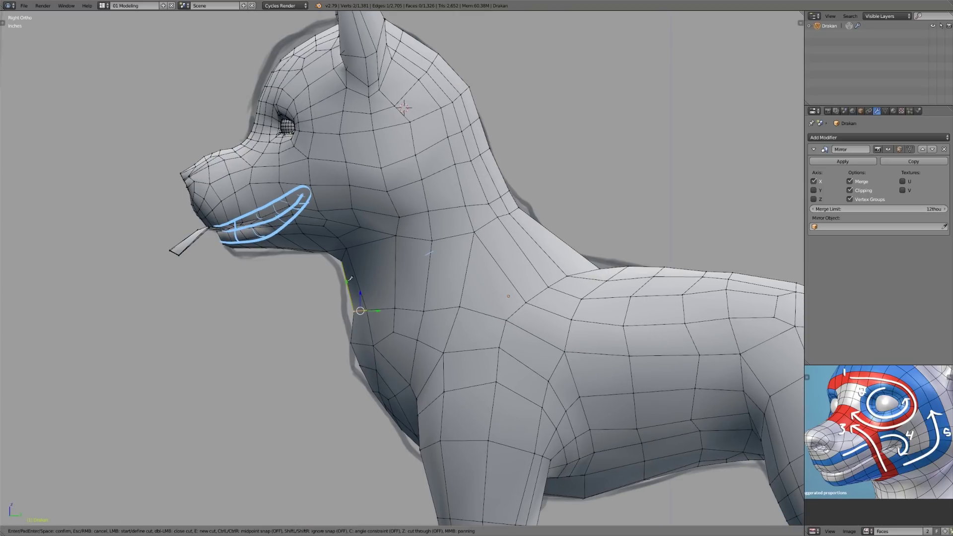
key("z")
left_click(348, 280)
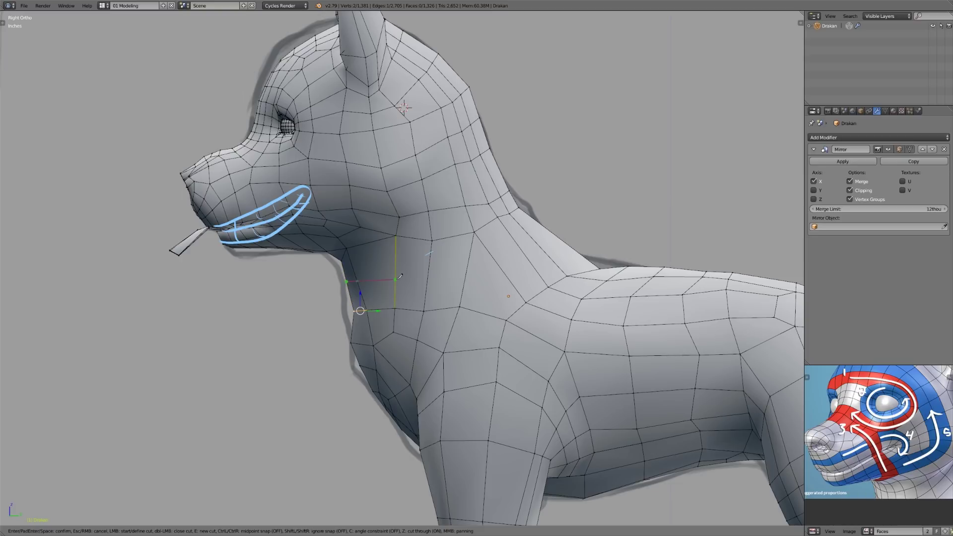
left_click(465, 278)
left_click(559, 239)
key("Return")
key("a")
- Merge the two neighbouring vertices of the new cut on the side of the neck and reposition the merged vertex
right_click(467, 277)
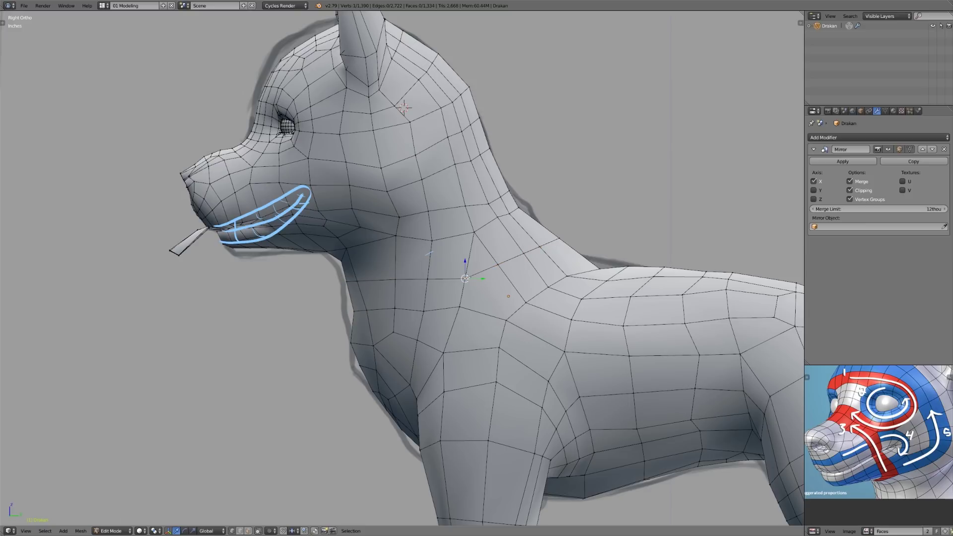
right_click(495, 264, "shift")
key("alt+m")
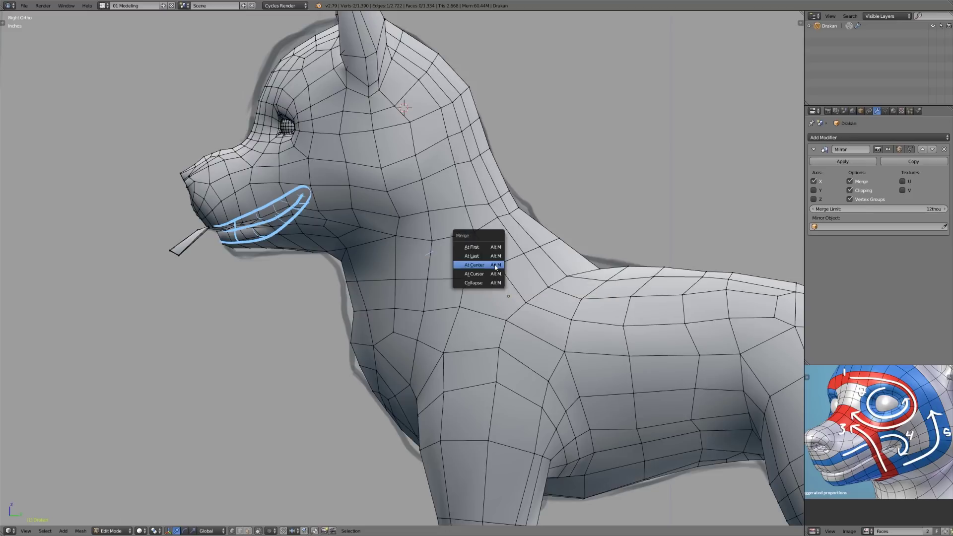
left_click(492, 259)
key("g")
left_click(486, 261)
- Move two vertices above the shoulder upward to even out the faces below the new cut
right_click(461, 306)
key("g")
left_click(470, 297)
right_click(529, 301)
key("g")
left_click(517, 293)
- Move the vertices between the neck and the upper back so the spacing evens out and follows the reference outline
right_click(549, 286)
key("g")
left_click(541, 273)
right_click(563, 271)
key("g")
left_click(561, 258)
key("g")
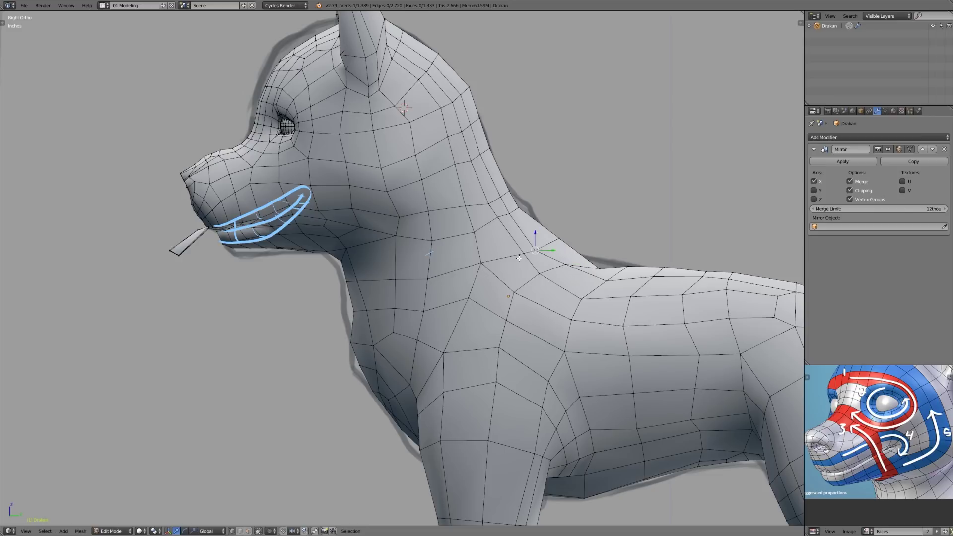
left_click(555, 240)
key("g")
left_click(536, 250)
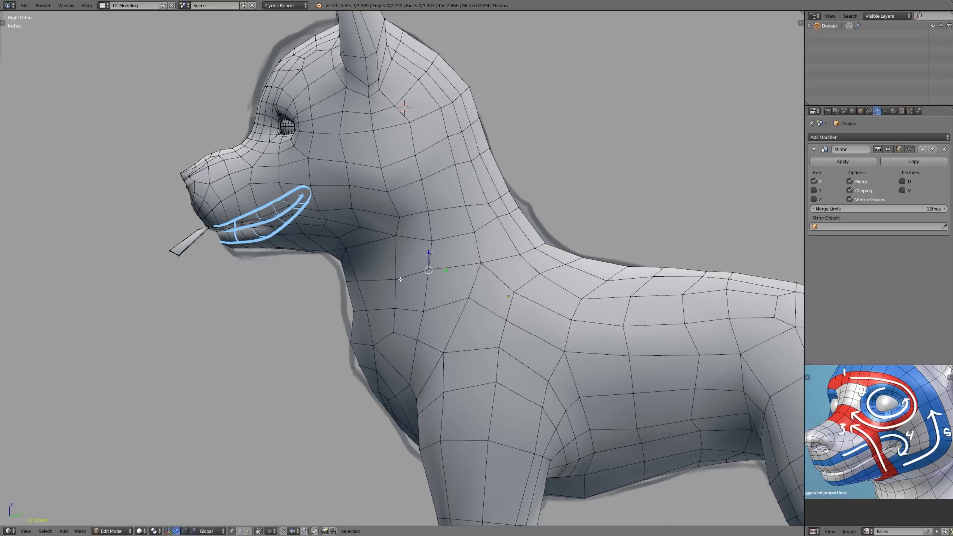
- Move the throat vertices forward to match the reference outline below the jaw
right_click(359, 279)
key("g")
left_click(350, 314)
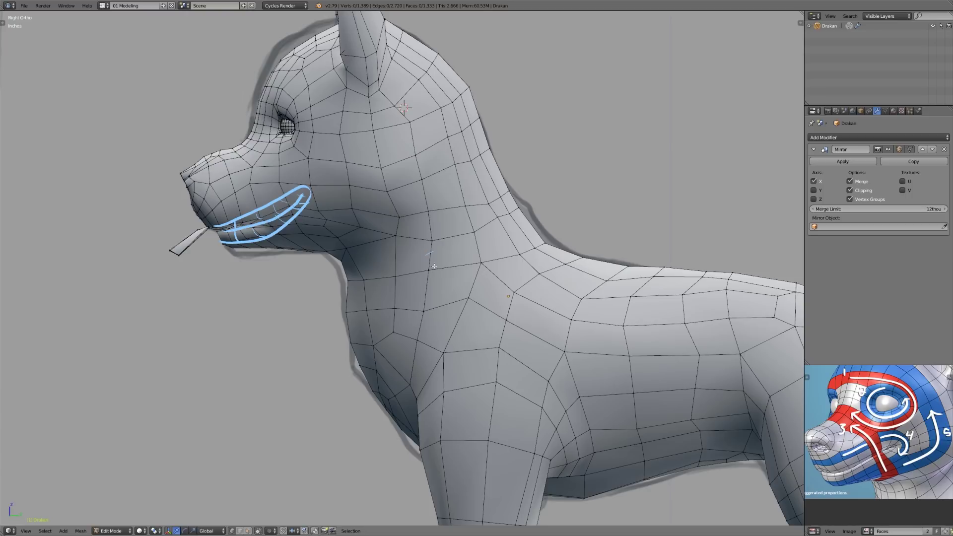
- Try adding an edge loop around the neck with Loop Cut
key("ctrl+r")
left_click(421, 256)
right_click(421, 256)
middle_click_drag(421, 256, 451, 313)
key("ctrl+z")
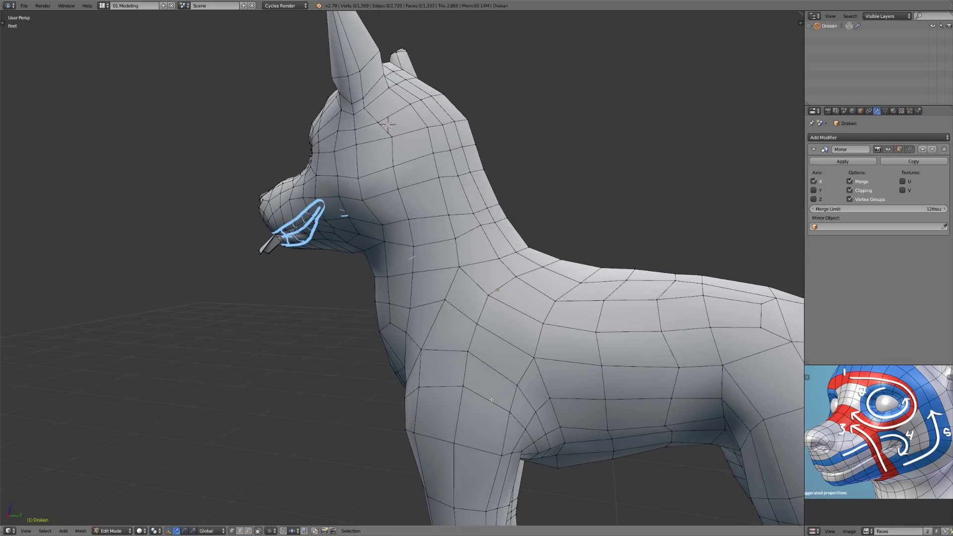
right_click(470, 207)
middle_click_drag(470, 207, 418, 160)
mouse_move(522, 219)
middle_mouse_down()
mouse_move(479, 217)
mouse_move(521, 219)
mouse_move(489, 219)
mouse_move(511, 218)
middle_mouse_up()
key("a")
- Sketch Grease Pencil guide curves across the hip and the front shoulder where the legs join the body
middle_click_drag(497, 343, 532, 341, "shift")
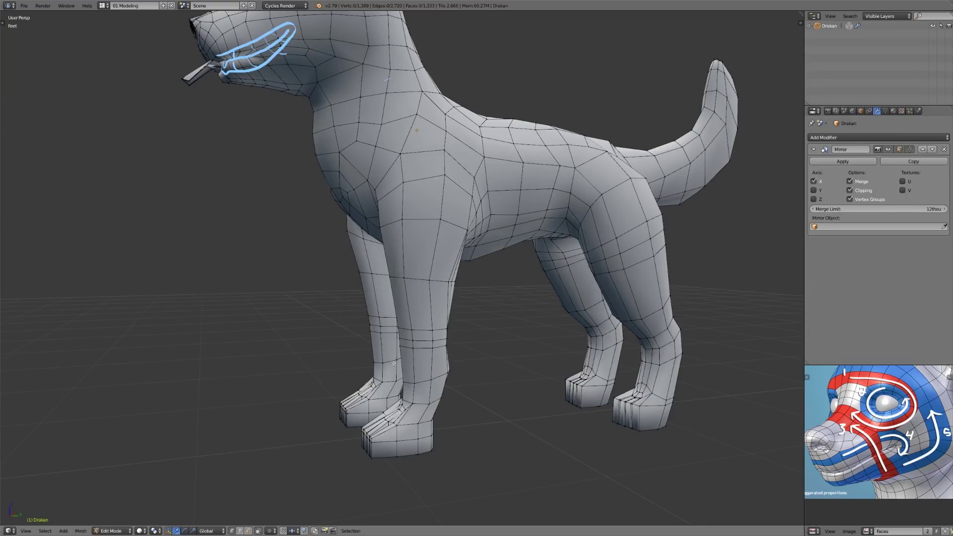
middle_click_drag(466, 336, 544, 324)
key("d")
left_click_drag(619, 239, 578, 299)
middle_click_drag(578, 299, 437, 270)
left_click_drag(440, 262, 400, 298)
mouse_move(400, 298)
middle_mouse_down()
mouse_move(490, 297)
mouse_move(397, 116)
mouse_move(446, 114)
mouse_move(395, 112)
middle_mouse_up()
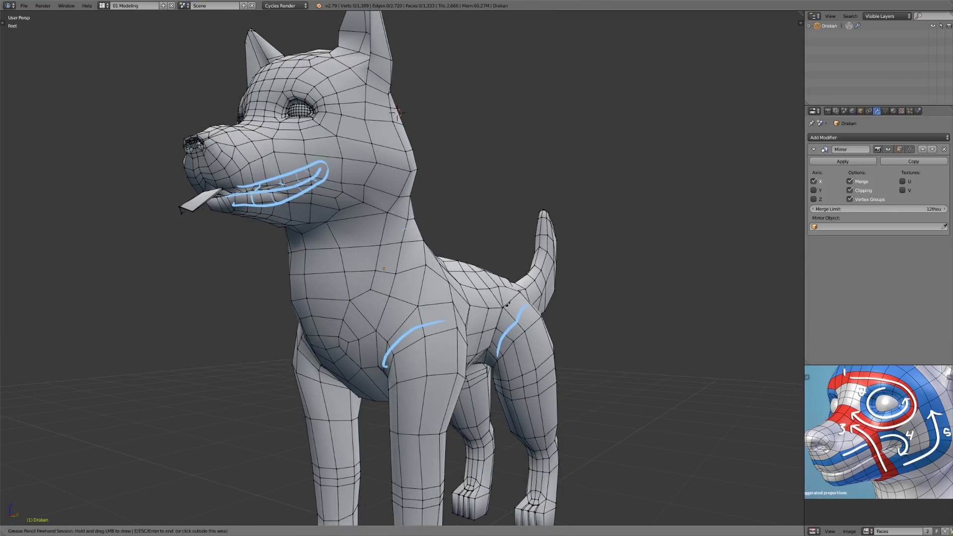
mouse_move(415, 384)
middle_mouse_down()
mouse_move(459, 382)
mouse_move(480, 364)
mouse_move(451, 357)
mouse_move(458, 351)
middle_mouse_up()
key("Escape")
scroll(445, 363, "up", 1)
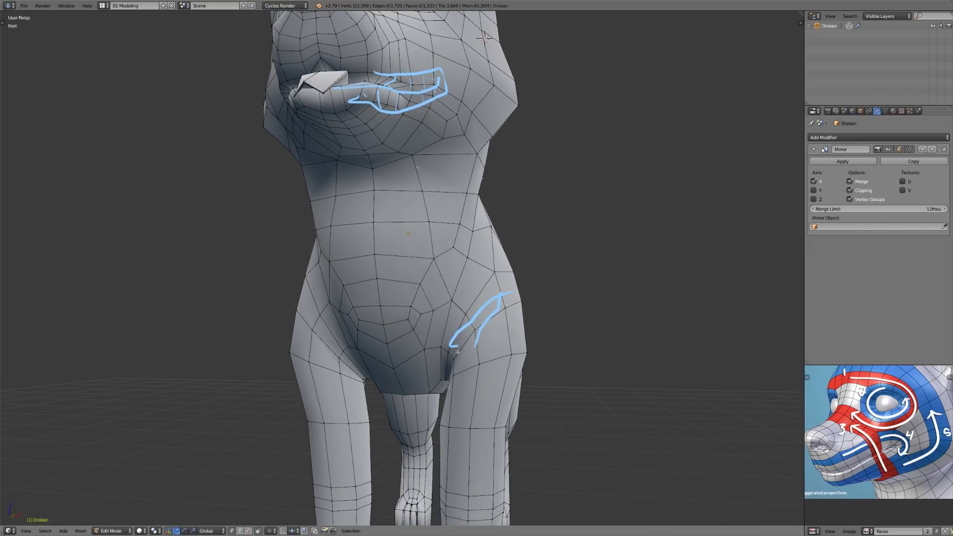
middle_click_drag(413, 370, 373, 279)
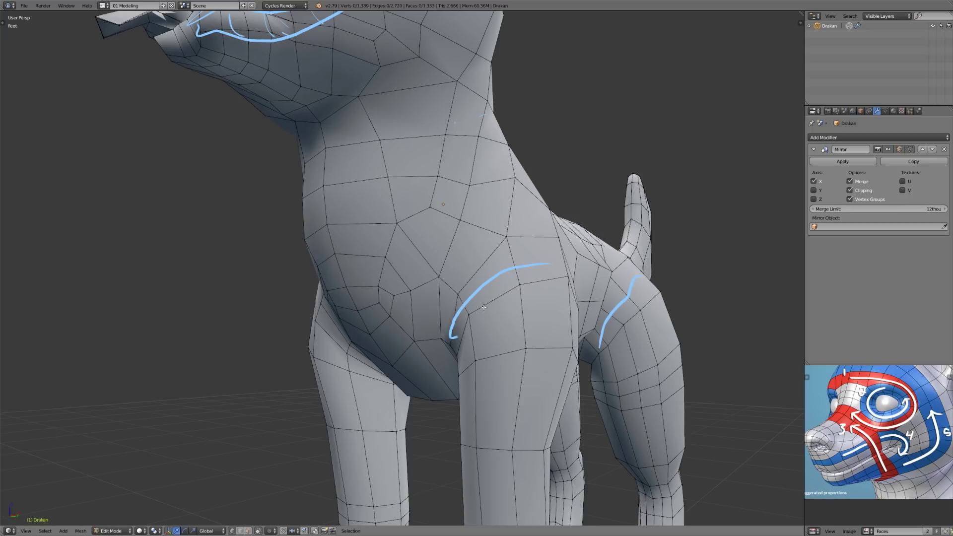
- Add a Subdivision Surface modifier to the dog in Object Mode and set its View subdivisions to 2
key("Tab")
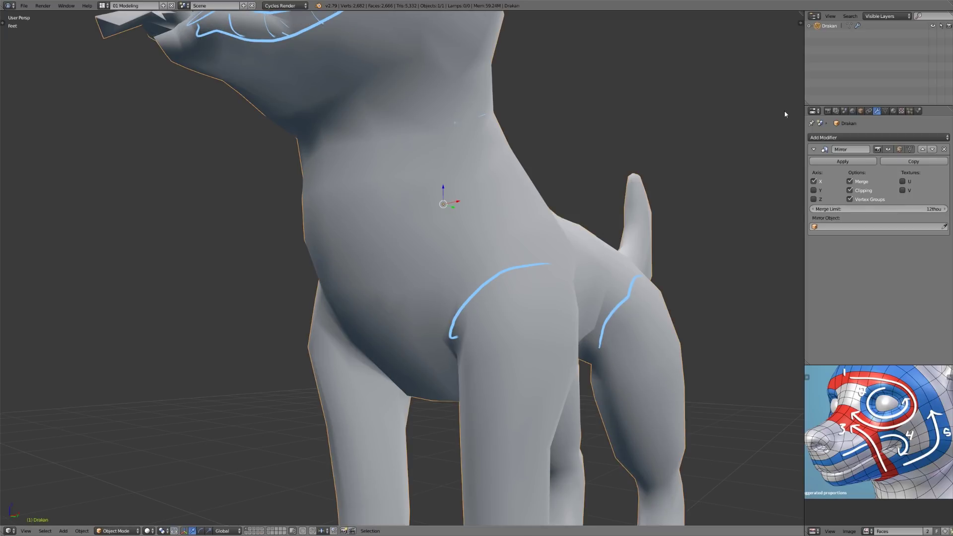
left_click(843, 138)
left_click(812, 273)
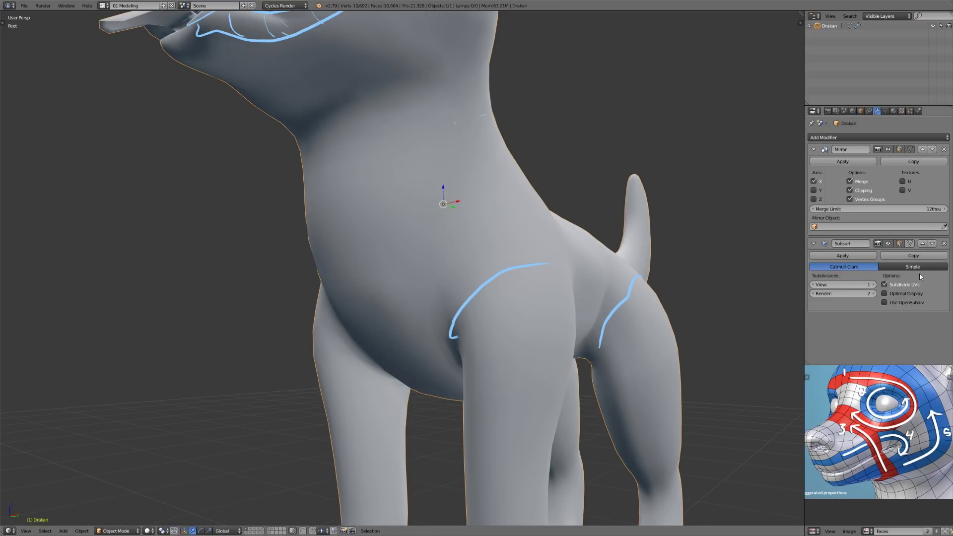
left_click(873, 284)
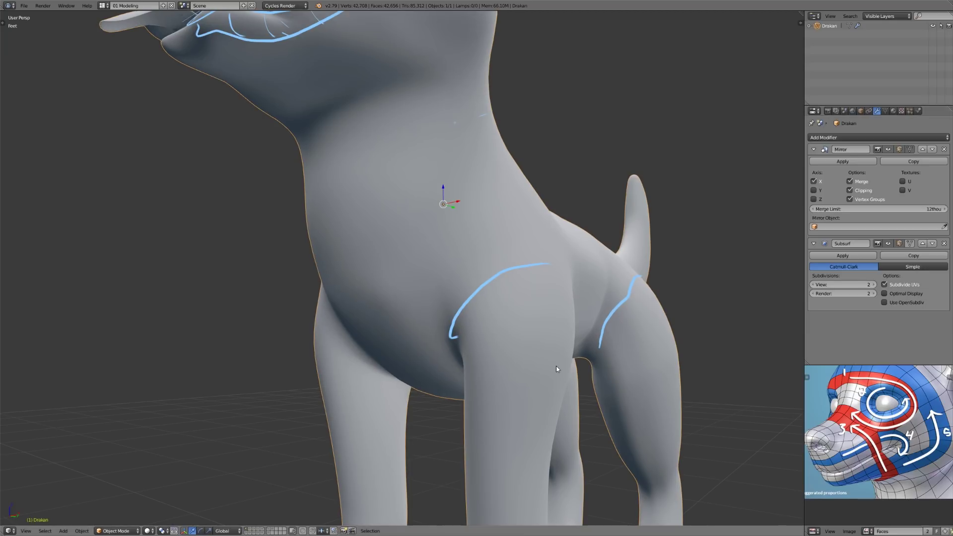
- Preview the body with View subdivisions at 3 and set them back to 2
left_click(873, 285)
mouse_move(510, 386)
middle_mouse_down()
mouse_move(535, 380)
mouse_move(341, 207)
mouse_move(435, 319)
mouse_move(397, 331)
mouse_move(489, 285)
mouse_move(455, 308)
mouse_move(436, 298)
mouse_move(434, 311)
middle_mouse_up()
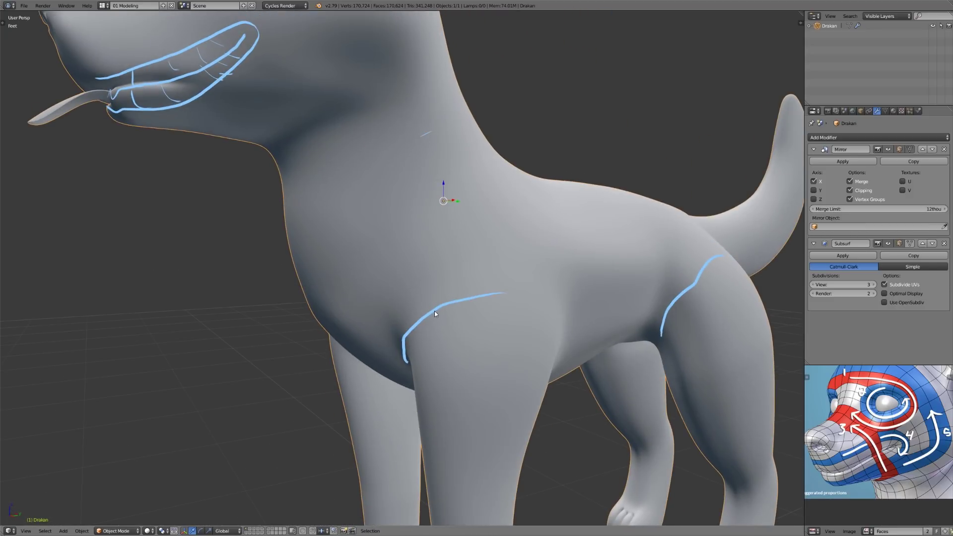
left_click(813, 284)
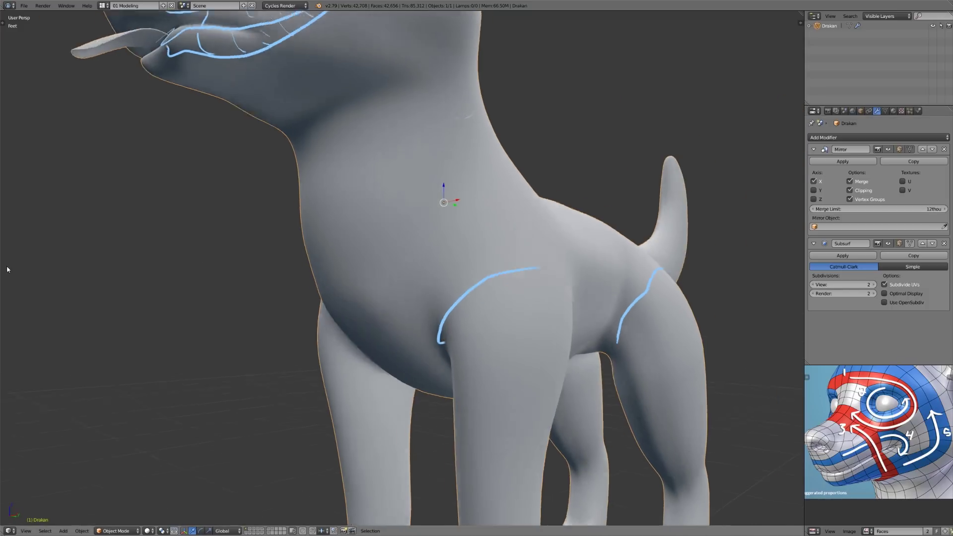
middle_click_drag(7, 270, 9, 268)
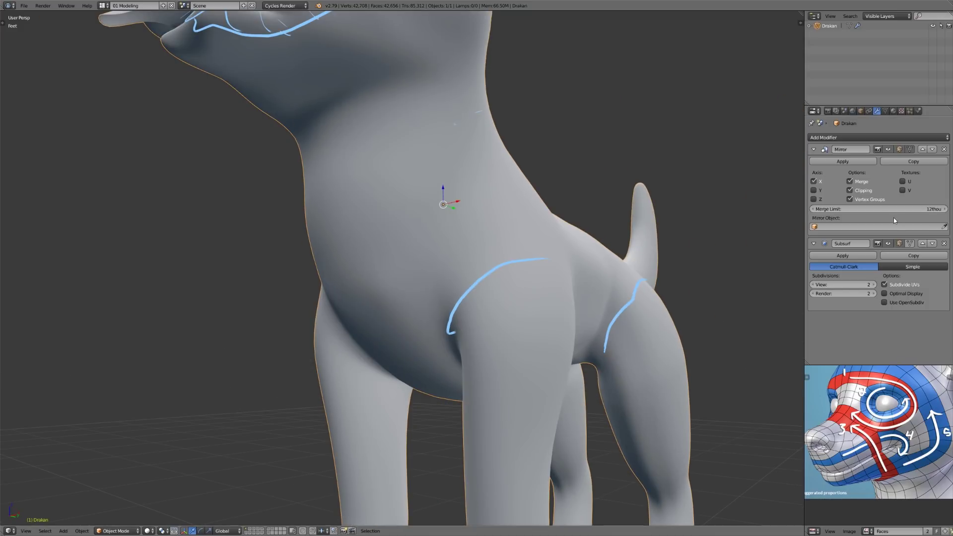
- Delete the Subdivision Surface modifier and move the vertices of the small inner faces at the centre of the chest in Edit Mode
left_click(944, 244)
key("Tab")
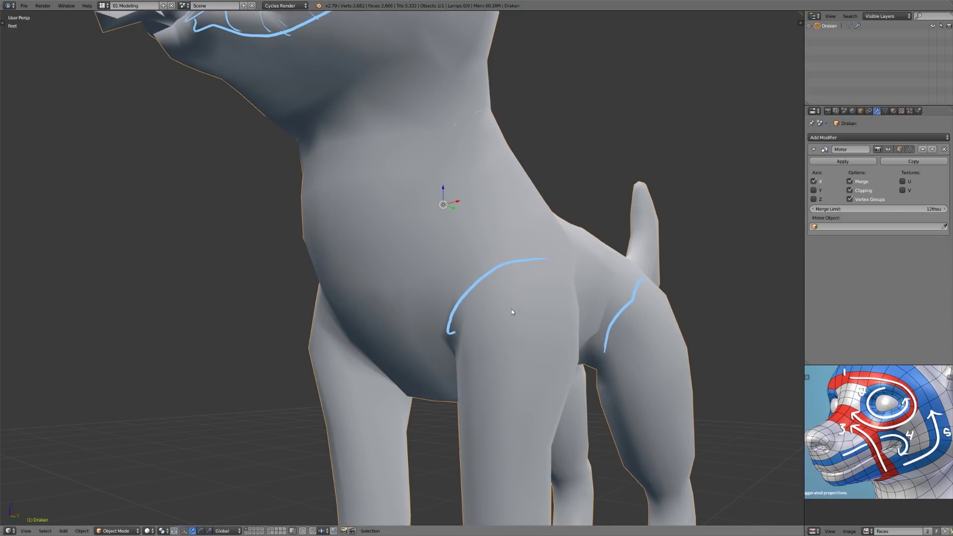
middle_click_drag(512, 308, 553, 312)
scroll(553, 312, "up", 1)
right_click(466, 311)
right_click(426, 338, "shift")
key("g")
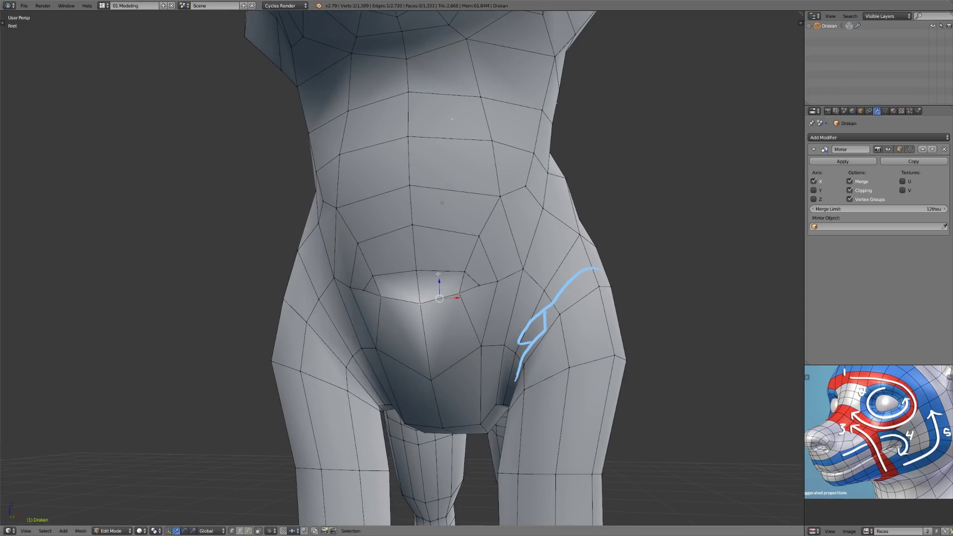
left_click(435, 326)
- Slide the outer vertices of the small chest faces inward onto their neighbouring vertices to collapse the extra row
right_click(479, 286)
key("g")
key("g")
left_click(460, 293)
right_click(498, 282)
key("g")
key("g")
left_click(441, 301)
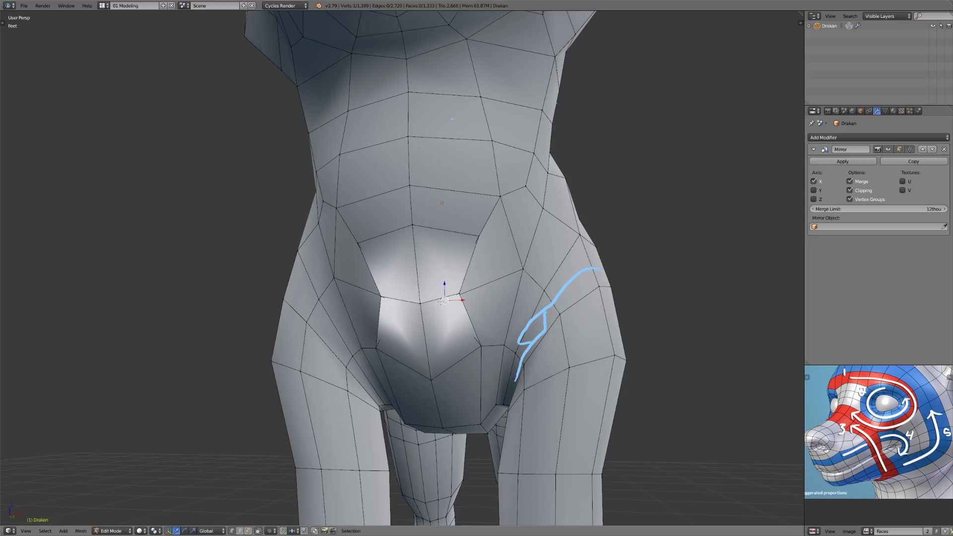
- Redo the last chest vertex slides and merge the overlapping vertices of the whole mesh with Remove Doubles
key("ctrl+z")
key("ctrl+z")
key("ctrl+z")
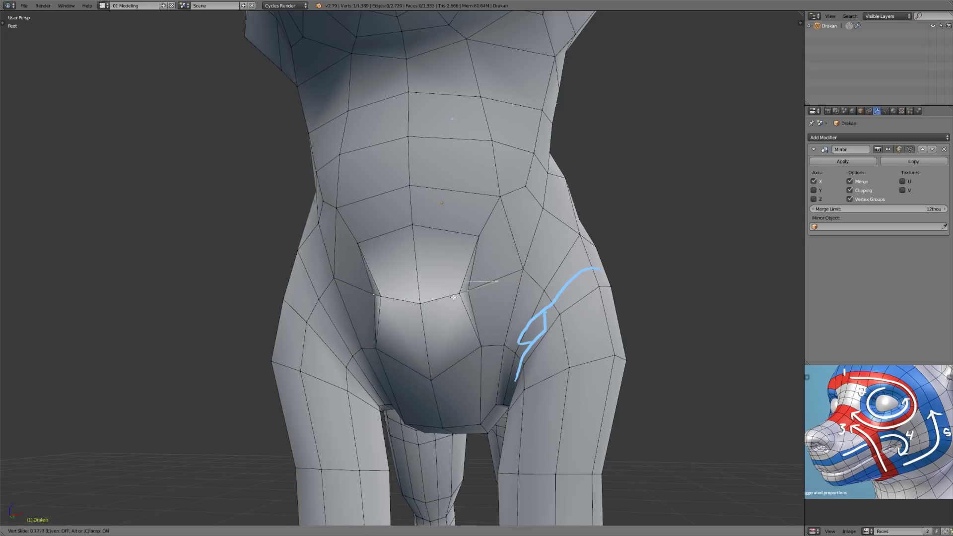
key("a")
key("w")
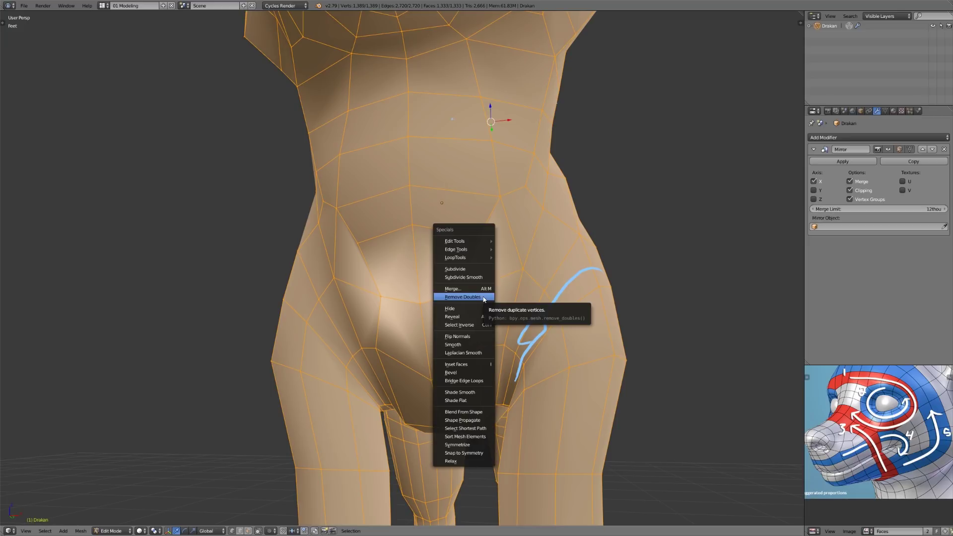
left_click(484, 299)
- Slide the merged chest vertex outward toward the shoulder and even out the centre vertices below it
right_click(457, 288)
key("shift+v")
left_click(493, 292)
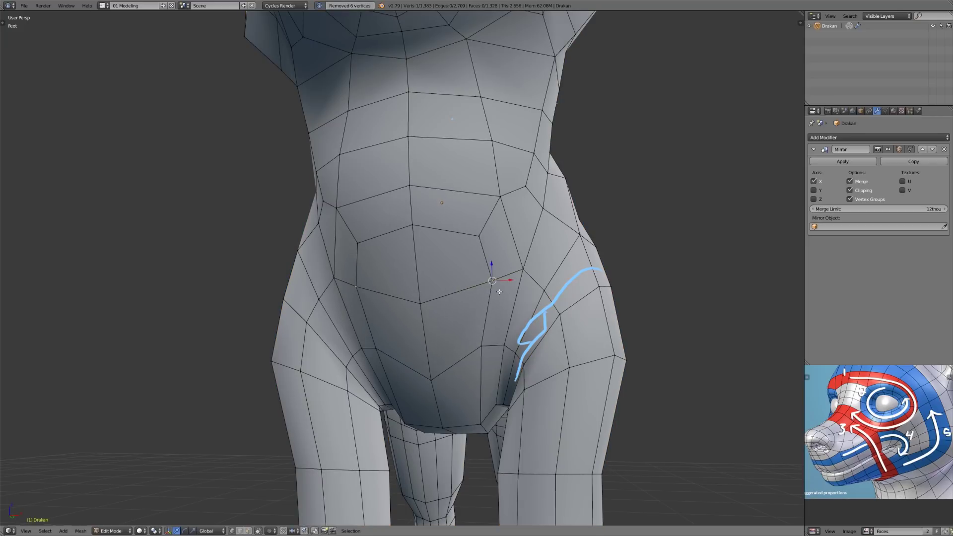
middle_click_drag(493, 293, 505, 290)
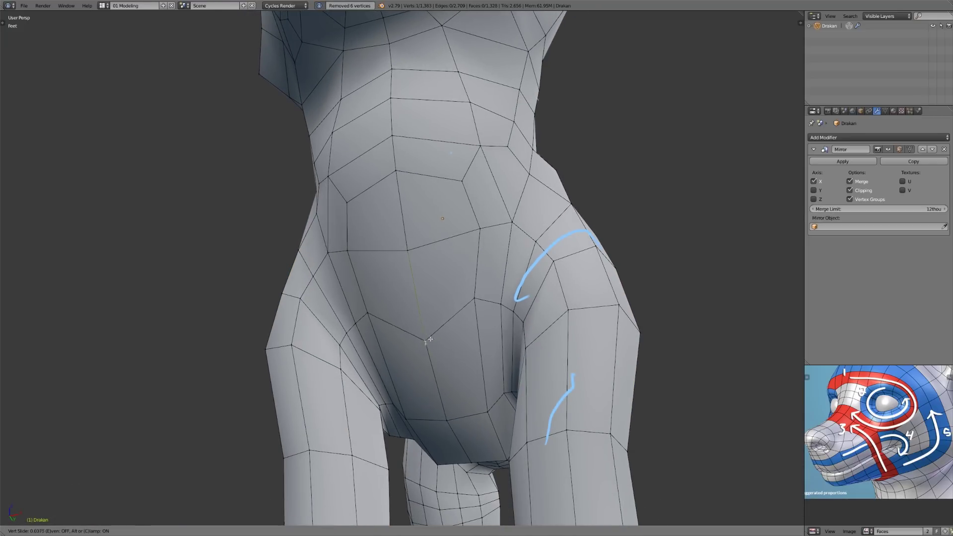
right_click(475, 303)
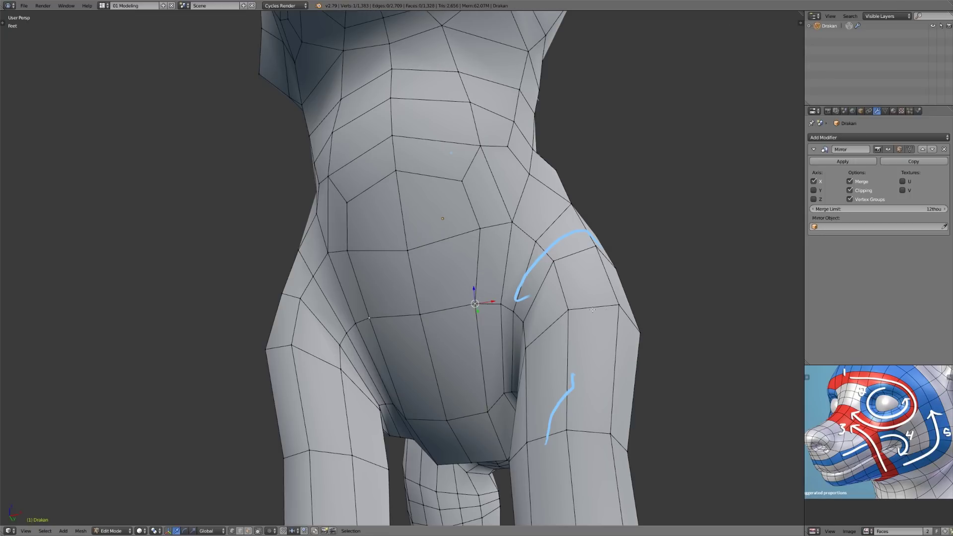
- Add a Subdivision Surface modifier with View subdivisions at 2 in Object Mode and inspect the smoothed chest and shoulder
key("Tab")
left_click(873, 138)
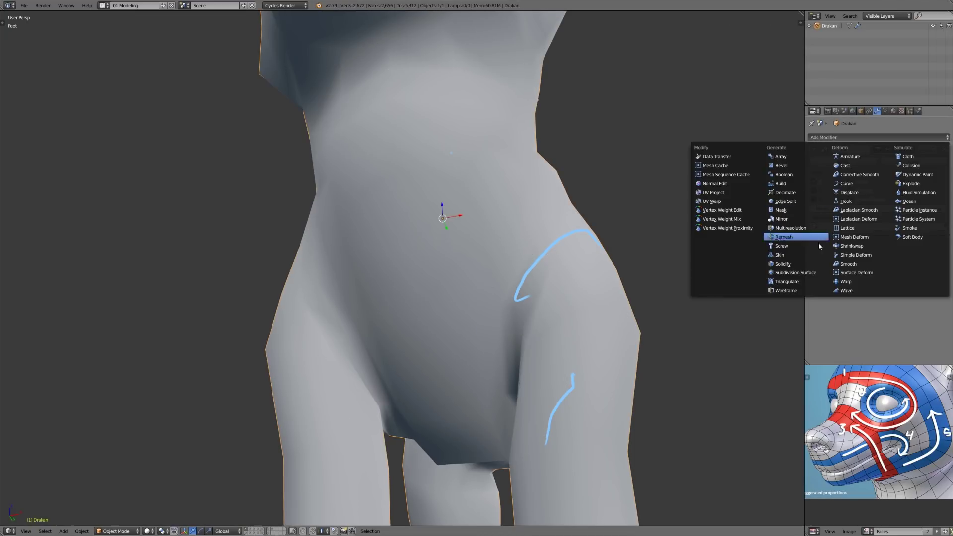
left_click(814, 272)
middle_click_drag(588, 340, 566, 381)
left_click(873, 284)
mouse_move(503, 327)
middle_mouse_down()
mouse_move(496, 329)
mouse_move(509, 333)
mouse_move(452, 325)
mouse_move(383, 235)
middle_mouse_up()
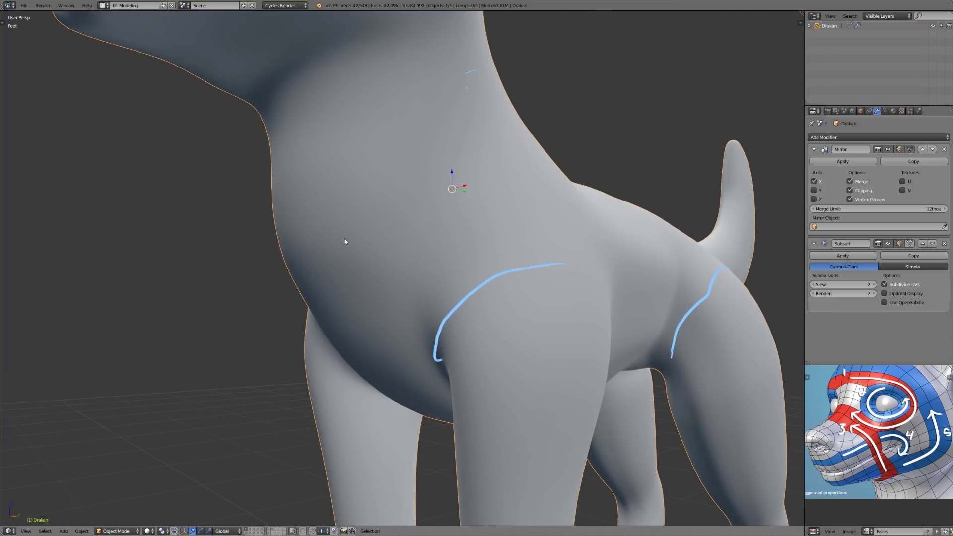
scroll(457, 355, "down", 2)
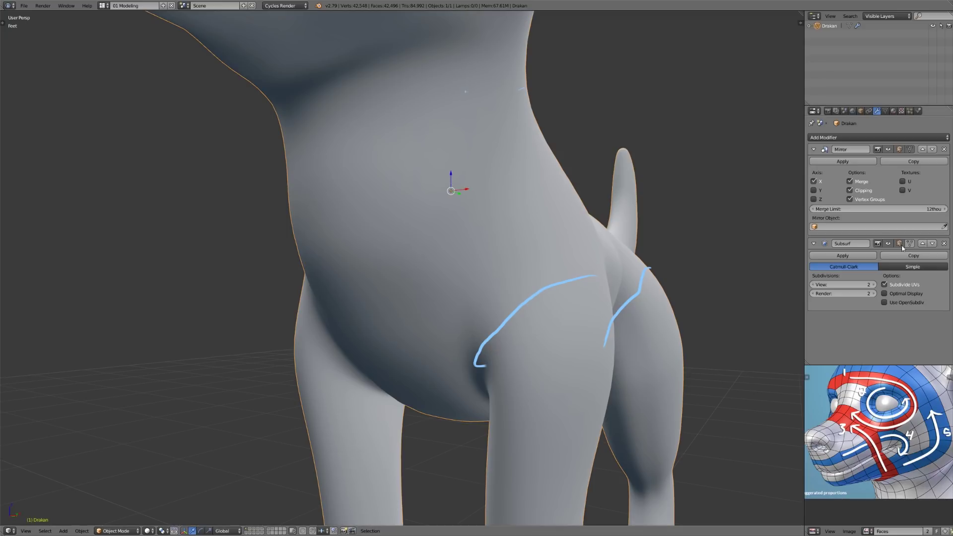
- Delete the Subdivision Surface modifier and return the dog mesh to Edit Mode
left_click(944, 243)
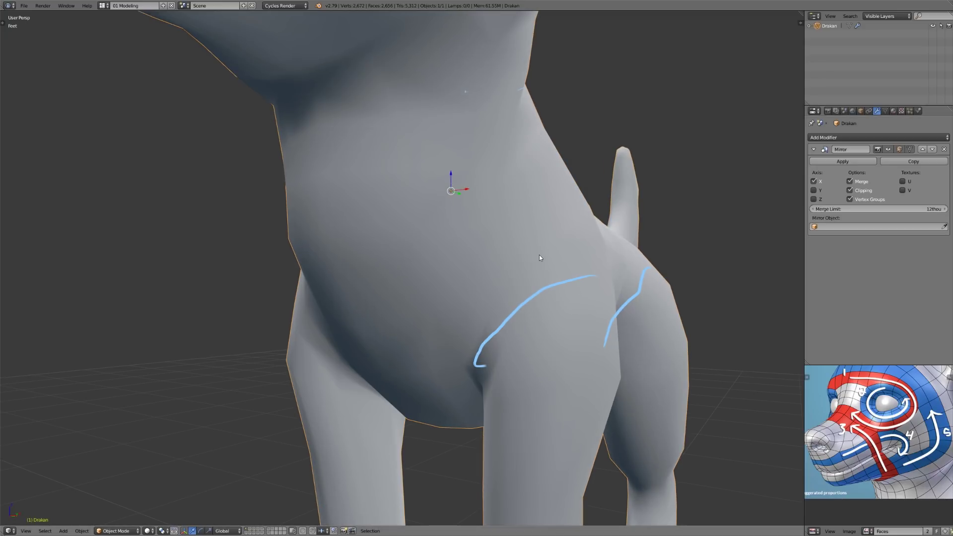
key("Tab")
middle_click_drag(487, 275, 436, 334)
middle_click_drag(514, 263, 436, 294)
scroll(439, 285, "up", 1)
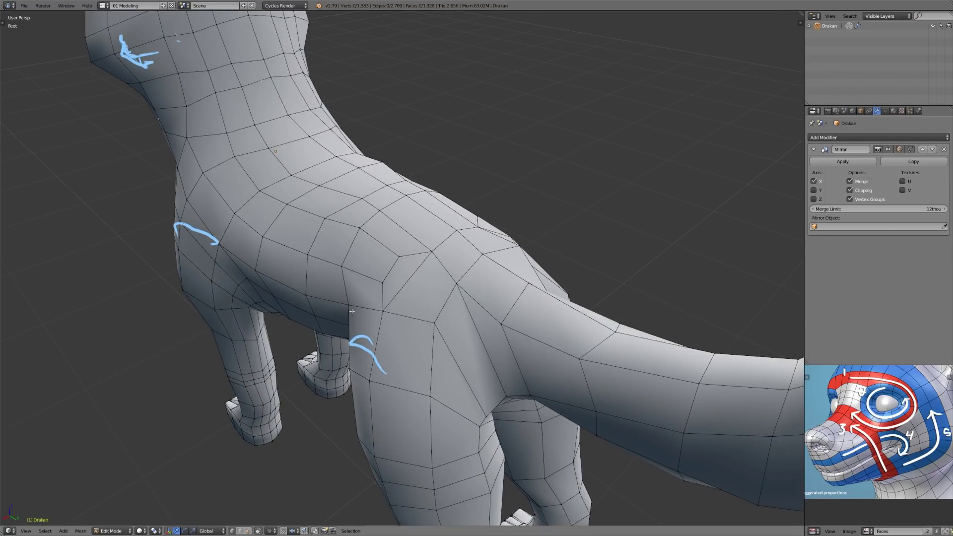
middle_click_drag(384, 310, 444, 301)
- Try sketching Grease Pencil guide curves over the hip and a U-shaped loop along the flank, and undo the strokes
left_click_drag(361, 255, 443, 367)
mouse_move(376, 233)
left_mouse_down()
mouse_move(444, 335)
mouse_move(463, 388)
left_mouse_up()
key("ctrl+z")
key("ctrl+z")
middle_click_drag(426, 296, 407, 300)
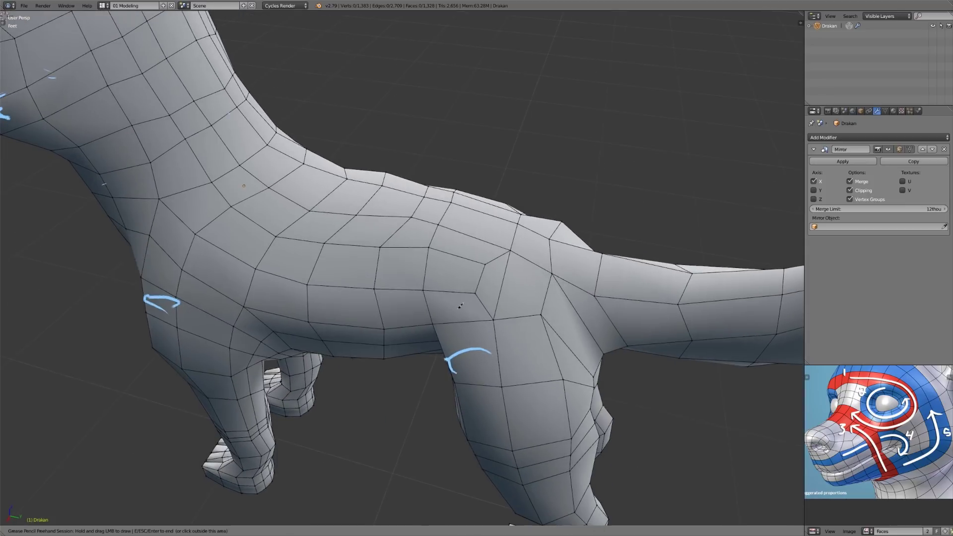
mouse_move(286, 294)
left_mouse_down()
mouse_move(407, 309)
mouse_move(495, 291)
left_mouse_up()
left_click_drag(449, 239, 346, 233)
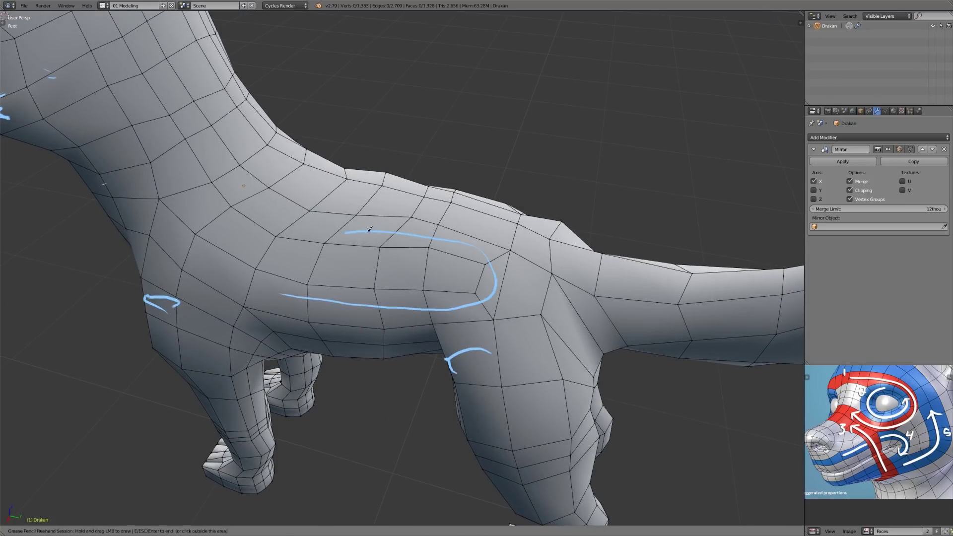
key("ctrl+z")
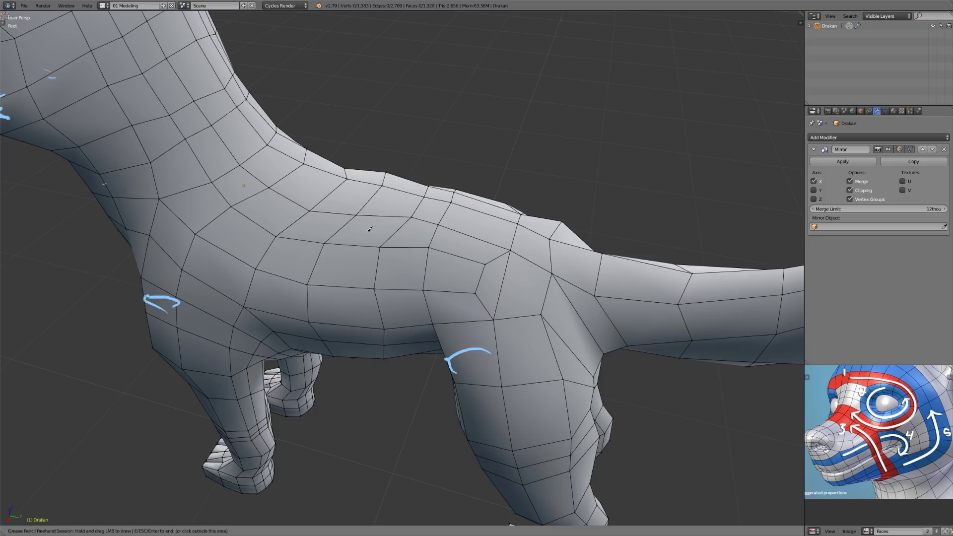
- Try outlining the flank face rows and marking the edges ahead of the hip with Grease Pencil, and undo the marks
mouse_move(300, 224)
left_mouse_down()
mouse_move(429, 236)
mouse_move(485, 271)
mouse_move(409, 297)
mouse_move(312, 296)
left_mouse_up()
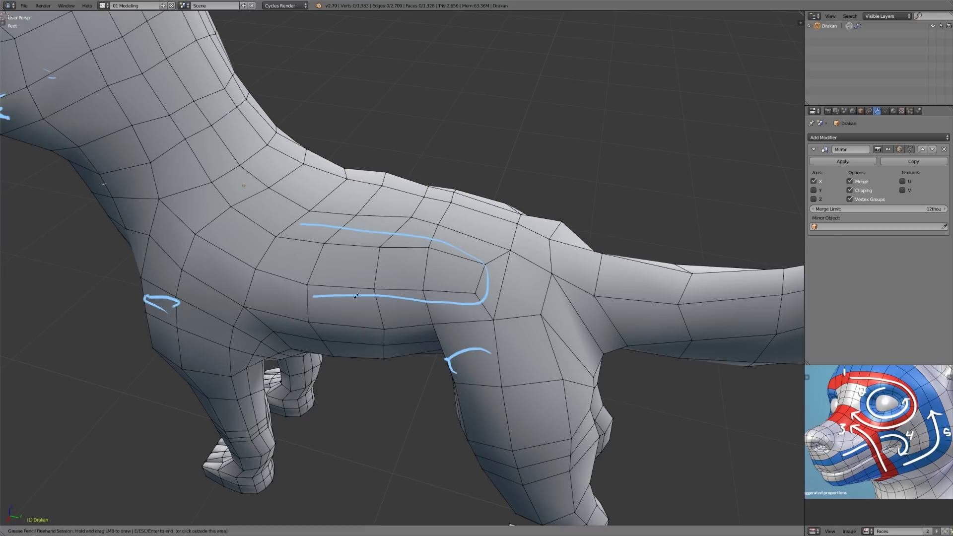
mouse_move(471, 263)
left_mouse_down()
mouse_move(482, 268)
mouse_move(464, 278)
left_mouse_up()
key("ctrl+z")
key("ctrl+z")
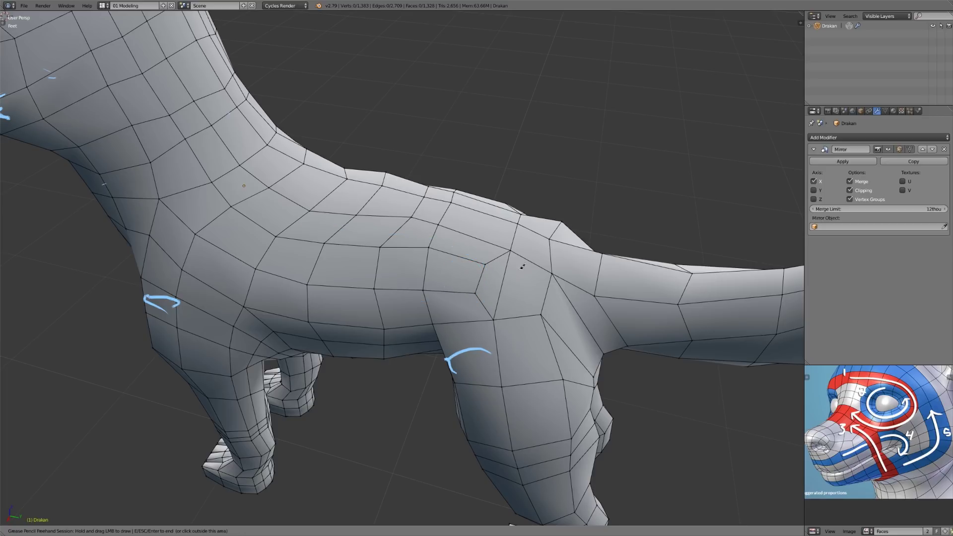
mouse_move(502, 248)
left_mouse_down()
mouse_move(521, 255)
mouse_move(511, 245)
left_mouse_up()
left_click_drag(496, 311, 499, 313)
key("ctrl+z")
key("ctrl+z")
- Sketch two curved Grease Pencil guides running from the shoulder along the flank and up over the back
middle_click_drag(415, 243, 257, 231)
left_click_drag(229, 217, 233, 219)
left_click_drag(357, 244, 357, 244)
left_click_drag(222, 256, 278, 302)
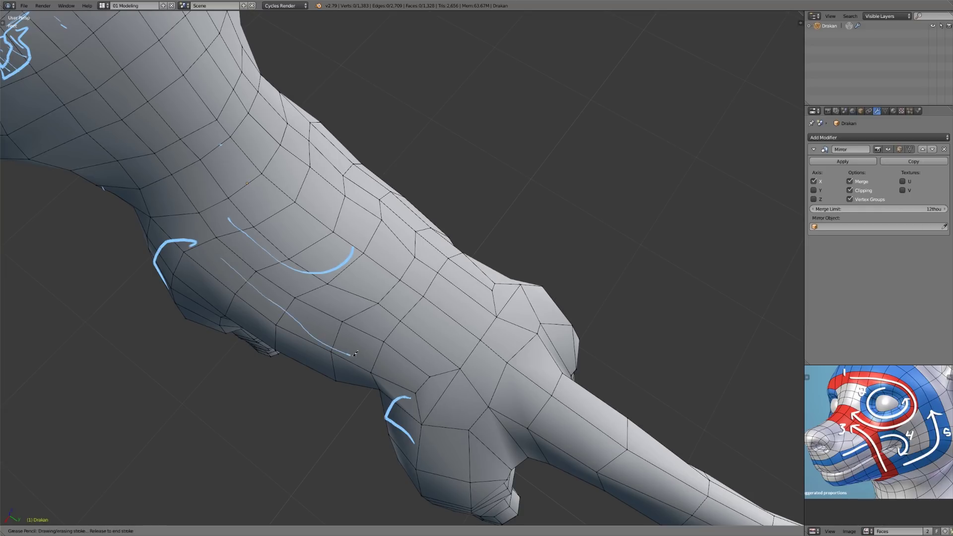
left_click_drag(443, 318, 444, 316)
middle_click_drag(401, 395, 467, 336)
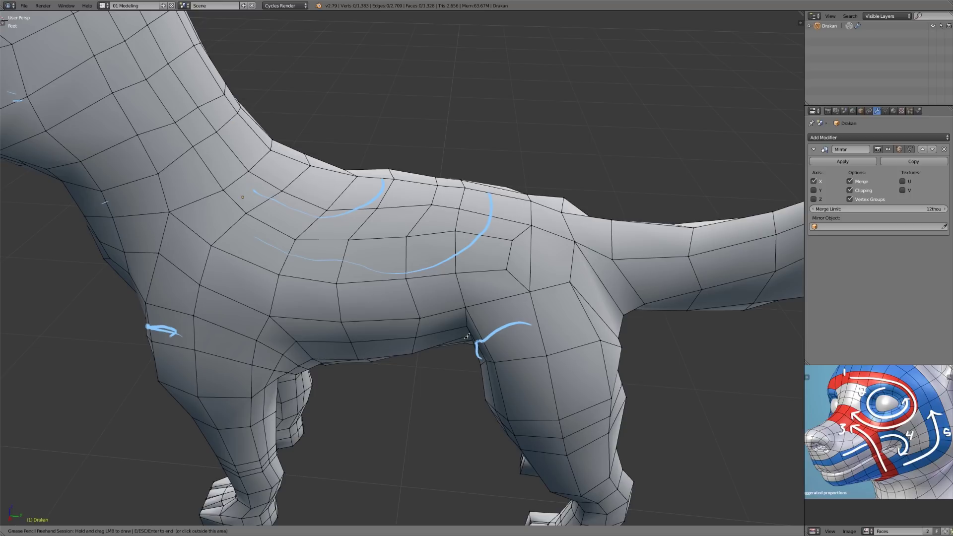
key("Escape")
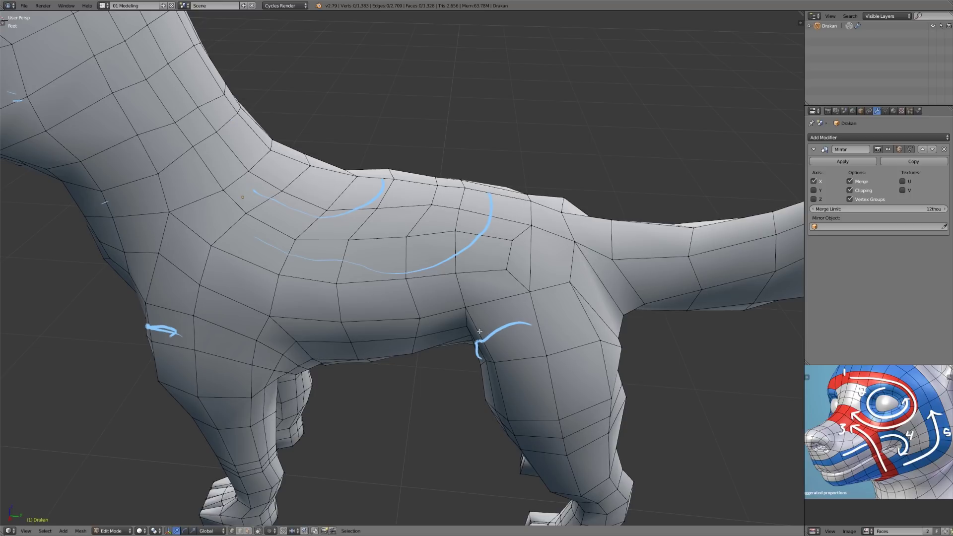
- Switch to the layer holding the Cube.002 dog and enter Edit Mode on it to examine its back topology
key("Tab")
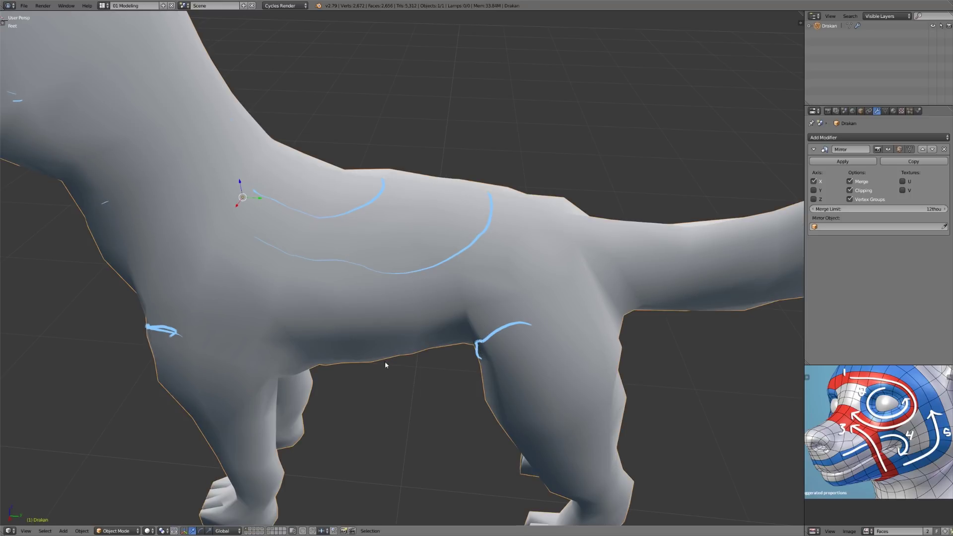
left_click(271, 531)
right_click(446, 325)
key("Tab")
middle_click_drag(514, 303, 477, 308)
- Sketch a third guide curve across the upper back of the Cube.002 dog and erase all the back guide strokes
left_click_drag(289, 157, 299, 180)
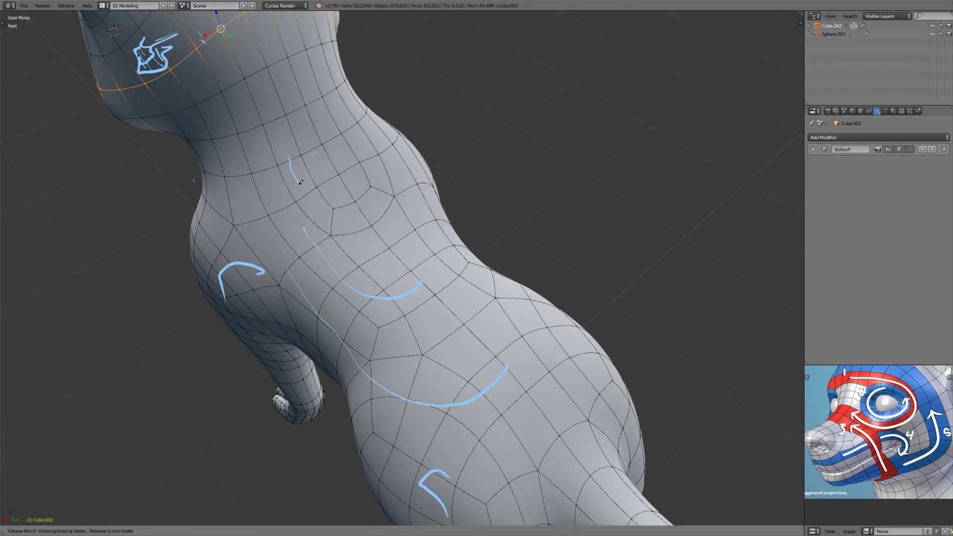
left_click_drag(329, 213, 370, 210)
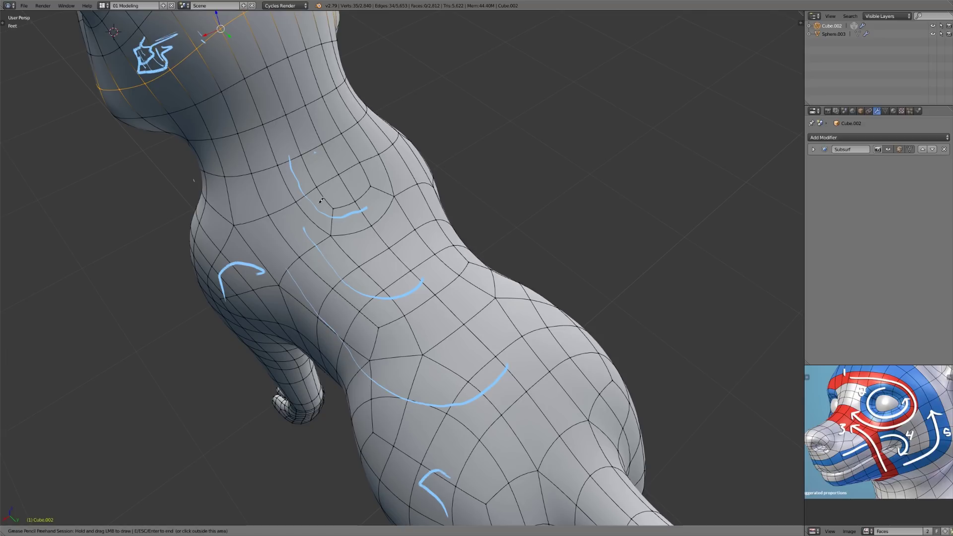
mouse_move(537, 433)
right_mouse_down()
mouse_move(490, 372)
mouse_move(325, 326)
right_mouse_up()
mouse_move(398, 277)
right_mouse_down()
mouse_move(295, 183)
mouse_move(298, 191)
right_mouse_up()
key("Escape")
- Return to the layer of the low-poly Drakan dog, select it and enter Edit Mode
scroll(546, 347, "down", 3)
middle_click_drag(575, 365, 620, 332)
key("Tab")
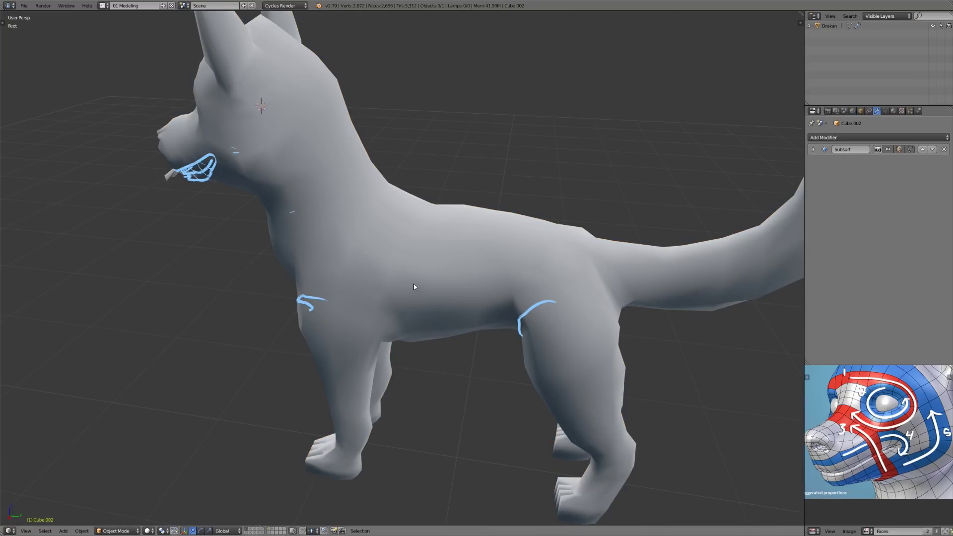
right_click(414, 287)
key("Tab")
middle_click_drag(583, 315, 472, 268)
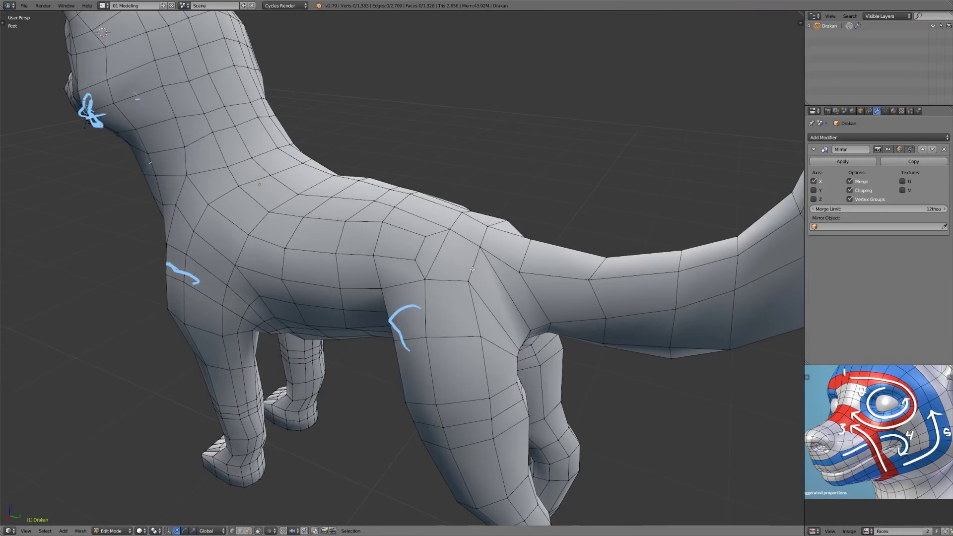
- Reposition the vertices on top of the hip and beside the tail base to smooth the edge flow, and clear the selection
middle_click_drag(398, 199, 471, 281)
right_click(401, 218)
key("g")
left_click(402, 226)
key("g")
left_click(422, 247)
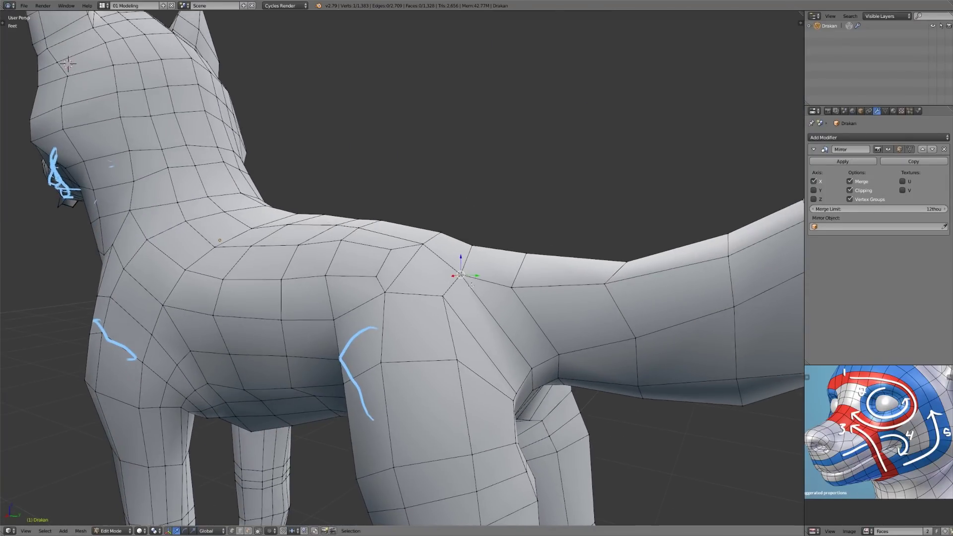
key("g")
key("g")
left_click(467, 278)
key("a")
- Move the selected vertex on the underside of the body near the hind leg to even out the belly edge flow
scroll(456, 278, "down", 4)
mouse_move(437, 282)
middle_mouse_down()
mouse_move(497, 240)
mouse_move(501, 254)
mouse_move(467, 264)
mouse_move(449, 254)
mouse_move(398, 264)
mouse_move(428, 301)
mouse_move(415, 233)
mouse_move(548, 272)
mouse_move(433, 273)
middle_mouse_up()
right_click(428, 300, "shift")
right_click(438, 269)
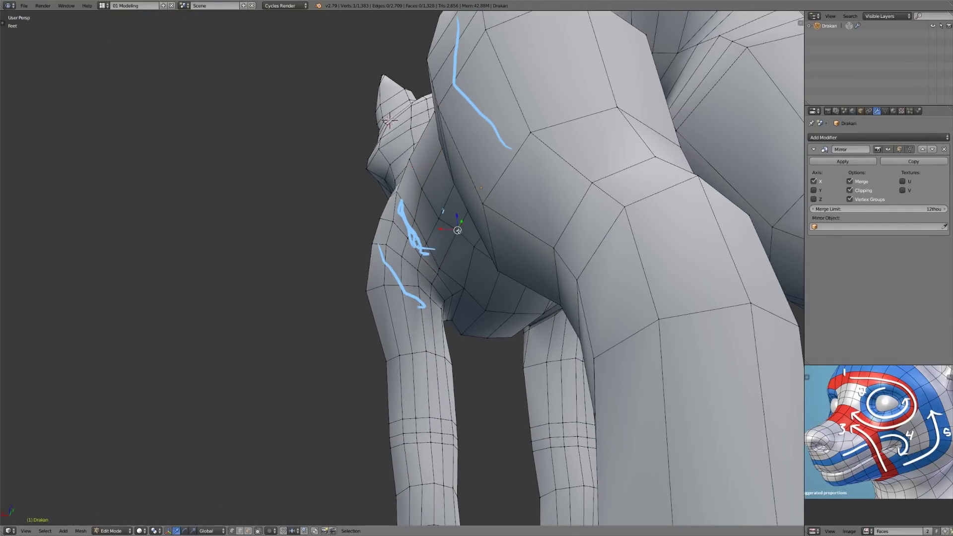
key("g")
left_click(471, 255)
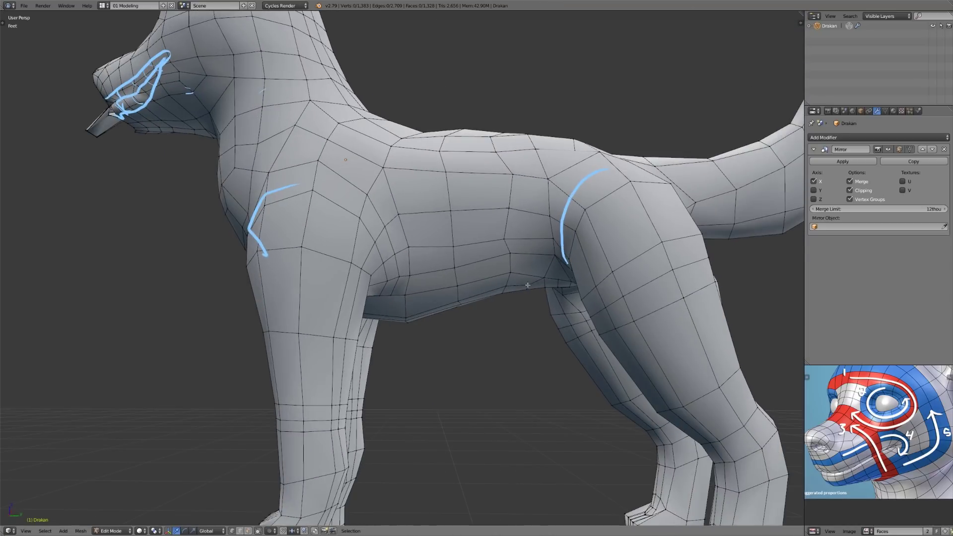
- Add a Subdivision Surface modifier in Object Mode with View subdivisions at 2 and inspect the whole dog
key("Tab")
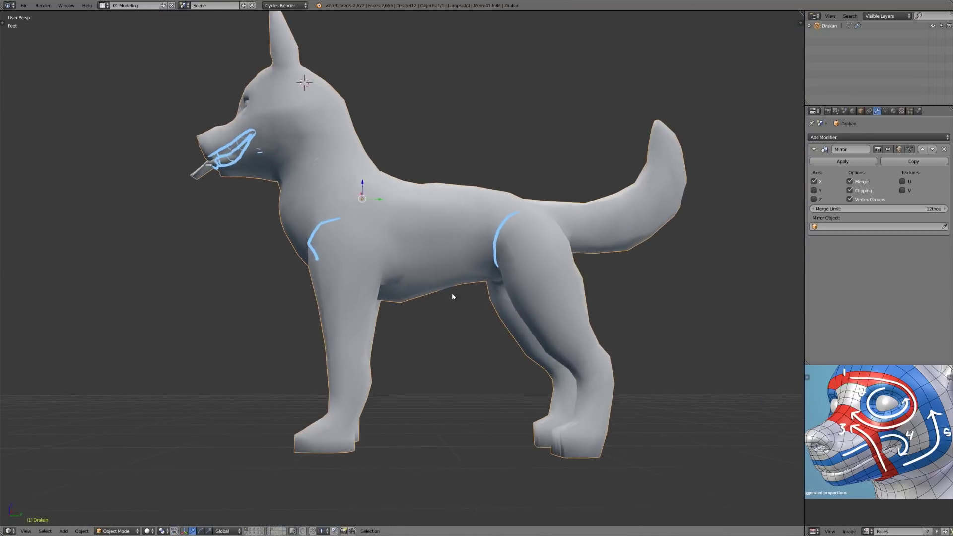
middle_click_drag(439, 294, 639, 283)
left_click(843, 138)
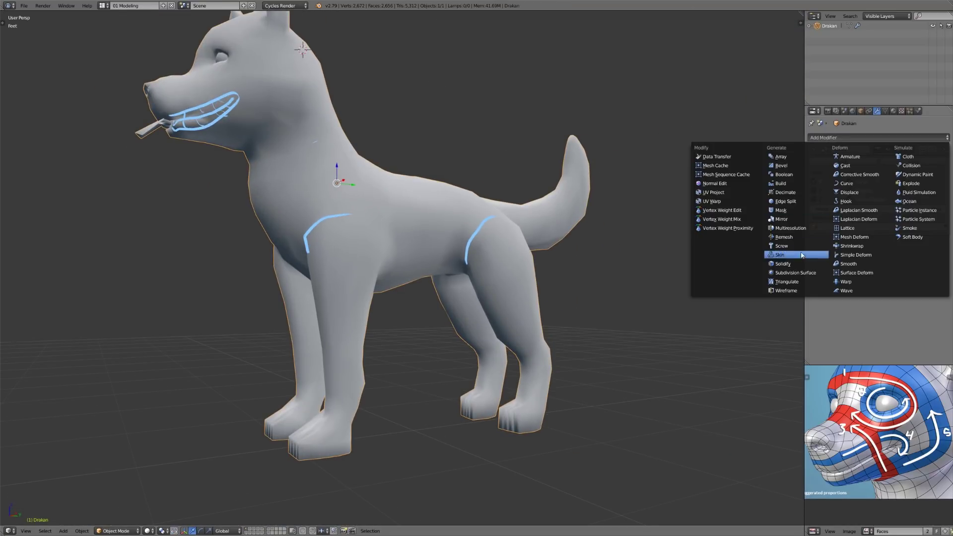
left_click(795, 272)
left_click(873, 284)
middle_click_drag(746, 289, 489, 361)
- Change the viewport matcap to the glossy red material and inspect the highlights on the dog's body and head
key("n")
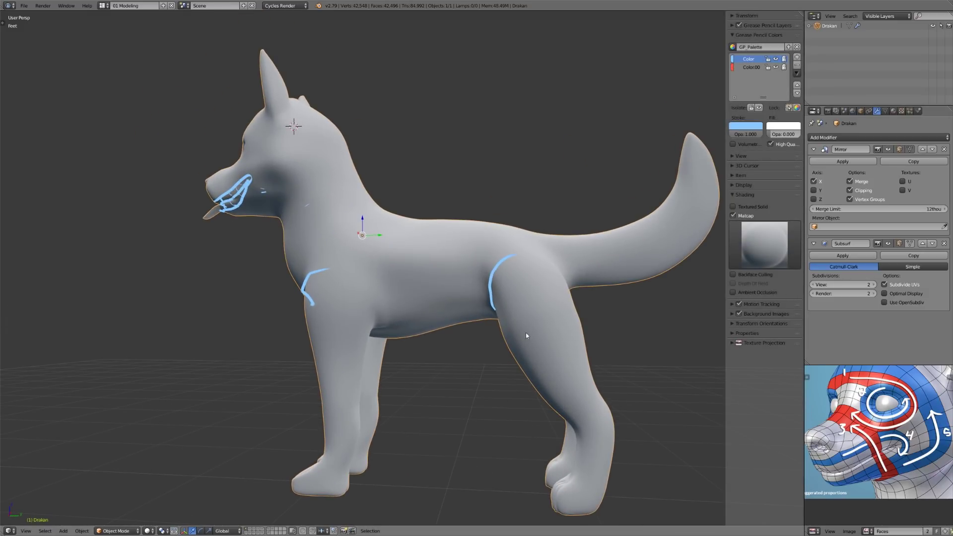
left_click(764, 227)
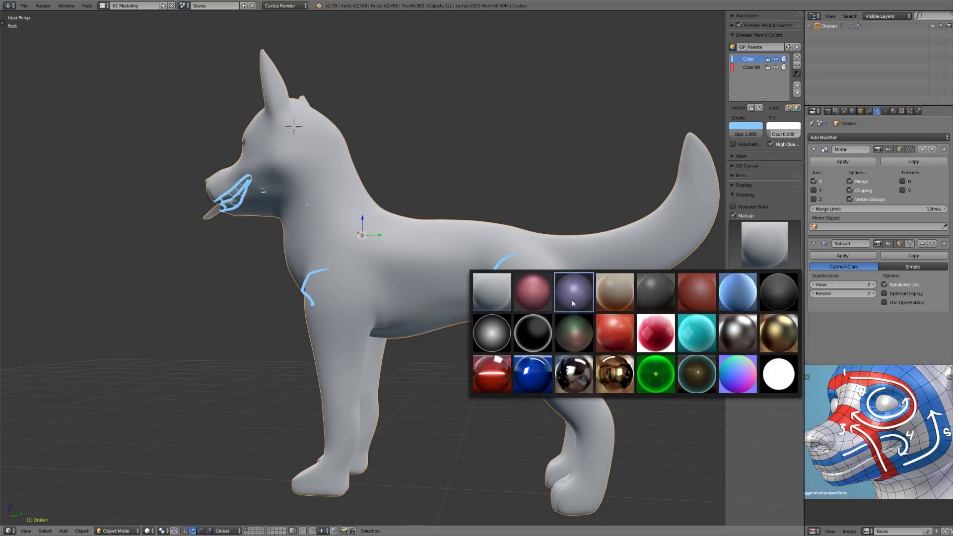
left_click(625, 336)
mouse_move(623, 338)
middle_mouse_down()
mouse_move(481, 343)
mouse_move(481, 330)
mouse_move(496, 383)
mouse_move(501, 332)
mouse_move(484, 304)
mouse_move(508, 326)
mouse_move(493, 317)
mouse_move(515, 317)
mouse_move(437, 297)
mouse_move(480, 337)
mouse_move(451, 338)
mouse_move(480, 338)
mouse_move(495, 356)
middle_mouse_up()
mouse_move(408, 252)
middle_mouse_down()
mouse_move(398, 245)
mouse_move(409, 249)
middle_mouse_up()
mouse_move(386, 167)
middle_mouse_down()
mouse_move(363, 167)
mouse_move(360, 122)
middle_mouse_up()
- Circle the forehead area in front of the ear with Grease Pencil and enter Edit Mode to examine its edge flow
mouse_move(361, 121)
left_mouse_down()
mouse_move(326, 125)
mouse_move(331, 116)
left_mouse_up()
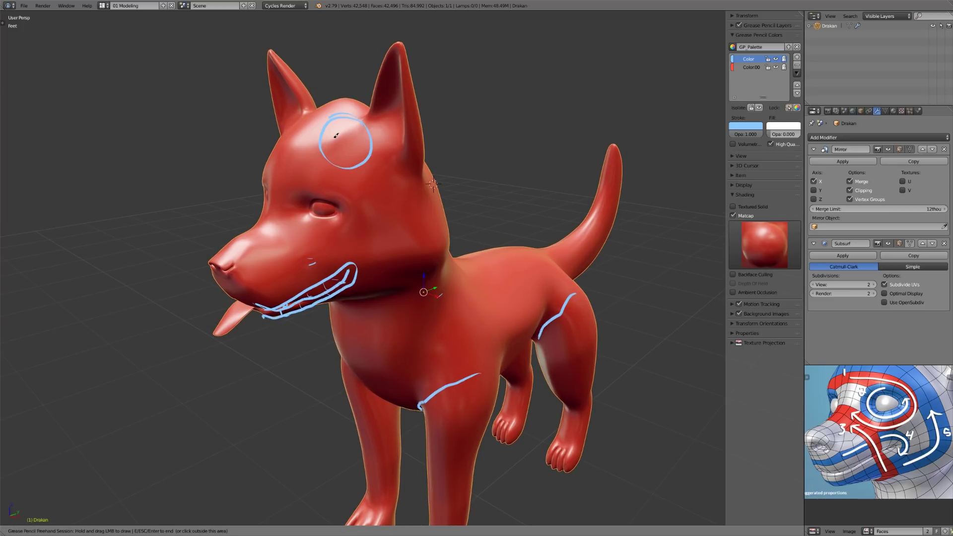
key("Escape")
key("Tab")
middle_click_drag(517, 237, 540, 254)
scroll(351, 167, "up", 3)
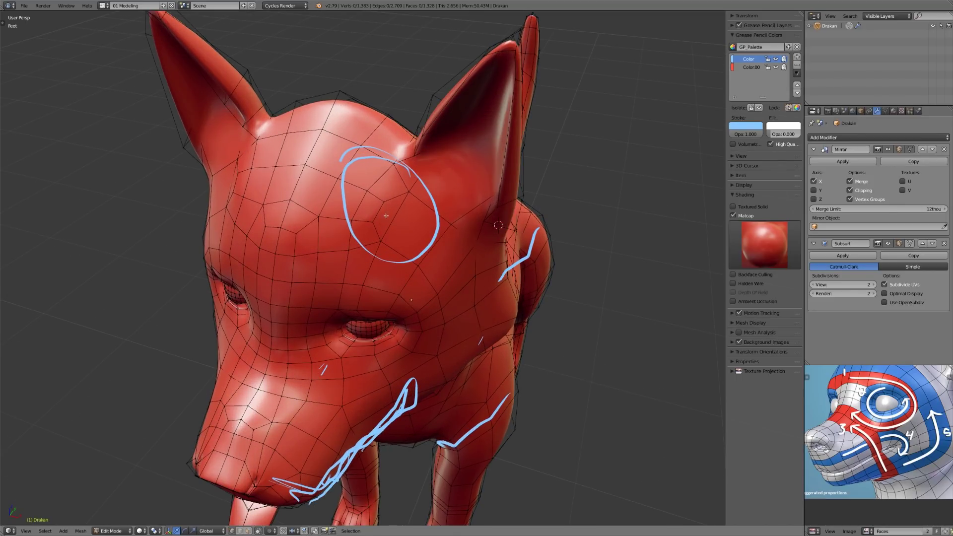
- Slide the vertices inside the circled forehead area along their edges onto neighbouring vertices to simplify the edge flow in front of the ear
scroll(386, 215, "down", 5)
middle_click_drag(385, 215, 511, 254)
middle_click_drag(627, 297, 477, 264)
scroll(476, 265, "up", 2)
key("g")
key("g")
left_click(409, 226)
right_click(305, 208, "shift")
key("g")
key("g")
left_click(355, 174)
right_click(378, 261)
left_click(381, 287)
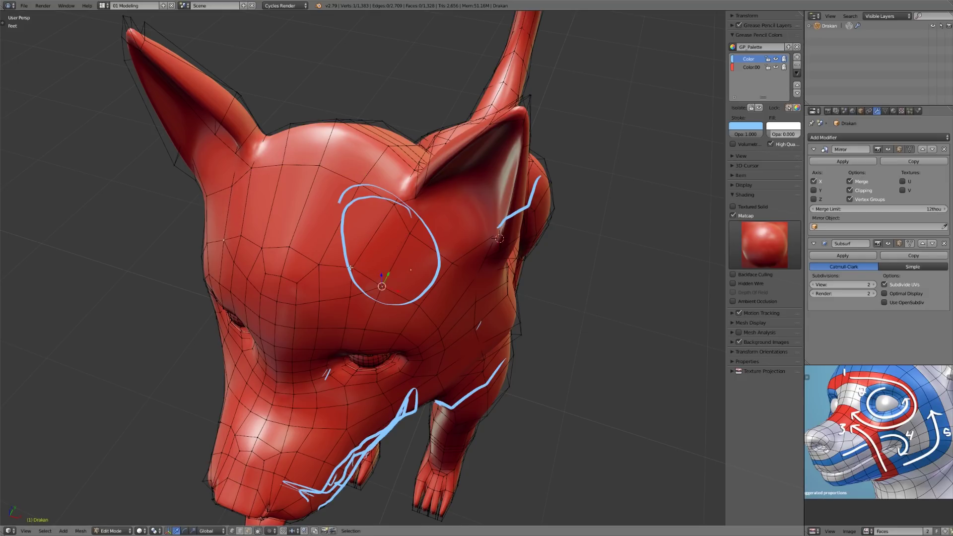
- Select the whole mesh, remove the doubled vertices and clear the selection
mouse_move(412, 278)
middle_mouse_down()
mouse_move(386, 255)
mouse_move(419, 264)
middle_mouse_up()
key("a")
key("a")
key("w")
left_click(419, 264)
key("a")
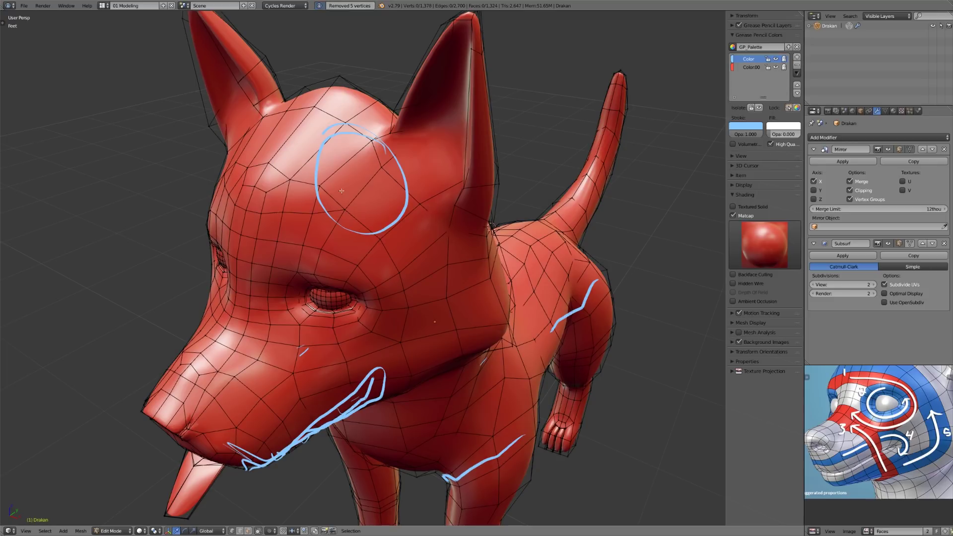
key("a")
- Switch to Object Mode, inspect the smoothed head and body, and delete the Subdivision Surface modifier
middle_click_drag(369, 199, 318, 169)
key("Tab")
scroll(406, 242, "down", 2)
middle_click_drag(320, 228, 417, 230)
middle_click_drag(384, 197, 515, 291)
scroll(382, 227, "up", 3)
scroll(478, 238, "up", 2)
scroll(486, 233, "down", 5)
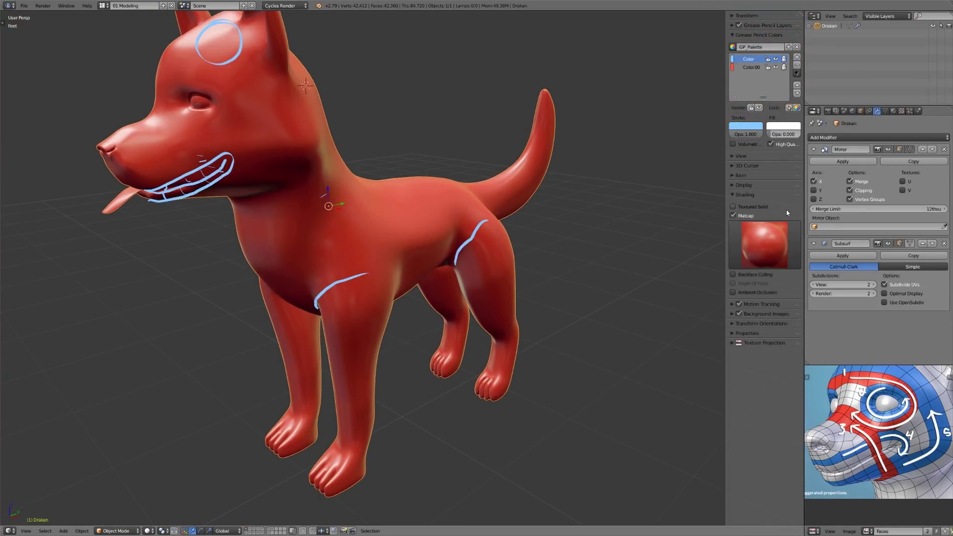
left_click(944, 243)
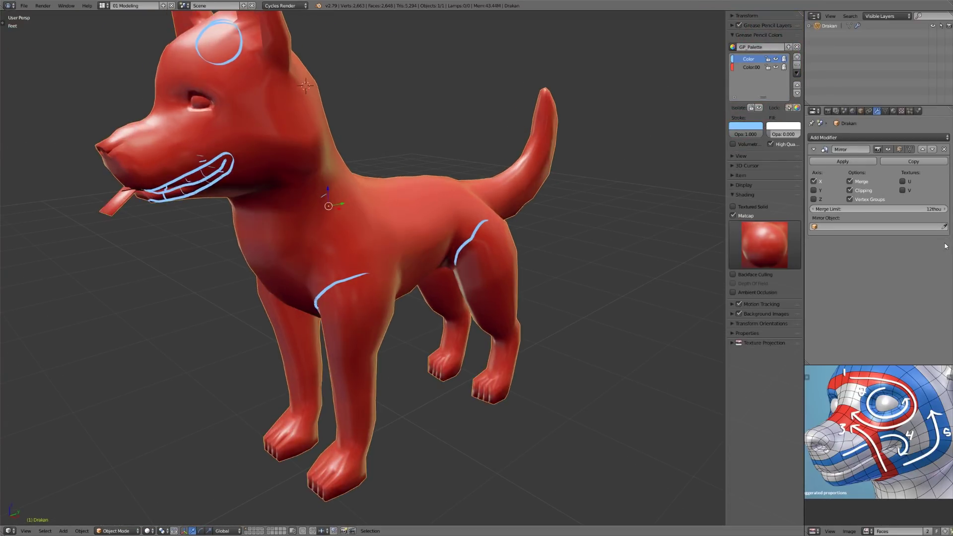
- Enter Edit Mode on the front paw and slide the edge row across the toe fronts downward
middle_click_drag(682, 330, 664, 287)
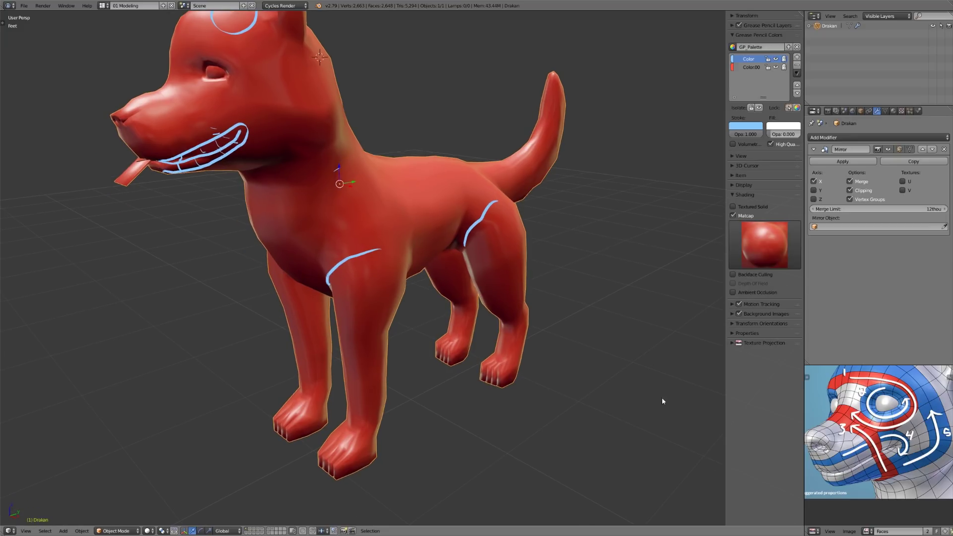
scroll(353, 366, "down", 1)
middle_click_drag(353, 366, 351, 258, "shift")
scroll(351, 263, "up", 2)
key("Tab")
scroll(442, 307, "up", 4)
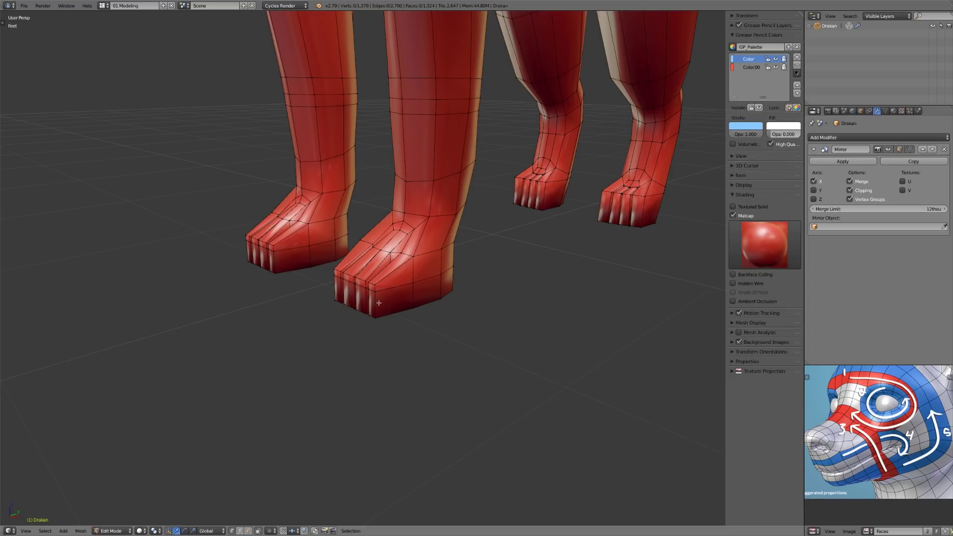
scroll(380, 301, "up", 3)
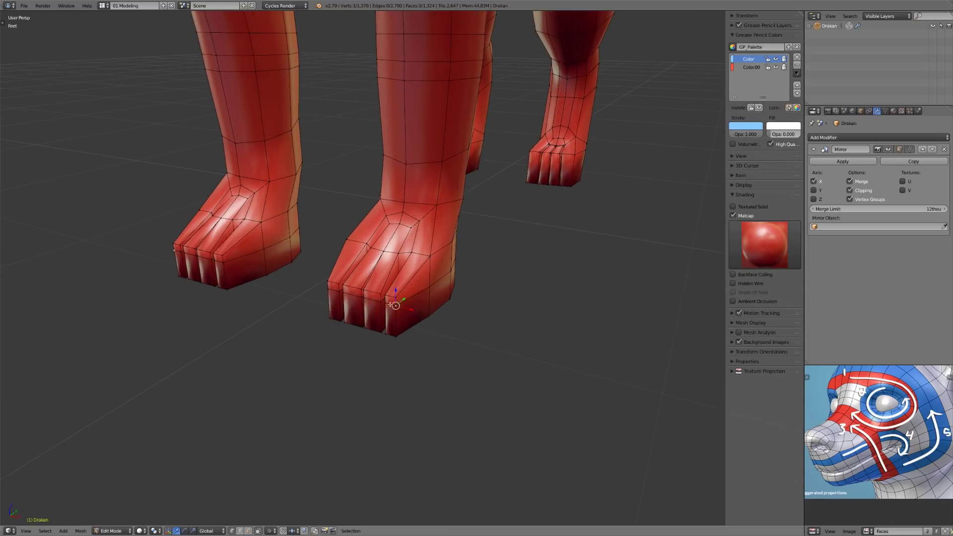
right_click(341, 293, "shift")
key("g")
key("g")
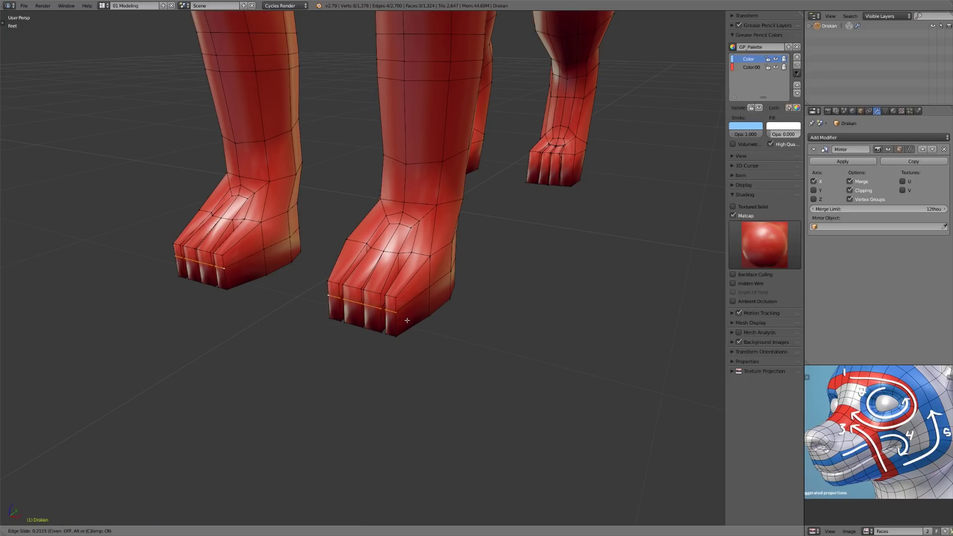
left_click(409, 325)
- Slide the upper edge row of the front toes back along the paw and adjust its height along Z
right_click(395, 298)
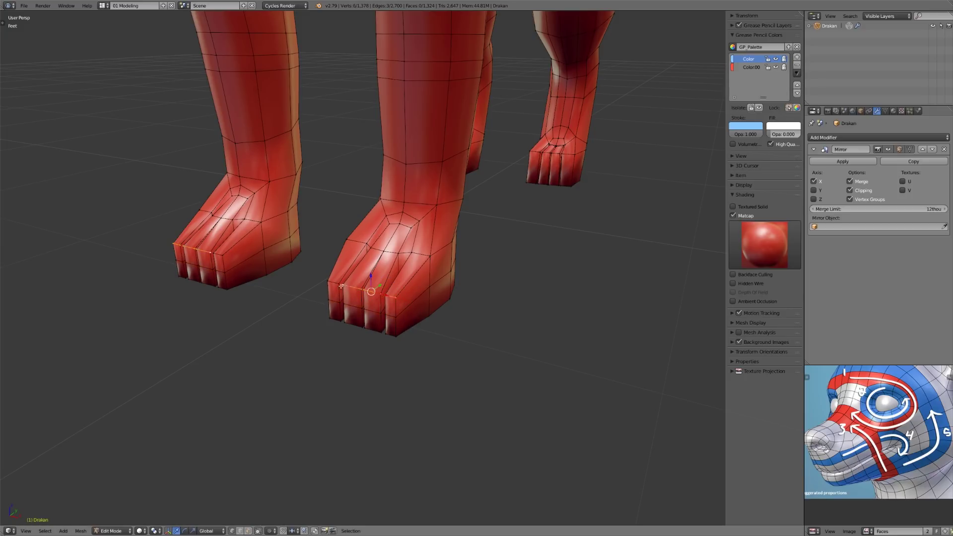
middle_click_drag(330, 283, 395, 306)
key("g")
key("g")
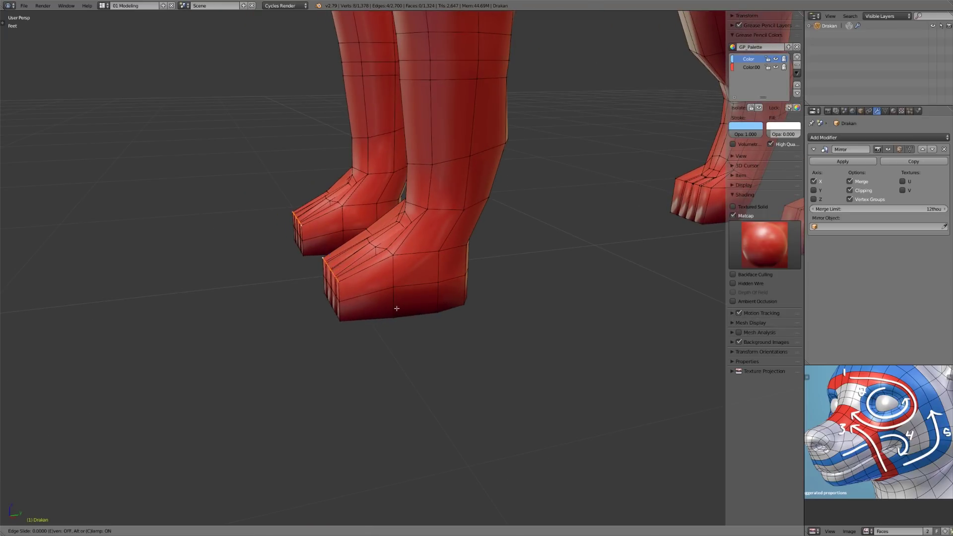
left_click(407, 306)
key("g")
key("z")
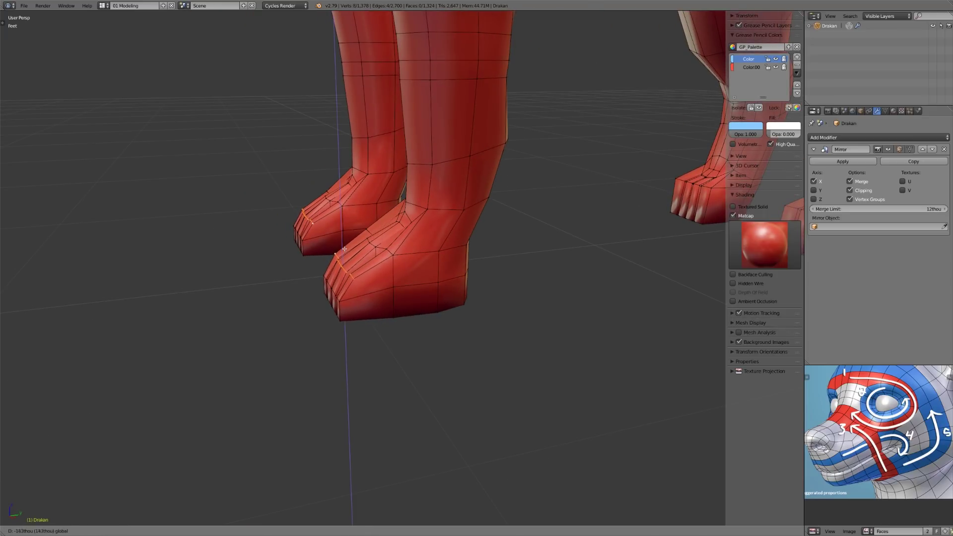
left_click(344, 246)
- Add a centred horizontal loop cut around the hind paw
middle_click_drag(344, 246, 543, 297)
key("ctrl+r")
left_click(550, 322)
right_click(550, 325)
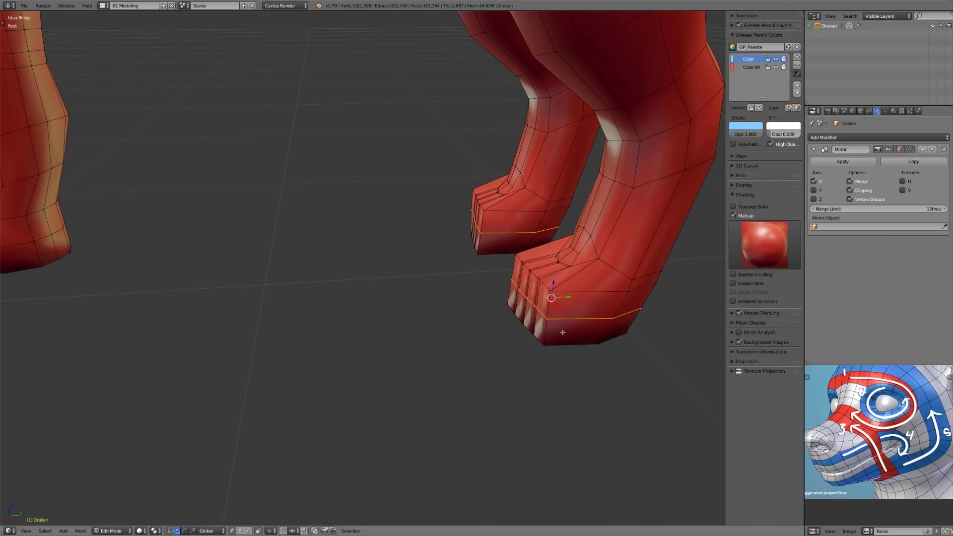
- Keep only the toe-front vertices of the new hind paw loop selected and move them forward along Y
middle_click_drag(540, 316, 624, 313)
key("z")
key("b")
left_click_drag(560, 213, 653, 361)
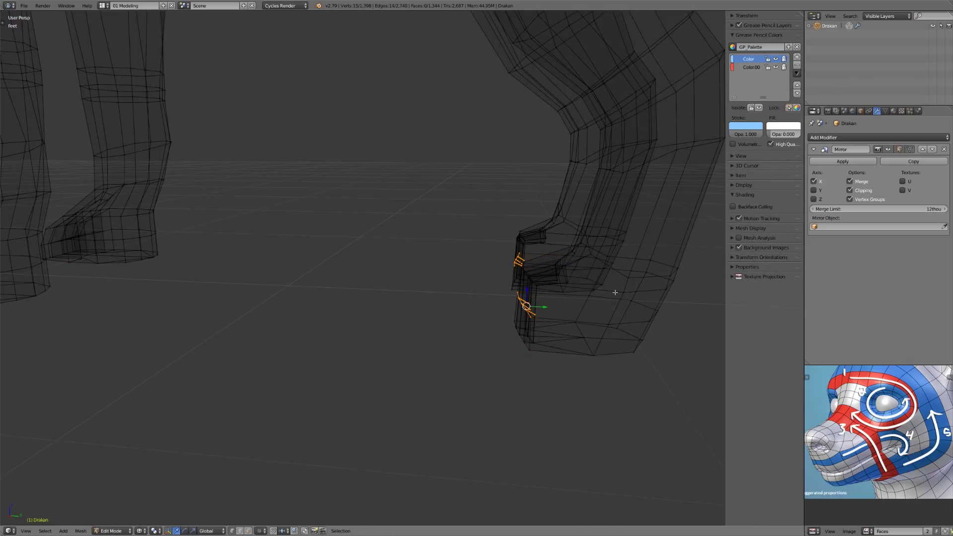
key("z")
key("g")
key("y")
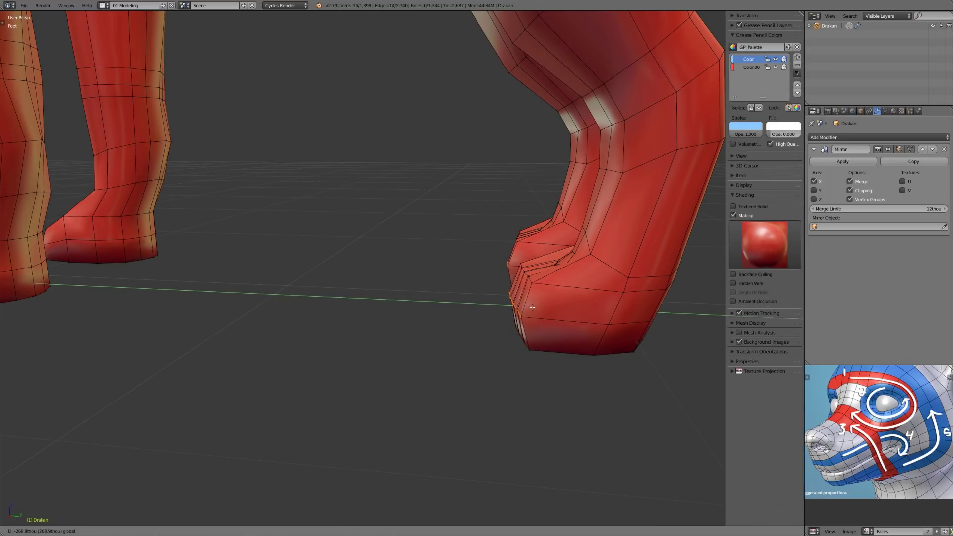
left_click(521, 307)
- Return to Object Mode, view the whole dog and erase Grease Pencil marks from its body
key("Tab")
scroll(467, 302, "down", 4)
scroll(446, 224, "down", 2)
middle_click_drag(377, 239, 525, 388)
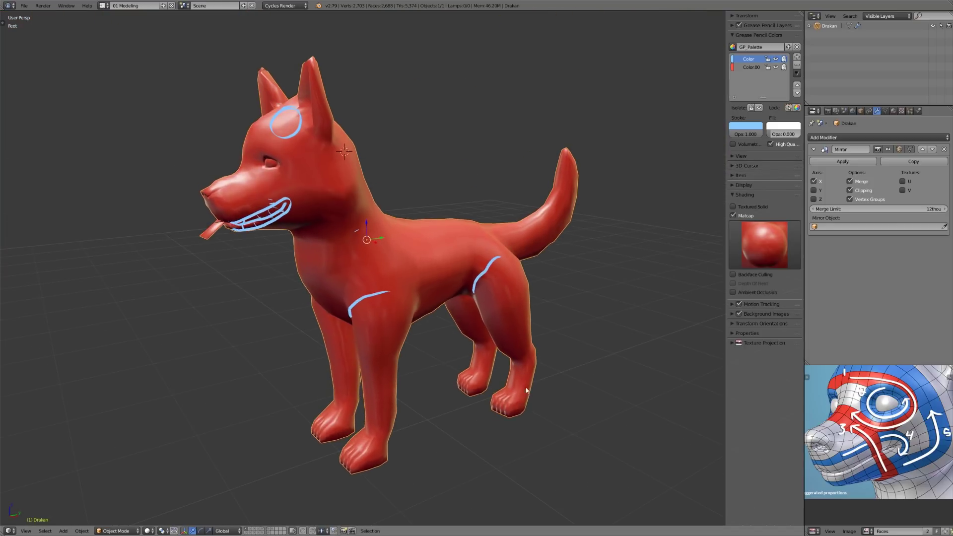
scroll(412, 239, "down", 2)
key("d")
mouse_move(388, 231)
right_mouse_down()
mouse_move(404, 224)
mouse_move(333, 263)
mouse_move(357, 185)
mouse_move(360, 230)
mouse_move(449, 276)
mouse_move(476, 320)
mouse_move(574, 318)
right_mouse_up()
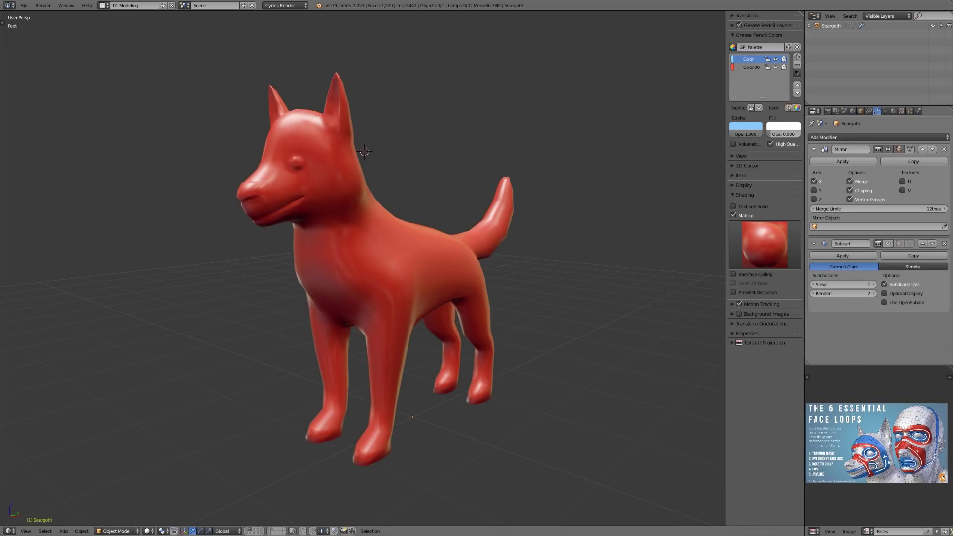
- Examine the second dog model from the front and side, briefly comparing its profile with the background reference sketch
scroll(513, 346, "down", 1)
middle_click_drag(513, 346, 504, 361)
scroll(504, 361, "up", 1)
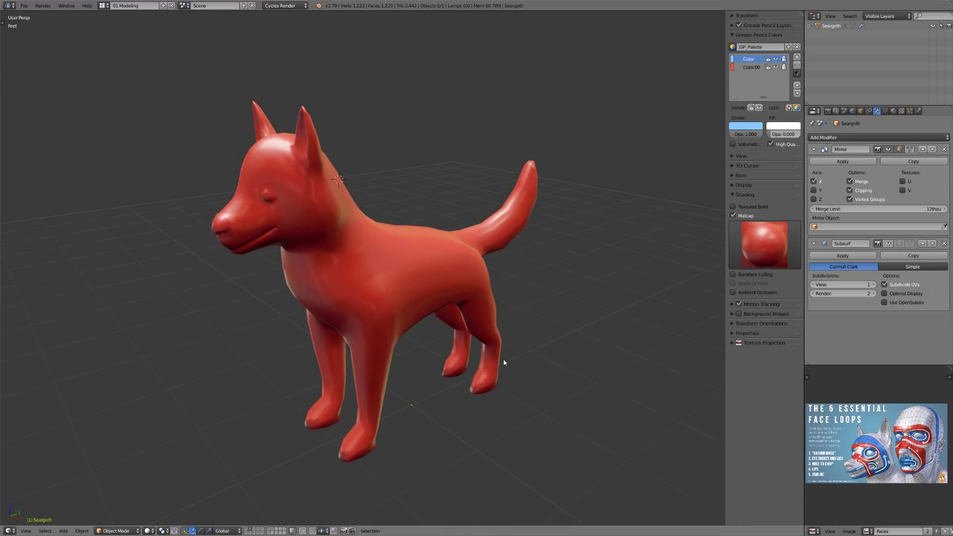
key("KP_1")
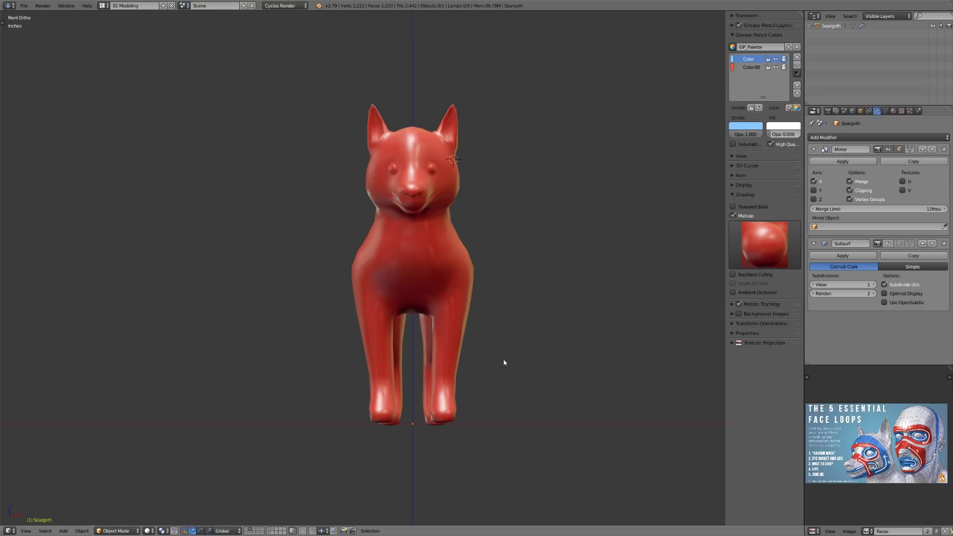
key("KP_3")
left_click(738, 314)
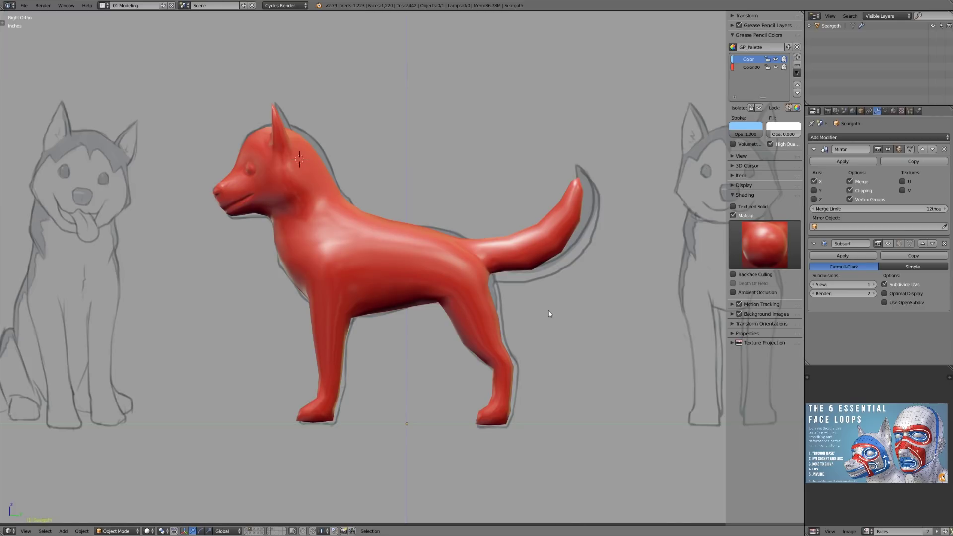
left_click(738, 314)
scroll(451, 284, "up", 2)
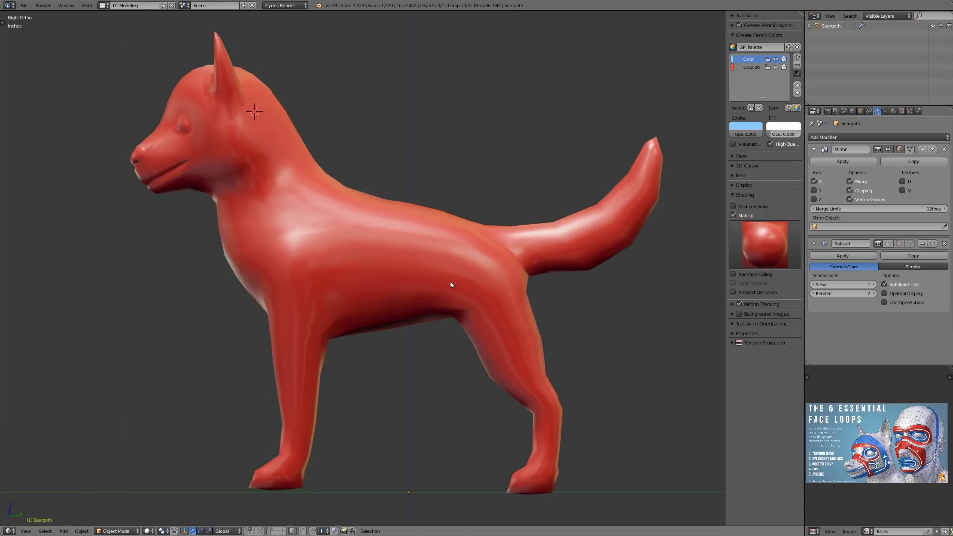
middle_click_drag(451, 284, 498, 297)
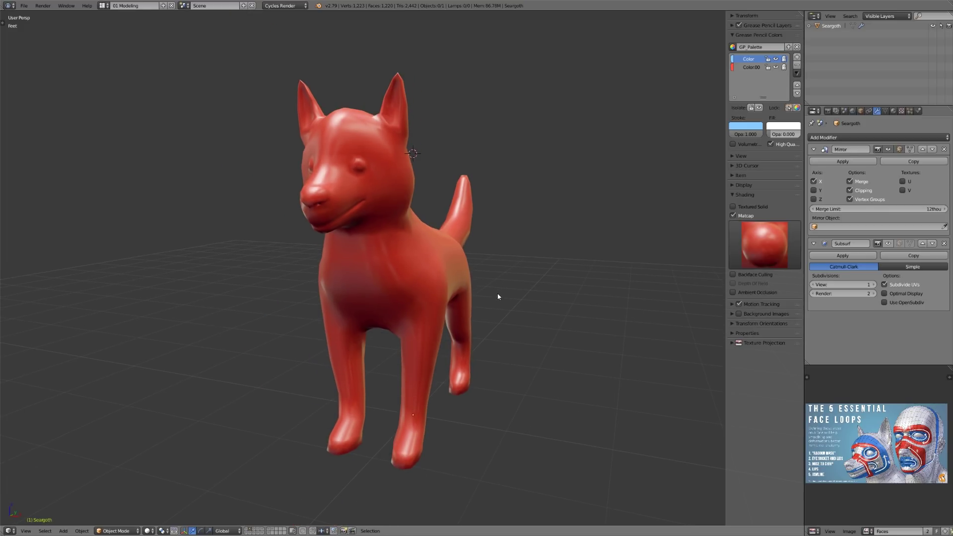
- Inspect the second dog's head, chest and legs from front, side and perspective angles
key("KP_1")
key("KP_3")
key("KP_1")
middle_click_drag(454, 209, 426, 231)
scroll(451, 251, "up", 2)
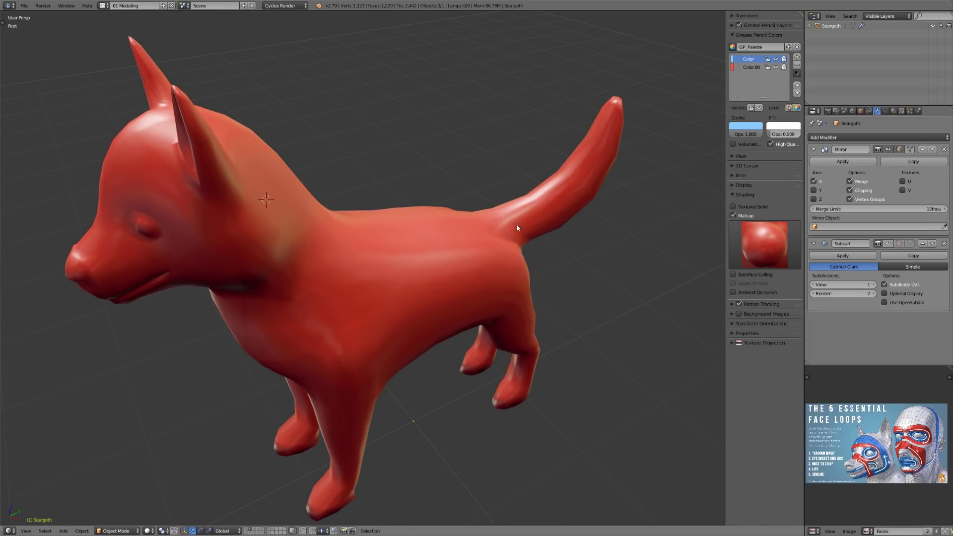
middle_click_drag(456, 270, 343, 203)
middle_click_drag(388, 228, 360, 235)
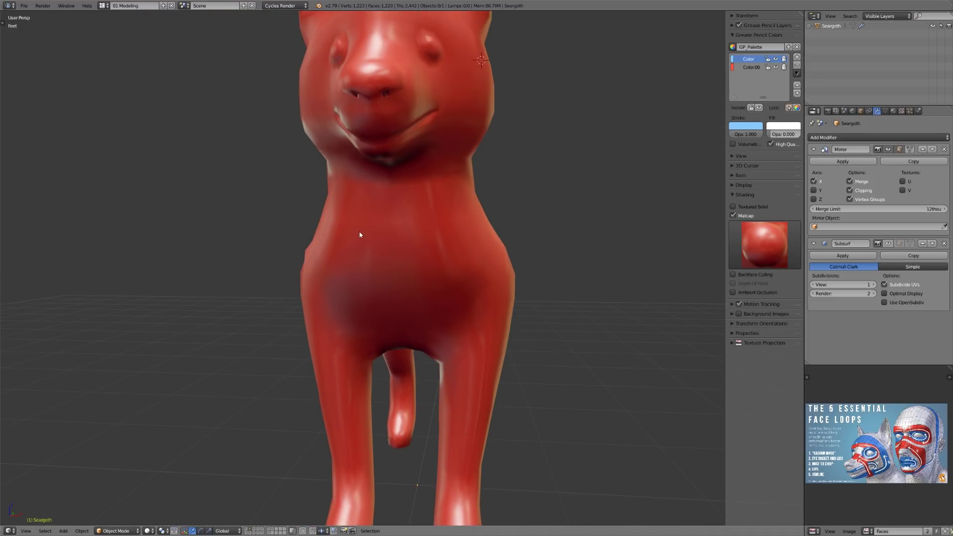
middle_click_drag(439, 271, 467, 304)
scroll(416, 295, "up", 1)
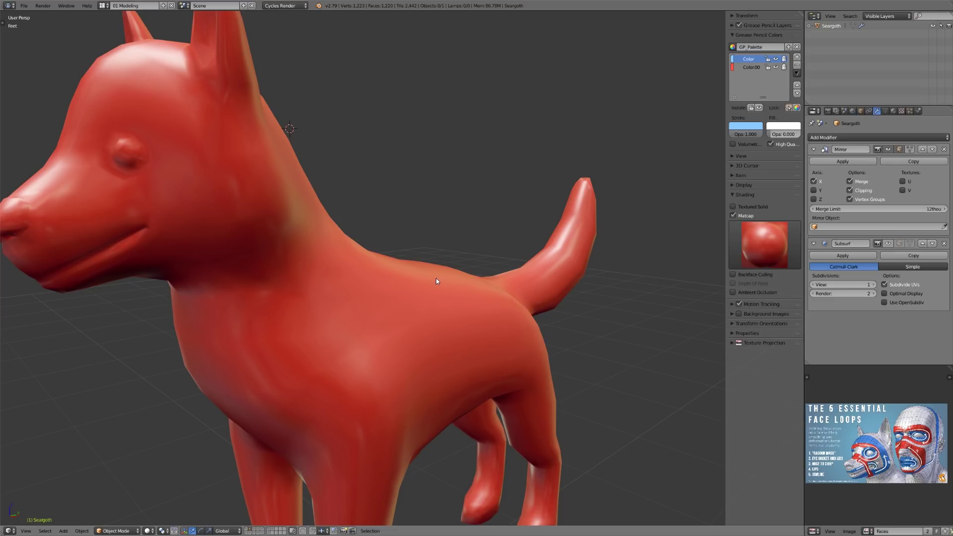
scroll(436, 307, "down", 5)
middle_click_drag(454, 355, 441, 335)
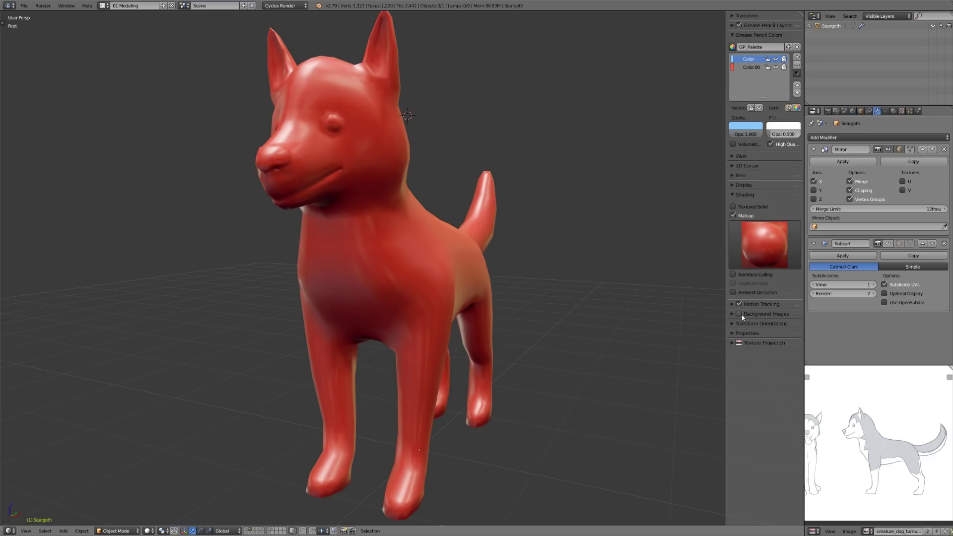
- Show the second dog in right side view over the reference sketch, in Edit Mode with wireframe display
key("KP_3")
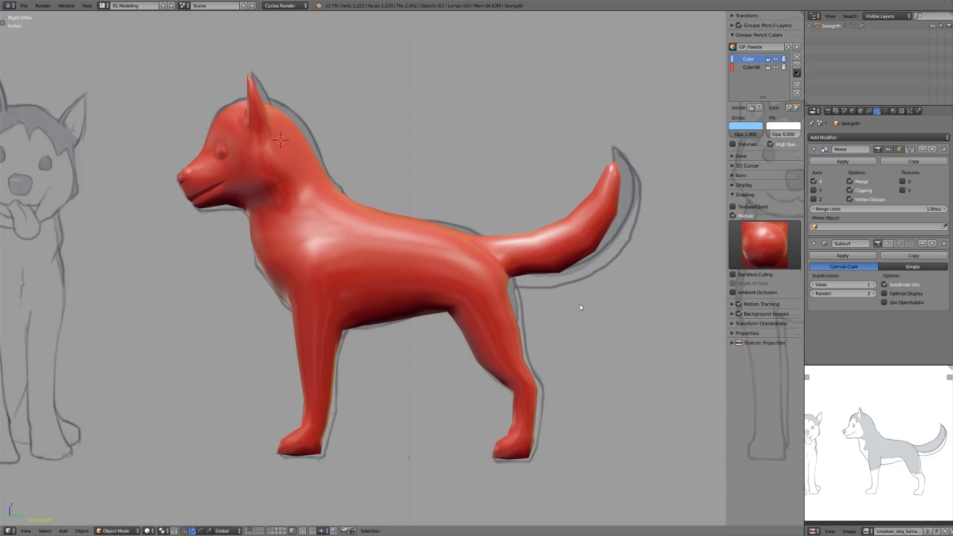
key("Tab")
mouse_move(446, 302)
middle_mouse_down("shift")
mouse_move(476, 323)
mouse_move(460, 312)
middle_mouse_up("shift")
key("z")
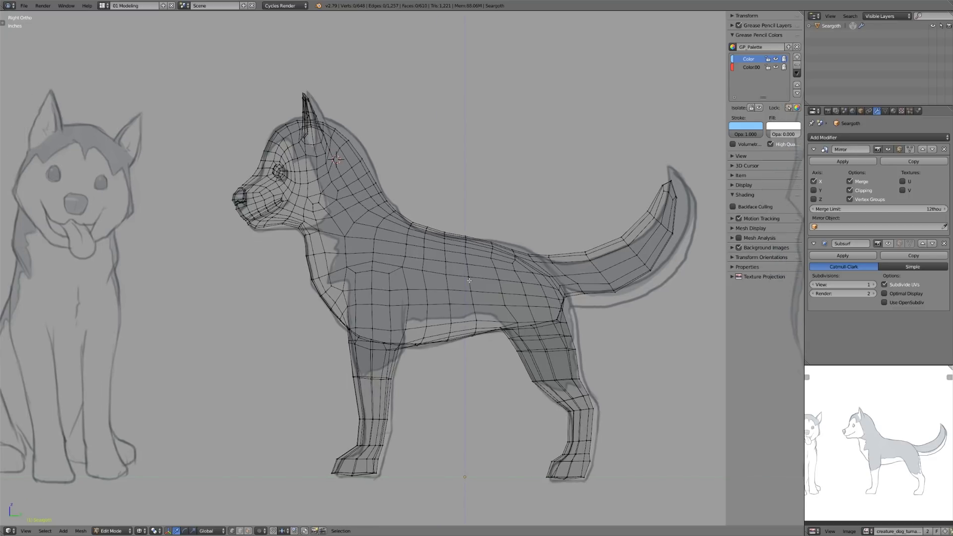
- Enable proportional editing and move the nose bridge vertex down and back to match the reference sketch
middle_click_drag(336, 249, 396, 305, "shift")
scroll(396, 305, "up", 2)
middle_click_drag(333, 229, 367, 270, "shift")
scroll(367, 270, "up", 2)
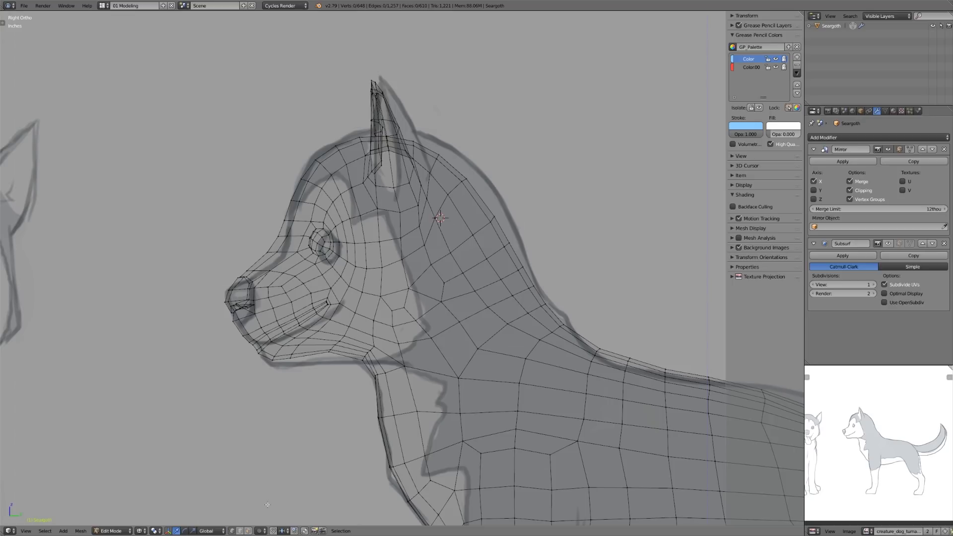
left_click(259, 531)
left_click(280, 512)
right_click(275, 250)
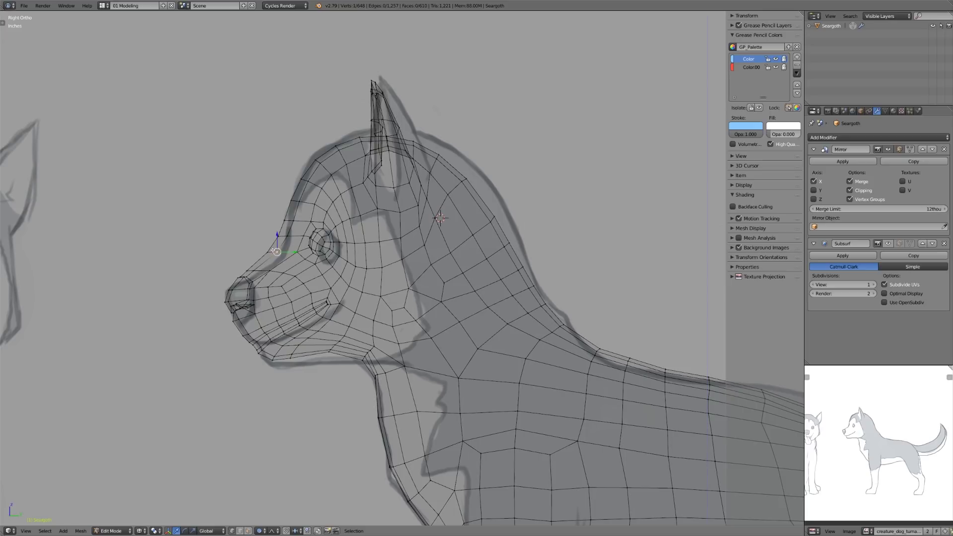
key("g")
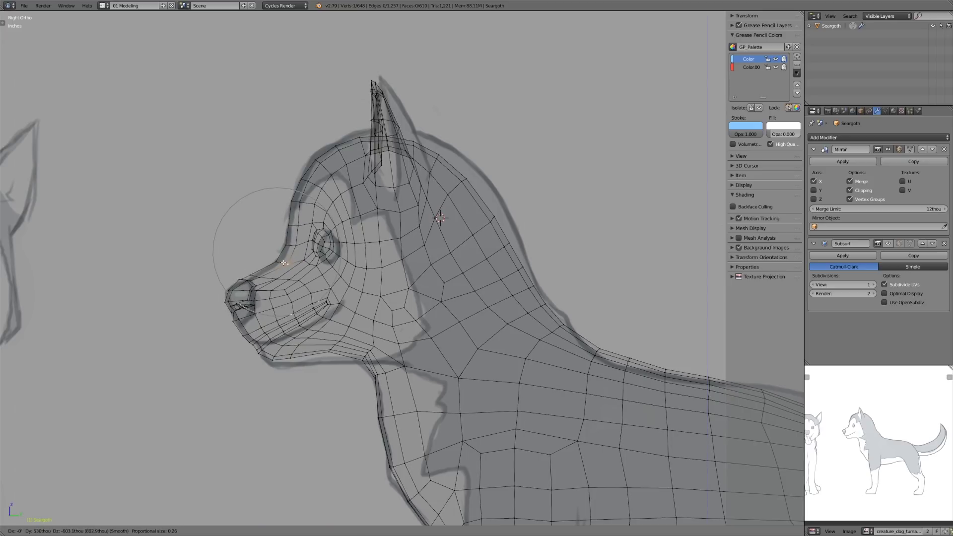
left_click(283, 262)
- Move vertices along the back of the head and neck outward with proportional editing to follow the sketch outline
right_click(291, 200)
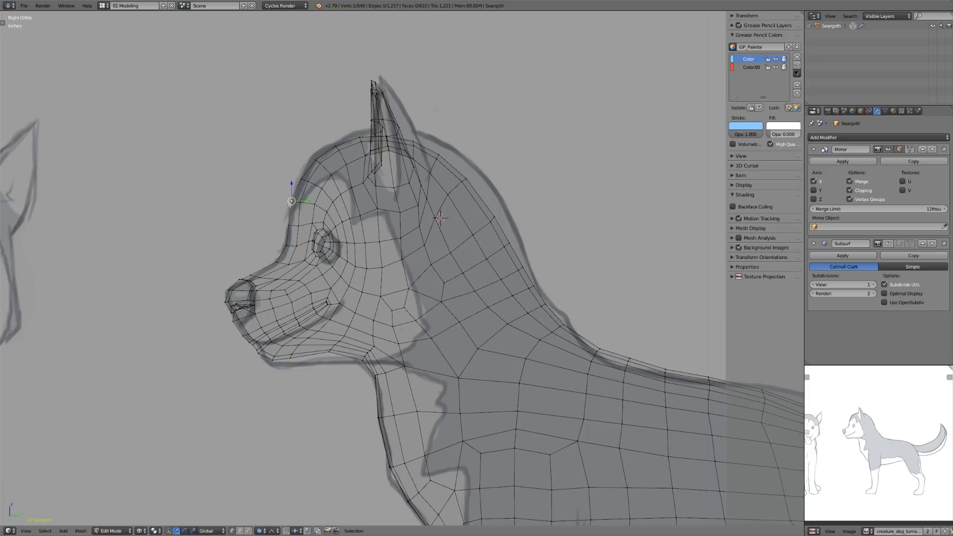
right_click(450, 158)
key("g")
left_click(480, 186)
right_click(491, 217)
key("g")
left_click(503, 214)
right_click(543, 309)
key("g")
left_click(546, 307)
- Adjust the chin and lower jaw vertices with proportional editing to fit the sketch's jawline
middle_click_drag(510, 399, 452, 229, "shift")
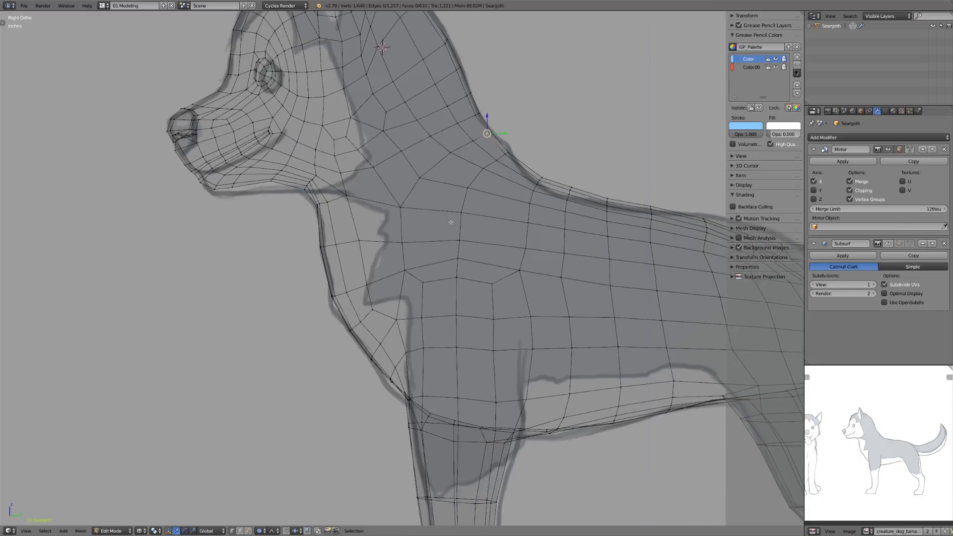
right_click(217, 190)
key("g")
left_click(218, 193)
right_click(272, 190)
key("g")
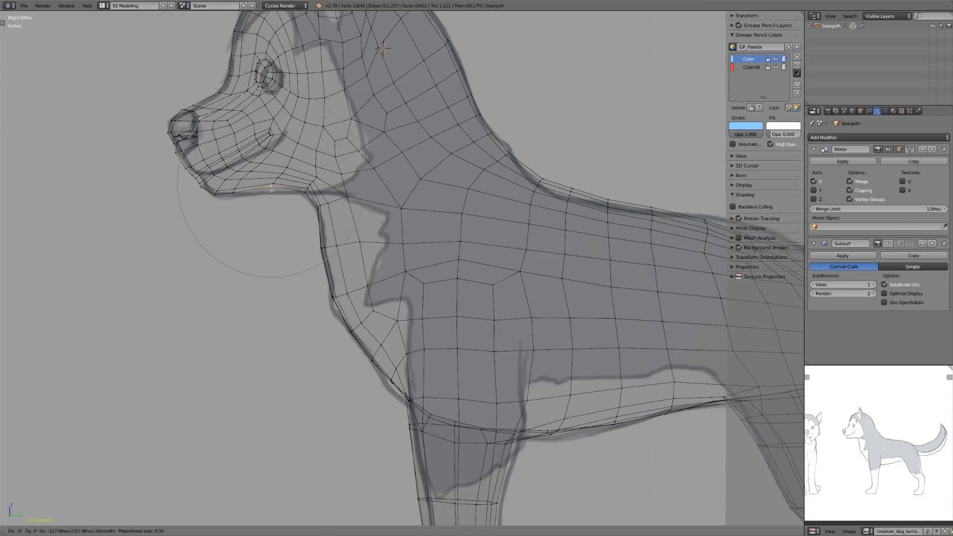
left_click(276, 179)
- Nudge the front and rear vertices of the lower front leg toward the sketch outline with proportional editing
scroll(370, 281, "down", 3)
scroll(369, 281, "up", 2)
right_click(386, 391)
key("g")
left_click(390, 390)
right_click(340, 392)
key("g")
left_click(340, 393)
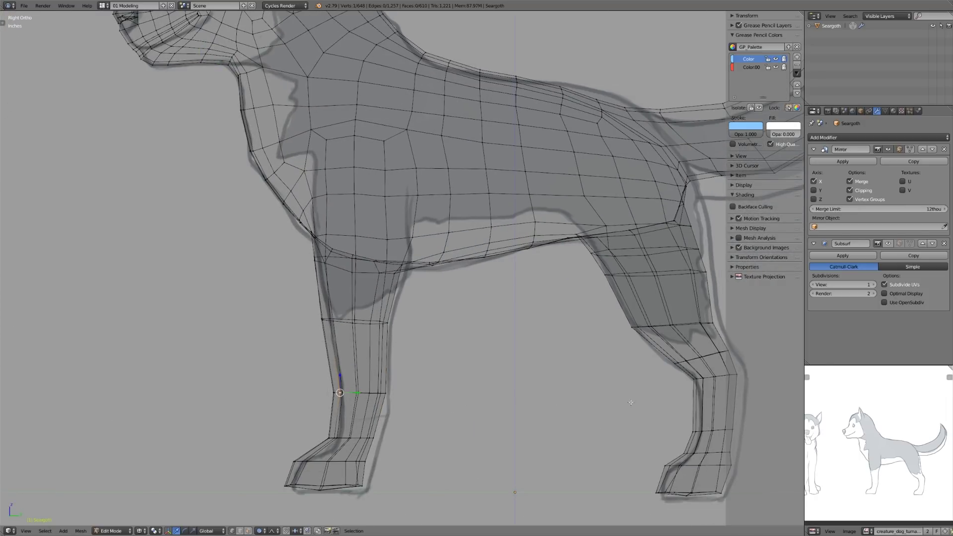
- Move the rump vertex below the tail and the hock vertex on the hind leg outward to the sketch outline with proportional editing
middle_click_drag(622, 395, 477, 413, "shift")
right_click(536, 222)
key("g")
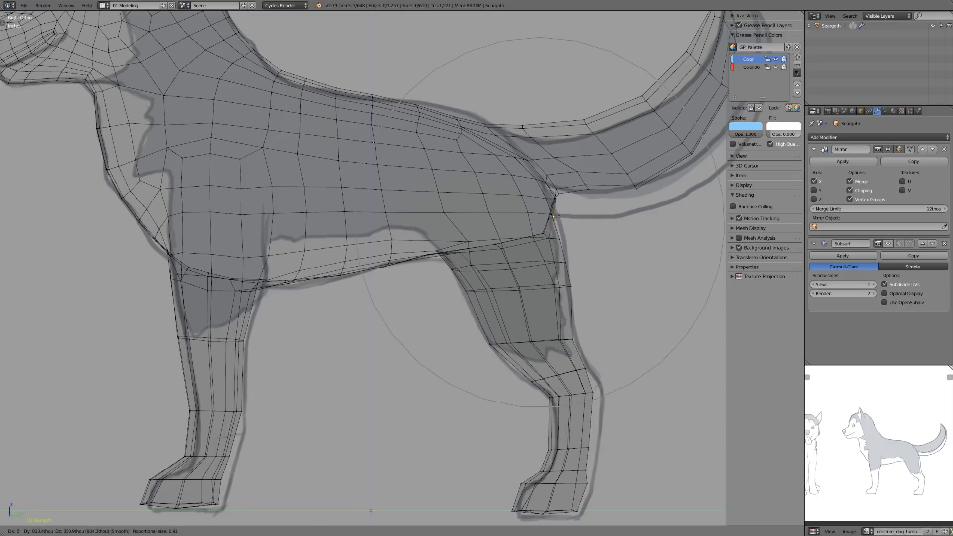
left_click(553, 217)
right_click(593, 399)
key("g")
left_click(591, 397)
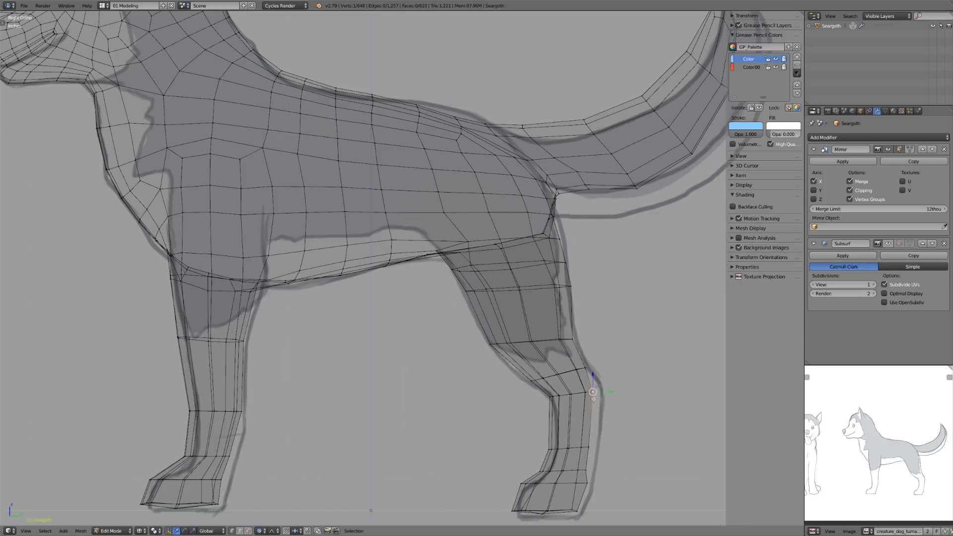
- Raise the vertex on the upper rump and lower the one behind the withers to follow the sketch's back line
right_click(461, 133)
key("g")
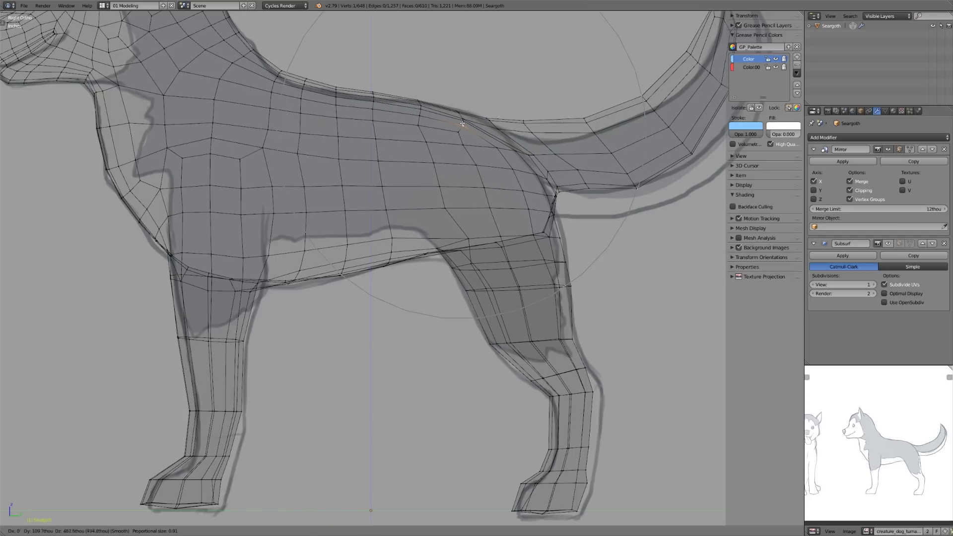
left_click(461, 127)
right_click(299, 72)
key("g")
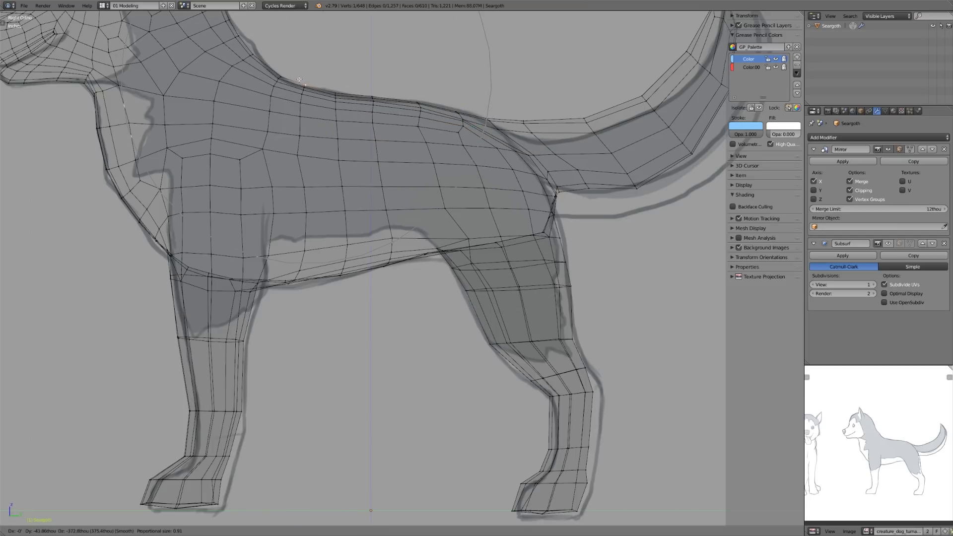
left_click(299, 81)
scroll(390, 185, "down", 2)
middle_click_drag(390, 185, 435, 226, "shift")
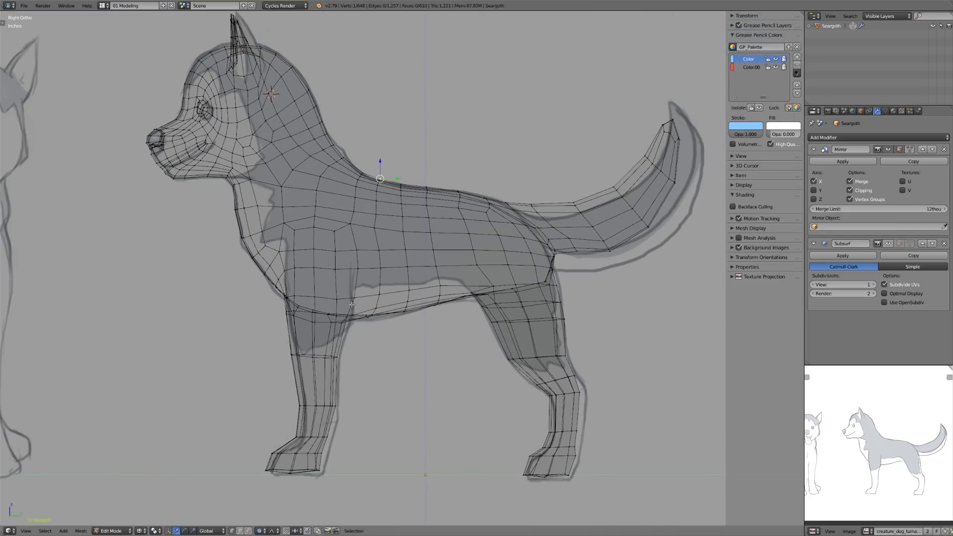
- In front view, shift the outer shoulder vertex along the X axis with proportional editing toward the front sketch
scroll(370, 240, "down", 2)
key("z")
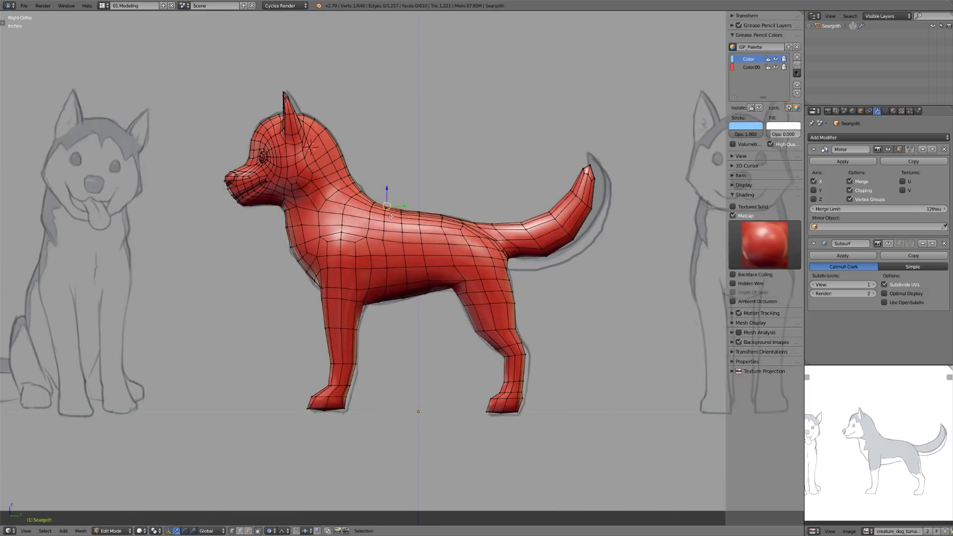
key("KP_1")
key("z")
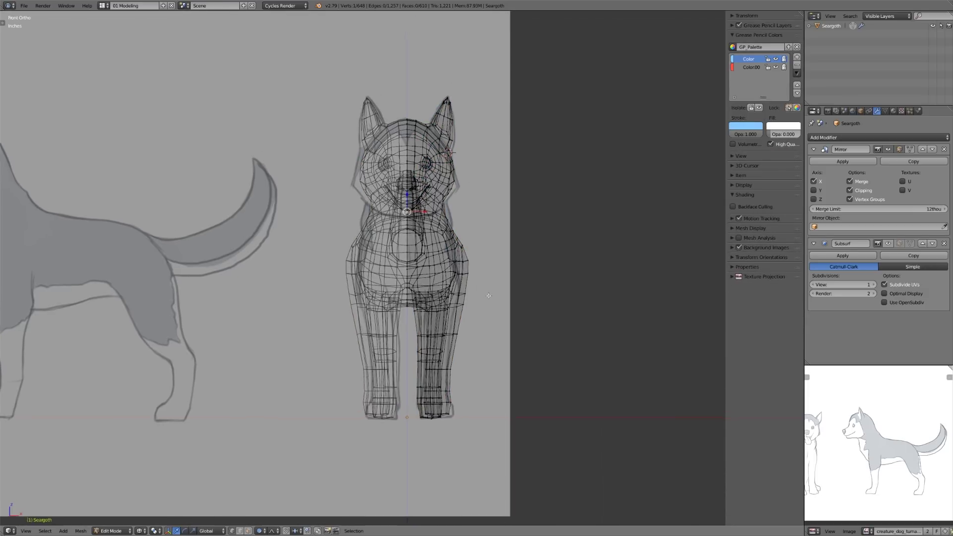
scroll(452, 300, "up", 1)
key("g")
key("x")
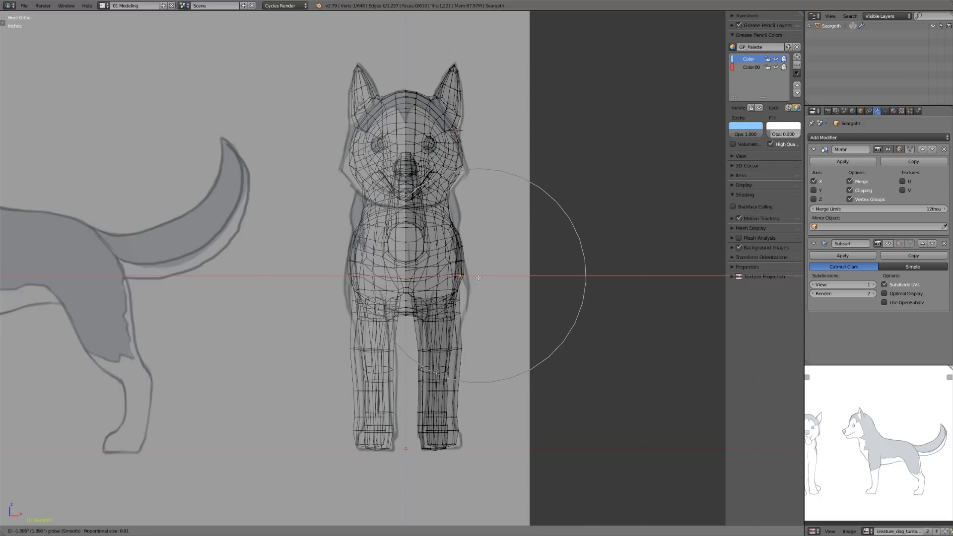
left_click(486, 298)
key("z")
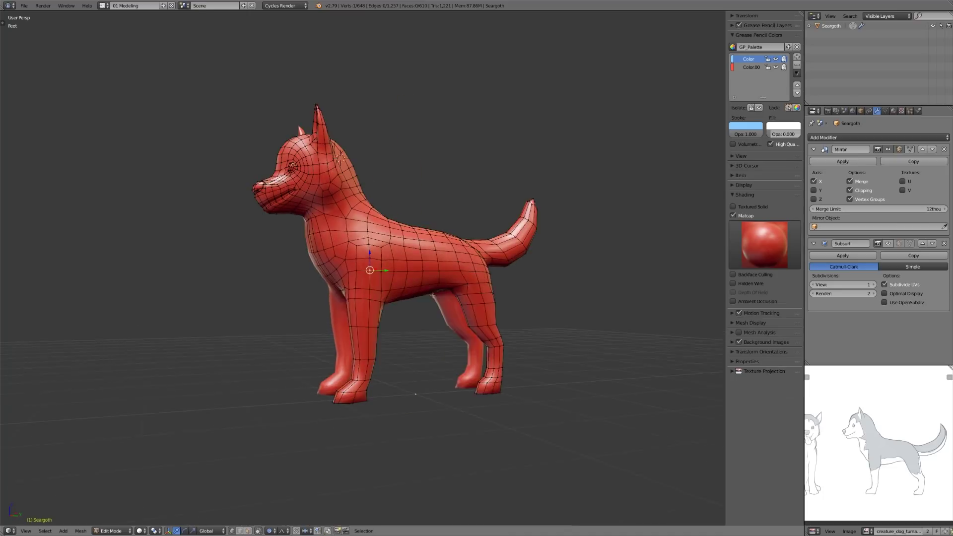
- Display the great-dane-and-chihuahua-skeletons.jpg reference in the image viewer, close up on the shoulder bones
middle_click_drag(447, 297, 466, 303)
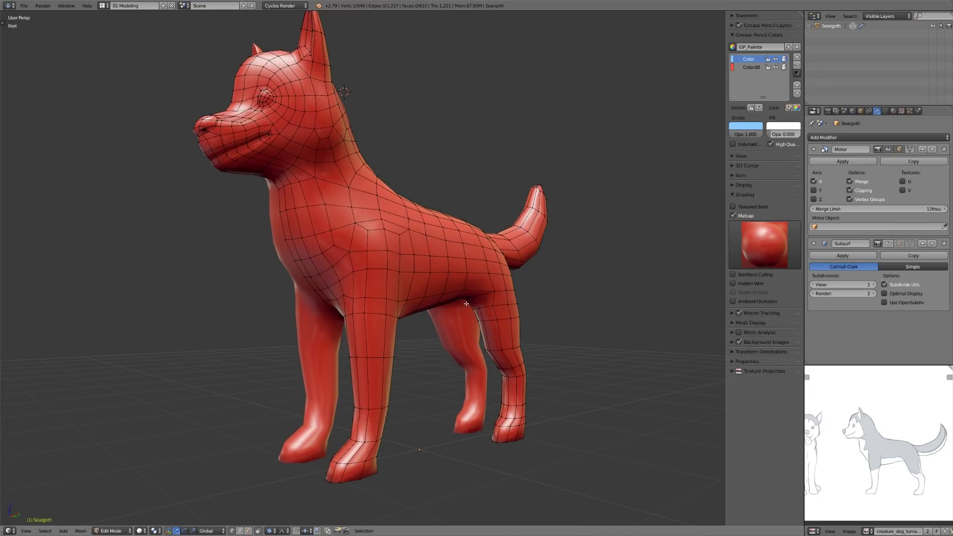
middle_click_drag(369, 293, 415, 292)
scroll(412, 292, "up", 3)
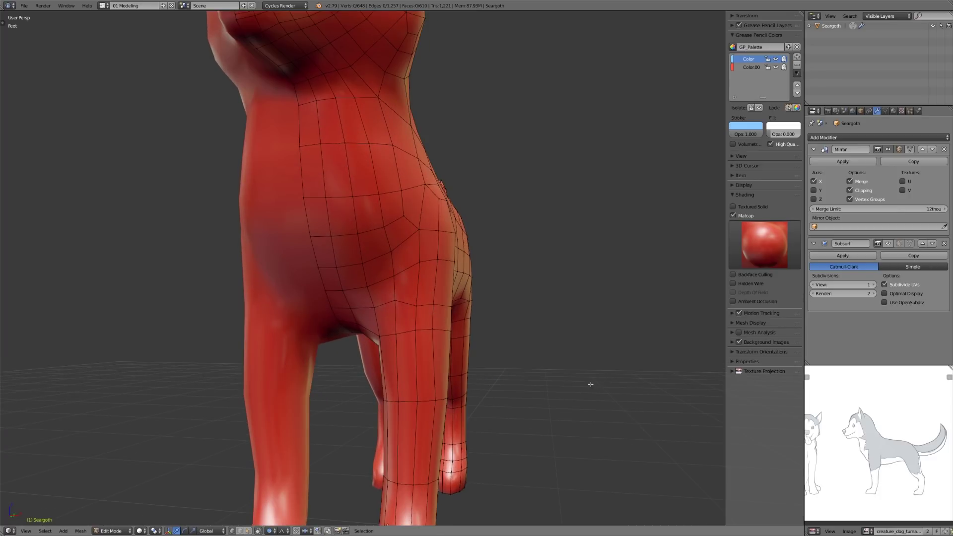
left_click(869, 531)
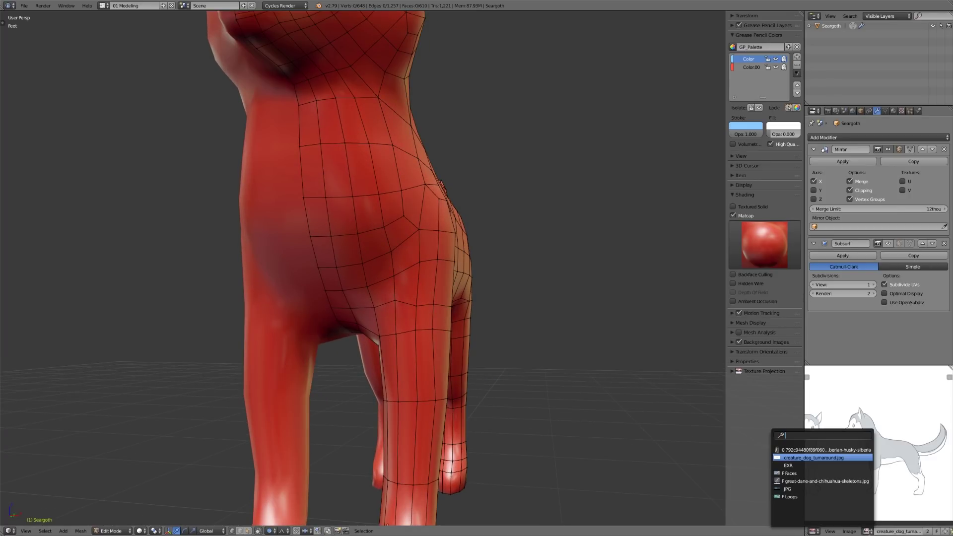
left_click(838, 481)
scroll(881, 440, "up", 6)
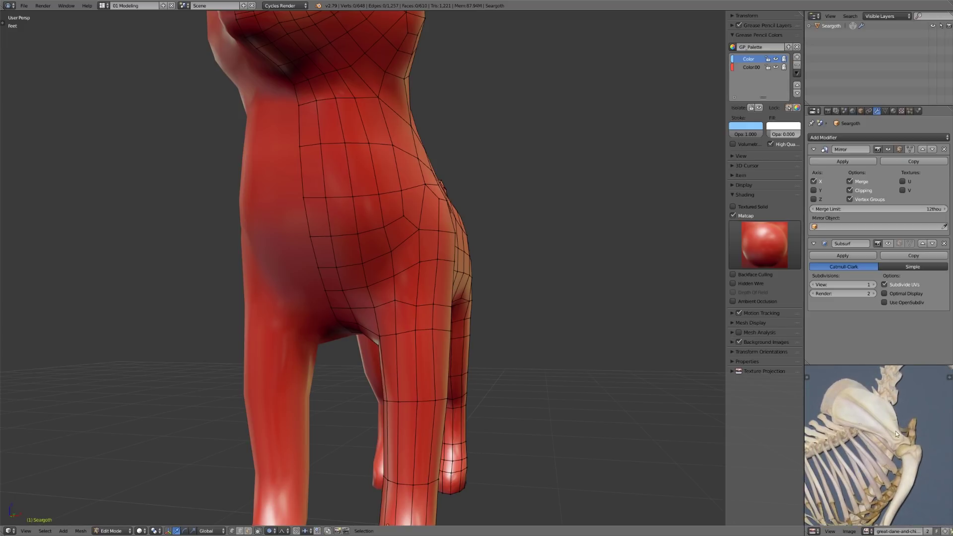
scroll(455, 298, "down", 5)
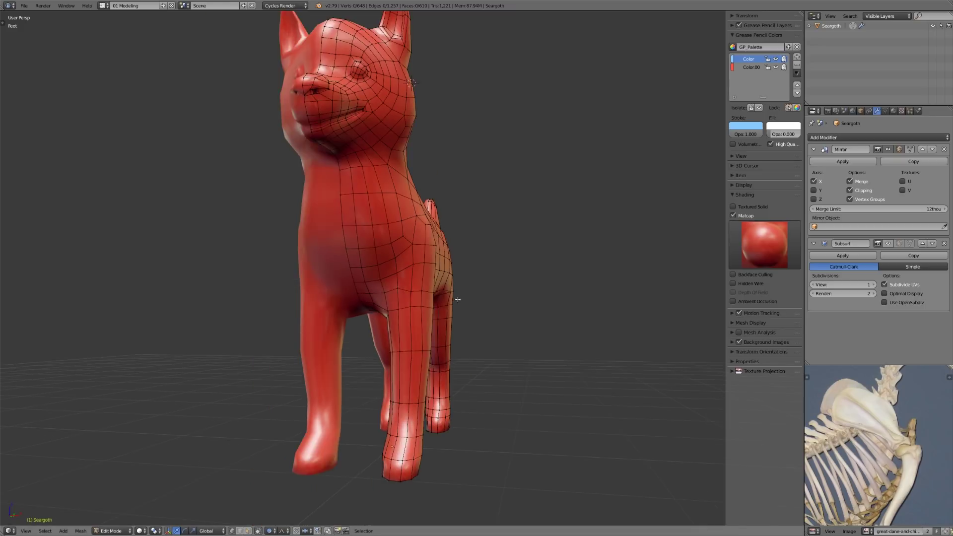
- Compare the model with the skeleton reference and circle the upper shoulder area on the dog with the grease pencil
middle_click_drag(455, 298, 411, 310)
middle_click_drag(907, 443, 893, 408)
middle_click_drag(466, 337, 424, 332)
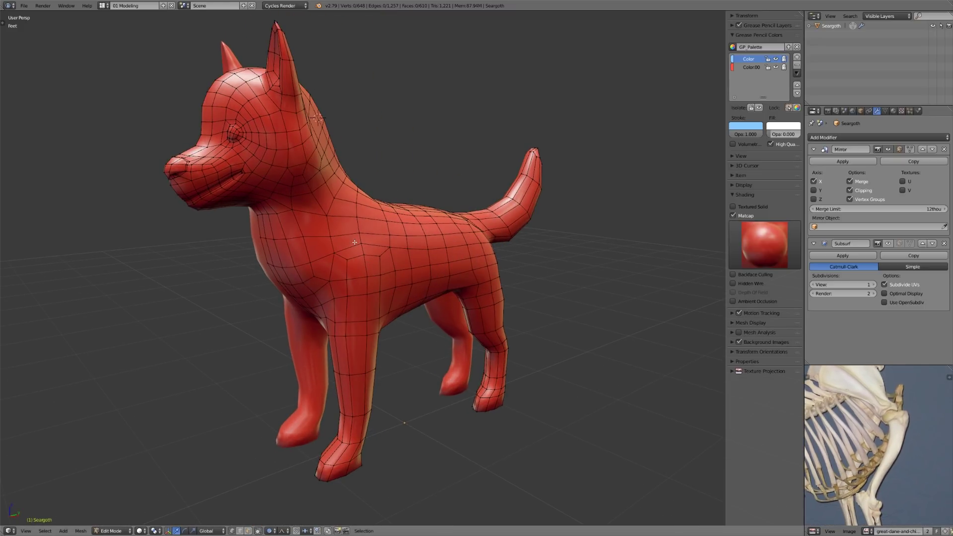
mouse_move(364, 230)
left_mouse_down()
mouse_move(370, 223)
mouse_move(373, 233)
left_mouse_up()
mouse_move(403, 294)
middle_mouse_down()
mouse_move(408, 283)
mouse_move(394, 286)
mouse_move(413, 277)
middle_mouse_up()
key("Escape")
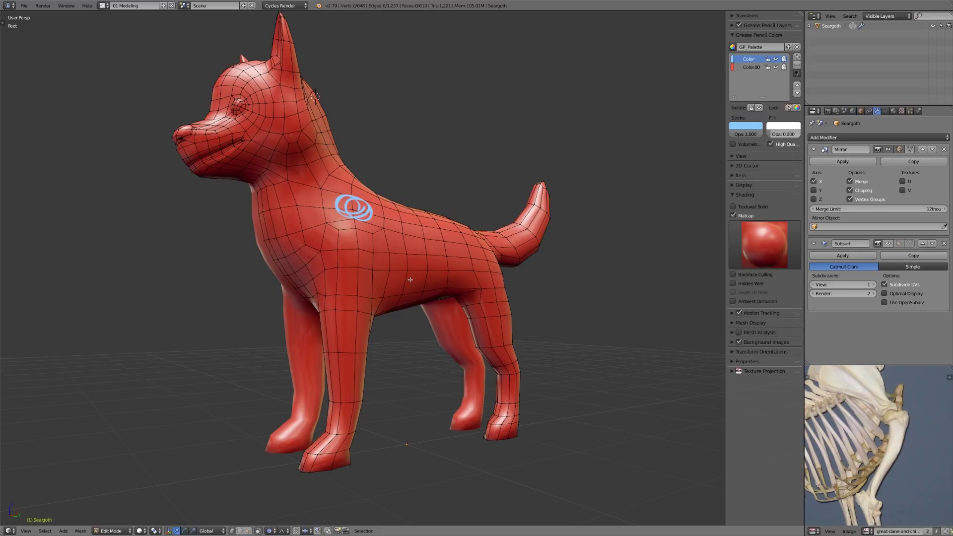
- Circle the top of the front leg on the front-view sketch with the grease pencil, and erase that mark
key("KP_3")
scroll(411, 280, "down", 1)
mouse_move(412, 280)
middle_mouse_down("shift")
mouse_move(316, 295)
mouse_move(266, 278)
middle_mouse_up("shift")
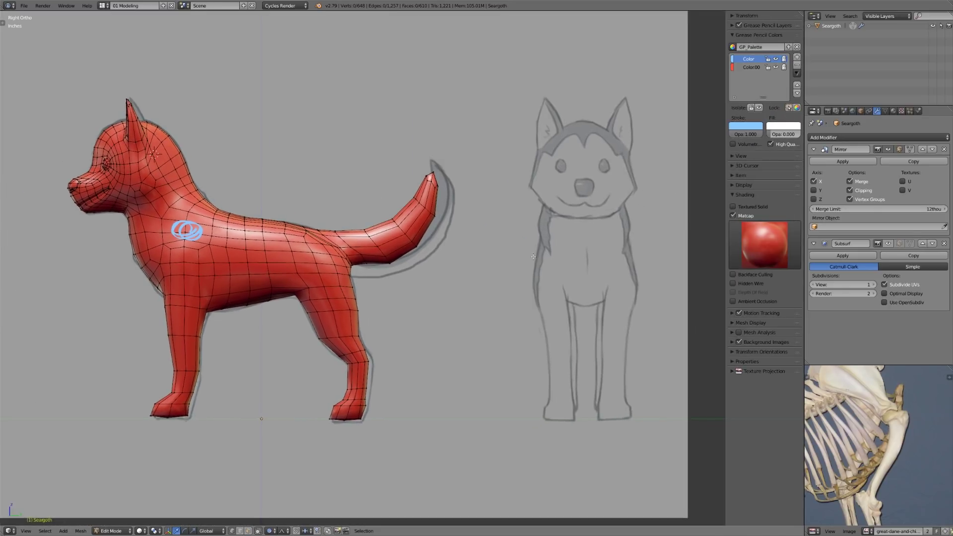
middle_click_drag(502, 254, 375, 246, "shift")
scroll(380, 248, "up", 1)
middle_click_drag(563, 329, 521, 325, "shift")
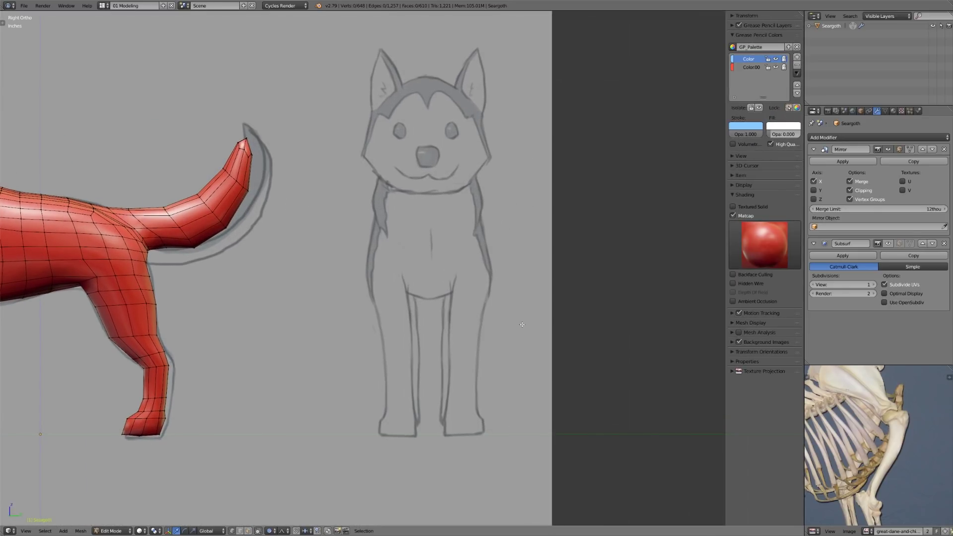
key("d")
mouse_move(471, 263)
left_mouse_down()
mouse_move(455, 284)
mouse_move(488, 272)
left_mouse_up()
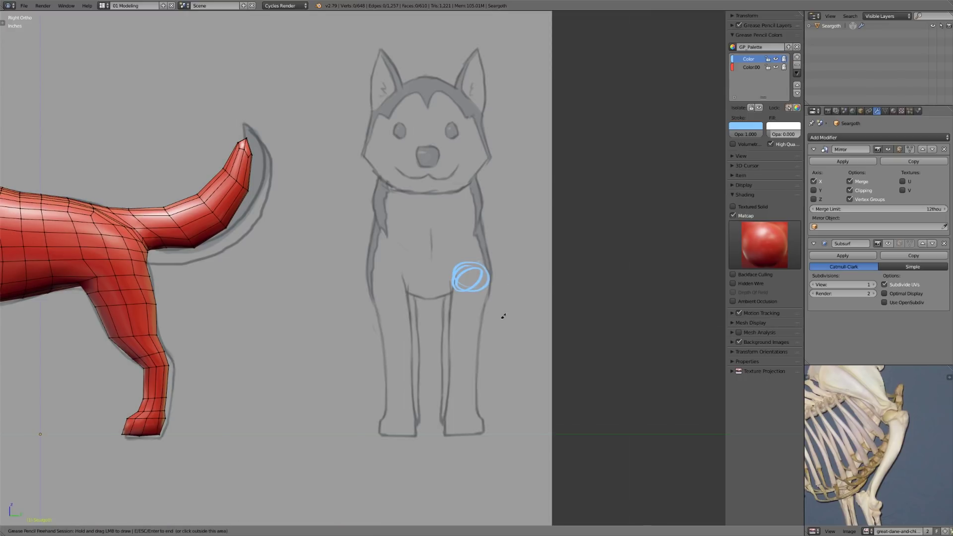
mouse_move(504, 274)
right_mouse_down()
mouse_move(473, 277)
mouse_move(482, 275)
right_mouse_up()
key("Escape")
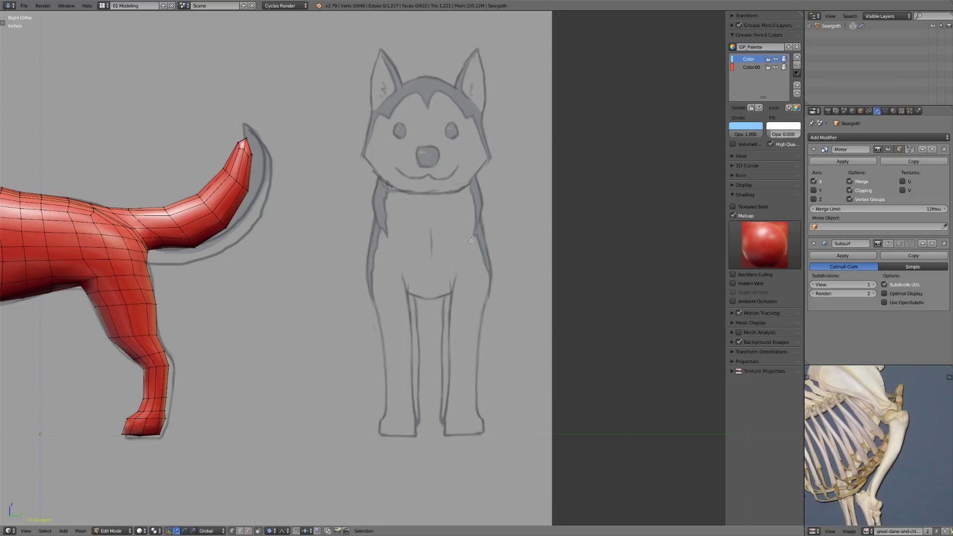
- Circle the side of the chest on the front-view sketch, and erase it together with the circle on the model's shoulder
mouse_move(470, 237)
left_mouse_down()
mouse_move(477, 226)
mouse_move(463, 233)
mouse_move(473, 249)
left_mouse_up()
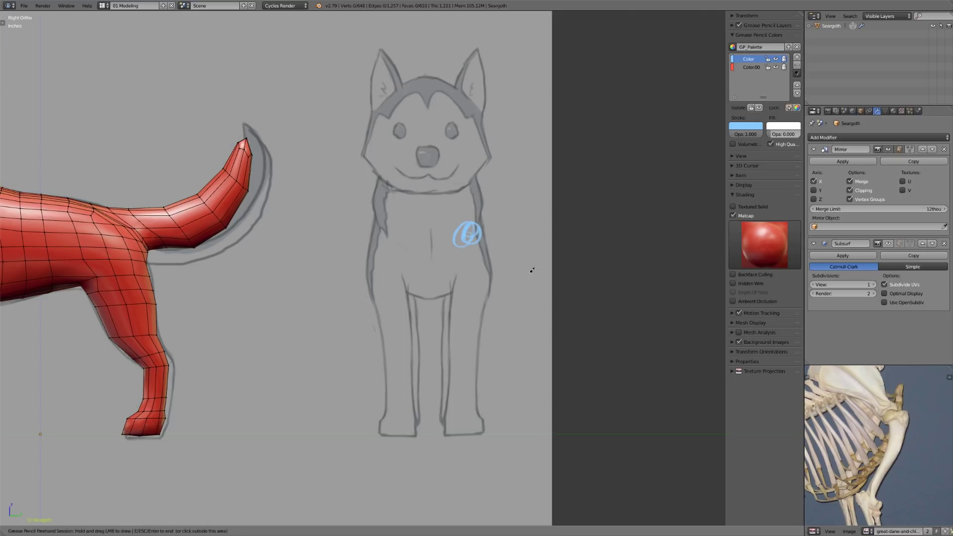
right_click_drag(457, 243, 472, 238)
key("Escape")
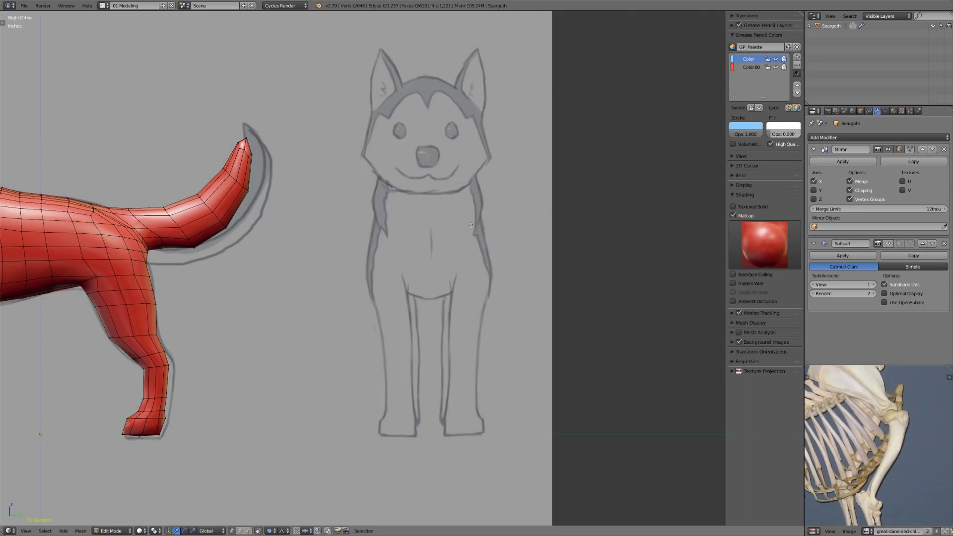
scroll(471, 225, "down", 1)
middle_click_drag(71, 238, 394, 269, "shift")
scroll(394, 269, "up", 2)
right_click_drag(318, 237, 344, 245)
key("Escape")
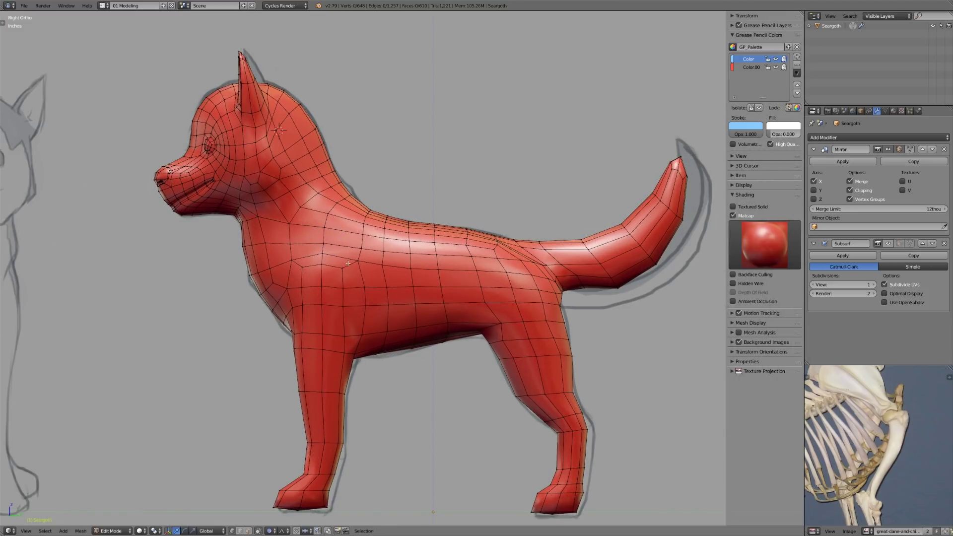
- Move the vertices at the center and rear of the shoulder with proportional editing to reshape the shoulder topology in side view
right_click(348, 264)
key("g")
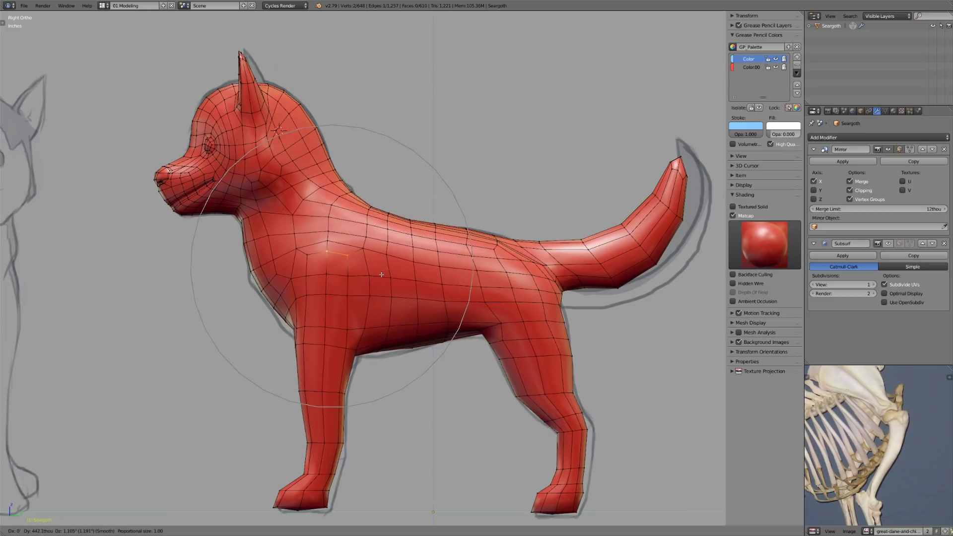
left_click(384, 267)
right_click(371, 277)
key("g")
left_click(380, 278)
- Move two vertices along the front edge of the shoulder forward with proportional editing to widen the shoulder area
right_click(302, 253)
key("g")
left_click(290, 255)
right_click(284, 287)
key("g")
left_click(281, 285)
- Adjust the two vertices along the top of the shoulder with proportional editing to round its edge flow
right_click(326, 244)
key("g")
left_click(328, 240)
right_click(370, 244)
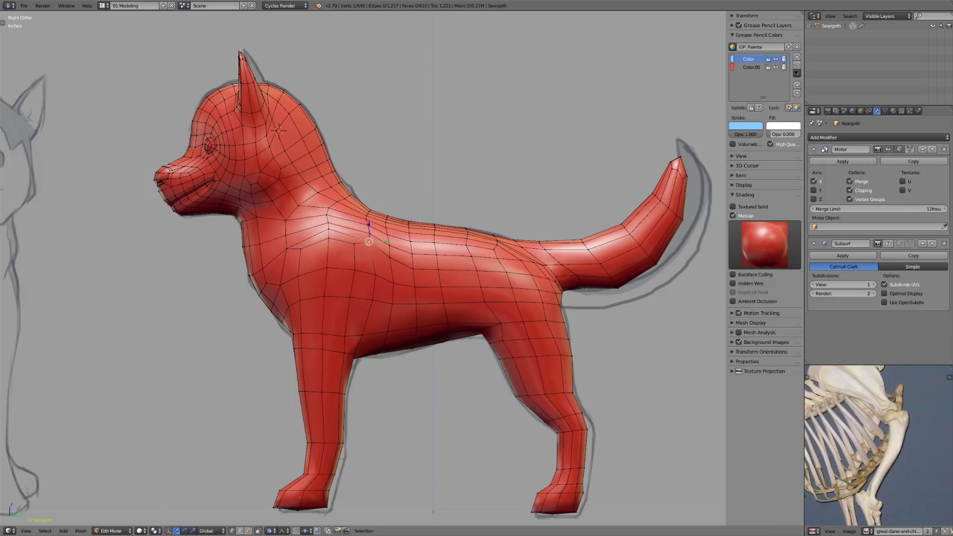
key("g")
left_click(367, 247)
- Pull the lower rear and lower front shoulder vertices slightly inward above the front leg with proportional editing
right_click(376, 300)
key("g")
left_click(368, 299)
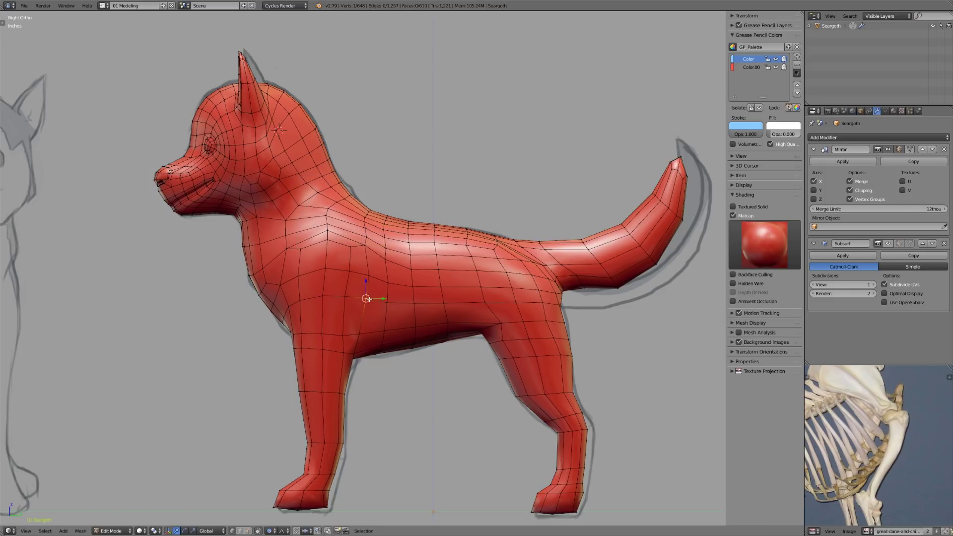
right_click(289, 300)
key("g")
left_click(291, 299)
- Select the edge loop around the top of the front leg and move it upward in front view with proportional editing
right_click(284, 286)
middle_click_drag(436, 331, 462, 314)
scroll(476, 298, "up", 1)
right_click(431, 350, "alt")
middle_click_drag(502, 345, 307, 321)
right_click(347, 362, "shift")
middle_click_drag(347, 362, 316, 362)
right_click(450, 370, "shift")
right_click(468, 376, "shift")
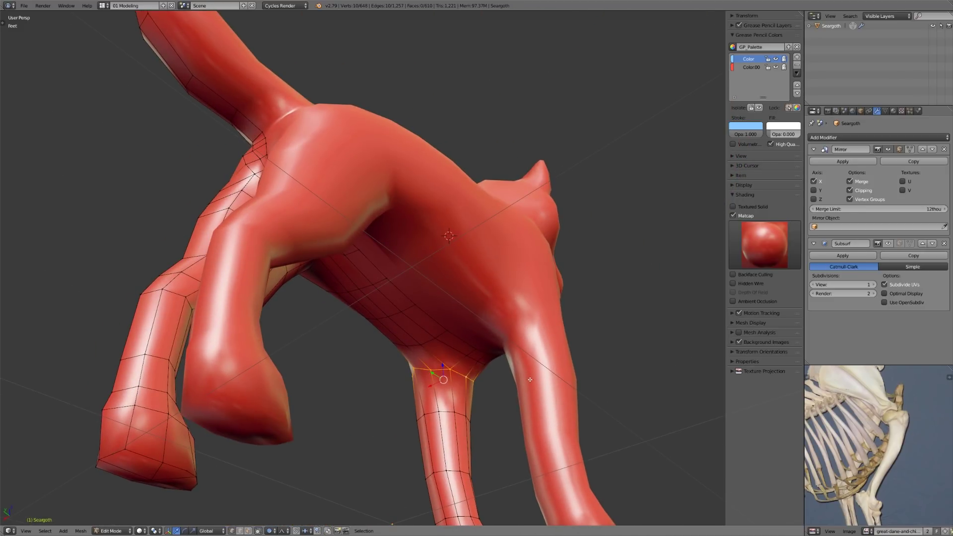
key("KP_1")
key("g")
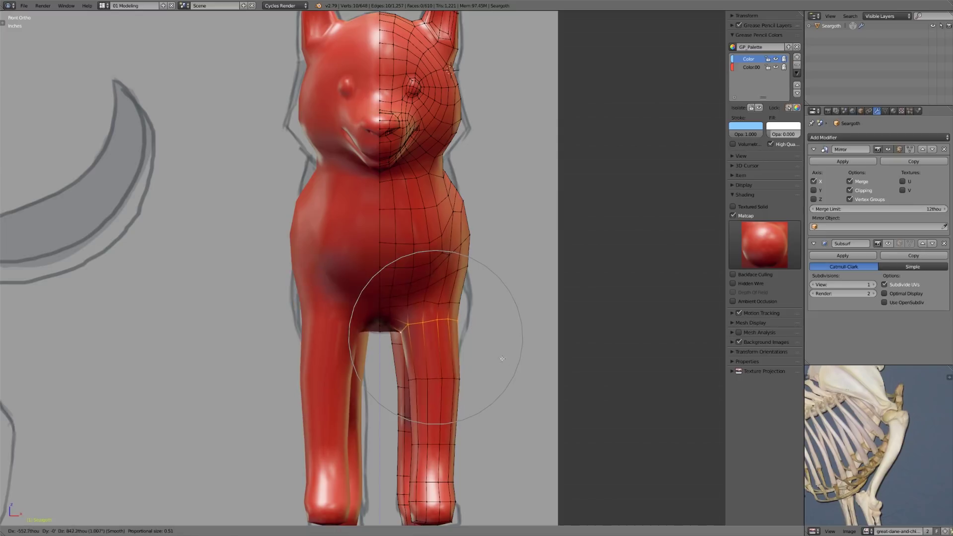
left_click(559, 343)
- In wireframe, raise the leg-top loop further and shift it outward to fit the front sketch
key("z")
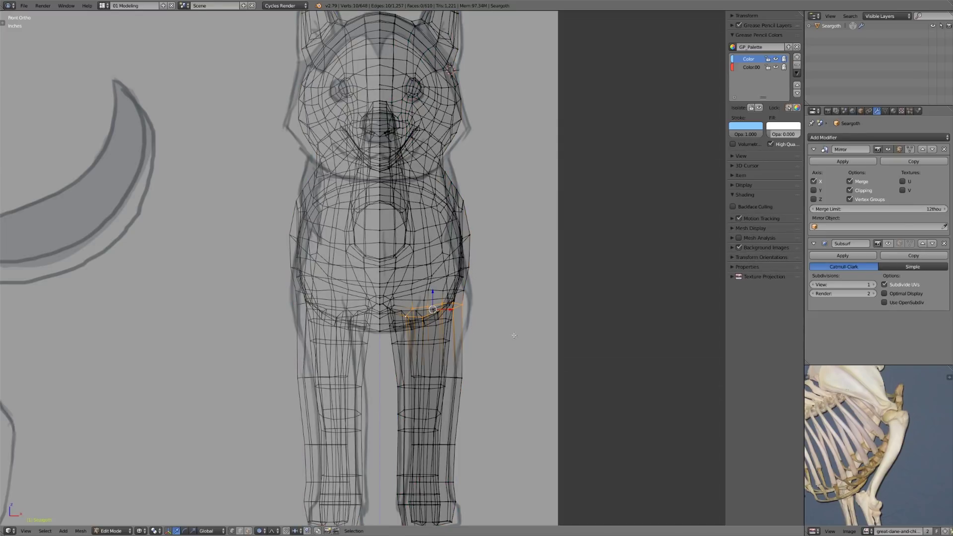
key("g")
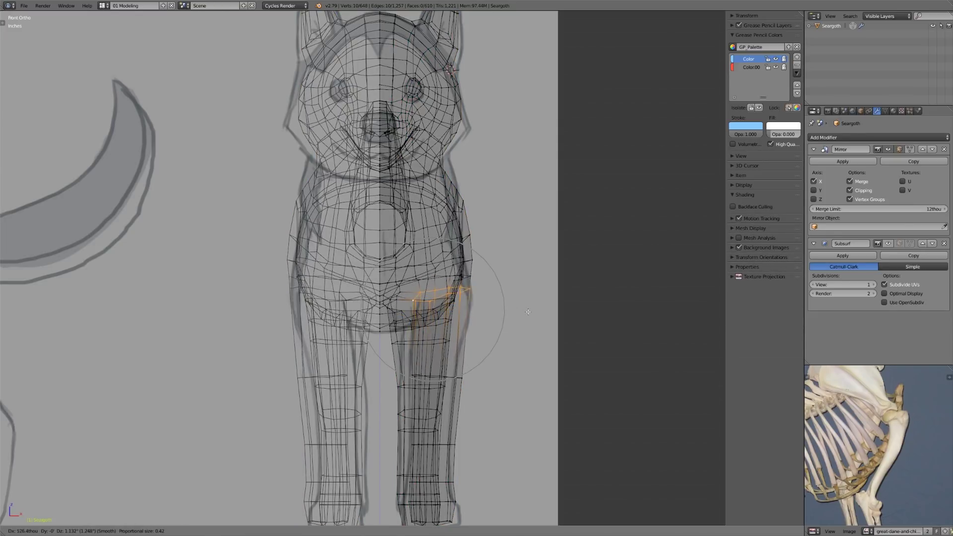
left_click(541, 324)
key("g")
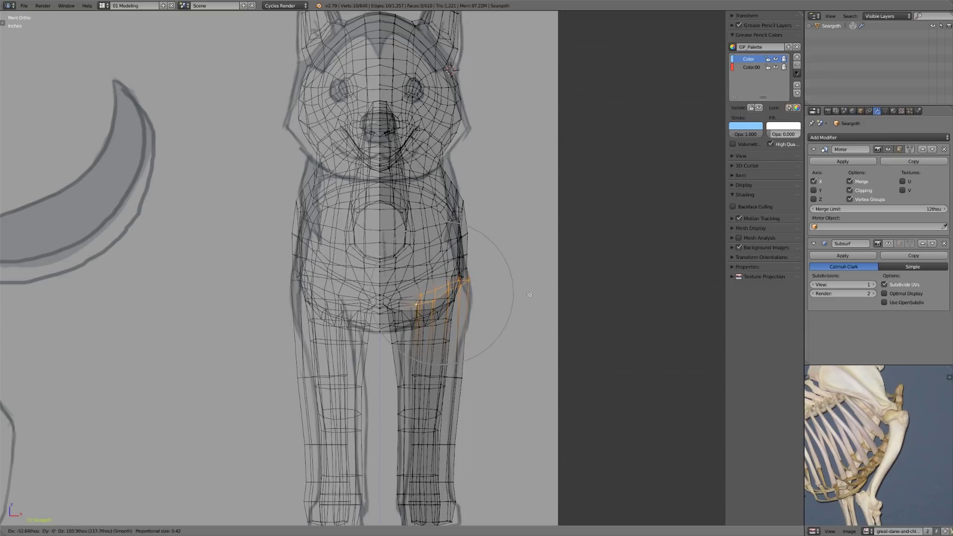
left_click(530, 292)
key("z")
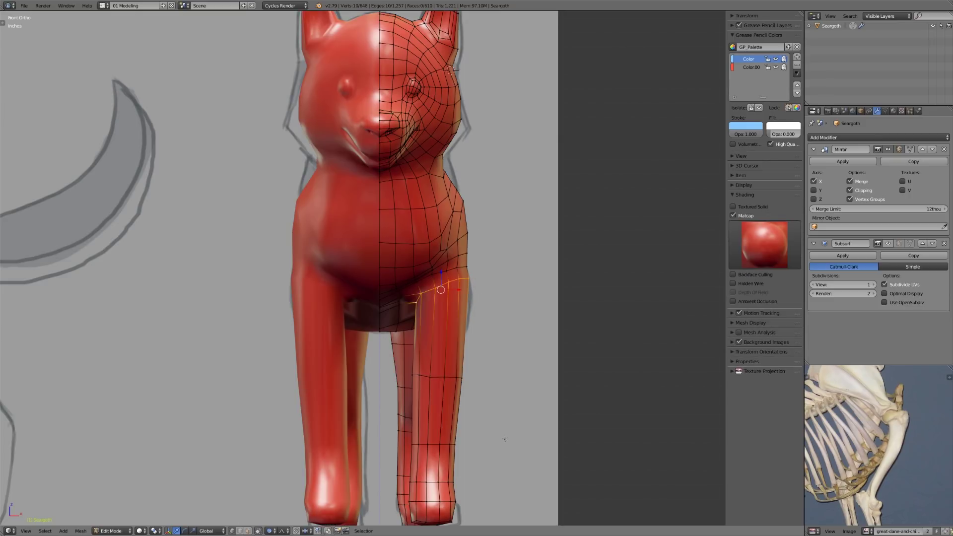
- Nudge the leg-top loop once more, and reposition a vertex on the side of the shoulder with proportional editing
key("g")
left_click(474, 285)
middle_click_drag(474, 286, 388, 285)
mouse_move(388, 286)
middle_mouse_down("shift")
mouse_move(506, 302)
mouse_move(385, 260)
mouse_move(392, 282)
mouse_move(423, 285)
mouse_move(406, 284)
middle_mouse_up("shift")
right_click(383, 239)
key("g")
left_click(394, 286)
key("Tab")
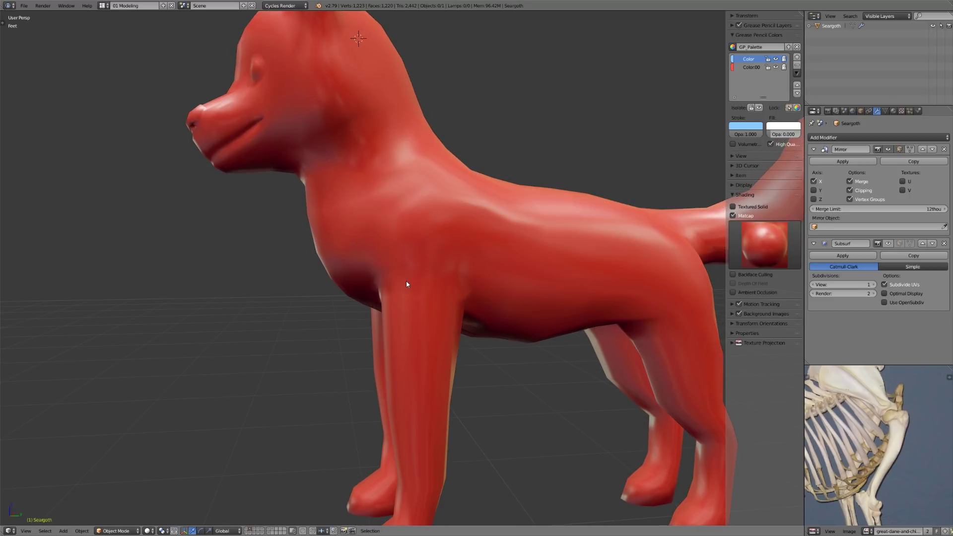
left_click(119, 531)
left_click(119, 503)
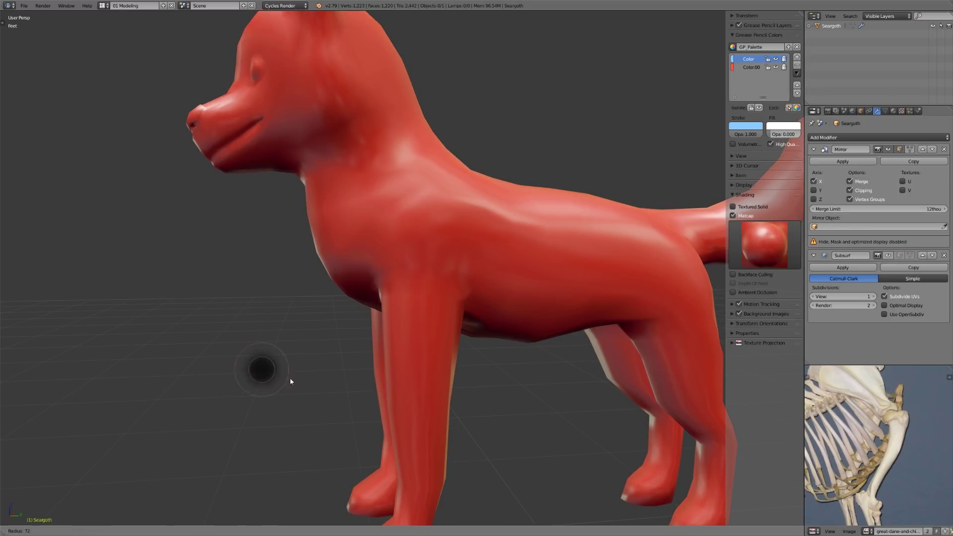
middle_click_drag(347, 376, 410, 240)
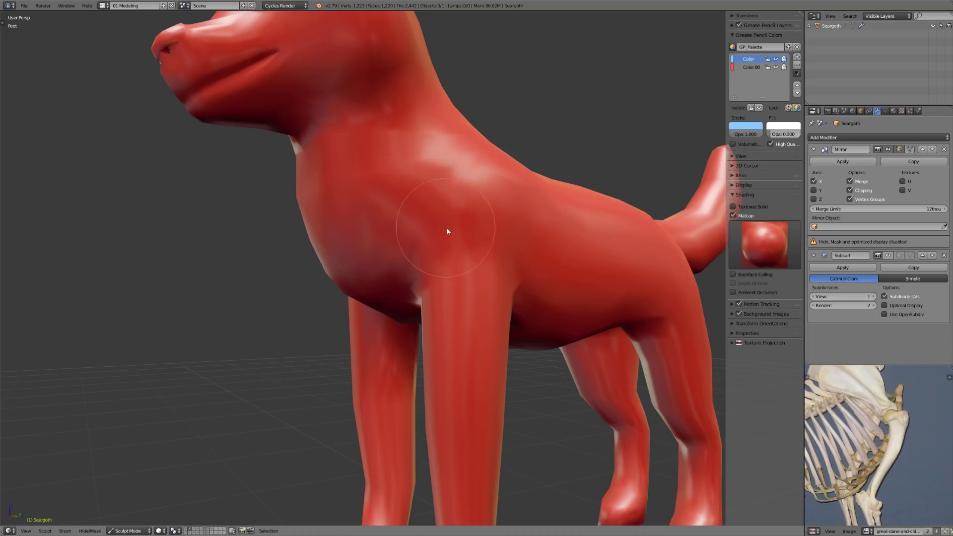
middle_click_drag(508, 246, 466, 207)
mouse_move(481, 281)
middle_mouse_down()
mouse_move(576, 287)
mouse_move(438, 287)
middle_mouse_up()
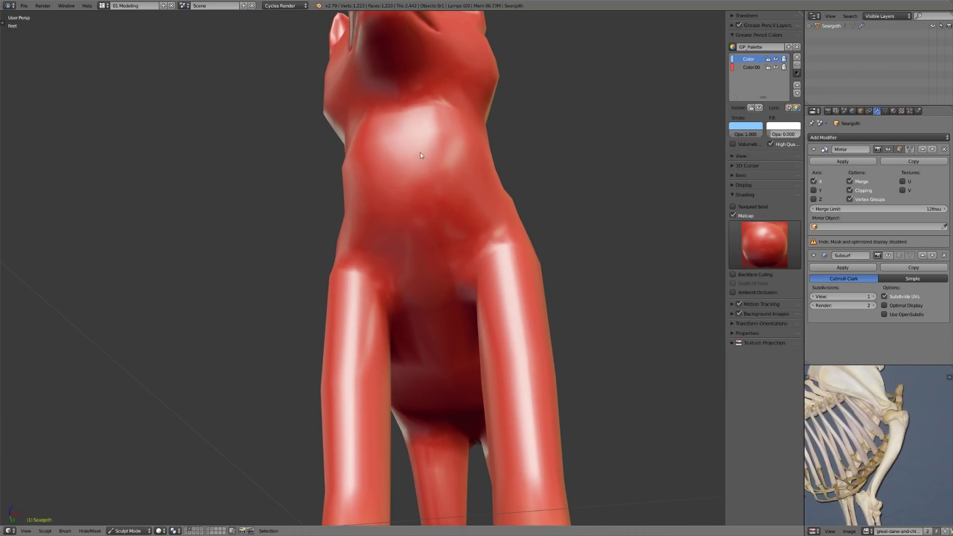
middle_click_drag(436, 251, 521, 307)
left_click(130, 530)
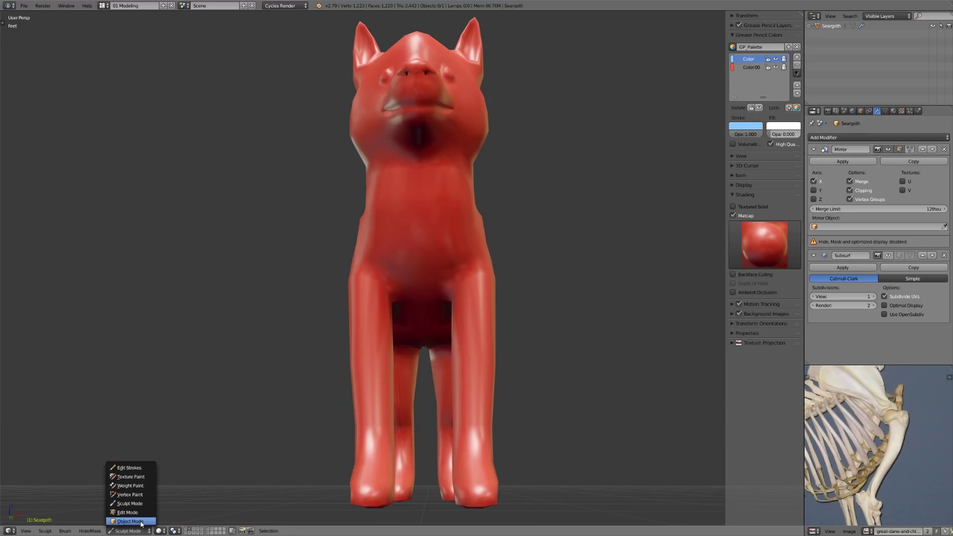
left_click(141, 523)
- In Edit Mode, reposition a vertex under the chest between the front legs with proportional editing
right_click(462, 262)
key("Tab")
mouse_move(498, 317)
middle_mouse_down()
mouse_move(446, 326)
mouse_move(432, 313)
middle_mouse_up()
scroll(446, 326, "up", 2)
scroll(447, 327, "down", 5)
key("g")
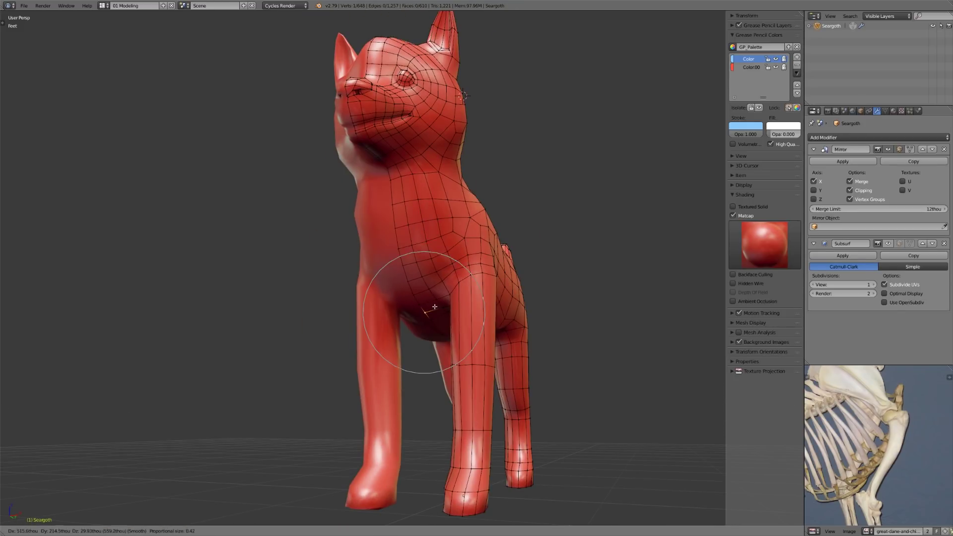
left_click(428, 310)
key("g")
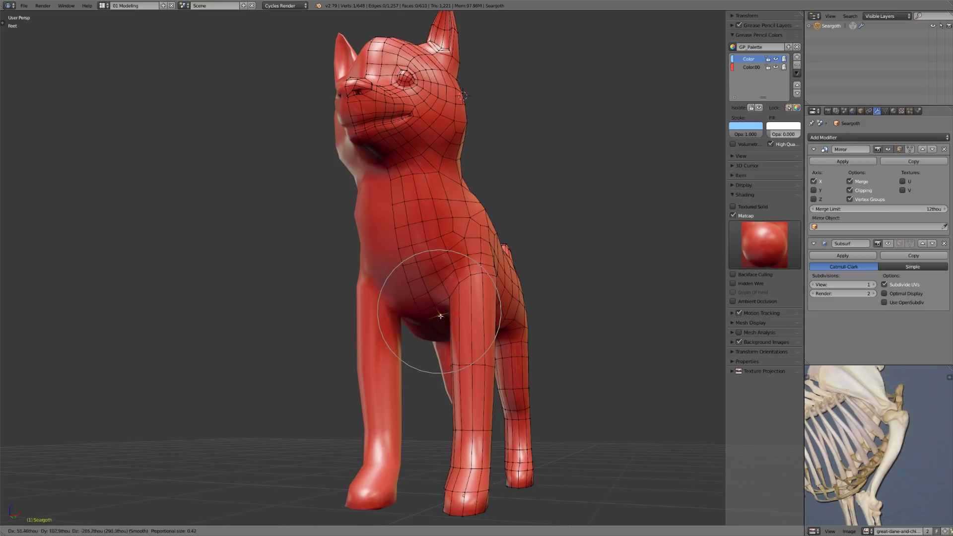
left_click(441, 313)
- Nudge the underside vertex beside the inner front leg twice more with proportional editing to refine the lower chest
middle_click_drag(440, 314, 467, 307)
scroll(467, 306, "up", 1)
key("g")
left_click(471, 305)
key("g")
left_click(474, 321)
- Add a neighbouring vertex at the front armpit to the selection, disable proportional editing and move the armpit vertices
middle_click_drag(474, 320, 421, 304, "shift")
scroll(439, 268, "up", 2)
scroll(477, 291, "up", 1)
right_click(445, 271, "shift")
middle_click_drag(445, 270, 357, 379)
left_click(270, 531)
left_click(277, 520)
middle_click_drag(437, 274, 425, 289)
left_click_drag(448, 242, 451, 237)
middle_click_drag(452, 237, 454, 249)
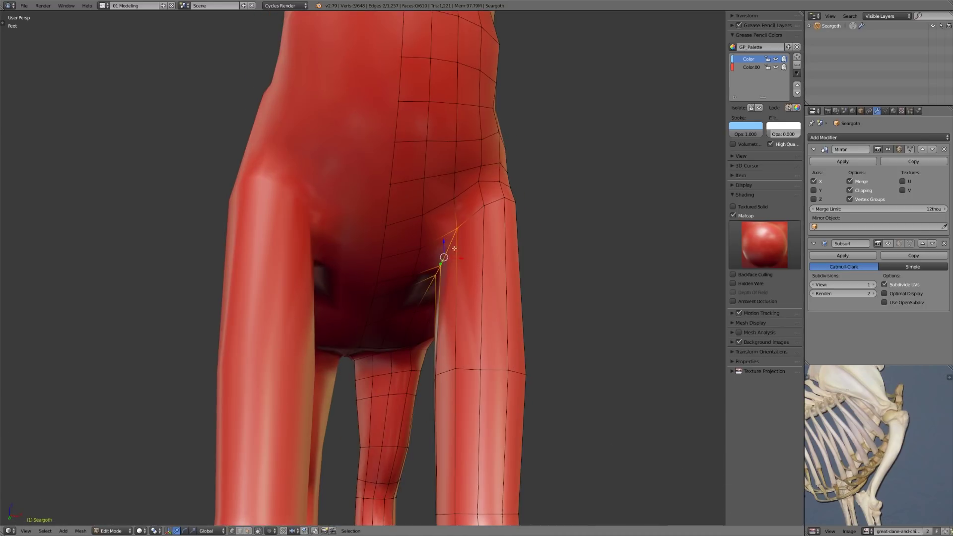
key("g")
left_click(419, 285)
- Reposition the individual underside vertices where the chest meets the inner front leg
right_click(416, 272)
key("g")
left_click(425, 274)
mouse_move(425, 275)
middle_mouse_down()
mouse_move(421, 292)
mouse_move(438, 274)
mouse_move(440, 299)
mouse_move(430, 283)
middle_mouse_up()
right_click(428, 275, "shift")
right_click(436, 276, "shift")
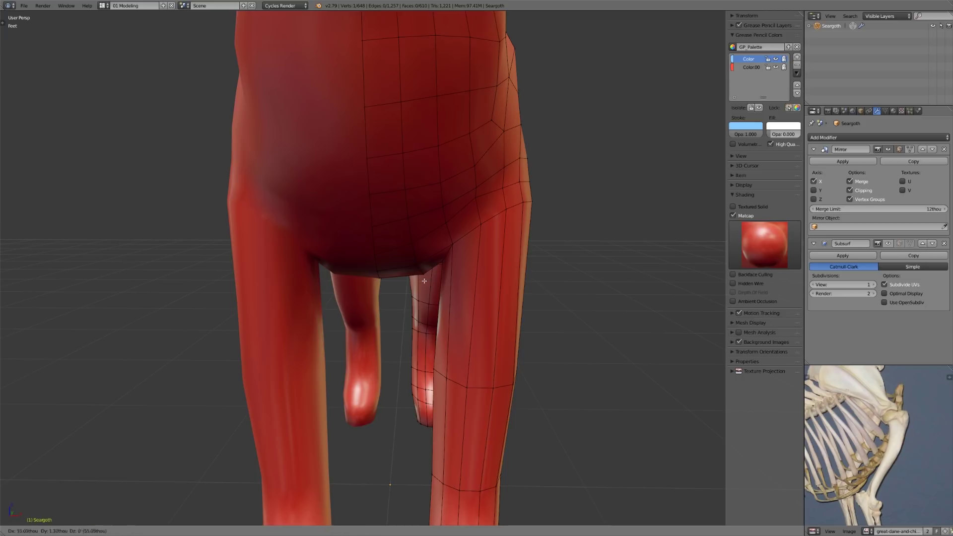
- Sketch the shoulder outline with the Grease Pencil, arching over the top of the front leg and down its front and rear
scroll(488, 367, "down", 5)
middle_click_drag(490, 367, 483, 367)
scroll(514, 279, "down", 2)
mouse_move(515, 279)
middle_mouse_down()
mouse_move(437, 281)
mouse_move(509, 295)
middle_mouse_up()
scroll(496, 296, "up", 4)
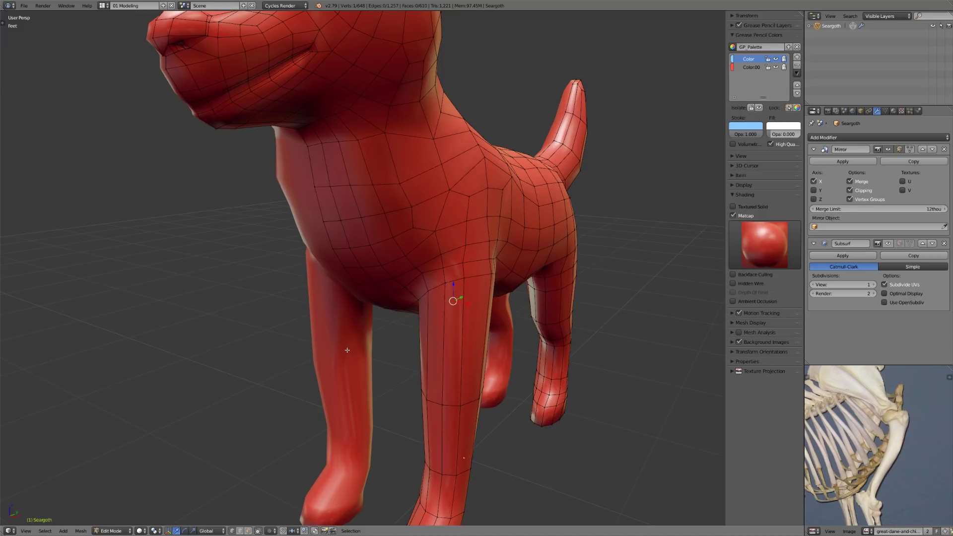
middle_click_drag(396, 281, 342, 203)
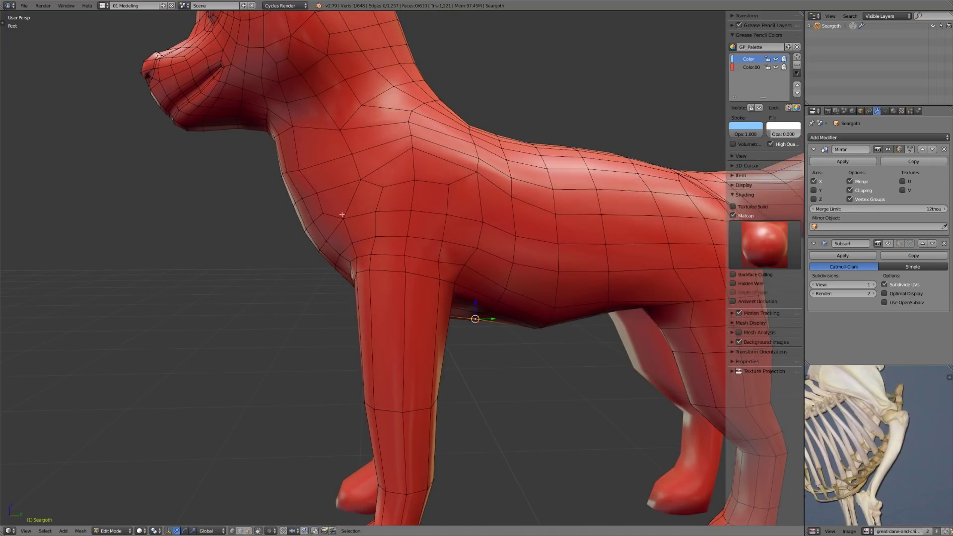
left_click_drag(360, 257, 375, 187)
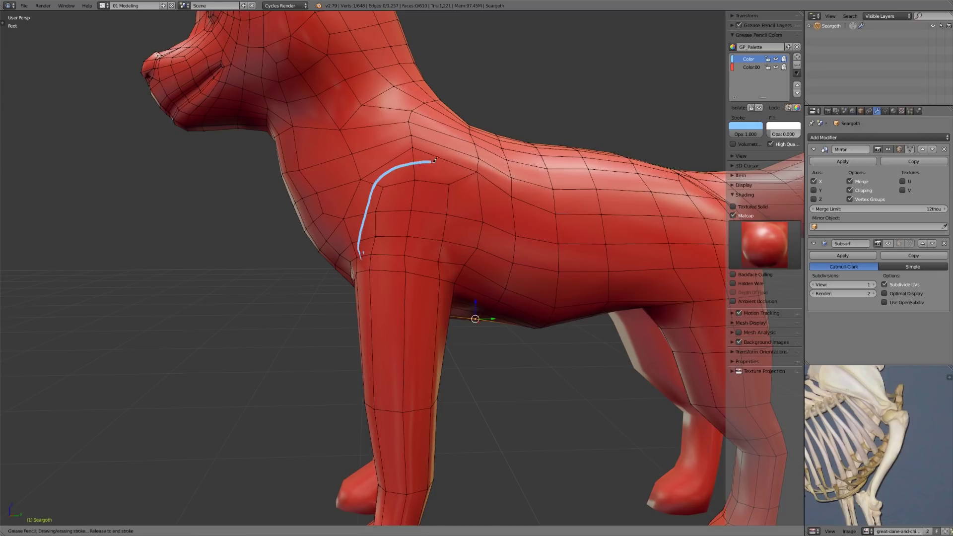
left_click_drag(445, 291, 444, 291)
mouse_move(444, 291)
middle_mouse_down()
mouse_move(475, 226)
mouse_move(420, 272)
mouse_move(425, 181)
middle_mouse_up()
left_click_drag(434, 153, 415, 180)
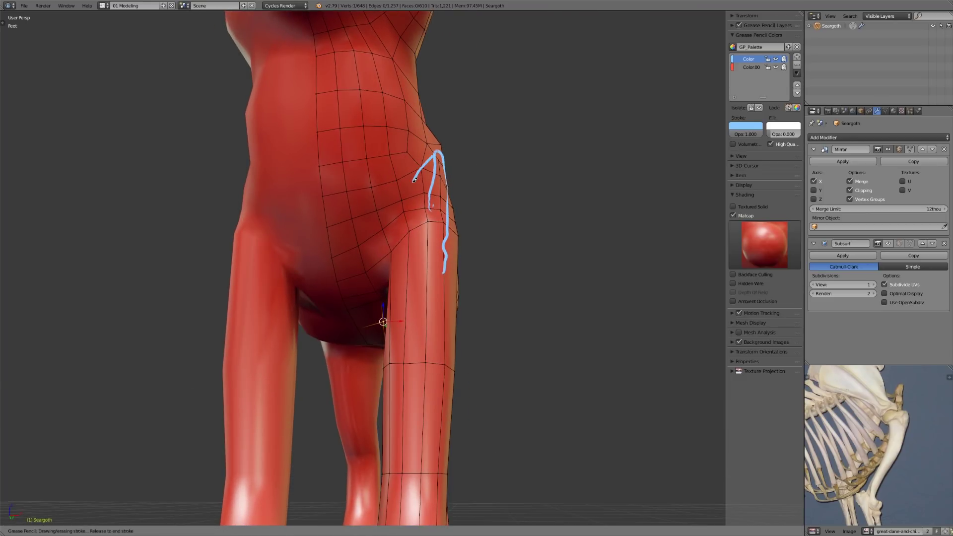
- Continue the shoulder sketch around the top of the front leg into the armpit, and mark a small circle on the upper shoulder
middle_click_drag(389, 245, 406, 239)
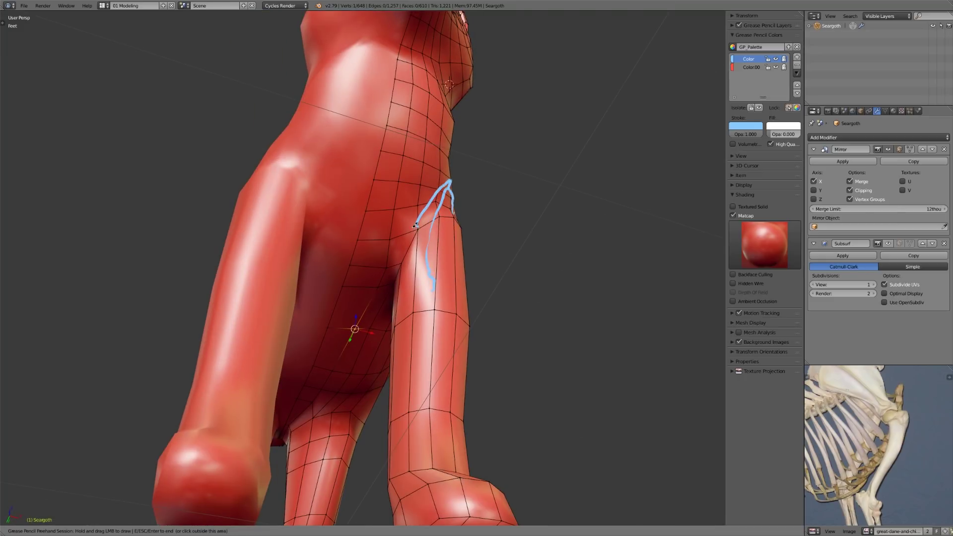
mouse_move(399, 273)
middle_mouse_down()
mouse_move(385, 277)
mouse_move(429, 278)
middle_mouse_up()
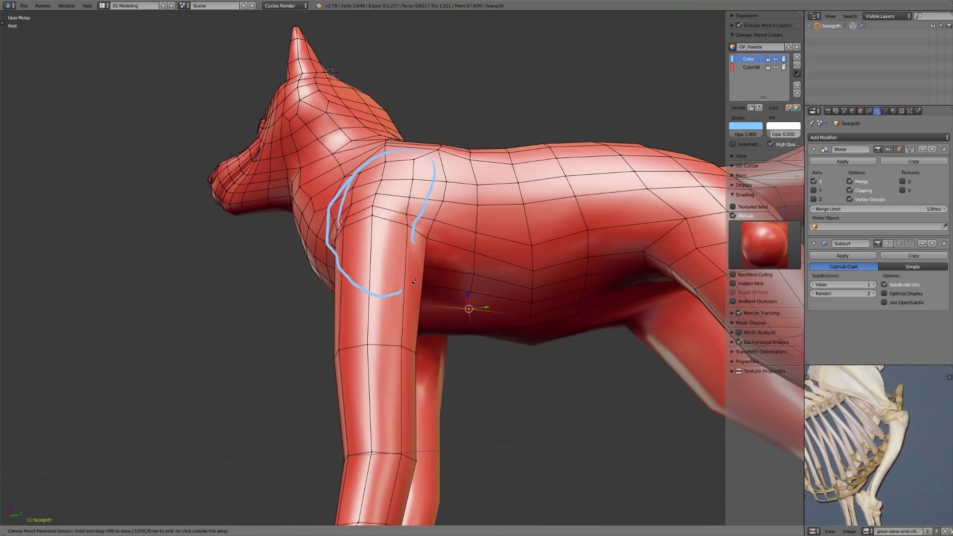
left_click_drag(447, 193, 428, 171)
middle_click_drag(364, 204, 412, 222)
mouse_move(405, 202)
left_mouse_down()
mouse_move(400, 189)
mouse_move(408, 196)
left_mouse_up()
mouse_move(447, 229)
middle_mouse_down()
mouse_move(437, 234)
mouse_move(466, 193)
mouse_move(389, 188)
mouse_move(390, 235)
mouse_move(397, 229)
mouse_move(377, 200)
middle_mouse_up()
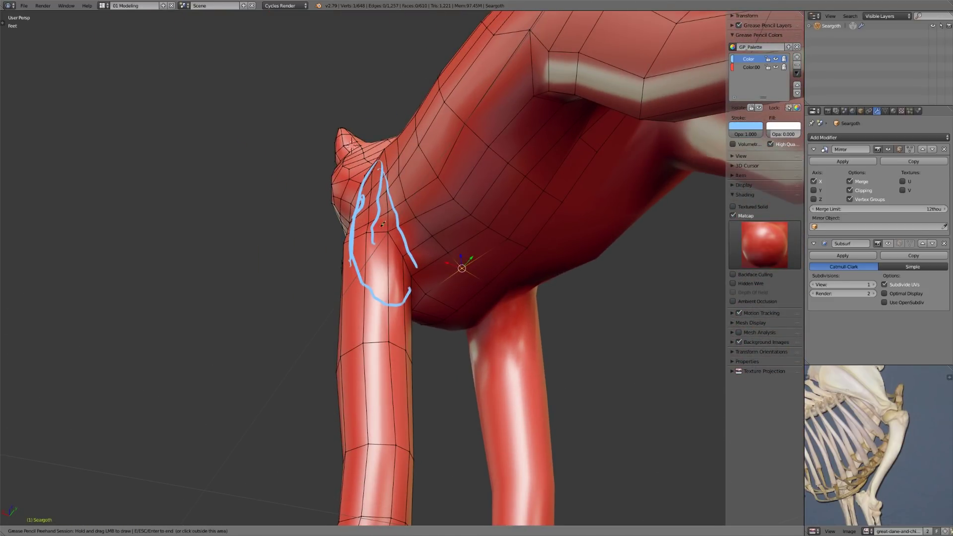
mouse_move(417, 257)
middle_mouse_down()
mouse_move(426, 278)
mouse_move(470, 272)
middle_mouse_up()
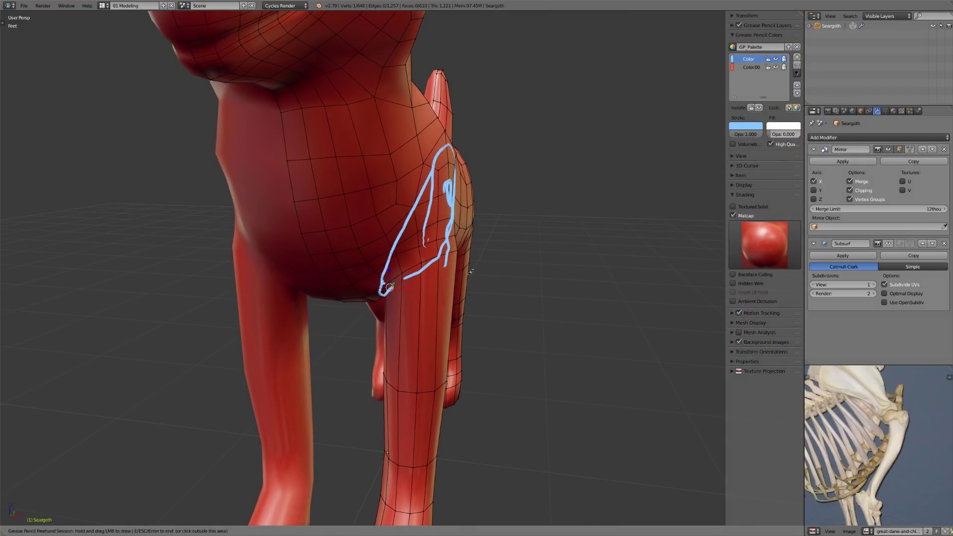
key("Escape")
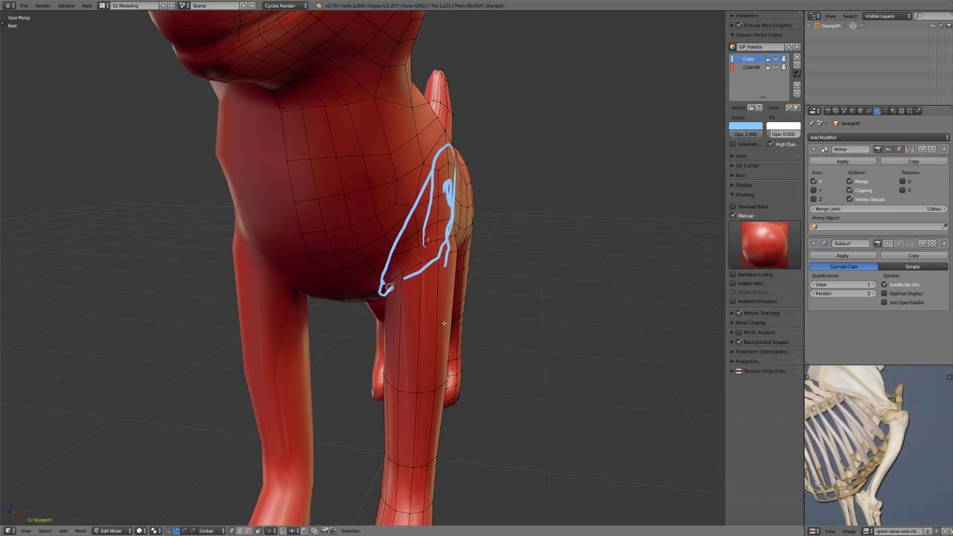
- Add an edge loop around the front leg and slide it up toward the shoulder
key("ctrl+r")
left_click(444, 324)
left_click(459, 279)
key("KP_1")
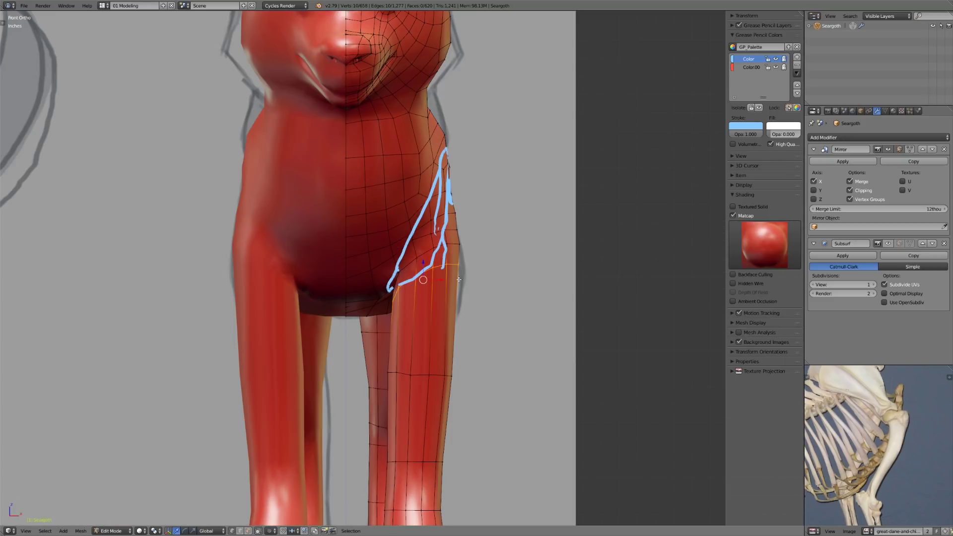
- In wireframe front view, lower the outer top edge of the front leg and pull the edge below it inward with proportional editing
key("z")
right_click(460, 276)
key("g")
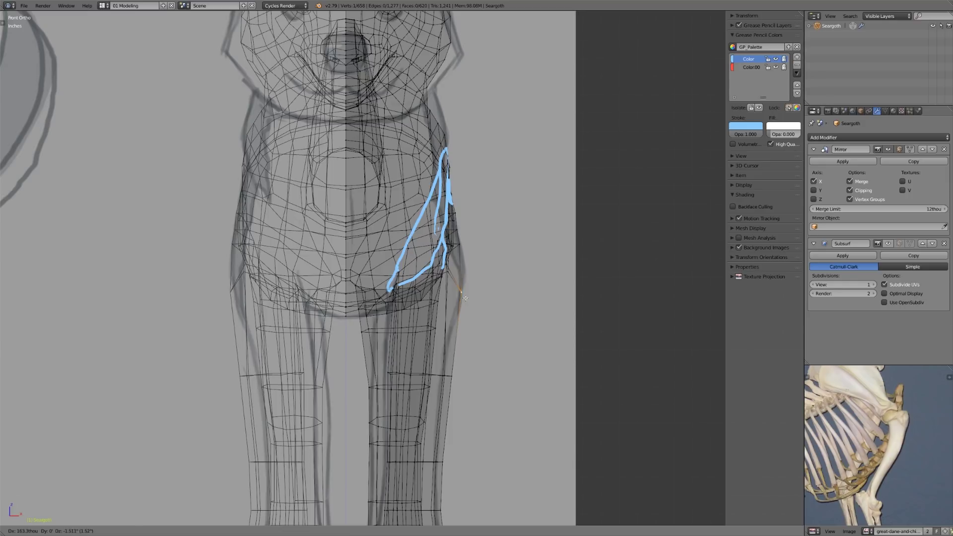
right_click(463, 293)
key("o")
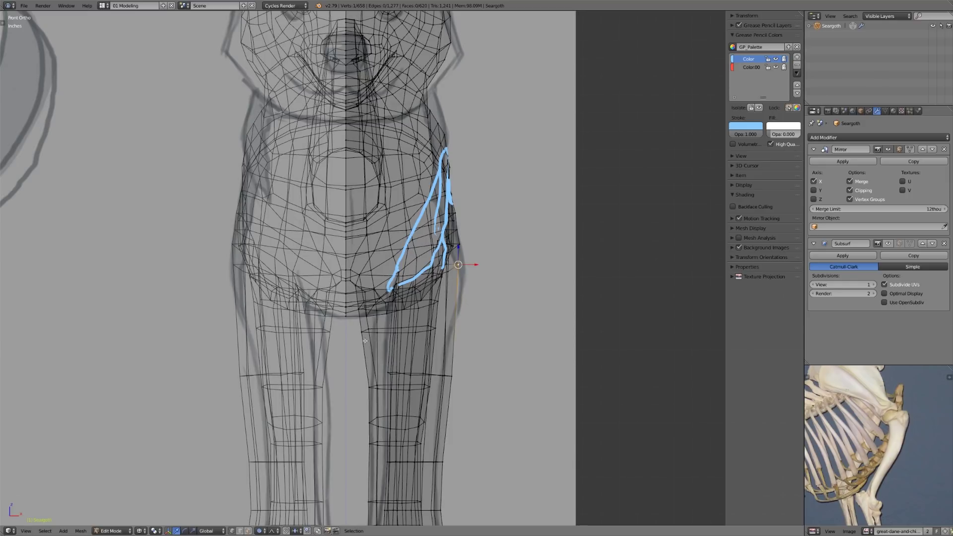
key("g")
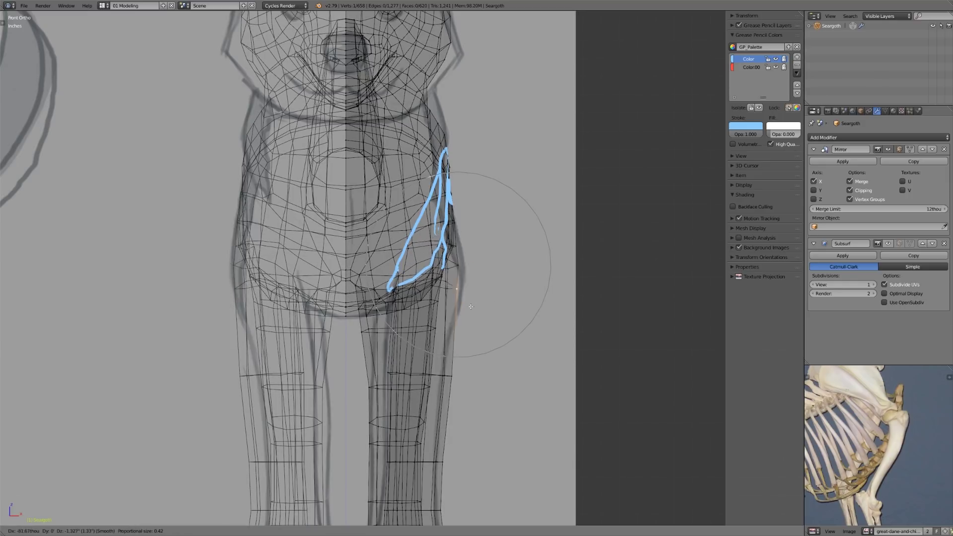
left_click(475, 346)
key("g")
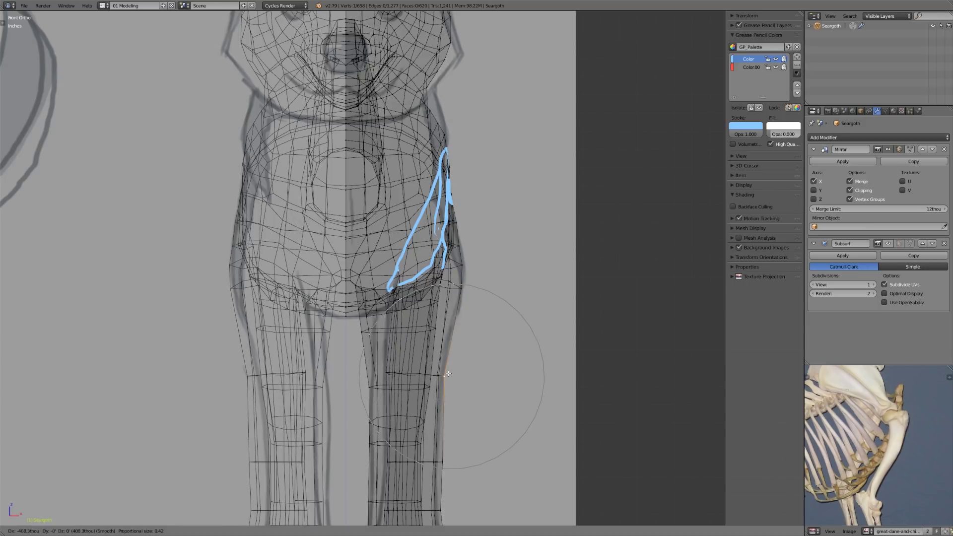
left_click(457, 222)
- In solid shading, reposition vertices on the outer shoulder and at the base of the neck with proportional editing
key("z")
key("g")
left_click(463, 221)
right_click(446, 138)
key("g")
left_click(443, 141)
key("g")
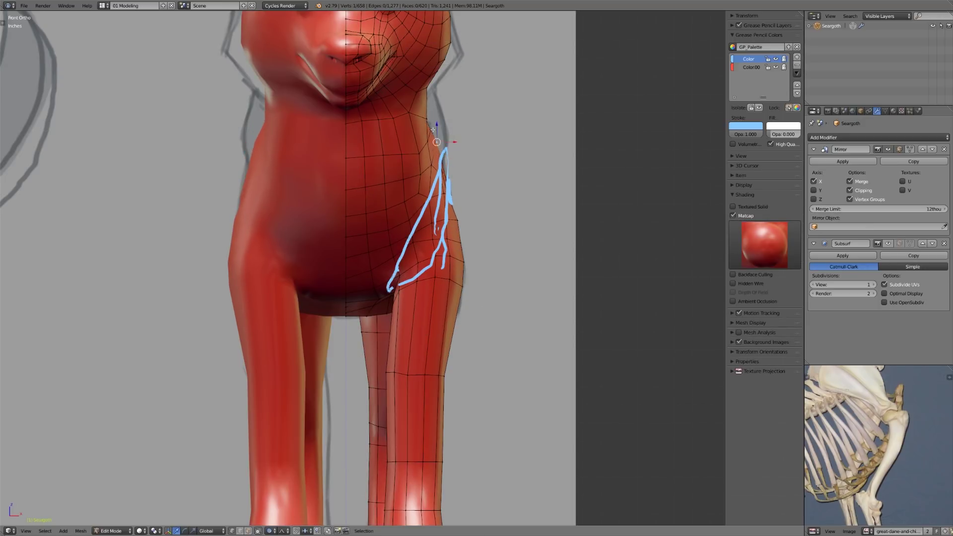
left_click(407, 194)
- Deselect everything and examine the shoulder, flank and hind leg from the side and rear
scroll(392, 199, "down", 5)
right_click(391, 321)
middle_click_drag(507, 322, 442, 309)
scroll(445, 340, "down", 1)
key("a")
scroll(441, 309, "up", 4)
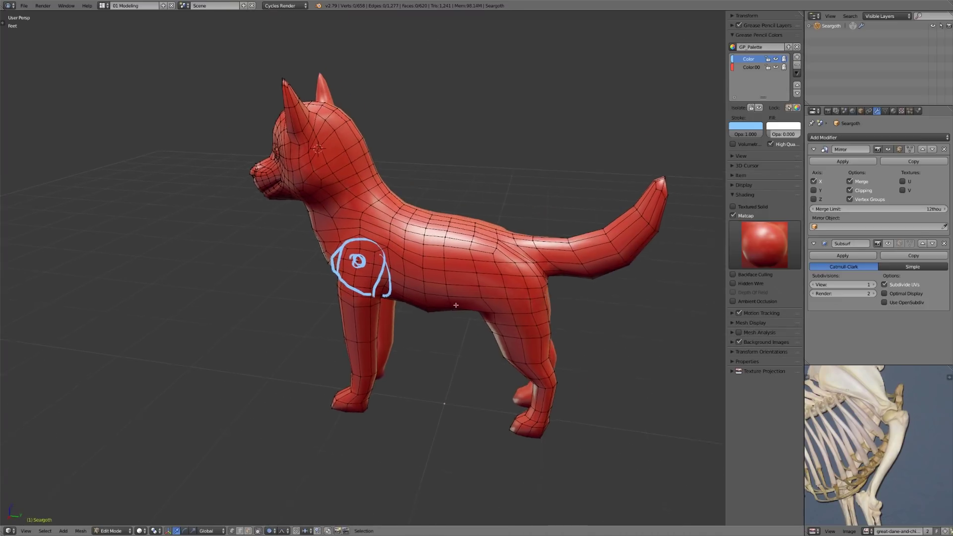
scroll(388, 317, "up", 3)
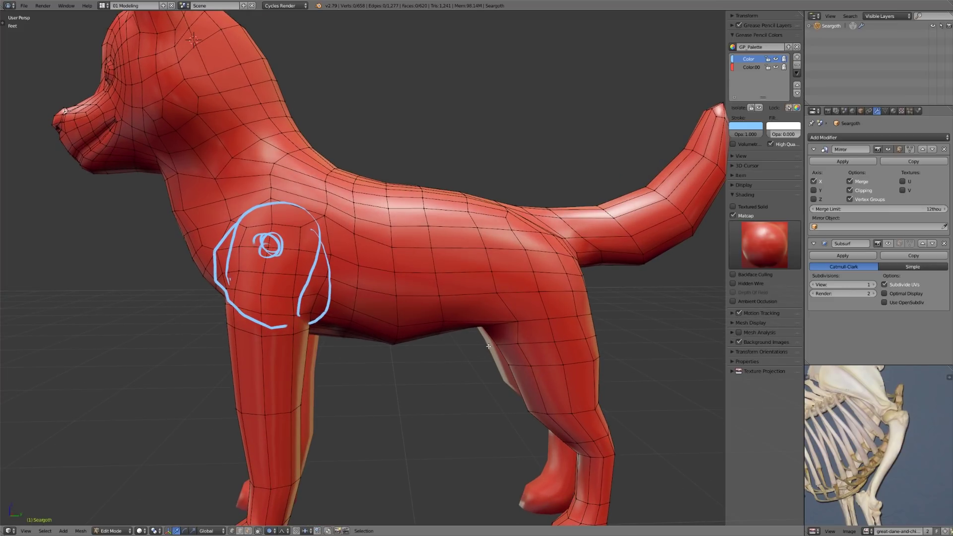
middle_click_drag(513, 315, 488, 308)
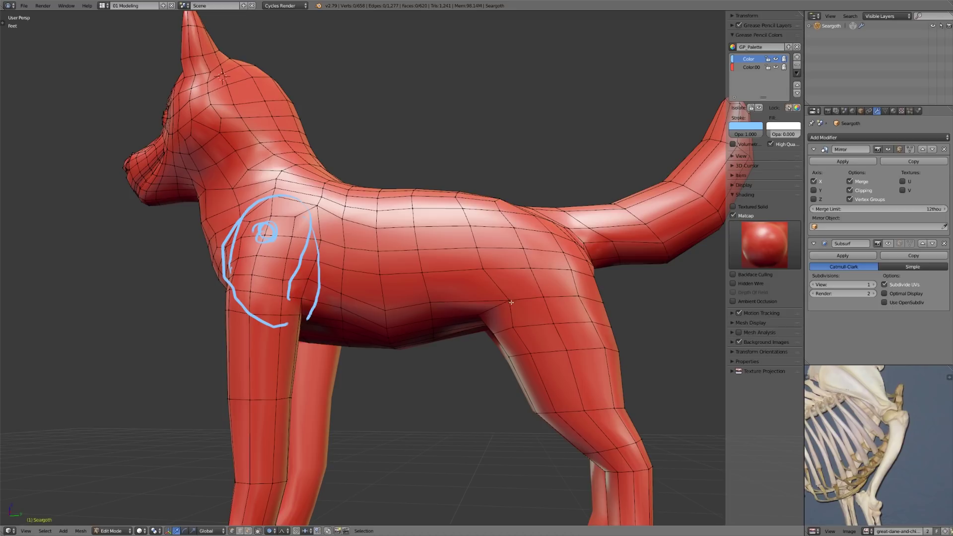
middle_click_drag(506, 333, 471, 314)
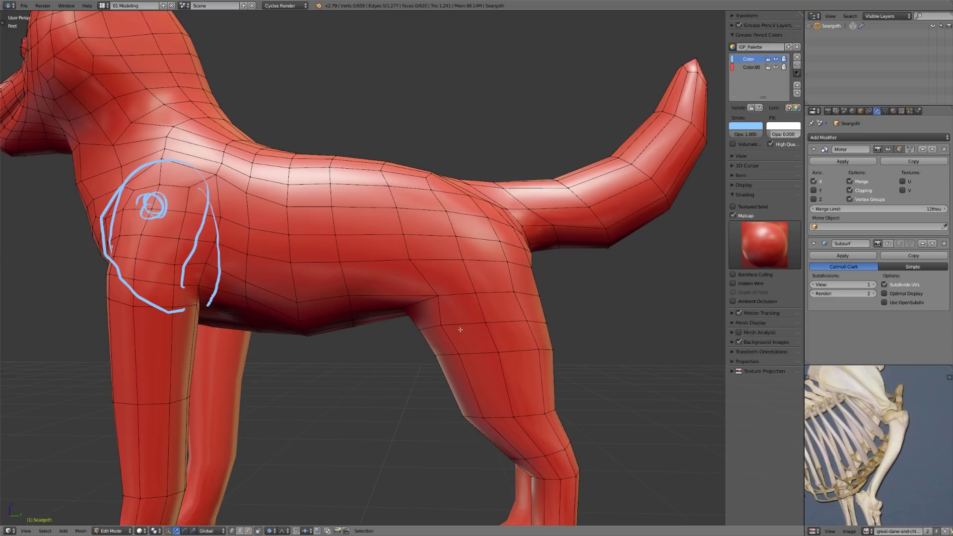
middle_click_drag(527, 263, 495, 278)
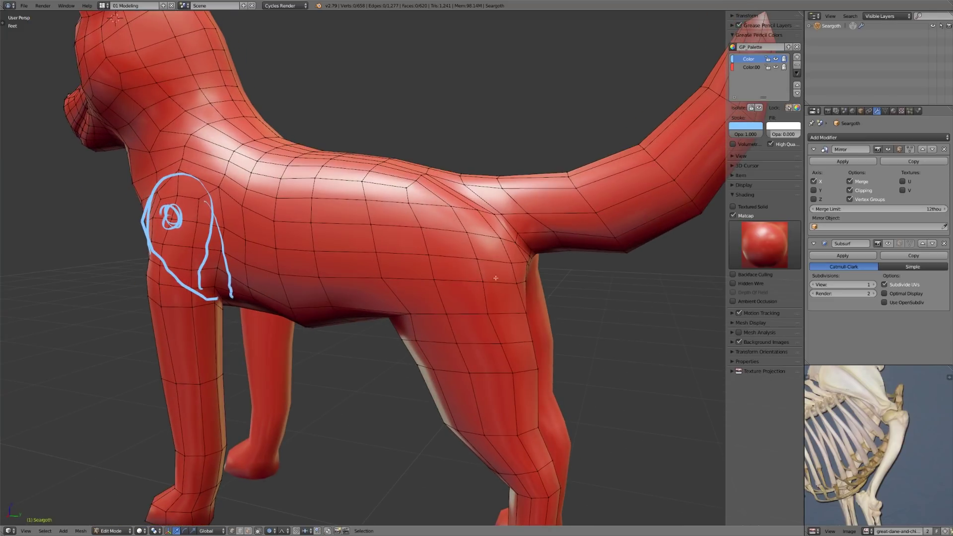
- Sketch the hip outline with the Grease Pencil from the rump over the upper thigh, down the flank and into the groin
left_click_drag(503, 258, 466, 208)
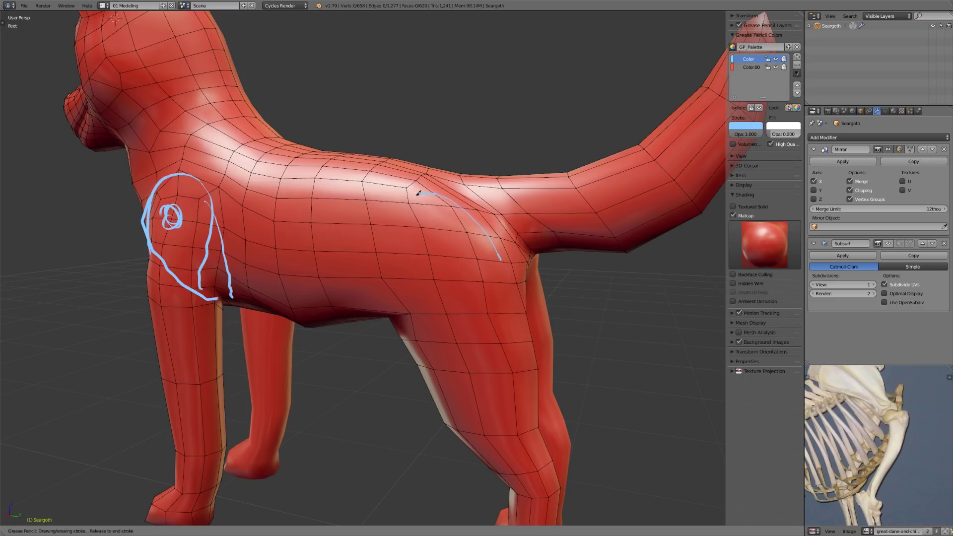
middle_click_drag(389, 209, 382, 211)
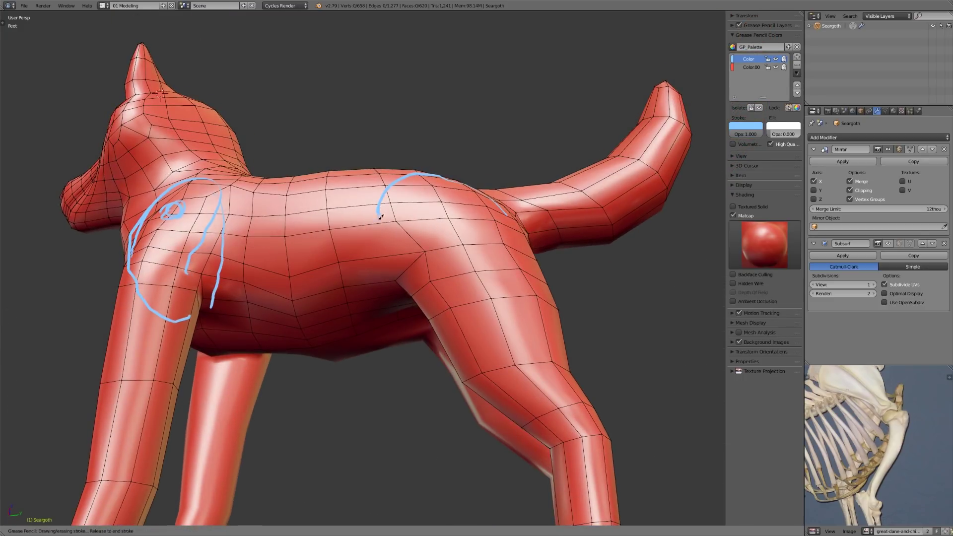
middle_click_drag(383, 271, 377, 232)
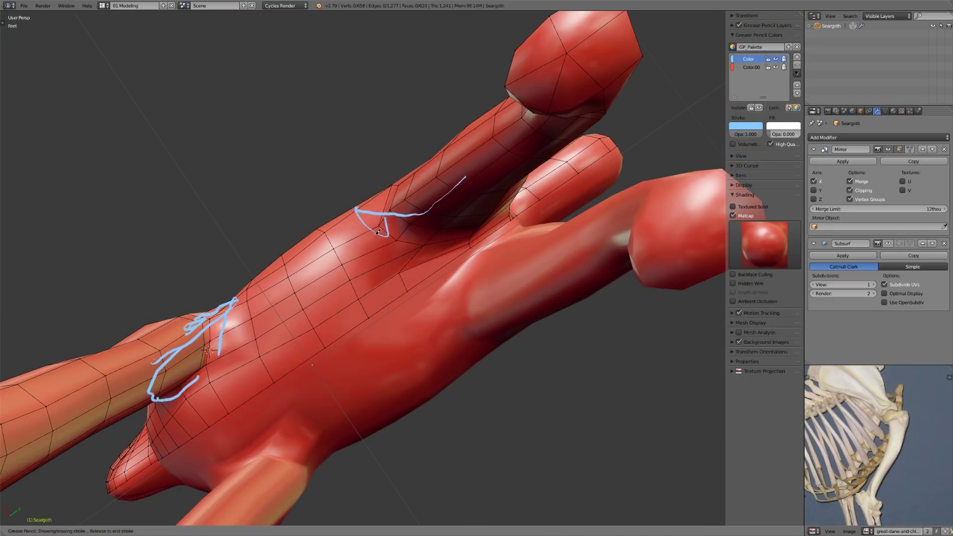
left_click_drag(461, 234, 463, 234)
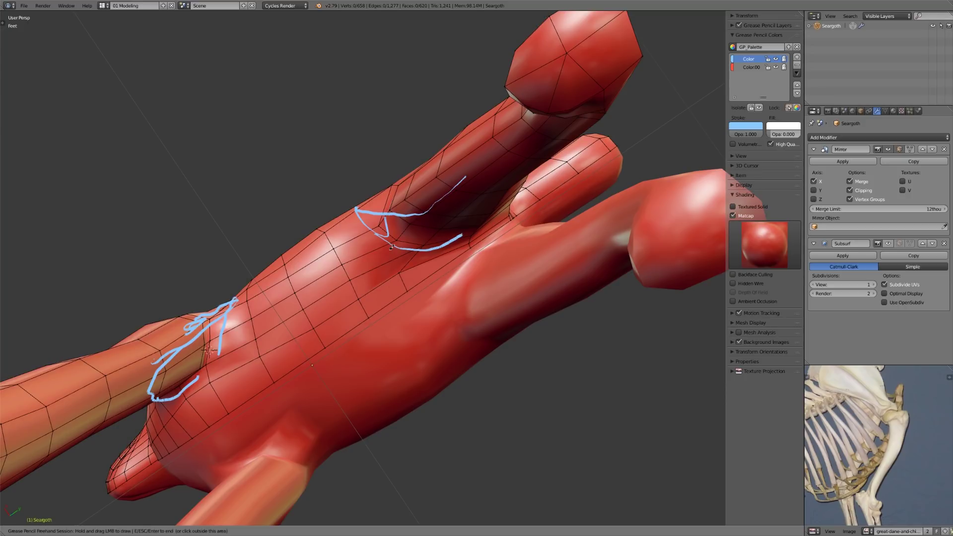
mouse_move(456, 227)
middle_mouse_down()
mouse_move(462, 304)
mouse_move(460, 242)
middle_mouse_up()
- Sketch a second Grease Pencil line down the flank in front of the thigh
left_click_drag(430, 192, 426, 191)
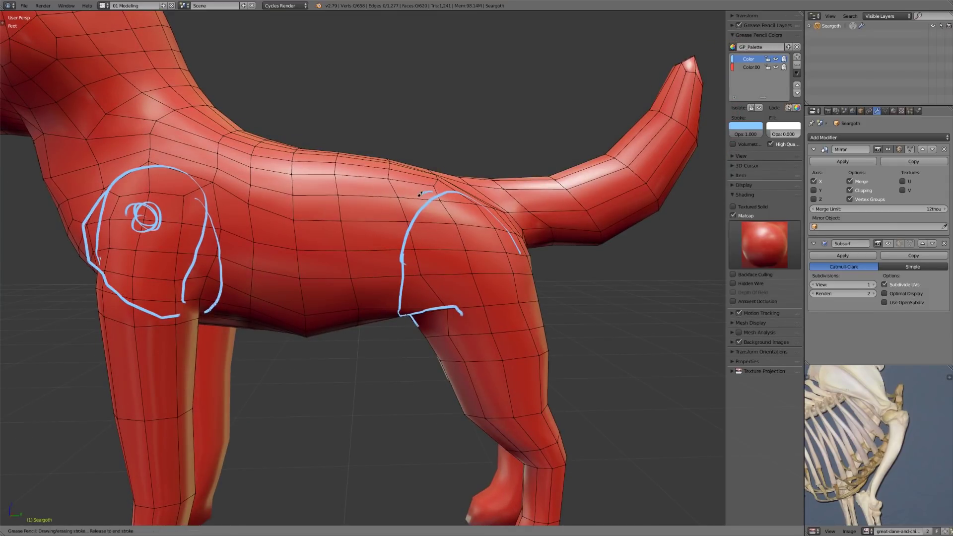
left_click_drag(387, 276, 385, 312)
middle_click_drag(386, 312, 449, 291)
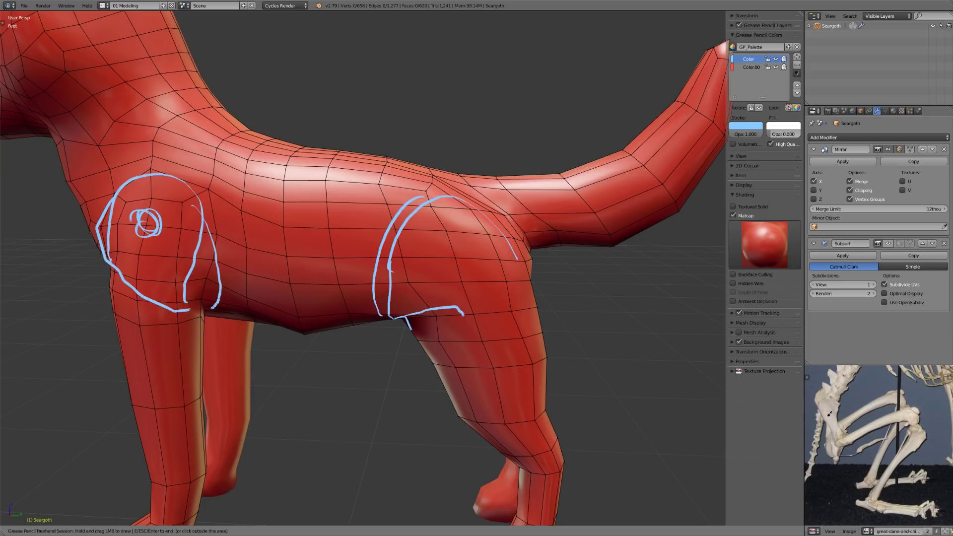
- Try to slide a vertex on the upper rump along its edge
scroll(458, 305, "down", 2)
mouse_move(458, 305)
middle_mouse_down()
mouse_move(442, 343)
mouse_move(404, 335)
mouse_move(436, 358)
mouse_move(439, 325)
middle_mouse_up()
scroll(434, 331, "up", 3)
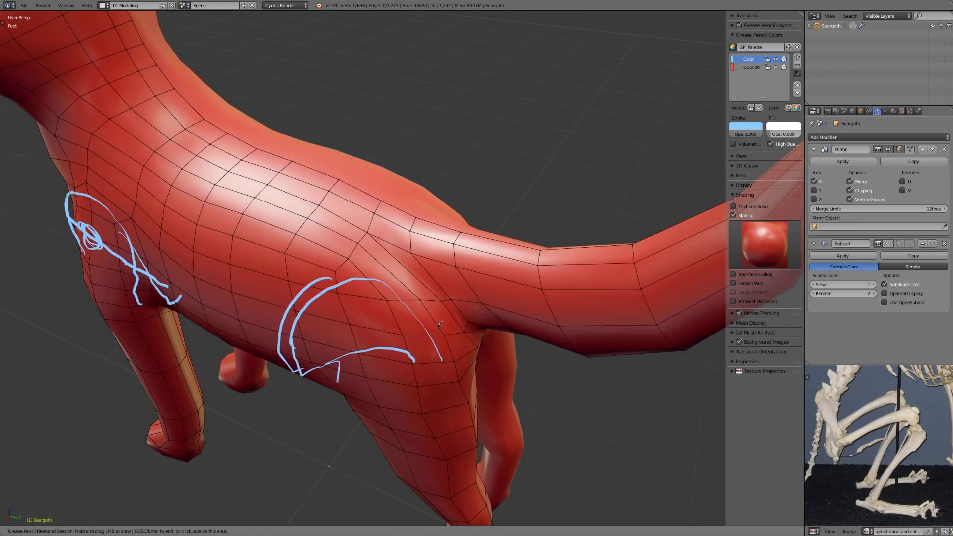
scroll(402, 212, "down", 3)
scroll(387, 244, "up", 3)
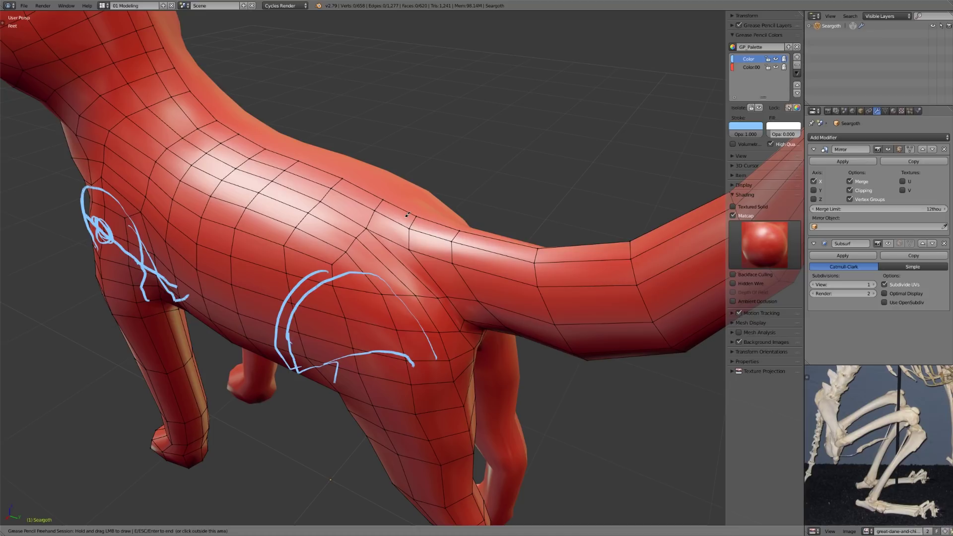
key("Escape")
key("shift+v")
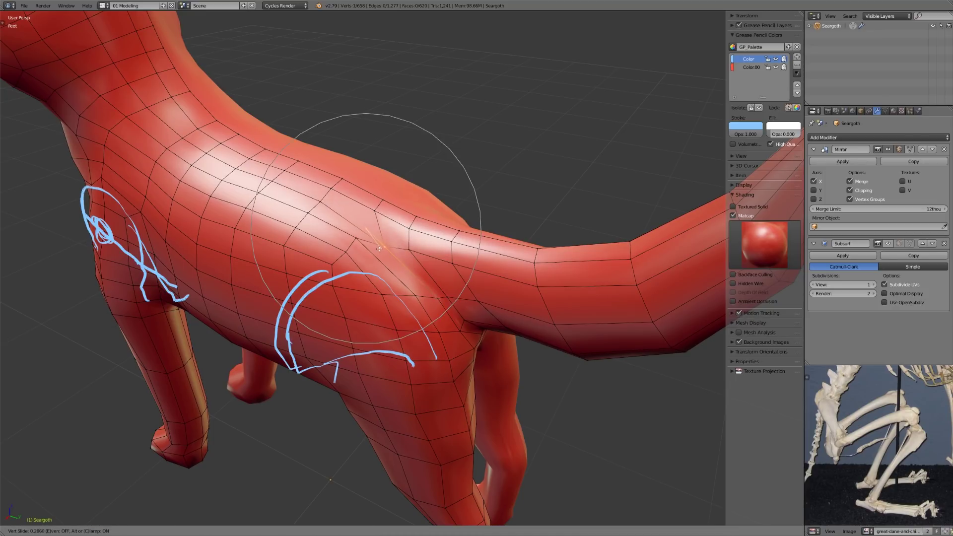
right_click(379, 245)
- Sketch short Grease Pencil strokes across the rump between the hip outline, the spine and the tail base
mouse_move(381, 261)
middle_mouse_down()
mouse_move(398, 253)
mouse_move(344, 294)
middle_mouse_up()
key("d")
left_click_drag(310, 266, 364, 204)
left_click_drag(366, 283, 403, 223)
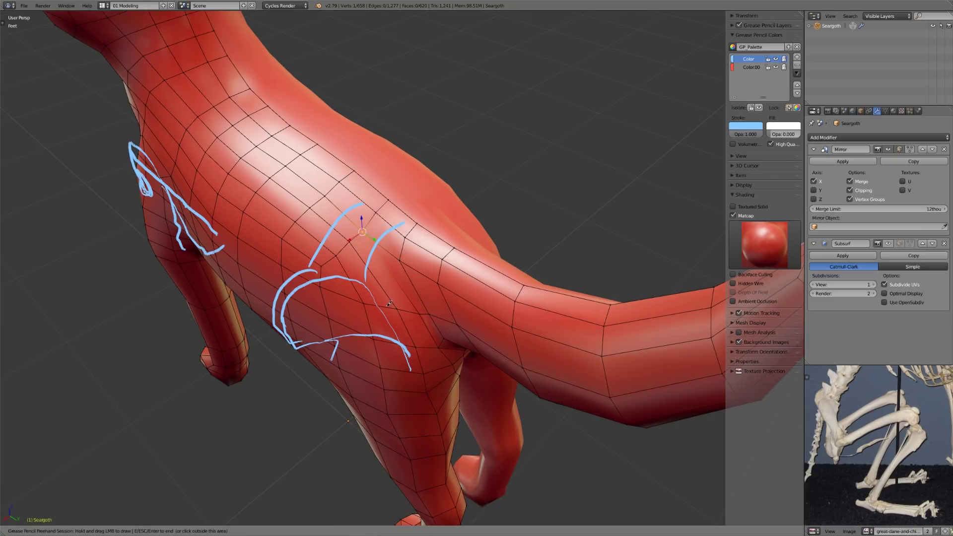
left_click_drag(386, 307, 421, 247)
left_click_drag(387, 322, 447, 310)
middle_click_drag(446, 354, 445, 302)
left_click_drag(404, 303, 480, 325)
- Examine the head, muzzle and neck from the side, the front and below
middle_click_drag(348, 325, 422, 334)
mouse_move(278, 288)
middle_mouse_down("shift")
mouse_move(406, 284)
mouse_move(416, 315)
mouse_move(512, 269)
mouse_move(432, 275)
mouse_move(484, 322)
middle_mouse_up("shift")
scroll(425, 293, "down", 2)
scroll(513, 269, "up", 2)
scroll(484, 323, "up", 1)
middle_click_drag(484, 322, 458, 313)
scroll(467, 305, "down", 3)
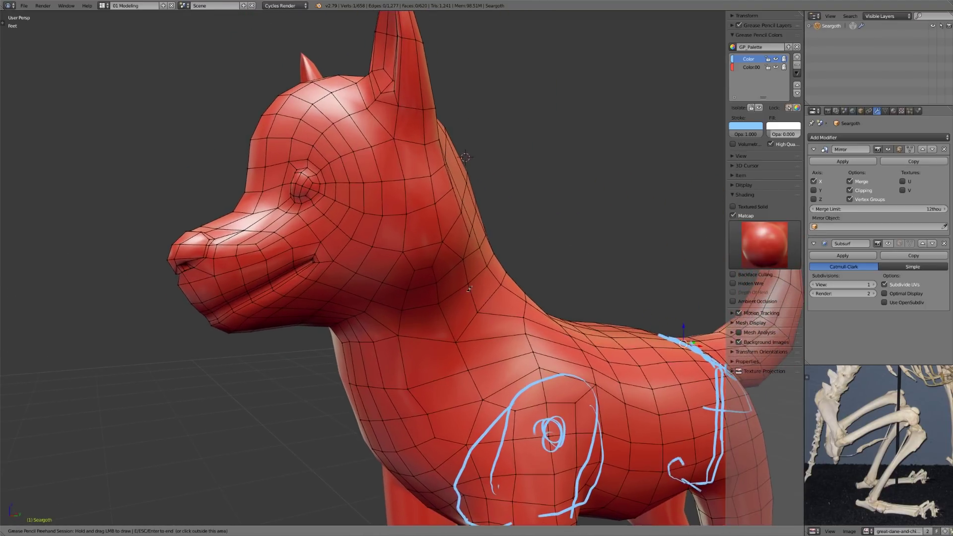
scroll(459, 314, "up", 4)
scroll(471, 307, "up", 1)
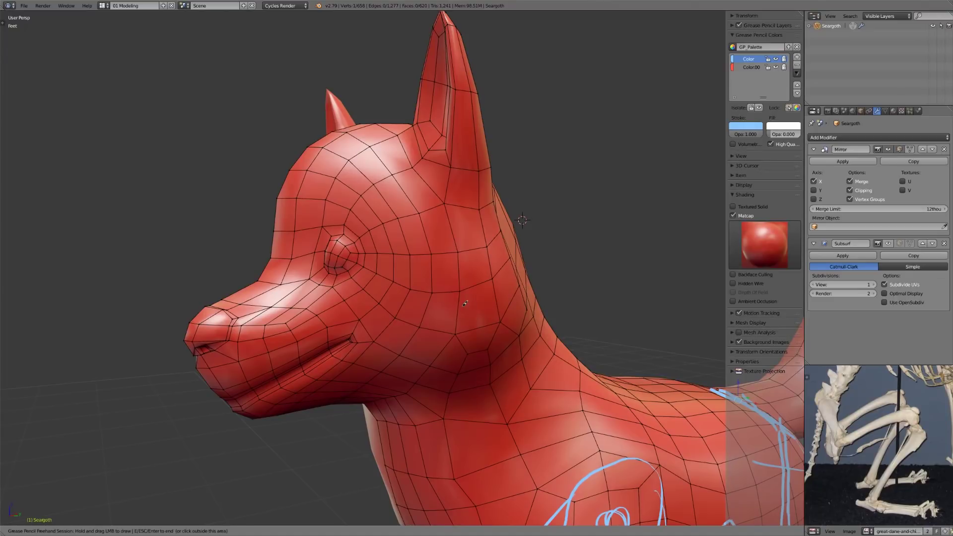
scroll(460, 304, "down", 3)
middle_click_drag(461, 304, 590, 304)
scroll(590, 305, "up", 3)
middle_click_drag(505, 303, 471, 290)
key("Escape")
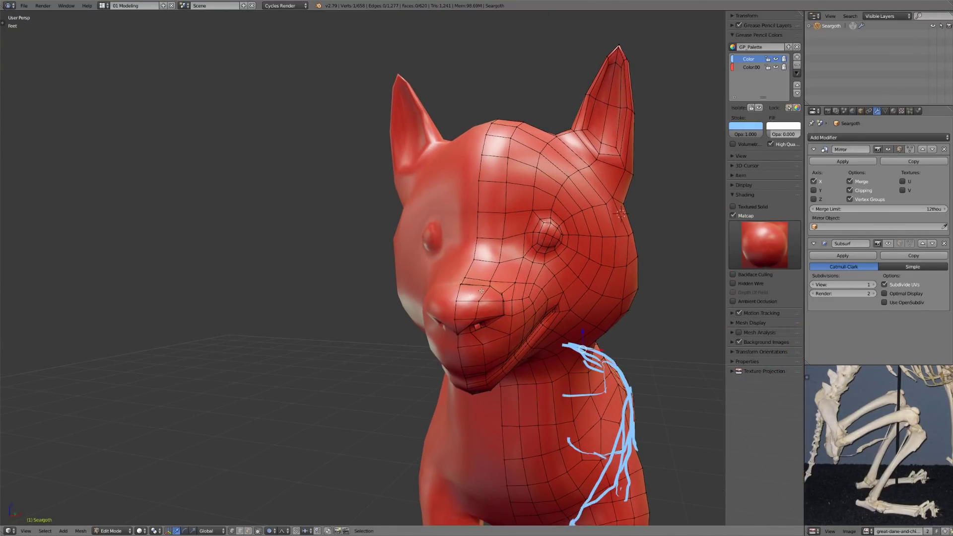
mouse_move(519, 308)
middle_mouse_down()
mouse_move(561, 312)
mouse_move(520, 323)
mouse_move(467, 313)
middle_mouse_up()
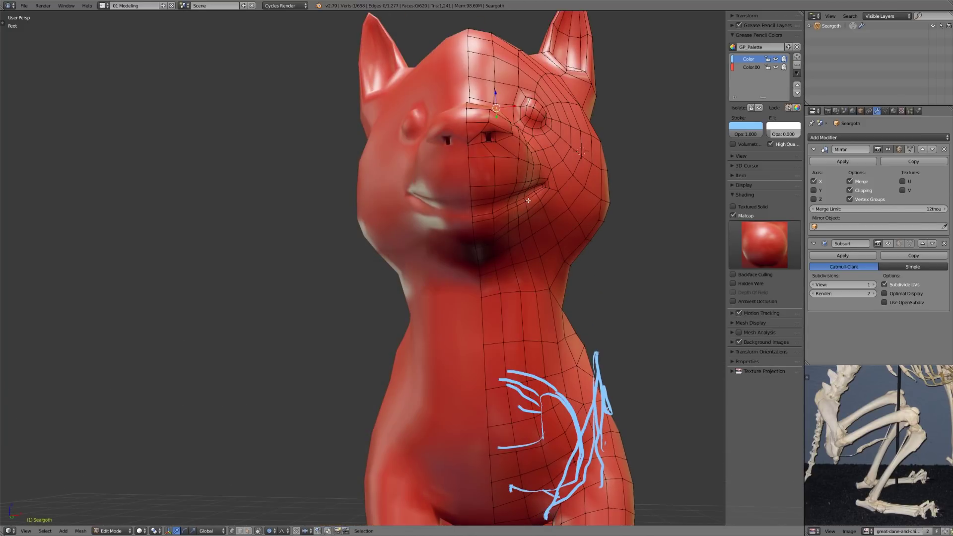
middle_click_drag(491, 228, 468, 258)
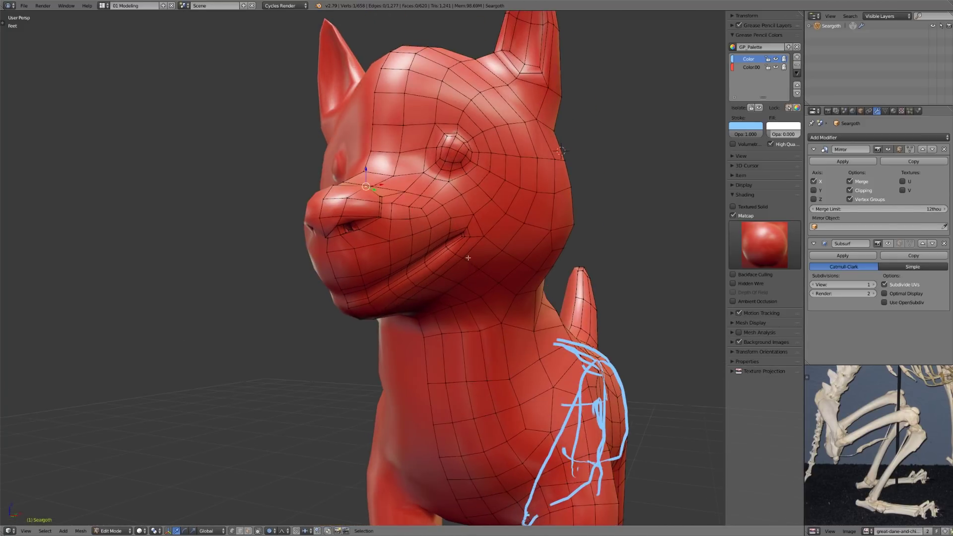
- Compare the head with the background sketches in the front and right orthographic views
key("KP_1")
scroll(314, 289, "down", 4)
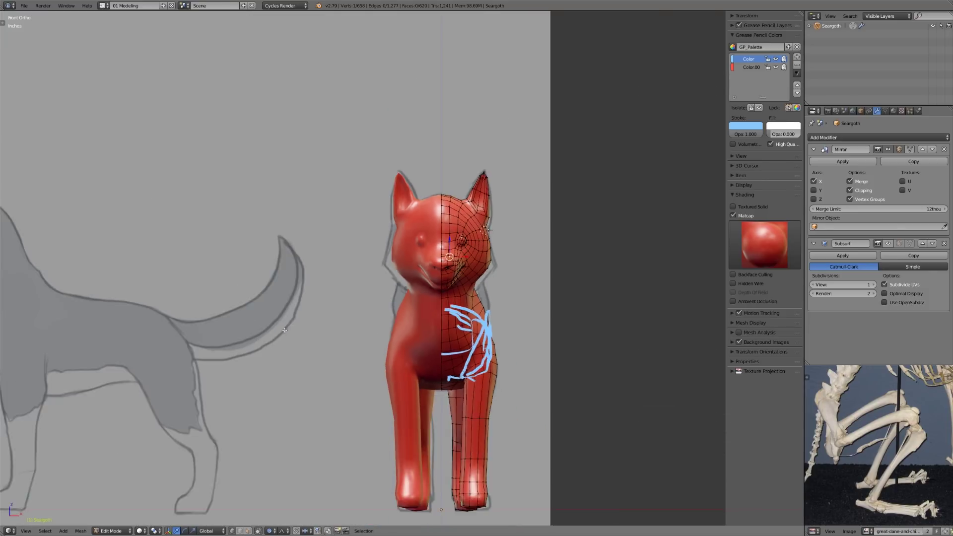
middle_click_drag(318, 292, 569, 291, "shift")
middle_click_drag(230, 292, 369, 302, "shift")
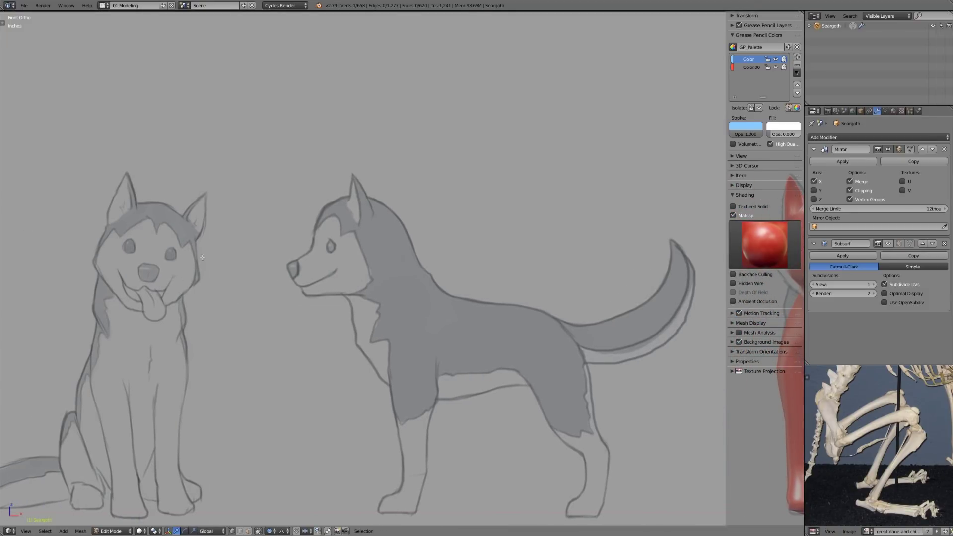
middle_click_drag(320, 284, 157, 283, "shift")
middle_click_drag(705, 286, 493, 286, "shift")
scroll(560, 288, "up", 2)
scroll(559, 288, "up", 2)
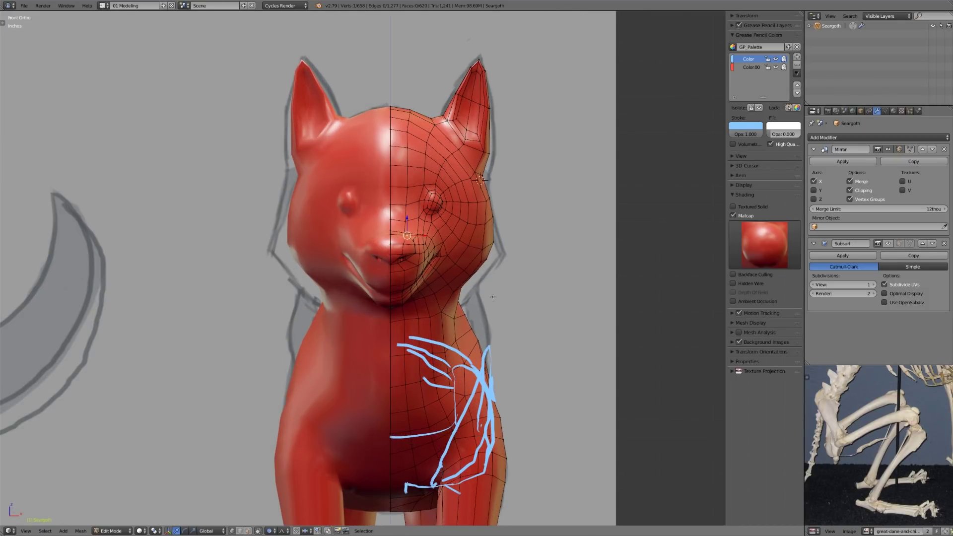
key("KP_3")
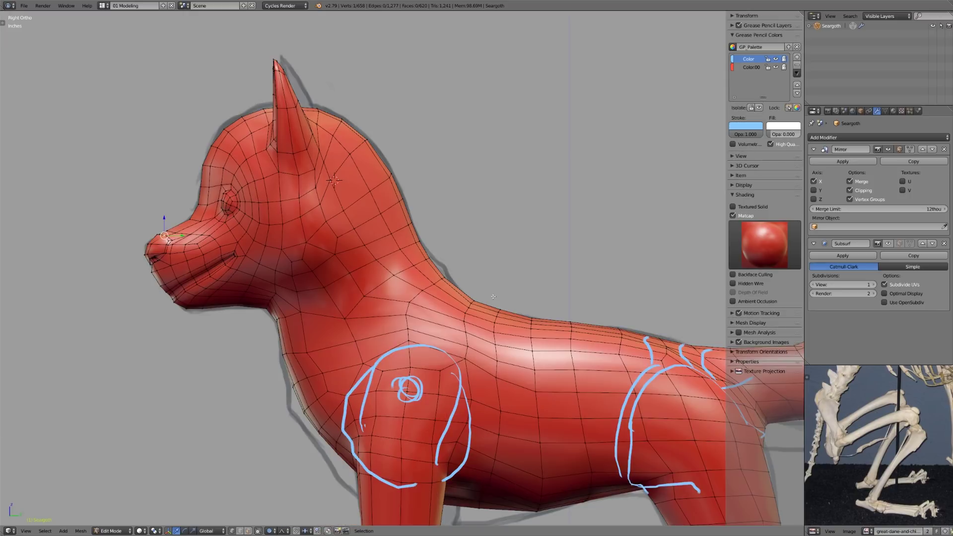
scroll(428, 340, "up", 5)
middle_click_drag(428, 340, 445, 350, "shift")
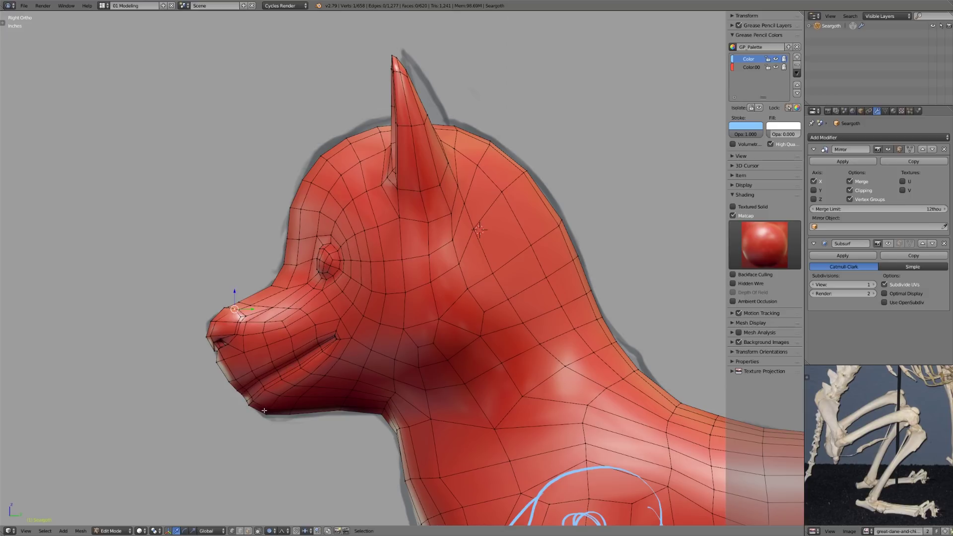
- Try a Grease Pencil line along the lower jaw and erase it in wireframe shading
left_click_drag(274, 409, 402, 344)
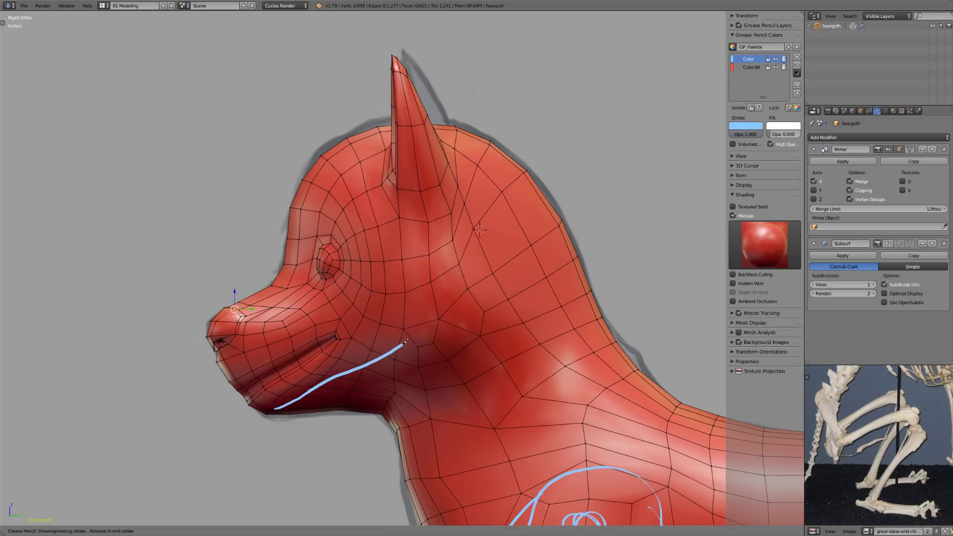
key("z")
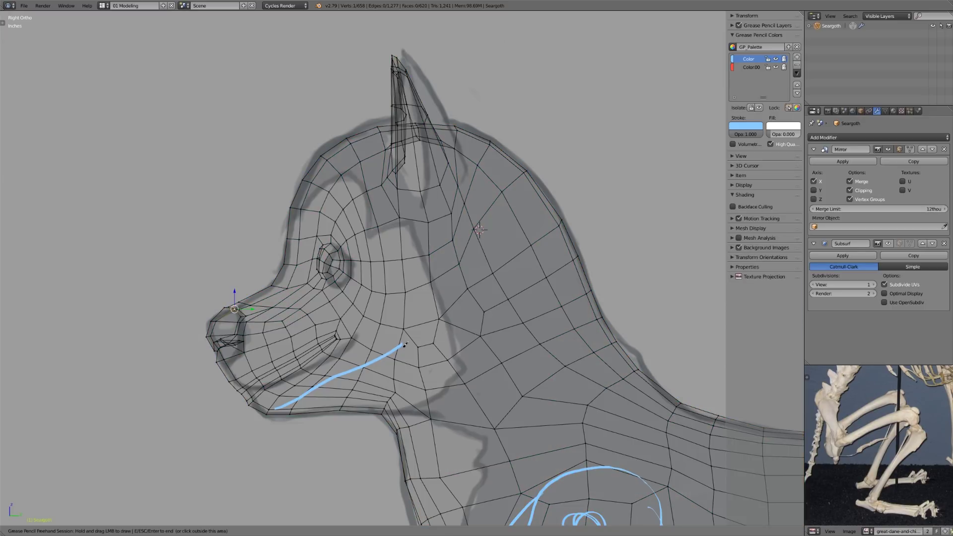
right_click_drag(402, 345, 278, 407)
key("Escape")
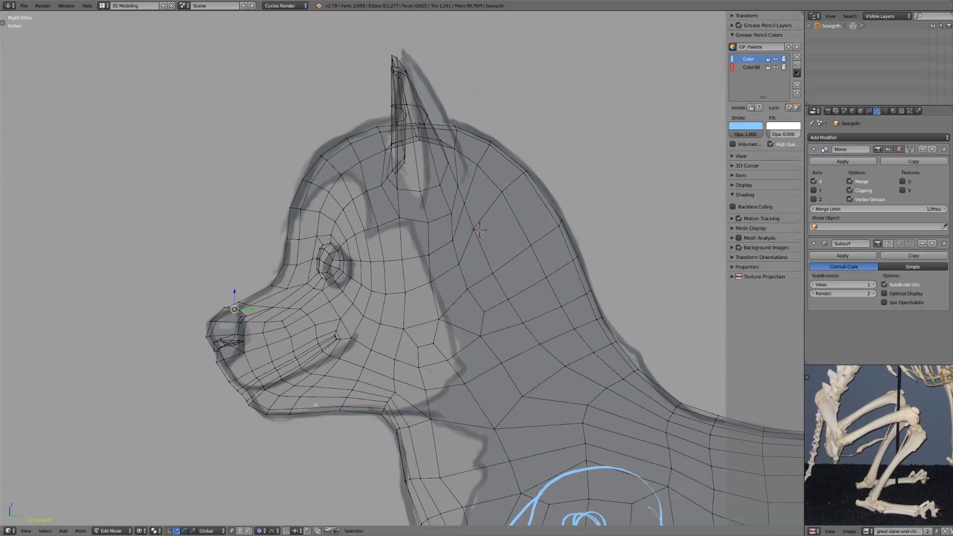
- Sketch the jaw outline with the Grease Pencil from the chin back and up to the ear, adding short lines across cheek and throat
mouse_move(285, 413)
left_mouse_down()
mouse_move(333, 382)
mouse_move(418, 370)
mouse_move(419, 310)
mouse_move(395, 198)
left_mouse_up()
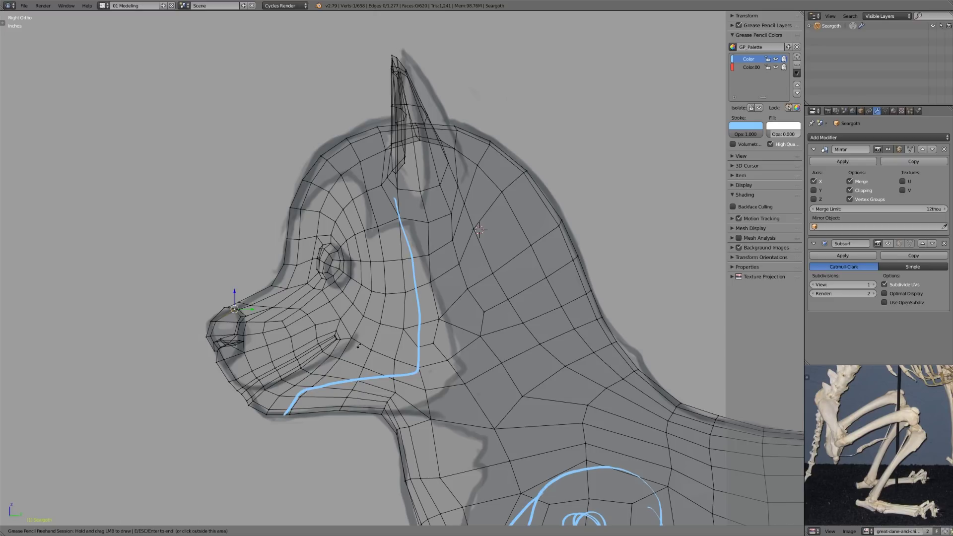
left_click_drag(369, 313, 373, 375)
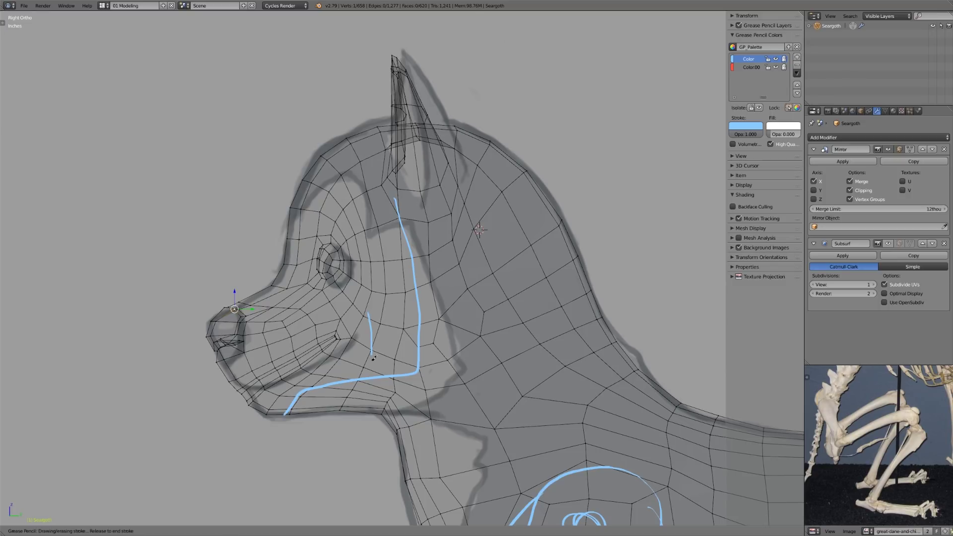
mouse_move(392, 303)
left_mouse_down()
mouse_move(399, 370)
mouse_move(356, 426)
left_mouse_up()
left_click_drag(394, 380, 376, 413)
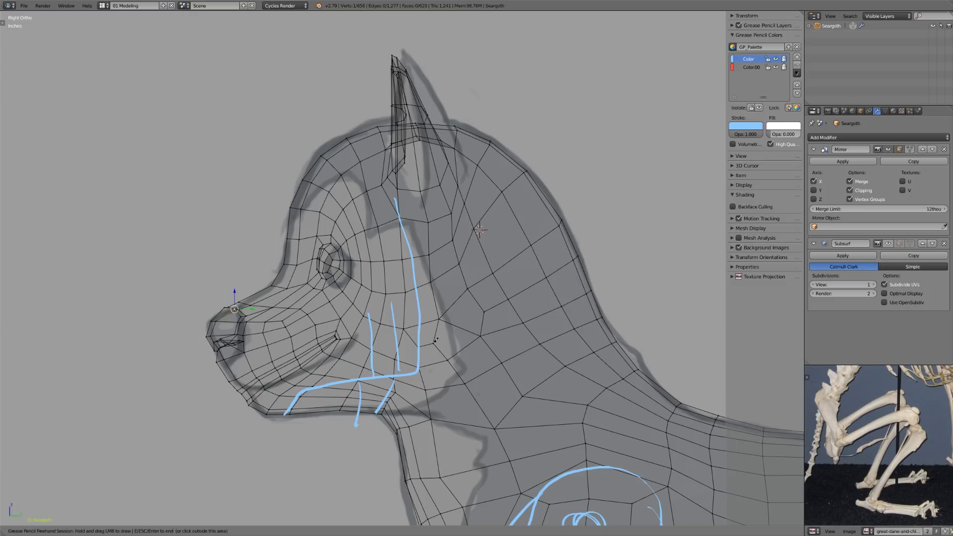
key("Escape")
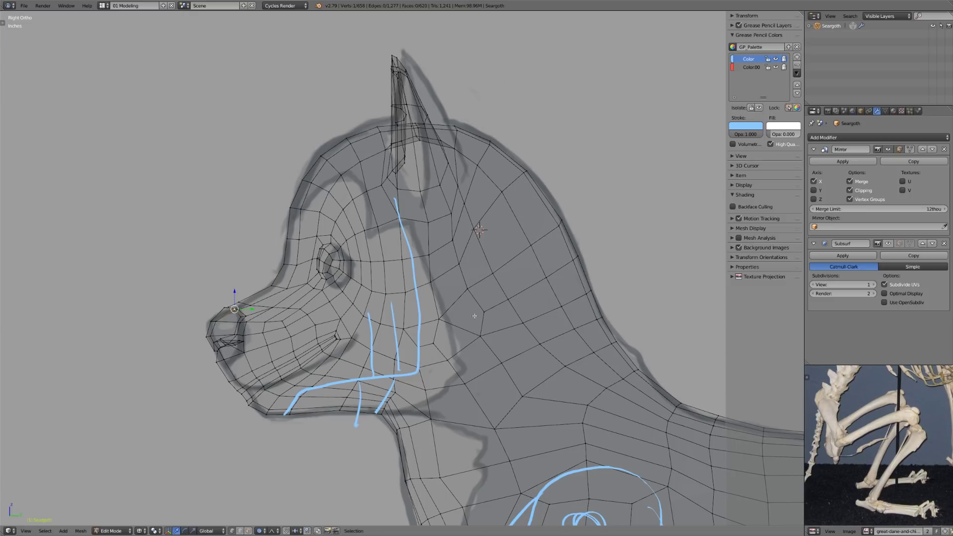
- Return to solid shading and move a vertex on the underside of the jaw along X with proportional editing
key("z")
mouse_move(459, 332)
middle_mouse_down()
mouse_move(502, 362)
mouse_move(482, 421)
middle_mouse_up()
key("g")
key("x")
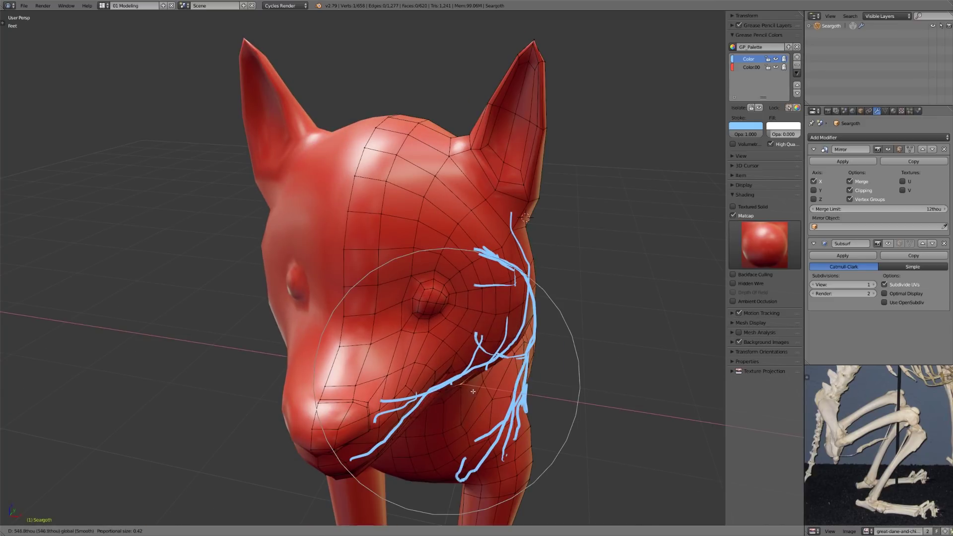
left_click(464, 381)
- Move further vertices under the jaw and lower cheek along X with proportional editing, reducing the proportional size to 0.26
middle_click_drag(463, 381, 461, 308)
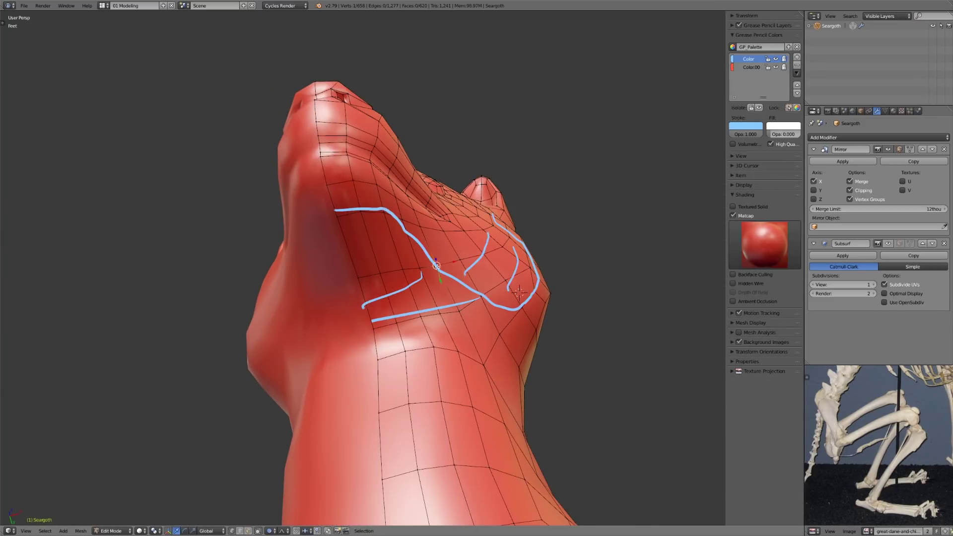
key("g")
key("x")
scroll(496, 253, "up", 3)
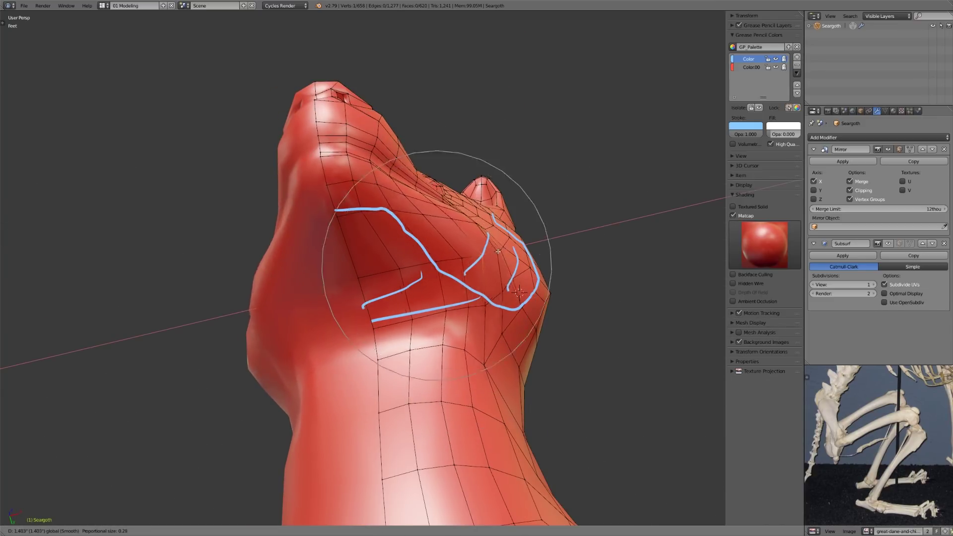
left_click(494, 251)
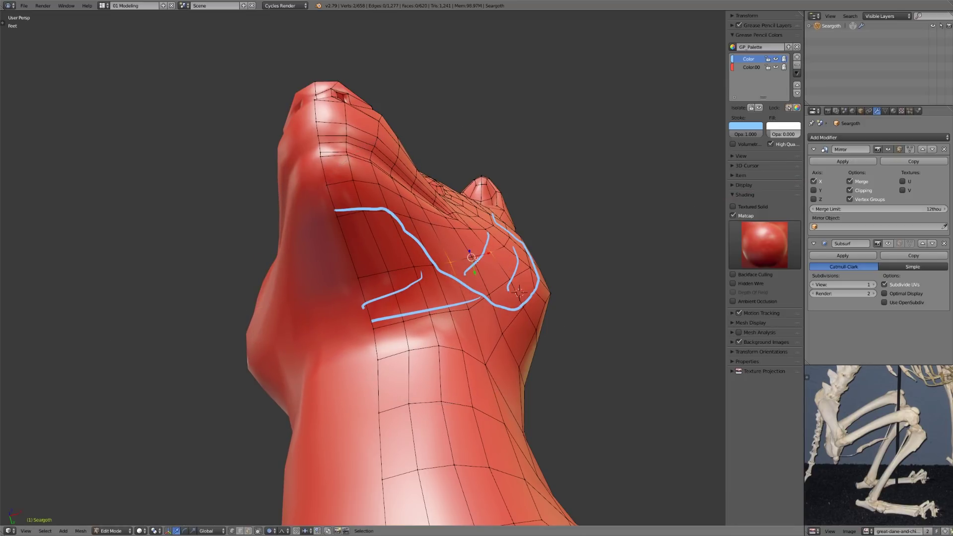
key("g")
key("x")
left_click(468, 228)
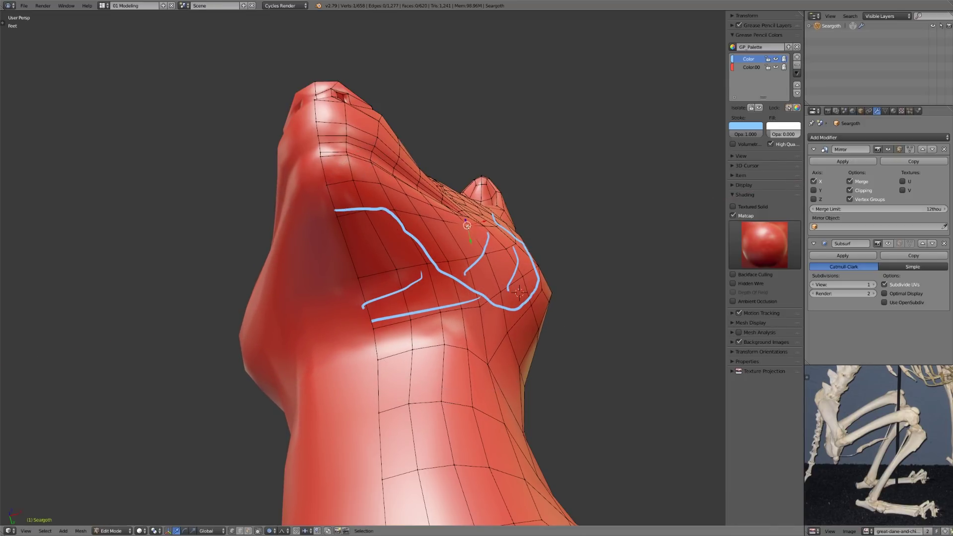
key("g")
key("x")
left_click(488, 219)
- Examine the head's shape from above, ending in the top orthographic view
scroll(487, 224, "down", 5)
middle_click_drag(469, 278, 486, 352)
scroll(362, 277, "up", 4)
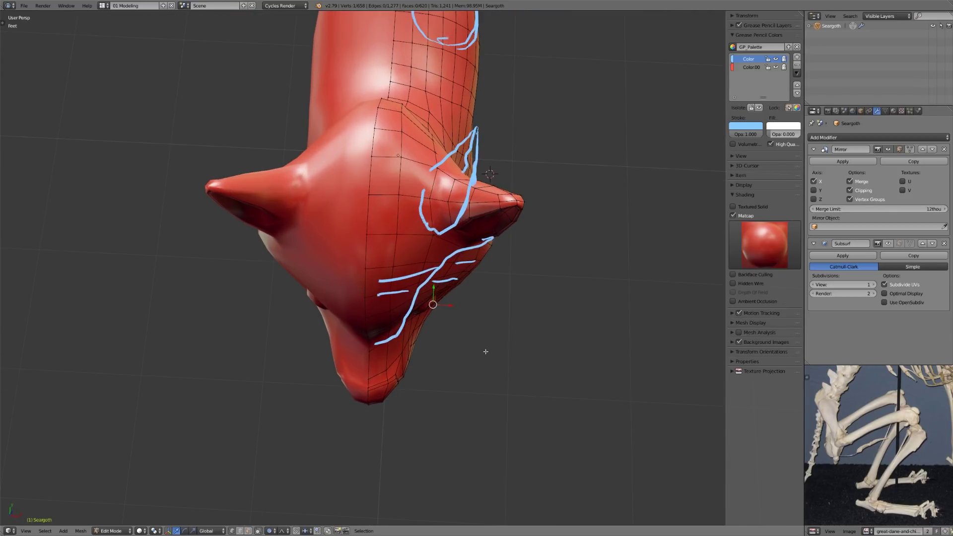
mouse_move(486, 352)
middle_mouse_down()
mouse_move(424, 318)
mouse_move(411, 414)
middle_mouse_up()
key("KP_1")
key("KP_5")
key("KP_3")
key("KP_1")
key("KP_7")
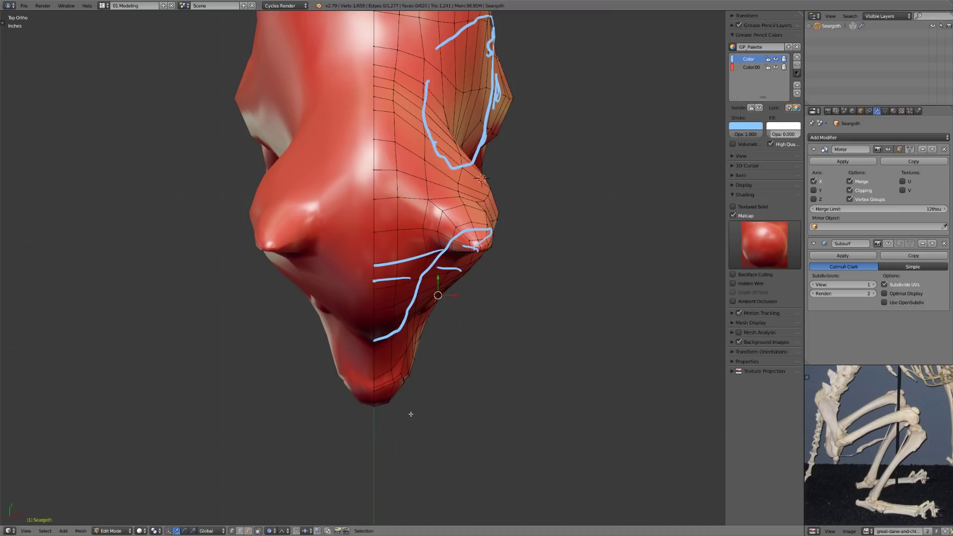
key("d")
mouse_move(499, 268)
left_mouse_down()
mouse_move(389, 343)
mouse_move(378, 364)
left_mouse_up()
key("ctrl+z")
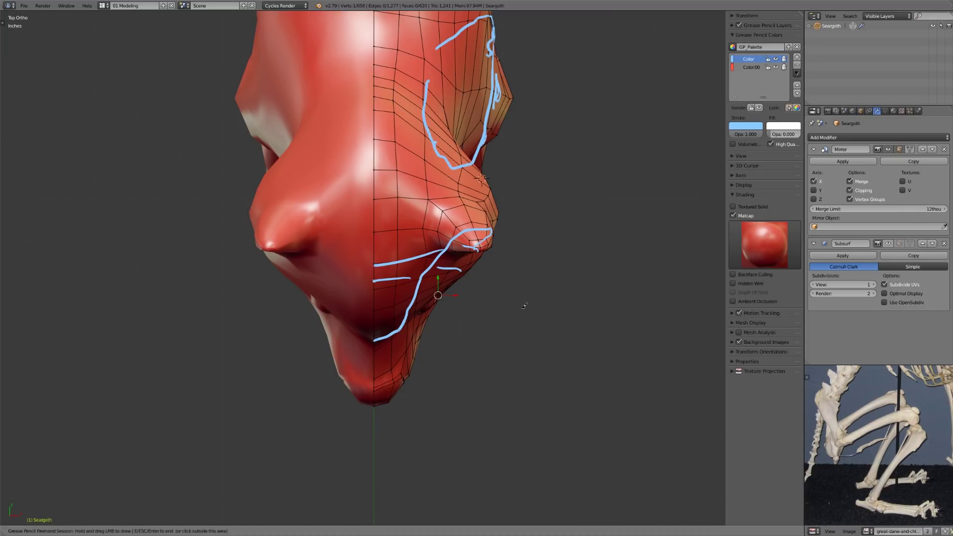
mouse_move(376, 313)
left_mouse_down()
mouse_move(392, 320)
mouse_move(446, 303)
mouse_move(469, 285)
mouse_move(484, 249)
left_mouse_up()
key("ctrl+z")
key("Escape")
- Display the Siberian husky face photo as the reference image
left_click(866, 531)
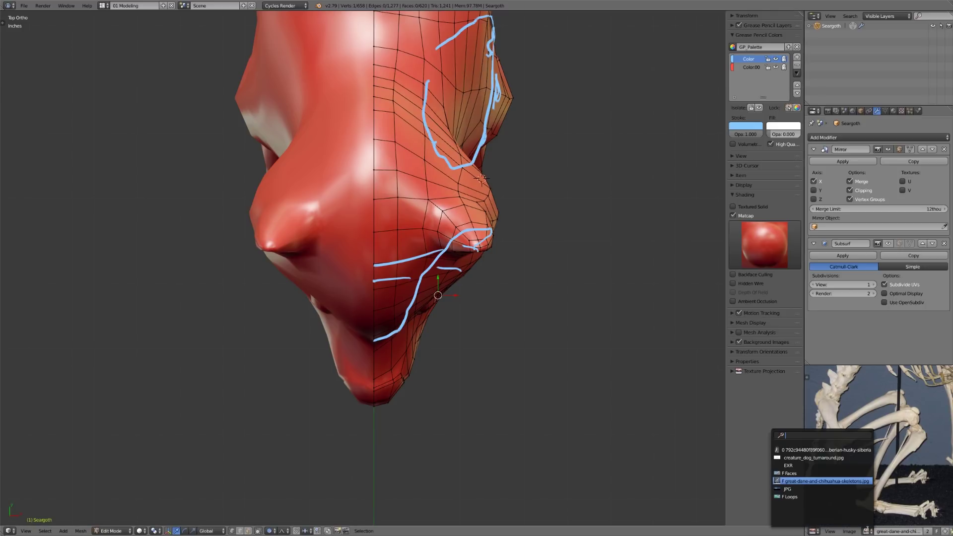
left_click(826, 450)
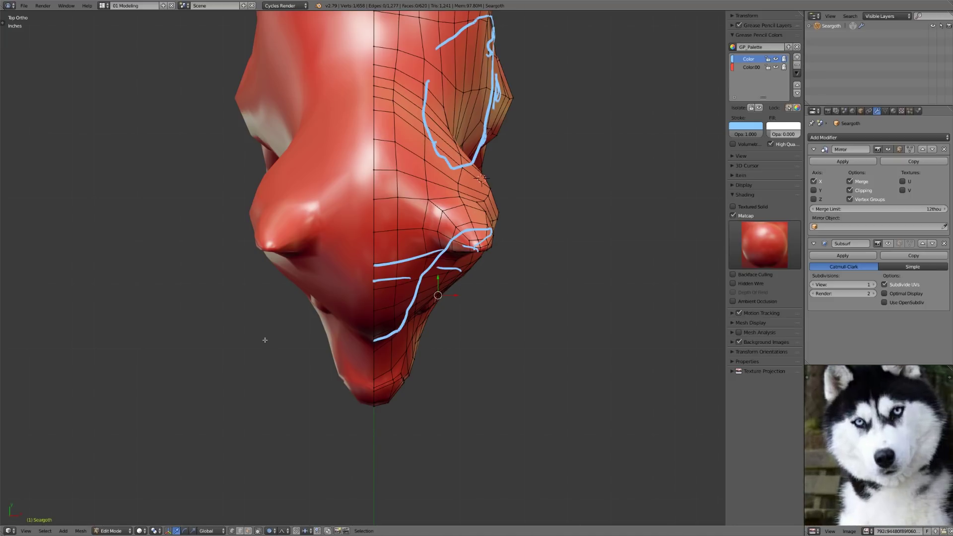
mouse_move(454, 341)
left_mouse_down()
mouse_move(519, 319)
mouse_move(549, 281)
mouse_move(503, 320)
left_mouse_up()
key("Escape")
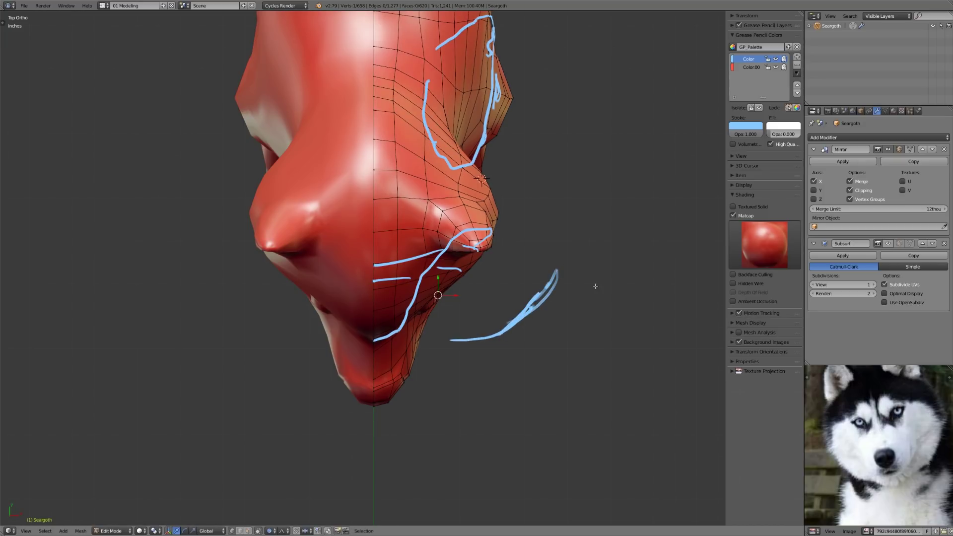
mouse_move(451, 292)
left_mouse_down()
mouse_move(477, 286)
mouse_move(500, 318)
left_mouse_up()
mouse_move(507, 320)
right_mouse_down()
mouse_move(475, 338)
mouse_move(485, 276)
mouse_move(538, 278)
right_mouse_up()
key("Escape")
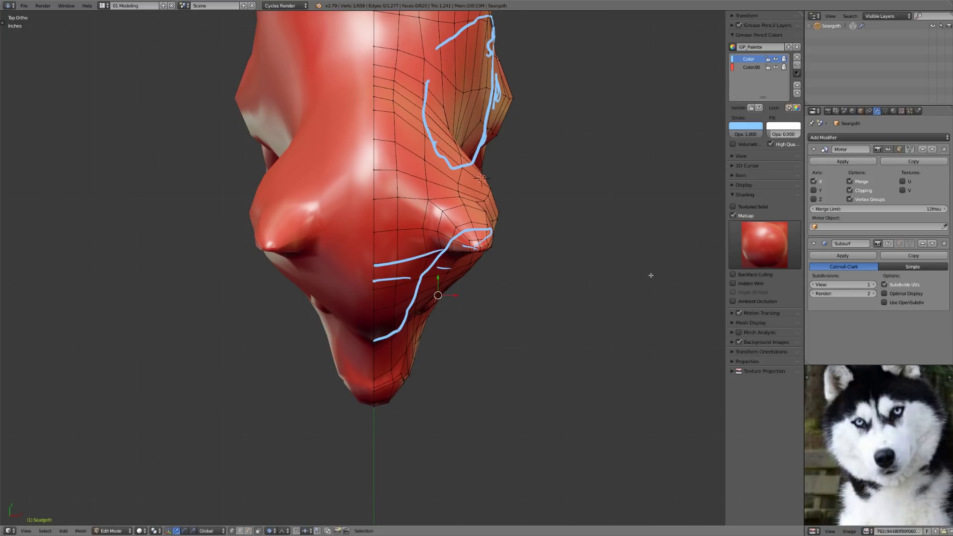
- Reposition the forehead's centre-line vertex in the side view with proportional editing, and return to the top view
right_click(374, 337)
key("KP_3")
key("g")
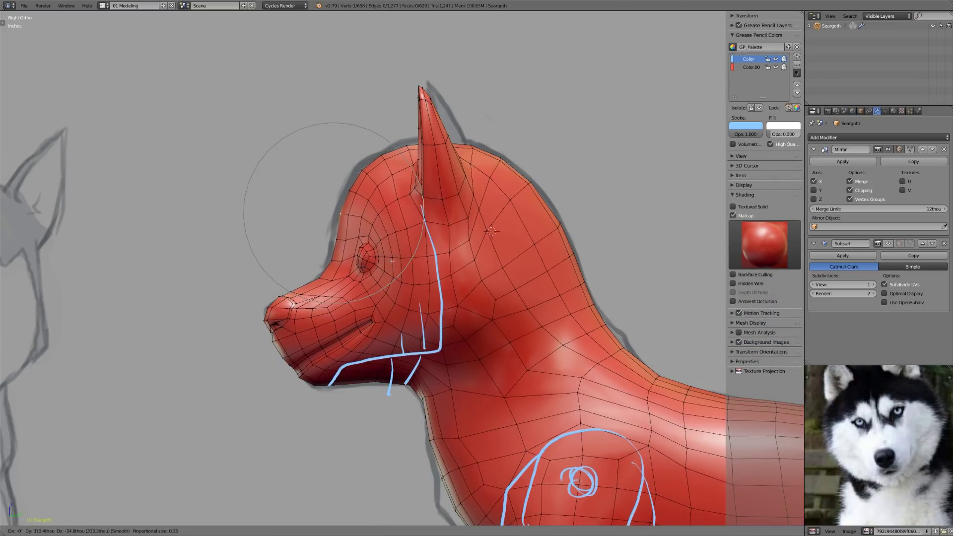
left_click(376, 243)
key("KP_7")
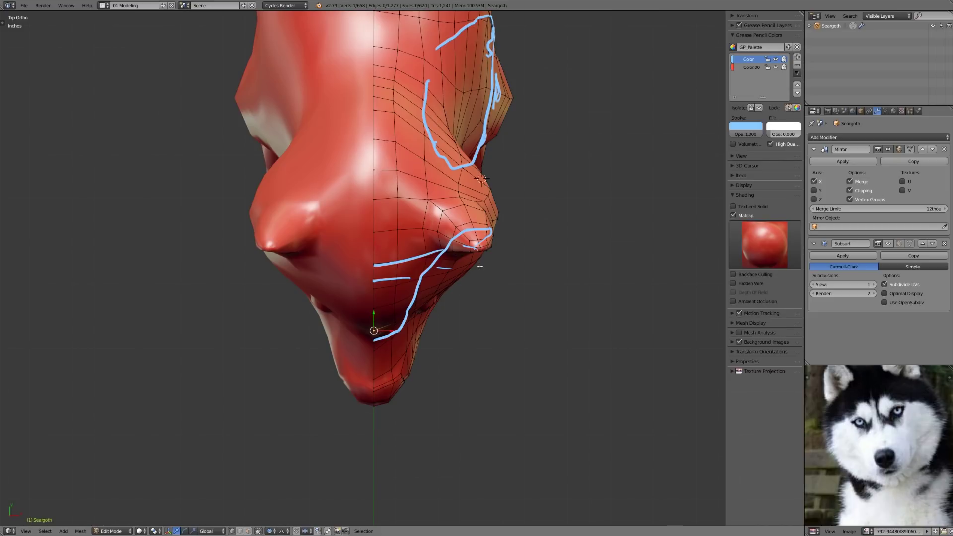
- Reshape the cheek outline in front of the eye in the top view using proportional editing at size 0.35
right_click(435, 293)
key("g")
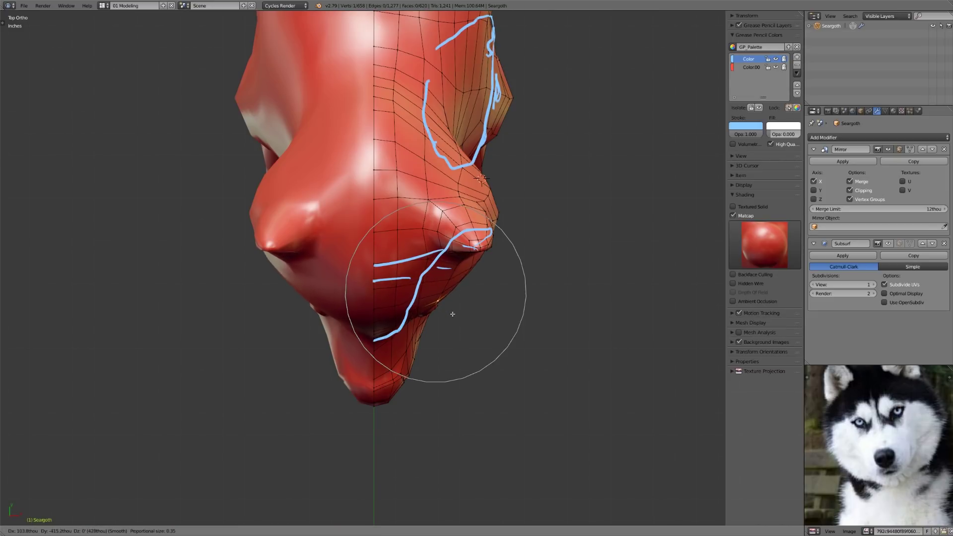
left_click(458, 298)
right_click(457, 293)
key("g")
left_click(457, 292)
- Nudge the vertices along the outer edge of the face from the eye towards the muzzle with proportional editing in the top view
right_click(484, 251)
key("g")
left_click(479, 250)
right_click(476, 270)
key("g")
left_click(472, 270)
right_click(452, 294)
key("g")
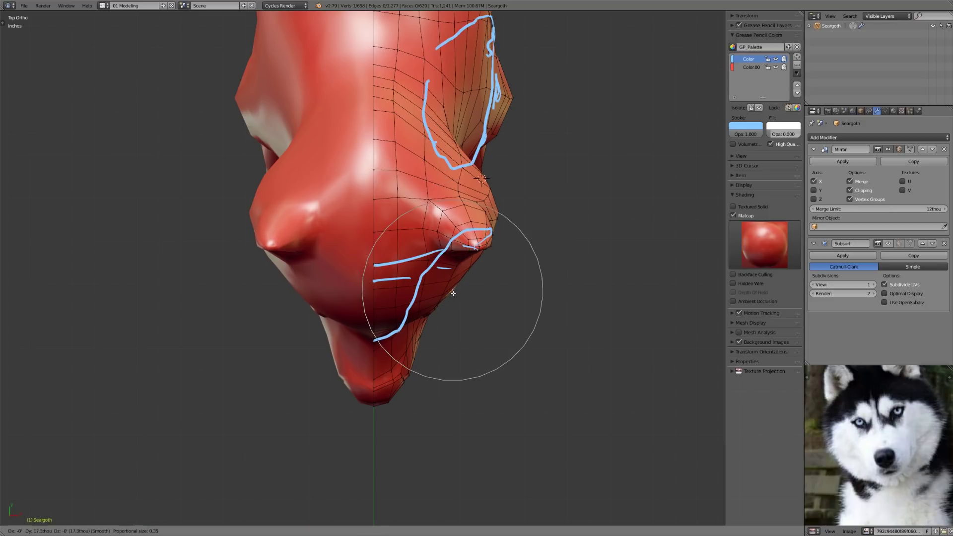
left_click(452, 289)
- Move the centre-line vertex at the muzzle's base back towards the forehead and adjust the neighbouring inner-eye vertex in the top view
right_click(373, 332)
key("g")
left_click(376, 308)
key("g")
left_click(377, 303)
right_click(420, 299)
key("g")
left_click(420, 297)
- Reposition the brow vertex near the inner eye corner with proportional editing in the perspective view
middle_click_drag(420, 297, 386, 307)
right_click(420, 299)
key("g")
left_click(380, 277)
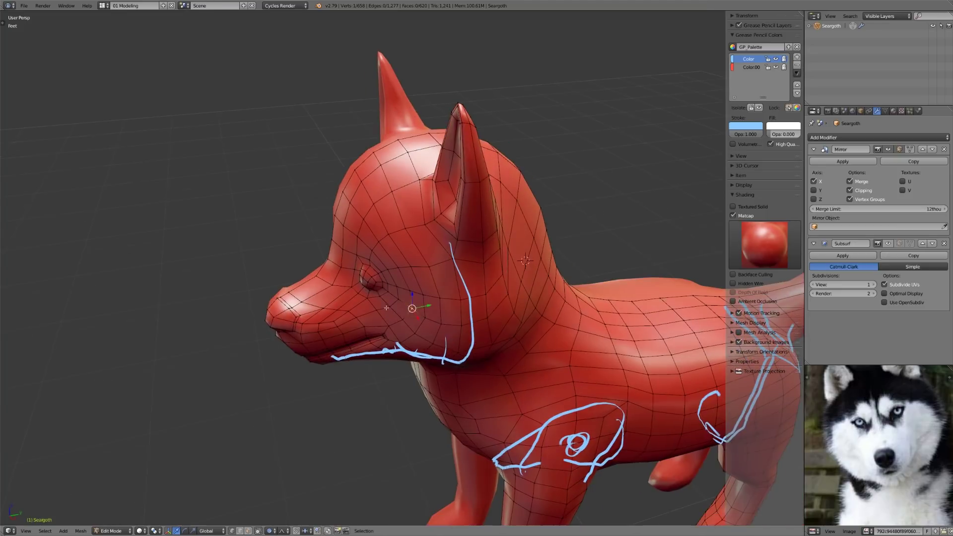
scroll(366, 262, "up", 5)
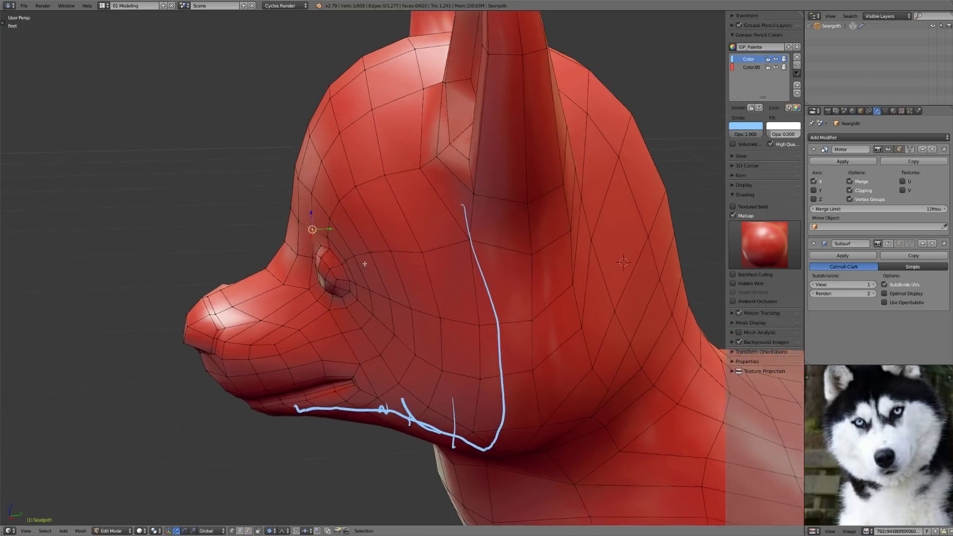
key("g")
left_click(337, 235)
- Refine the surface below the inner eye corner with further proportional moves, working from the side of the head
middle_click_drag(357, 254, 380, 319)
middle_click_drag(456, 288, 365, 264)
key("g")
left_click(390, 299)
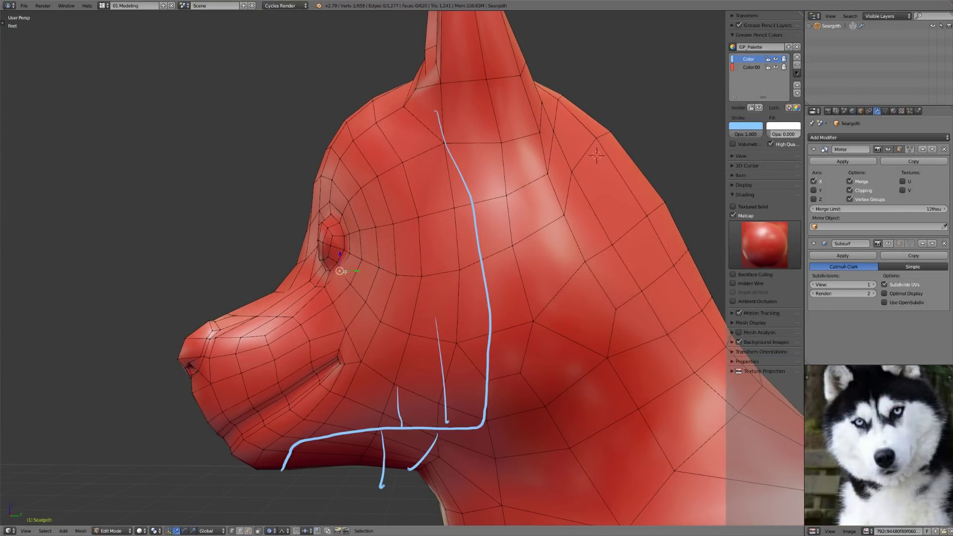
key("g")
left_click(349, 275)
- Align the vertex between the eye and the muzzle with the front reference, checking the fit in wireframe
middle_click_drag(350, 275, 499, 280)
key("KP_1")
key("g")
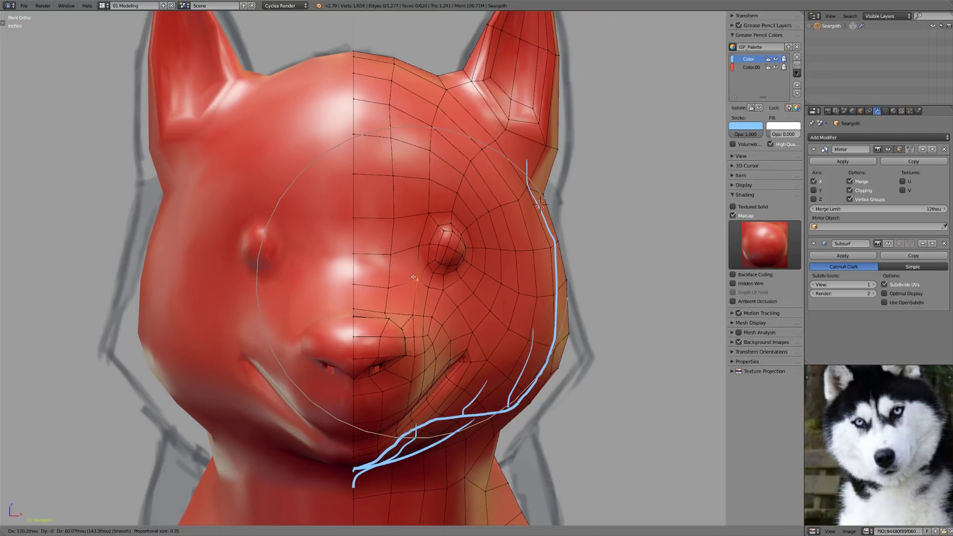
key("z")
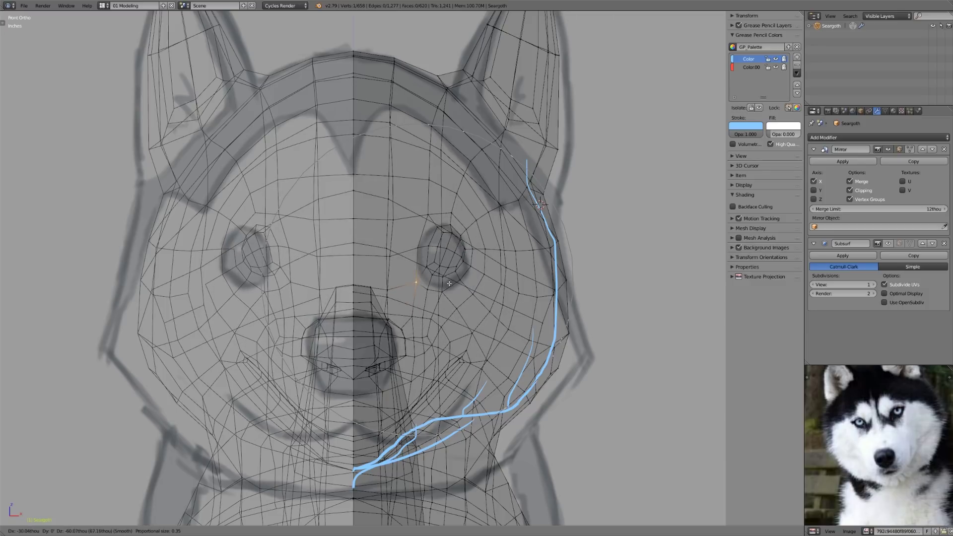
left_click(446, 285)
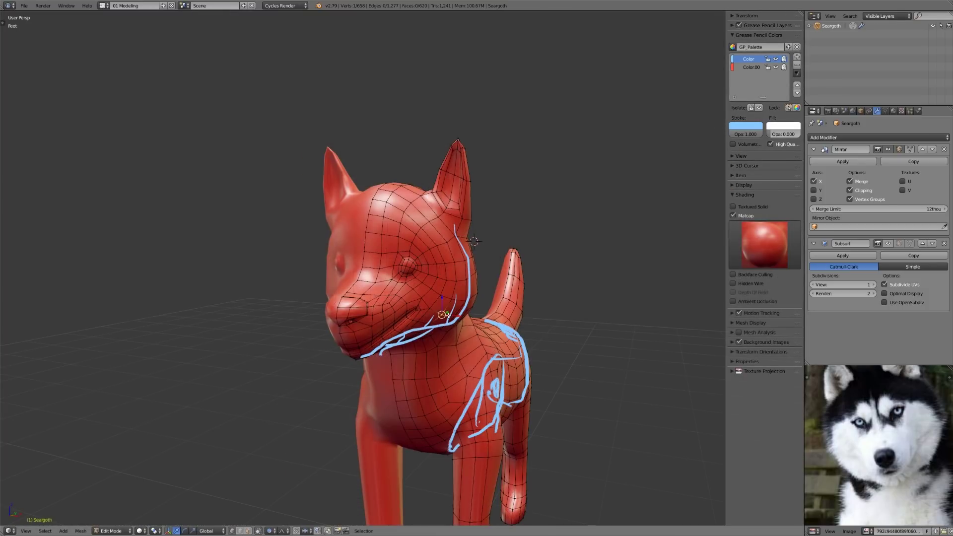
- Adjust the lower-cheek and outer-cheek vertices in the front view against the reference, using proportional editing at size 0.29
key("KP_1")
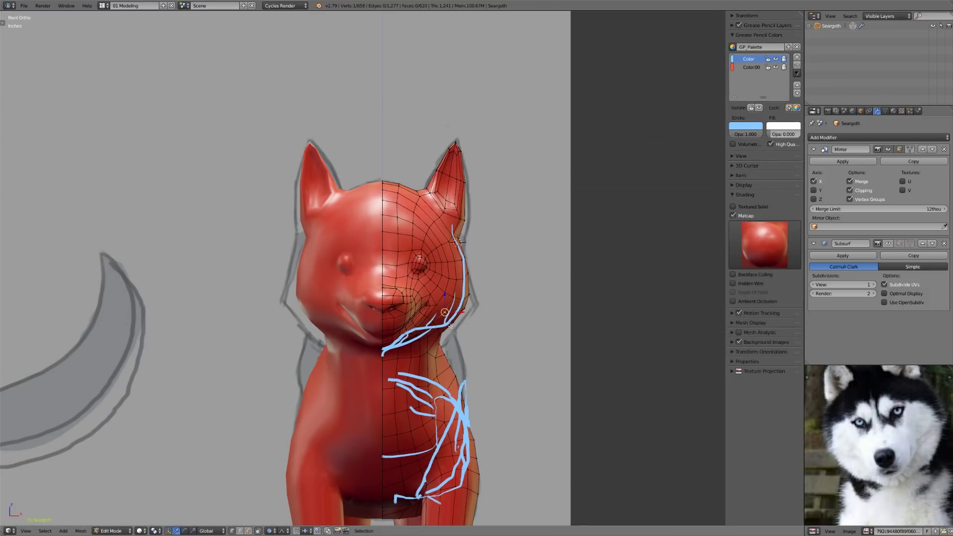
scroll(457, 263, "up", 1)
key("z")
key("g")
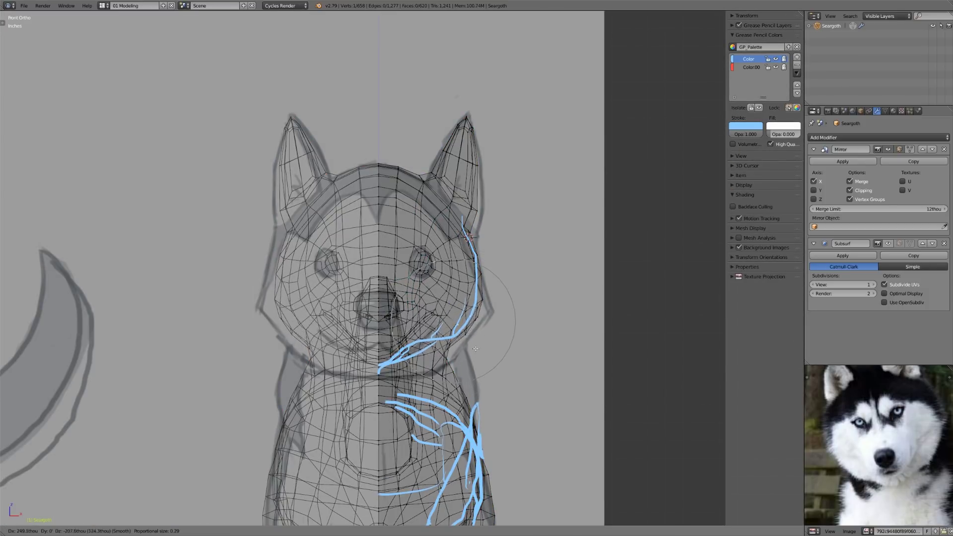
left_click(477, 356)
right_click(481, 274)
key("g")
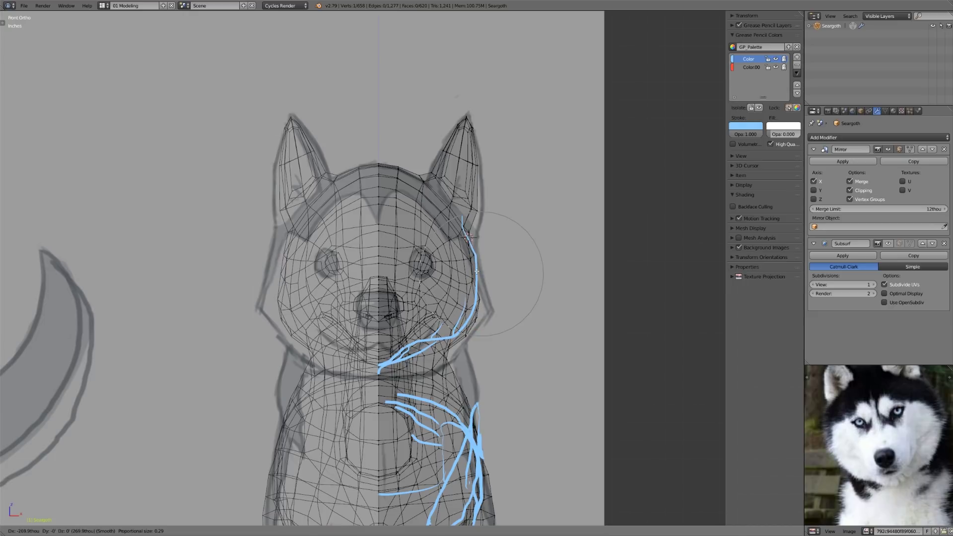
left_click(476, 274)
key("z")
- Reposition the vertex under the jaw and the centre-line vertex beneath the chin with proportional editing in the front view
right_click(427, 362)
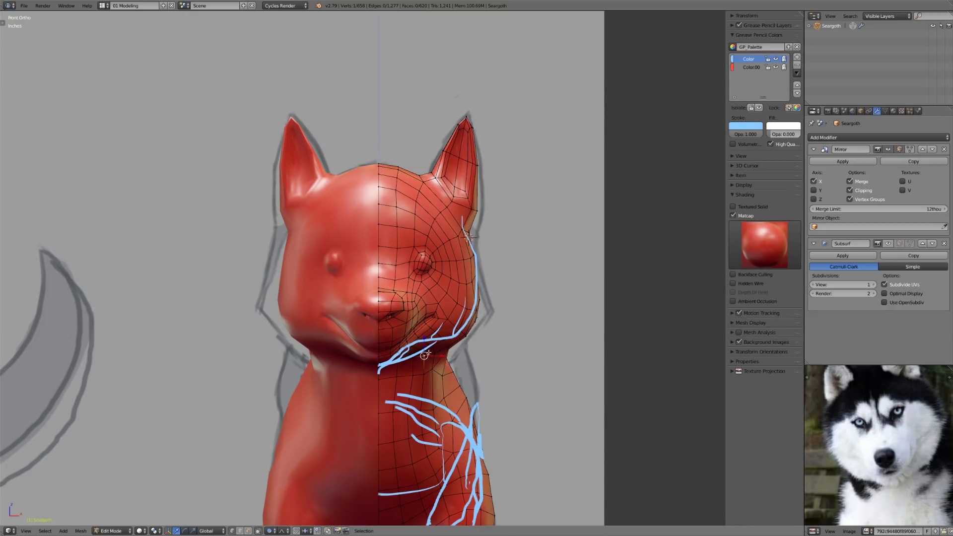
key("g")
left_click(428, 363)
right_click(385, 370)
key("g")
left_click(378, 359)
- Trace the reference's mouth line with the Grease Pencil in front wireframe view, and erase the half on the mirrored side
middle_click_drag(423, 360, 423, 308, "shift")
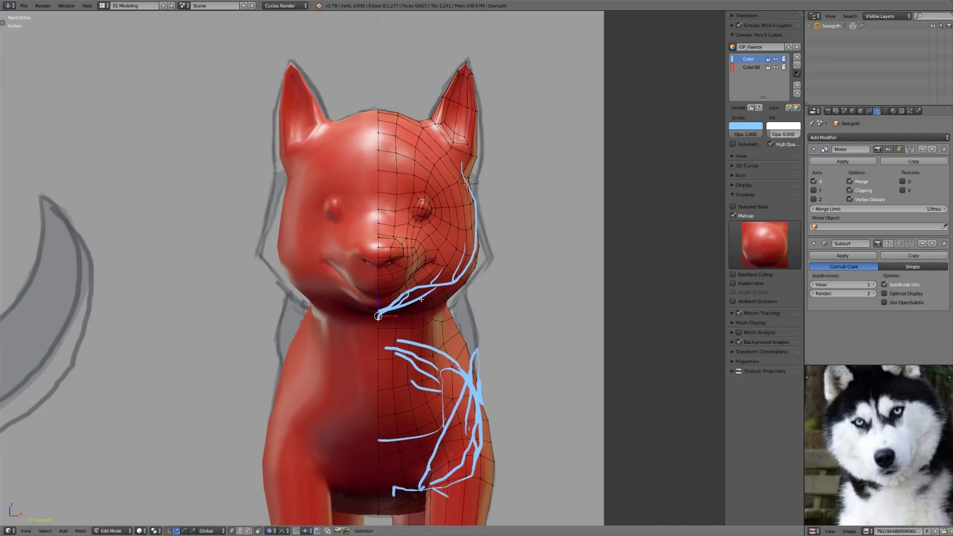
scroll(370, 438, "up", 4)
key("z")
key("z")
key("z")
scroll(249, 280, "down", 1)
middle_click_drag(249, 279, 278, 264, "shift")
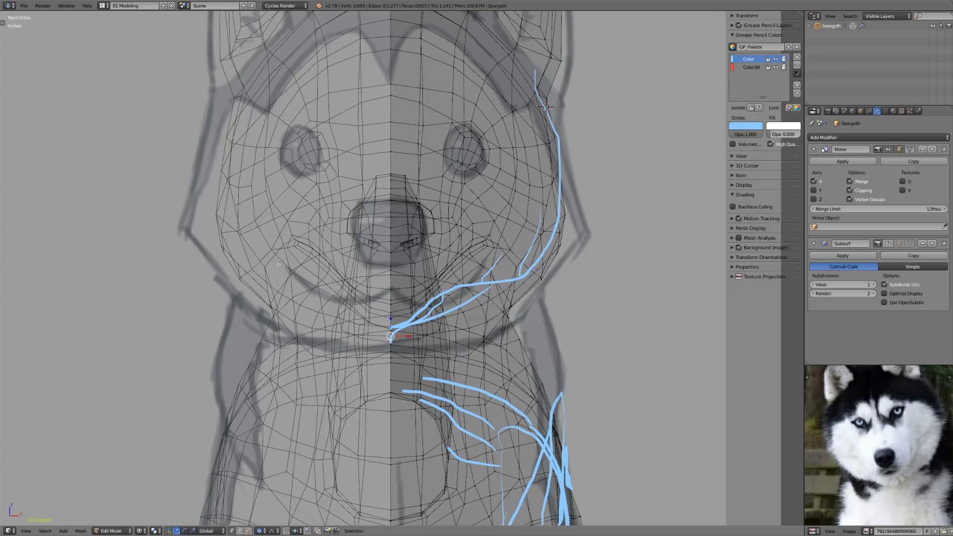
mouse_move(298, 280)
left_mouse_down()
mouse_move(362, 296)
mouse_move(392, 287)
mouse_move(437, 304)
left_mouse_up()
key("z")
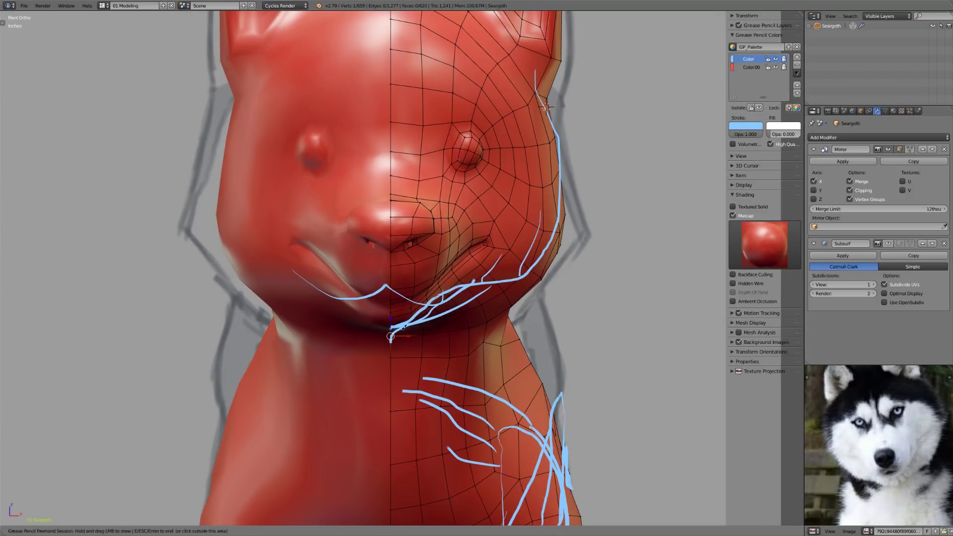
key("Escape")
right_click_drag(387, 293, 309, 281)
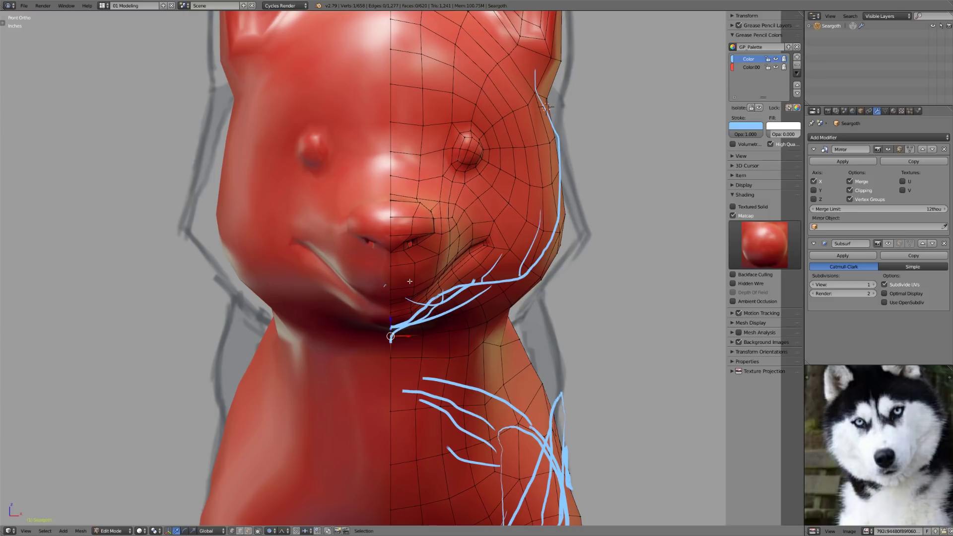
- Move the mouth's centre-line vertices along Z with proportional editing, comparing them with the reference's mouth line in wireframe
key("g")
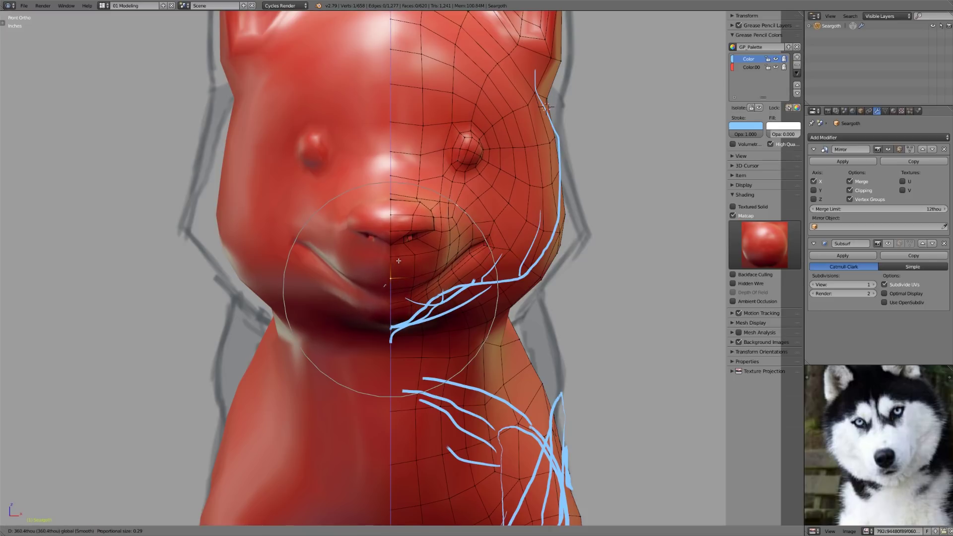
scroll(392, 273, "up", 1)
scroll(394, 283, "up", 2)
left_click_drag(394, 283, 391, 281)
key("z")
left_click(392, 281)
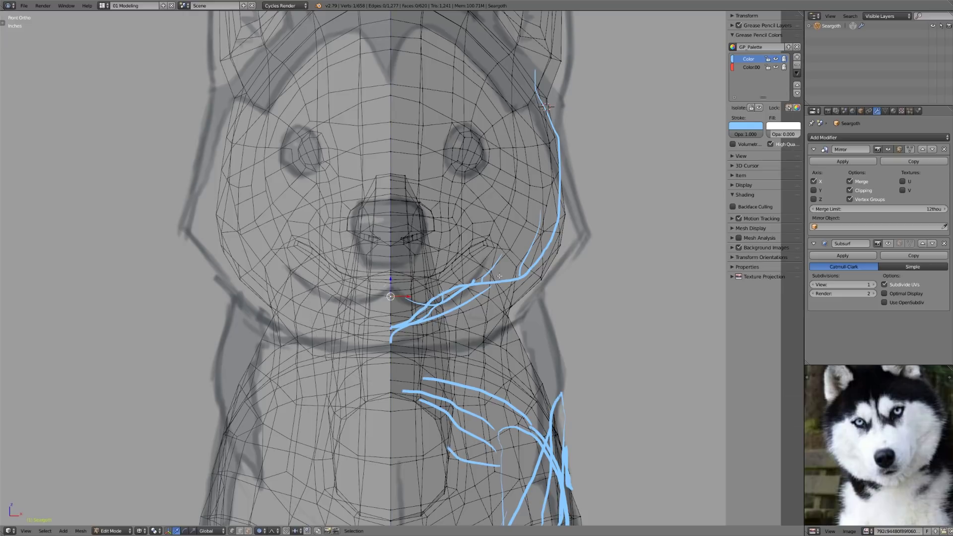
- Lower the mouth-corner vertices along Z towards the reference's smile line, using proportional editing at size 0.24
right_click(462, 261)
key("g")
left_click(465, 268)
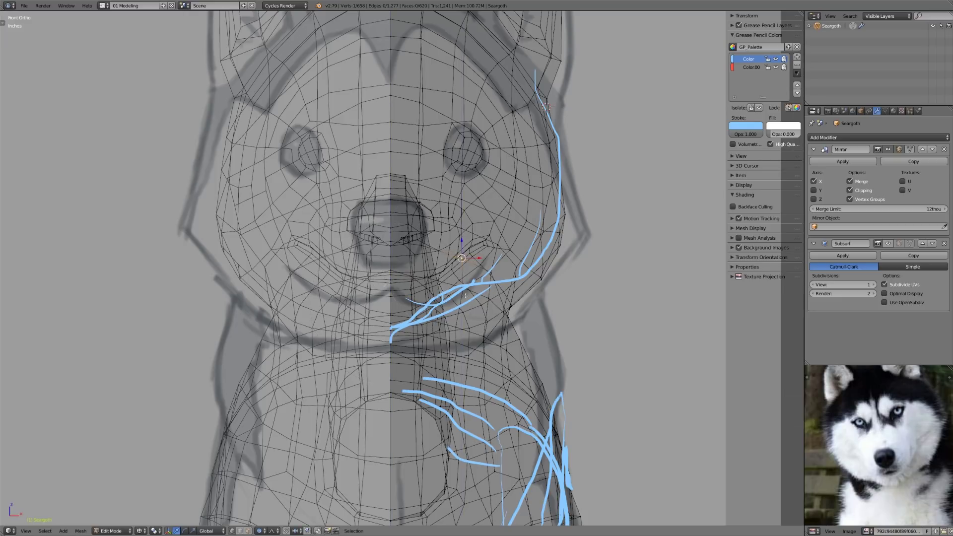
key("z")
right_click(471, 257)
right_click(470, 247, "shift")
left_click_drag(471, 237, 473, 260)
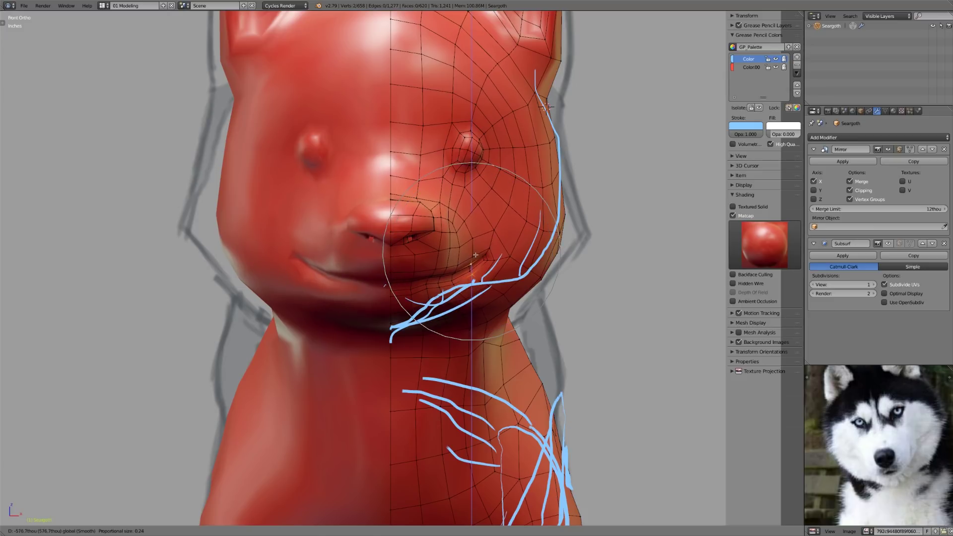
key("z")
key("z")
left_click_drag(472, 263, 415, 274)
- Adjust the lip vertices between the mouth's centre and corner along Z, reducing the proportional size to 0.16
right_click(437, 278)
right_click(435, 273)
left_click(438, 259)
scroll(435, 268, "up", 4)
left_click(448, 278)
right_click(394, 288)
right_click(413, 290)
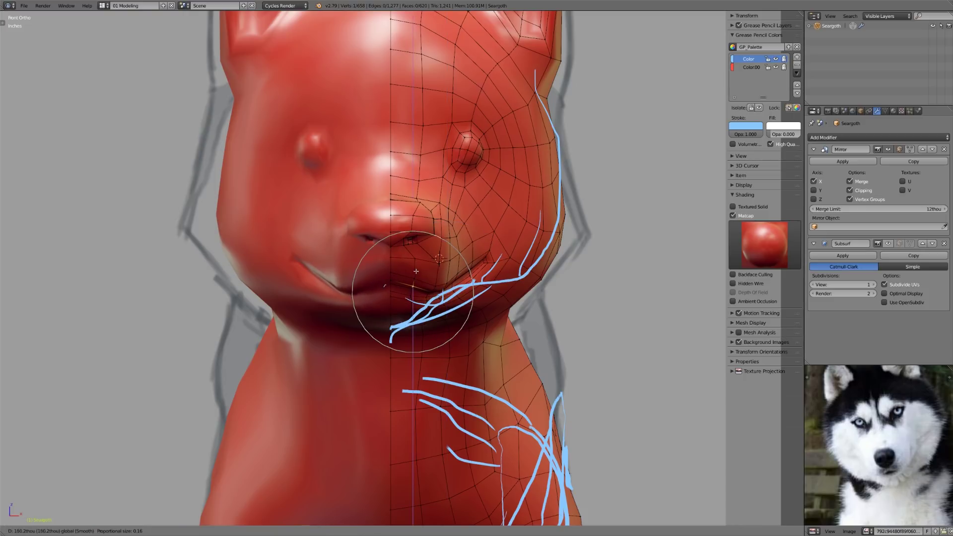
left_click(411, 287)
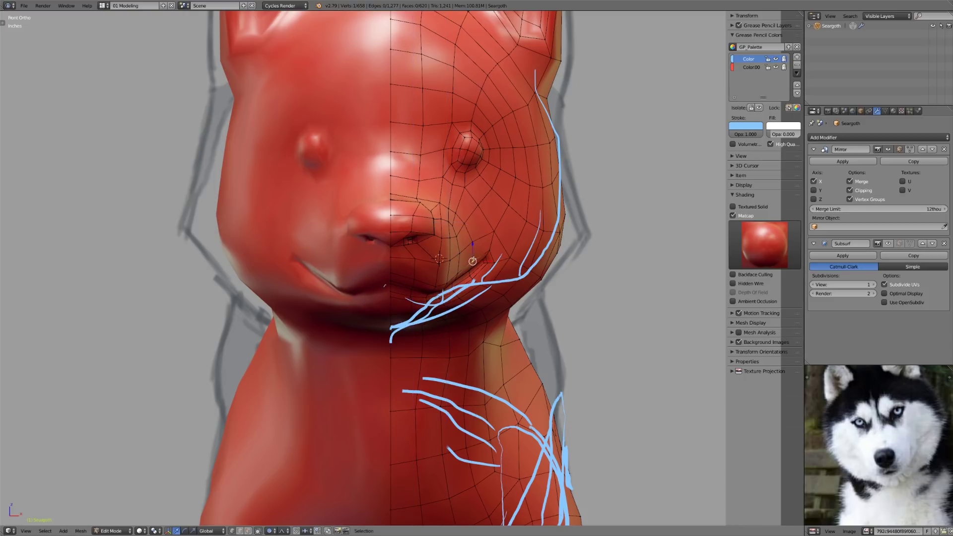
- Fine-tune the lip vertices near the mouth corner along Z with proportional editing, down to size 0.09
key("g")
key("z")
left_click(457, 273)
key("g")
key("z")
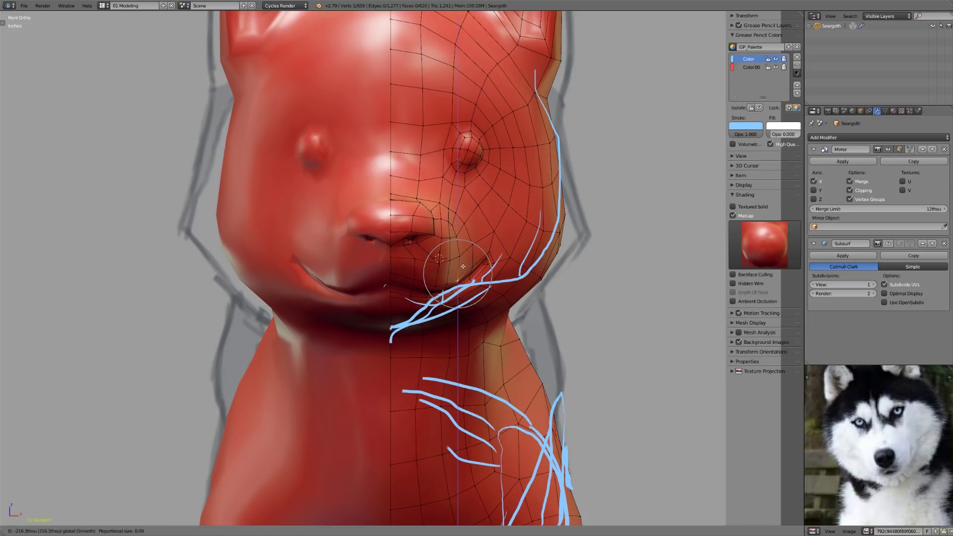
left_click(463, 266)
- Return to Object Mode and erase the Grease Pencil strokes around the dog's jaw and mouth
scroll(462, 266, "down", 5)
middle_click_drag(463, 266, 493, 326)
key("Tab")
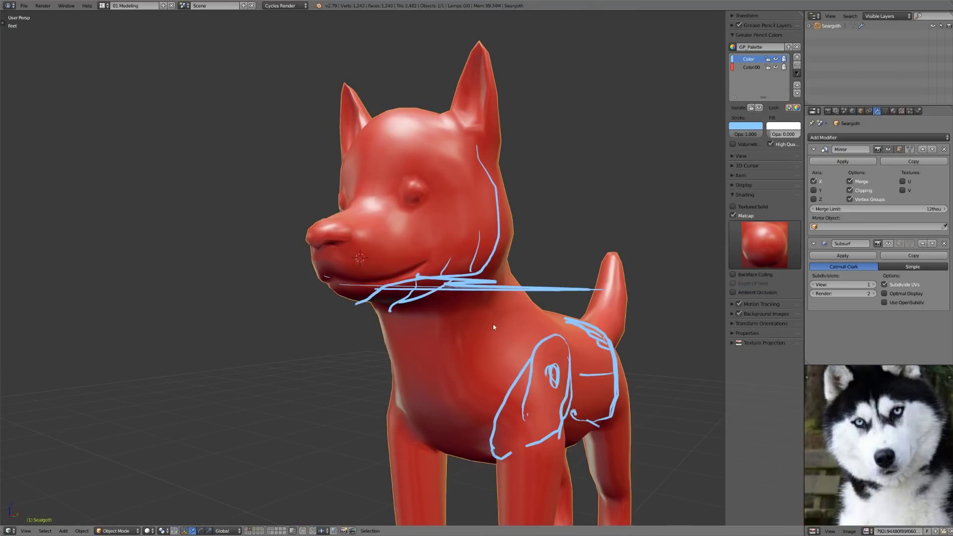
scroll(493, 324, "down", 4)
key("d")
mouse_move(511, 271)
right_mouse_down()
mouse_move(441, 285)
mouse_move(436, 238)
mouse_move(396, 205)
mouse_move(496, 285)
right_mouse_up()
key("Escape")
mouse_move(479, 281)
middle_mouse_down()
mouse_move(560, 279)
mouse_move(522, 275)
mouse_move(491, 297)
middle_mouse_up()
scroll(490, 297, "up", 8)
scroll(485, 307, "down", 3)
mouse_move(485, 308)
middle_mouse_down()
mouse_move(435, 296)
mouse_move(477, 298)
middle_mouse_up()
scroll(477, 298, "up", 2)
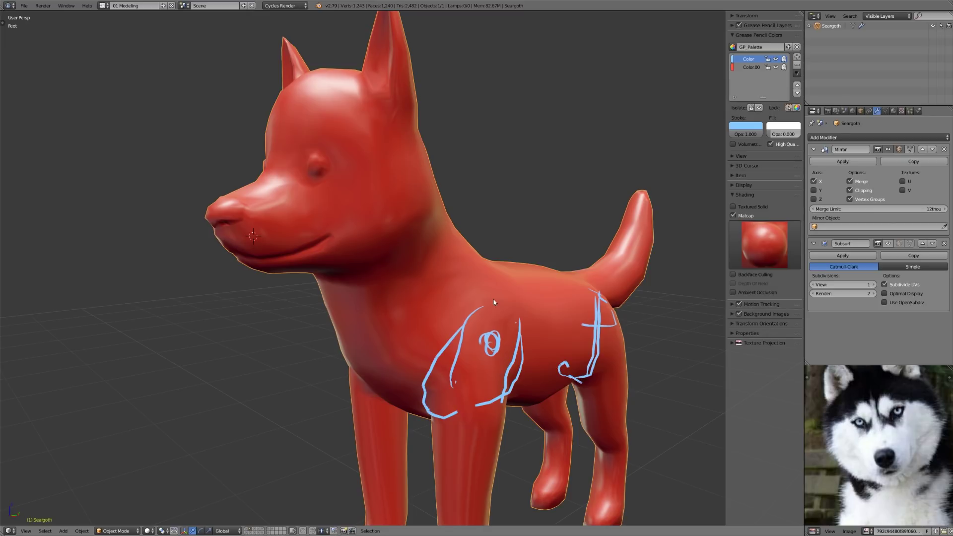
- Erase the remaining Grease Pencil anatomy strokes on the dog's shoulder and hip
middle_click_drag(484, 297, 390, 310)
scroll(494, 309, "down", 3)
mouse_move(394, 296)
right_mouse_down()
mouse_move(424, 280)
mouse_move(589, 302)
mouse_move(552, 262)
mouse_move(467, 346)
mouse_move(480, 371)
right_mouse_up()
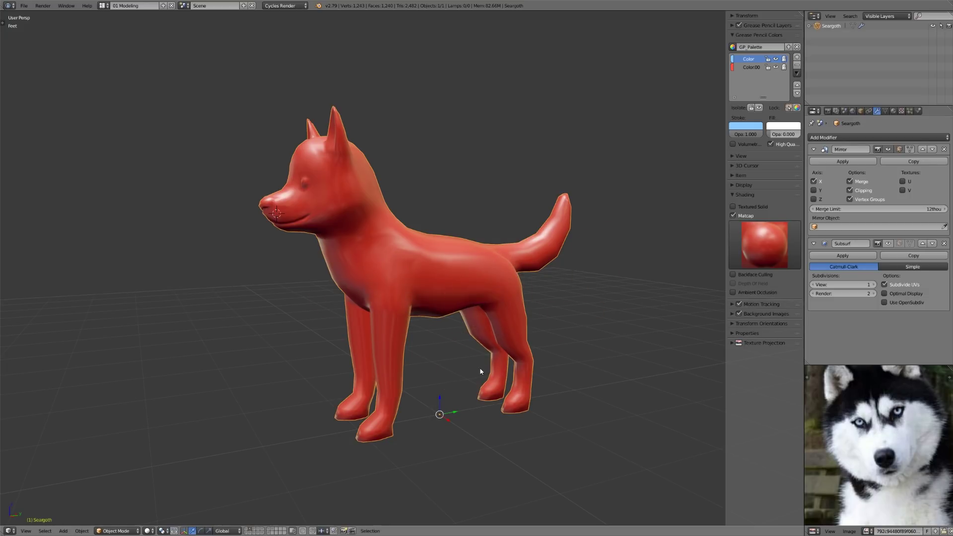
- Compare the reshaped dog with its original copy on the other layer, and display the layer with the third dog
left_click(251, 533)
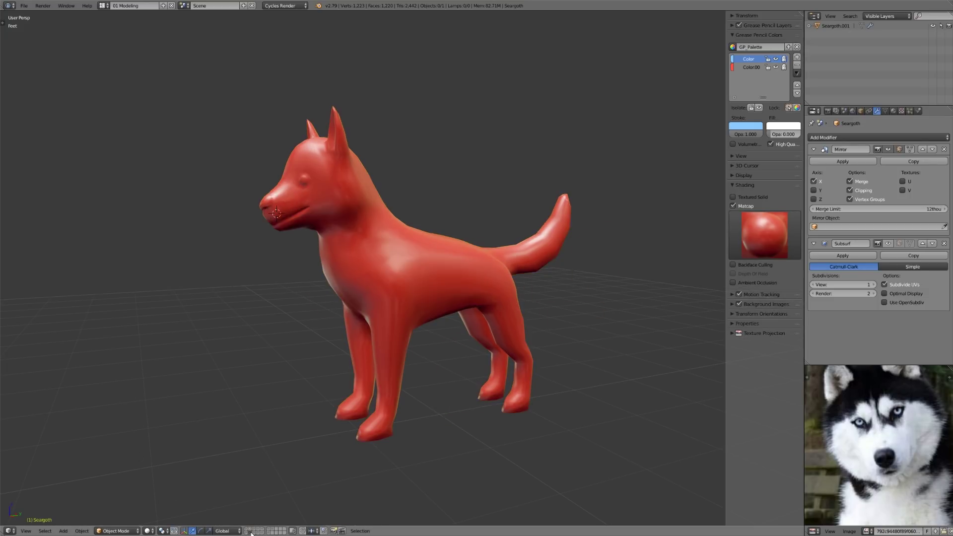
left_click(251, 529)
left_click(251, 533)
left_click(250, 529)
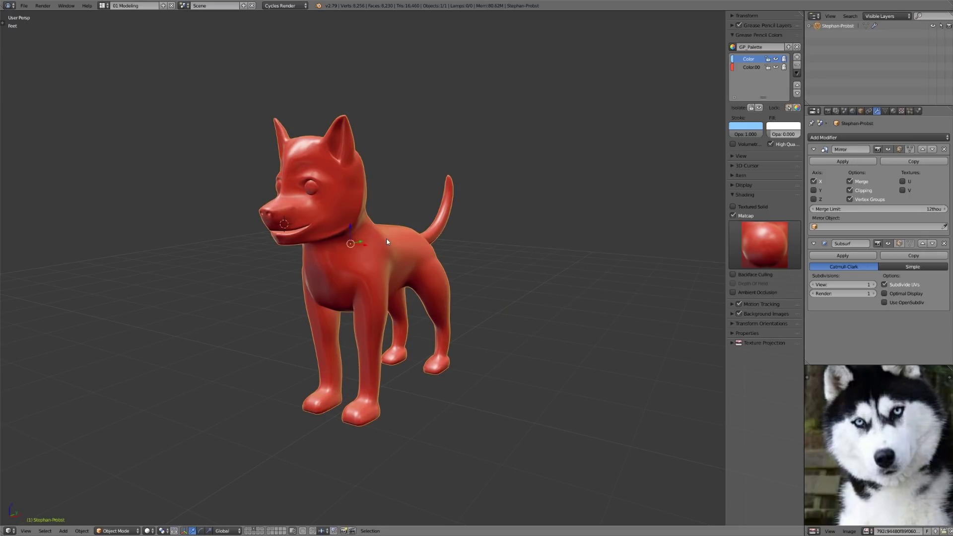
- Enter Edit Mode on the third dog and frame its head and muzzle up close from the side
middle_click_drag(389, 238, 452, 240)
scroll(452, 239, "up", 2)
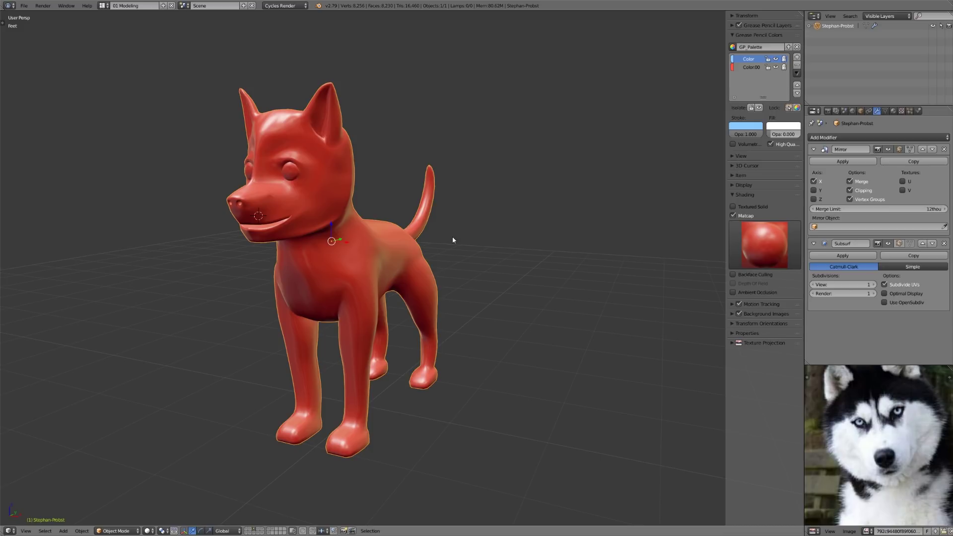
key("Tab")
middle_click_drag(358, 256, 421, 296, "shift")
scroll(422, 296, "up", 3)
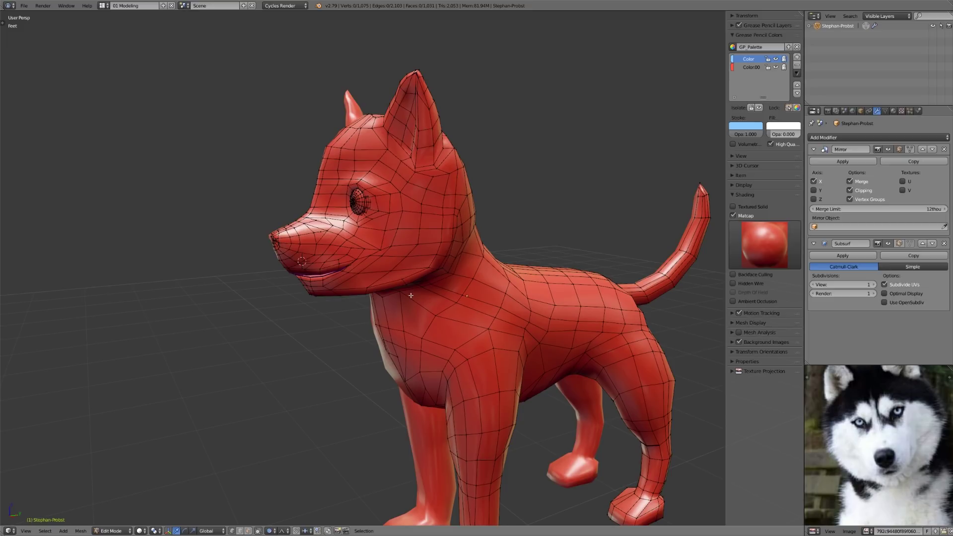
scroll(412, 307, "up", 2)
middle_click_drag(407, 287, 447, 352, "shift")
scroll(446, 350, "up", 2)
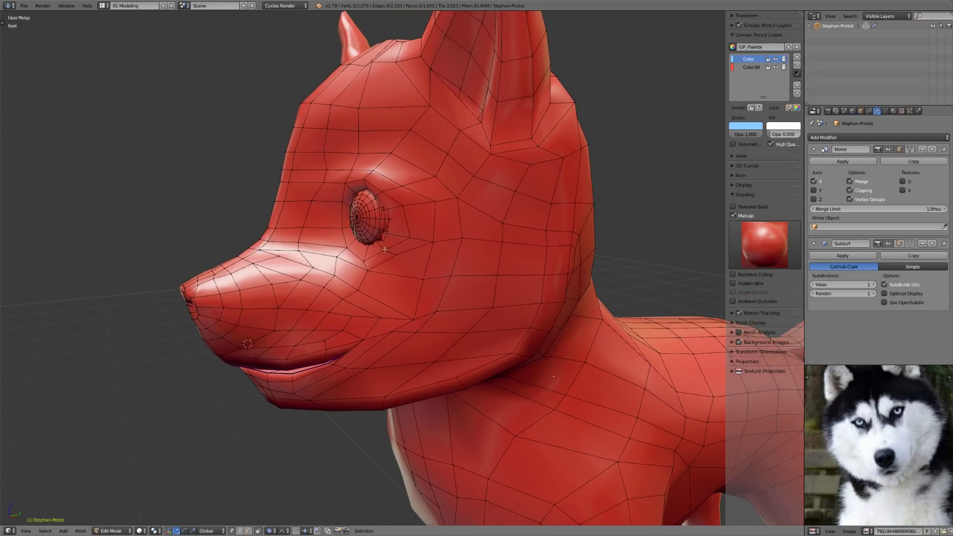
- Preview loop cuts across the third dog's mouth and cheek to examine the edge flow, without adding any
key("ctrl+r")
key("Escape")
middle_click_drag(448, 342, 454, 263)
scroll(453, 263, "up", 1)
key("ctrl+r")
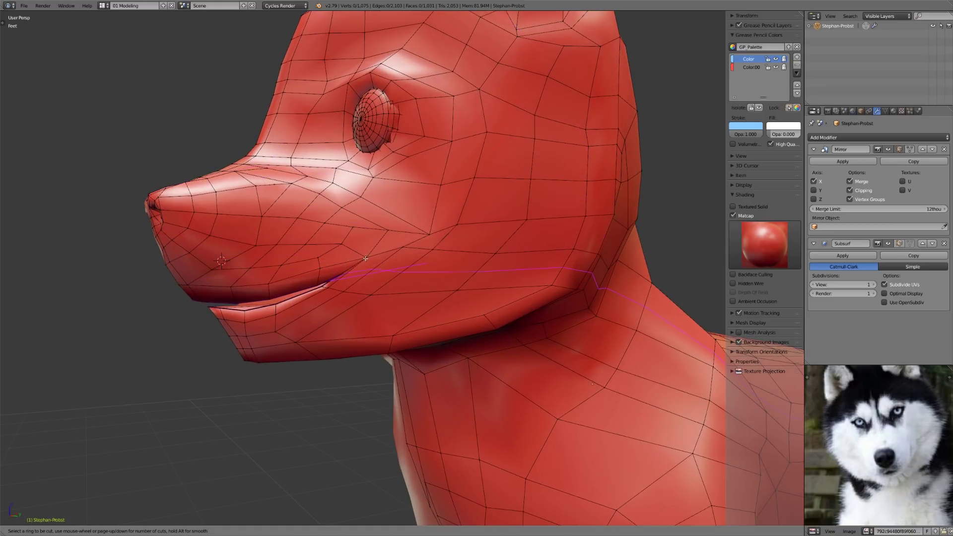
key("Escape")
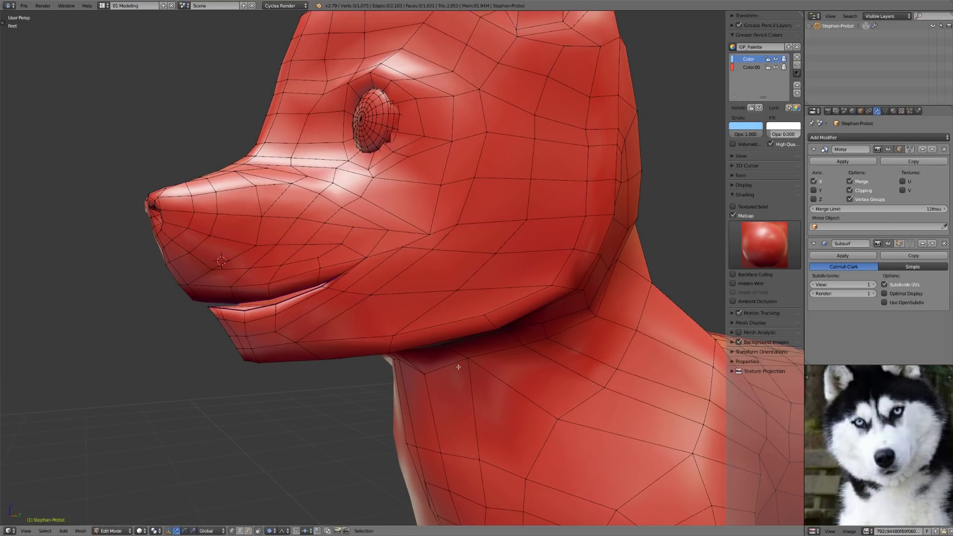
- Sketch Grease Pencil strokes looping around the third dog's mouth and following the jawline up toward the ear
middle_click_drag(318, 309, 317, 311)
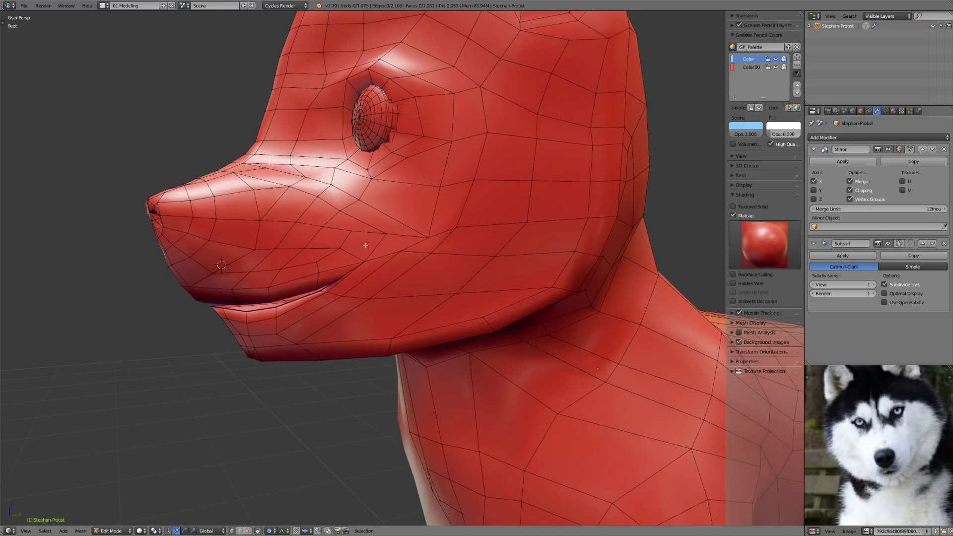
mouse_move(192, 288)
left_mouse_down()
mouse_move(229, 294)
mouse_move(315, 278)
mouse_move(358, 255)
mouse_move(355, 290)
mouse_move(271, 328)
mouse_move(230, 325)
left_mouse_up()
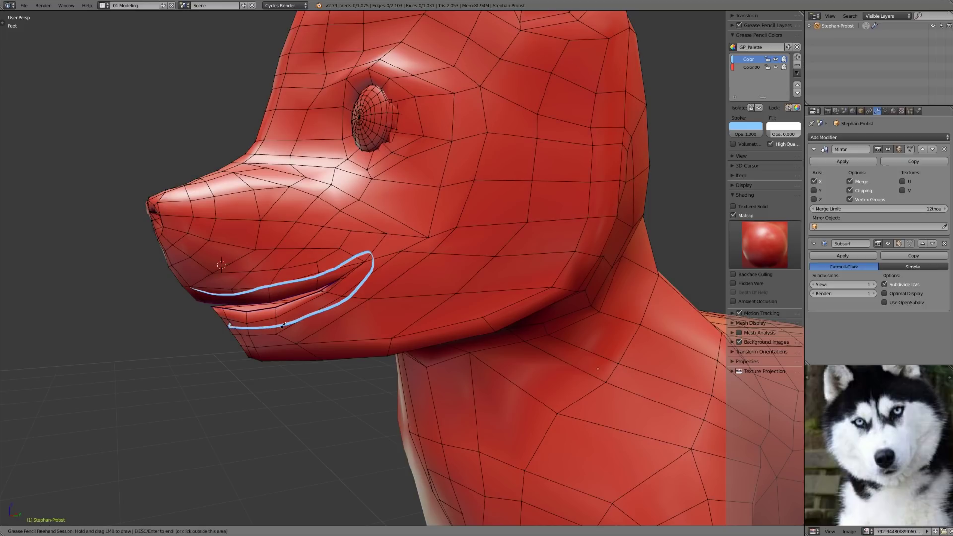
scroll(392, 317, "down", 3)
middle_click_drag(395, 318, 384, 317)
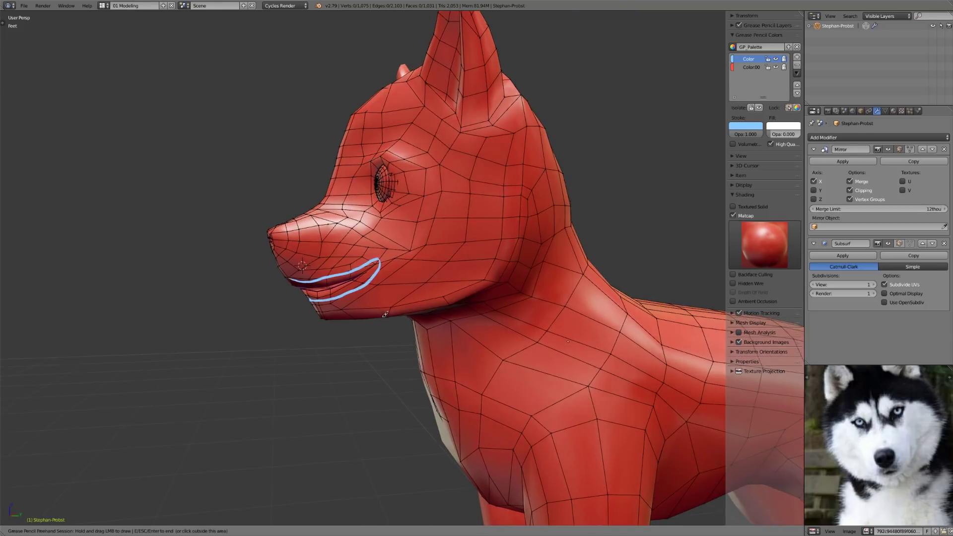
mouse_move(323, 321)
left_mouse_down()
mouse_move(459, 296)
mouse_move(502, 256)
mouse_move(520, 184)
mouse_move(500, 177)
left_mouse_up()
- Compare the third dog's head with the front and side reference drawings in wireframe and solid shading
mouse_move(514, 269)
middle_mouse_down()
mouse_move(476, 290)
mouse_move(520, 334)
mouse_move(542, 329)
mouse_move(528, 366)
mouse_move(529, 317)
middle_mouse_up()
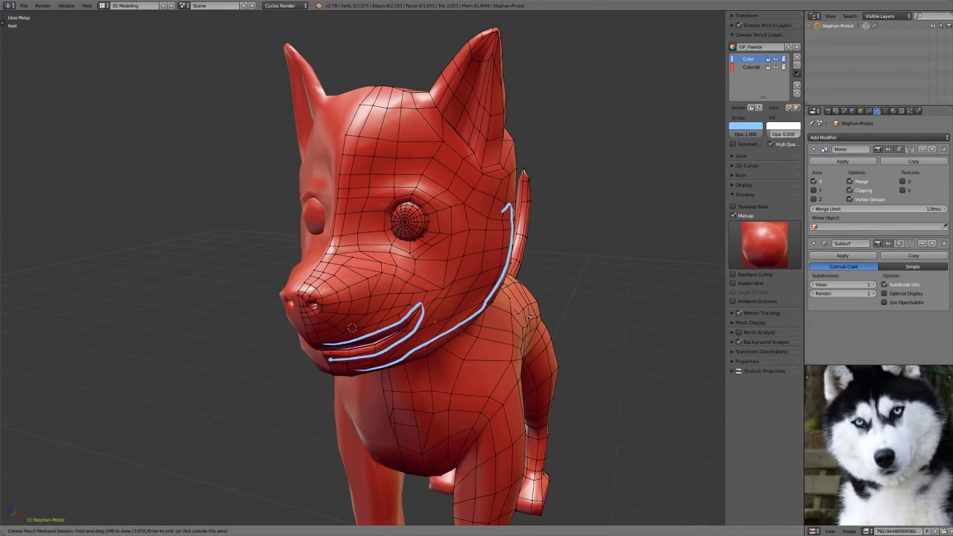
middle_click_drag(529, 317, 543, 324)
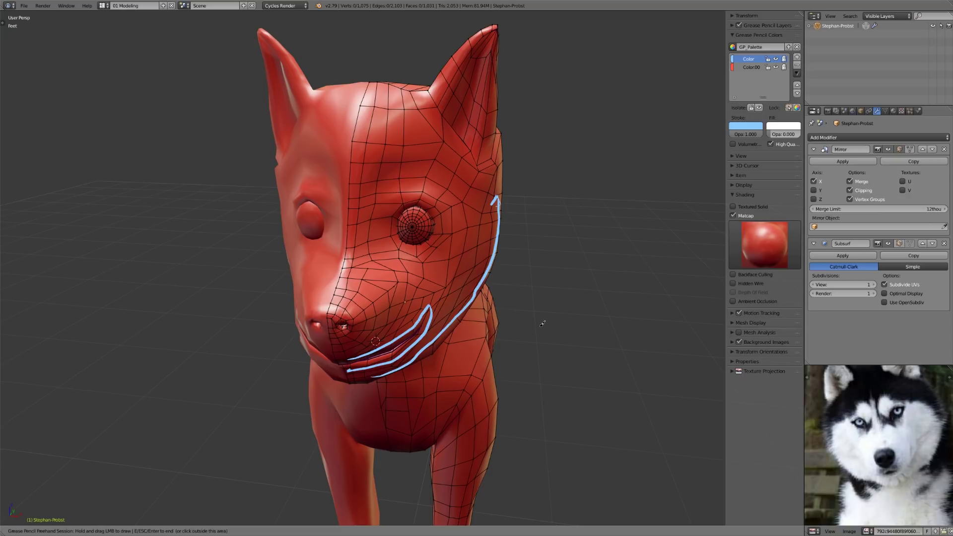
key("KP_1")
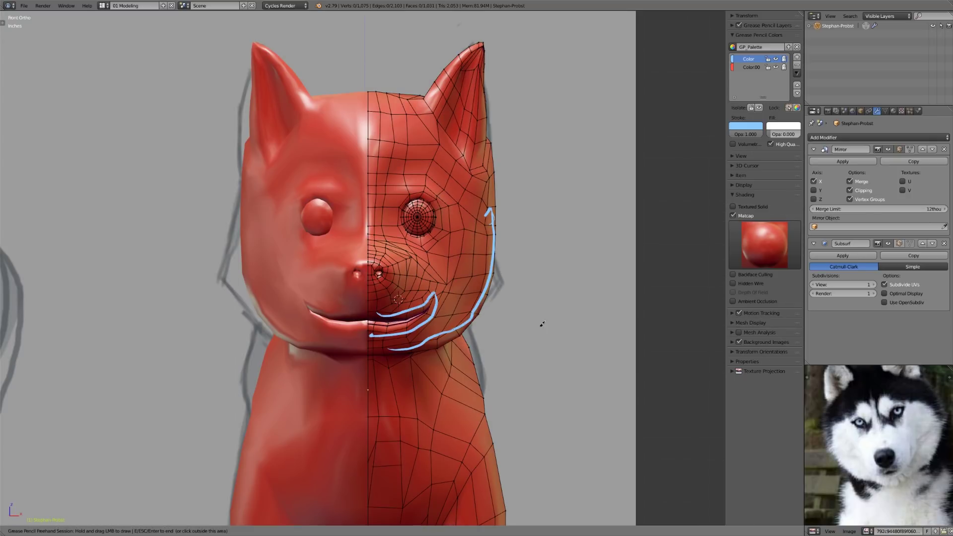
key("Escape")
key("z")
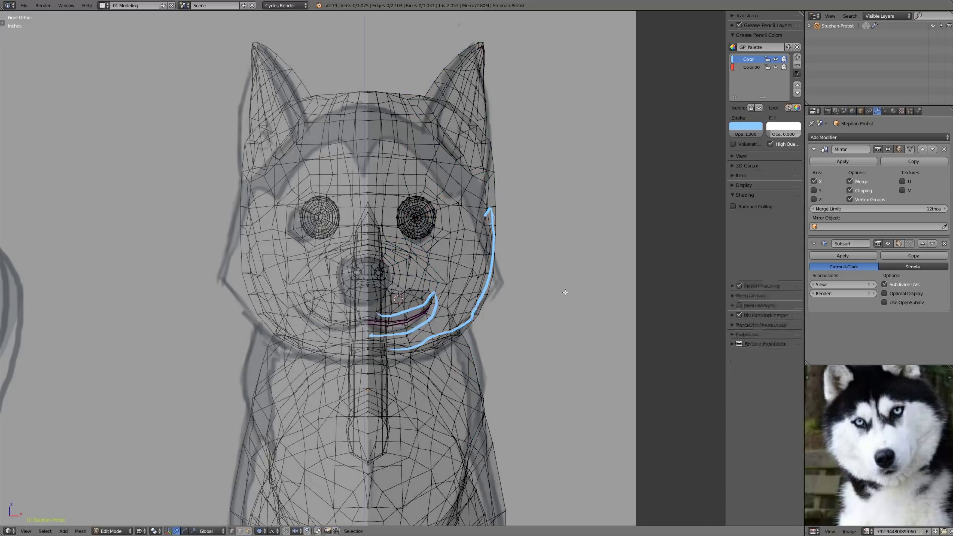
key("z")
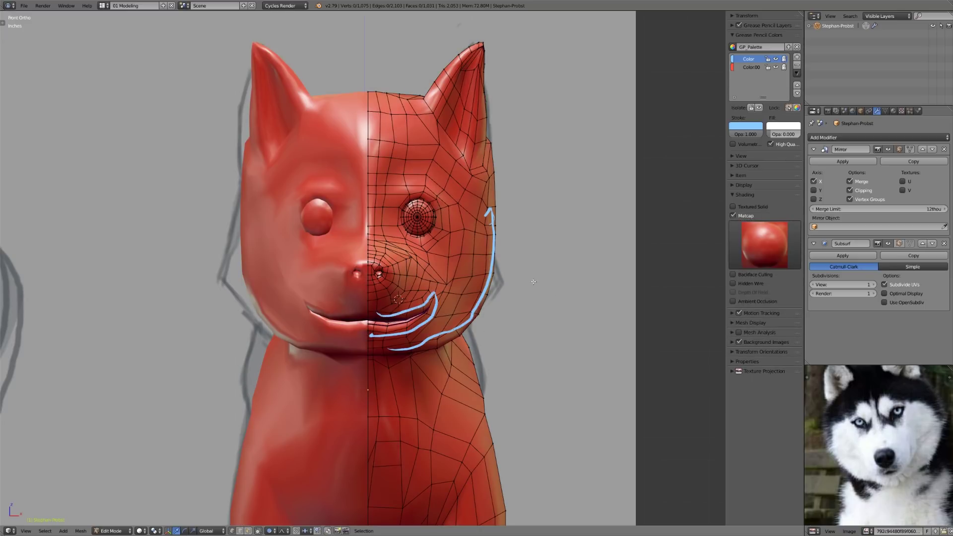
key("KP_3")
key("z")
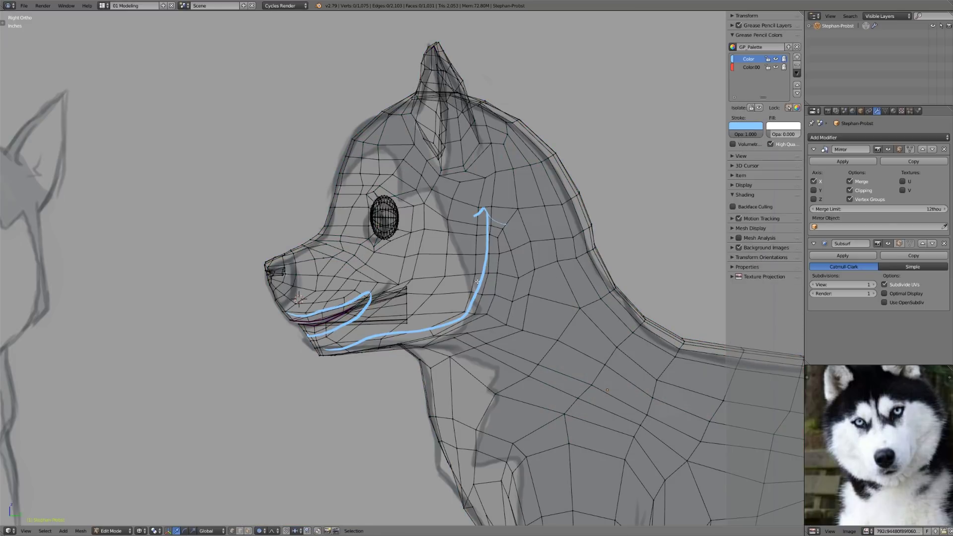
key("z")
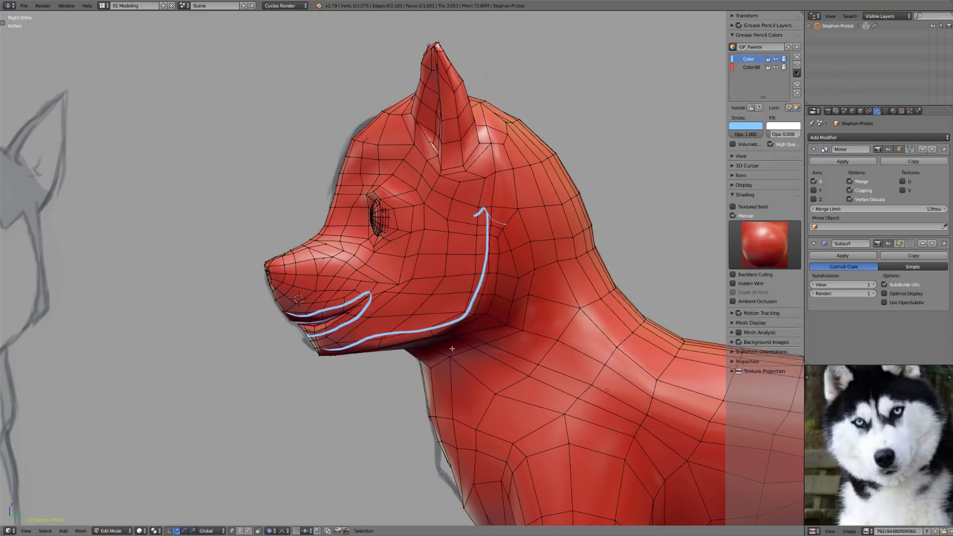
scroll(452, 348, "down", 4)
middle_click_drag(452, 348, 501, 314)
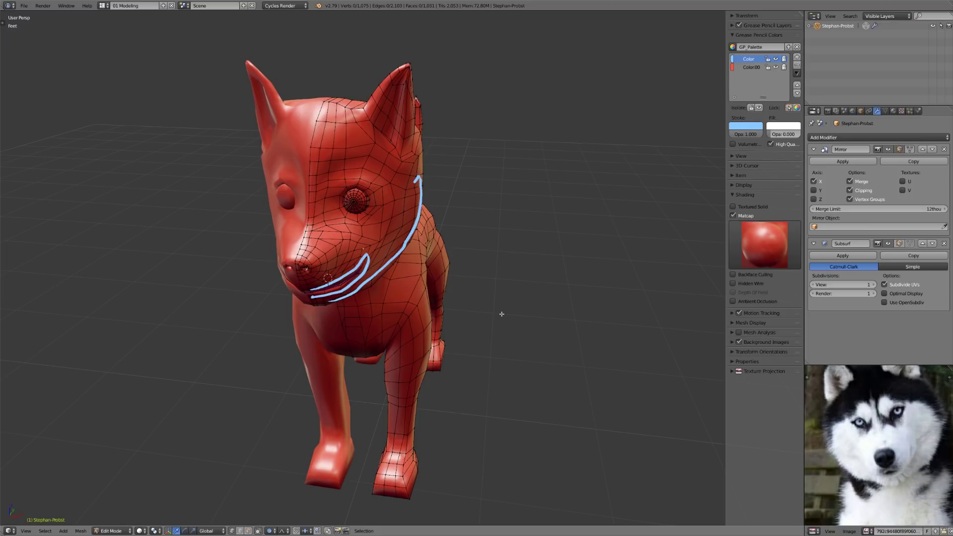
middle_click_drag(427, 295, 359, 281)
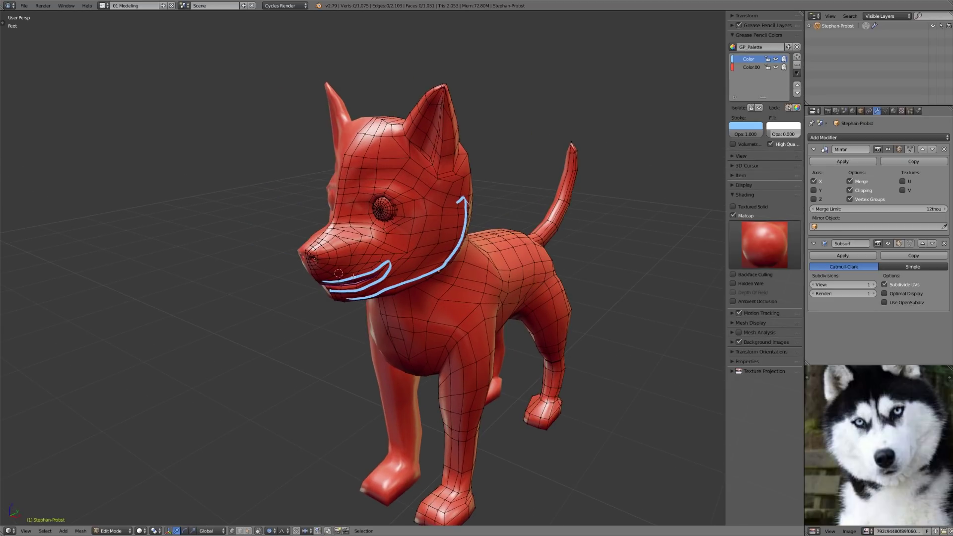
- Preview a loop cut running from the head across the flank to the hind leg, without adding it
scroll(354, 276, "up", 1)
middle_click_drag(339, 282, 496, 253)
key("ctrl+r")
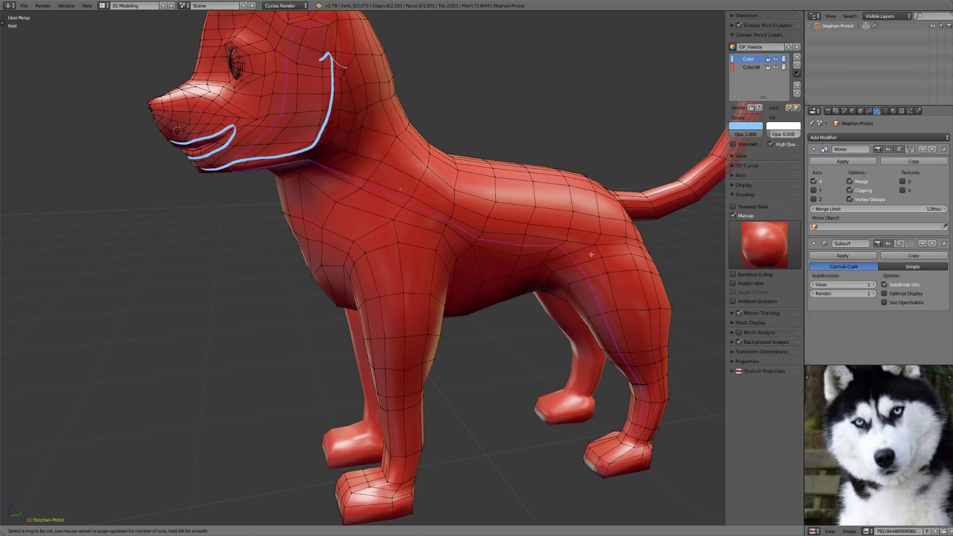
key("Escape")
middle_click_drag(572, 296, 589, 256)
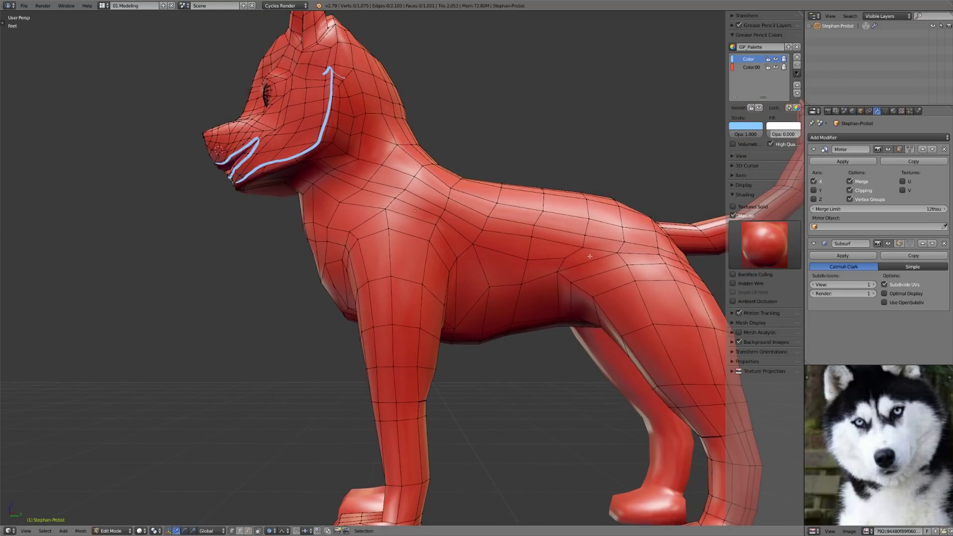
- Move the flank vertices in front of the hip forward toward the shoulder with proportional editing
right_click(554, 250)
scroll(577, 277, "down", 1)
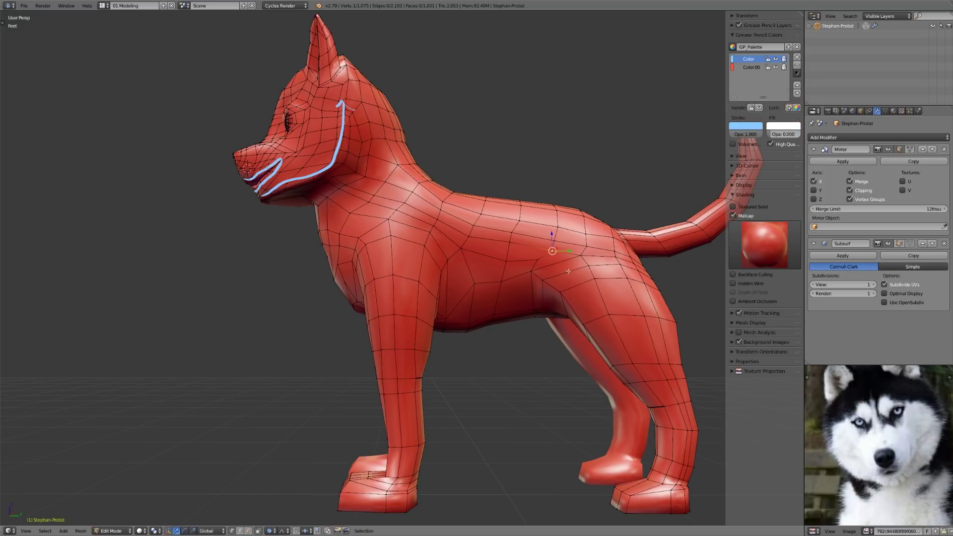
key("g")
scroll(585, 258, "down", 3)
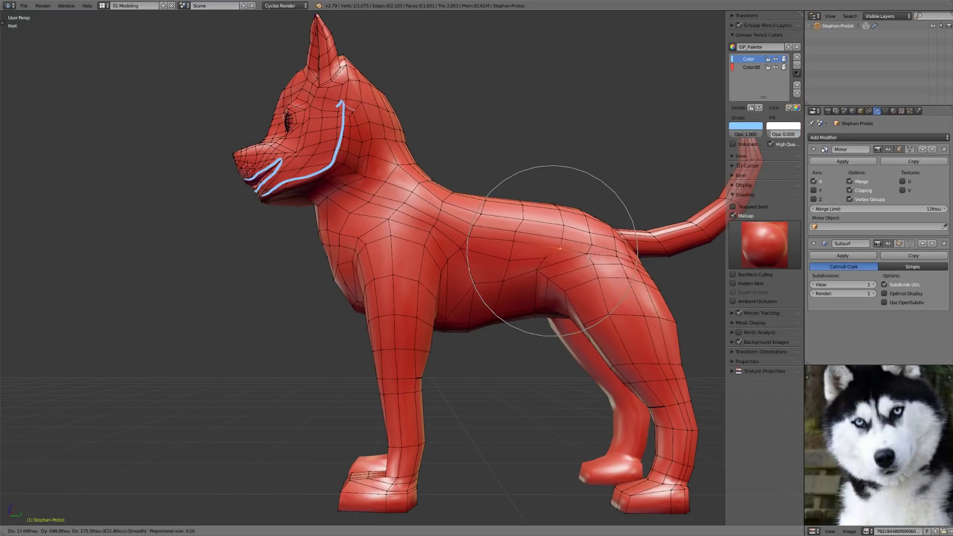
scroll(578, 250, "up", 1)
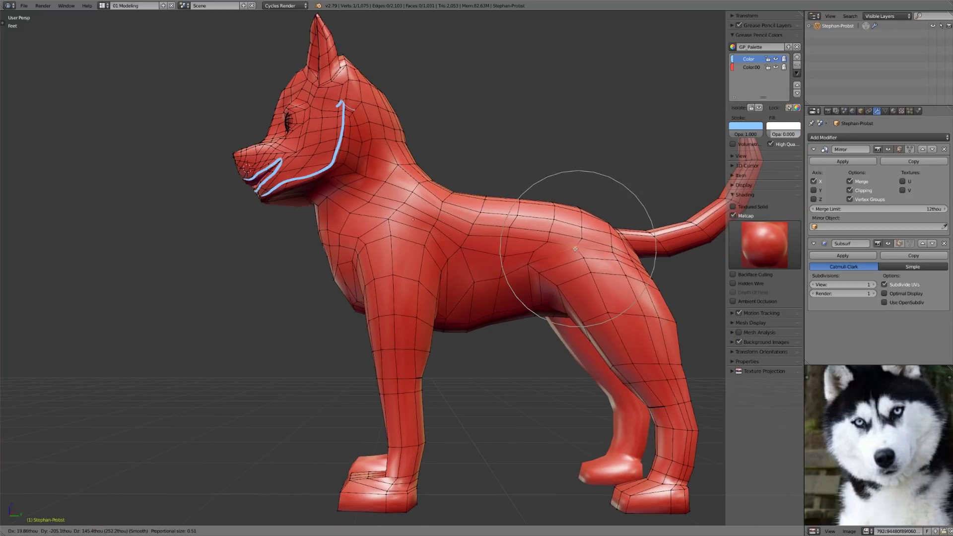
left_click(464, 246)
- Replace the husky photo in the image viewer with the dog turnaround drawing and frame its side view
middle_click_drag(464, 246, 526, 313)
middle_click_drag(479, 229, 480, 238)
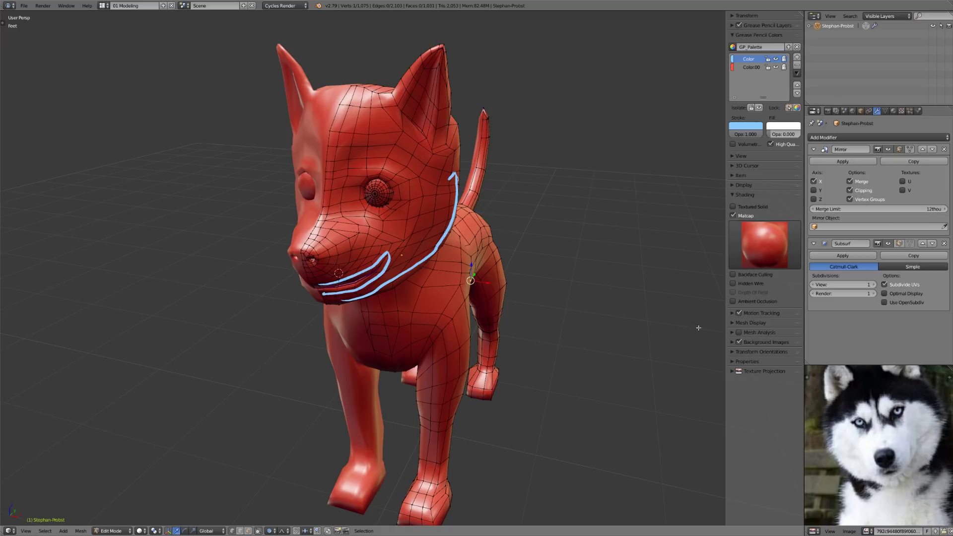
mouse_move(523, 313)
middle_mouse_down()
mouse_move(464, 299)
mouse_move(464, 289)
mouse_move(526, 307)
middle_mouse_up()
left_click(869, 530)
left_click(824, 456)
scroll(877, 459, "down", 4)
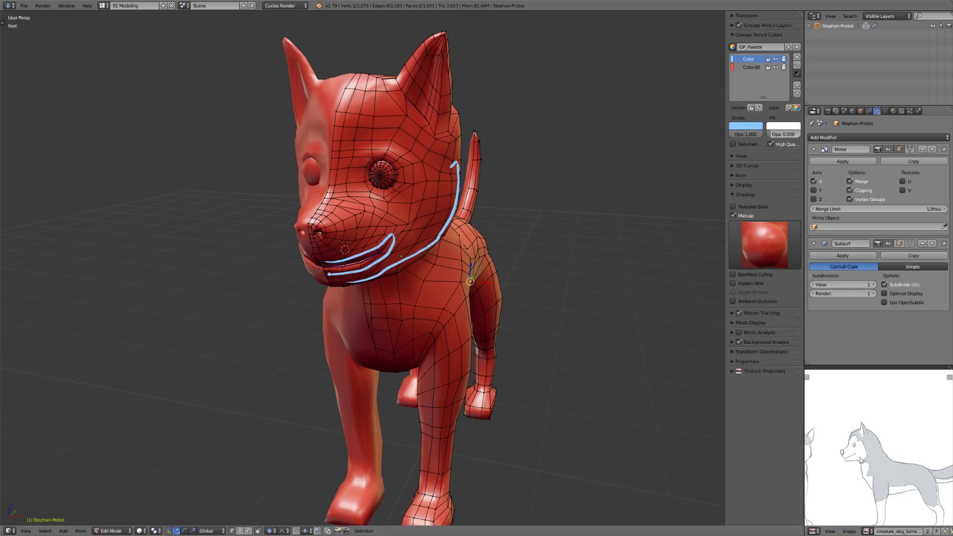
middle_click_drag(877, 459, 890, 457)
- Try sketching Grease Pencil guides for the muzzle bridge and the head's side contour from the top view
middle_click_drag(428, 226, 482, 323)
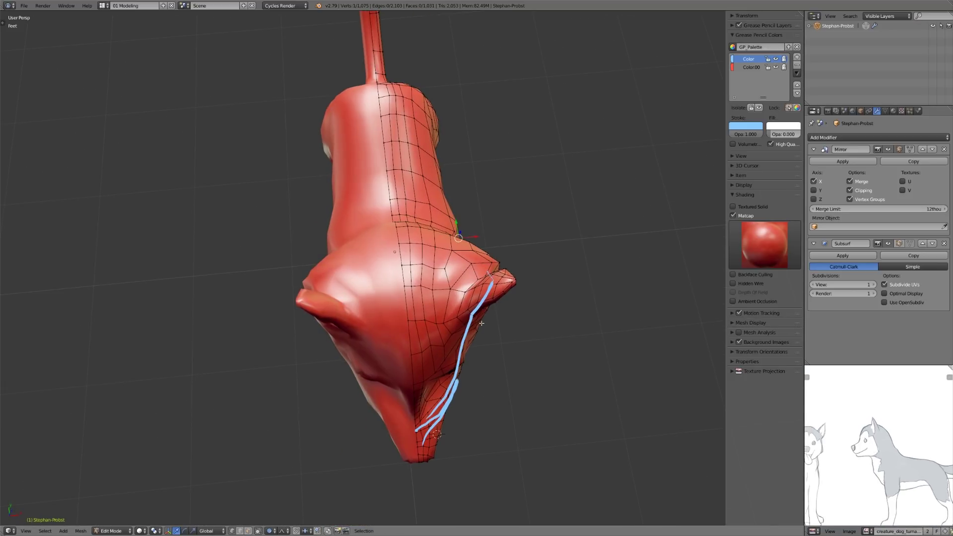
middle_click_drag(539, 465, 513, 422)
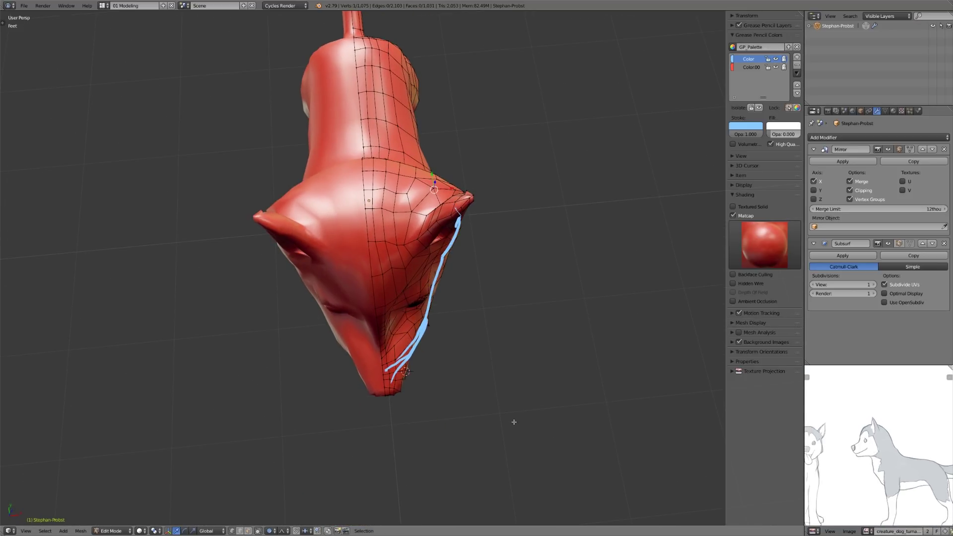
key("KP_1")
key("KP_7")
scroll(464, 365, "up", 5)
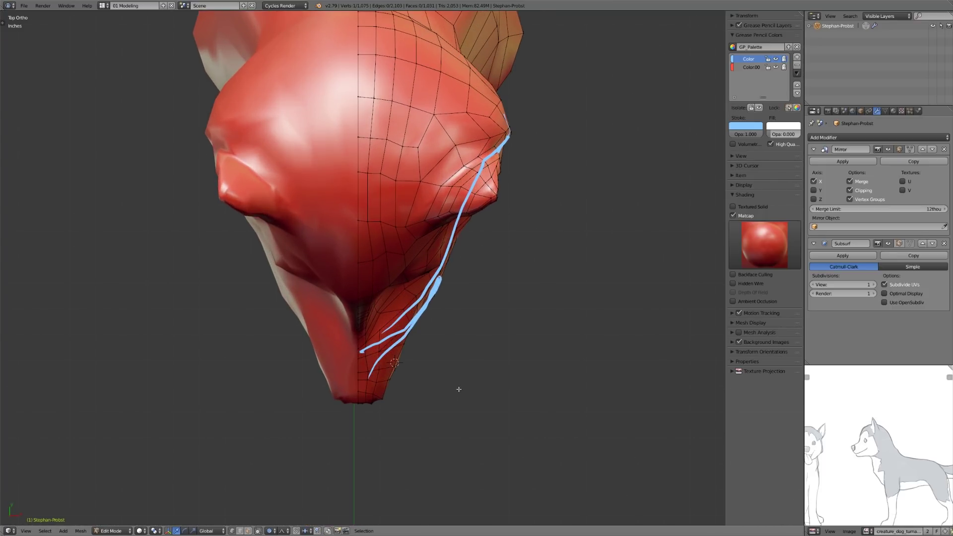
left_click_drag(371, 299, 366, 336)
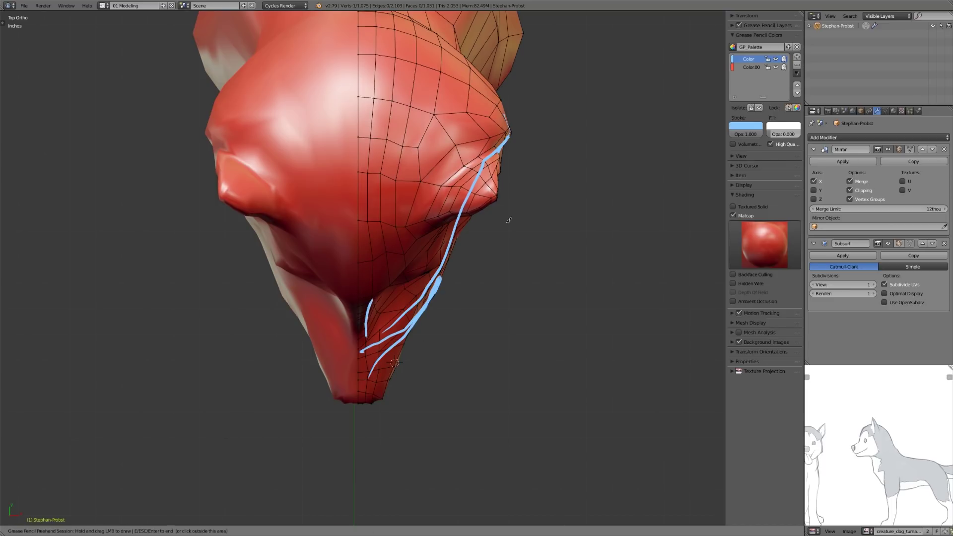
left_click_drag(531, 142, 386, 427)
- Shift the eye region forward with proportional editing to match the side reference drawing in wireframe
middle_click_drag(477, 208, 387, 199)
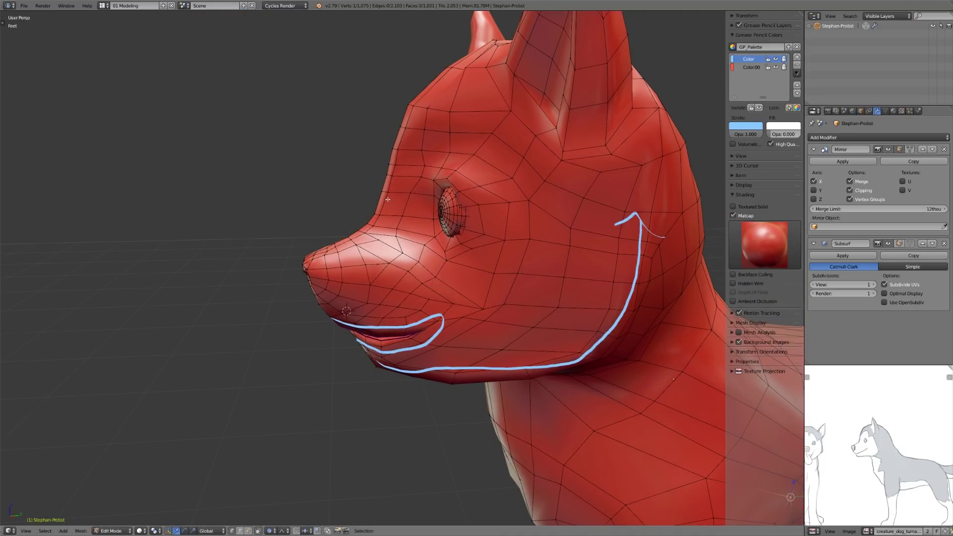
key("KP_3")
key("z")
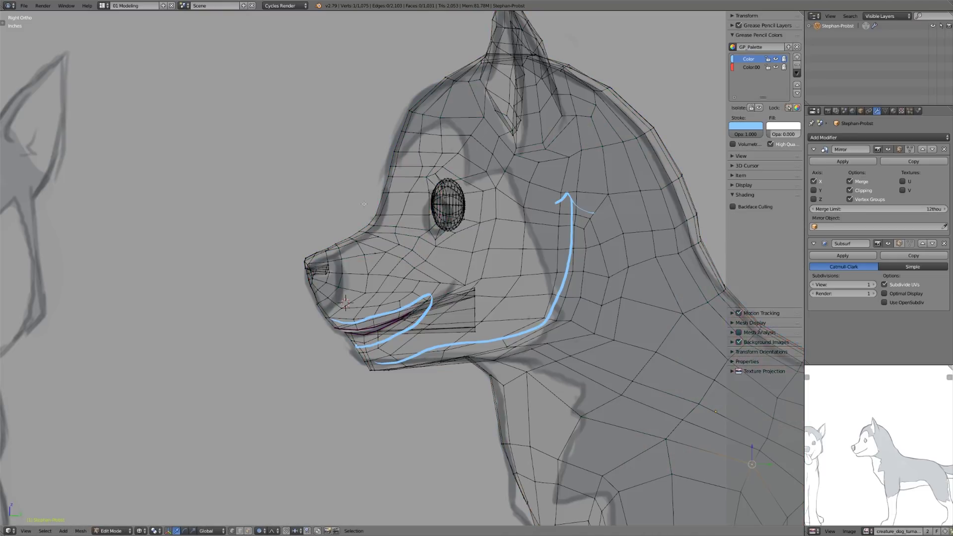
right_click(435, 165)
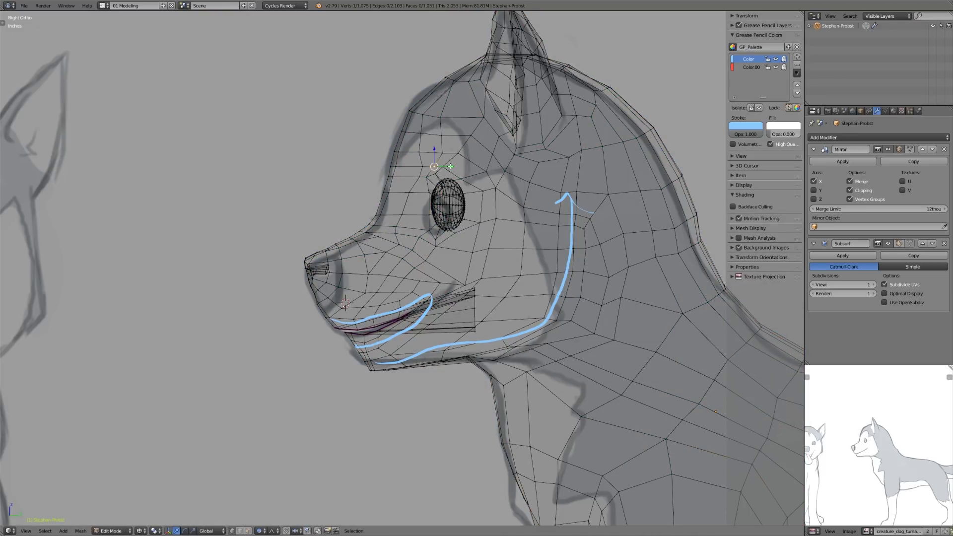
right_click(465, 175, "ctrl")
key("g")
scroll(469, 184, "up", 6)
left_click(463, 184)
- Reposition the vertices behind and below the eye in the side view with solid shading and proportional editing
right_click(486, 188)
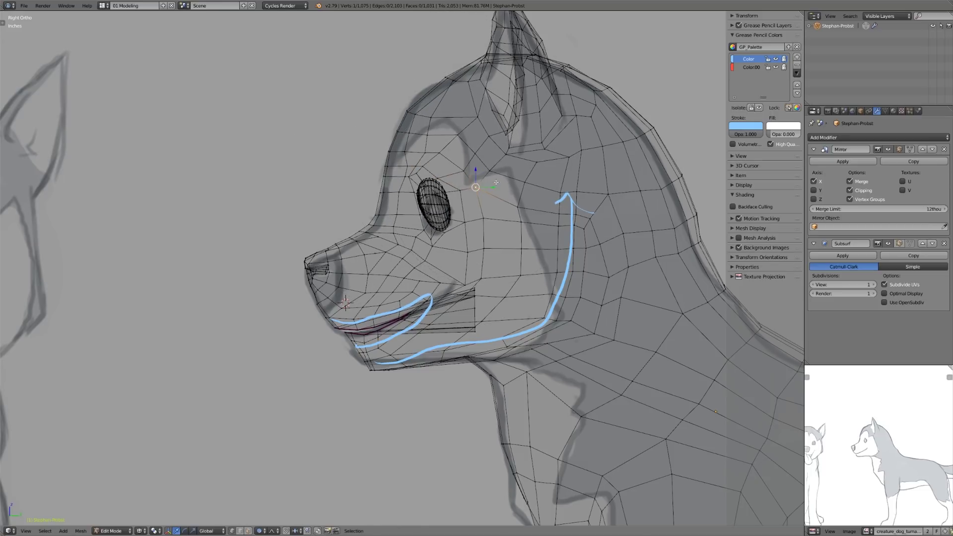
key("z")
right_click(479, 219)
key("g")
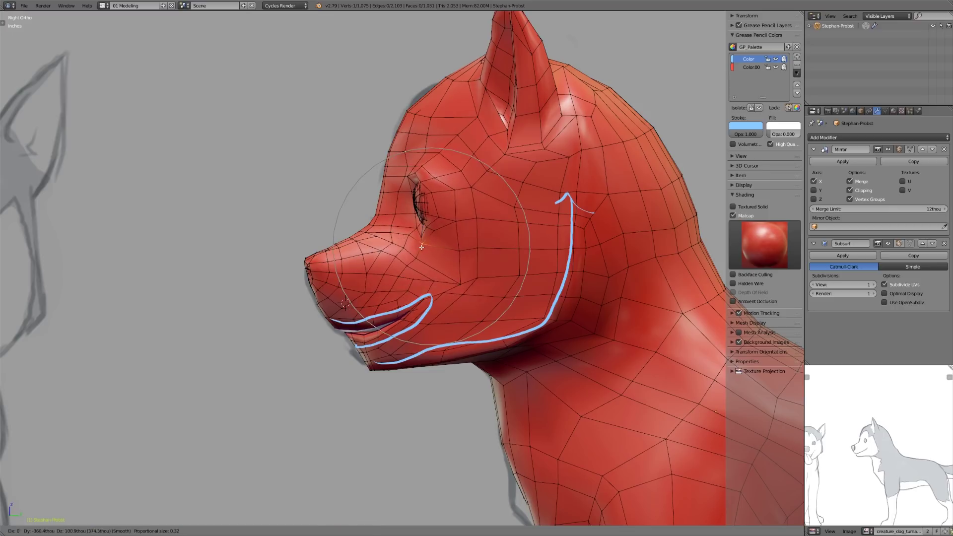
scroll(456, 276, "up", 5)
left_click(450, 274)
right_click(454, 221)
key("g")
left_click(449, 221)
- Adjust the vertices at the front of the eye socket and on the brow above it in side view
right_click(395, 220)
key("g")
left_click(404, 180)
right_click(405, 168)
key("g")
left_click(403, 168)
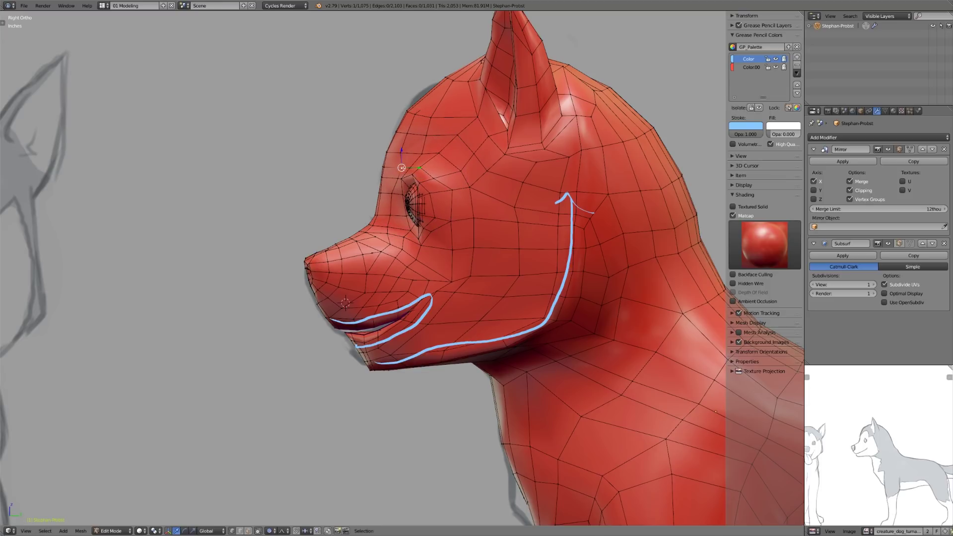
- Select vertices around the outer brow and move them outward and forward in the top view
key("KP_7")
middle_click_drag(443, 228, 417, 167)
right_click(459, 176)
right_click(498, 183, "shift")
right_click(498, 183, "shift")
key("KP_7")
key("g")
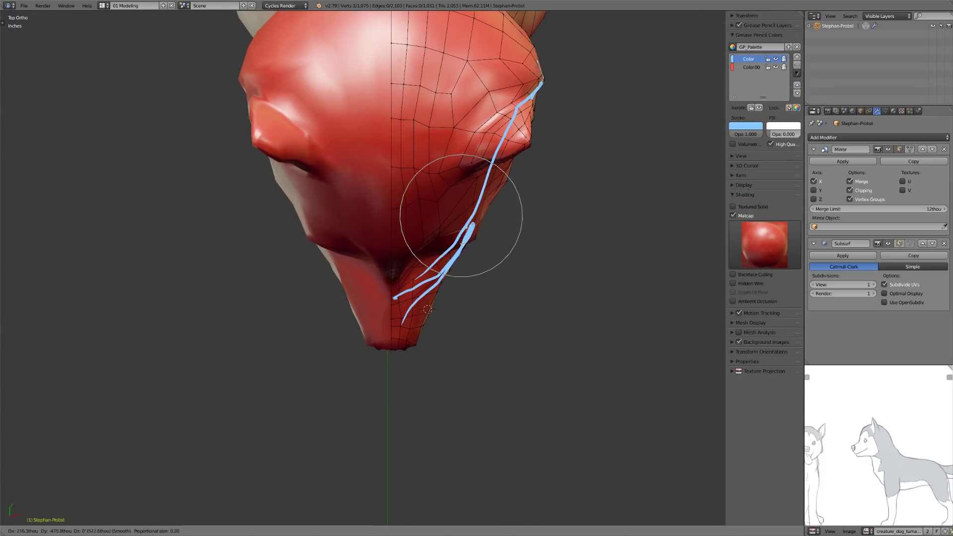
left_click(466, 230)
- Fine-tune two vertices on the inner brow from the top view with proportional editing
right_click(441, 225)
key("g")
left_click(440, 228)
right_click(440, 200)
key("g")
left_click(441, 200)
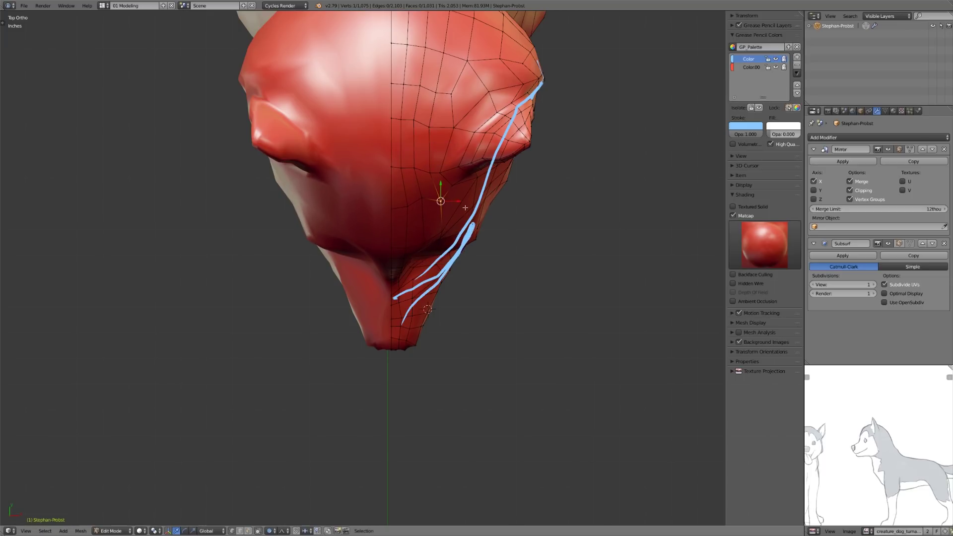
- Reshape the outer eye socket and temple contour from the top view with proportional moves
right_click(457, 222)
key("g")
left_click(459, 188)
key("g")
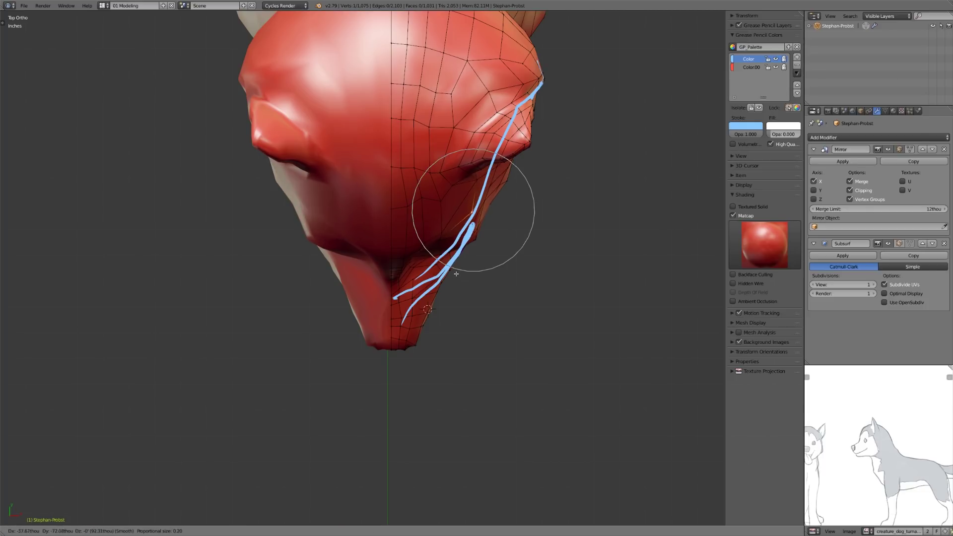
left_click(457, 274)
key("g")
left_click(453, 208)
- Nudge the vertices between the forehead's centre and the eye slightly forward in the top view
right_click(436, 199)
key("g")
left_click(443, 204)
right_click(427, 203)
key("g")
left_click(429, 209)
- Adjust the width of the brow and forehead beside the eye by moving their vertices along the X axis
mouse_move(489, 262)
middle_mouse_down()
mouse_move(458, 235)
mouse_move(422, 228)
middle_mouse_up()
key("g")
key("x")
left_click(418, 227)
right_click(408, 192)
key("g")
key("x")
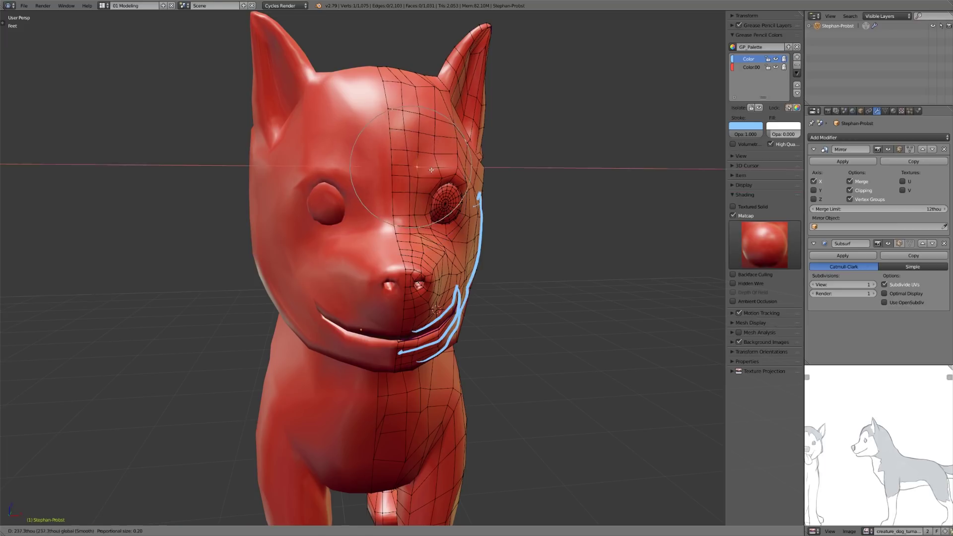
left_click(432, 169)
- Adjust the width of the cheek below the eye by moving its vertices along the X axis with proportional editing
middle_click_drag(432, 170, 409, 204)
right_click(413, 264)
key("g")
key("x")
left_click(449, 259)
left_click(486, 253)
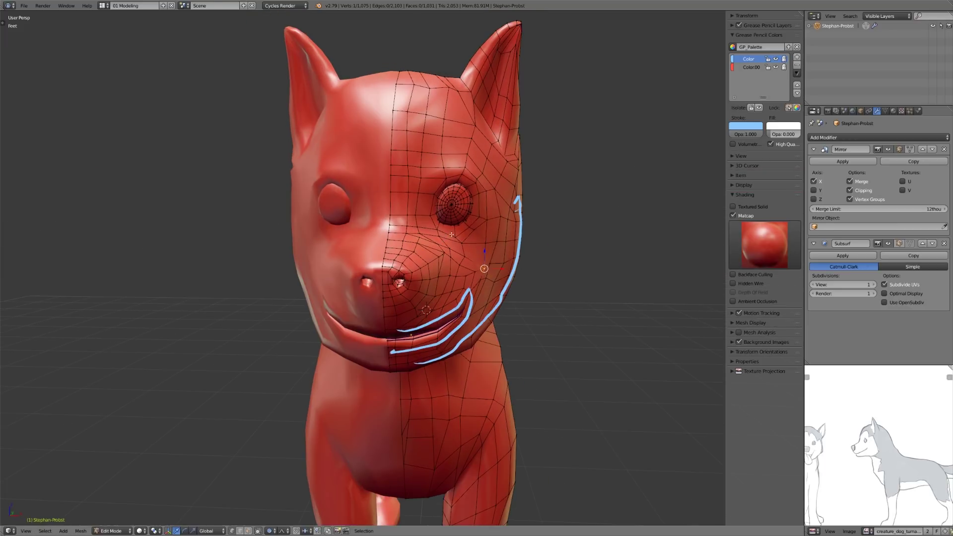
key("KP_3")
key("g")
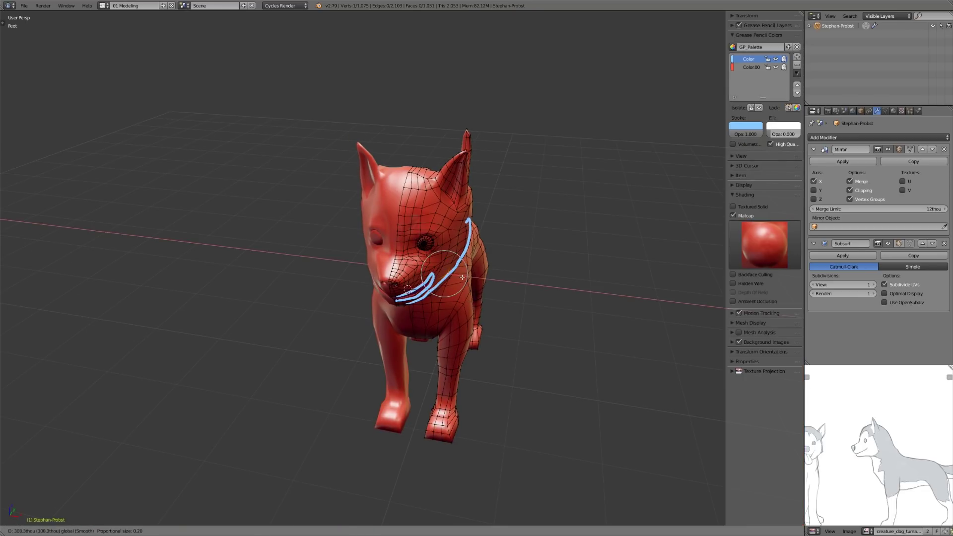
left_click(462, 277)
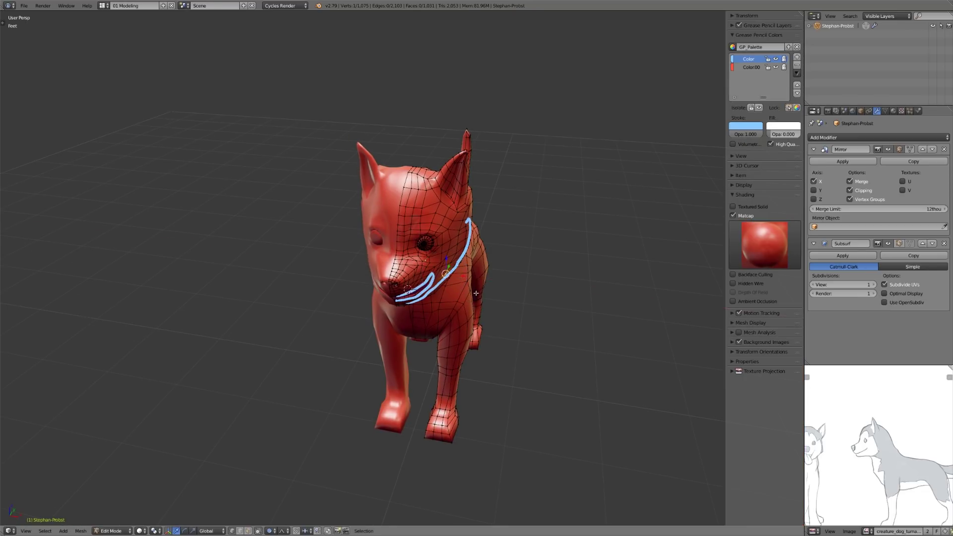
- Move the vertices at the side of the mouth along the X axis while viewing the head from below
middle_click_drag(462, 276, 487, 221)
scroll(486, 222, "up", 5)
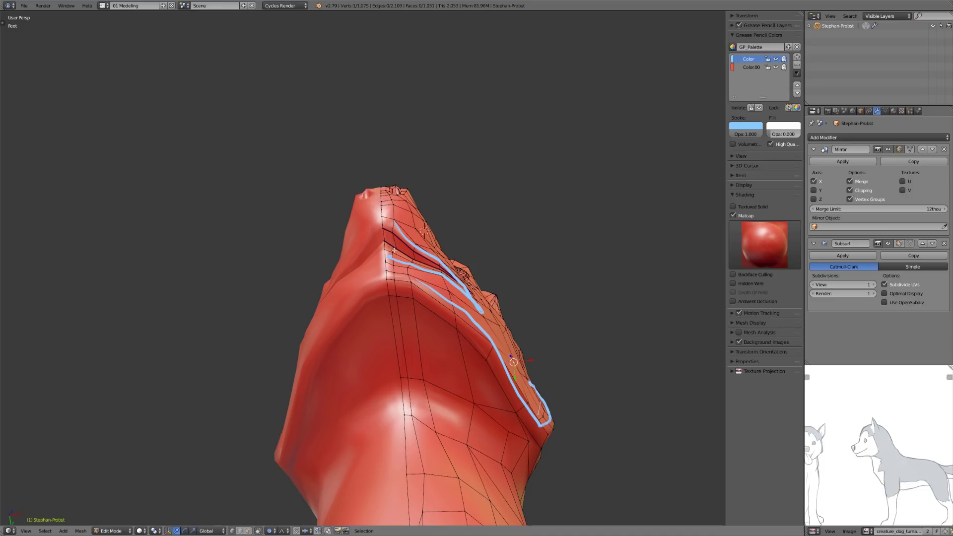
key("g")
key("x")
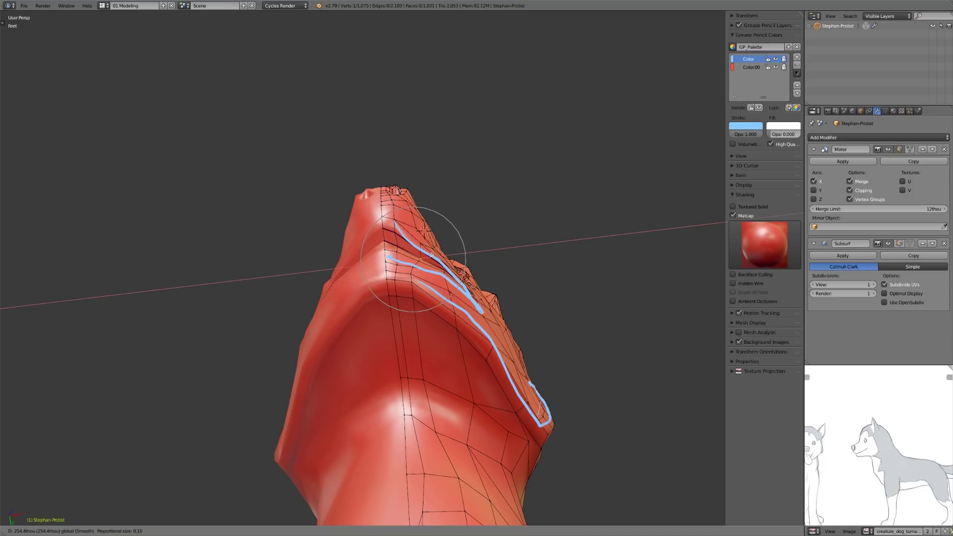
left_click(429, 255)
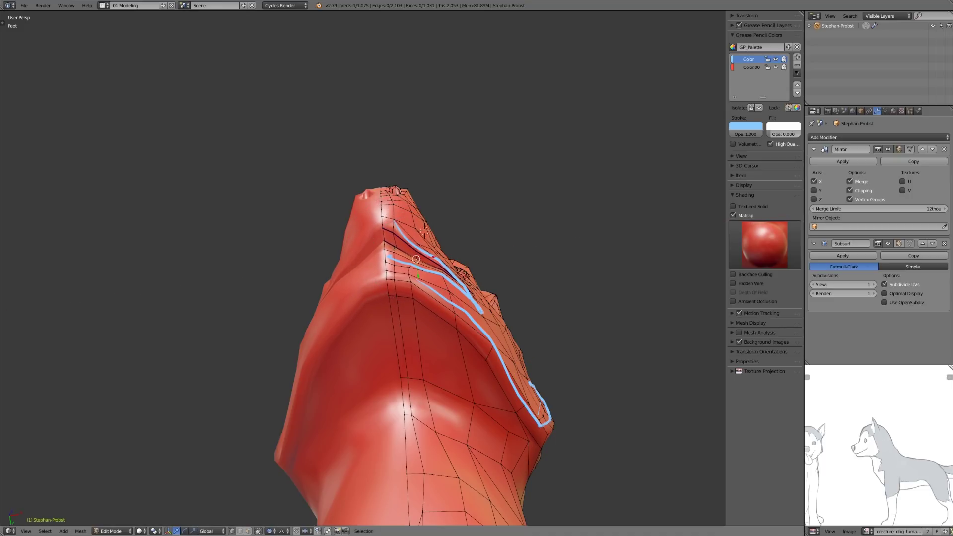
- Change the proportional editing mode and reshape the side of the mouth from below with free proportional moves
left_click(271, 530)
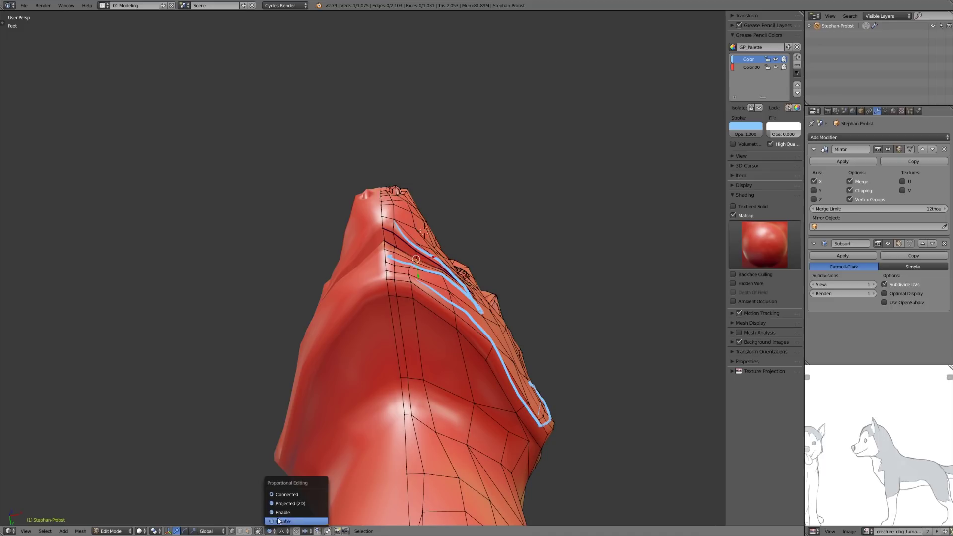
left_click(295, 499)
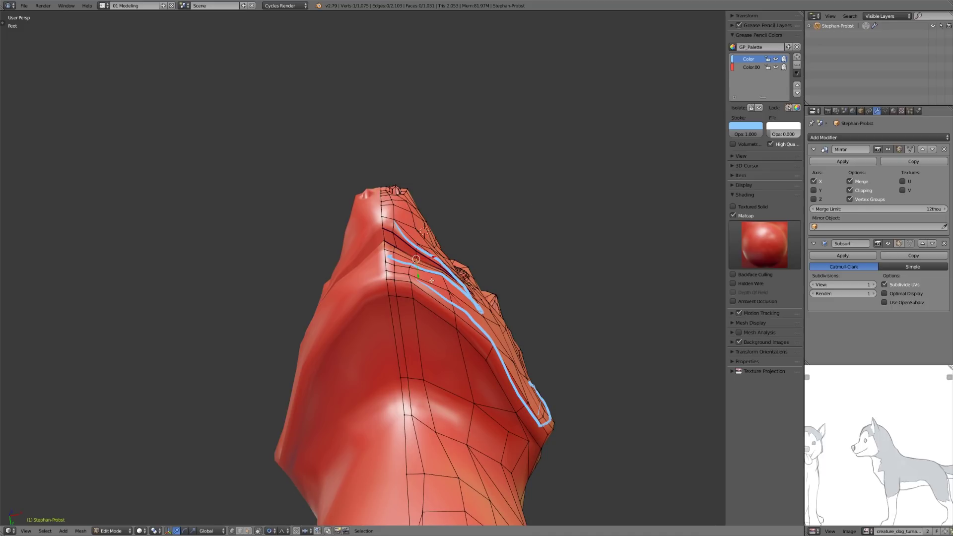
key("g")
left_click(433, 268)
mouse_move(431, 250)
middle_mouse_down()
mouse_move(420, 330)
mouse_move(428, 251)
mouse_move(448, 256)
middle_mouse_up()
key("g")
left_click(441, 244)
- Reshape the lower jaw's edge from below by moving two of its vertices with proportional editing, and clear the selection
key("g")
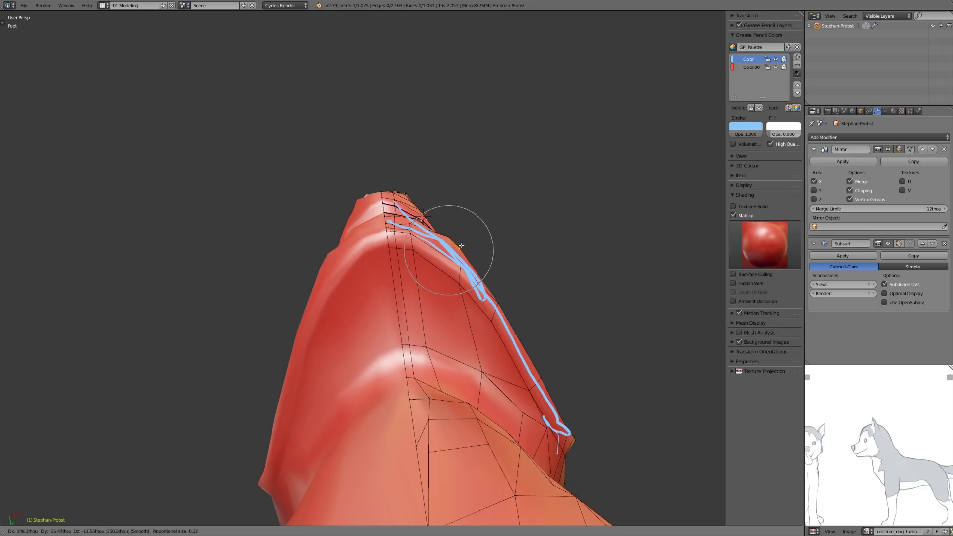
left_click(468, 257)
key("g")
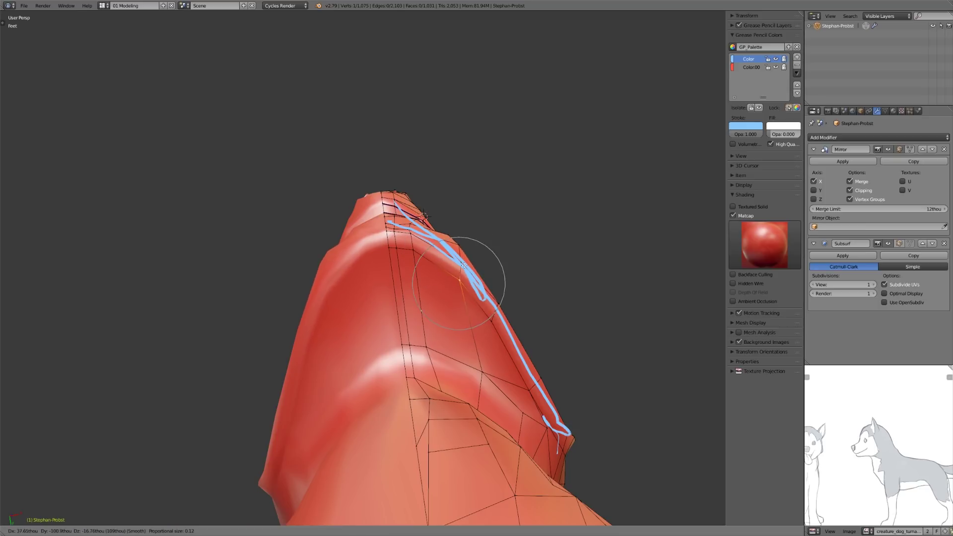
left_click(459, 278)
middle_click_drag(459, 278, 431, 149)
key("a")
- Reposition a vertex on the upper side of the muzzle, between the nose and the eye
middle_click_drag(436, 273, 532, 362)
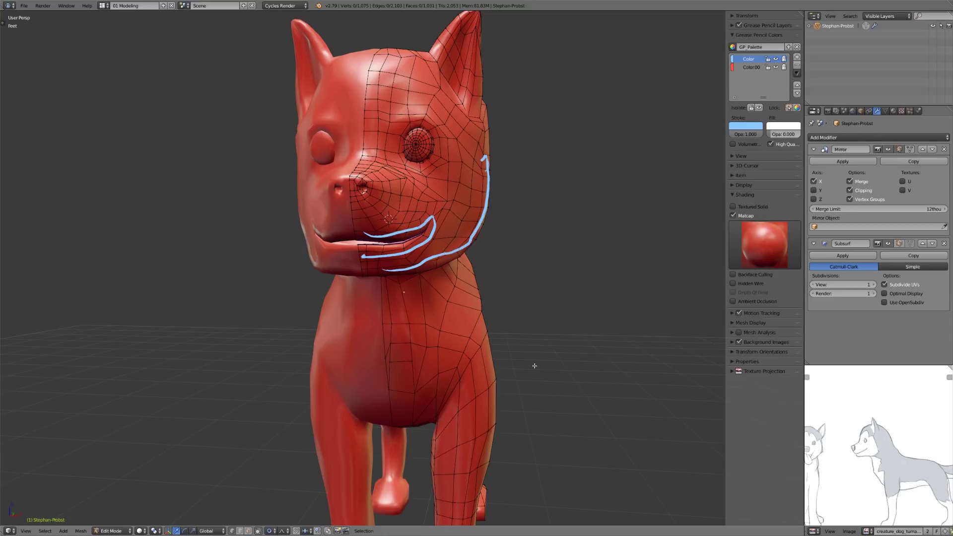
middle_click_drag(534, 366, 502, 355)
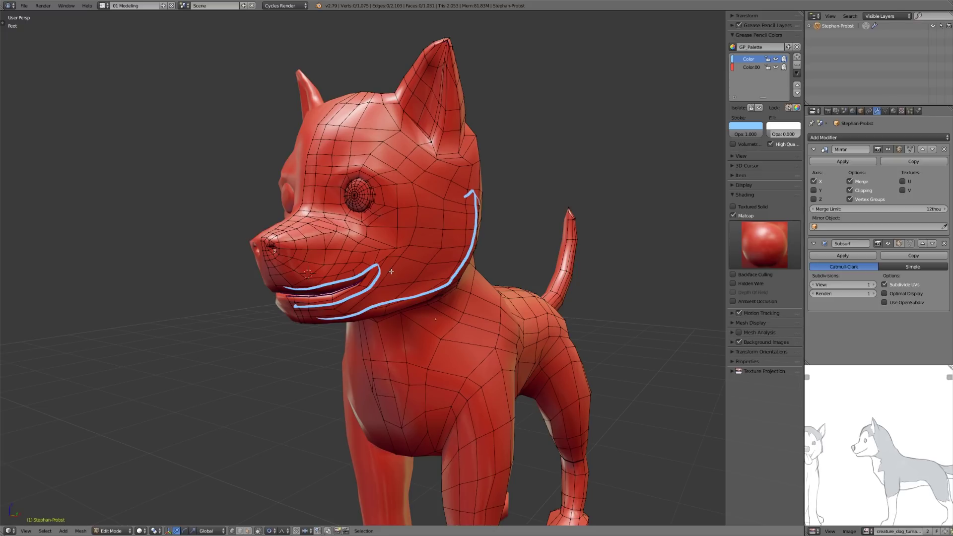
scroll(391, 272, "up", 5)
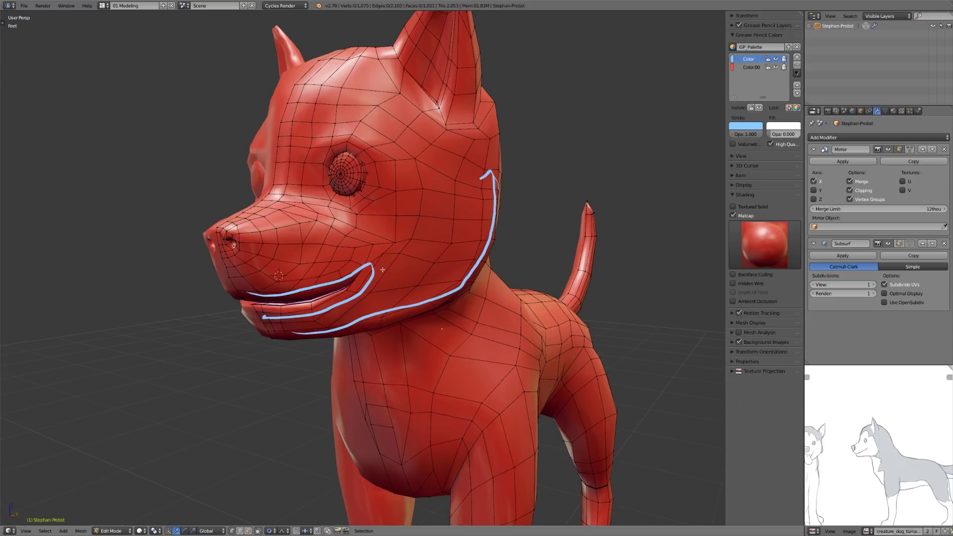
scroll(433, 280, "up", 5)
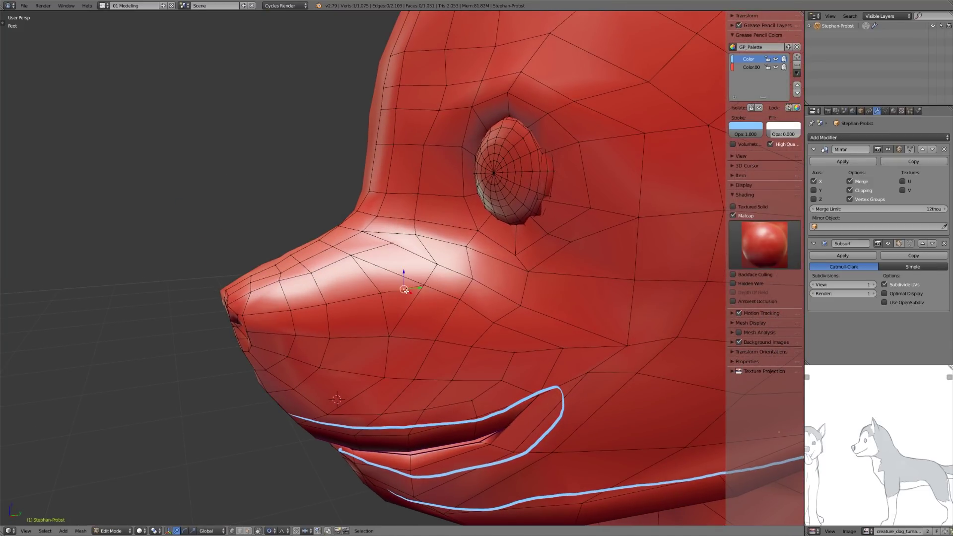
right_click(404, 301)
key("g")
left_click(394, 291)
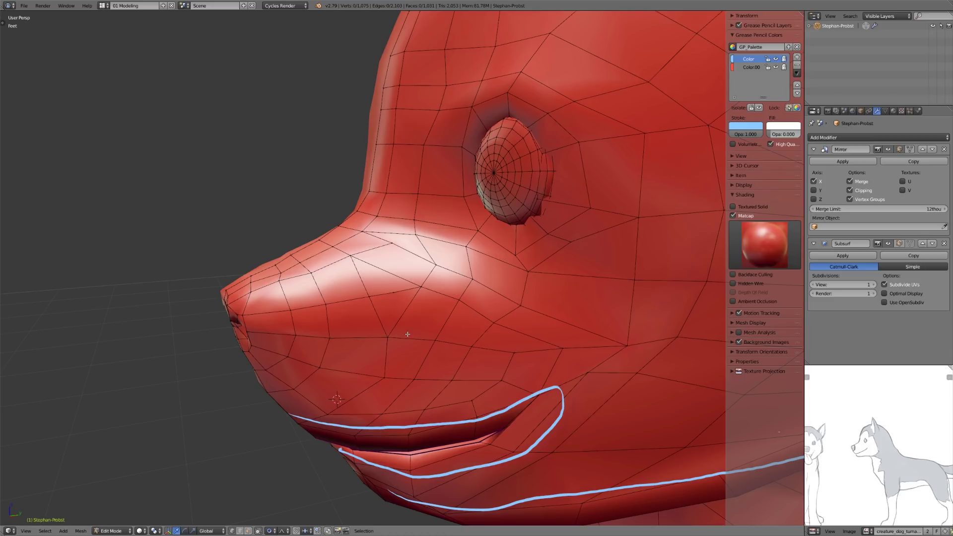
- Turn off proportional editing and fine-tune the position of a single vertex on the muzzle's side
middle_click_drag(402, 282, 447, 315)
right_click(447, 318)
key("g")
left_click(462, 328)
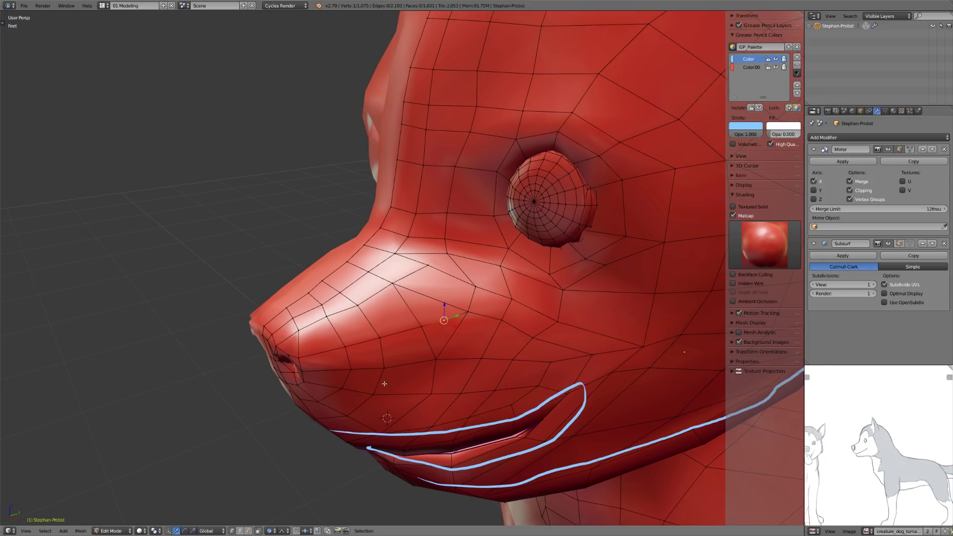
key("o")
key("g")
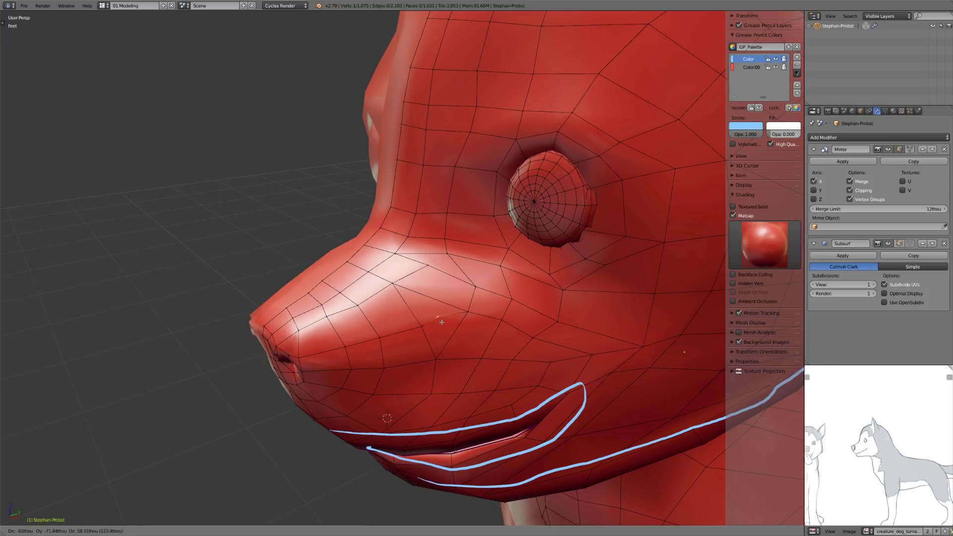
left_click(443, 330)
- Select a face on the muzzle's side in face select mode to examine its shape
middle_click_drag(466, 350, 422, 371)
scroll(378, 287, "up", 2)
mouse_move(393, 281)
middle_mouse_down("shift")
mouse_move(421, 319)
mouse_move(392, 263)
middle_mouse_up("shift")
key("3")
right_click(423, 267)
middle_click_drag(400, 329, 476, 340)
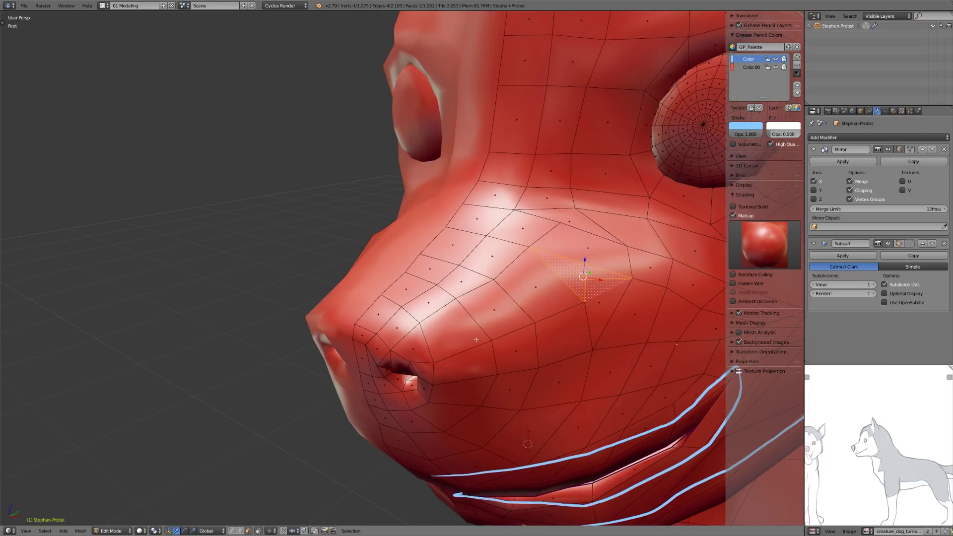
- Try to even out the pinched face on the muzzle's side by moving its corner vertex
key("1")
right_click(589, 280)
middle_click_drag(608, 292, 526, 261, "shift")
key("g")
left_click(535, 296)
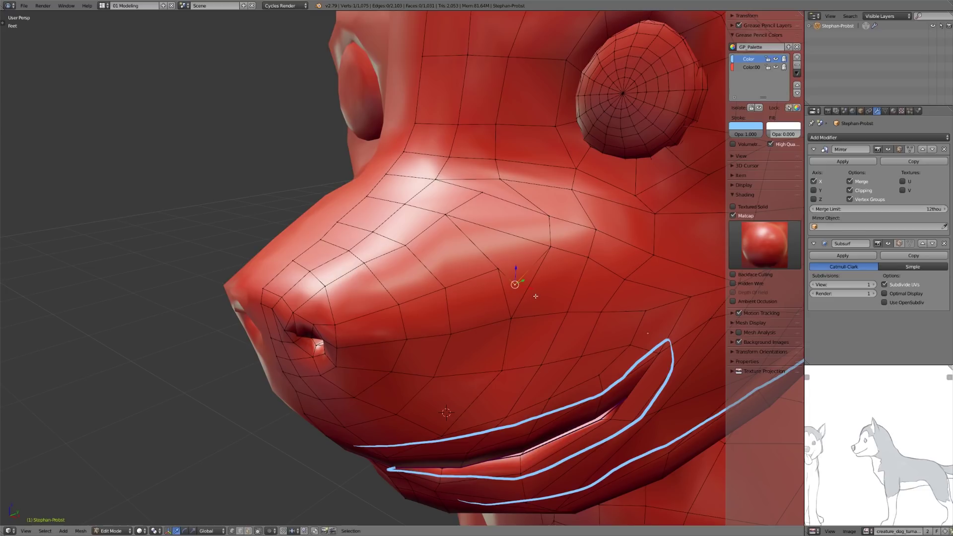
right_click(518, 293)
middle_click_drag(567, 291, 520, 288)
key("a")
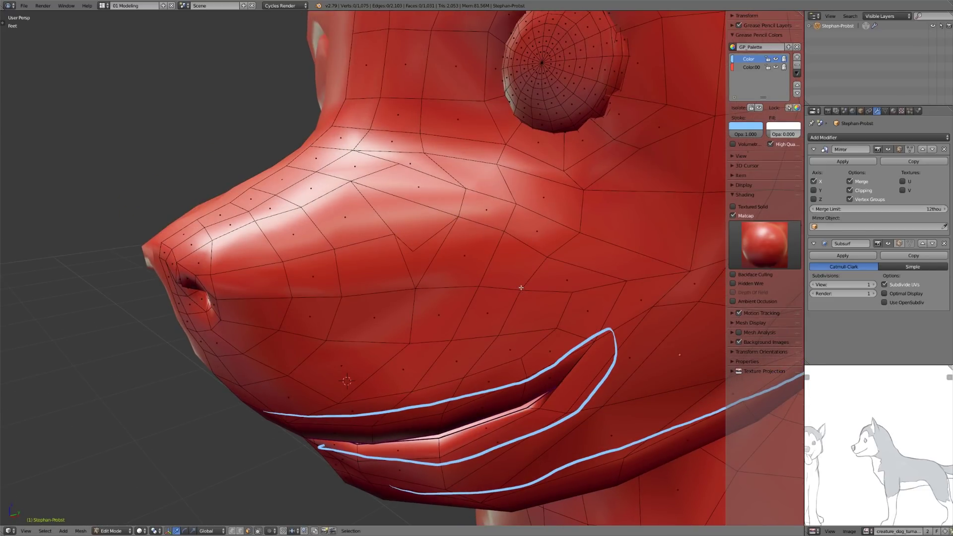
- Undo the last vertex move on the muzzle's side
key("ctrl+z")
key("ctrl+z")
key("ctrl+z")
key("ctrl+z")
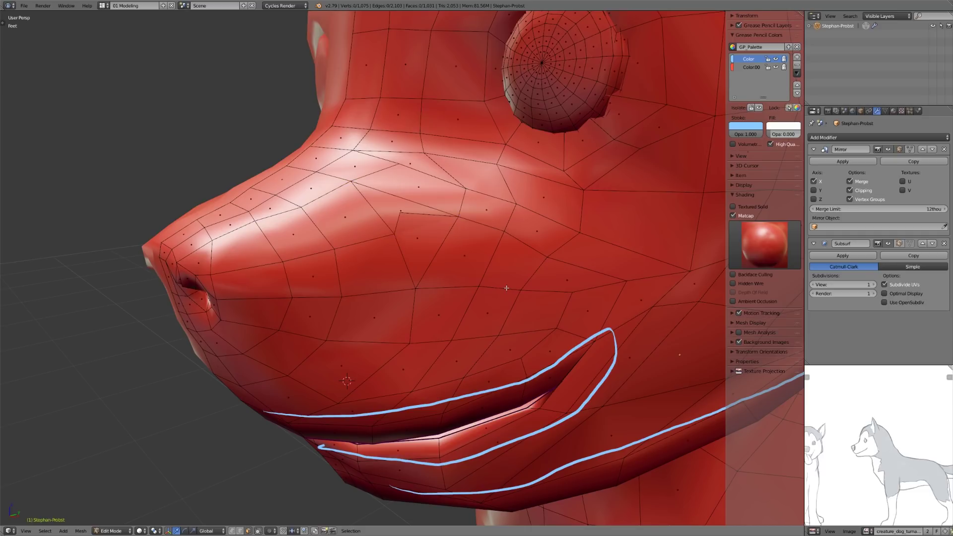
- Switch to vertex selection and move the pinched face's corner vertex on the muzzle's side back toward the cheek
left_click(240, 531)
right_click(402, 227)
key("g")
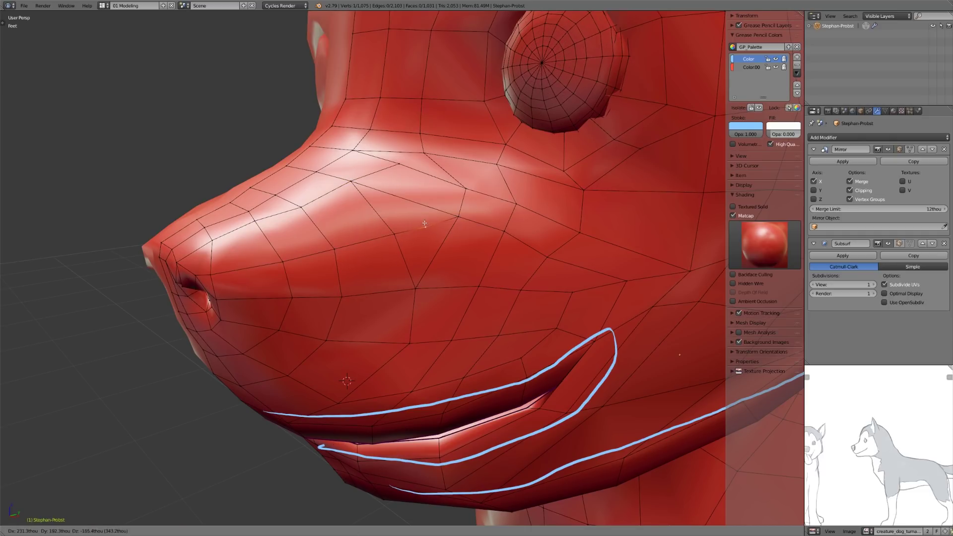
left_click(425, 224)
middle_click_drag(487, 255, 478, 290)
- Examine the muzzle's smoothed surface in Object Mode from several angles
key("Tab")
scroll(487, 280, "down", 4)
scroll(477, 290, "up", 4)
key("Tab")
scroll(477, 289, "up", 2)
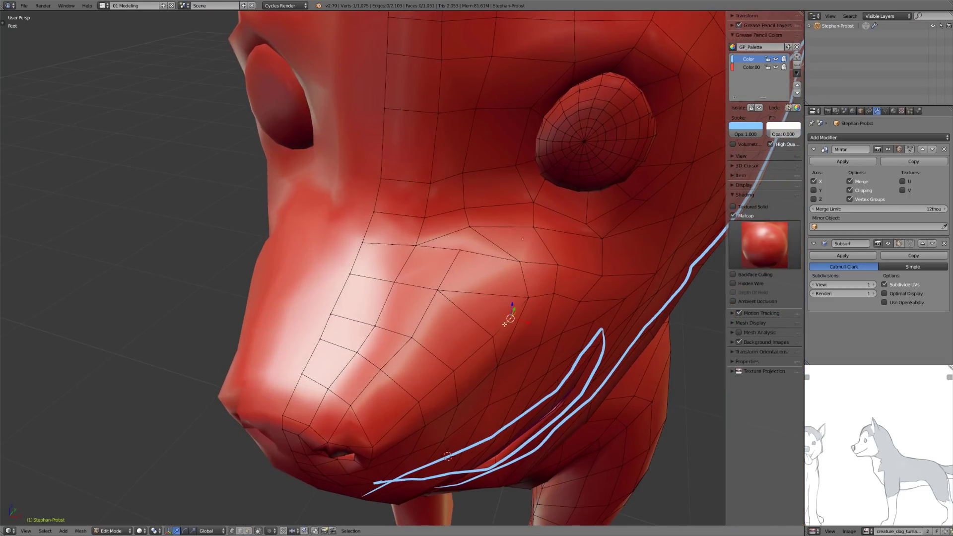
key("Tab")
middle_click_drag(417, 325, 453, 319)
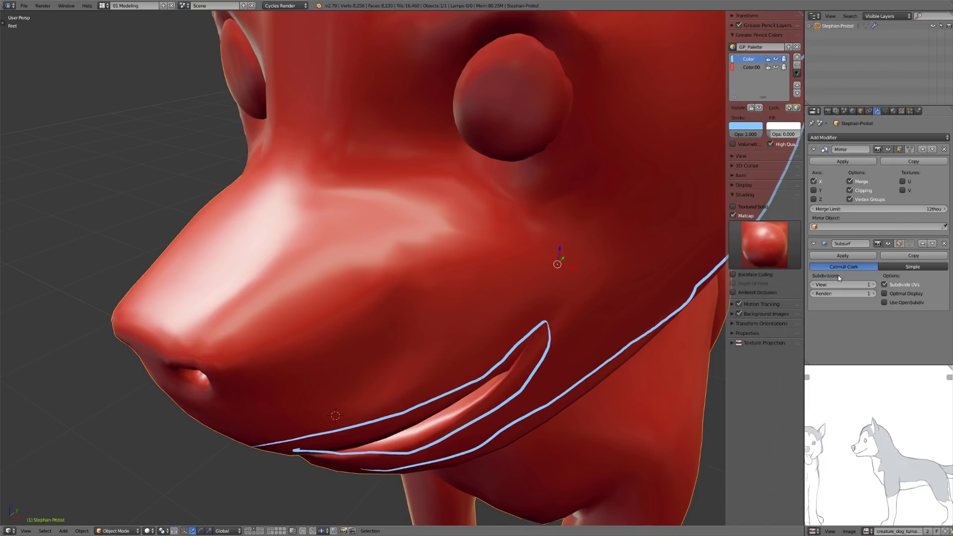
- Set the Subsurf modifier's view subdivisions to 2 and return to editing the head mesh
scroll(579, 268, "down", 3)
left_click(814, 285)
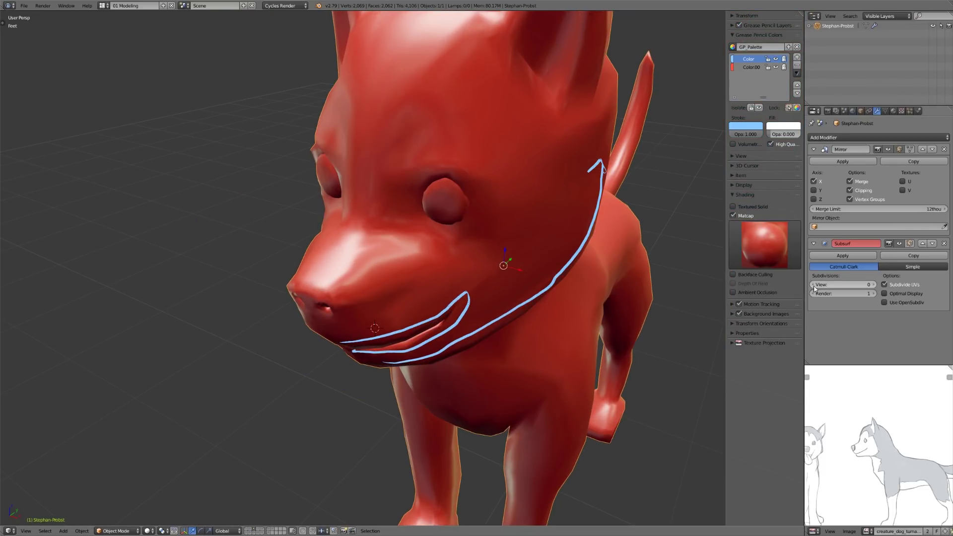
left_click(875, 285)
left_click(874, 286)
middle_click_drag(516, 290, 481, 286)
scroll(481, 286, "up", 3)
key("Tab")
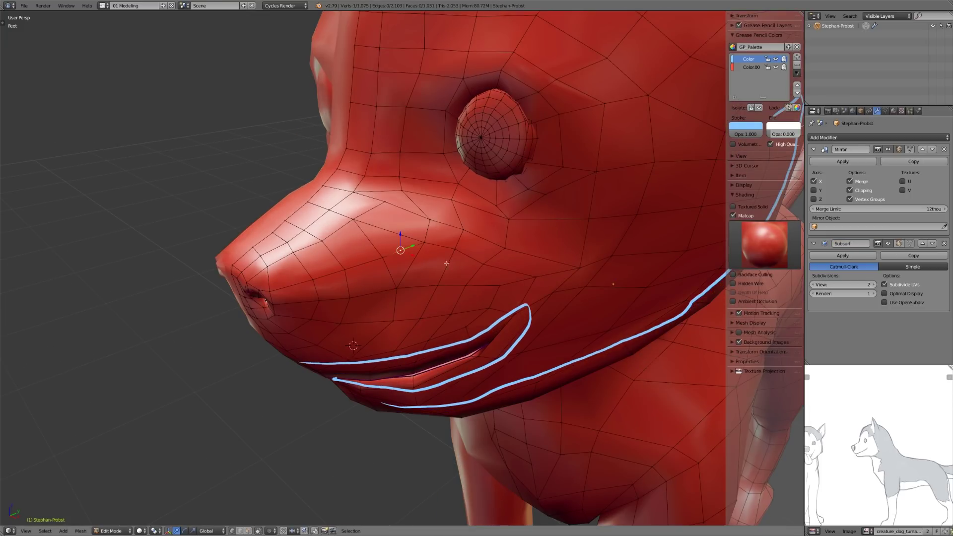
- Slide two vertices on the side of the muzzle onto their neighbours and remove duplicate vertices across the whole mesh
key("g")
key("g")
left_click(432, 243)
right_click(388, 258)
key("g")
key("g")
left_click(446, 243)
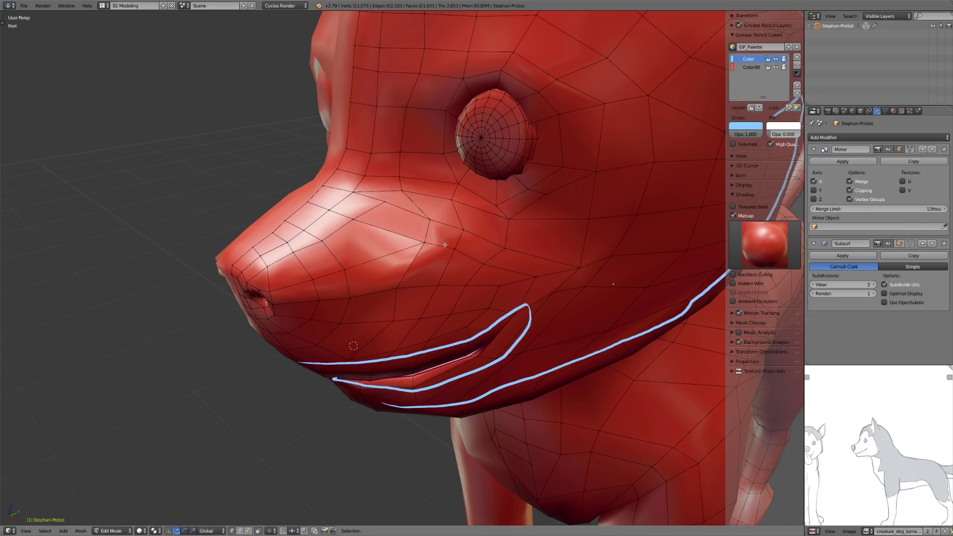
key("a")
key("w")
left_click(445, 244)
key("a")
- Slide the muzzle-side vertex forward along its edge and check the smoothed snout in Object Mode
right_click(425, 245)
key("g")
key("g")
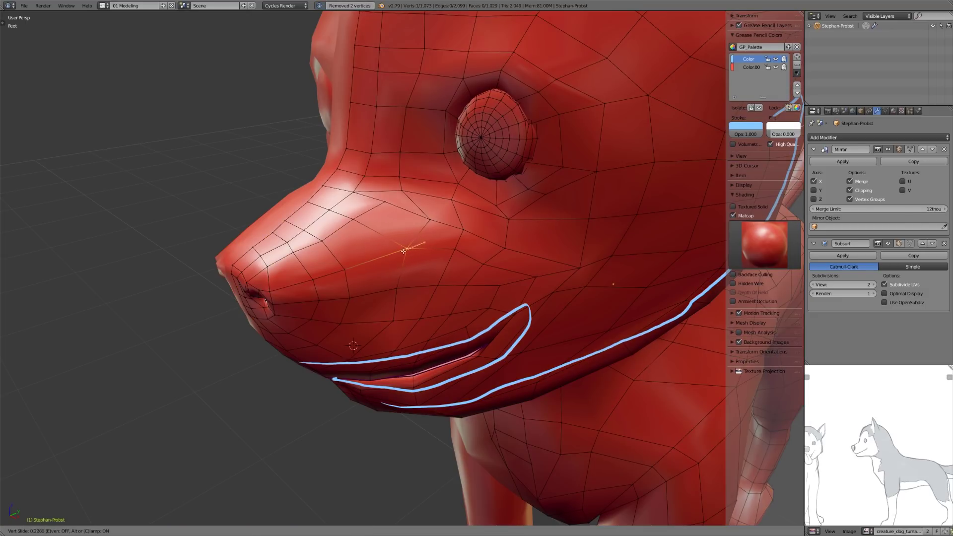
left_click(403, 252)
key("a")
key("Tab")
middle_click_drag(413, 273, 458, 306)
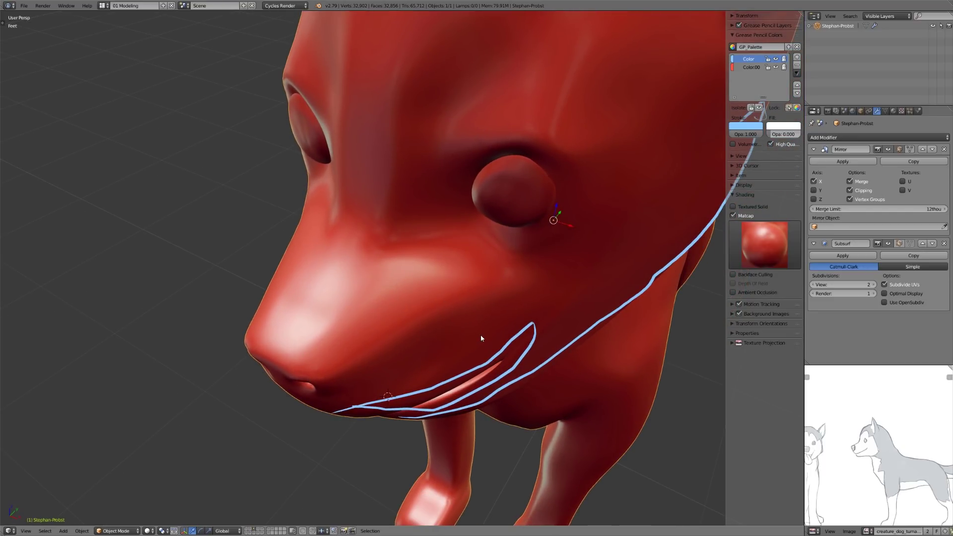
- Return to Edit Mode and slide the upper muzzle vertices along their edges toward the bridge of the snout
key("Tab")
middle_click_drag(402, 361, 440, 251)
middle_click_drag(505, 270, 532, 264)
scroll(485, 258, "up", 2)
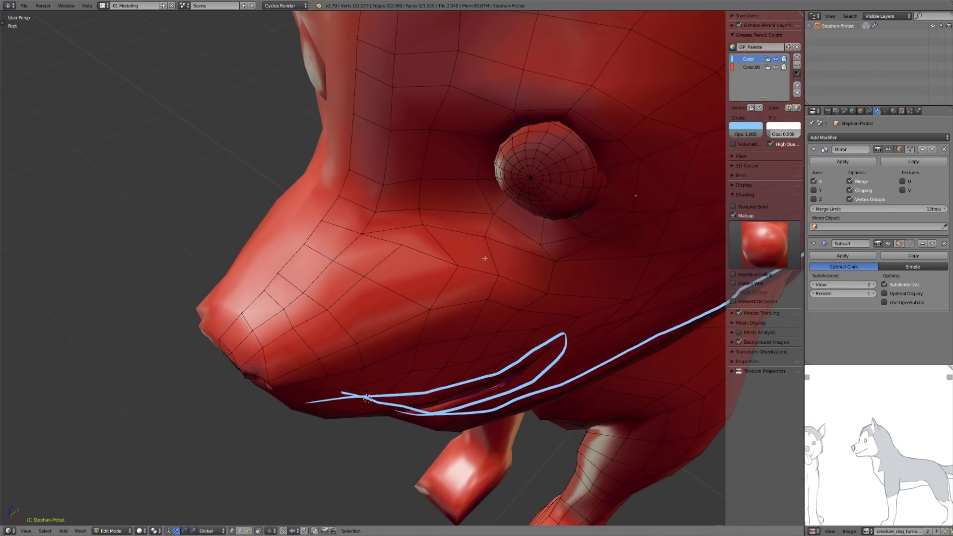
left_click(401, 246)
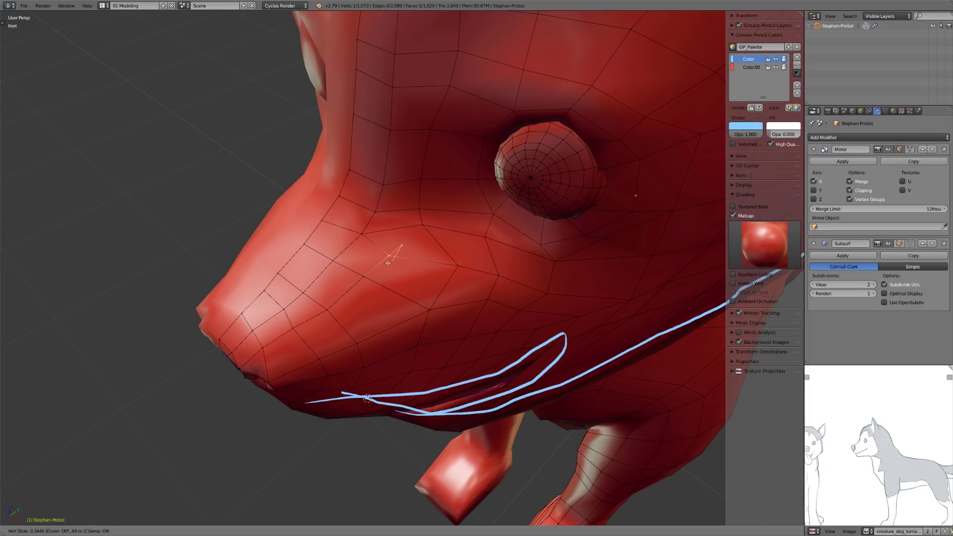
left_click(369, 232)
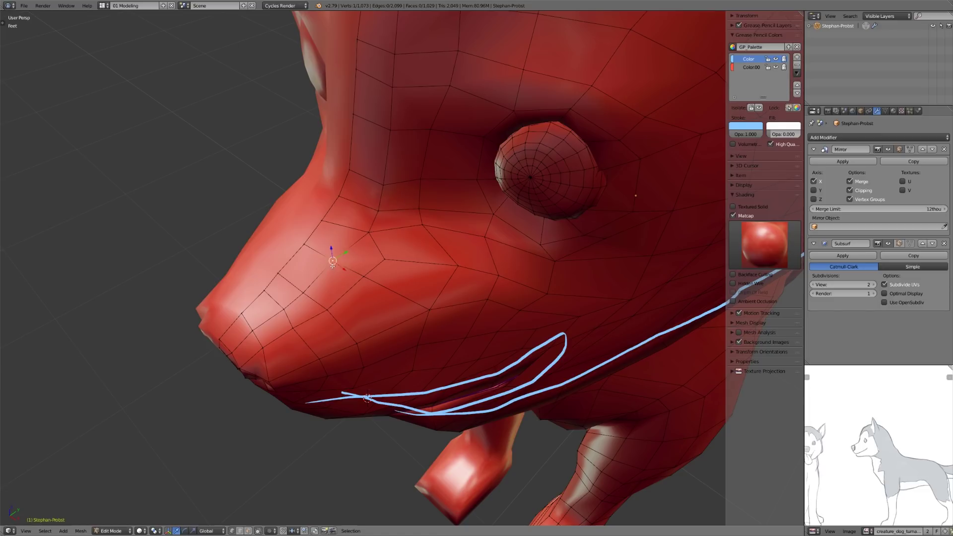
- Reposition the vertices along the upper side of the muzzle, from the bridge back toward the eye
key("g")
left_click(374, 276)
right_click(430, 307)
key("g")
left_click(422, 302)
key("g")
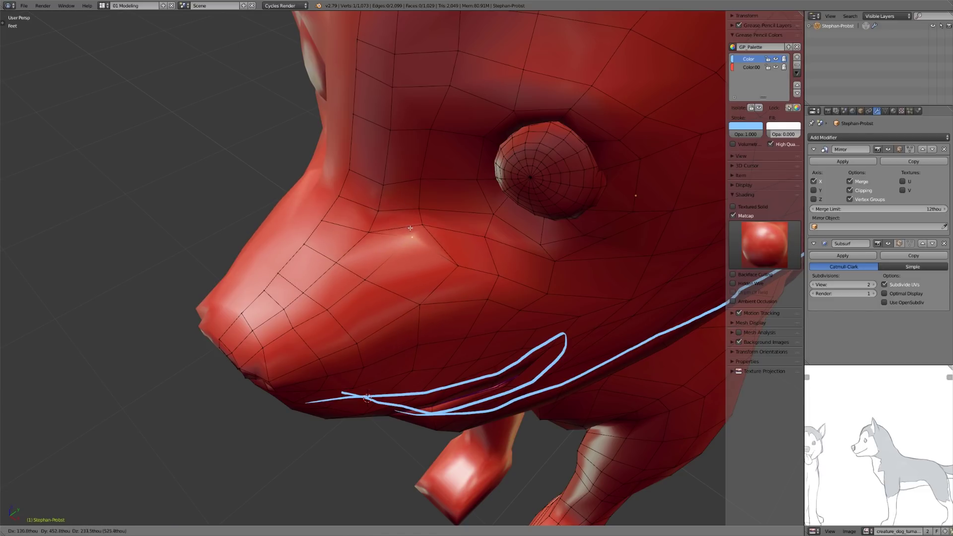
left_click(402, 235)
middle_click_drag(402, 236, 372, 204)
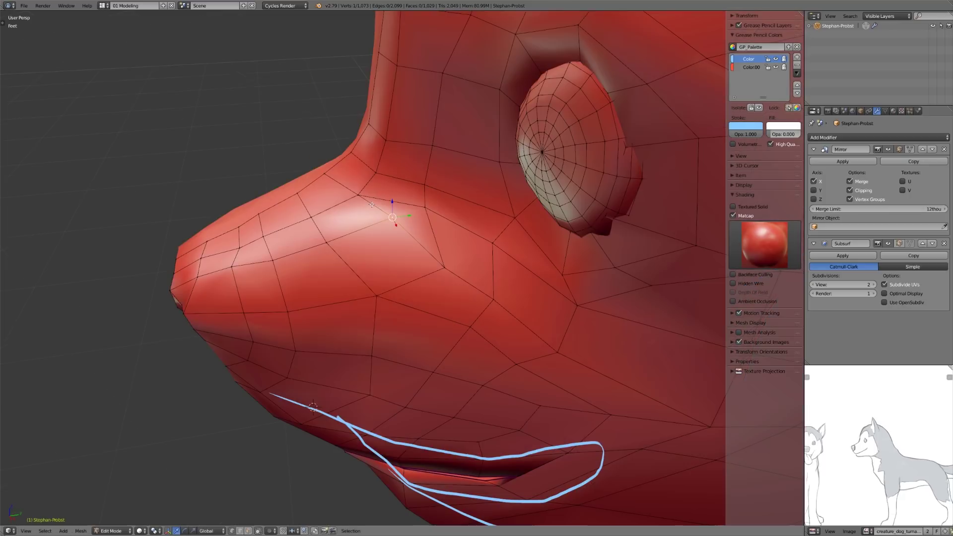
key("ctrl+r")
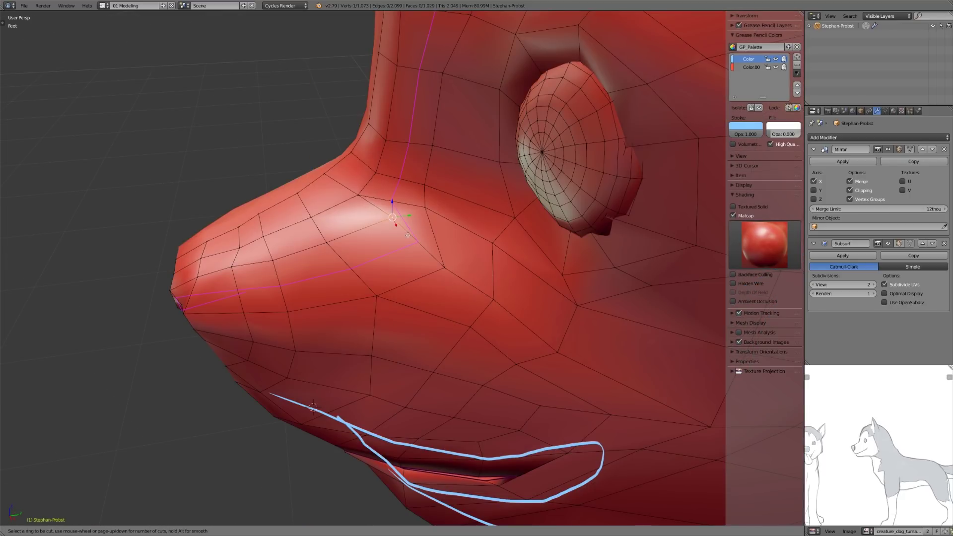
key("Escape")
- Move the vertices where the snout bridge meets the brow to even out the edge flow
middle_click_drag(404, 230, 473, 376)
key("g")
left_click(455, 351)
right_click(425, 301)
key("g")
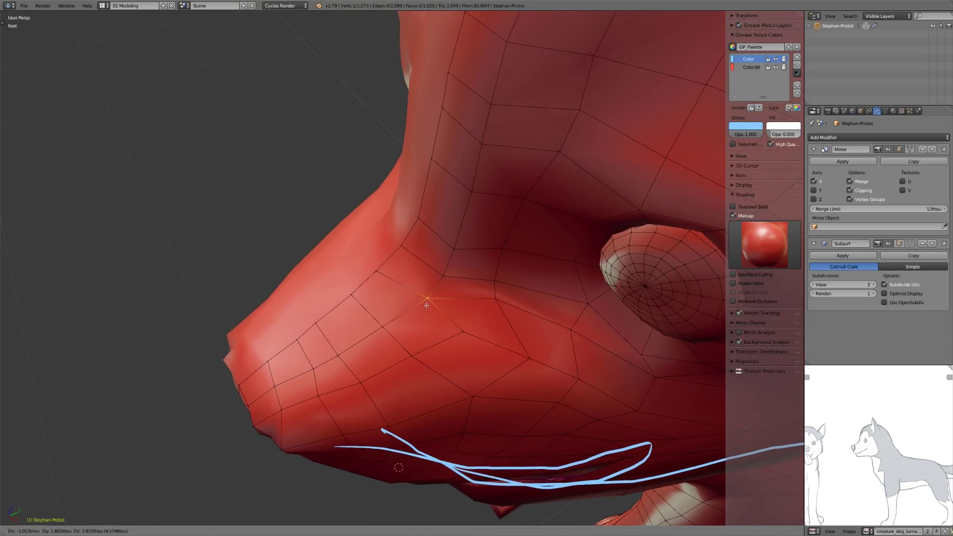
left_click(378, 264)
middle_click_drag(379, 264, 455, 223)
right_click(456, 223)
right_click(428, 243)
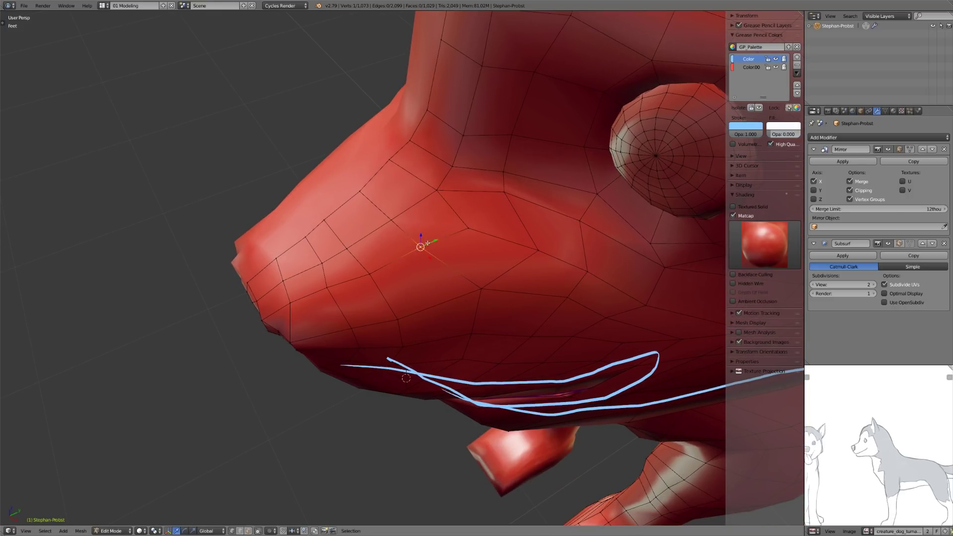
- Move two vertices on the upper side of the snout behind the nostril to round out the muzzle
middle_click_drag(427, 244, 432, 291)
right_click(431, 291)
key("g")
left_click(445, 292)
right_click(463, 266)
key("g")
left_click(467, 269)
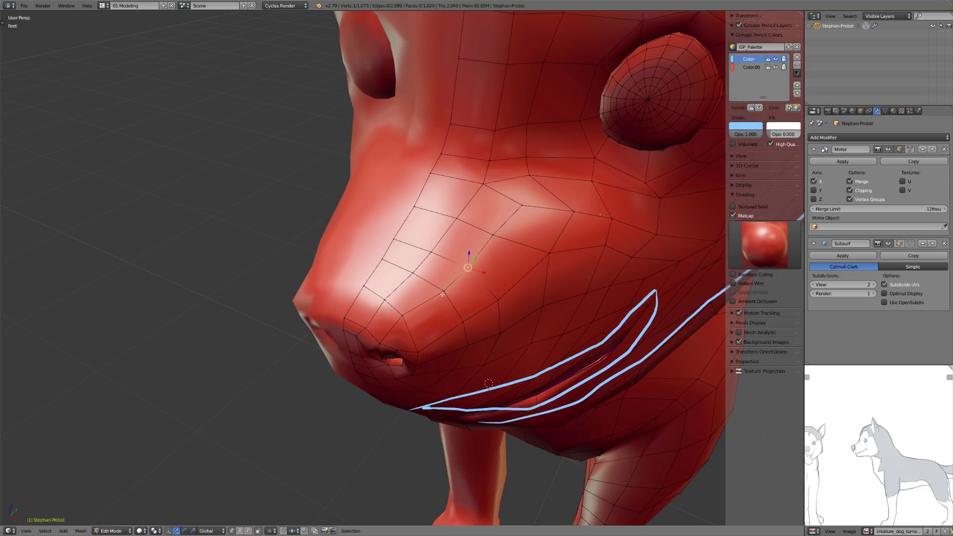
middle_click_drag(443, 294, 523, 298)
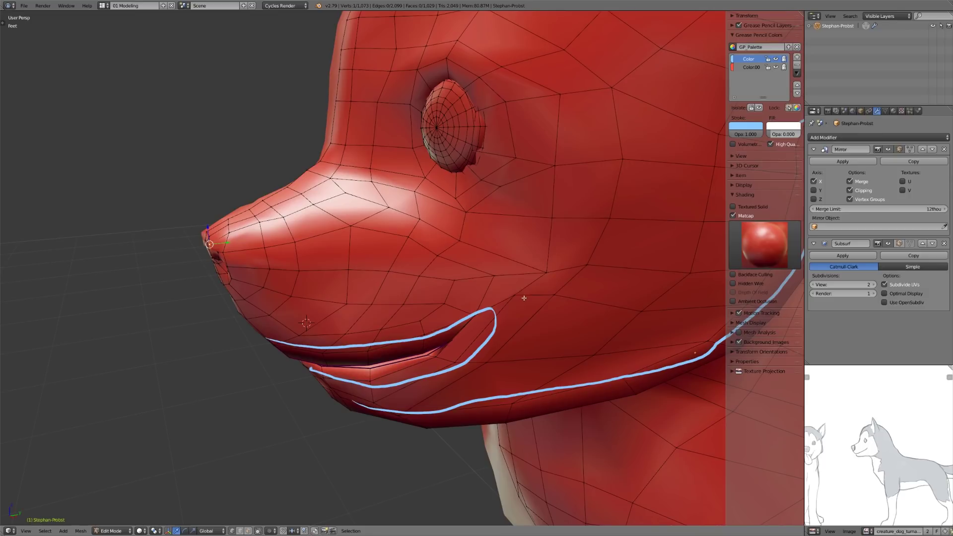
- Move the cheek vertex just below and behind the eye
key("g")
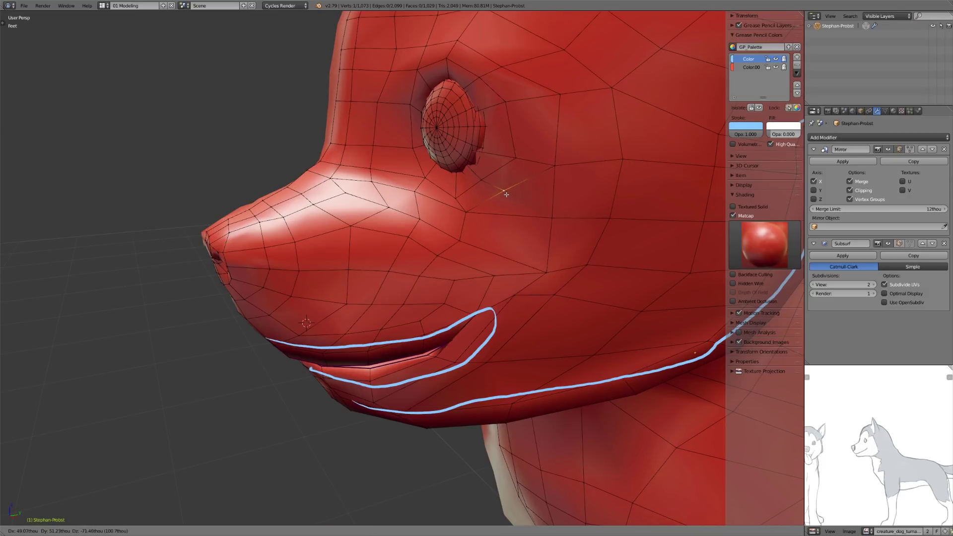
left_click(506, 195)
key("a")
- Slide the vertex near the centre line of the chest along its edge
scroll(522, 277, "down", 4)
middle_click_drag(514, 285, 440, 78, "shift")
middle_click_drag(479, 248, 551, 201)
scroll(443, 240, "up", 2)
middle_click_drag(425, 238, 462, 300)
scroll(461, 300, "up", 1)
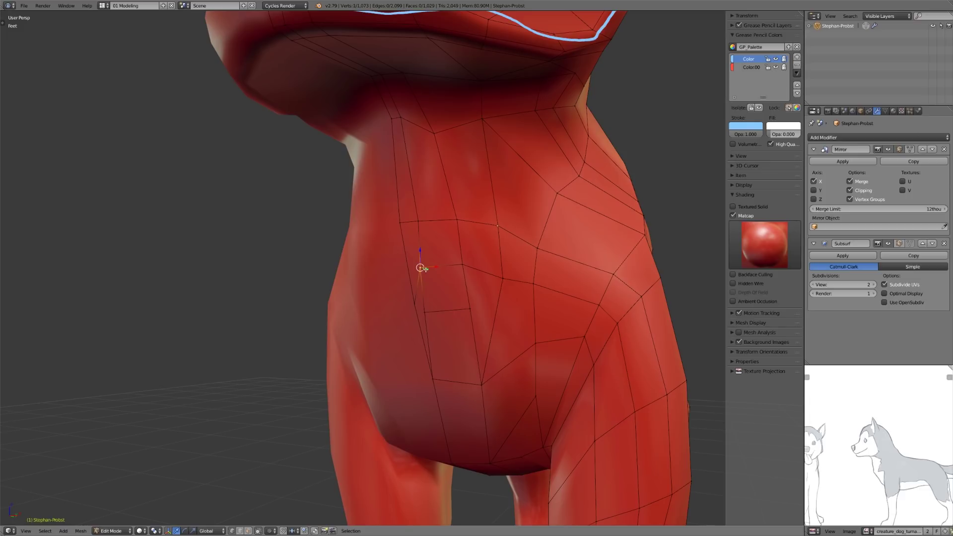
key("g")
key("g")
left_click(427, 312)
- Slide the pair of lower chest vertices up onto their neighbours and remove the duplicate vertices
right_click(427, 312)
right_click(467, 310, "shift")
key("g")
key("g")
left_click(454, 228)
key("a")
key("a")
key("w")
left_click(487, 313)
key("a")
- Slide another pair of front chest vertices along their edges toward the neck
middle_click_drag(487, 313, 379, 269)
right_click(378, 269)
right_click(389, 225, "shift")
key("g")
key("g")
left_click(323, 213)
- Slide the selected chest vertices further up under the throat and remove duplicate vertices from the mesh
middle_click_drag(410, 201, 387, 167)
key("g")
key("g")
left_click(308, 123)
key("a")
key("w")
left_click(372, 132)
key("a")
middle_click_drag(372, 132, 423, 324)
right_click(444, 340)
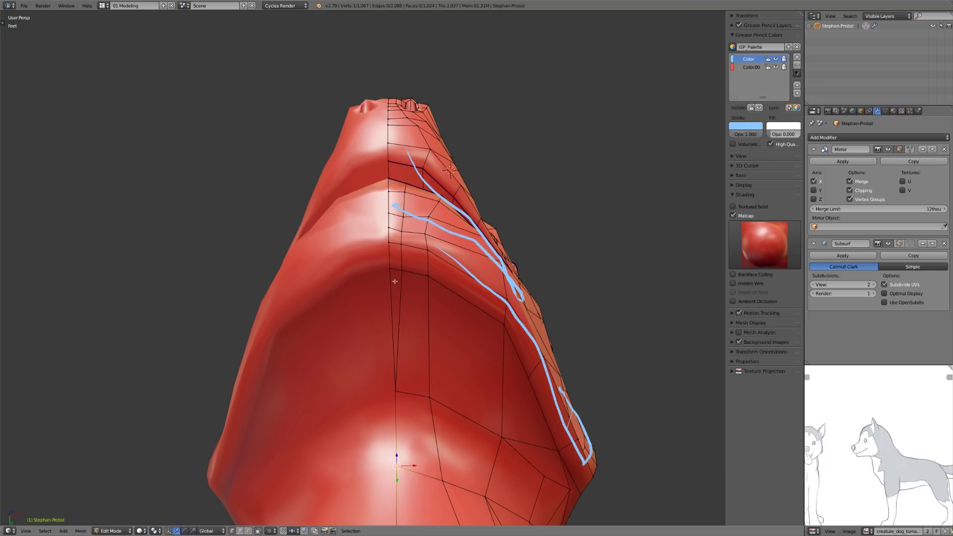
middle_click_drag(421, 301, 350, 358)
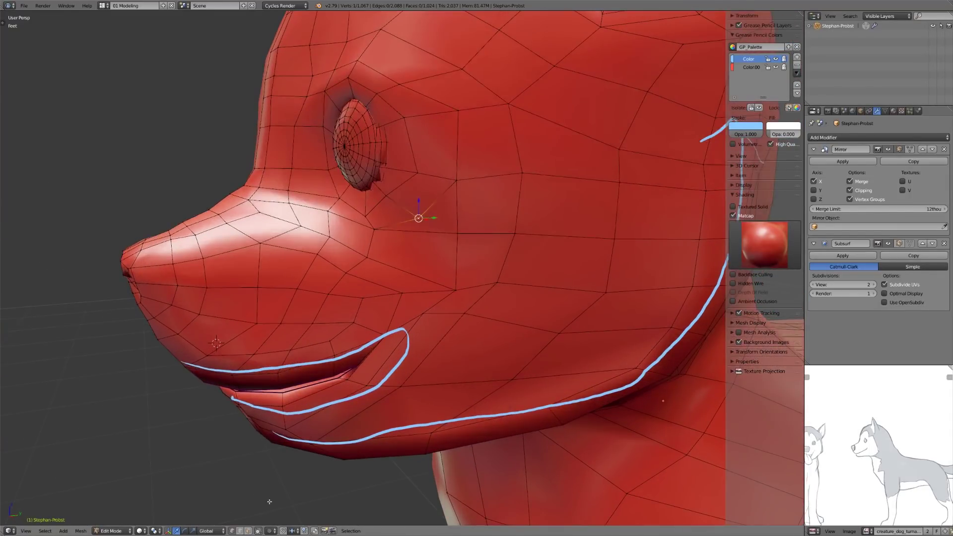
- In face select mode, merge the four cheek faces below and behind the eye into a single face
key("3")
middle_click_drag(440, 207, 431, 240)
right_click(431, 239)
right_click(426, 270, "shift")
right_click(463, 270, "shift")
right_click(470, 231, "shift")
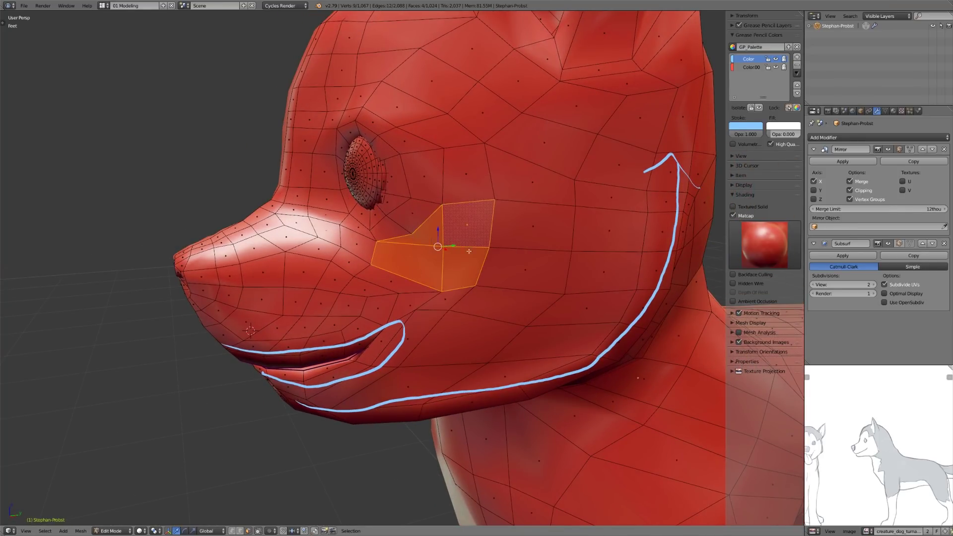
key("a")
middle_click_drag(492, 255, 499, 262)
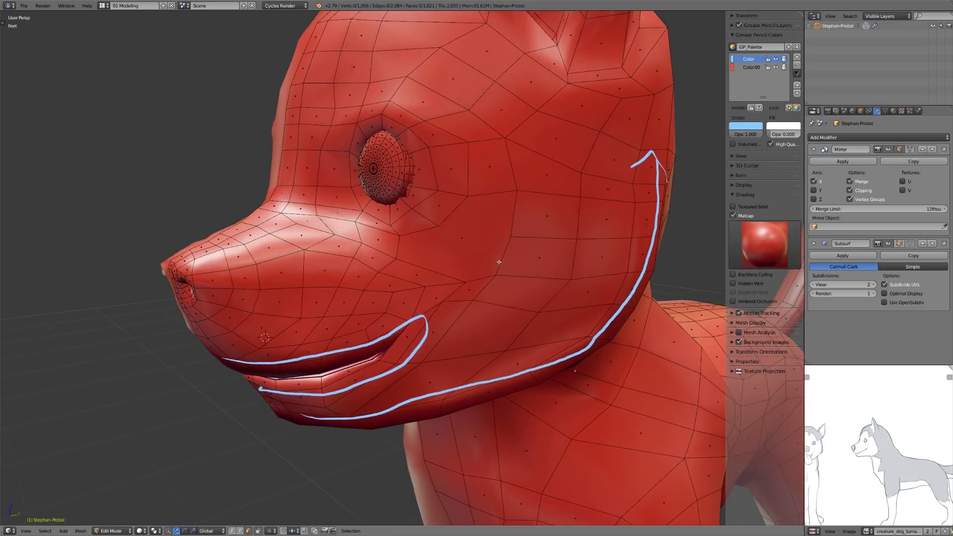
- Switch to vertex select mode and split the merged cheek face by connecting its vertices with two new edges
left_click(232, 531)
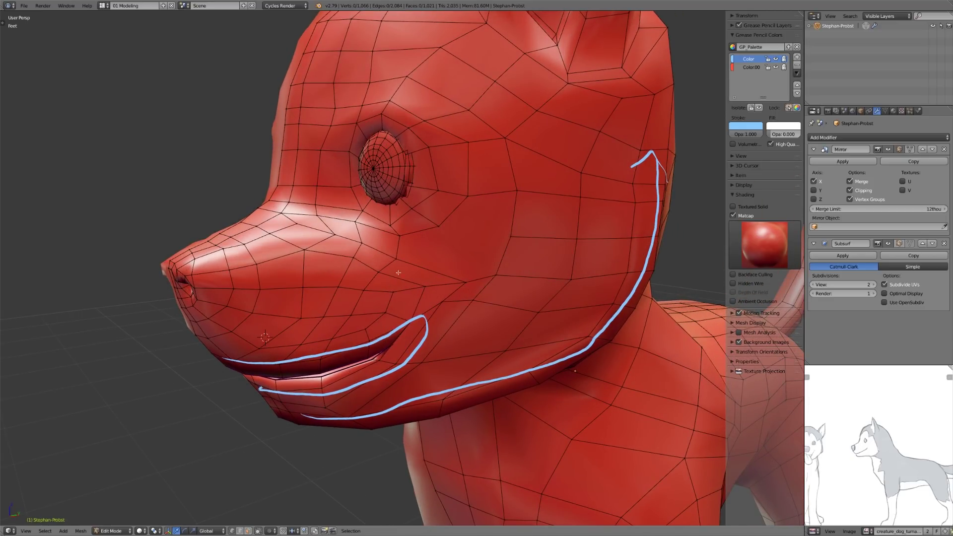
right_click(452, 227)
key("j")
key("a")
key("j")
key("a")
- Reposition the vertices around the rebuilt cheek faces and below the eye to even out their spacing
key("g")
left_click(460, 276)
key("g")
left_click(392, 233)
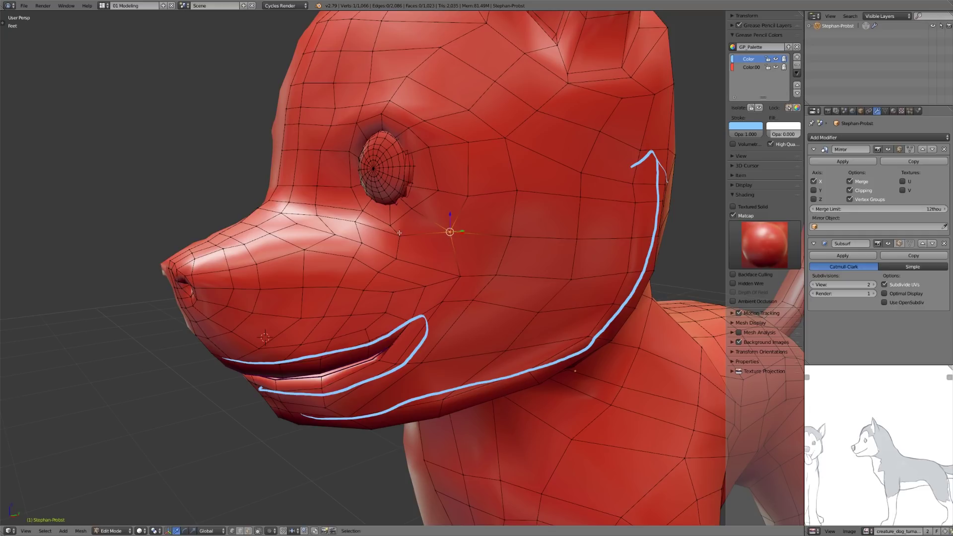
key("g")
left_click(401, 241)
key("g")
left_click(463, 237)
key("g")
left_click(424, 221)
key("a")
- Move the cheek vertex behind the eye along the global Y axis and check the smoothed head in Object Mode
mouse_move(449, 222)
middle_mouse_down()
mouse_move(526, 238)
mouse_move(433, 252)
middle_mouse_up()
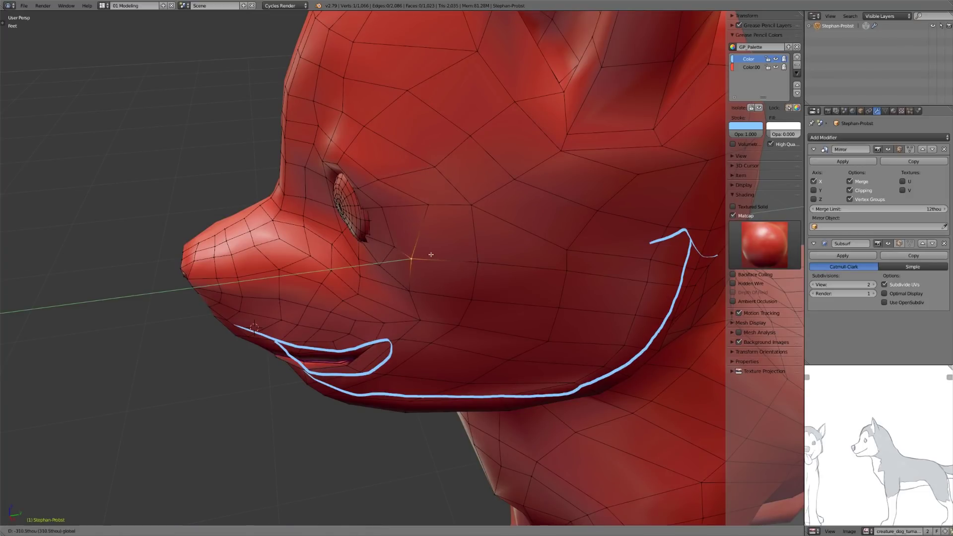
mouse_move(421, 207)
middle_mouse_down()
mouse_move(495, 255)
mouse_move(555, 258)
mouse_move(468, 258)
middle_mouse_up()
key("Tab")
key("Tab")
middle_click_drag(528, 254, 436, 236)
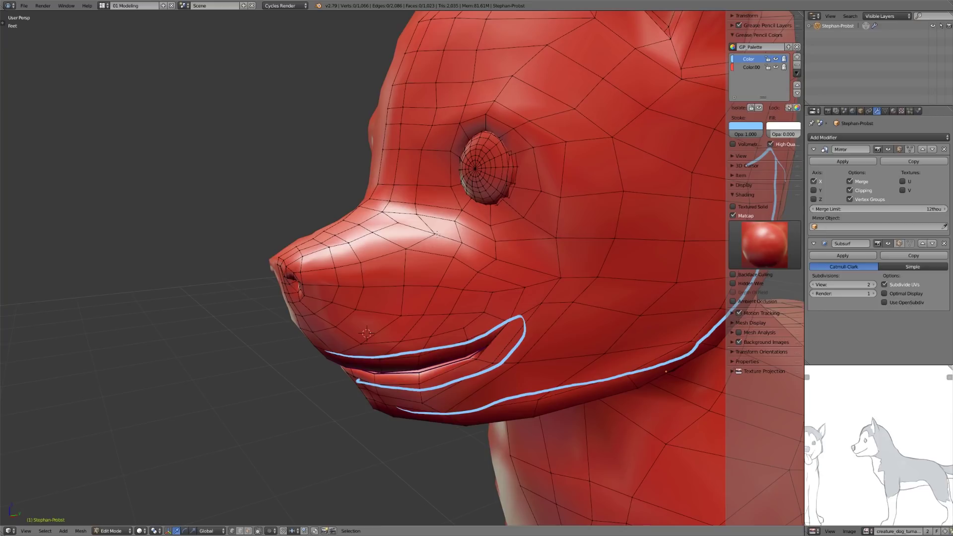
- Adjust the vertices on the upper muzzle between the snout and the lower edge of the eye
key("a")
mouse_move(432, 232)
middle_mouse_down()
mouse_move(455, 230)
mouse_move(409, 313)
mouse_move(393, 253)
mouse_move(368, 240)
mouse_move(372, 250)
middle_mouse_up()
right_click(361, 229, "shift")
left_click_drag(356, 232, 362, 265)
right_click(381, 228)
key("g")
left_click(353, 231)
left_click_drag(354, 218, 351, 225)
left_click_drag(356, 241, 391, 246)
right_click(378, 239)
- Move the vertex on the side of the head just behind the eye
right_click(426, 237)
left_click_drag(434, 224, 431, 228)
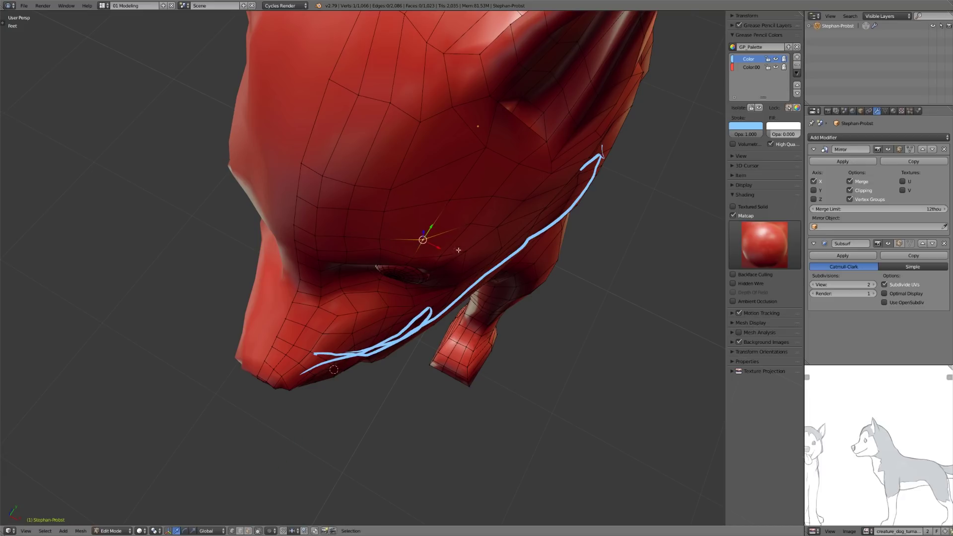
key("g")
left_click(478, 213)
mouse_move(494, 237)
middle_mouse_down()
mouse_move(465, 215)
mouse_move(436, 225)
mouse_move(423, 216)
middle_mouse_up()
middle_click_drag(391, 258, 447, 219, "shift")
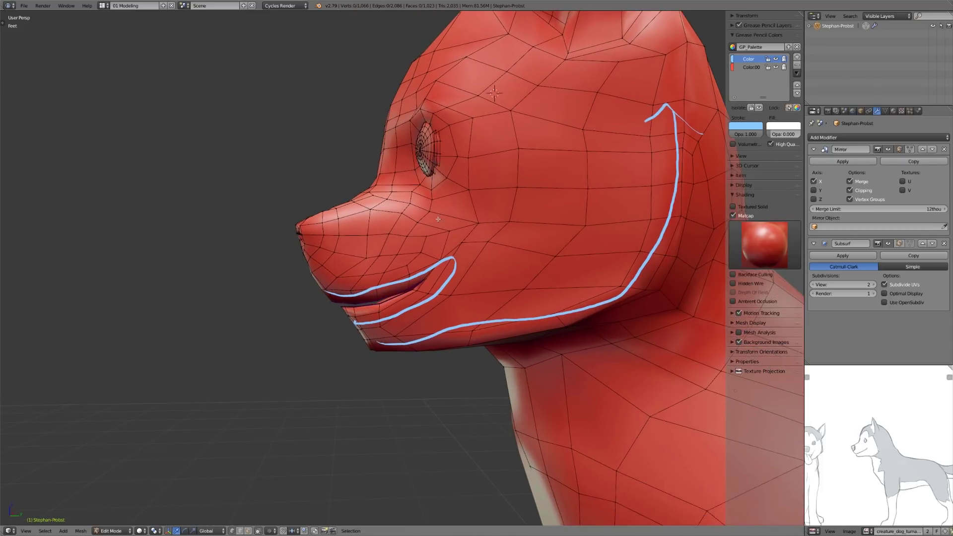
- Reposition the vertices on the side of the muzzle above the upper lip, working in the right orthographic view
scroll(355, 257, "up", 1)
key("g")
left_click(338, 251)
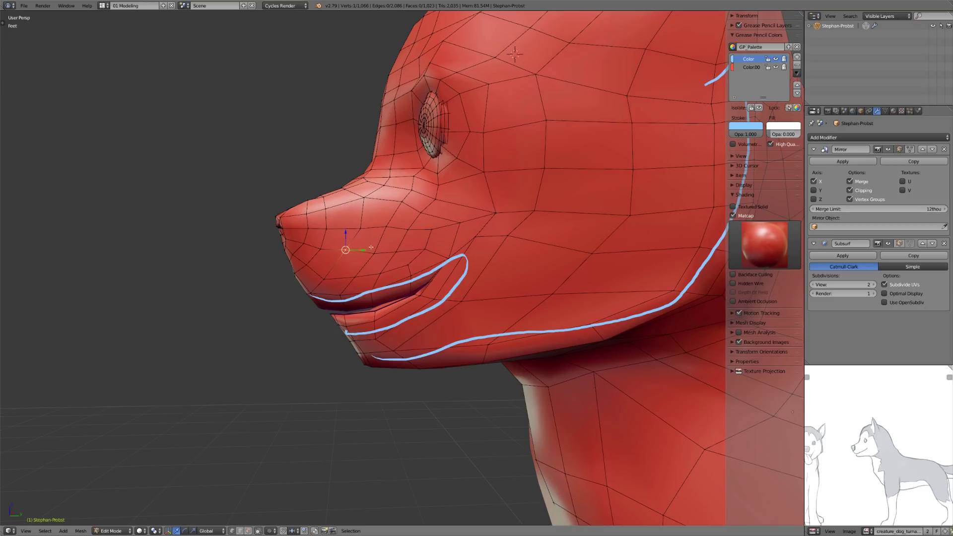
key("KP_3")
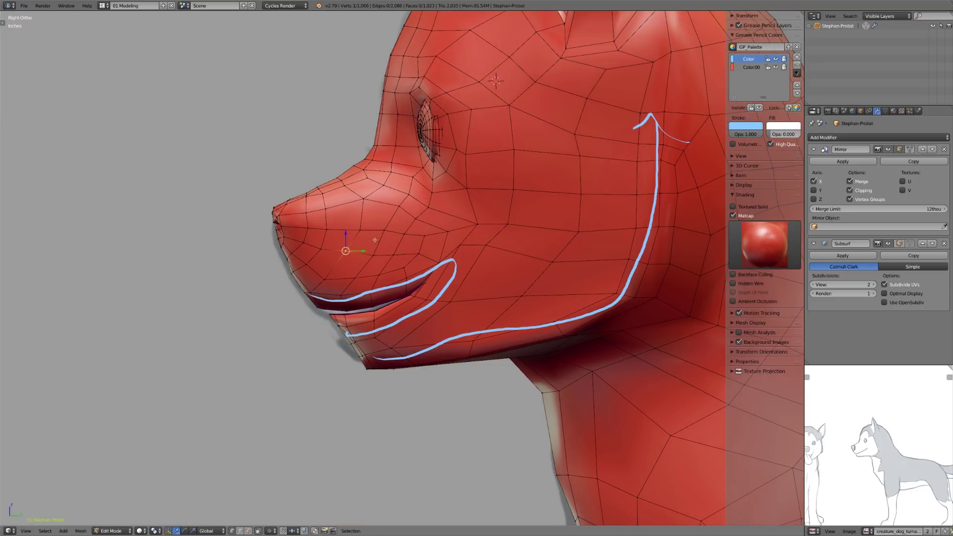
right_click(356, 228)
right_click(368, 254)
- Move the cheek vertices behind the corner of the mouth in the side view
scroll(452, 353, "down", 3)
scroll(440, 263, "up", 2)
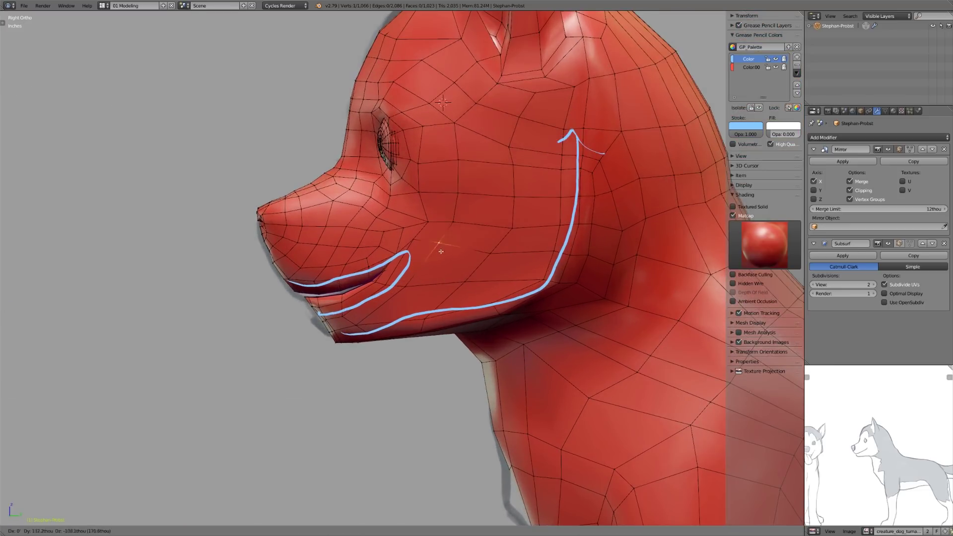
right_click(411, 291)
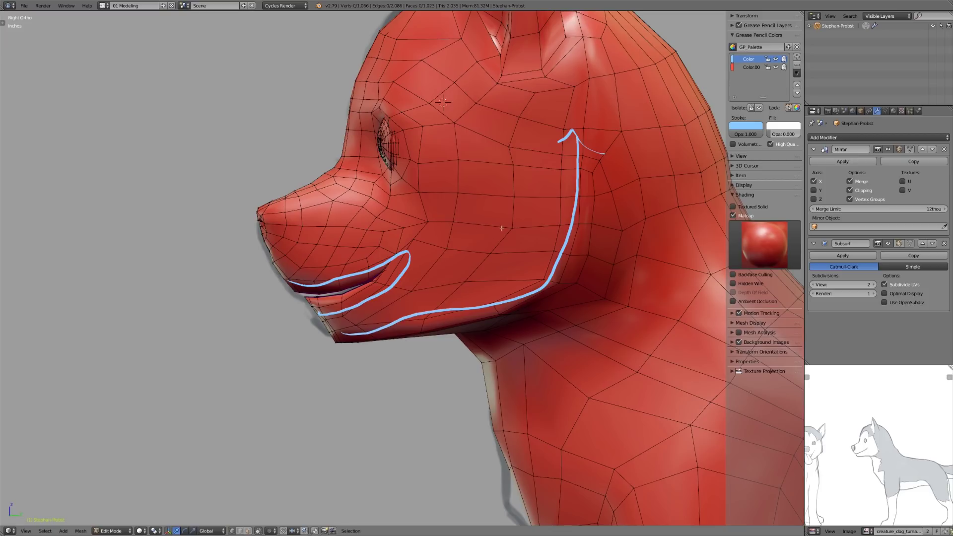
right_click(506, 220)
right_click(459, 221)
key("a")
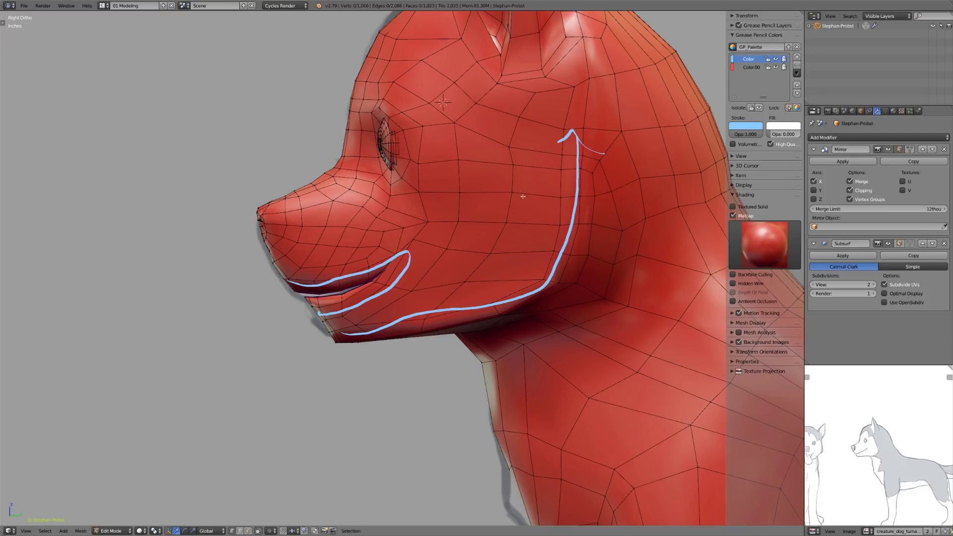
- Reposition the vertices behind the eye and along the temple in the side view
right_click_drag(465, 163, 511, 140)
right_click_drag(427, 190, 429, 189)
scroll(440, 164, "down", 2)
scroll(447, 162, "up", 3)
right_click(431, 142)
scroll(432, 144, "down", 2)
scroll(423, 204, "up", 1)
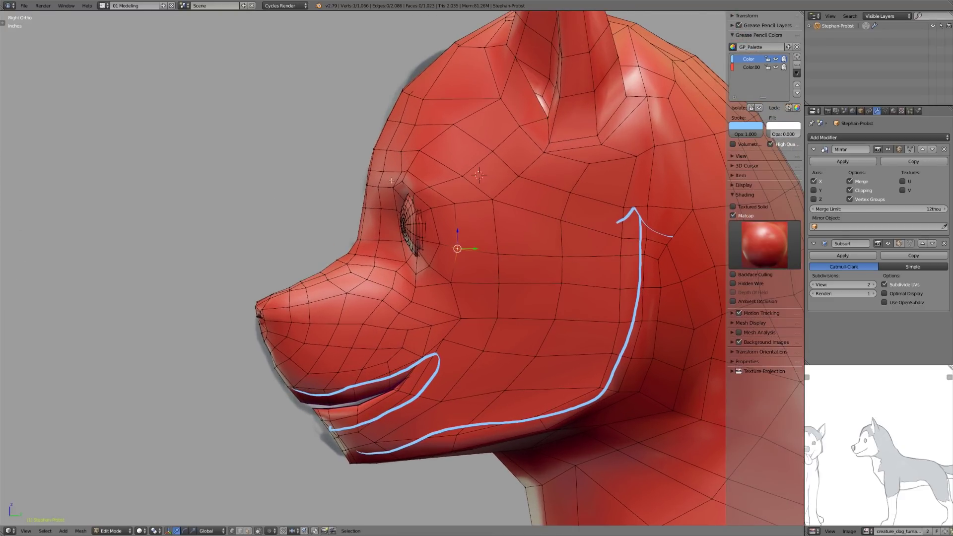
- Switch the reference image to the Siberian husky photo and bring up a close view of its eyes
middle_click_drag(439, 219, 464, 222)
left_click(872, 532)
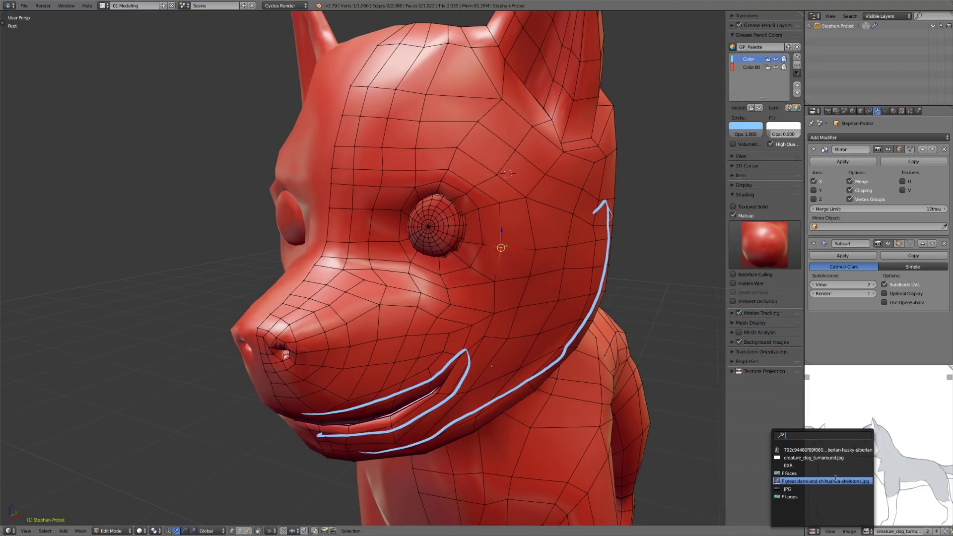
left_click(834, 450)
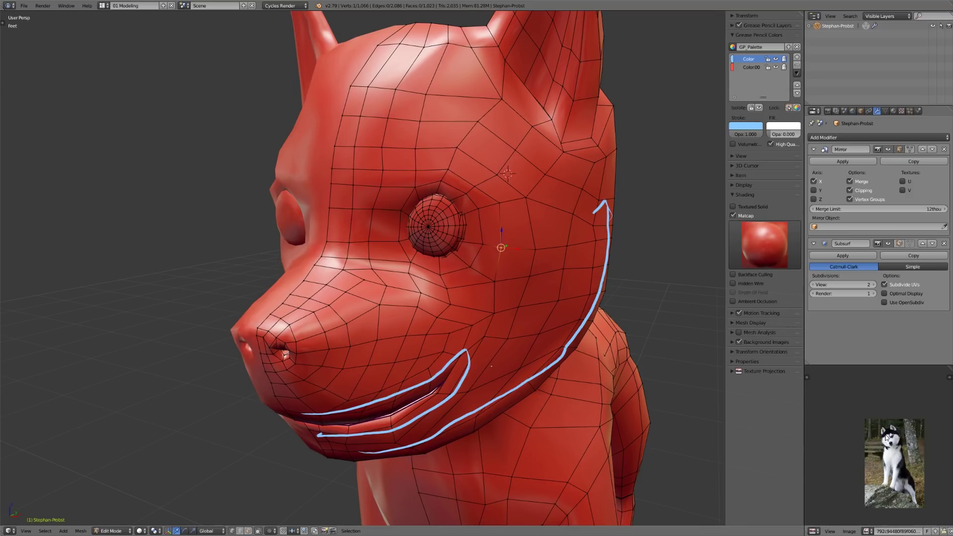
scroll(901, 445, "up", 2)
scroll(869, 466, "up", 4)
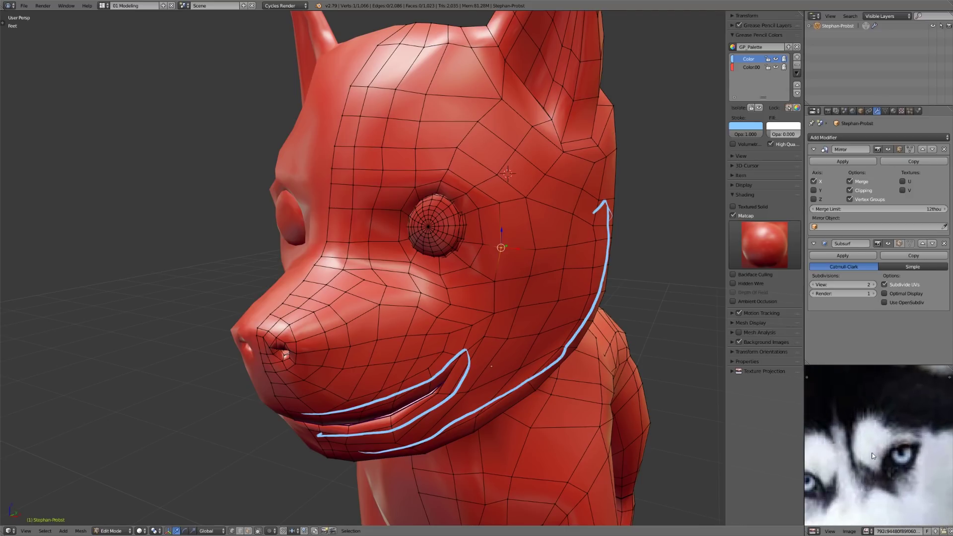
- Reposition the brow vertices directly above the eye, working in the right orthographic view
scroll(872, 456, "down", 1)
middle_click_drag(521, 367, 416, 234)
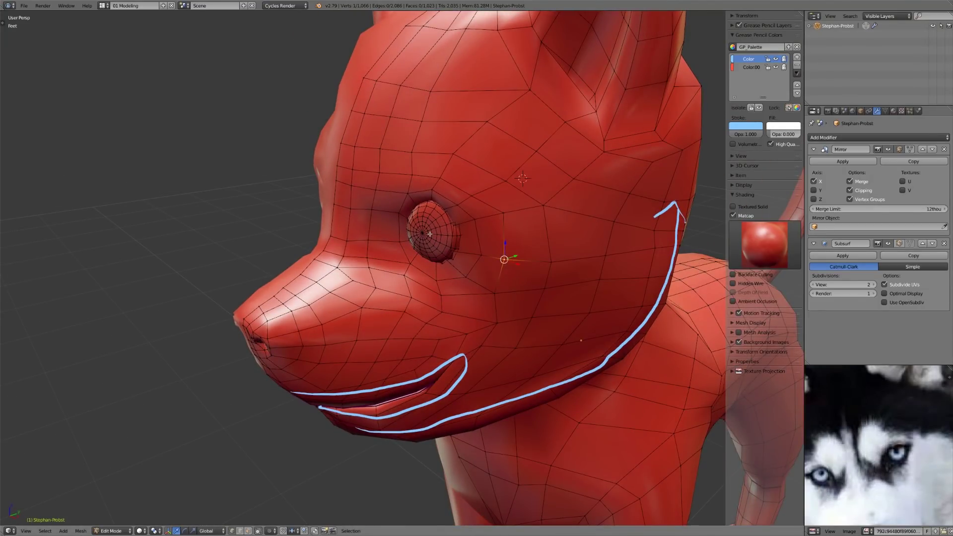
key("KP_3")
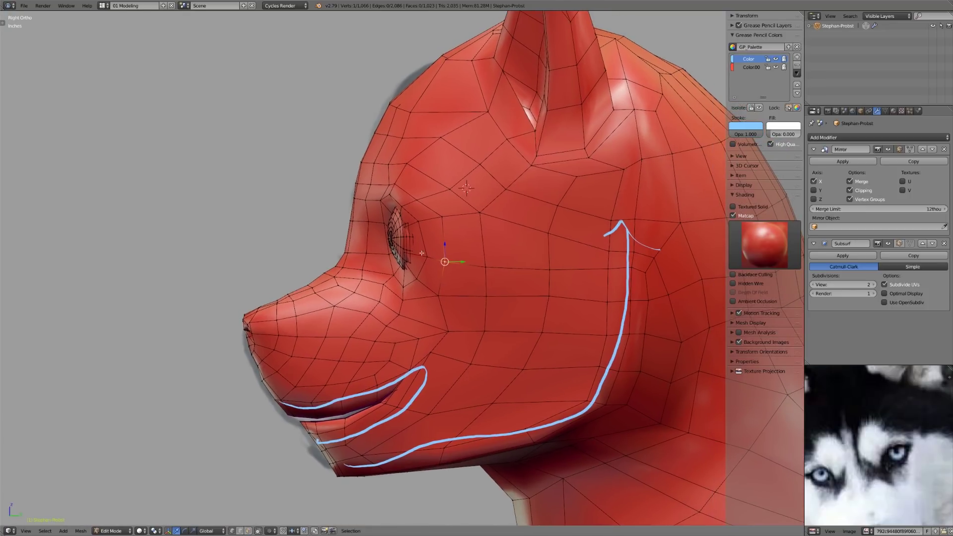
key("g")
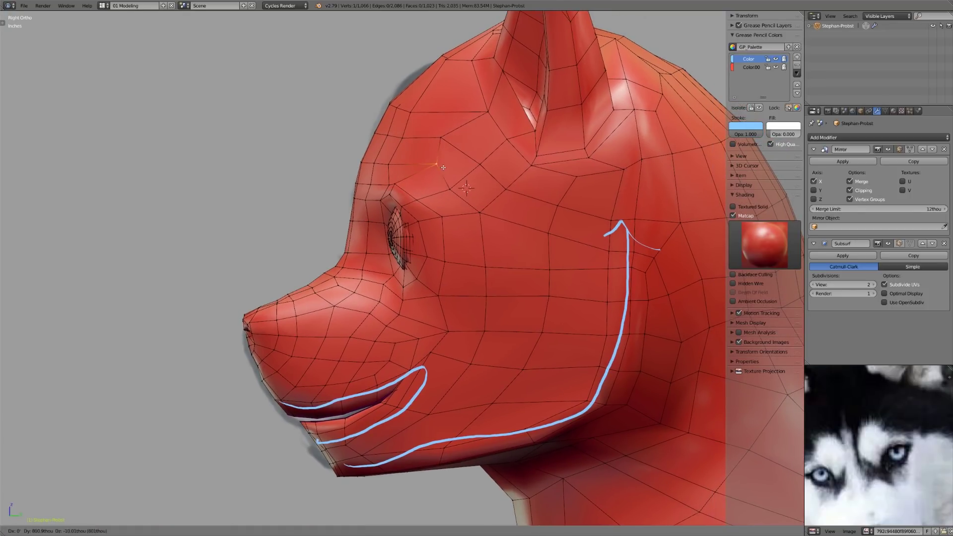
right_click(440, 168)
key("g")
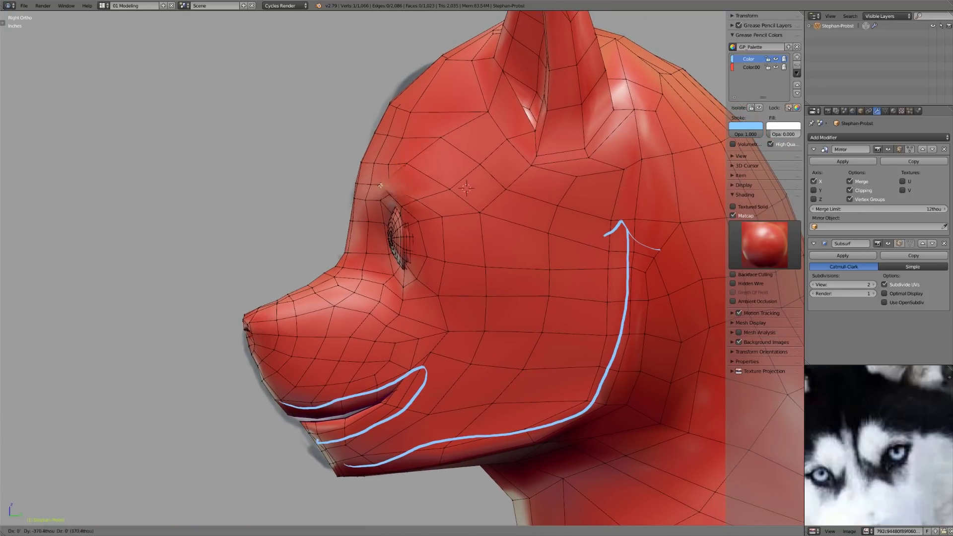
left_click(385, 185)
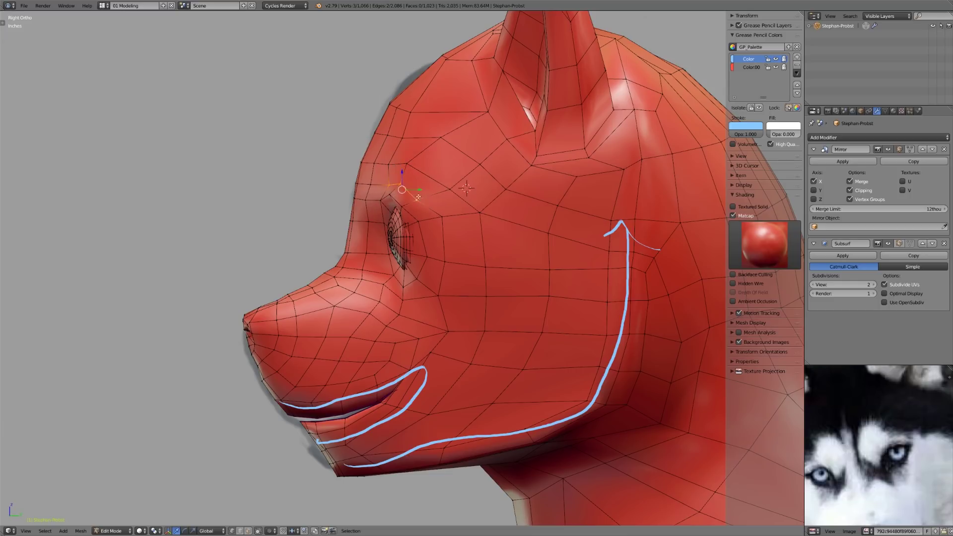
key("g")
left_click(383, 185)
key("g")
left_click(393, 185)
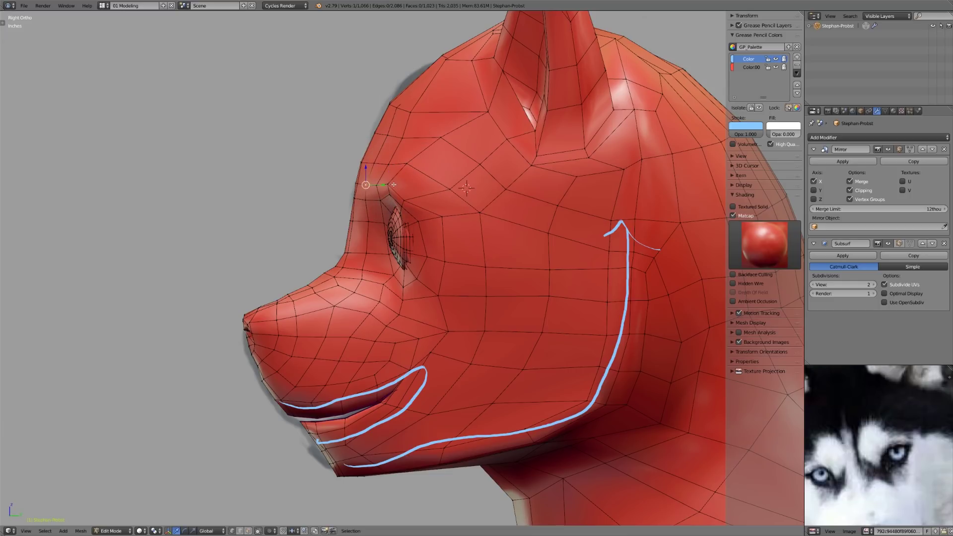
key("g")
left_click(382, 184)
- Move the vertices at the upper rear of the eye socket slightly forward in the side view
right_click(404, 200)
key("g")
left_click(401, 198)
right_click(440, 215)
key("g")
left_click(431, 214)
- Shift the front row of lower forehead vertices above the brow toward the profile
right_click(387, 163)
key("g")
left_click(383, 163)
right_click(373, 158)
key("g")
left_click(371, 156)
right_click(384, 163)
key("g")
left_click(381, 158)
- Move the vertices running from the lower forehead back to the temple forward, evenly spacing the edge flow
right_click(407, 164)
key("g")
left_click(396, 158)
right_click(450, 187)
key("g")
left_click(429, 184)
right_click(480, 211)
key("g")
left_click(463, 207)
- Reposition the upper forehead vertices between the crown and the front of the ear
right_click_drag(389, 133, 424, 134)
right_click_drag(480, 161, 465, 155)
right_click_drag(506, 183, 502, 183)
right_click_drag(411, 111, 401, 105)
right_click(391, 103)
scroll(476, 270, "down", 3)
middle_click_drag(477, 270, 565, 318)
scroll(497, 209, "up", 3)
middle_click_drag(479, 149, 496, 199)
left_click_drag(502, 197, 513, 199)
- Examine the edge flow of the forehead and brow from the side, three-quarter and front
middle_click_drag(511, 296, 466, 198)
scroll(467, 209, "down", 4)
middle_click_drag(476, 231, 459, 258)
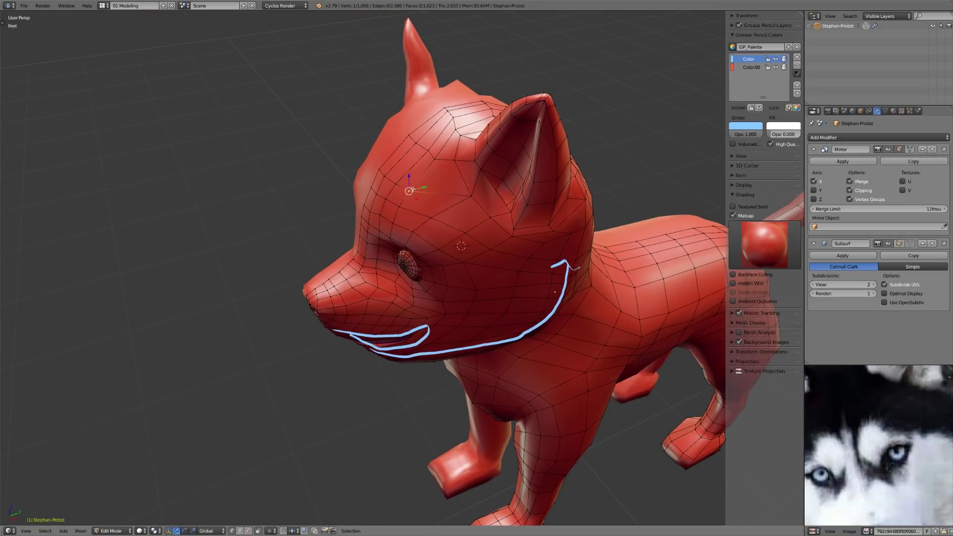
mouse_move(385, 177)
middle_mouse_down()
mouse_move(474, 210)
mouse_move(483, 187)
middle_mouse_up()
key("a")
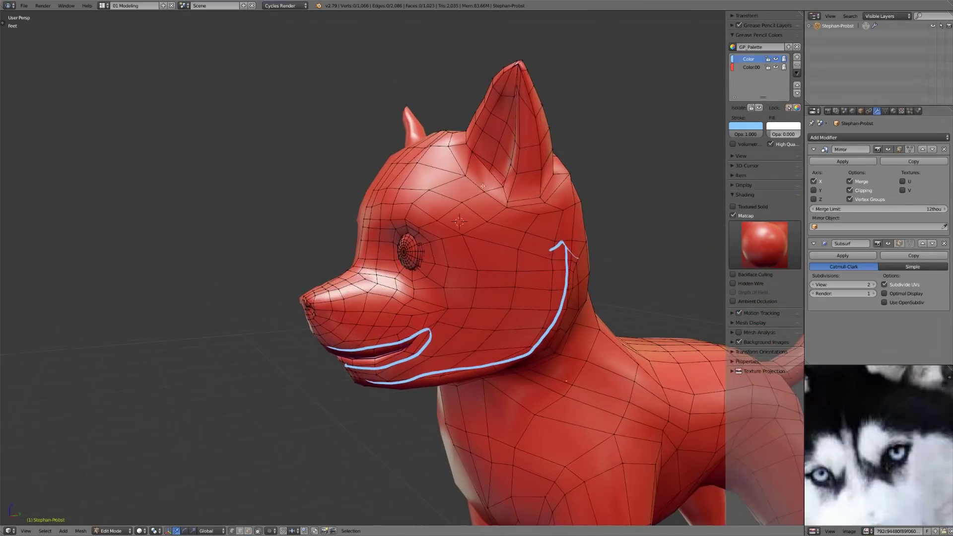
scroll(474, 218, "down", 1)
middle_click_drag(474, 219, 490, 236)
scroll(489, 237, "up", 3)
mouse_move(437, 206)
middle_mouse_down()
mouse_move(464, 185)
mouse_move(445, 176)
mouse_move(544, 170)
mouse_move(431, 157)
mouse_move(512, 171)
mouse_move(506, 266)
middle_mouse_up()
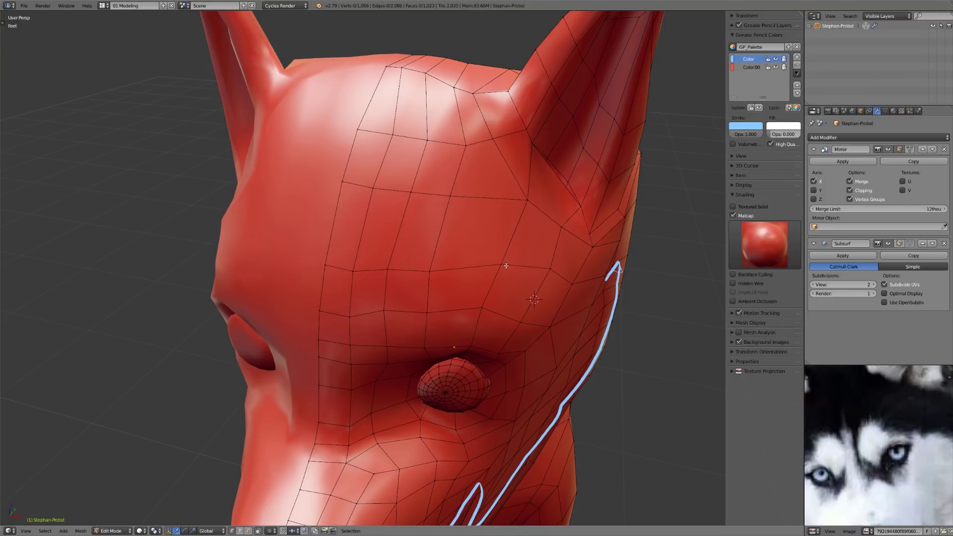
middle_click_drag(478, 229, 504, 222)
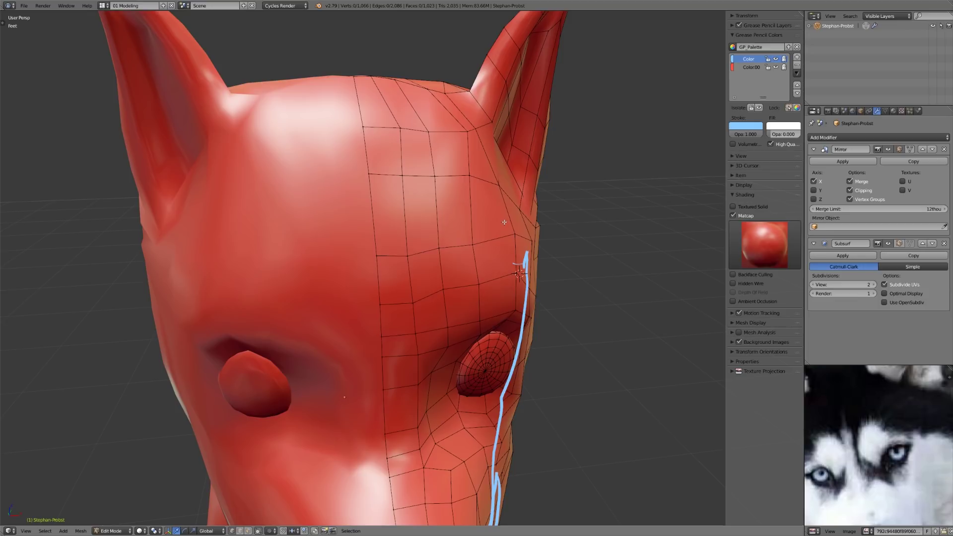
mouse_move(526, 259)
middle_mouse_down()
mouse_move(502, 264)
mouse_move(511, 267)
middle_mouse_up()
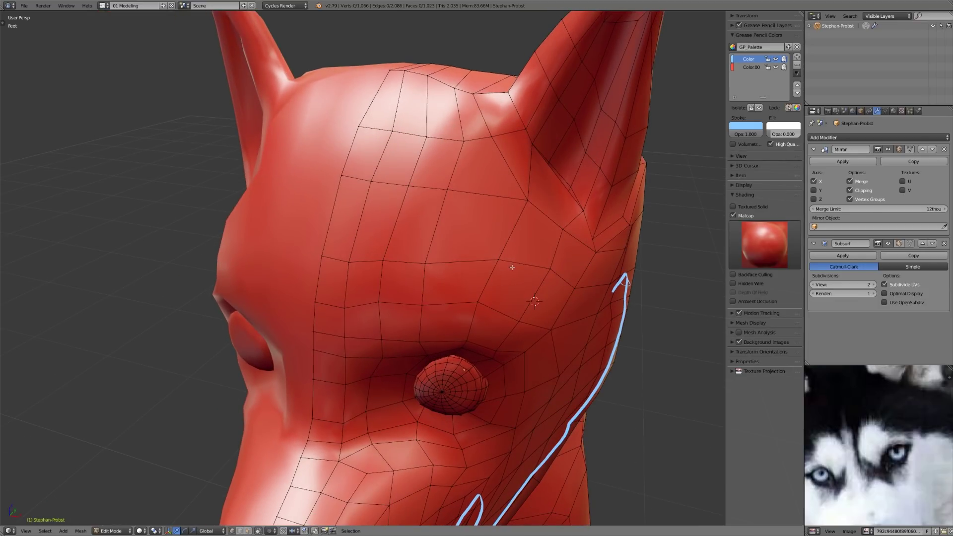
middle_click_drag(508, 267, 529, 288)
middle_click_drag(489, 263, 465, 236)
- Reposition the side forehead vertices between the brow and the front base of the ear
right_click(486, 190)
key("g")
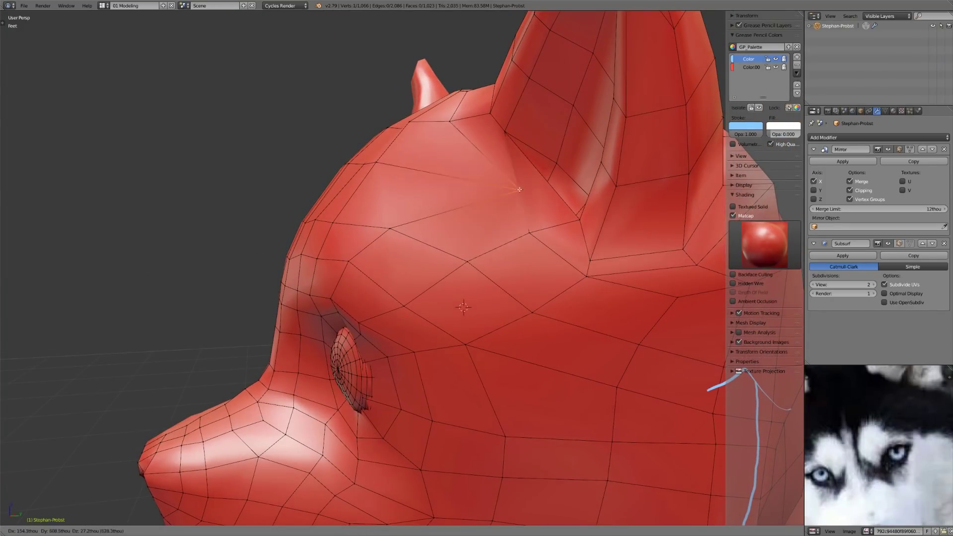
left_click(502, 188)
mouse_move(500, 178)
middle_mouse_down()
mouse_move(484, 192)
mouse_move(491, 265)
middle_mouse_up()
right_click(481, 246)
key("j")
middle_click_drag(466, 214, 484, 246)
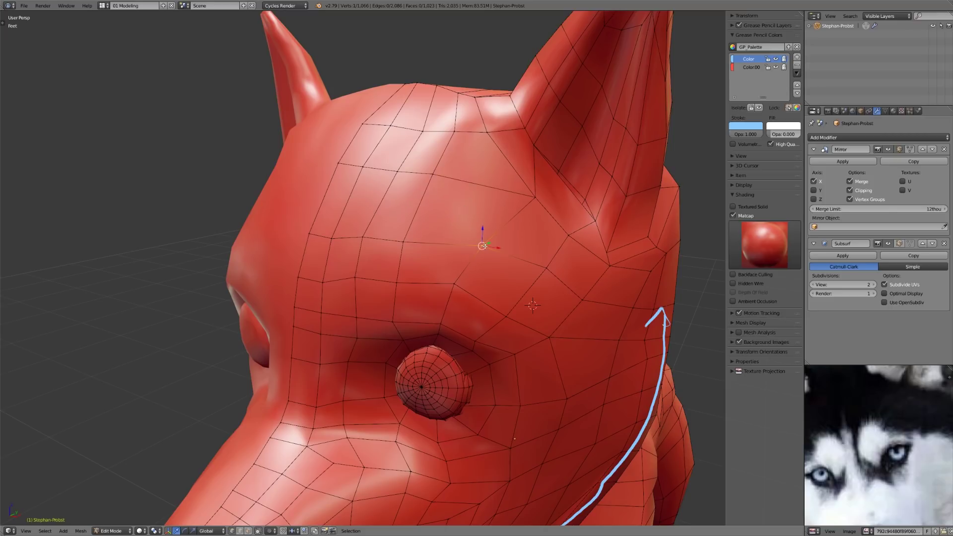
right_click(540, 198)
middle_click_drag(552, 230, 521, 253)
right_click(527, 224)
key("g")
left_click(491, 324)
middle_click_drag(493, 312, 486, 263)
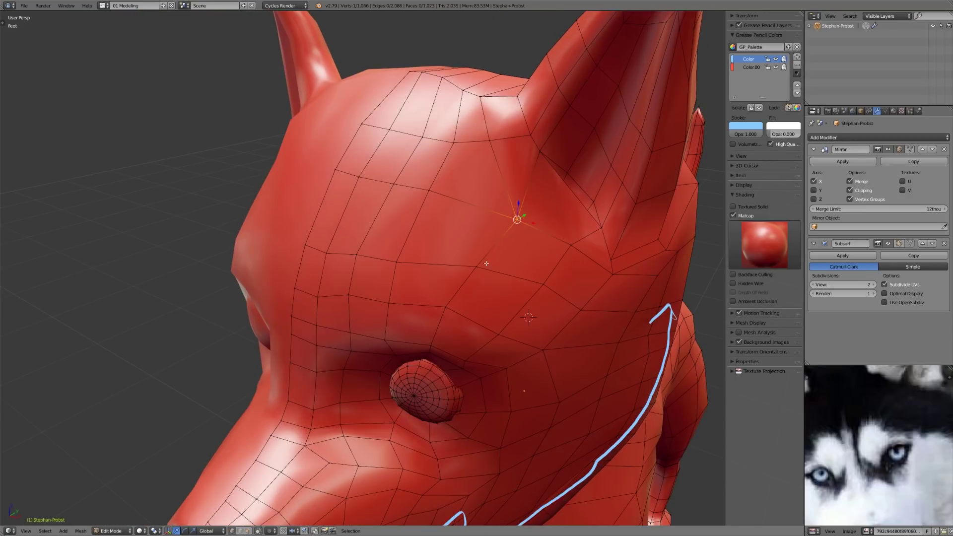
- Try to connect two vertices across the forehead with a new edge toward the ear base
right_click(428, 191)
right_click(477, 263, "shift")
key("ctrl+z")
right_click(399, 262)
right_click(514, 221, "shift")
key("j")
key("a")
middle_click_drag(461, 273, 462, 309)
key("Tab")
key("Tab")
mouse_move(480, 223)
middle_mouse_down()
mouse_move(502, 264)
mouse_move(455, 216)
mouse_move(491, 249)
middle_mouse_up()
scroll(529, 254, "up", 3)
- Undo the edge connection across the forehead
key("ctrl+z")
key("ctrl+z")
key("a")
- Move the side forehead vertices in front of the ear toward the brow to even out the large faces
right_click(494, 219)
key("g")
left_click(440, 223)
key("g")
left_click(407, 274)
middle_click_drag(407, 274, 446, 248)
right_click(475, 199)
middle_click_drag(475, 199, 512, 258)
key("g")
left_click(454, 243)
key("a")
- Move a vertex on the upper forehead and slide its neighbour along the edge near the ear base
right_click(417, 161)
middle_click_drag(464, 174, 451, 157)
key("g")
left_click(440, 148)
key("a")
right_click(449, 155)
key("shift+v")
left_click(445, 158)
key("a")
- Select the patch of forehead vertices above the eye and smooth them
middle_click_drag(445, 203, 462, 272)
middle_click_drag(405, 275, 367, 264)
scroll(347, 265, "up", 1)
mouse_move(262, 265)
left_mouse_down("ctrl")
mouse_move(425, 275)
mouse_move(451, 237)
mouse_move(400, 179)
mouse_move(280, 214)
mouse_move(276, 150)
left_mouse_up("ctrl")
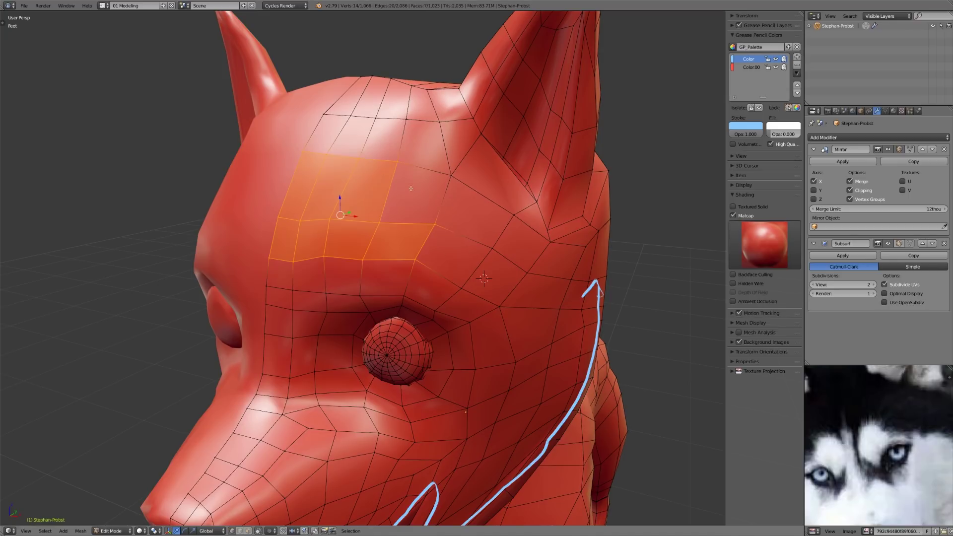
key("w")
left_click(404, 239)
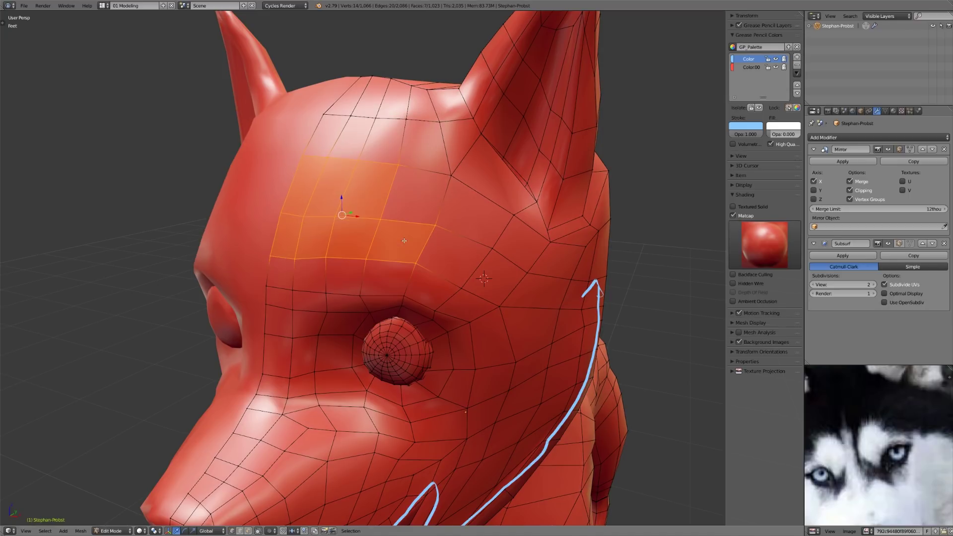
- Add the upper muzzle side and the cheek vertices below the eye to the selection and smooth them
scroll(426, 289, "down", 3)
middle_click_drag(425, 290, 353, 229, "shift")
scroll(337, 199, "up", 2)
left_click_drag(355, 220, 321, 232, "ctrl")
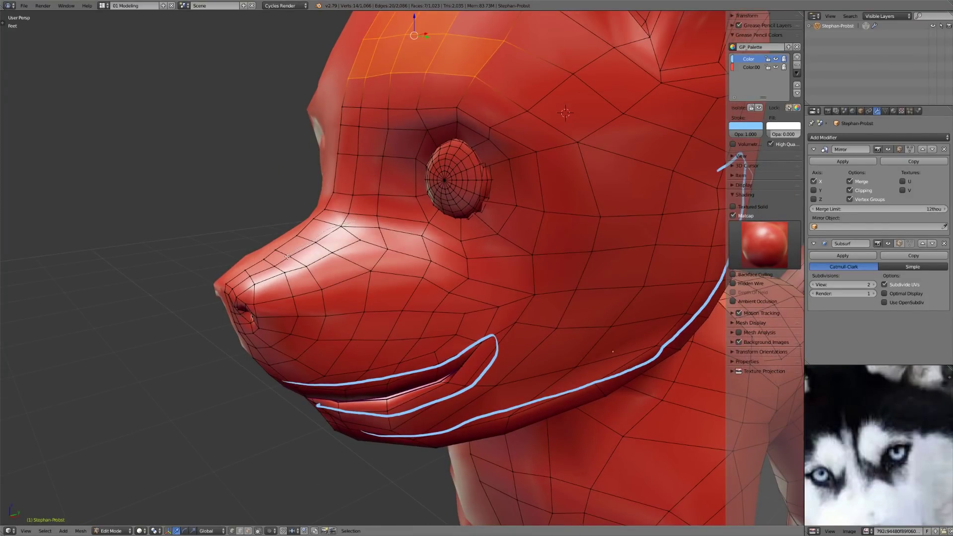
mouse_move(292, 266)
left_mouse_down("ctrl")
mouse_move(317, 325)
mouse_move(399, 350)
mouse_move(446, 346)
mouse_move(466, 336)
mouse_move(488, 281)
mouse_move(480, 255)
mouse_move(454, 246)
left_mouse_up("ctrl")
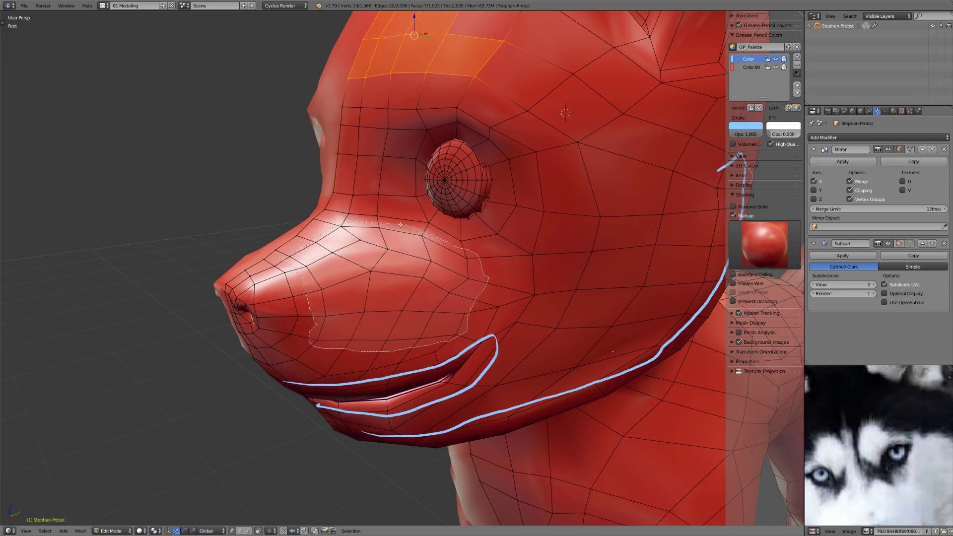
left_click_drag(401, 225, 382, 224, "ctrl")
right_click(502, 311, "shift")
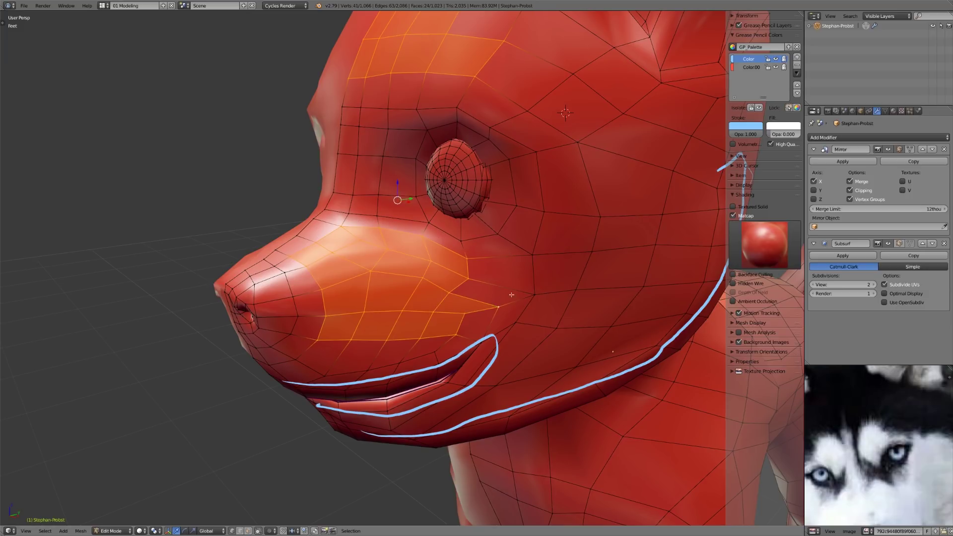
right_click(530, 291, "shift")
right_click(526, 254, "shift")
left_click(502, 254)
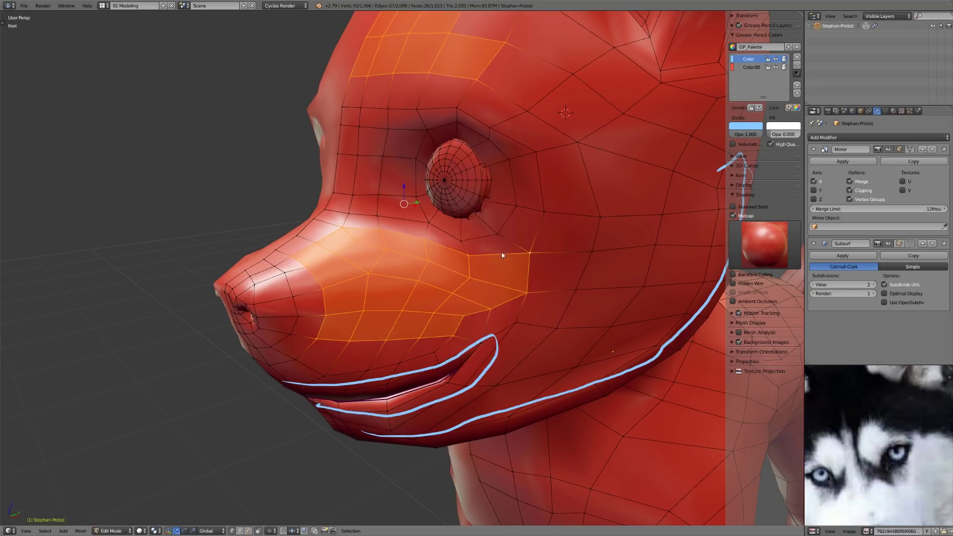
key("a")
- Select the vertices between the eyes along the bridge of the nose and smooth them twice
mouse_move(502, 251)
middle_mouse_down()
mouse_move(507, 295)
mouse_move(510, 268)
middle_mouse_up()
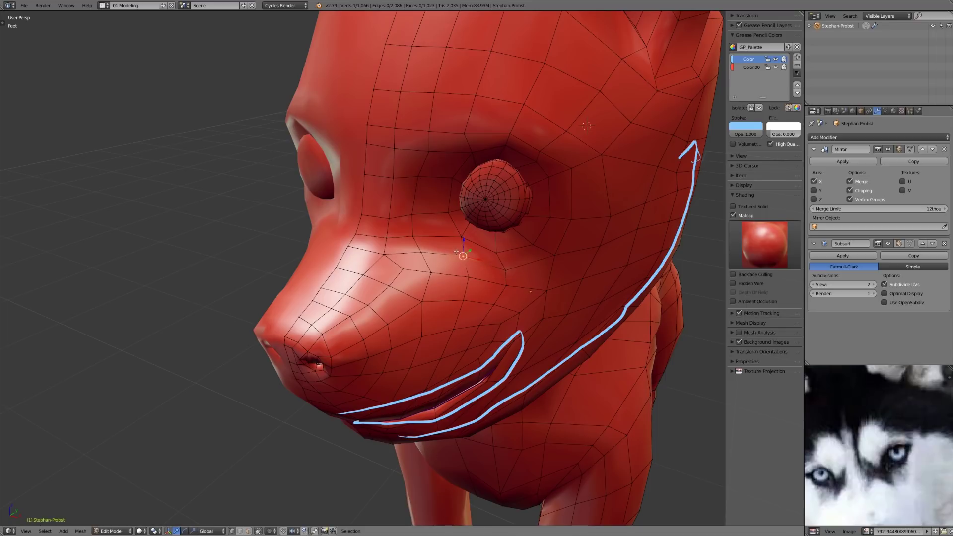
middle_click_drag(459, 262, 398, 199)
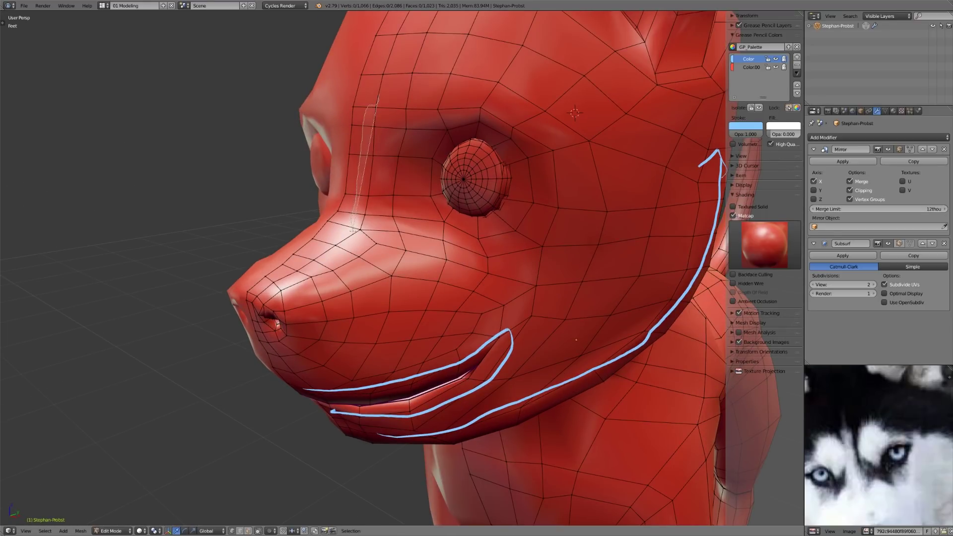
left_click_drag(417, 100, 415, 97, "ctrl")
key("w")
left_click(443, 132)
key("w")
left_click(443, 133)
key("a")
- Slide the vertex on the rump beside the base of the tail along its edge
middle_click_drag(454, 226, 510, 291)
middle_click_drag(432, 286, 405, 256)
scroll(405, 257, "down", 3)
middle_click_drag(571, 233, 504, 255)
scroll(545, 245, "down", 3)
scroll(522, 270, "up", 4)
scroll(519, 225, "down", 3)
scroll(508, 250, "up", 3)
scroll(504, 256, "up", 3)
right_click(495, 254)
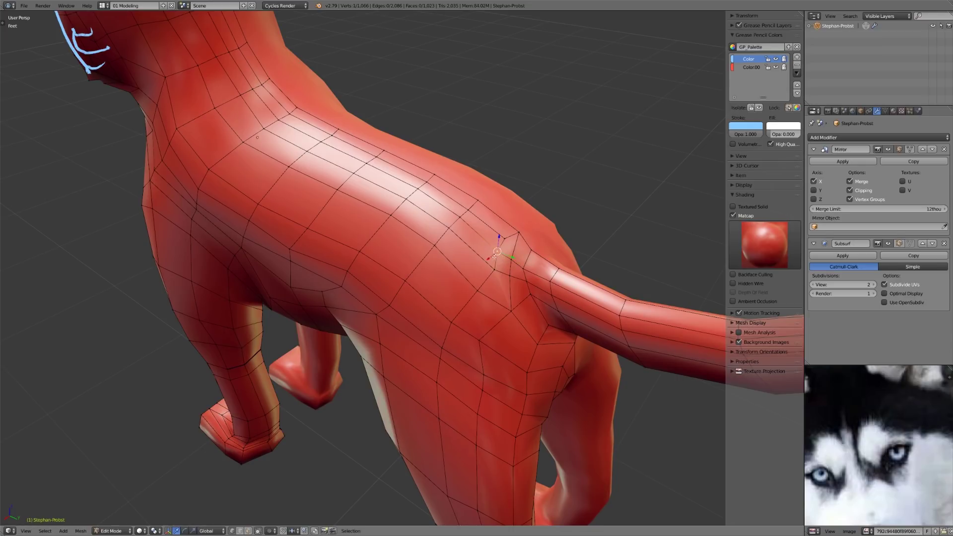
left_click_drag(494, 271, 480, 258)
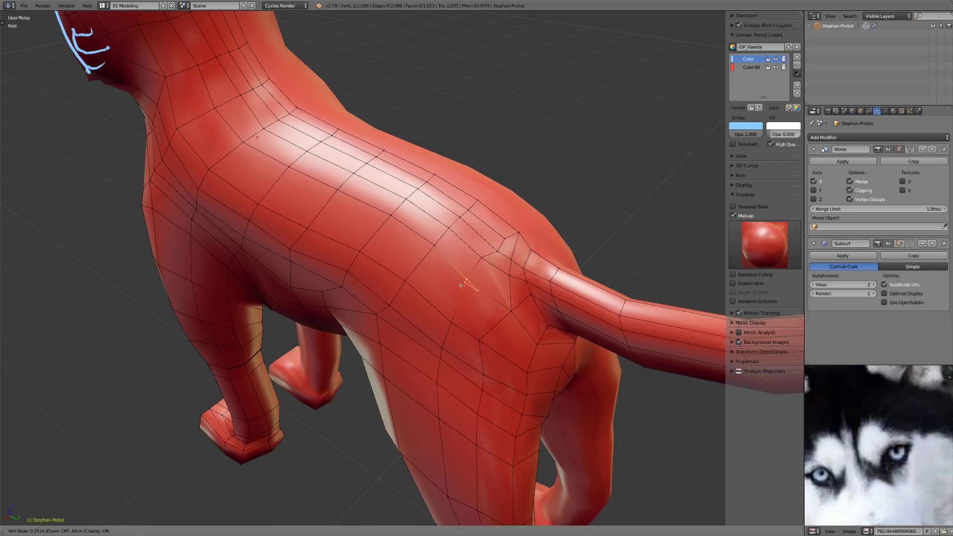
middle_click_drag(474, 294, 418, 362)
key("a")
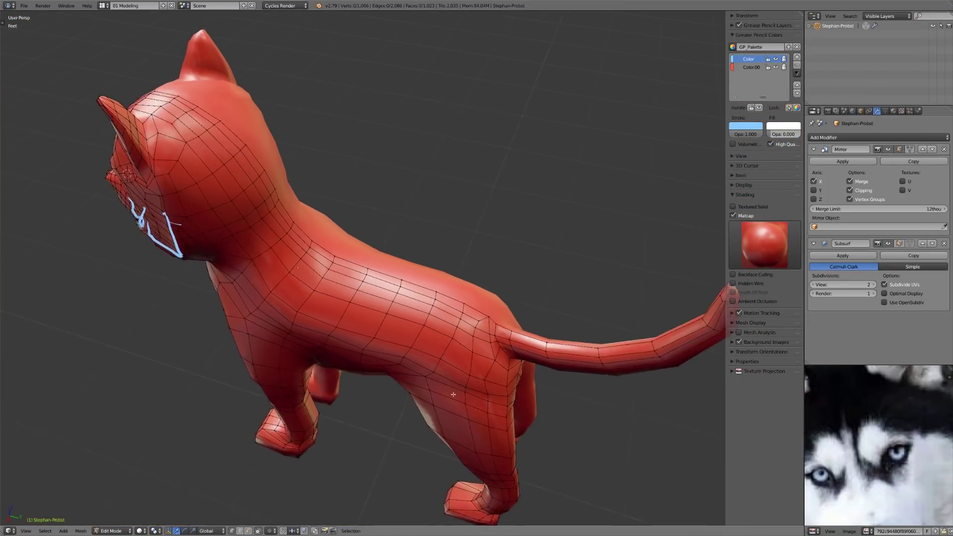
- Slide the vertex on the upper flank behind the shoulder along its edge
scroll(411, 358, "up", 3)
middle_click_drag(412, 358, 458, 304)
scroll(458, 304, "up", 4)
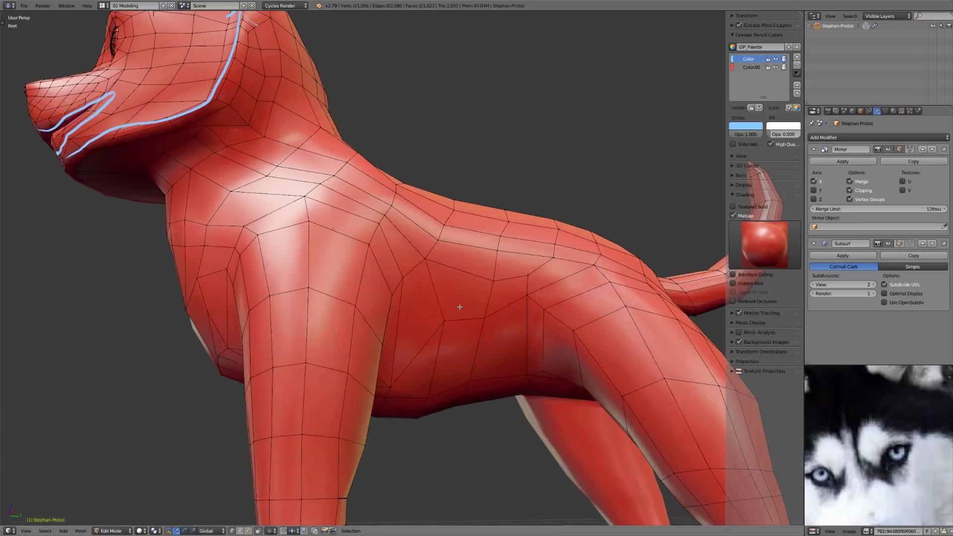
right_click(396, 260)
key("g")
key("g")
left_click(396, 259)
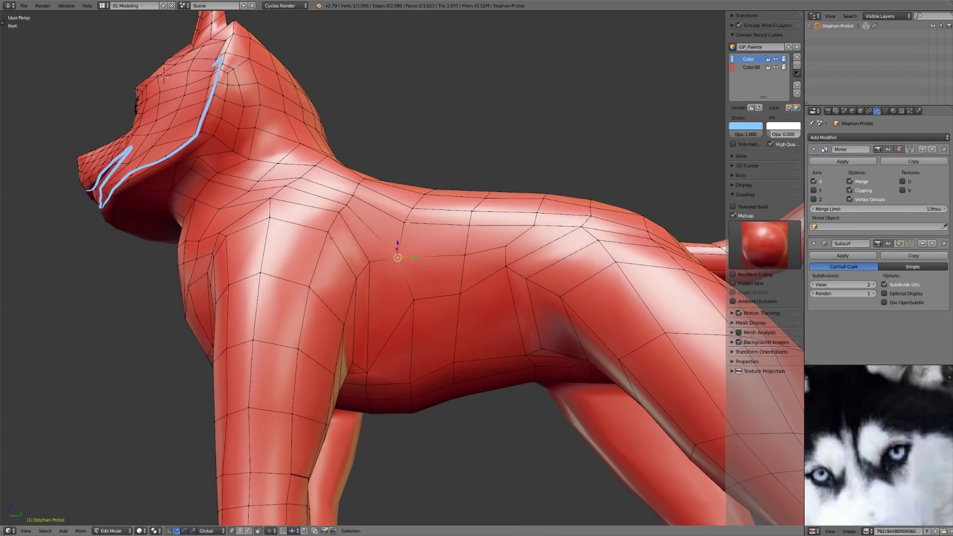
- Slide the vertices on the withers and behind the shoulder along their edges, and reposition a vertex on the flank
middle_click_drag(397, 259, 314, 230)
right_click(323, 214)
key("g")
key("g")
left_click(333, 205)
right_click(353, 274)
key("g")
key("g")
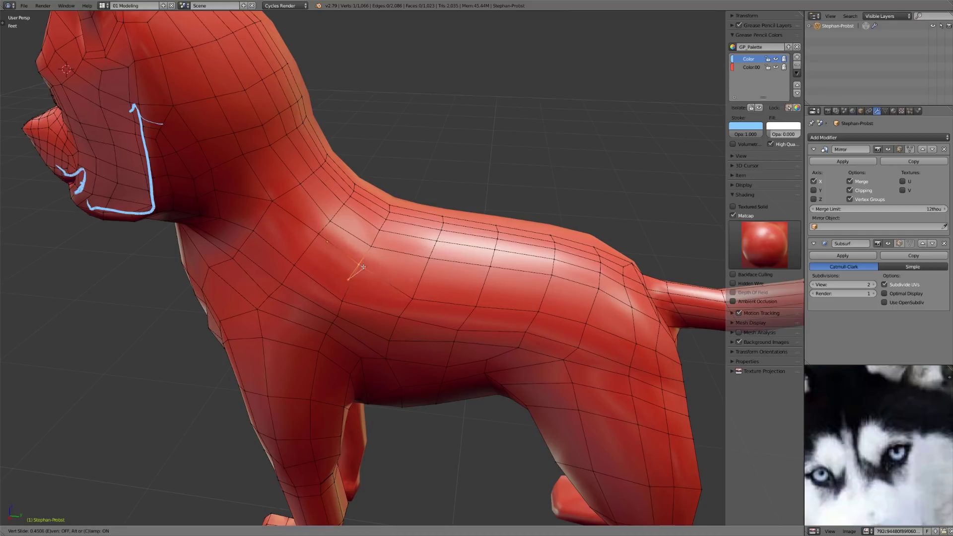
left_click(358, 270)
middle_click_drag(419, 299, 381, 266)
key("g")
left_click(434, 293)
- Circle areas on the back and the flank with the Grease Pencil, and erase both circles
middle_click_drag(434, 292, 415, 311)
mouse_move(453, 292)
left_mouse_down()
mouse_move(456, 284)
mouse_move(469, 311)
mouse_move(403, 307)
mouse_move(417, 336)
left_mouse_up()
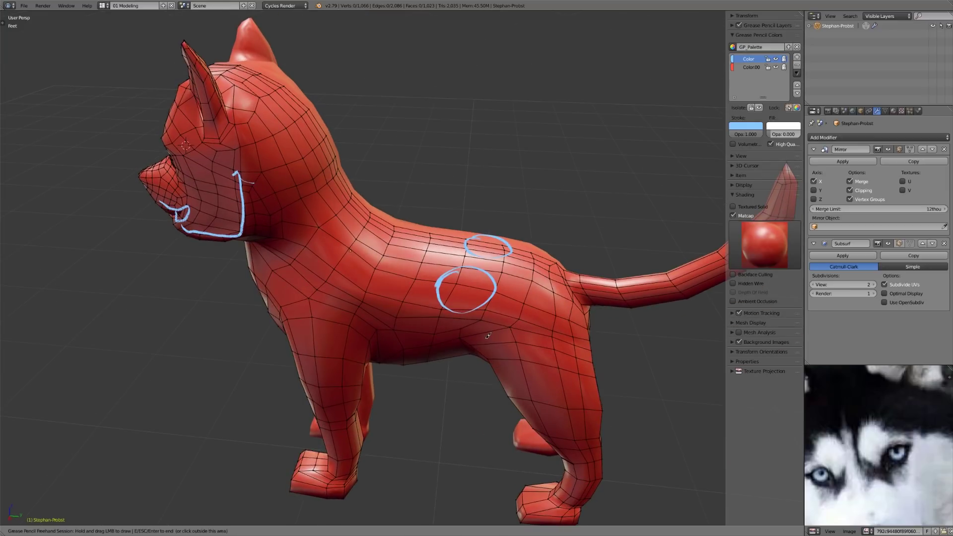
right_click_drag(447, 318, 478, 300)
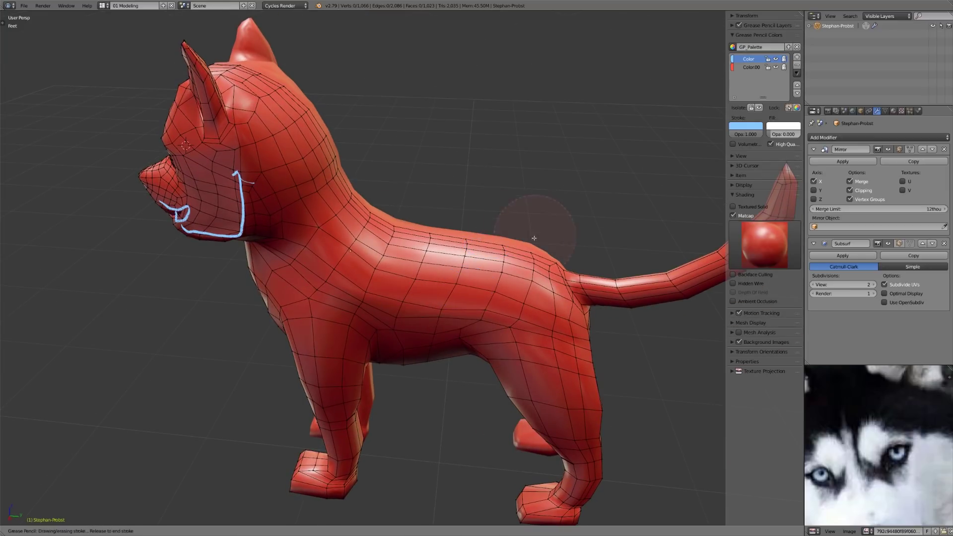
right_click_drag(532, 230, 530, 232)
key("Escape")
- Try to move a single lower-lip vertex vertically in the front view
scroll(427, 333, "down", 1)
mouse_move(437, 342)
middle_mouse_down()
mouse_move(461, 348)
mouse_move(470, 406)
mouse_move(496, 410)
middle_mouse_up()
mouse_move(497, 410)
middle_mouse_down("shift")
mouse_move(521, 340)
mouse_move(526, 355)
mouse_move(544, 330)
middle_mouse_up("shift")
key("KP_1")
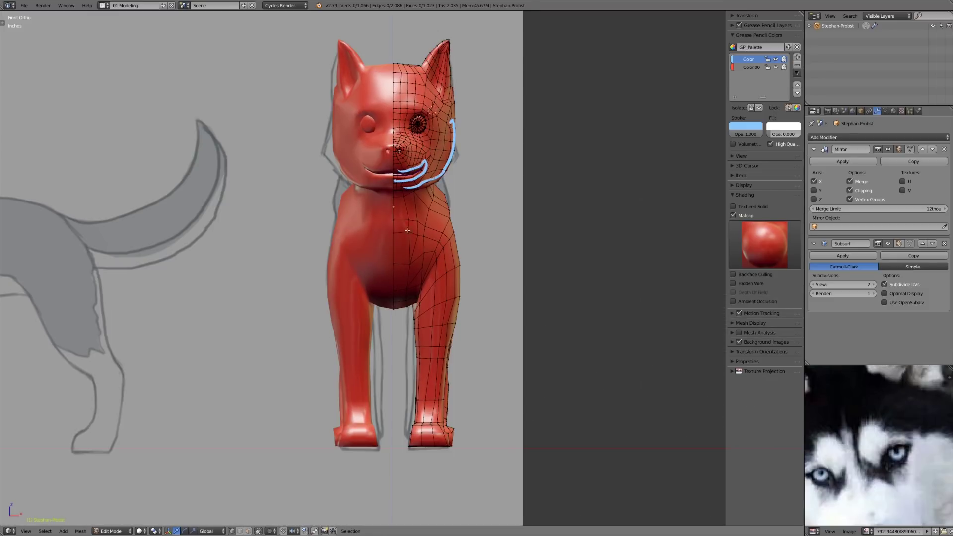
scroll(390, 221, "up", 1)
key("z")
scroll(370, 253, "up", 3)
key("z")
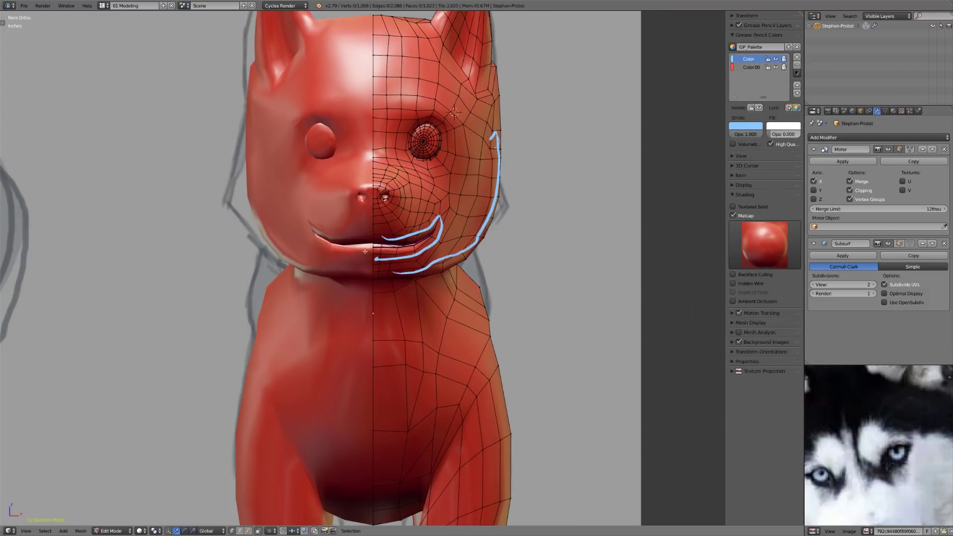
key("g")
key("z")
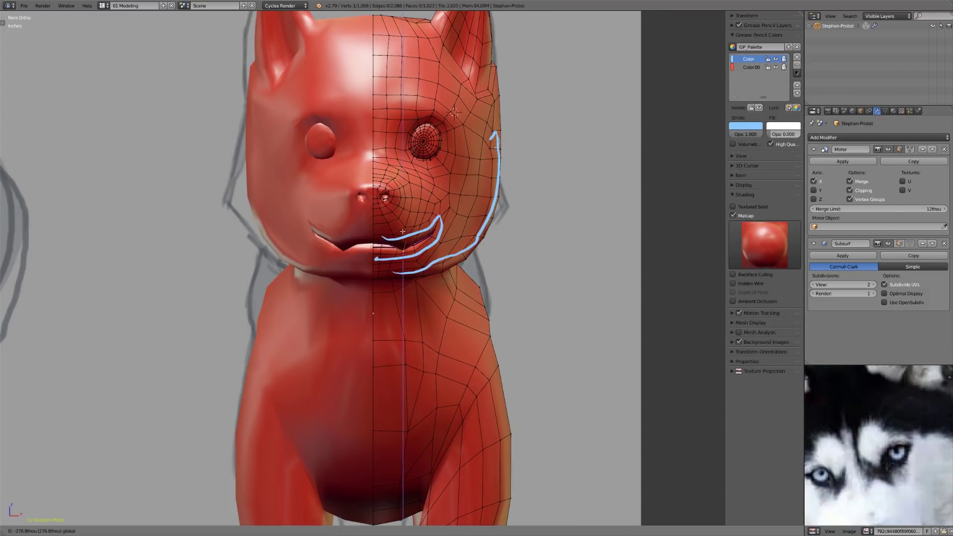
left_click(403, 229)
- Enable proportional editing and move the lower-lip vertices vertically with a small falloff to open the mouth slightly
key("o")
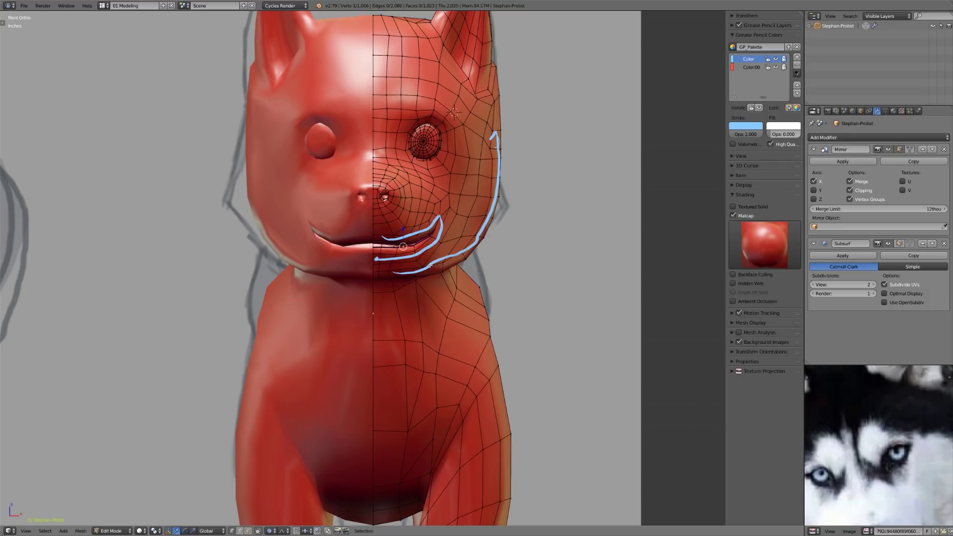
key("g")
key("z")
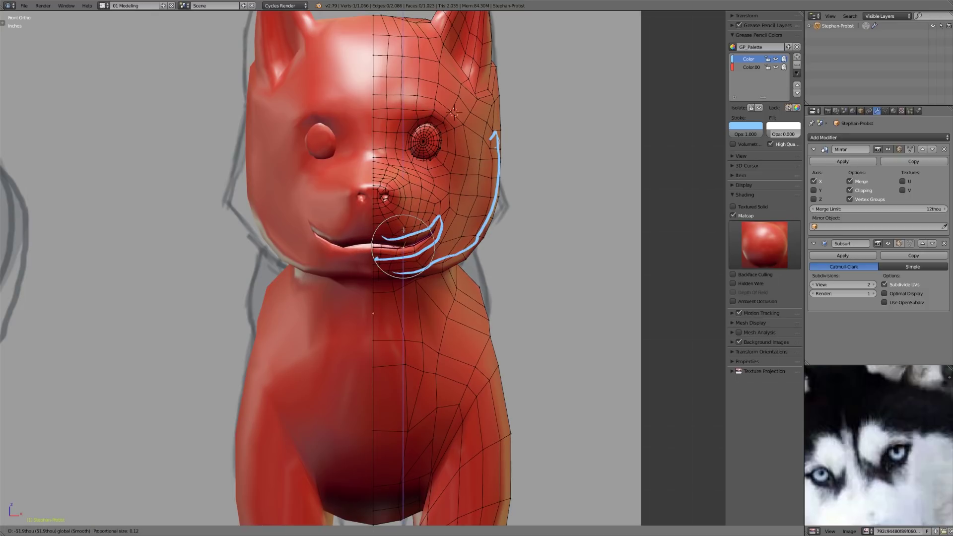
left_click(404, 231)
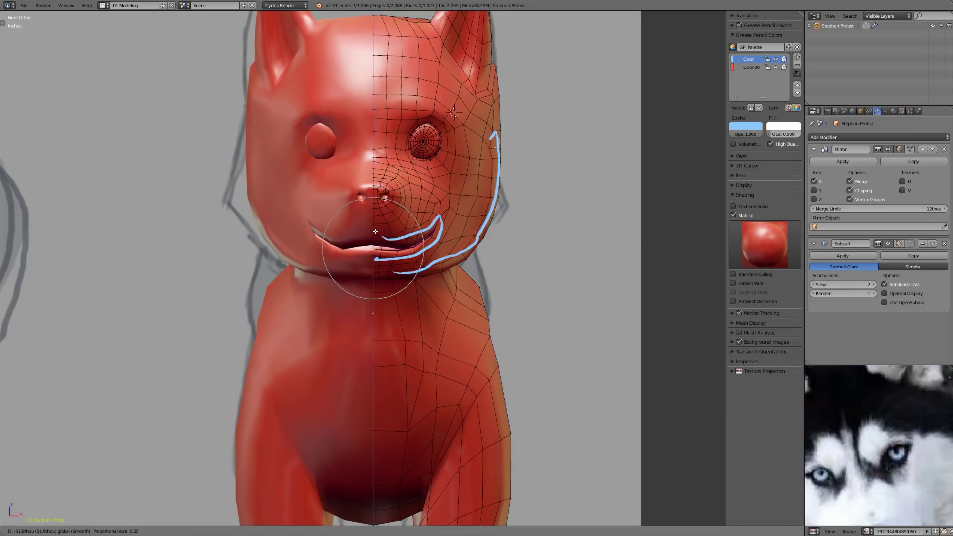
key("g")
key("x")
left_click(448, 278)
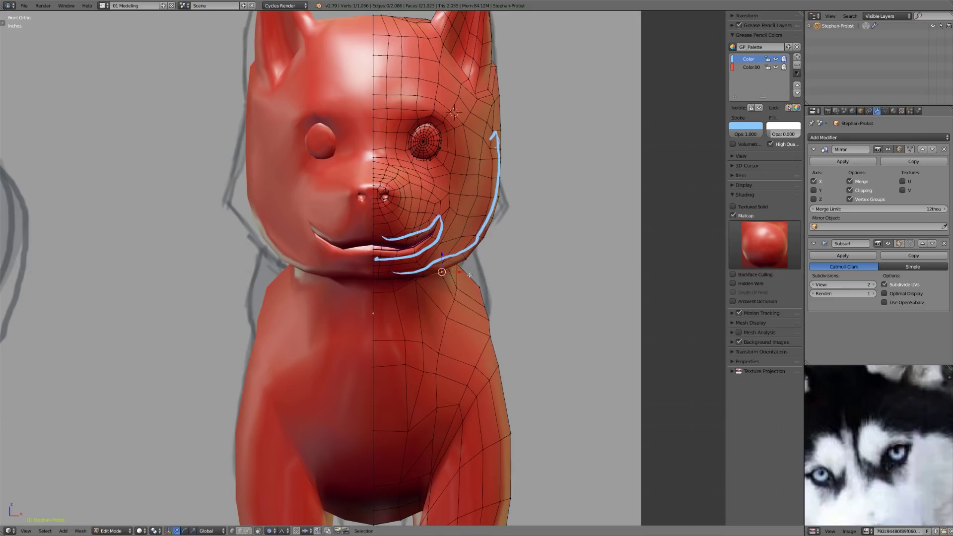
- Leave Edit Mode and examine the smoothed dog's head and body from several angles
key("Tab")
scroll(447, 292, "down", 3)
middle_click_drag(448, 292, 449, 316)
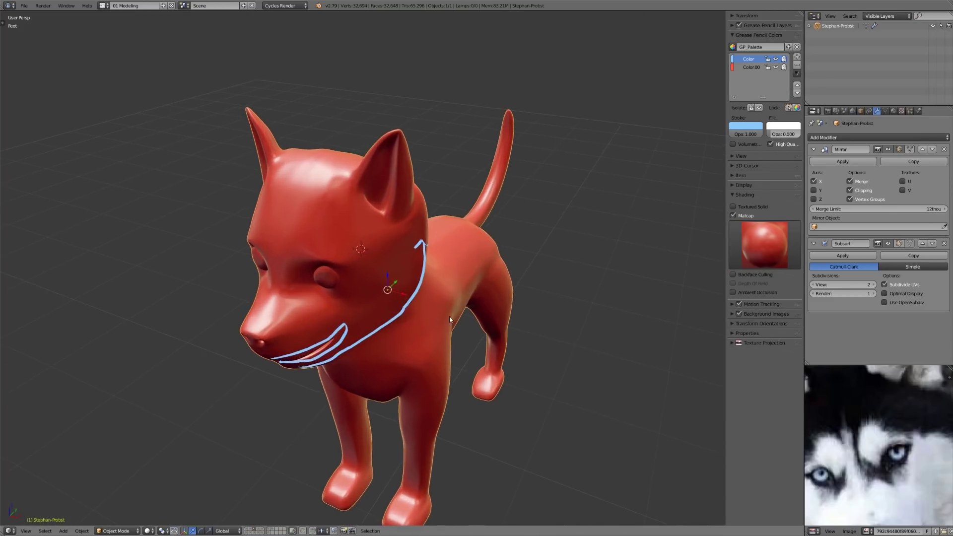
scroll(306, 175, "up", 3)
scroll(320, 315, "down", 3)
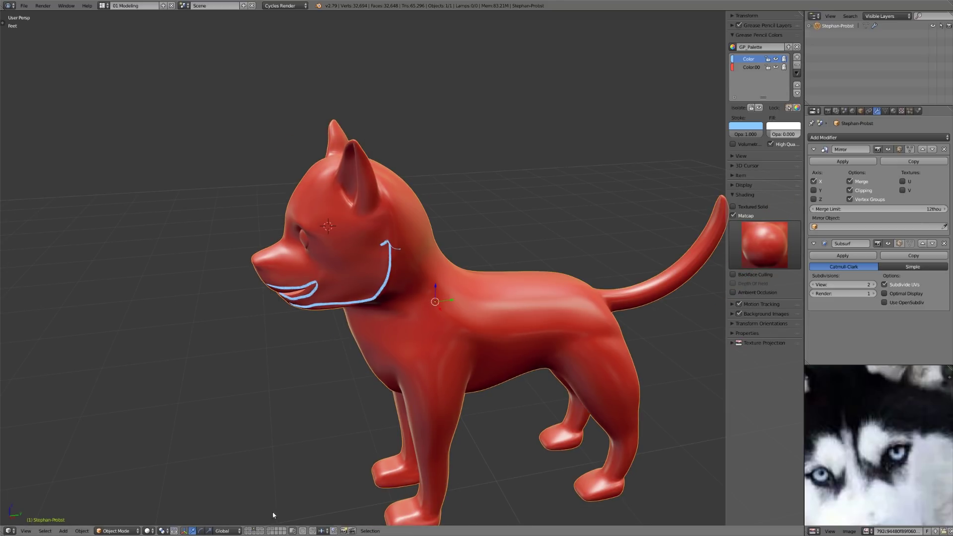
scroll(329, 415, "down", 2)
middle_click_drag(330, 415, 363, 413)
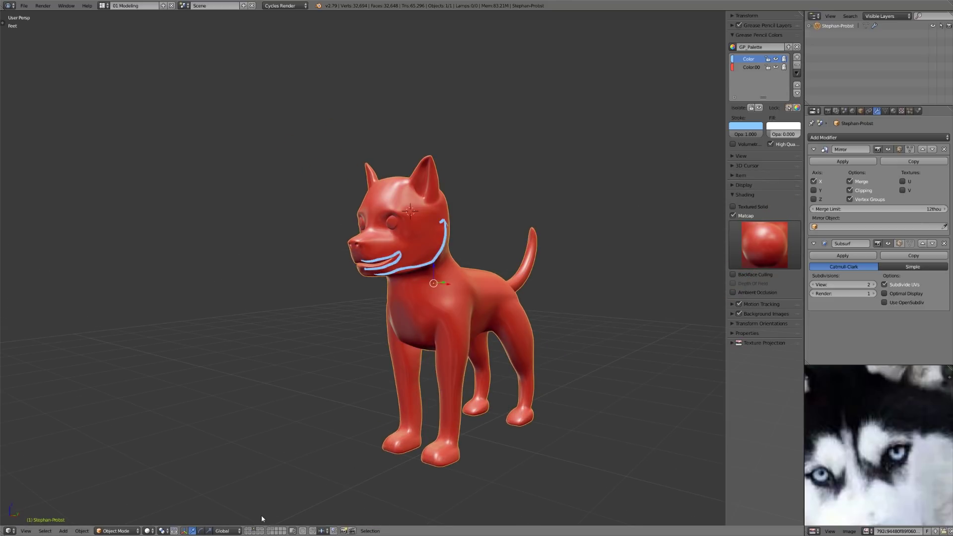
- Compare the edited dog with its copy on another layer, and bring up the next dog model
left_click(254, 533)
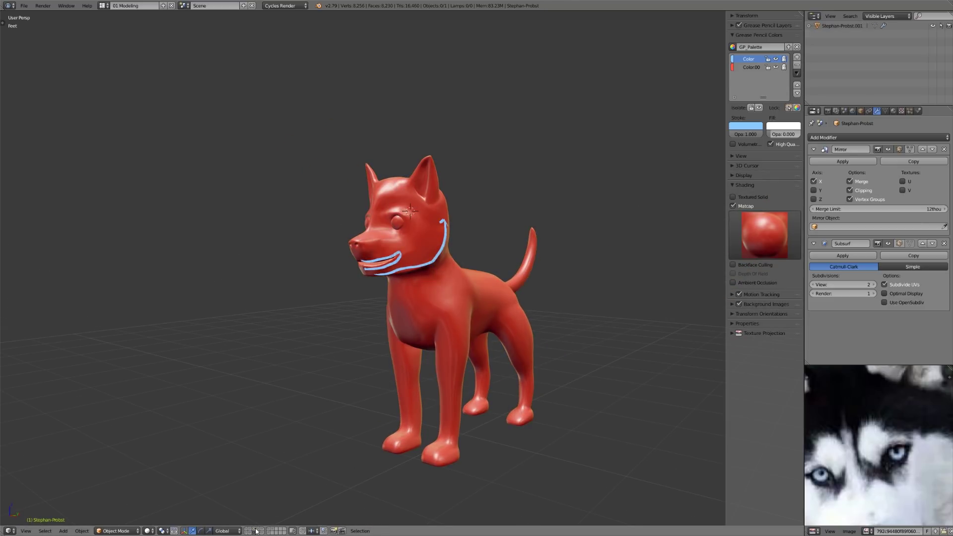
key("ctrl+shift+z")
key("ctrl+z")
scroll(322, 400, "up", 3)
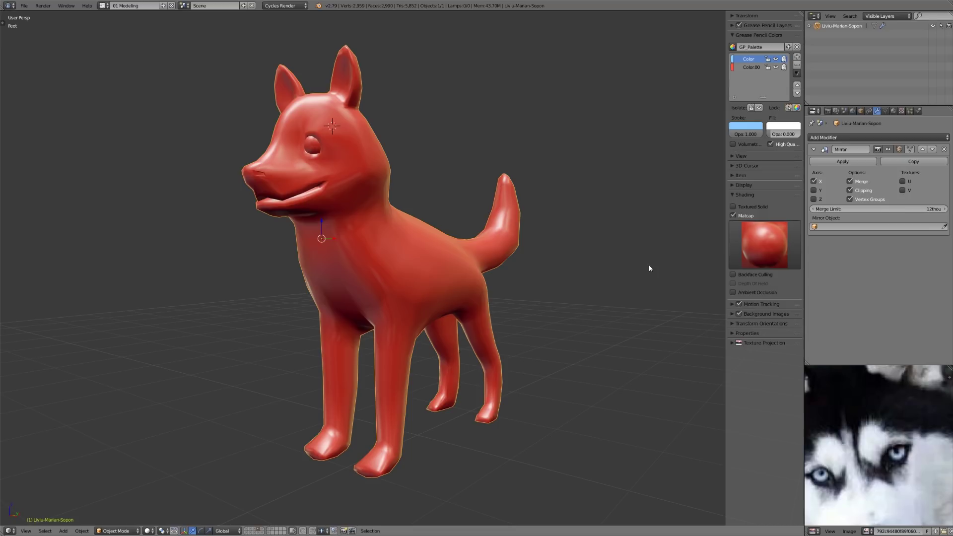
- Examine the second dog's edge loops around the shoulder, neck and mouth in Edit Mode, previewing loop cuts without adding any
key("Tab")
middle_click_drag(443, 270, 503, 298)
scroll(431, 297, "up", 1)
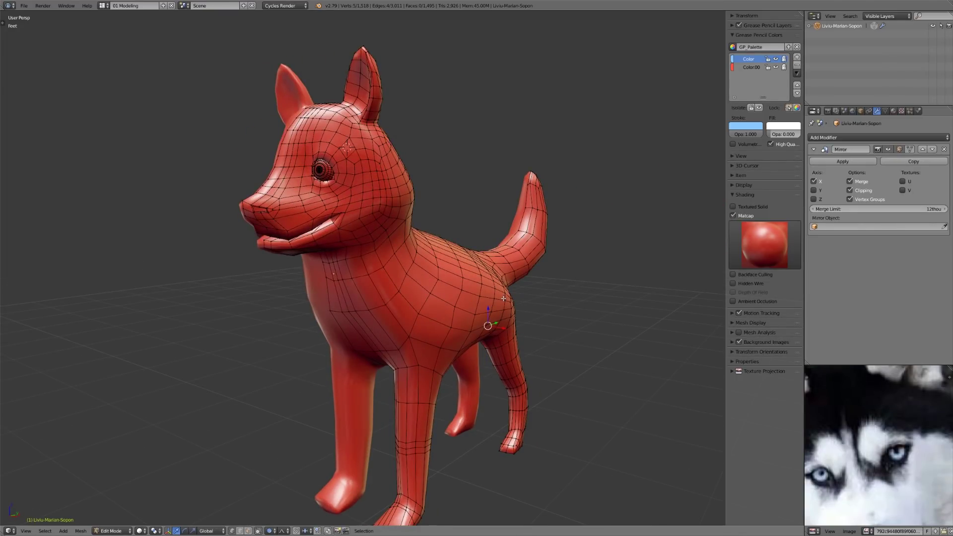
scroll(504, 299, "up", 3)
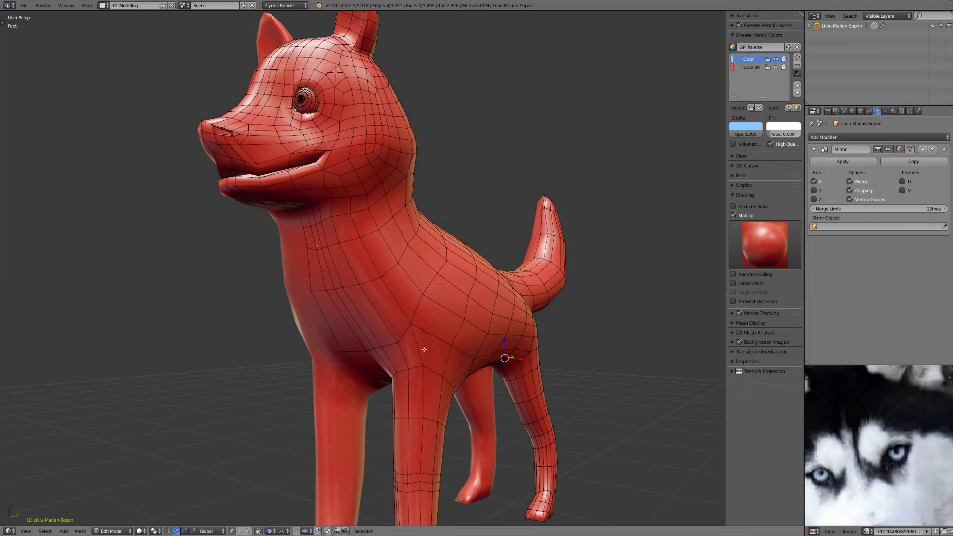
key("ctrl+r")
right_click(417, 348)
scroll(427, 328, "up", 4)
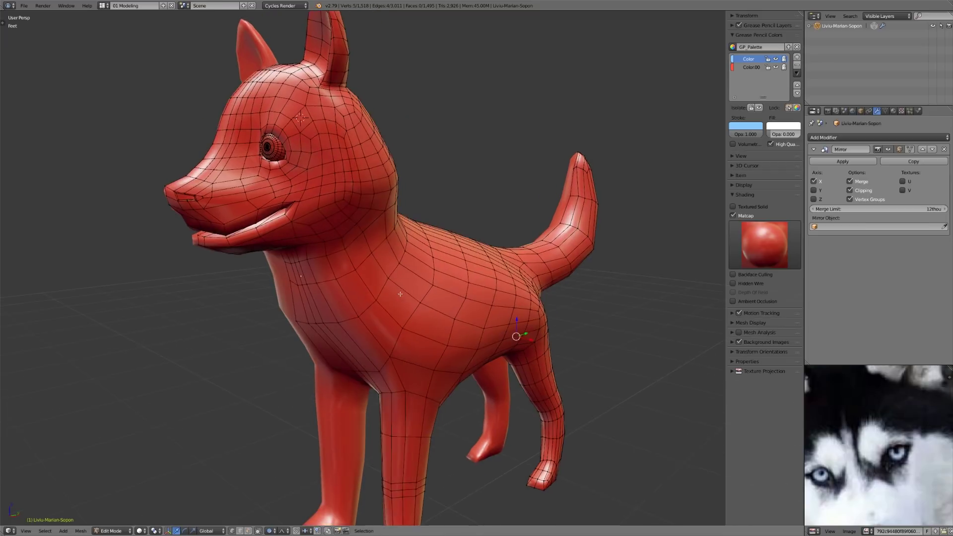
key("ctrl+r")
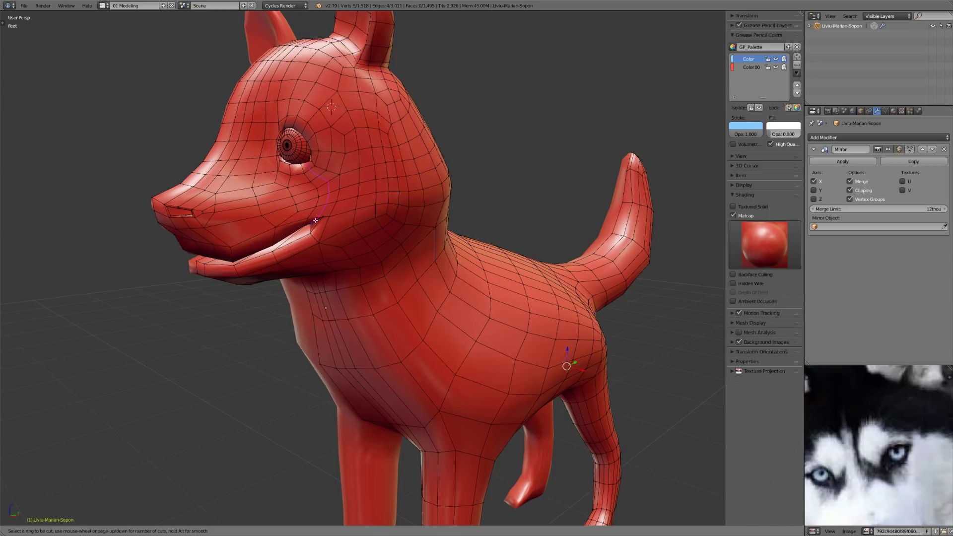
right_click(271, 236)
middle_click_drag(271, 237, 463, 318)
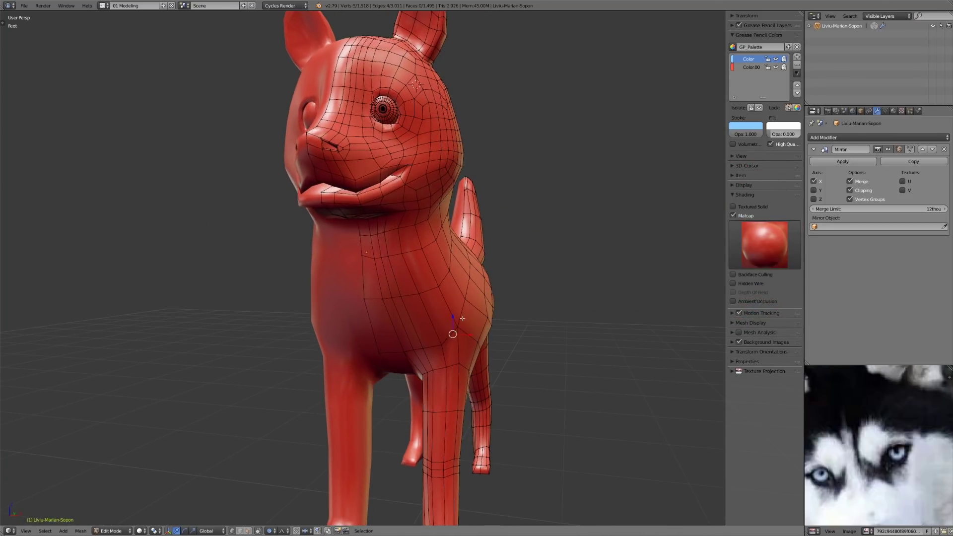
middle_click_drag(443, 368, 402, 349)
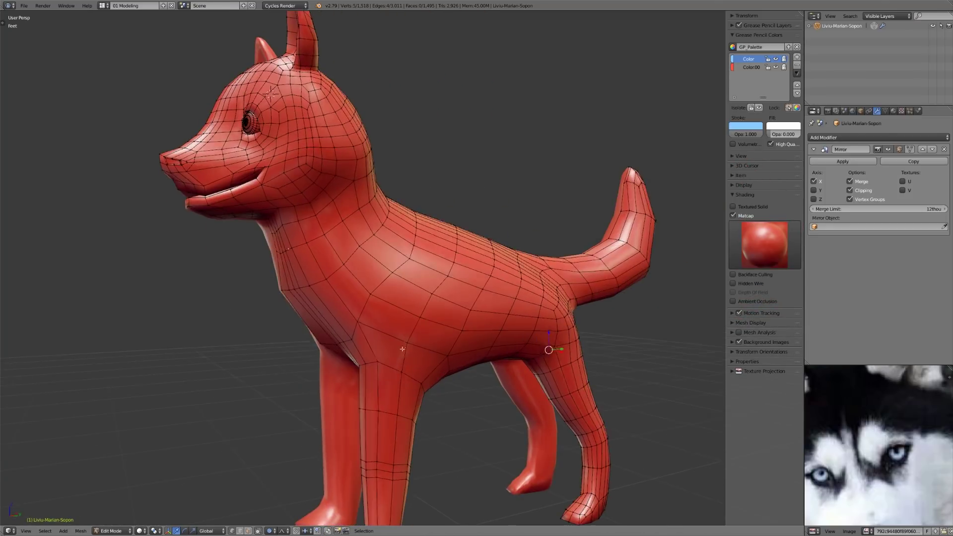
- Raise the vertex above the front leg toward the shoulder in the side view with proportional editing
key("KP_3")
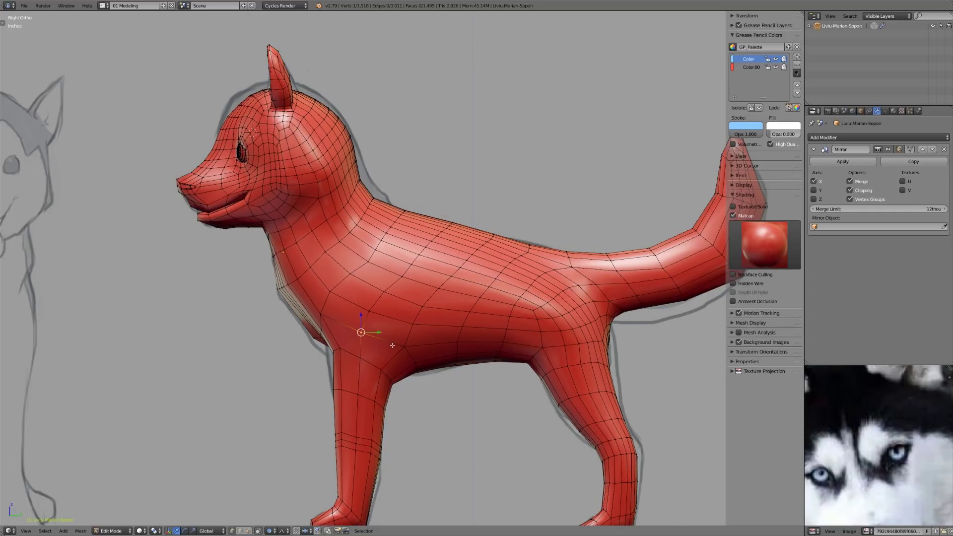
key("g")
scroll(392, 332, "down", 4)
left_click(392, 322)
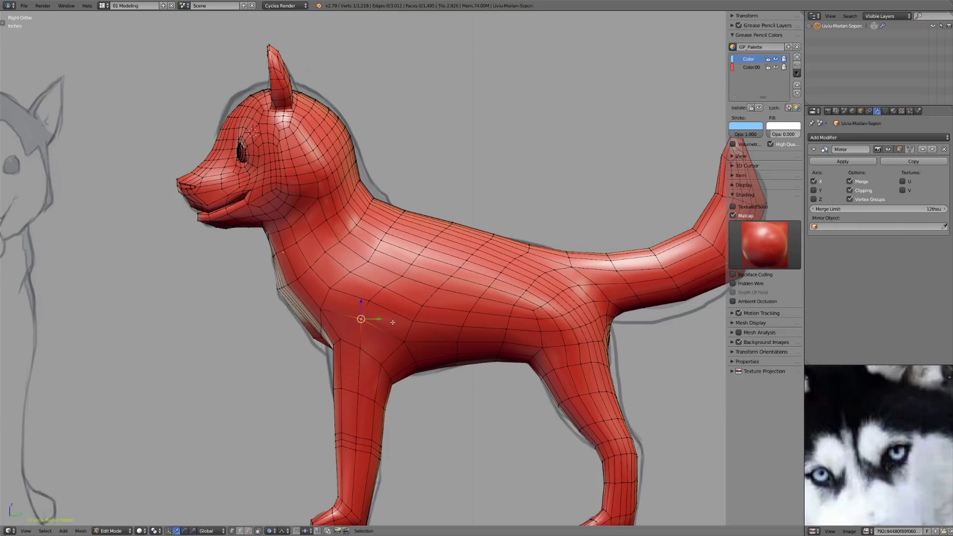
key("z")
key("g")
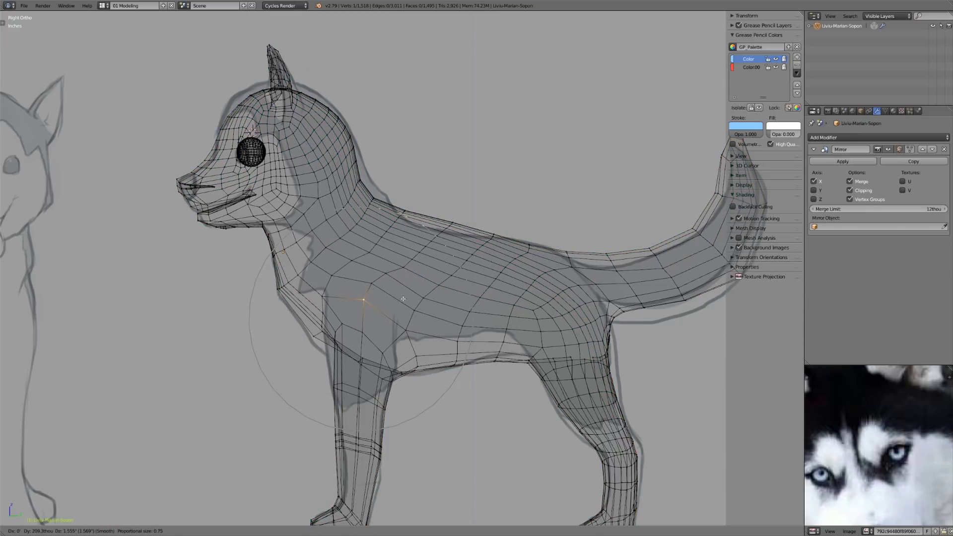
left_click(401, 299)
- Reposition the vertices around the armpit, the belly behind the front leg and the chest in wireframe display
key("g")
left_click(397, 346)
right_click(419, 371)
key("g")
left_click(415, 369)
key("g")
left_click(306, 337)
key("g")
left_click(320, 316)
key("z")
- Nudge the two upper shoulder vertices above the front leg slightly upward
right_click(359, 290)
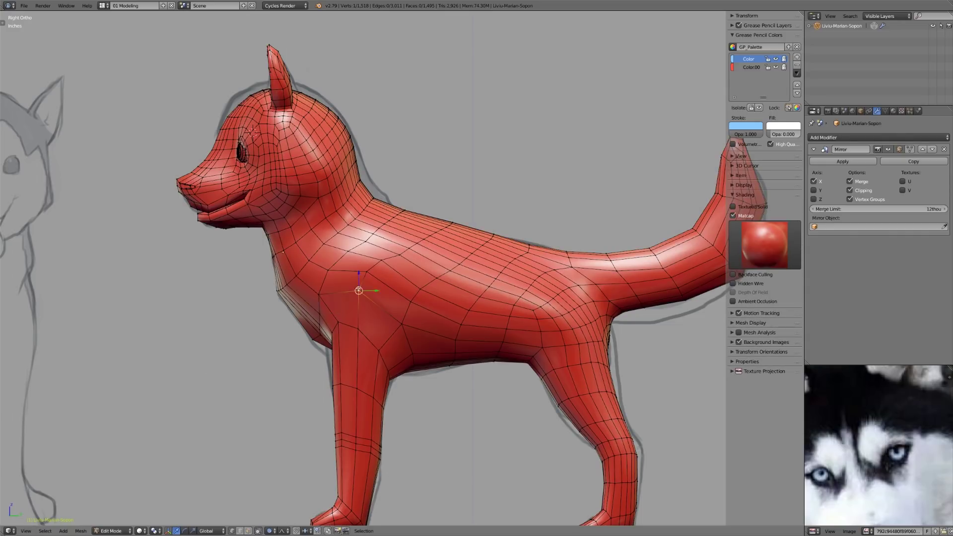
key("g")
left_click(361, 286)
right_click(320, 293)
key("g")
left_click(322, 289)
- Adjust the lower flank vertex behind the front leg and move the groin vertex in front of the hind leg forward
key("g")
right_click(419, 338)
right_click(416, 345)
key("g")
left_click(416, 342)
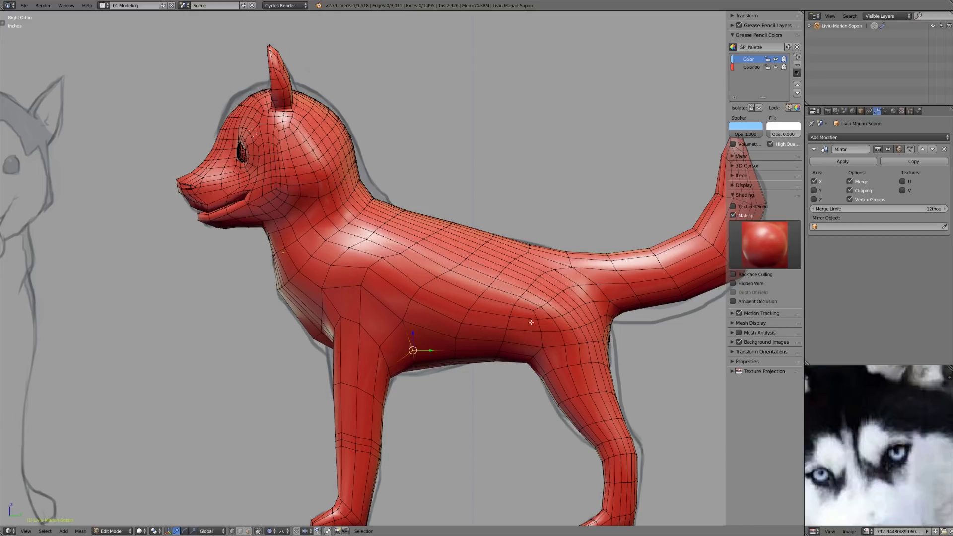
key("g")
left_click(518, 326)
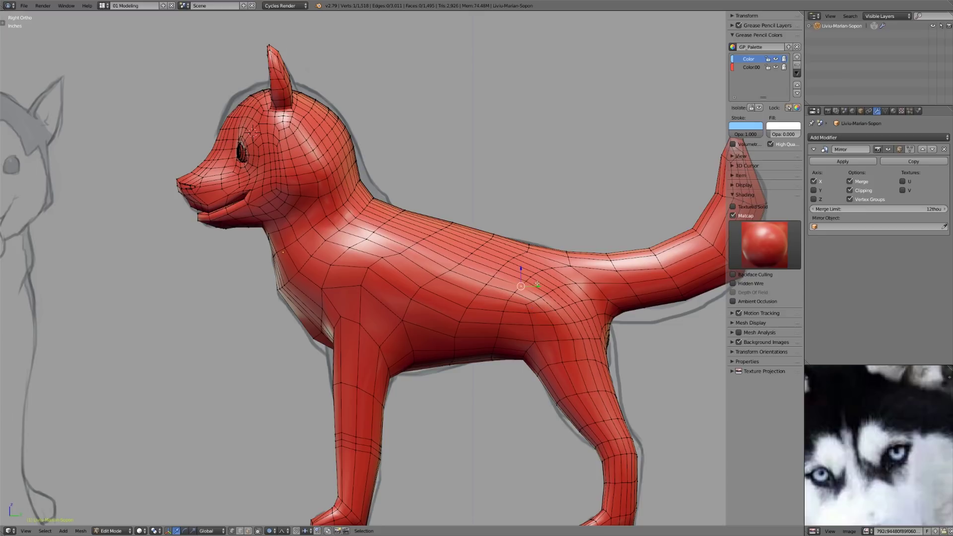
- Reposition the flank vertices in front of the hip one by one to even out the edge flow into the thigh
key("g")
left_click(509, 300)
right_click(508, 300)
key("g")
left_click(498, 299)
key("g")
left_click(570, 273)
right_click(525, 291)
key("g")
left_click(524, 286)
right_click(513, 271)
key("g")
left_click(514, 273)
- Push the side of the torso inward along the X axis by about 750 thou with proportional editing
middle_click_drag(396, 338, 472, 262)
key("g")
key("x")
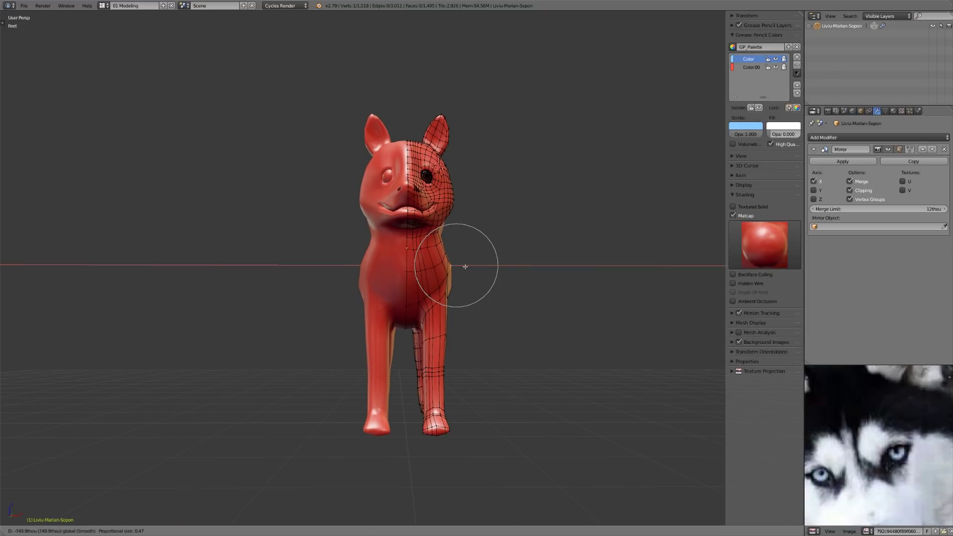
left_click(465, 267)
- Adjust the vertices on the side of the hip and rear flank to refine the body outline from behind
middle_click_drag(571, 317, 475, 320)
scroll(474, 319, "up", 2)
middle_click_drag(523, 300, 425, 364)
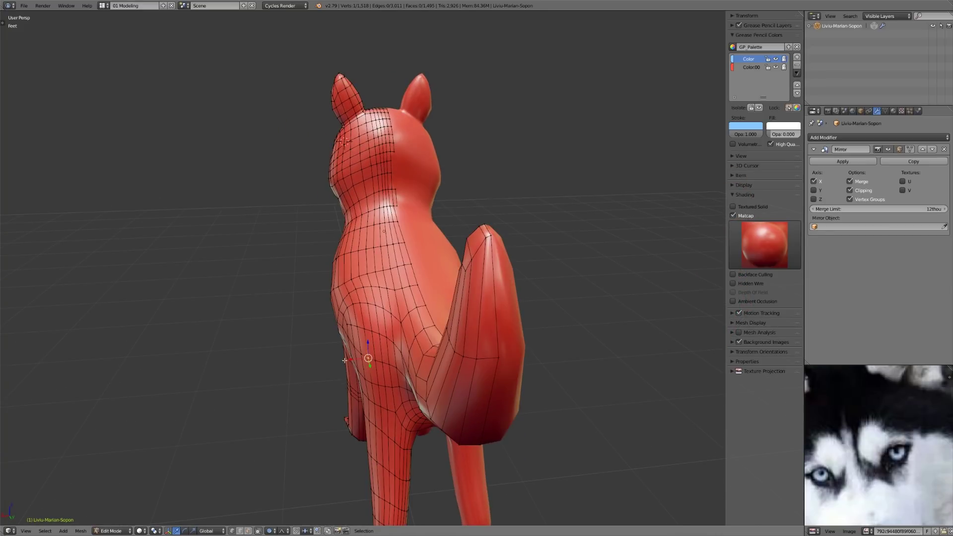
left_click_drag(349, 359, 346, 360)
middle_click_drag(346, 360, 407, 387)
left_click_drag(392, 384, 379, 385)
middle_click_drag(378, 348, 375, 375)
left_click_drag(380, 383, 375, 383)
left_click(375, 384)
middle_click_drag(375, 383, 369, 333)
left_click_drag(359, 344, 362, 340)
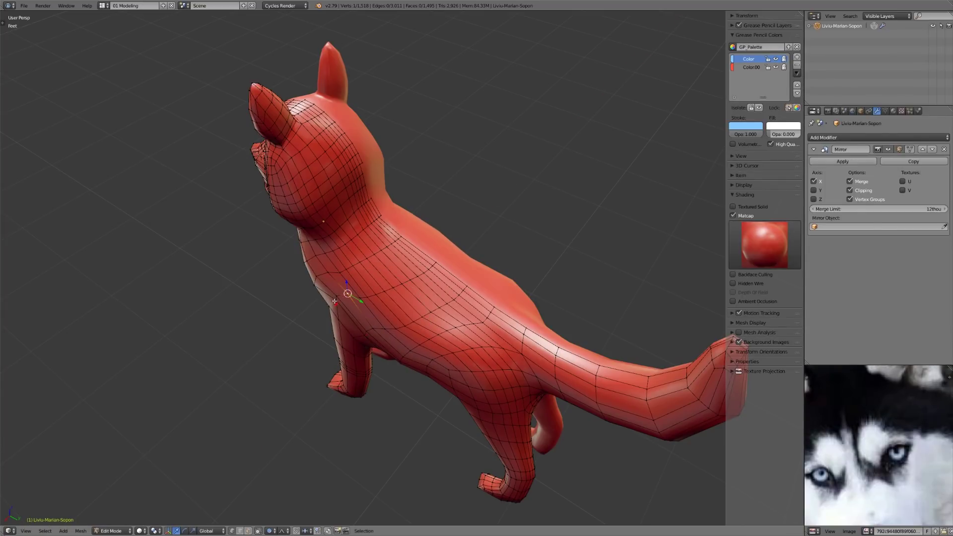
- Move the vertex on the side of the rib cage behind the shoulder along the X axis
key("g")
key("x")
left_click(328, 309)
- Raise the belly vertices behind the front leg in the wireframe side view with proportional editing
mouse_move(328, 310)
middle_mouse_down()
mouse_move(440, 304)
mouse_move(414, 330)
mouse_move(373, 298)
mouse_move(391, 319)
middle_mouse_up()
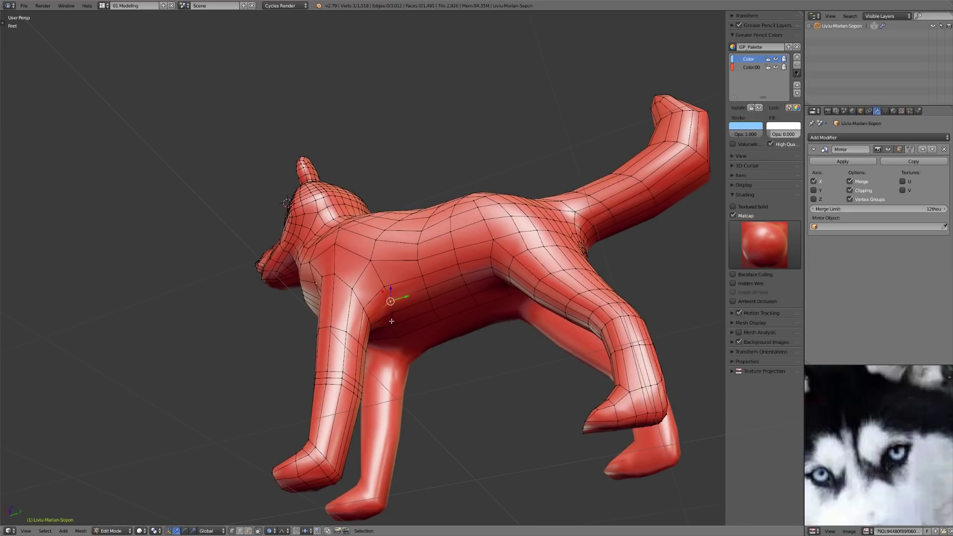
key("KP_3")
scroll(399, 320, "up", 1)
key("z")
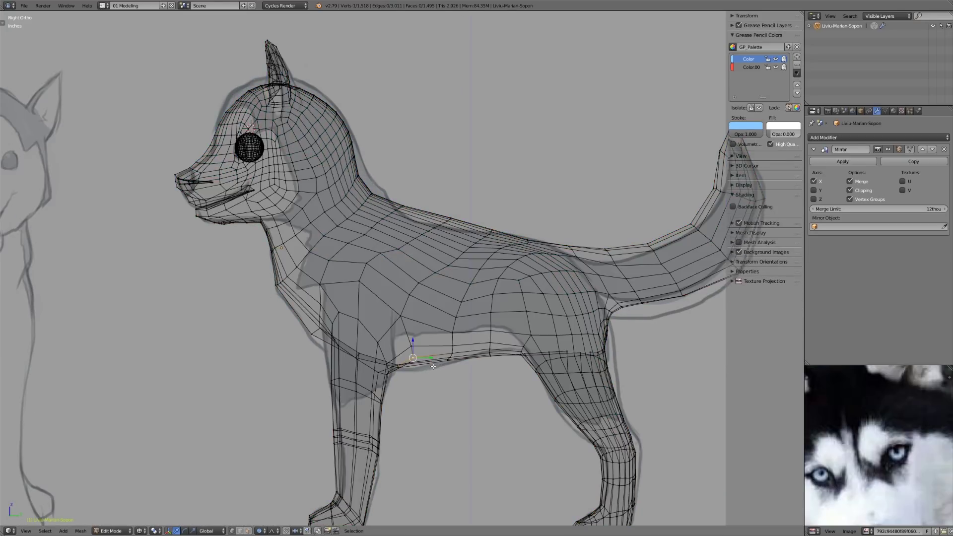
key("g")
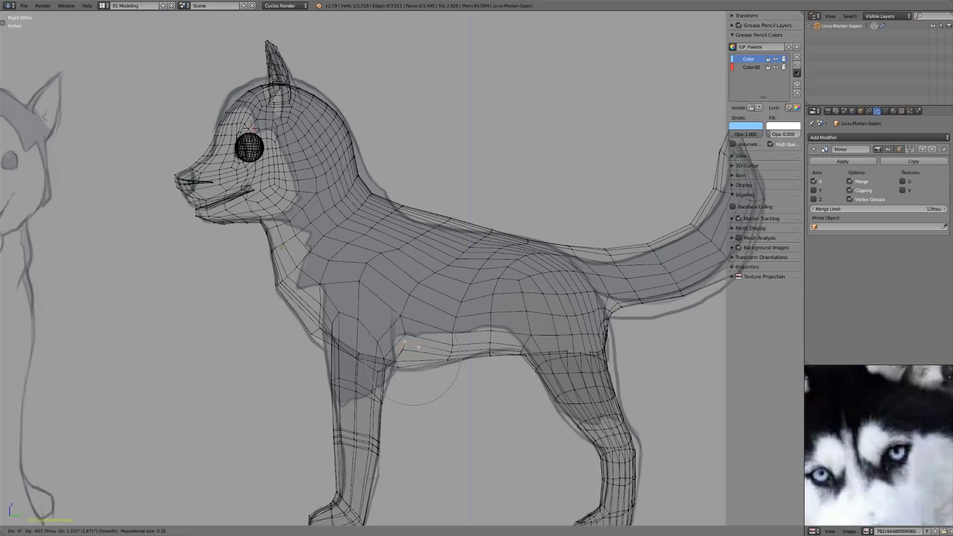
left_click(412, 336)
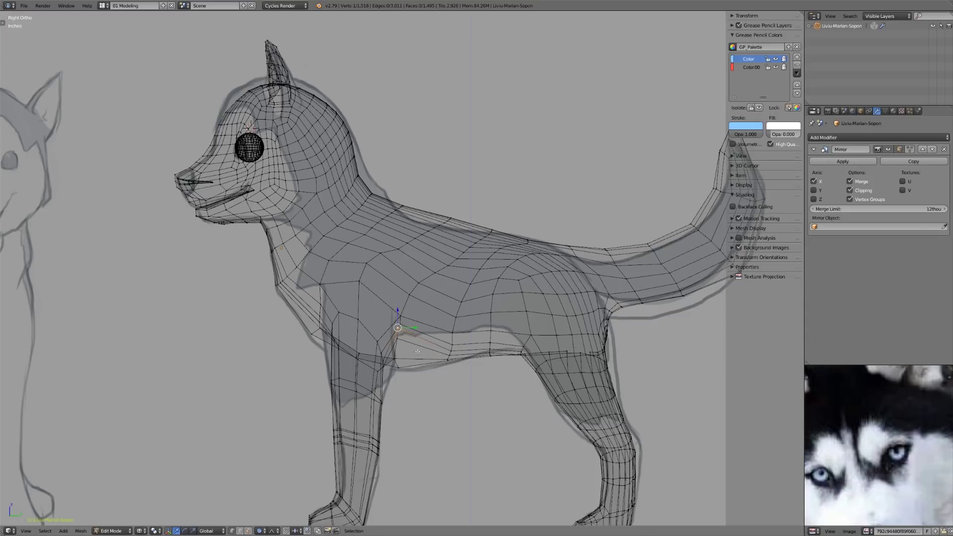
key("z")
middle_click_drag(411, 347, 384, 335)
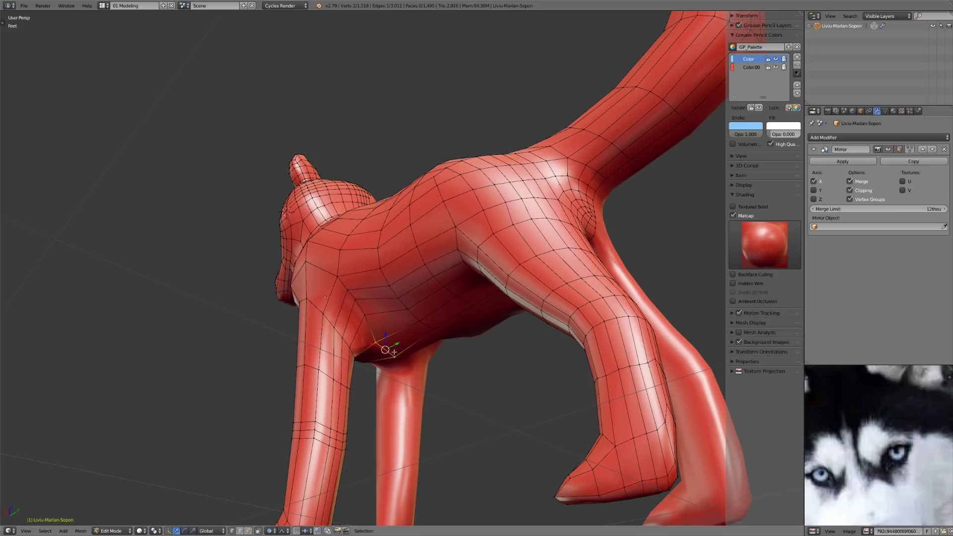
- Nudge the chest vertices behind the front leg and cut a new edge loop around the top of that leg
key("g")
left_click(390, 341)
middle_click_drag(391, 342, 391, 316)
key("ctrl+r")
left_click(350, 342)
right_click(351, 341)
- Reposition the new edge loop at the top of the front leg
middle_click_drag(350, 341, 373, 328)
key("g")
key("g")
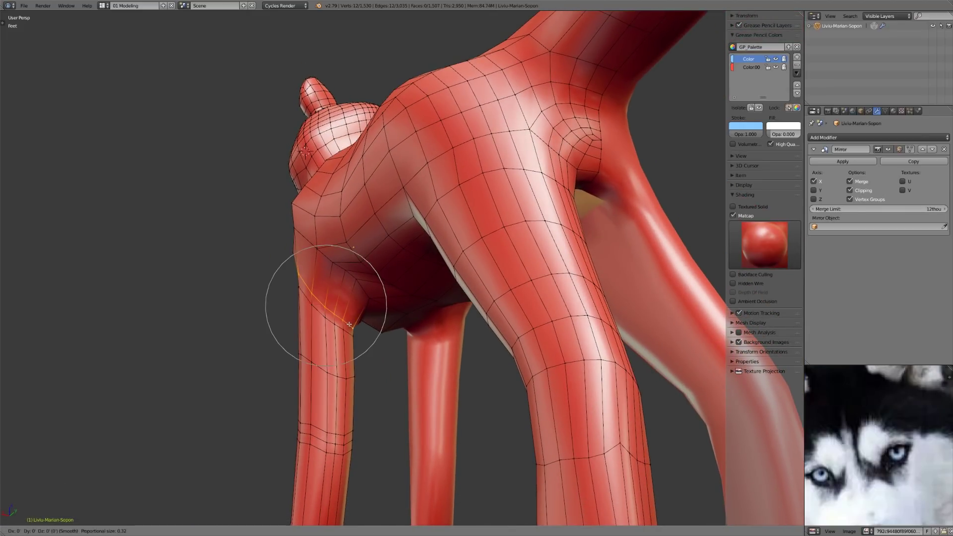
left_click(350, 312)
- Turn off proportional editing and move two vertices behind the front leg in the front view and along Z
right_click(371, 299)
key("g")
right_click(374, 323)
key("o")
right_click(408, 316, "shift")
key("KP_1")
key("g")
left_click(436, 340)
middle_click_drag(436, 340, 414, 317)
key("g")
key("z")
left_click(393, 319)
- Slide the vertices where the front leg joins the belly and check the result in Object Mode
key("a")
key("g")
key("g")
left_click(487, 336)
key("Tab")
scroll(422, 357, "down", 2)
scroll(416, 309, "up", 4)
scroll(465, 354, "up", 1)
- Move the remaining vertices beneath the chest in Edit Mode to smooth the leg junction
middle_click_drag(465, 353, 439, 325)
key("Tab")
key("g")
left_click(422, 317)
right_click(419, 300)
left_click(419, 305)
key("a")
- Enable proportional editing and try to move a vertex on the side of the rib cage
scroll(419, 305, "down", 3)
middle_click_drag(420, 305, 393, 268)
scroll(393, 268, "up", 1)
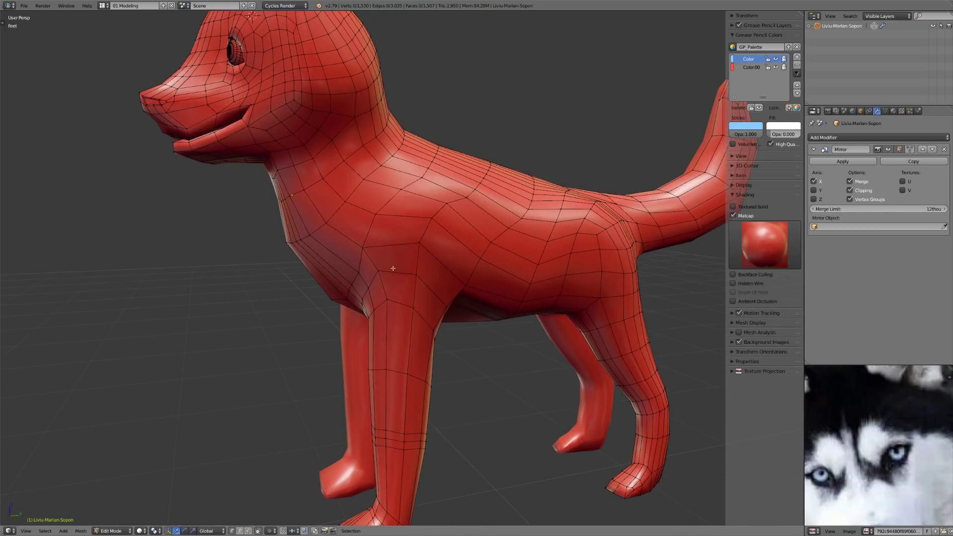
left_click(270, 530)
left_click(287, 512)
scroll(403, 372, "down", 2)
middle_click_drag(404, 372, 498, 331)
scroll(528, 312, "up", 1)
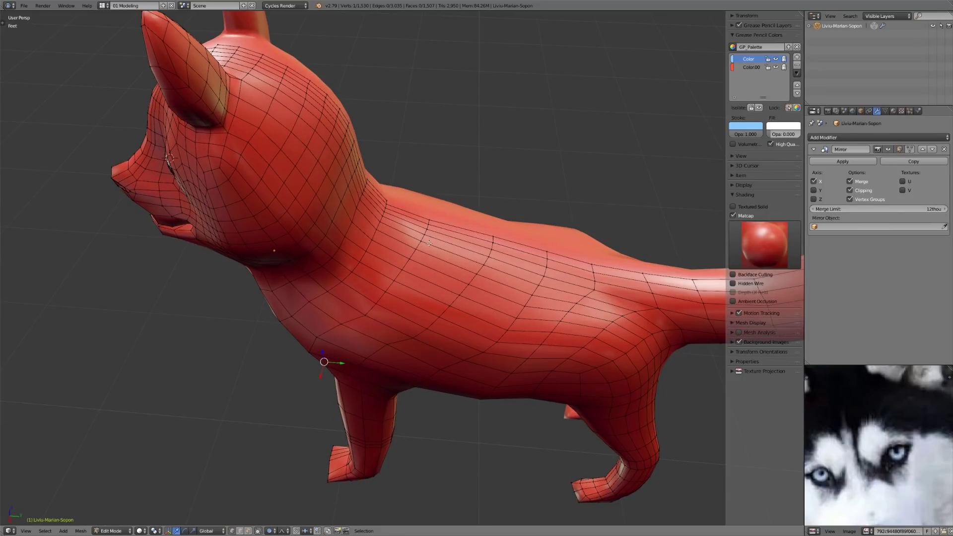
scroll(426, 241, "down", 3)
middle_click_drag(426, 242, 432, 243)
scroll(431, 243, "up", 3)
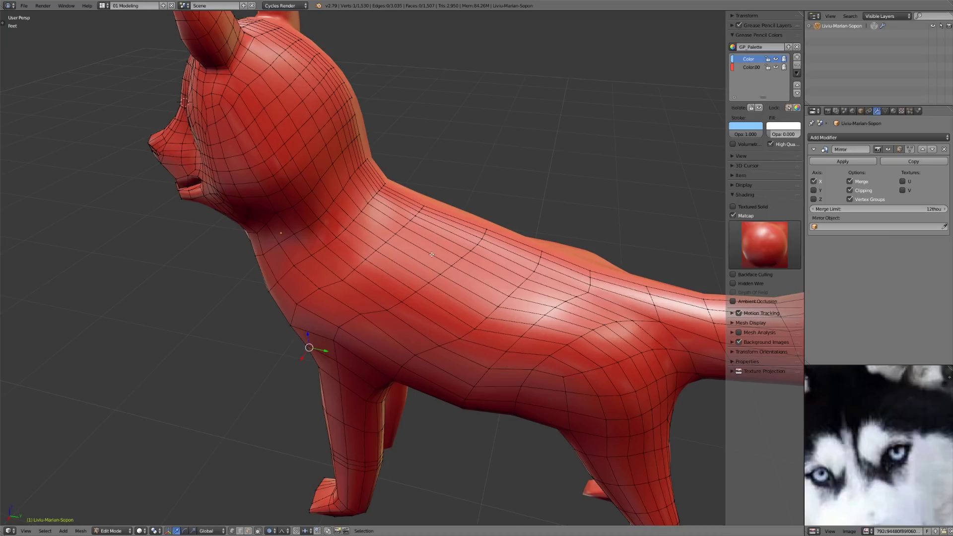
right_click(440, 346)
key("g")
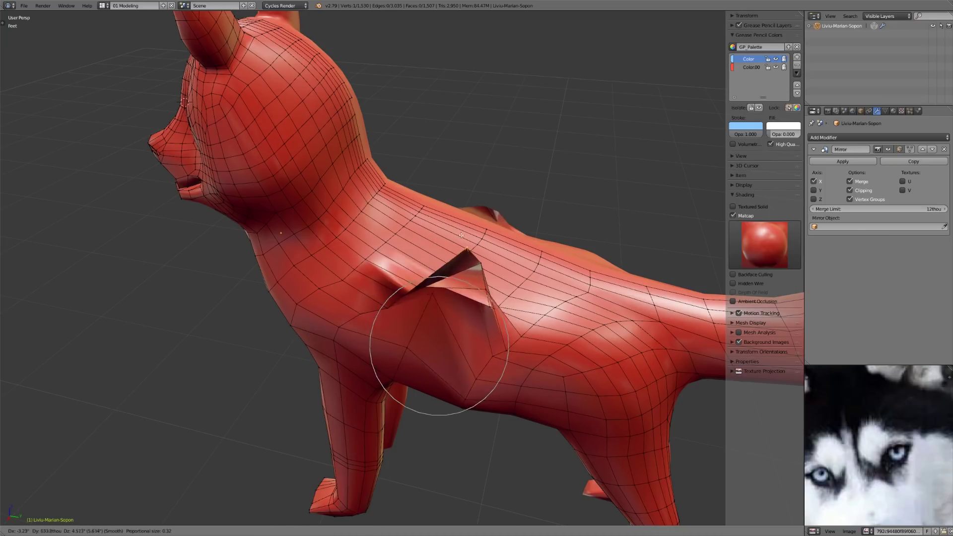
right_click(451, 268)
- Sketch three lengthwise and three crossing grease pencil strokes over the upper side behind the neck and erase them
left_click_drag(407, 224, 528, 277)
left_click_drag(377, 242, 517, 300)
left_click_drag(347, 254, 445, 300)
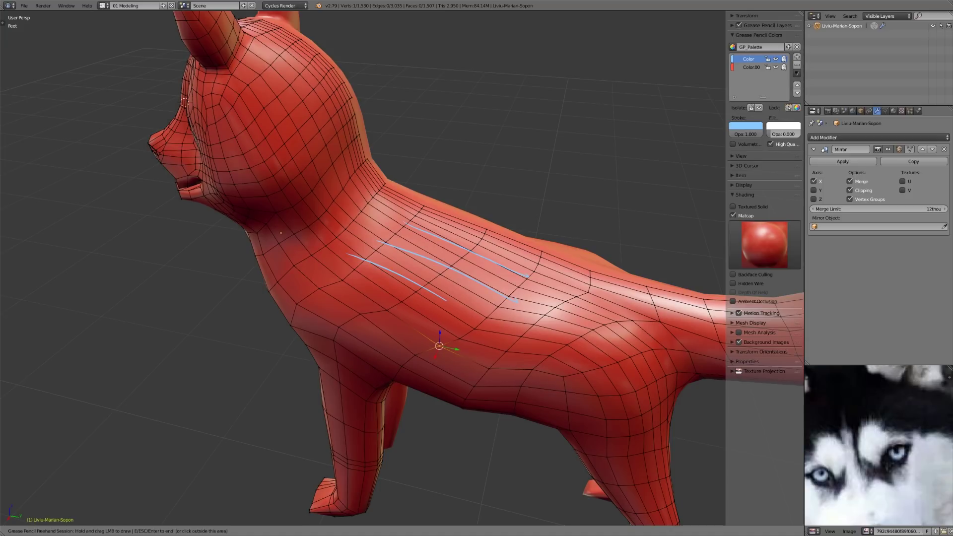
left_click_drag(453, 231, 358, 296)
left_click_drag(485, 247, 380, 300)
left_click_drag(523, 248, 406, 312)
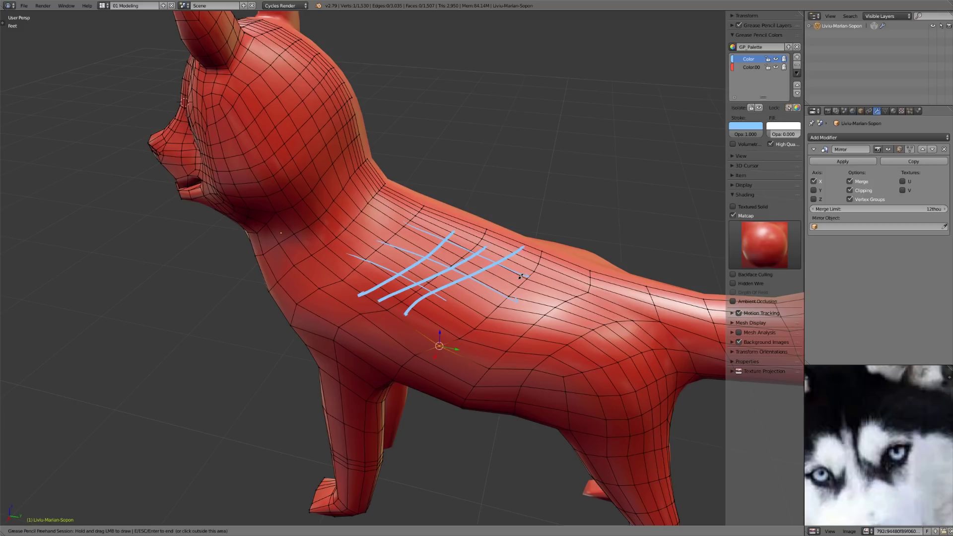
mouse_move(564, 308)
right_mouse_down()
mouse_move(397, 290)
mouse_move(446, 258)
mouse_move(485, 255)
mouse_move(461, 242)
right_mouse_up()
key("Escape")
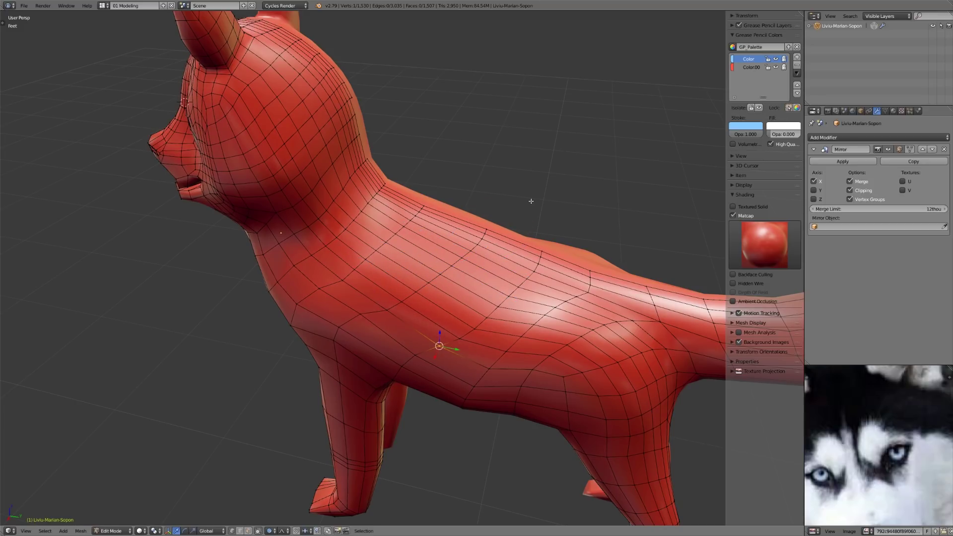
- Sketch two short grease pencil lines along the edges of the back and erase them
middle_click_drag(500, 224, 608, 259)
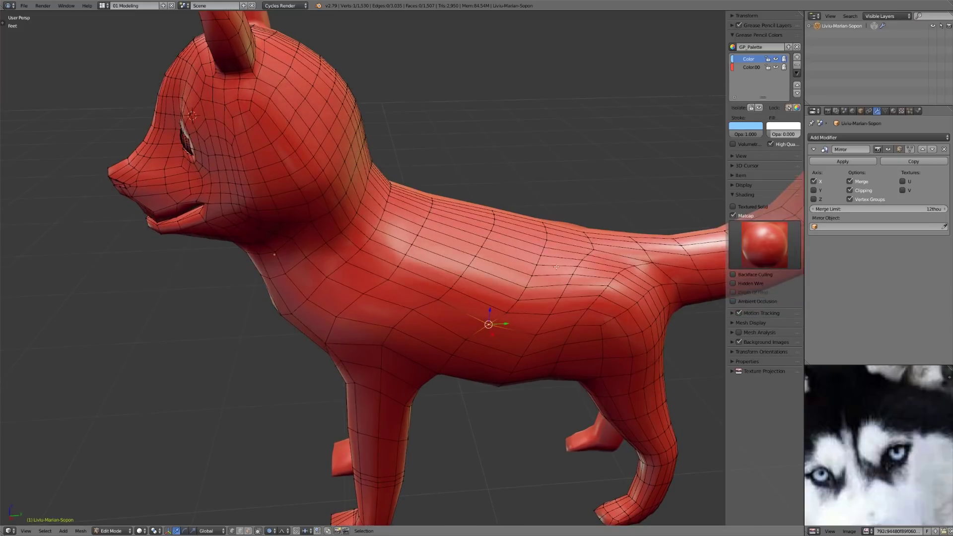
scroll(556, 266, "down", 2)
scroll(573, 271, "up", 5)
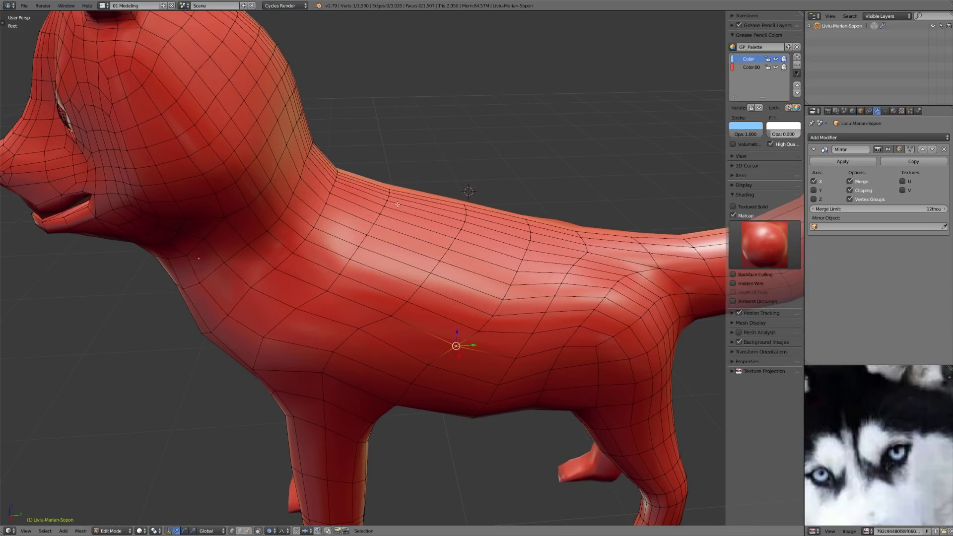
key("d")
left_click_drag(382, 204, 477, 218)
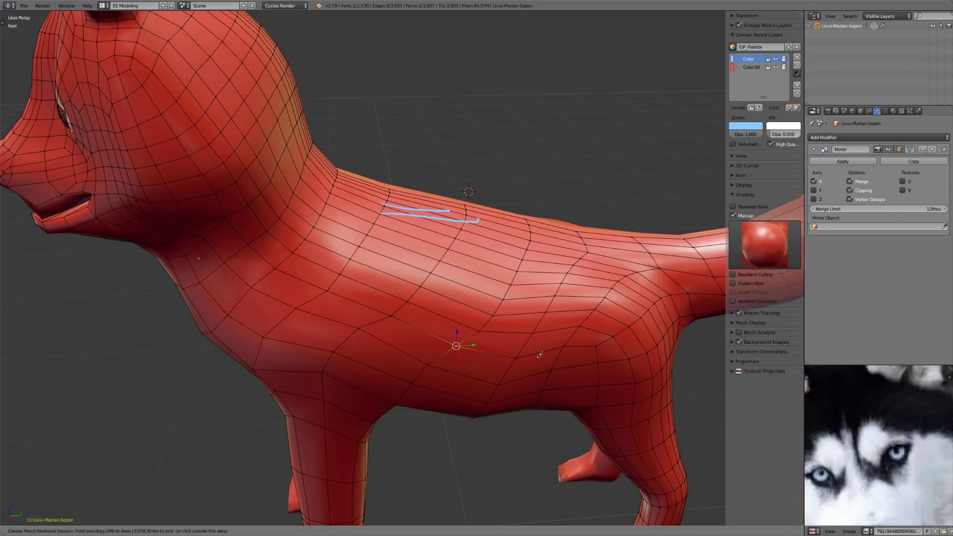
mouse_move(472, 217)
right_mouse_down()
mouse_move(390, 207)
mouse_move(469, 219)
right_mouse_up()
key("Escape")
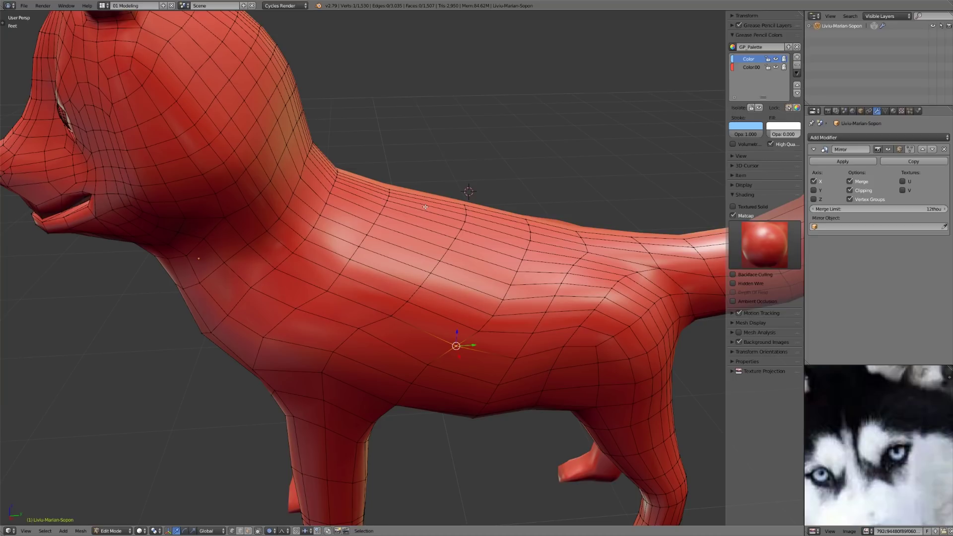
- Add a Subsurf modifier to the dog in Object Mode and set its view subdivisions to 2
key("Tab")
left_click(448, 210)
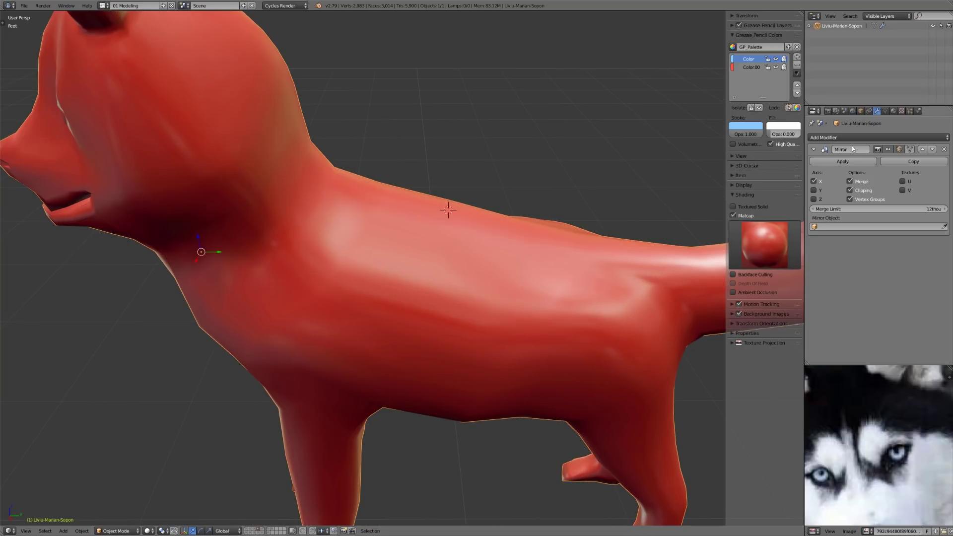
left_click(851, 138)
left_click(808, 273)
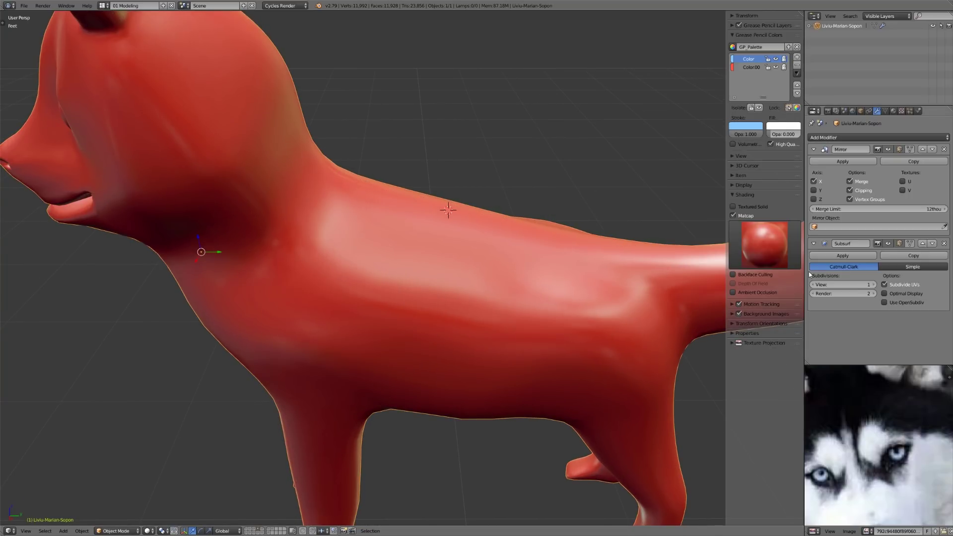
left_click(872, 284)
middle_click_drag(546, 270, 483, 264)
- Box-select the stray vertices along the mirror line in wireframe and delete them
key("Tab")
mouse_move(312, 193)
middle_mouse_down()
mouse_move(290, 195)
mouse_move(404, 121)
middle_mouse_up()
key("z")
key("b")
left_click_drag(378, 95, 414, 149)
key("b")
left_click_drag(381, 97, 414, 165)
key("x")
left_click(395, 147)
key("Tab")
key("z")
mouse_move(401, 189)
middle_mouse_down()
mouse_move(445, 196)
mouse_move(435, 326)
mouse_move(352, 203)
mouse_move(377, 213)
mouse_move(393, 164)
middle_mouse_up()
- Delete the remaining column of vertices beside the mirror line in the top wireframe view and inspect the smoothed back
key("Tab")
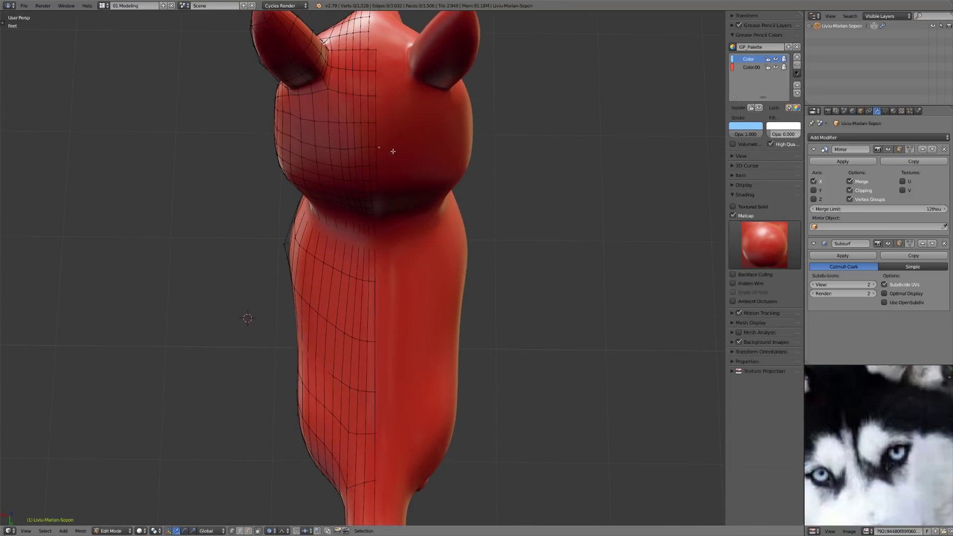
key("z")
mouse_move(424, 95)
middle_mouse_down()
mouse_move(425, 74)
mouse_move(411, 82)
mouse_move(426, 89)
middle_mouse_up()
key("KP_7")
key("b")
left_click_drag(375, 249, 425, 414)
key("x")
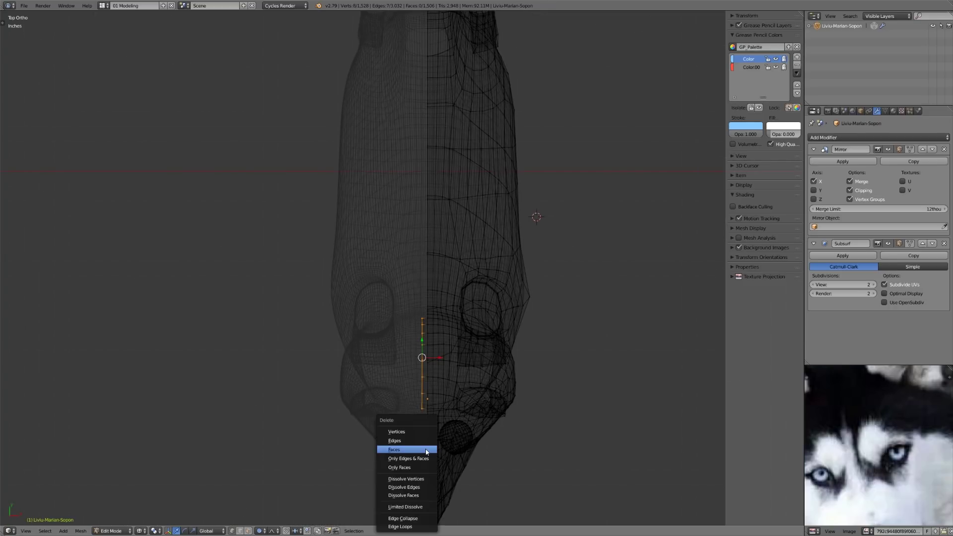
left_click(425, 430)
key("z")
middle_click_drag(566, 415, 408, 320)
scroll(474, 341, "up", 4)
key("Tab")
scroll(465, 311, "up", 2)
key("Tab")
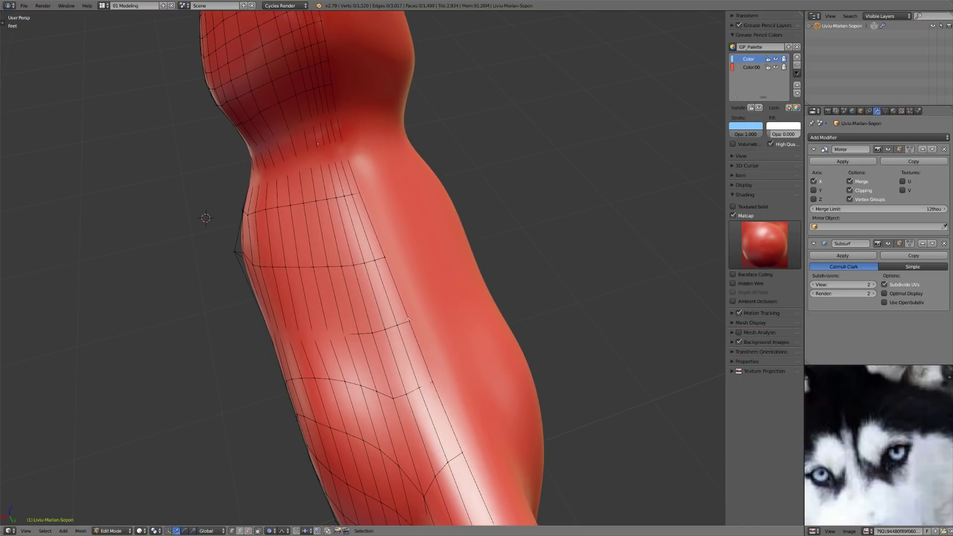
- Sketch a grid of two lengthwise and three crossing grease pencil strokes on the back and erase it
right_click(373, 333)
middle_click_drag(436, 318, 500, 296)
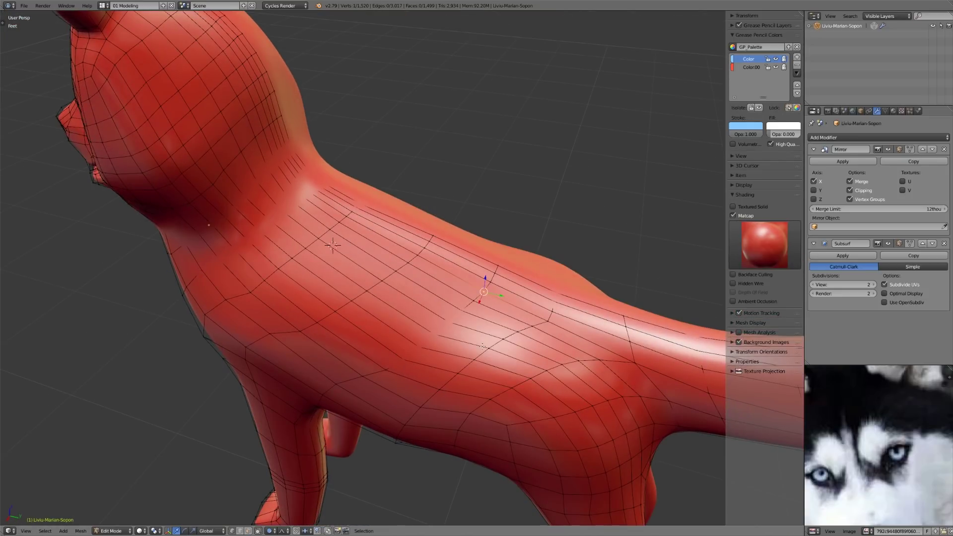
middle_click_drag(447, 266, 478, 293)
key("d")
left_click_drag(386, 249, 561, 289)
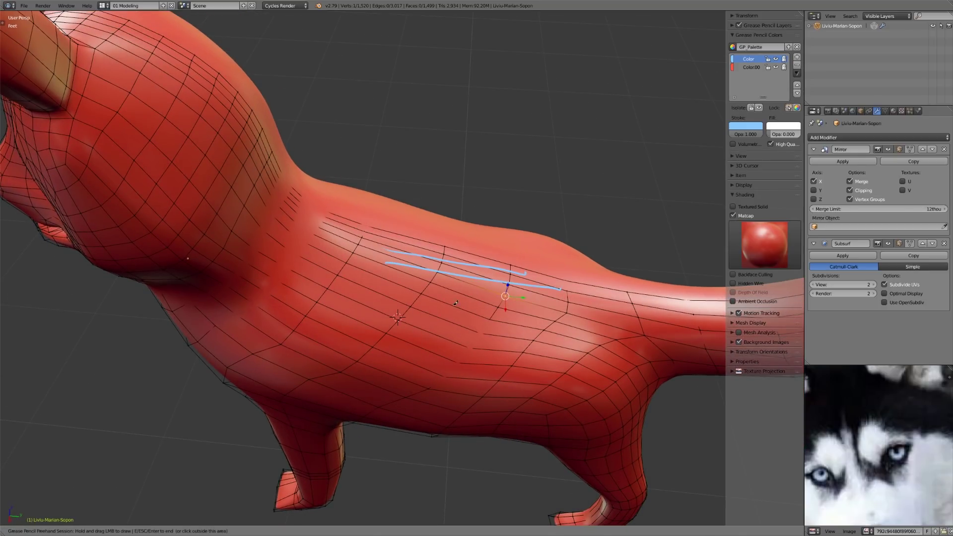
left_click_drag(446, 249, 419, 304)
left_click_drag(514, 261, 477, 323)
left_click_drag(563, 267, 517, 329)
mouse_move(530, 344)
right_mouse_down()
mouse_move(427, 303)
mouse_move(476, 260)
right_mouse_up()
right_click_drag(565, 295, 581, 270)
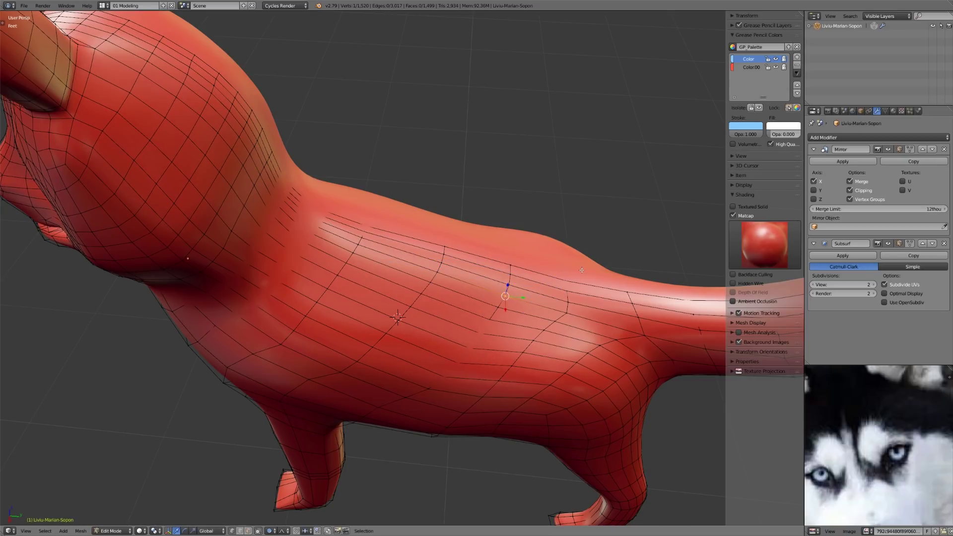
- Sketch four diagonal grease pencil strokes from the shoulder and flank up to the back and erase them
scroll(557, 282, "down", 3)
middle_click_drag(489, 380, 440, 307)
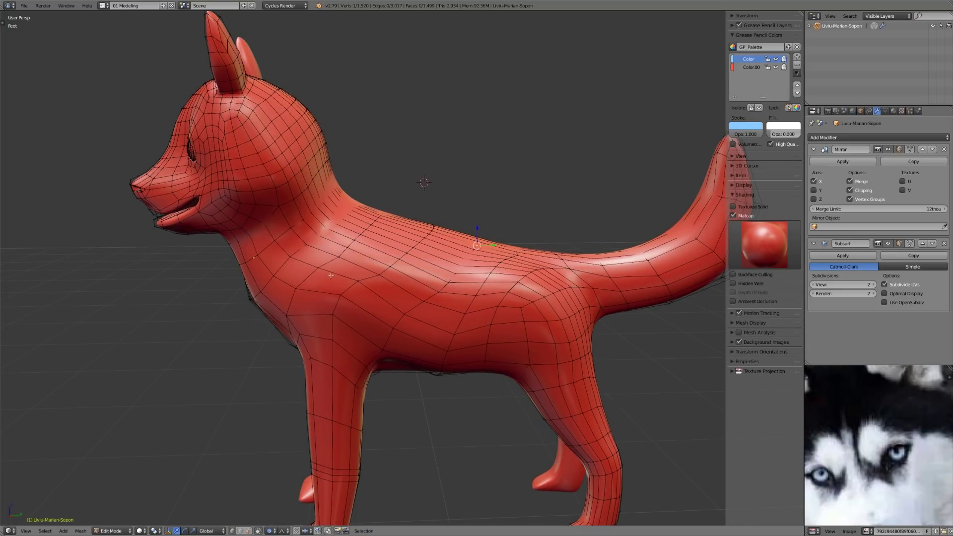
left_click_drag(299, 318, 304, 313)
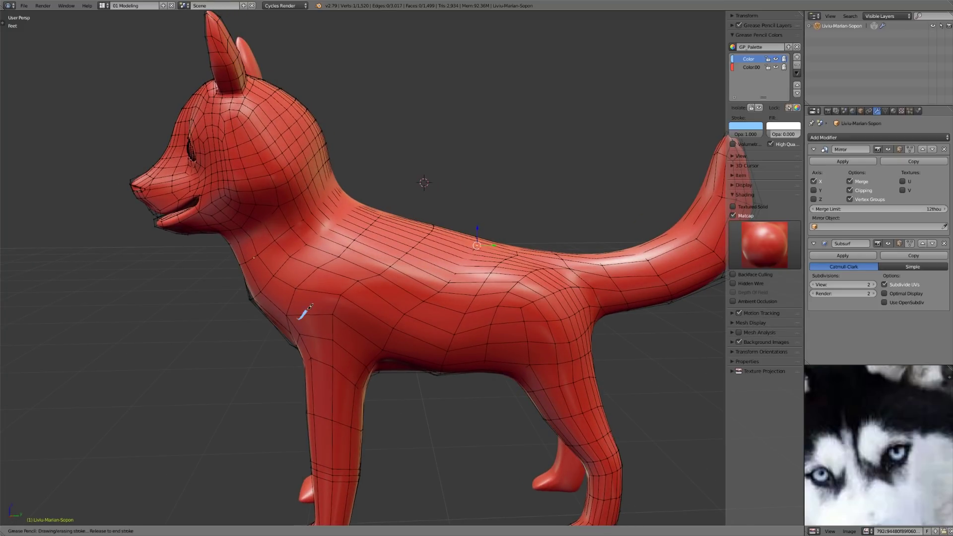
left_click_drag(346, 273, 413, 224)
left_click_drag(347, 342, 456, 244)
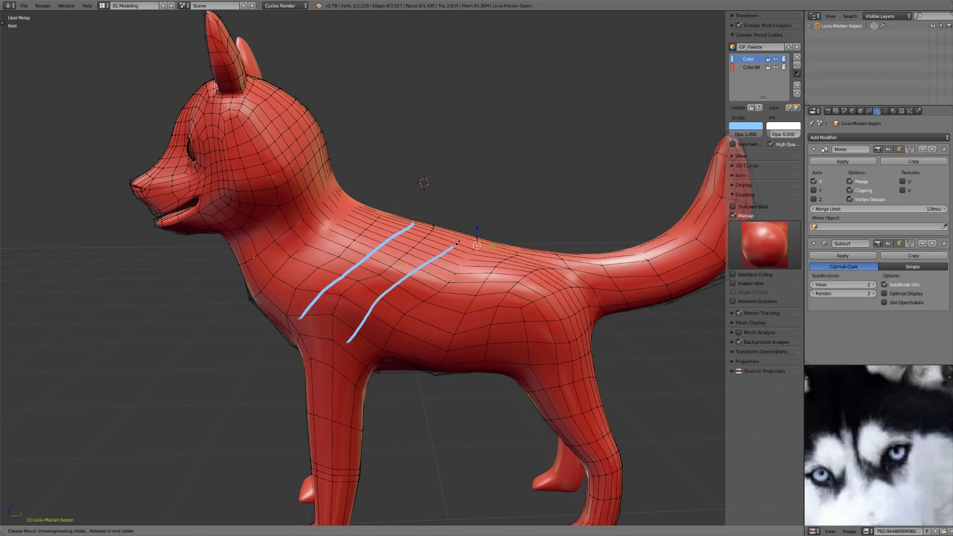
left_click_drag(400, 343, 522, 244)
left_click_drag(449, 349, 561, 255)
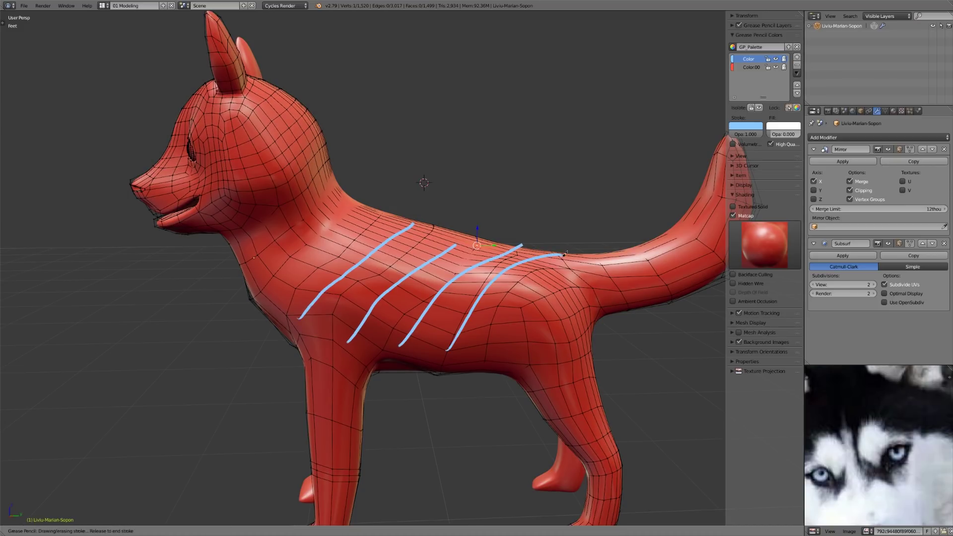
mouse_move(375, 327)
right_mouse_down()
mouse_move(348, 270)
mouse_move(480, 240)
mouse_move(389, 347)
mouse_move(511, 265)
mouse_move(620, 255)
right_mouse_up()
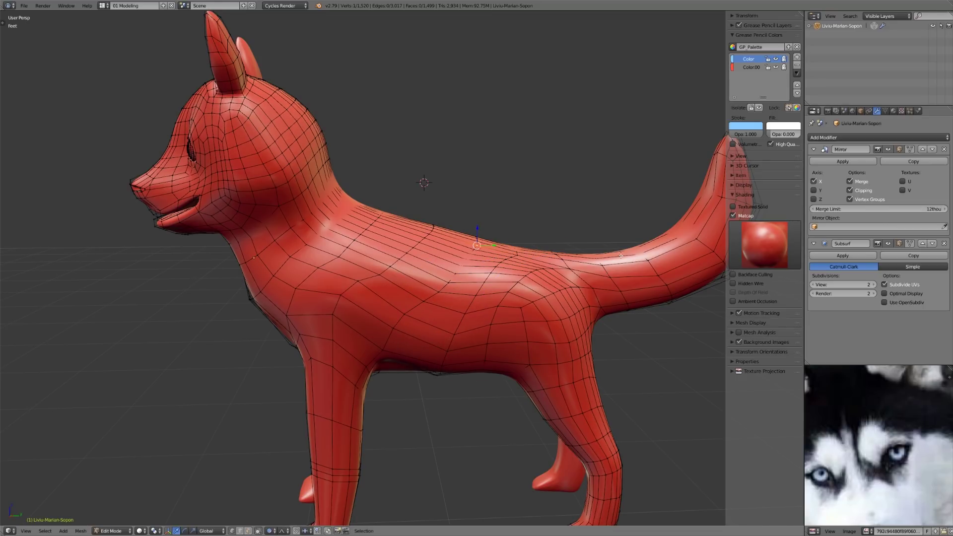
middle_click_drag(490, 237, 489, 315)
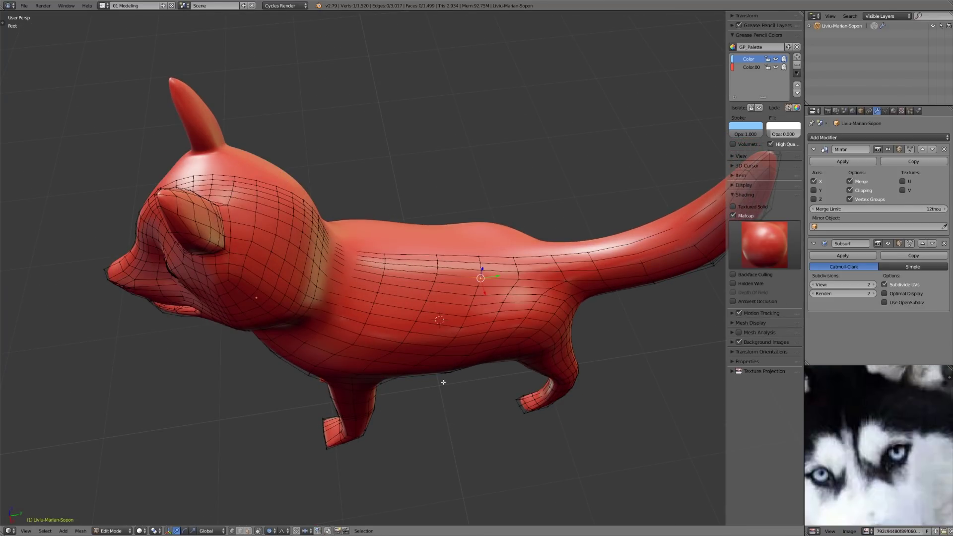
middle_click_drag(453, 374, 429, 250)
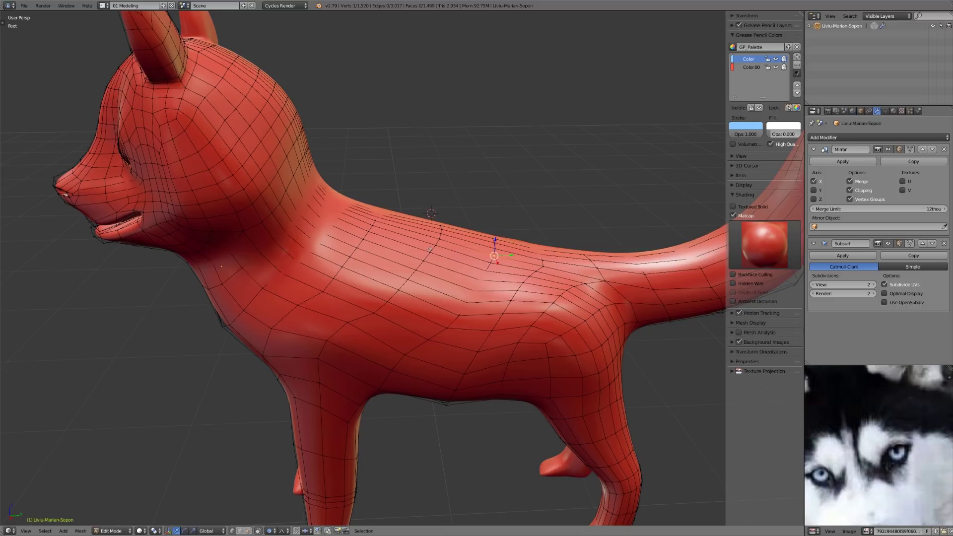
middle_click_drag(462, 285, 454, 270)
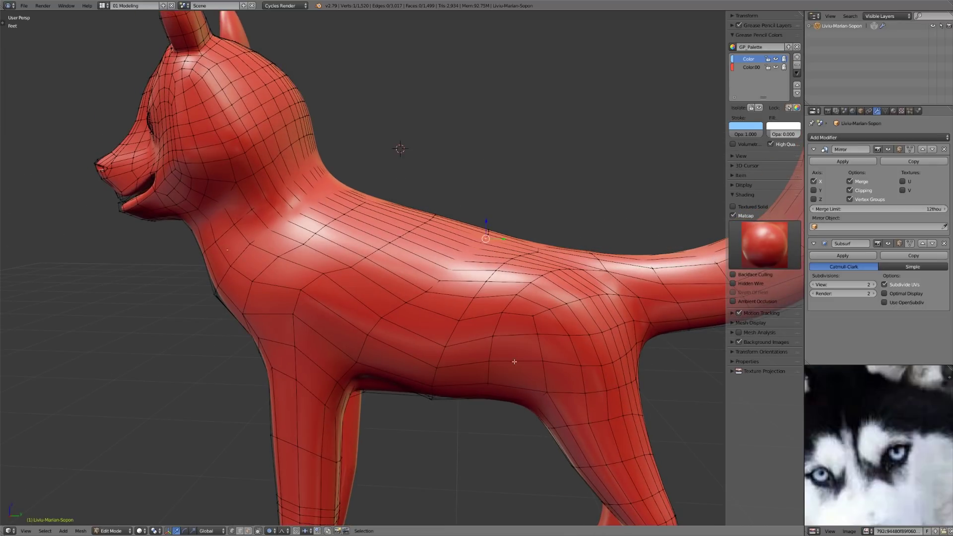
scroll(514, 362, "down", 3)
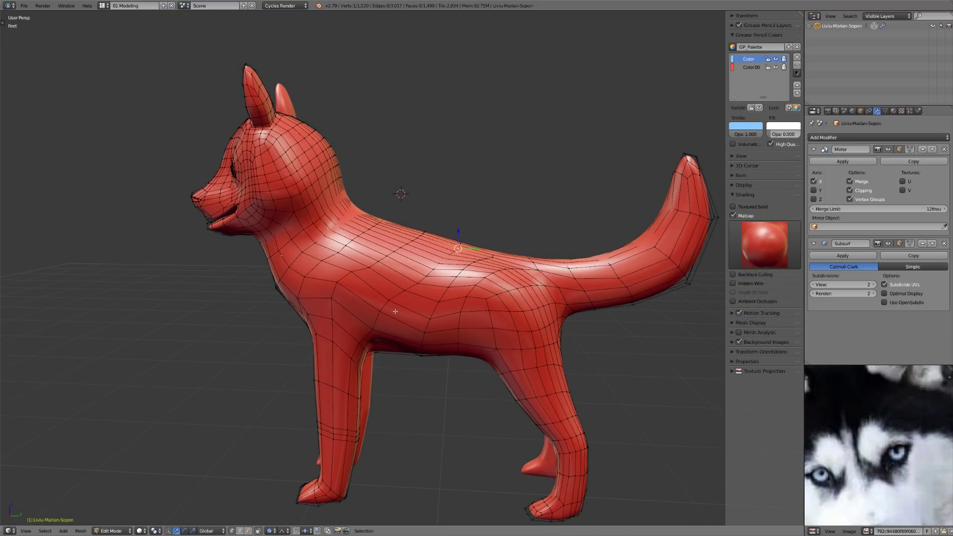
- Box-select the front half of the dog in the right side view and rotate it slightly
key("KP_1")
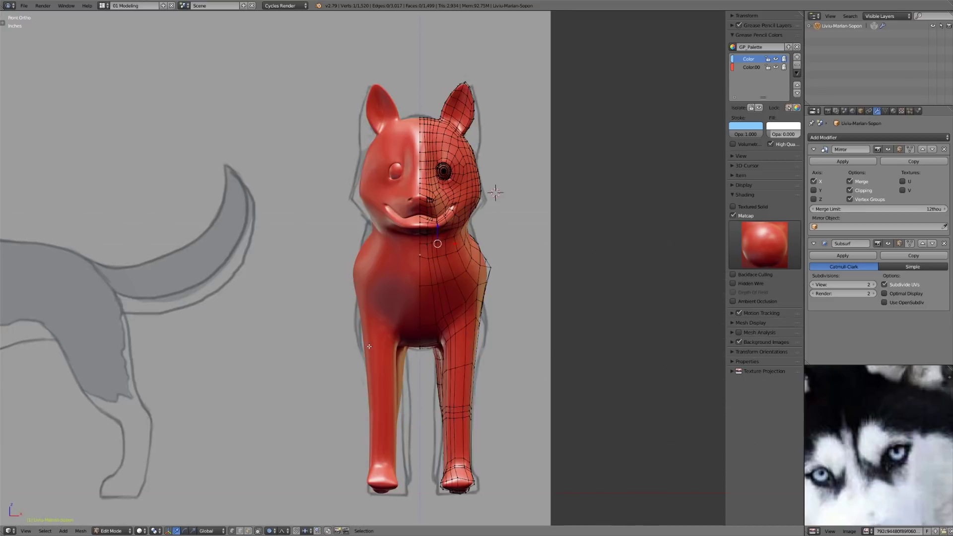
key("KP_3")
key("z")
left_click_drag(158, 124, 420, 493)
key("z")
key("r")
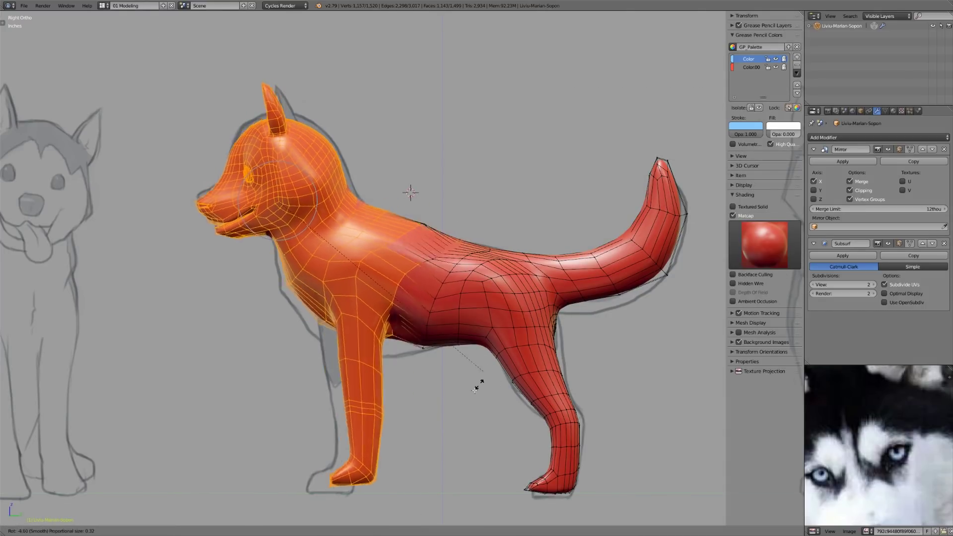
left_click(468, 374)
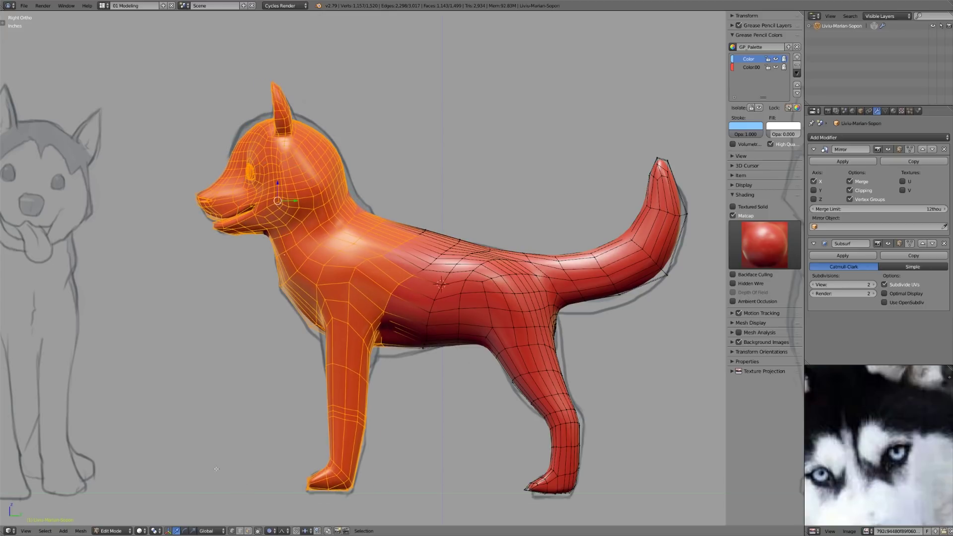
- Set the pivot point to the 3D cursor and rotate the selected front half downward around it
left_click(155, 531)
left_click(171, 512)
key("r")
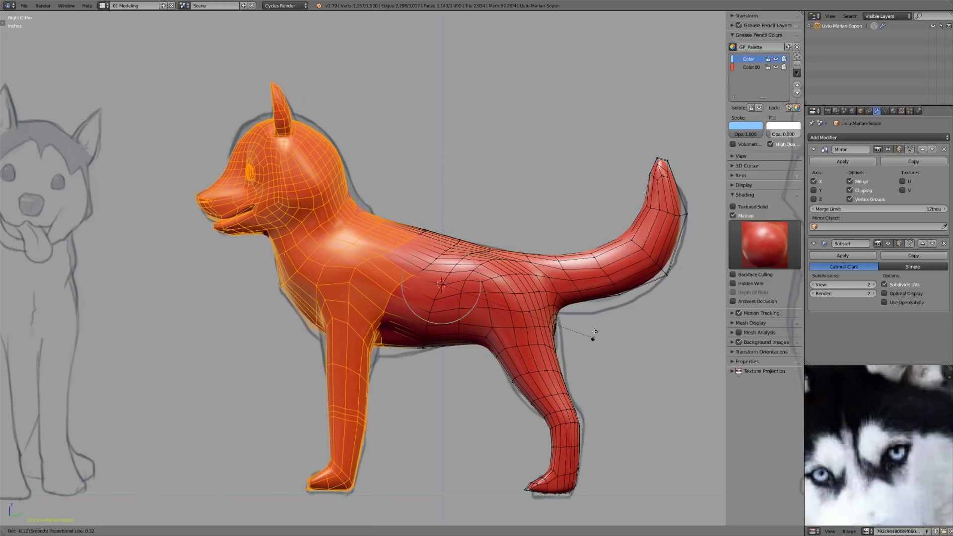
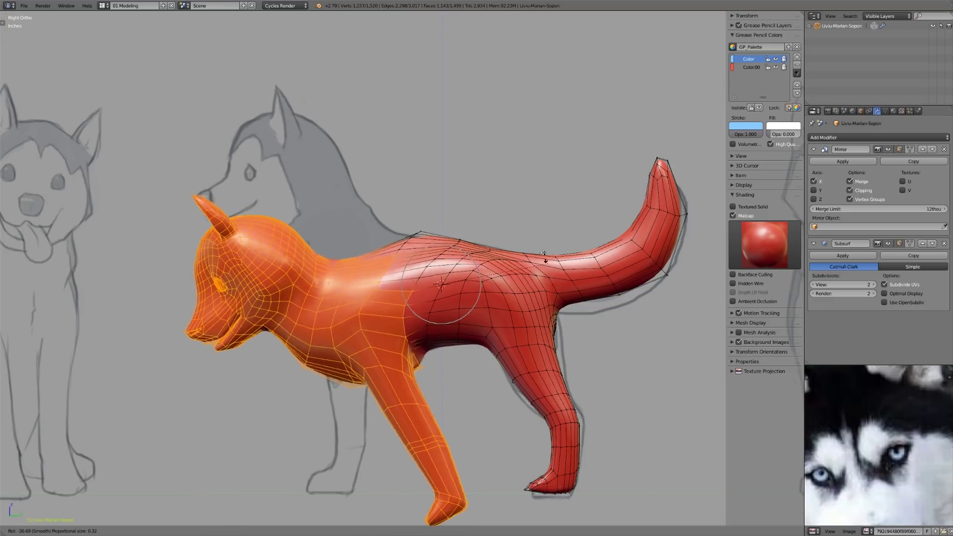
left_click(466, 315)
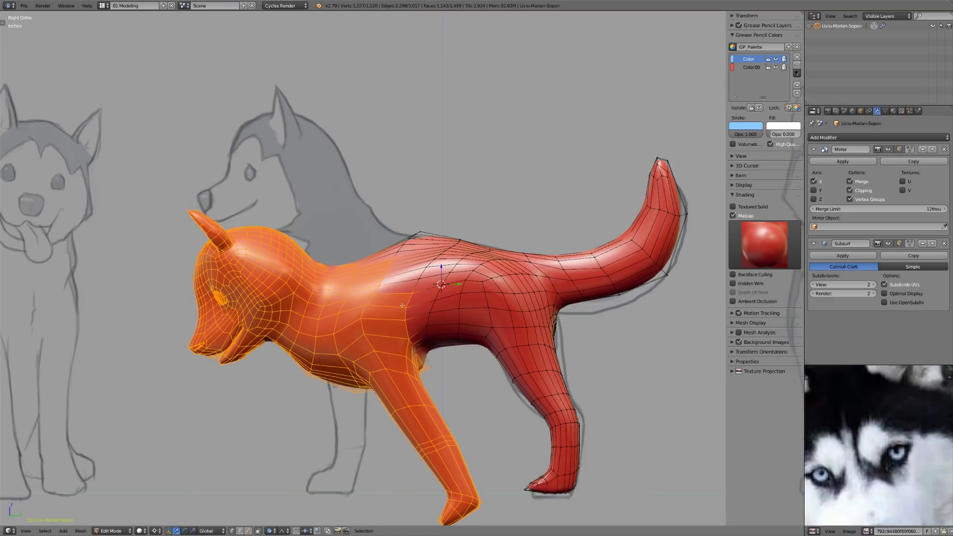
- Sketch three grease pencil strokes across the bent torso from the belly up to the back and erase them
key("d")
left_click_drag(420, 336, 349, 248)
left_click_drag(444, 335, 398, 221)
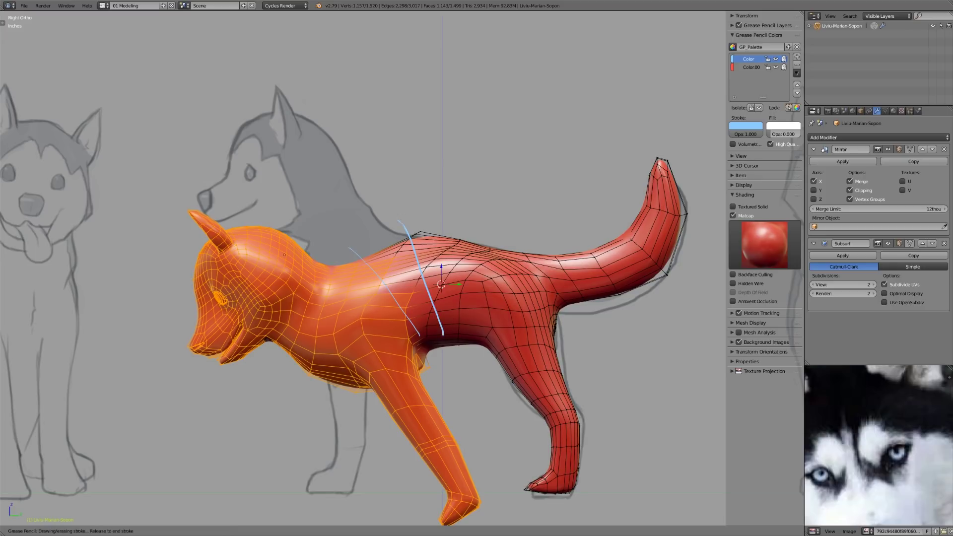
left_click_drag(471, 341, 461, 236)
mouse_move(422, 328)
right_mouse_down()
mouse_move(449, 273)
mouse_move(441, 248)
right_mouse_up()
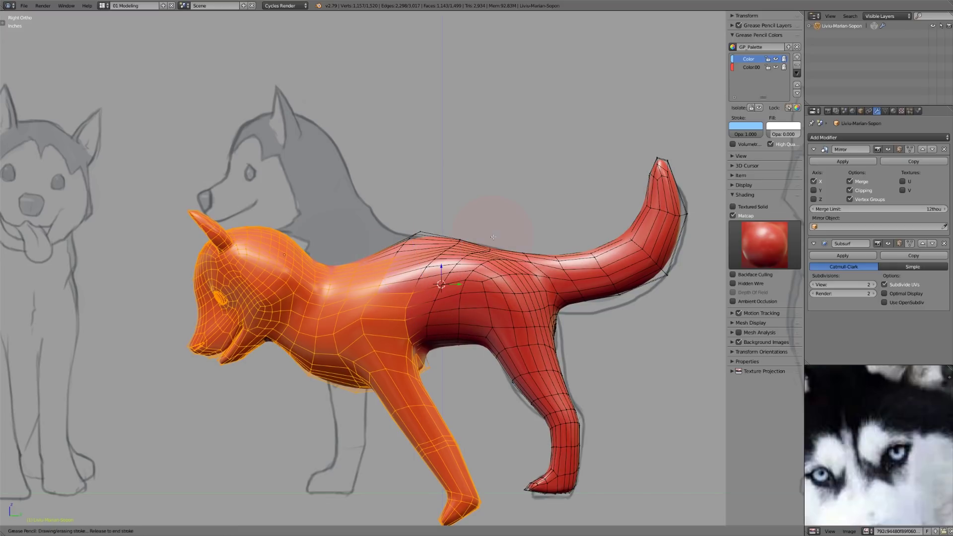
- Undo the front half's downward rotation and clear the selection
key("ctrl+z")
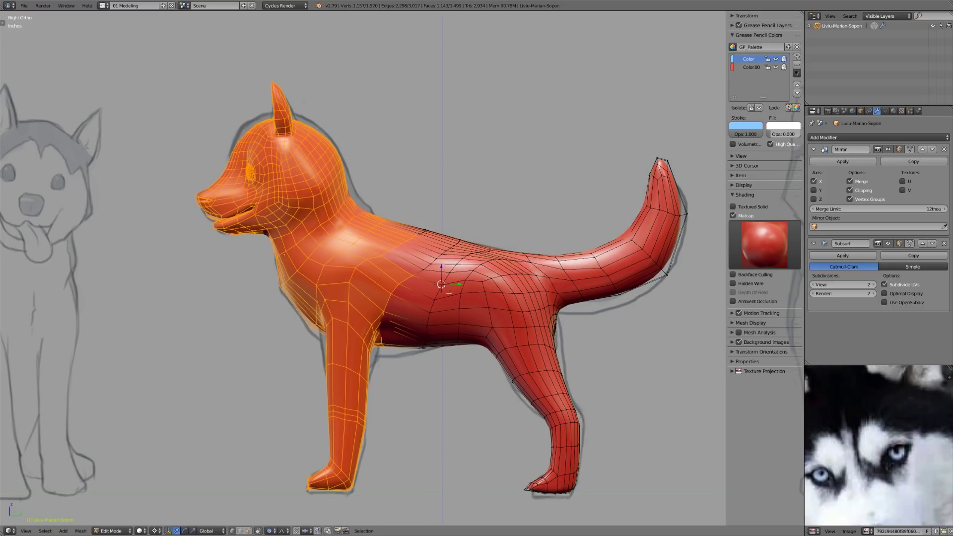
key("a")
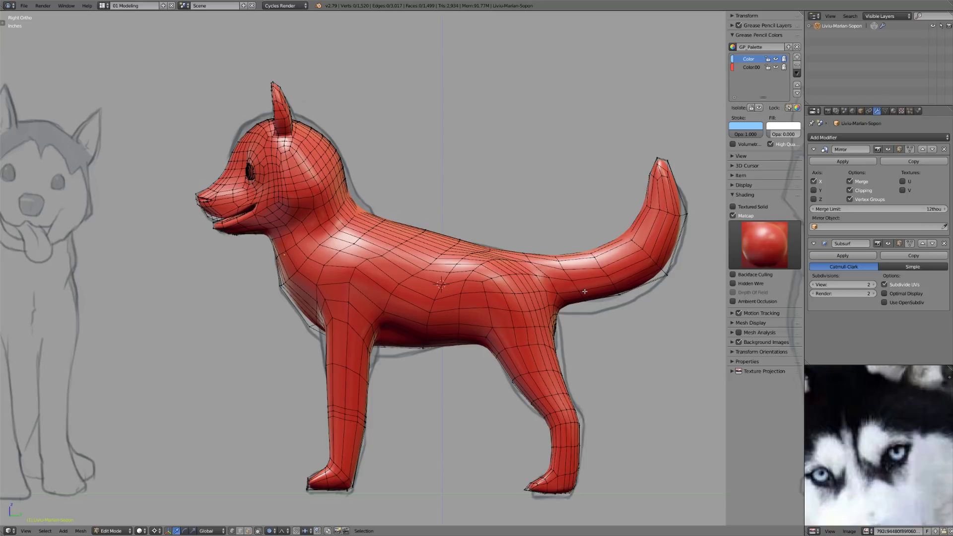
- Sketch three grease pencil strokes running down from the spine across the back and flank
middle_click_drag(584, 291, 448, 344)
scroll(452, 345, "up", 3)
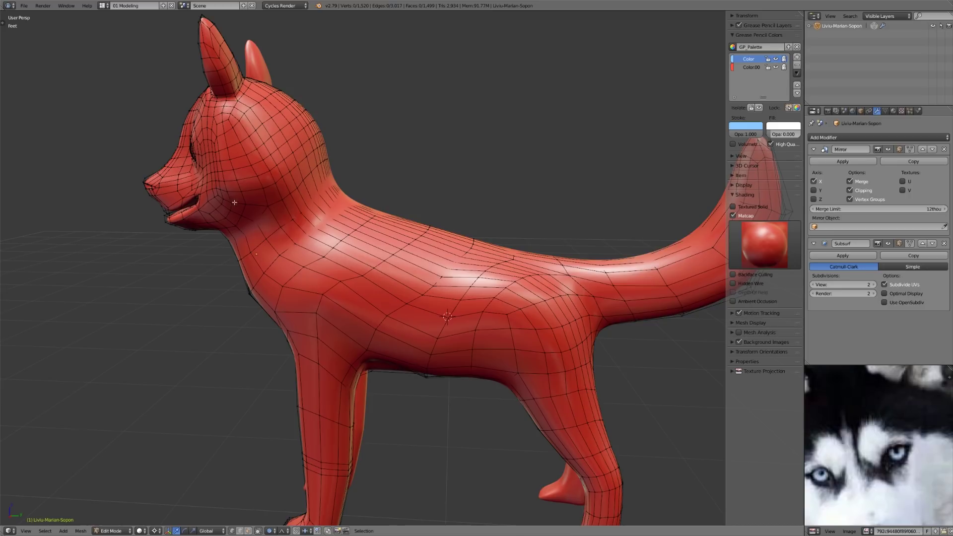
left_click_drag(350, 276, 373, 215)
left_click_drag(416, 286, 428, 229)
left_click_drag(444, 366, 451, 240)
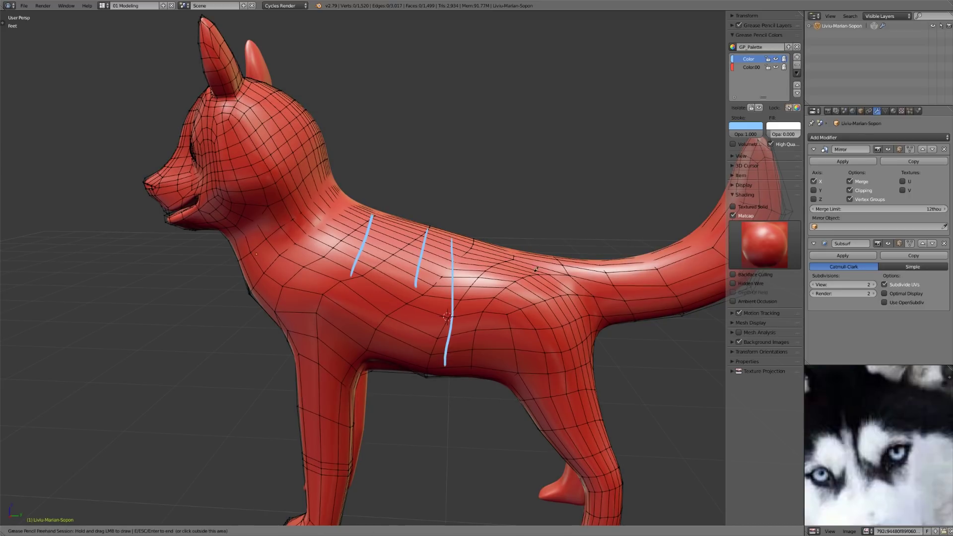
- Sketch grease pencil curves outlining the shoulder around the front leg and the front edge of the hind thigh
mouse_move(406, 365)
middle_mouse_down()
mouse_move(440, 342)
mouse_move(439, 298)
mouse_move(479, 290)
mouse_move(412, 330)
middle_mouse_up()
left_click_drag(404, 335, 422, 319)
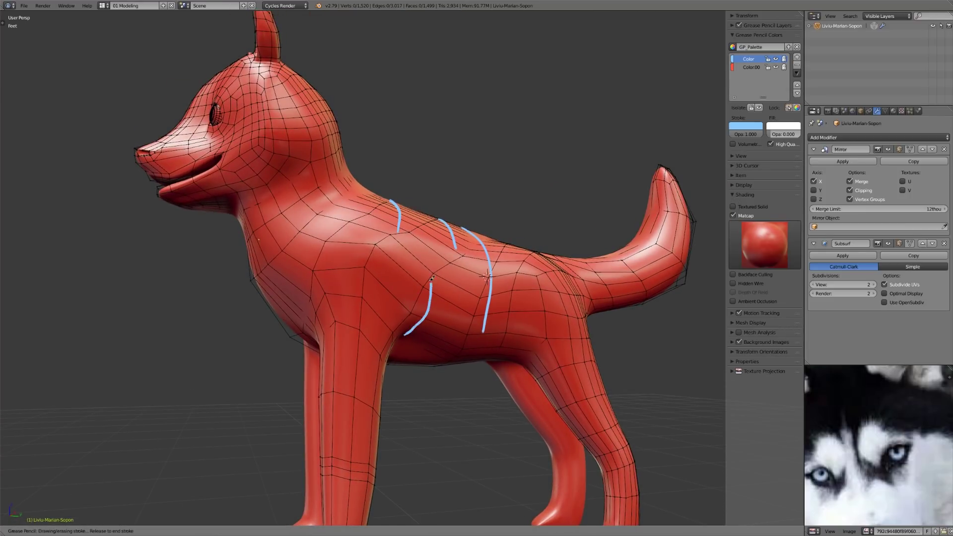
mouse_move(389, 233)
left_mouse_down()
mouse_move(321, 252)
mouse_move(317, 309)
left_mouse_up()
middle_click_drag(318, 309, 519, 247)
left_click_drag(531, 249, 487, 246)
left_click_drag(458, 276, 469, 343)
- Sketch a long straight grease pencil stroke extending from the chest, check it from the front and right side, and erase it
mouse_move(469, 343)
middle_mouse_down()
mouse_move(486, 324)
mouse_move(486, 312)
mouse_move(477, 313)
mouse_move(495, 310)
mouse_move(481, 383)
mouse_move(525, 321)
middle_mouse_up()
left_click_drag(535, 326, 407, 443)
key("KP_1")
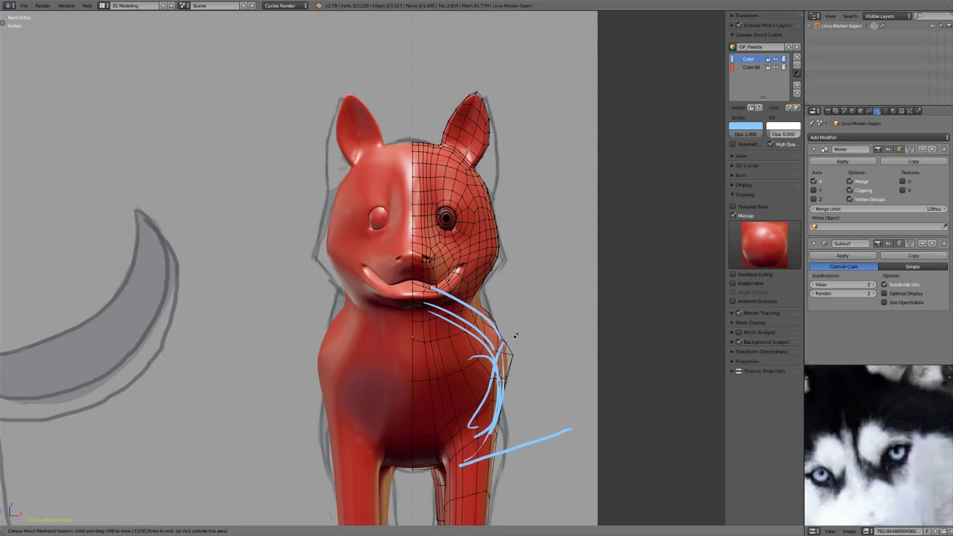
key("KP_3")
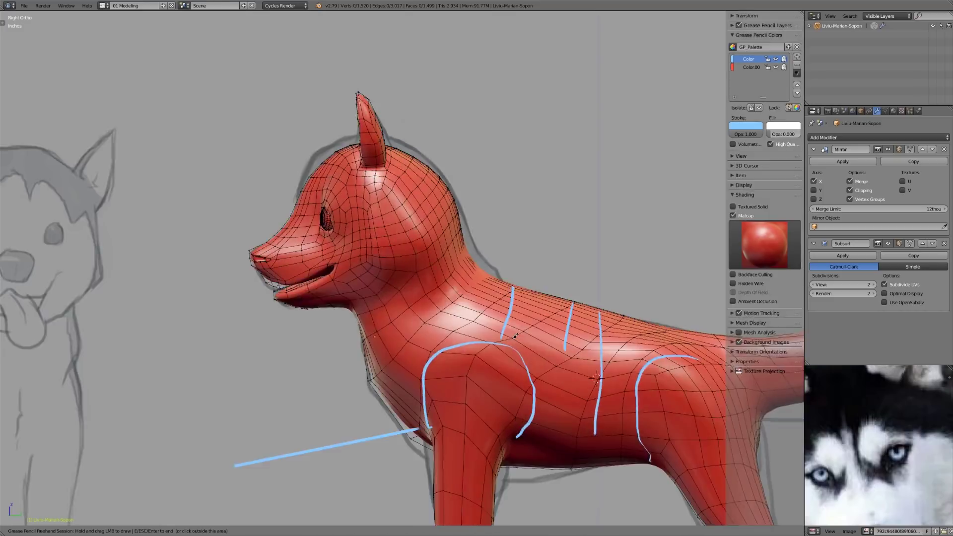
key("KP_1")
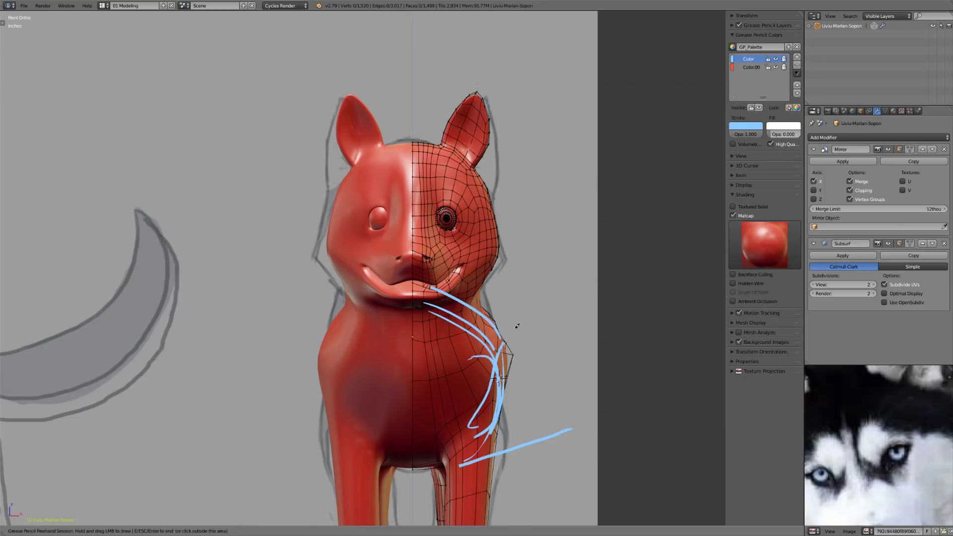
middle_click_drag(555, 330, 493, 409)
right_click_drag(493, 409, 287, 448)
key("Escape")
- Switch the pivot point from the 3D cursor to another mode
key("KP_7")
middle_click_drag(473, 360, 391, 335)
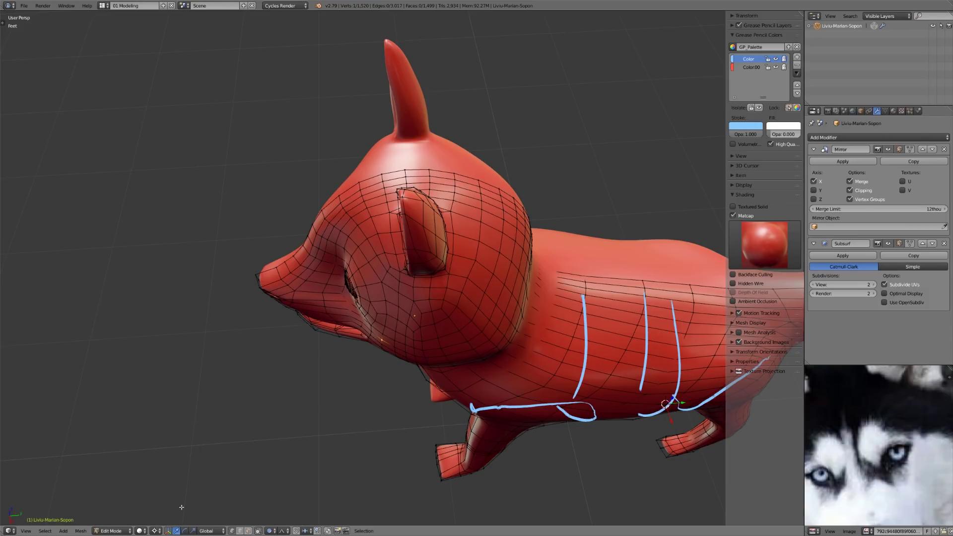
left_click(153, 531)
left_click(186, 495)
middle_click_drag(240, 405, 237, 396)
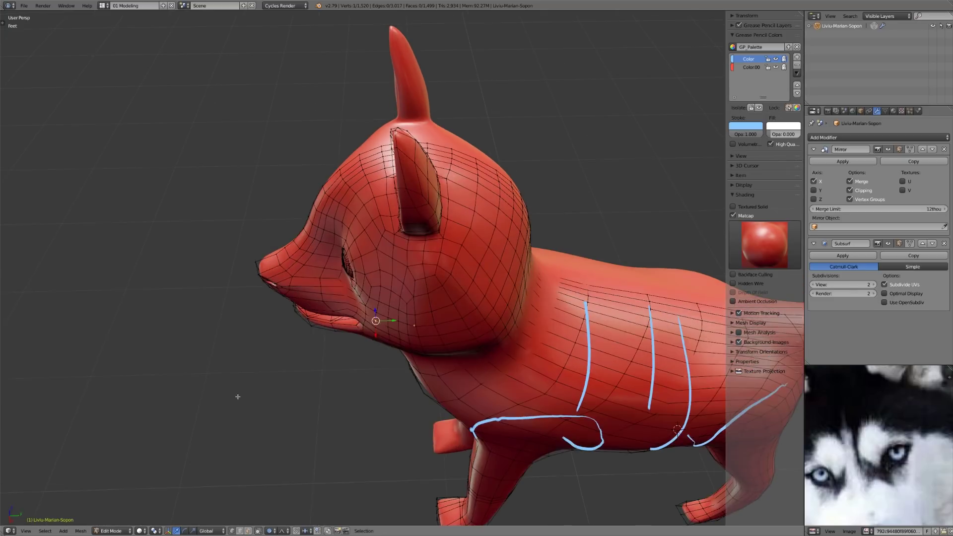
- In the right side wireframe view, pull the forehead and the back of the skull outward toward the reference outline with proportional editing
key("KP_3")
key("z")
middle_click_drag(434, 278, 480, 357, "shift")
right_click(400, 211)
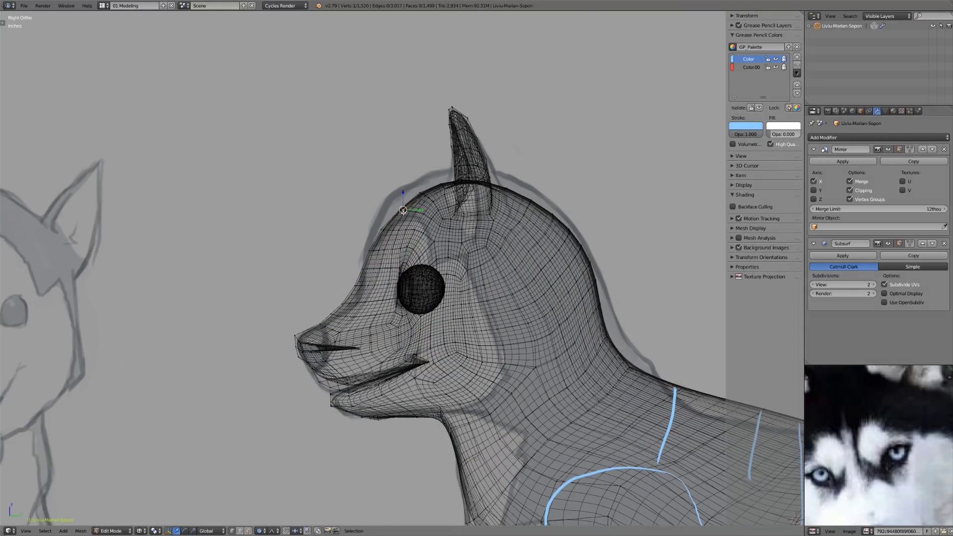
key("g")
scroll(396, 200, "down", 4)
left_click(396, 199)
right_click(530, 200)
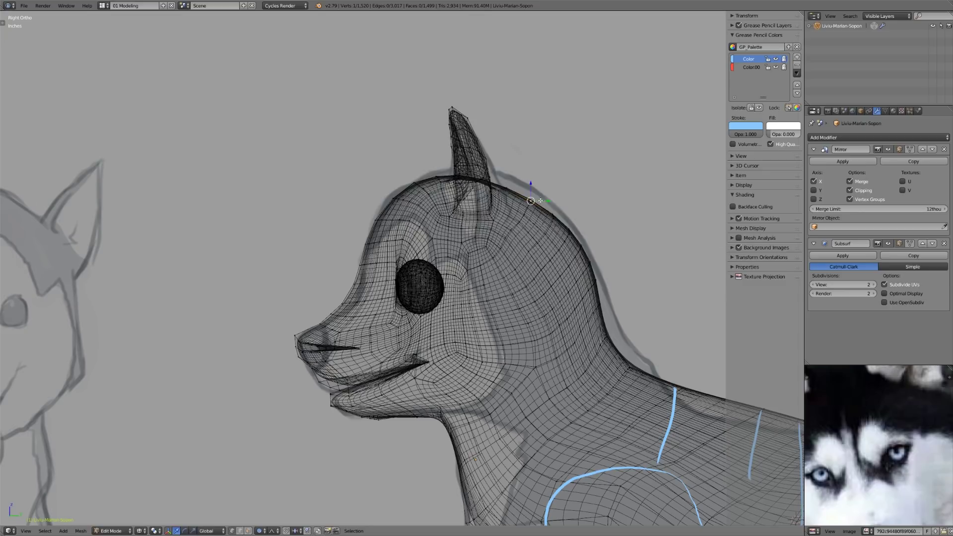
key("g")
left_click(541, 195)
- Adjust the muzzle bridge, nose tip and brow in the right side view with proportional moves, returning to solid shading
right_click(347, 304)
key("g")
left_click(357, 307)
right_click(306, 346)
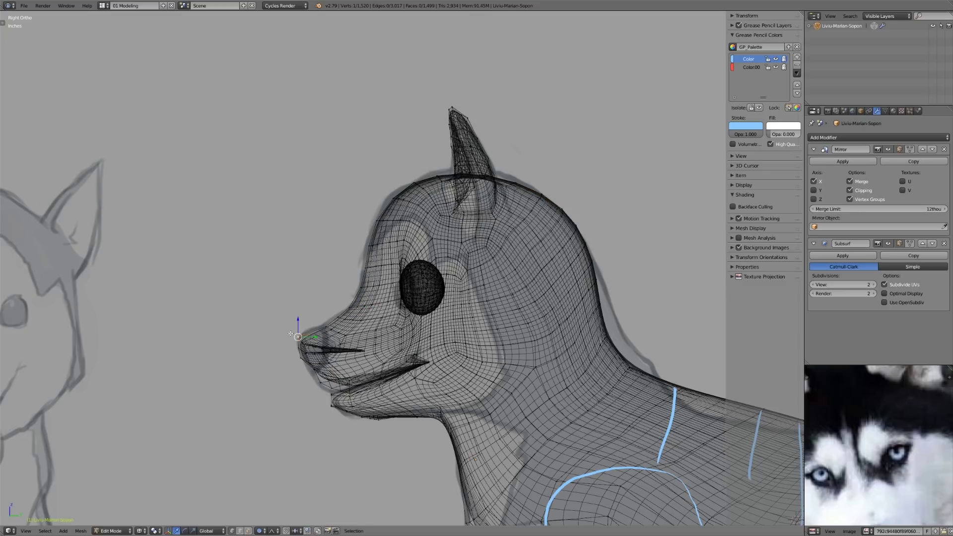
key("g")
left_click(396, 261)
key("z")
right_click(400, 236)
key("g")
left_click(406, 247)
- Sketch an S-shaped grease pencil curve from the muzzle bridge to the side of the head in top view and erase it
middle_click_drag(425, 256, 504, 343)
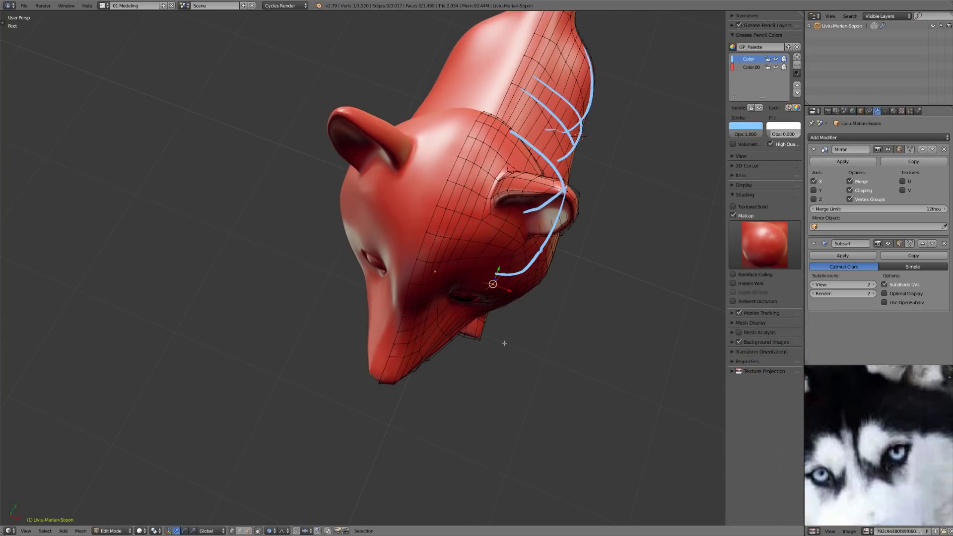
key("KP_7")
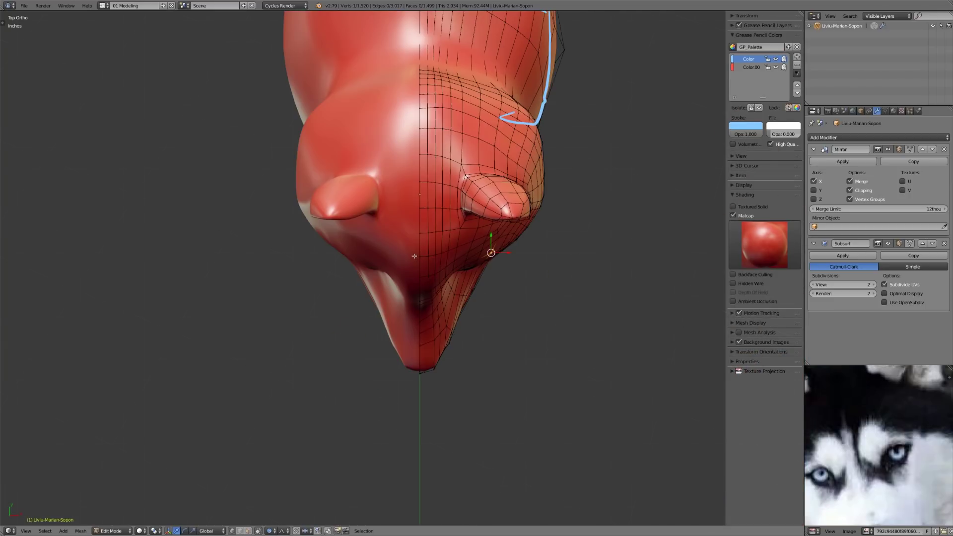
mouse_move(401, 281)
left_mouse_down()
mouse_move(435, 291)
mouse_move(461, 255)
mouse_move(523, 233)
mouse_move(539, 216)
left_mouse_up()
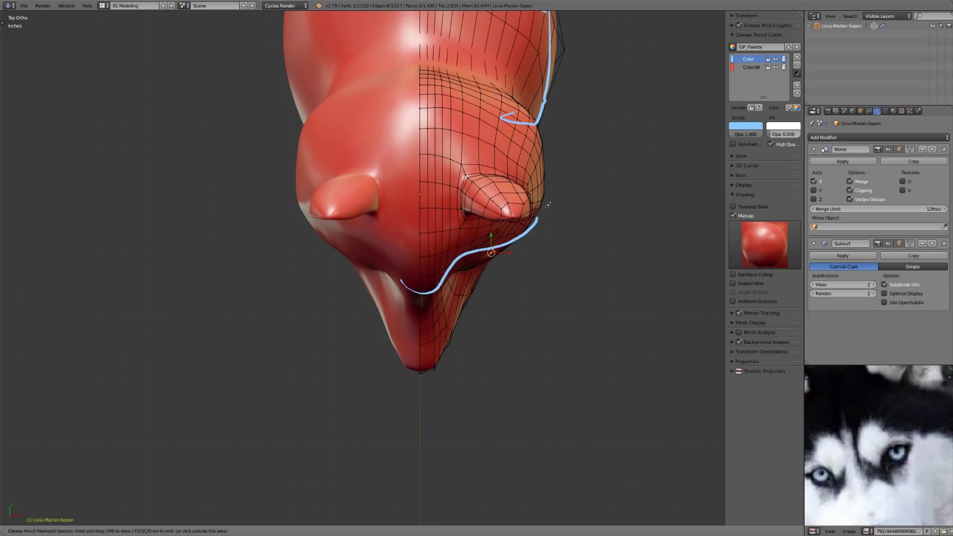
mouse_move(553, 282)
right_mouse_down()
mouse_move(518, 259)
mouse_move(440, 279)
right_mouse_up()
key("Escape")
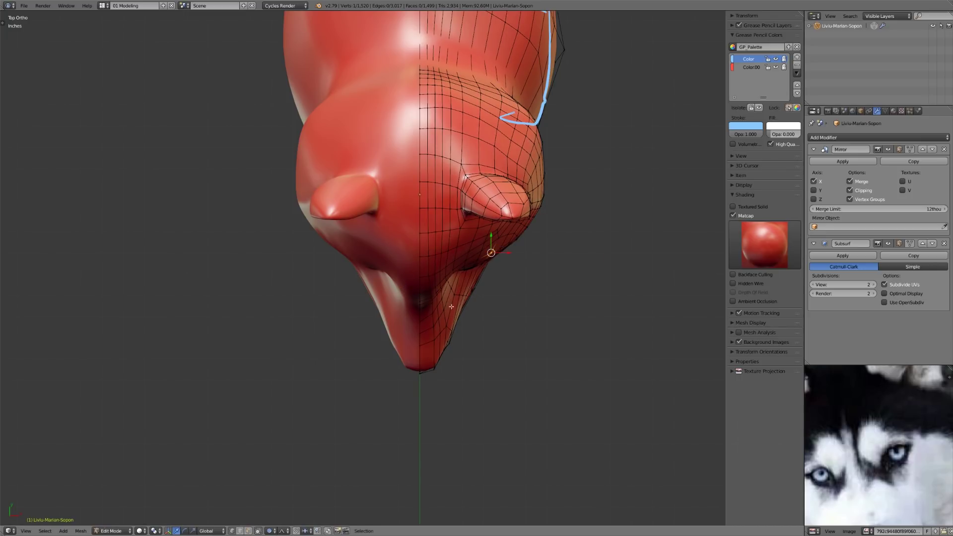
- Sketch a rounded guide curve from the mid-brow to below the ear in top view and widen the brow toward it
mouse_move(429, 286)
left_mouse_down()
mouse_move(470, 271)
mouse_move(532, 211)
left_mouse_up()
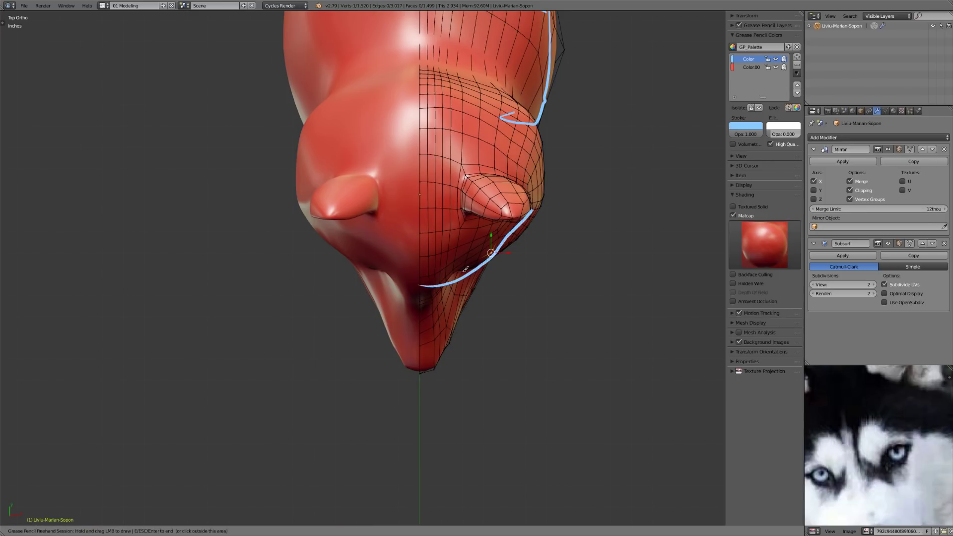
key("Escape")
middle_click_drag(465, 269, 644, 334)
right_click(448, 285, "shift")
key("KP_7")
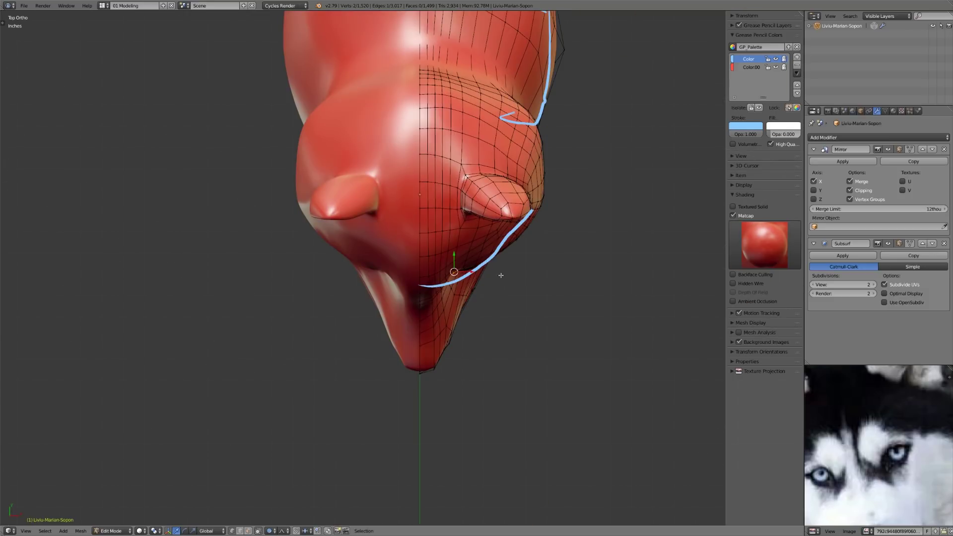
key("g")
scroll(508, 286, "up", 4)
left_click(510, 287)
- Move the side of the head below the ear backward in top view with two proportional moves
right_click(528, 229)
key("g")
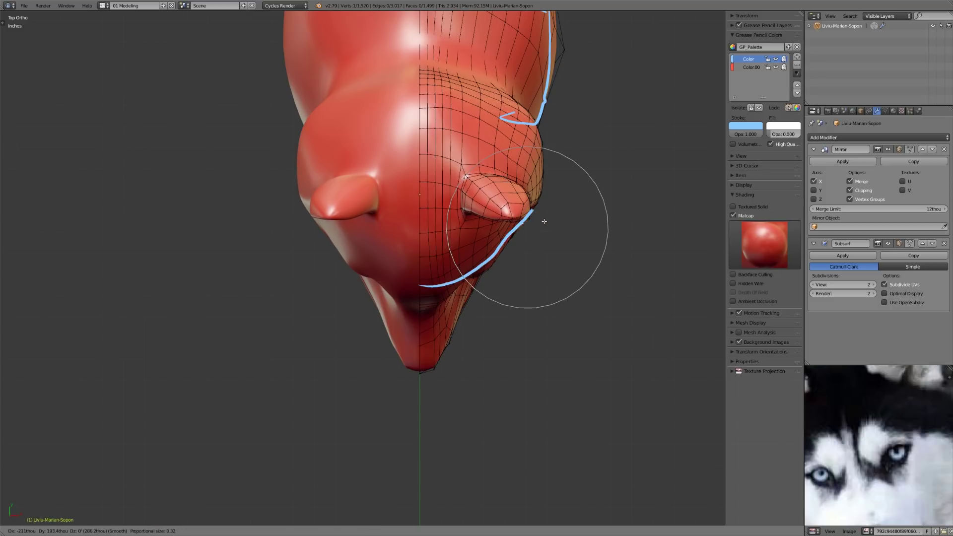
left_click(544, 211)
key("g")
left_click(545, 193)
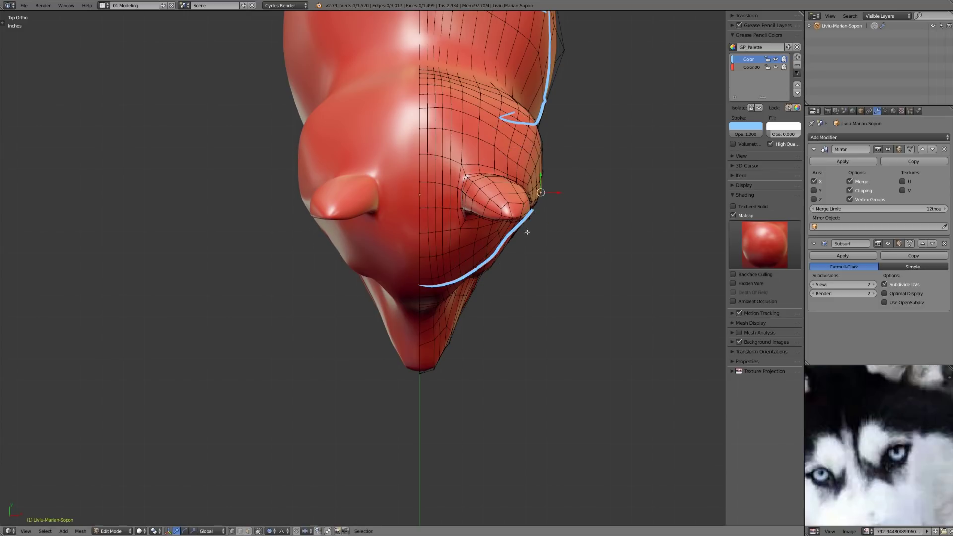
- Nudge two brow points forward in top view, and shift a third point near the eye outward from an angled view
right_click(460, 259)
key("g")
left_click(460, 266)
right_click(477, 243)
key("g")
left_click(480, 245)
right_click(452, 232)
middle_click_drag(523, 317, 487, 237)
right_click(473, 234)
key("g")
left_click(506, 236)
- Nudge the cheek behind the eye and the front of the upper lip in the right side view, and clear the selection
key("KP_3")
key("z")
key("z")
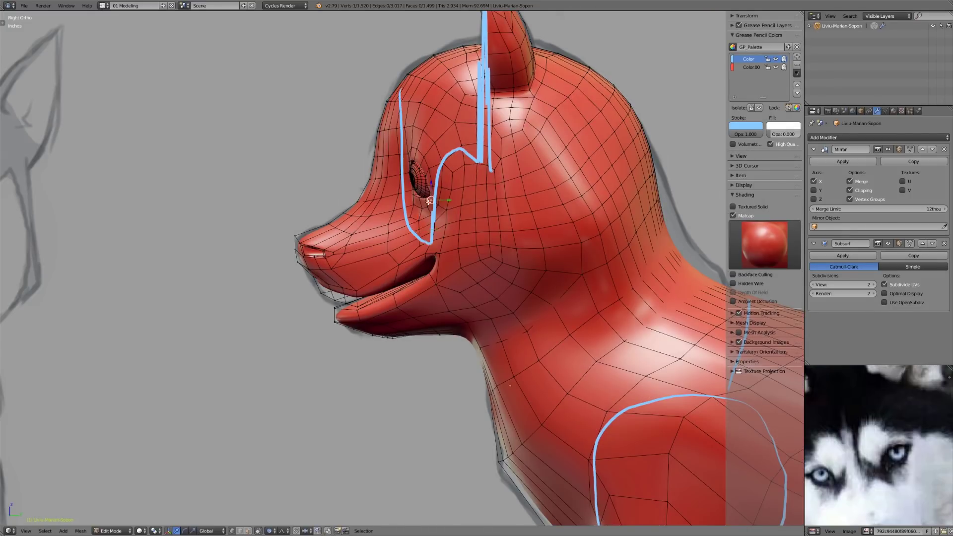
right_click(455, 221)
key("g")
left_click(456, 222)
right_click(327, 285)
key("g")
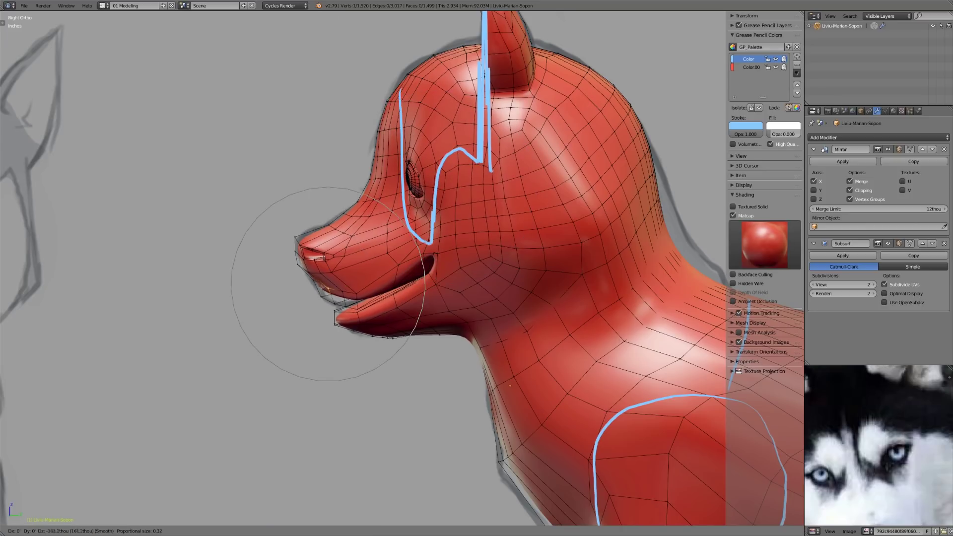
left_click(331, 284)
key("a")
- Erase the grease pencil guide curves from the face and ear
scroll(459, 303, "down", 2)
mouse_move(458, 303)
middle_mouse_down()
mouse_move(510, 323)
mouse_move(492, 296)
mouse_move(428, 308)
middle_mouse_up()
left_click_drag(413, 266, 419, 267)
middle_click_drag(467, 276, 452, 303)
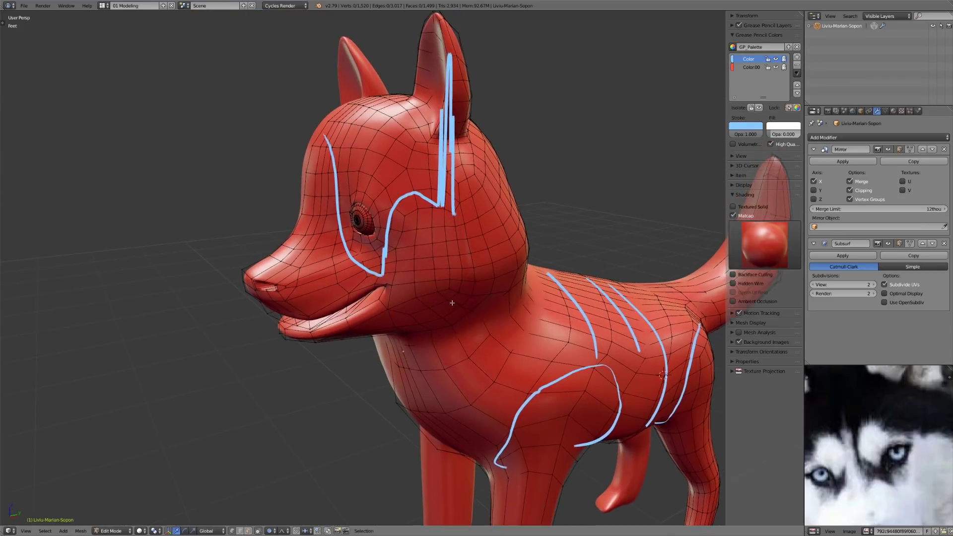
scroll(452, 302, "up", 2)
scroll(444, 300, "down", 5)
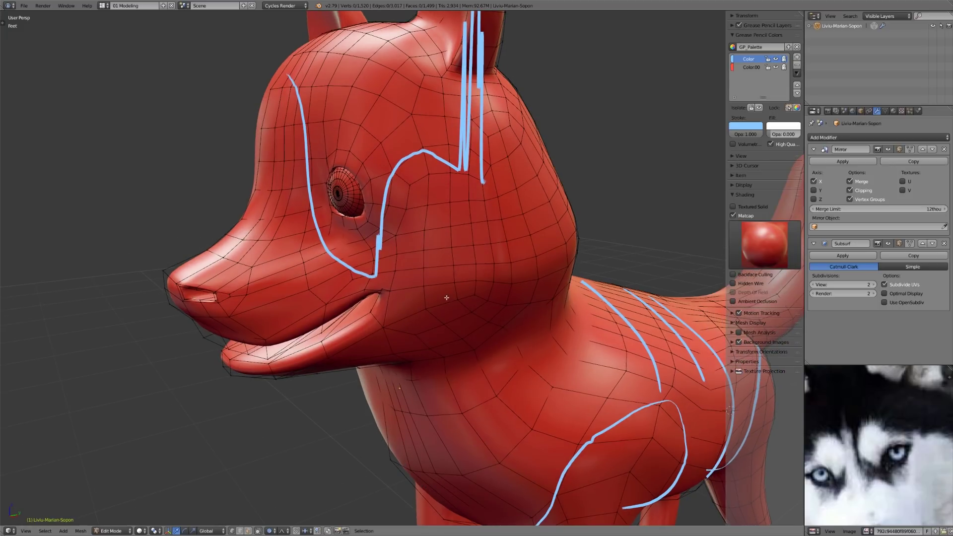
mouse_move(435, 218)
right_mouse_down()
mouse_move(414, 114)
mouse_move(355, 209)
mouse_move(393, 289)
right_mouse_up()
key("Escape")
- Examine the edge flow around the mouth, cheek and neck, including a loop cut preview
middle_click_drag(393, 288, 377, 275)
scroll(445, 270, "up", 1)
middle_click_drag(445, 270, 430, 270)
scroll(431, 270, "up", 1)
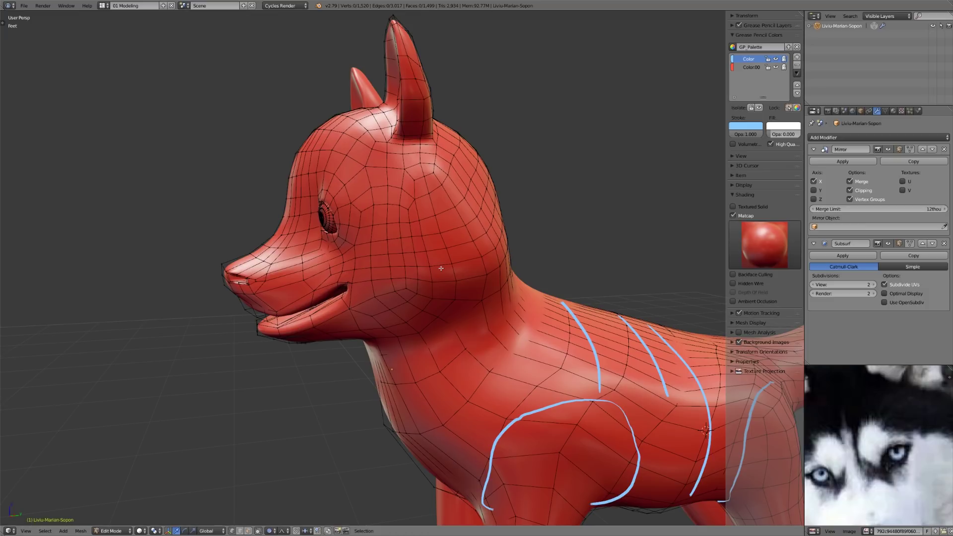
mouse_move(470, 301)
middle_mouse_down("shift")
mouse_move(431, 279)
mouse_move(433, 293)
mouse_move(485, 330)
mouse_move(534, 330)
mouse_move(532, 301)
mouse_move(514, 315)
mouse_move(446, 319)
middle_mouse_up("shift")
scroll(506, 330, "up", 1)
scroll(503, 327, "up", 1)
key("ctrl+r")
key("Escape")
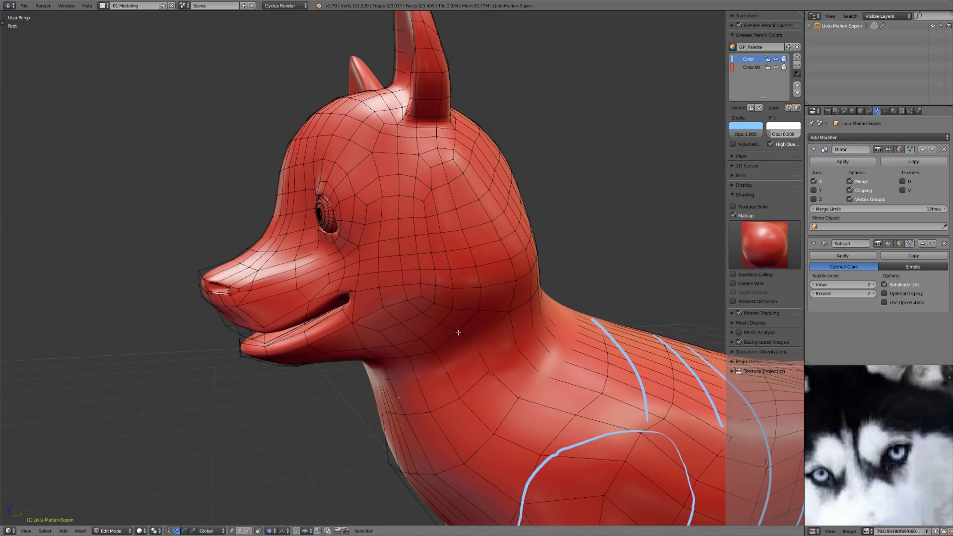
mouse_move(464, 350)
middle_mouse_down()
mouse_move(425, 334)
mouse_move(439, 331)
middle_mouse_up()
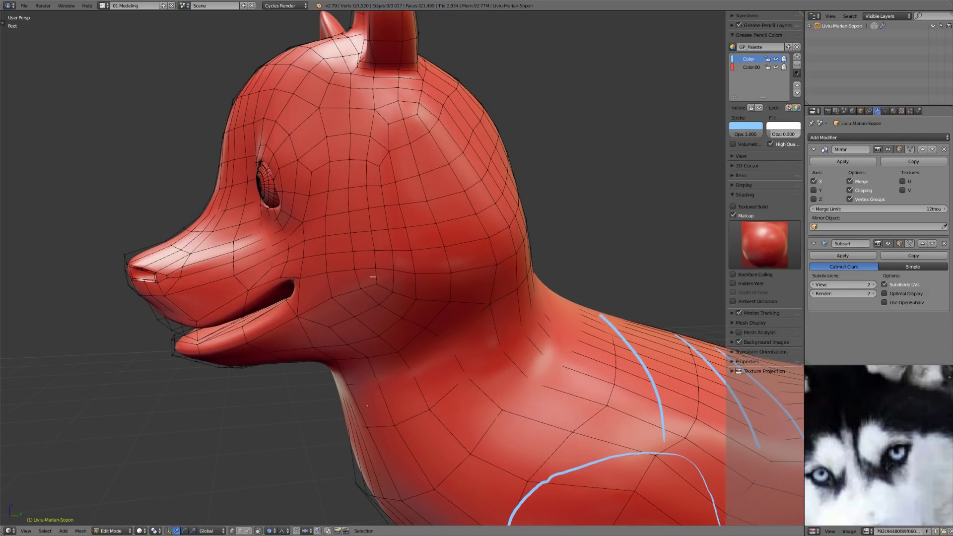
- Sketch a grease pencil loop from the throat over the cheek and down the nape, and a line from nape to mouth corner
mouse_move(367, 378)
left_mouse_down()
mouse_move(370, 392)
mouse_move(322, 329)
mouse_move(365, 298)
mouse_move(385, 262)
mouse_move(381, 120)
mouse_move(416, 106)
left_mouse_up()
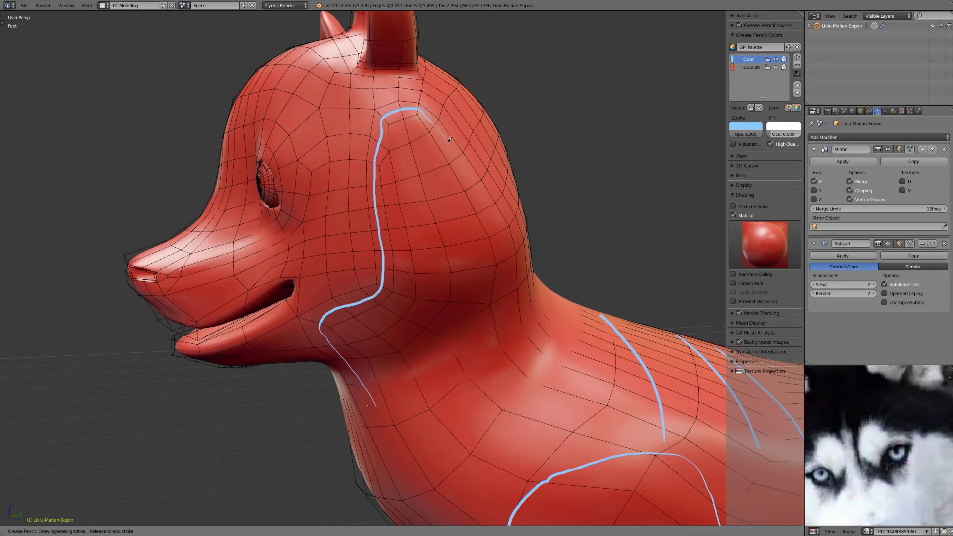
mouse_move(475, 184)
left_mouse_down()
mouse_move(512, 251)
mouse_move(503, 303)
mouse_move(541, 388)
left_mouse_up()
mouse_move(528, 252)
left_mouse_down()
mouse_move(505, 277)
mouse_move(439, 293)
mouse_move(381, 281)
mouse_move(289, 291)
left_mouse_up()
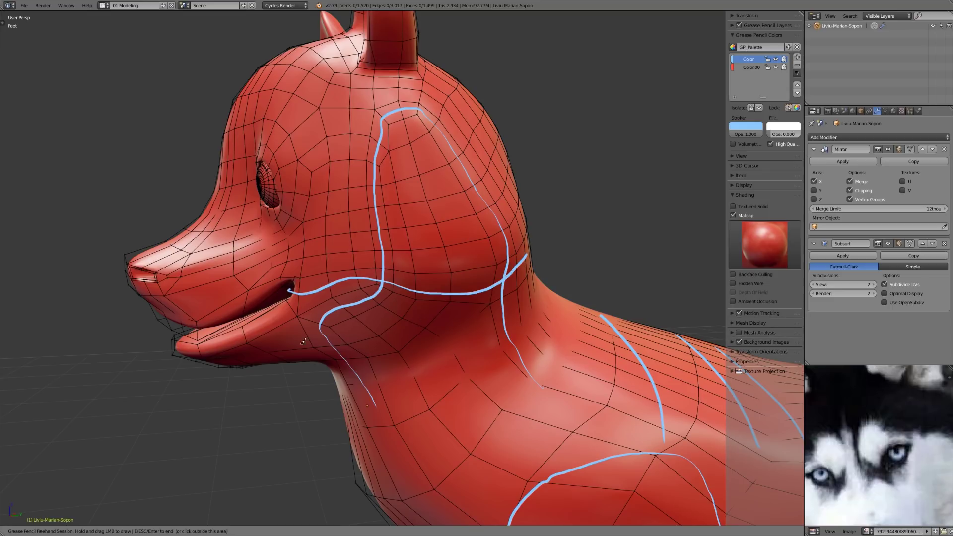
- Sketch grease pencil curves from the jaw over the cheek to the muzzle, from the eye past the temple, and across the forehead
mouse_move(264, 342)
left_mouse_down()
mouse_move(369, 328)
mouse_move(412, 272)
mouse_move(386, 178)
left_mouse_up()
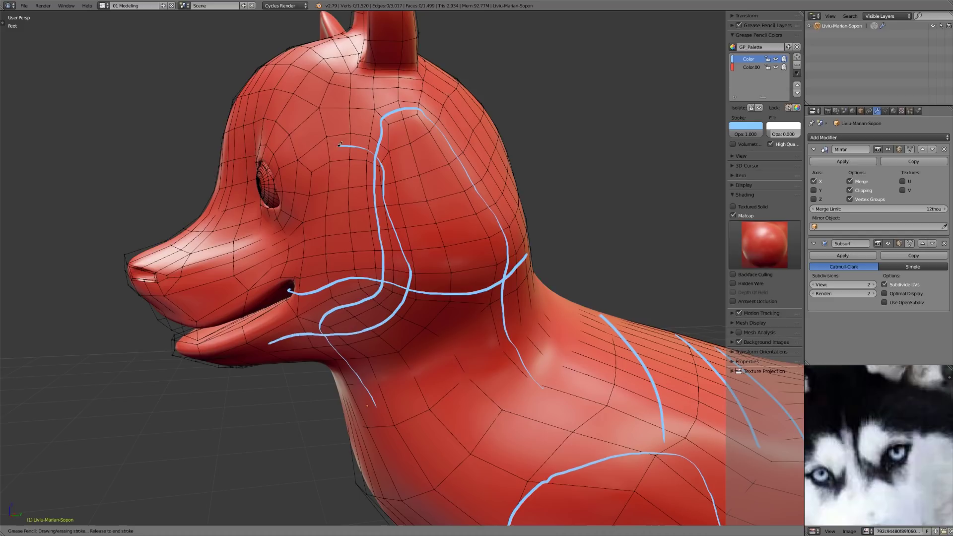
mouse_move(317, 156)
left_mouse_down()
mouse_move(275, 241)
mouse_move(181, 270)
left_mouse_up()
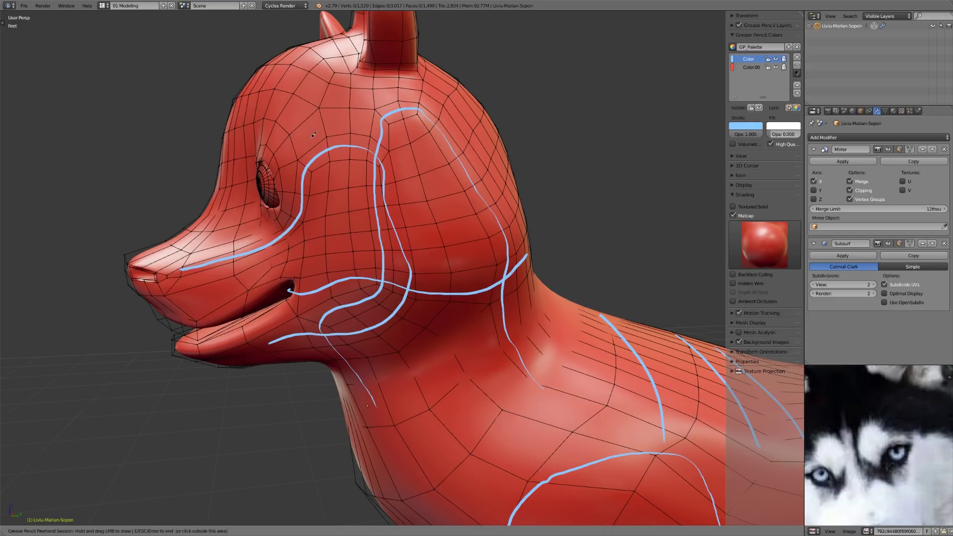
mouse_move(271, 170)
left_mouse_down()
mouse_move(311, 130)
mouse_move(348, 117)
mouse_move(381, 128)
left_mouse_up()
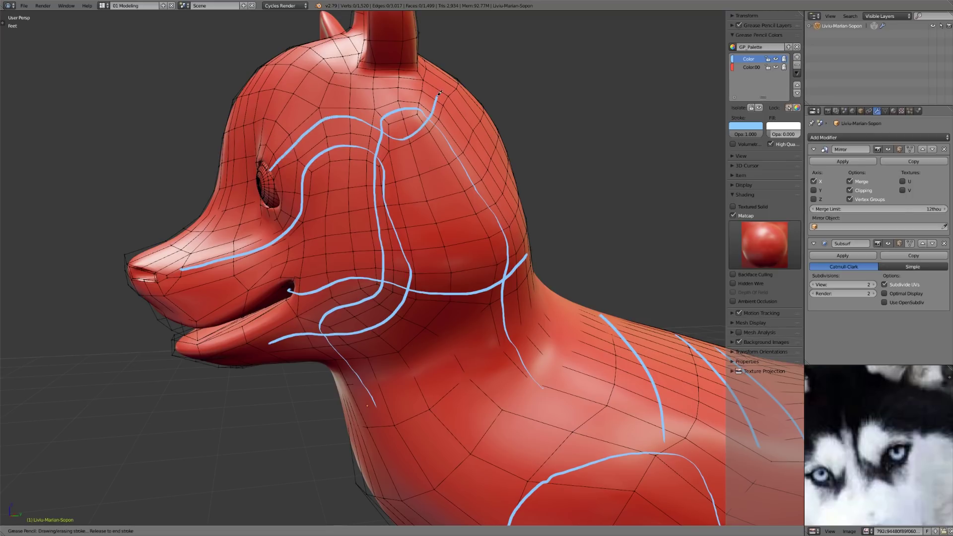
left_click_drag(442, 77, 440, 78)
left_click_drag(254, 76, 392, 94)
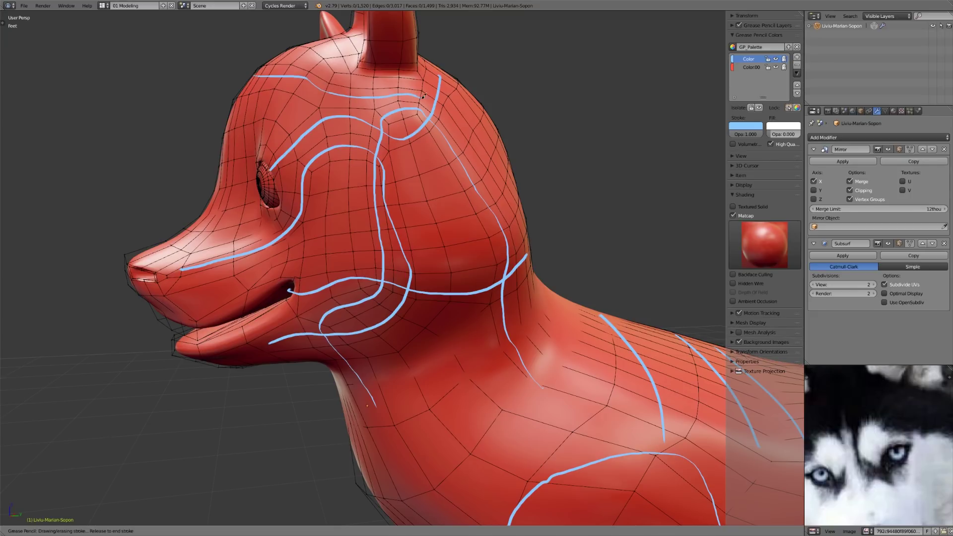
- Sketch grease pencil curves down the nape and two jaw-to-temple curves wrapping behind the cheek
left_click_drag(496, 195, 517, 226)
left_click_drag(523, 277, 526, 313)
left_click_drag(549, 353, 549, 355)
mouse_move(345, 373)
left_mouse_down()
mouse_move(390, 367)
mouse_move(441, 344)
mouse_move(465, 308)
mouse_move(457, 233)
mouse_move(416, 130)
left_mouse_up()
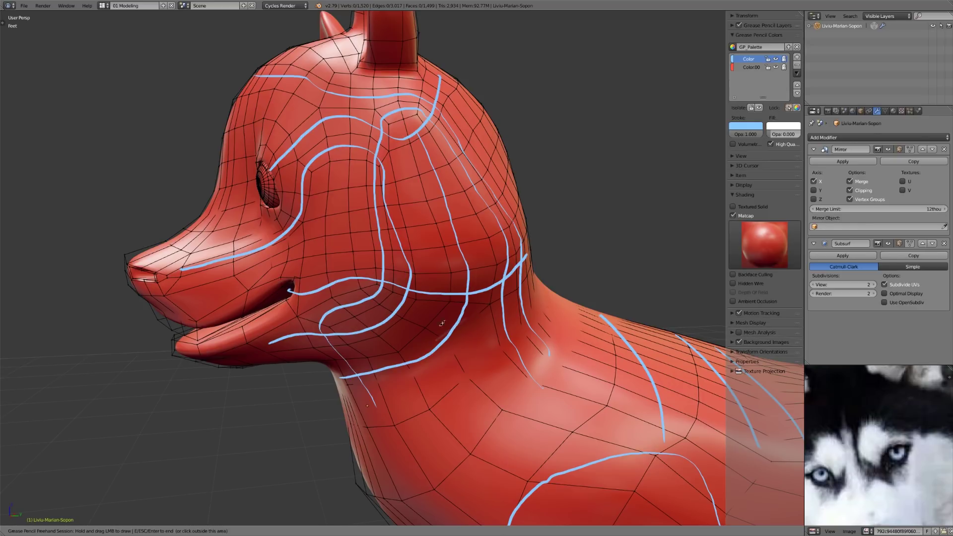
mouse_move(286, 355)
left_mouse_down()
mouse_move(387, 340)
mouse_move(425, 298)
mouse_move(397, 139)
left_mouse_up()
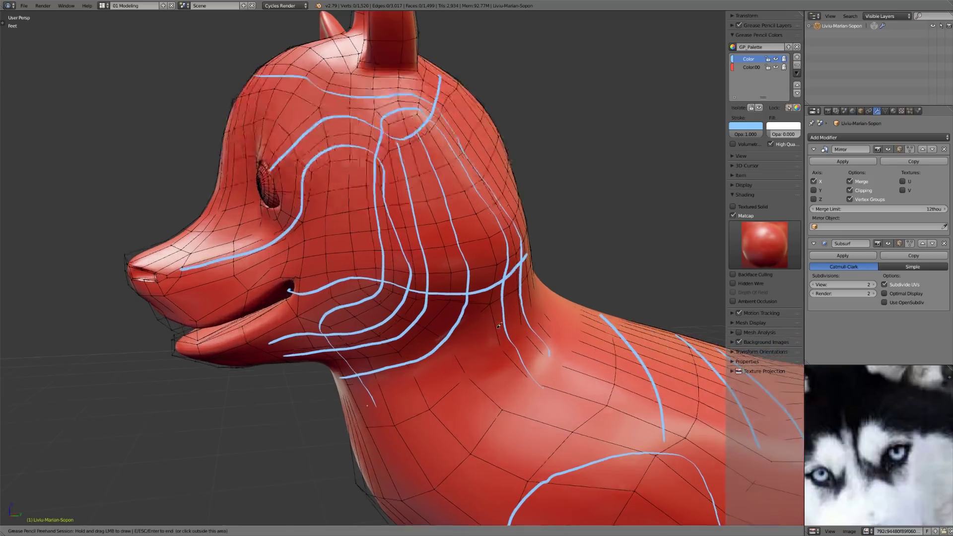
- End the sketching, erase the guide curves over the cheek, temple and neck, and switch to Object Mode
key("Escape")
key("ctrl+z")
mouse_move(464, 321)
right_mouse_down()
mouse_move(318, 358)
mouse_move(347, 298)
mouse_move(436, 318)
mouse_move(306, 192)
mouse_move(437, 317)
mouse_move(348, 149)
mouse_move(422, 129)
mouse_move(211, 71)
mouse_move(511, 238)
mouse_move(497, 278)
mouse_move(471, 298)
mouse_move(377, 270)
mouse_move(392, 346)
mouse_move(263, 298)
mouse_move(392, 351)
mouse_move(446, 303)
right_mouse_up()
key("Tab")
middle_click_drag(418, 287, 388, 225)
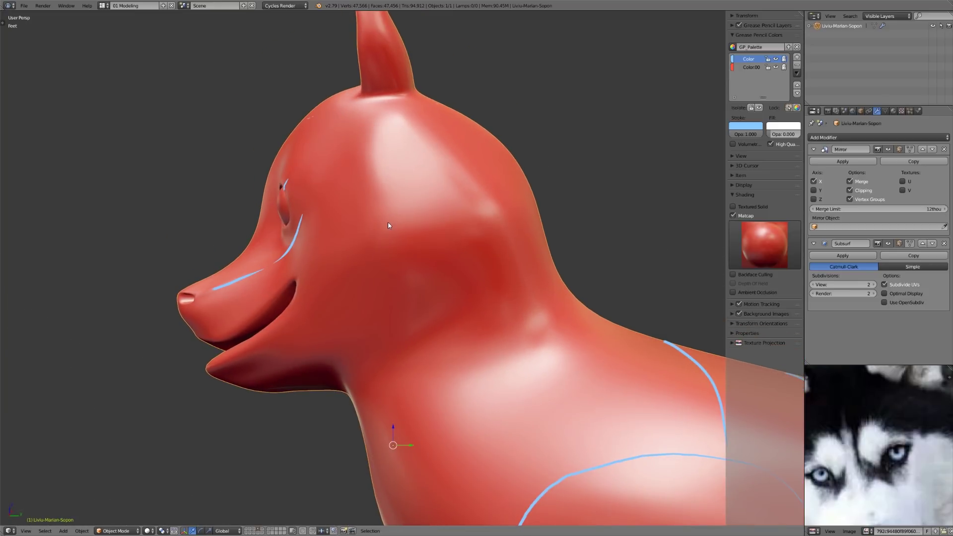
- Outline the flat area on the side of the head below the ear with grease pencil, and show the mesh in Edit Mode
mouse_move(381, 121)
left_mouse_down()
mouse_move(381, 169)
mouse_move(437, 218)
mouse_move(459, 199)
mouse_move(399, 127)
left_mouse_up()
key("Escape")
mouse_move(461, 153)
middle_mouse_down()
mouse_move(476, 176)
mouse_move(521, 177)
mouse_move(418, 183)
mouse_move(484, 176)
mouse_move(464, 230)
mouse_move(442, 247)
middle_mouse_up()
key("Tab")
mouse_move(545, 225)
middle_mouse_down()
mouse_move(502, 193)
mouse_move(552, 233)
middle_mouse_up()
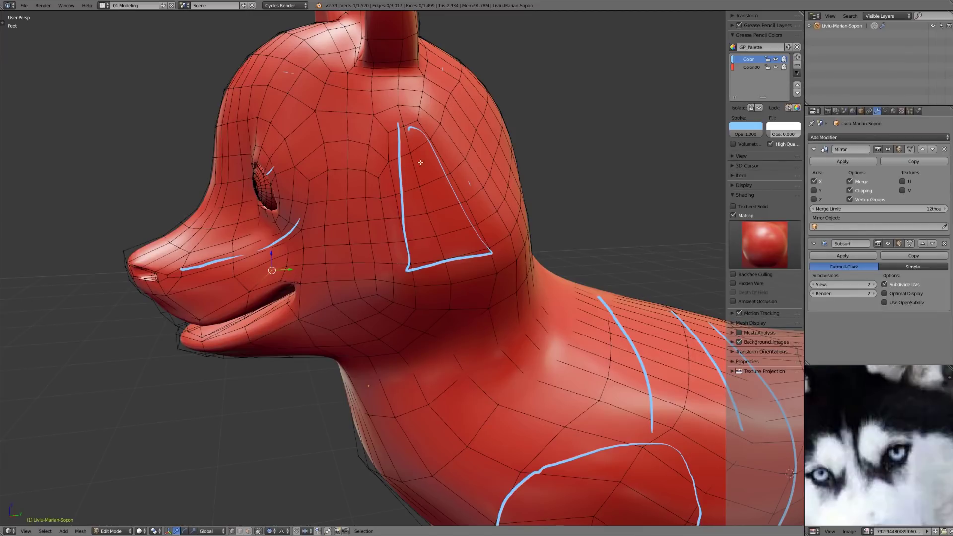
- Erase the grease pencil outline from the side of the head and return to Object Mode
key("d")
mouse_move(431, 144)
right_mouse_down()
mouse_move(411, 182)
mouse_move(429, 230)
mouse_move(425, 213)
mouse_move(472, 273)
right_mouse_up()
middle_click_drag(472, 274, 517, 243)
key("Tab")
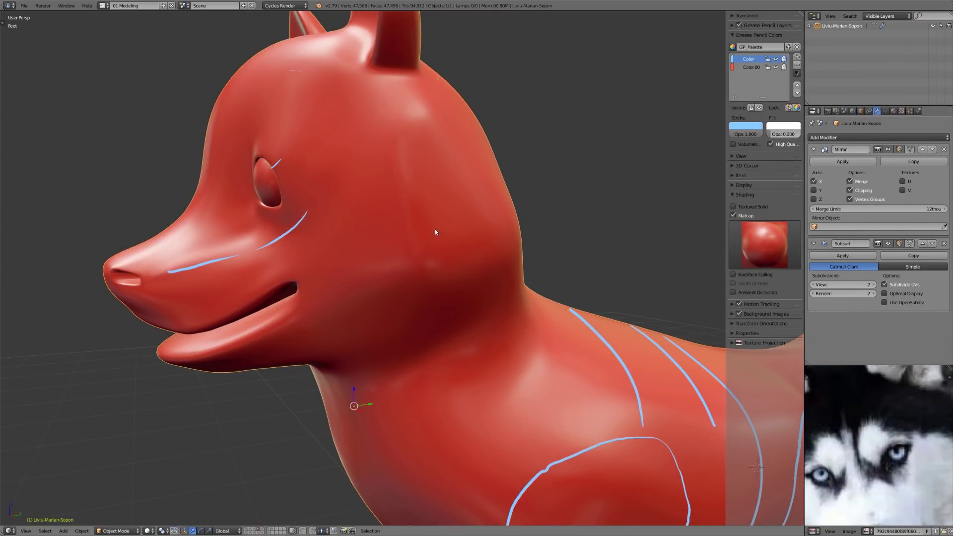
- Sketch a curve from the jaw to the temple, two horizontal lines across it, and a short curve behind the mouth corner
middle_click_drag(436, 231, 424, 224)
middle_click_drag(245, 286, 359, 305)
mouse_move(283, 329)
left_mouse_down()
mouse_move(355, 305)
mouse_move(404, 257)
mouse_move(388, 147)
left_mouse_up()
mouse_move(389, 146)
middle_mouse_down()
mouse_move(416, 241)
mouse_move(387, 237)
middle_mouse_up()
left_click_drag(329, 204, 453, 189)
left_click_drag(316, 176, 456, 162)
left_click_drag(336, 252, 356, 343)
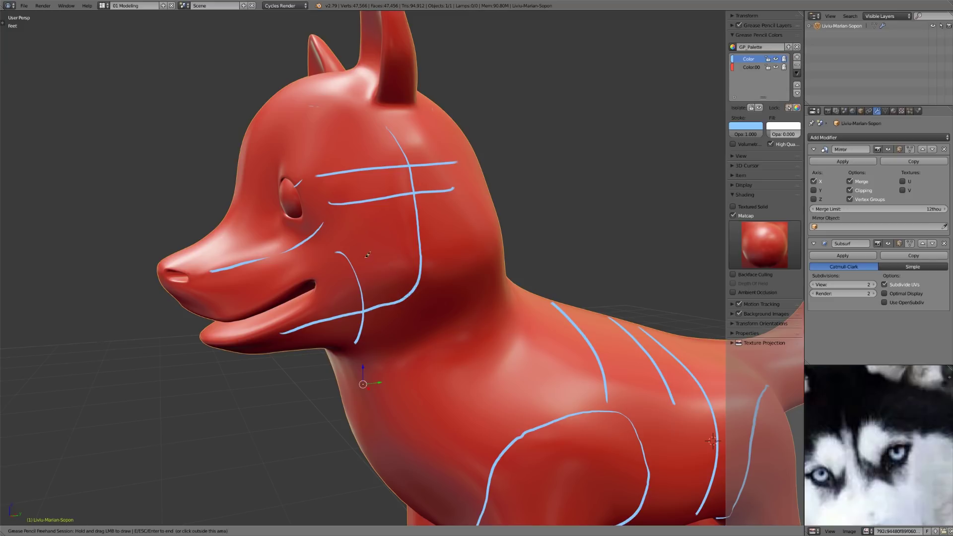
- Mark the cheek, the area below the eye and the brow with small grease pencil loops, and enter Edit Mode
left_click_drag(377, 254, 380, 257)
left_click_drag(345, 217, 345, 208)
left_click_drag(330, 146, 331, 137)
key("Escape")
mouse_move(430, 166)
middle_mouse_down()
mouse_move(412, 186)
mouse_move(428, 196)
middle_mouse_up()
key("Tab")
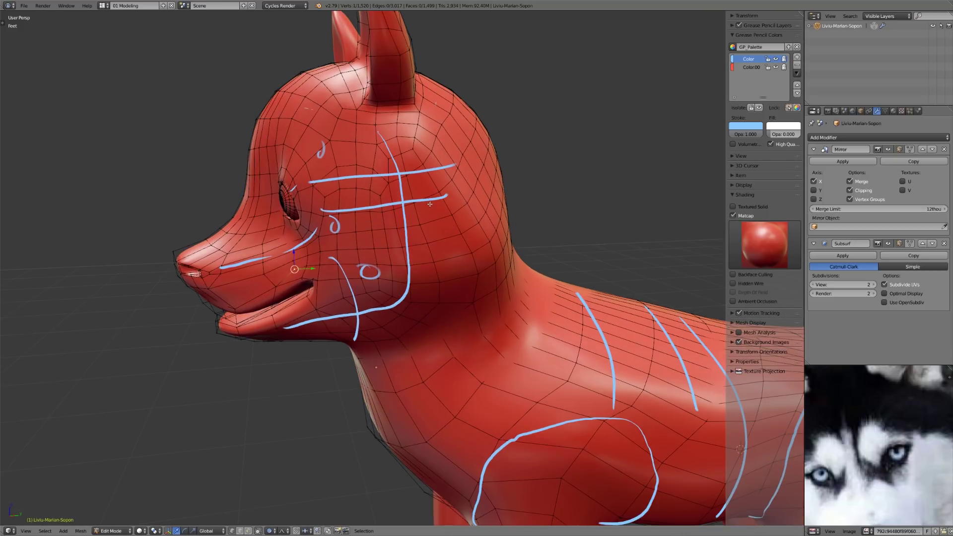
- Circle two spots on the side of the head below the ear with grease pencil
scroll(312, 154, "up", 1)
middle_click_drag(391, 153, 415, 208)
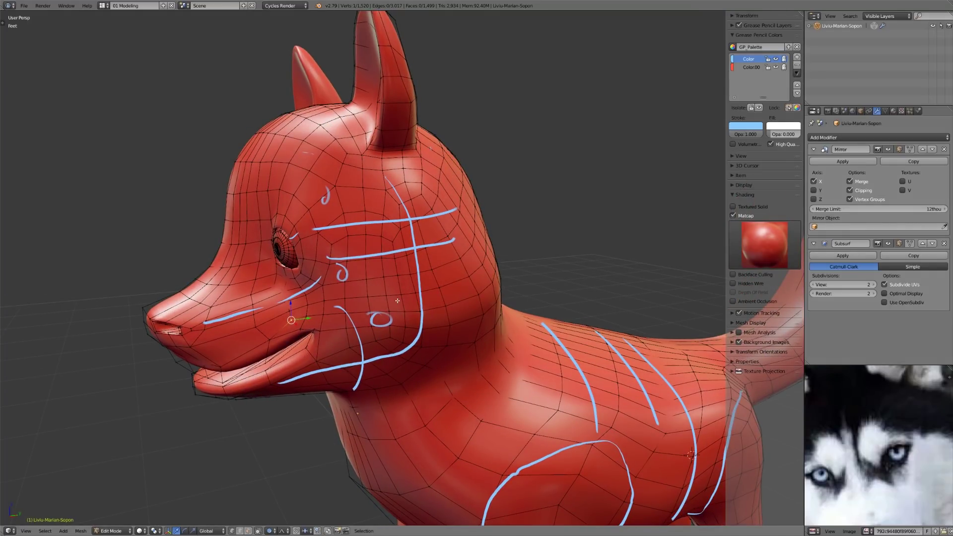
middle_click_drag(394, 308, 391, 306)
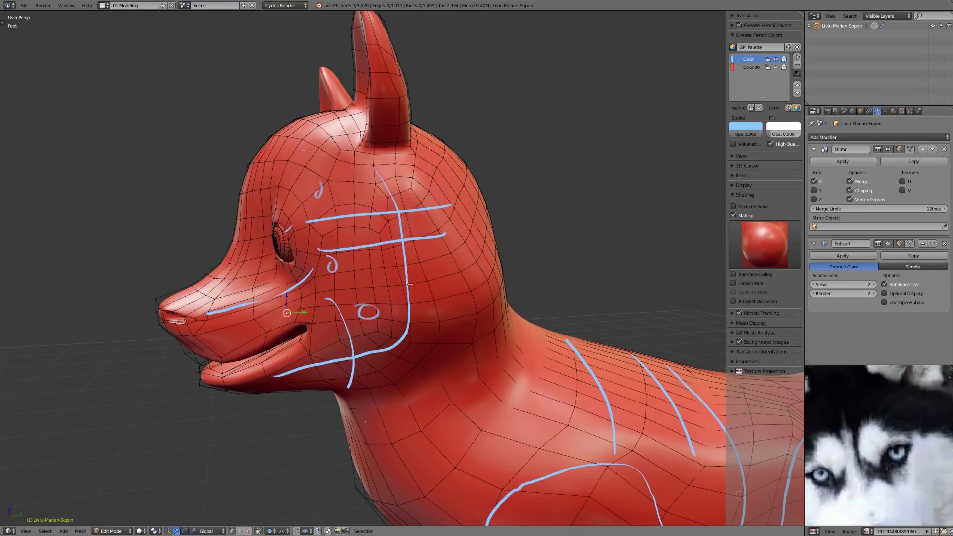
scroll(410, 284, "up", 2)
middle_click_drag(411, 276, 412, 303, "shift")
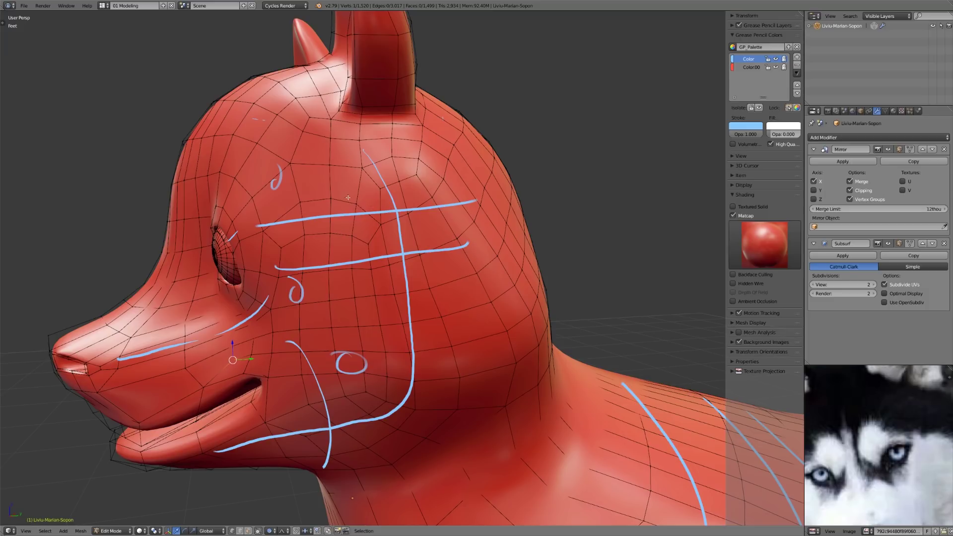
key("d")
left_click_drag(359, 236, 380, 217)
left_click_drag(384, 182, 405, 169)
key("Escape")
- Erase the grease pencil circles and the guide lines across the cheek and temple
middle_click_drag(454, 202, 449, 304)
mouse_move(352, 410)
right_mouse_down()
mouse_move(403, 389)
mouse_move(442, 246)
mouse_move(425, 214)
mouse_move(441, 279)
right_mouse_up()
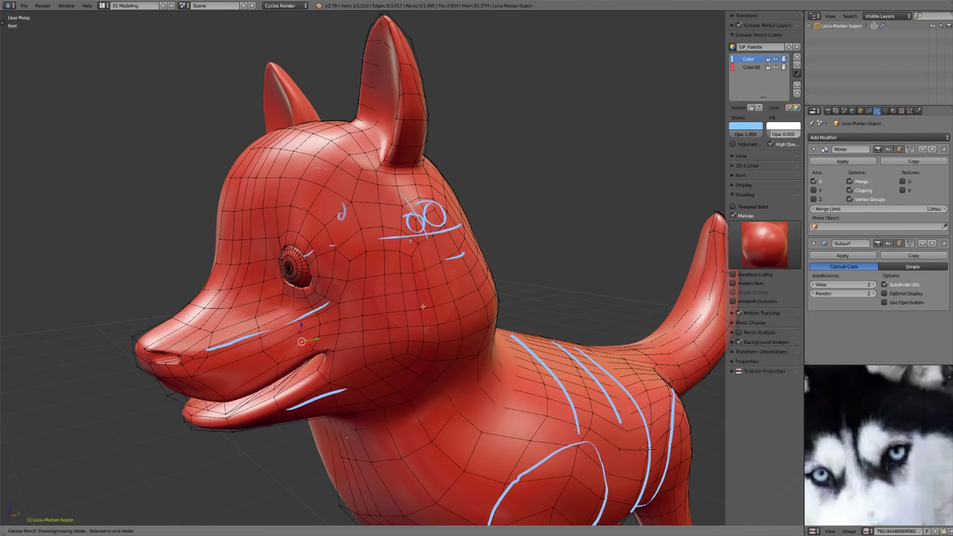
middle_click_drag(447, 301, 426, 288)
middle_click_drag(441, 340, 354, 249)
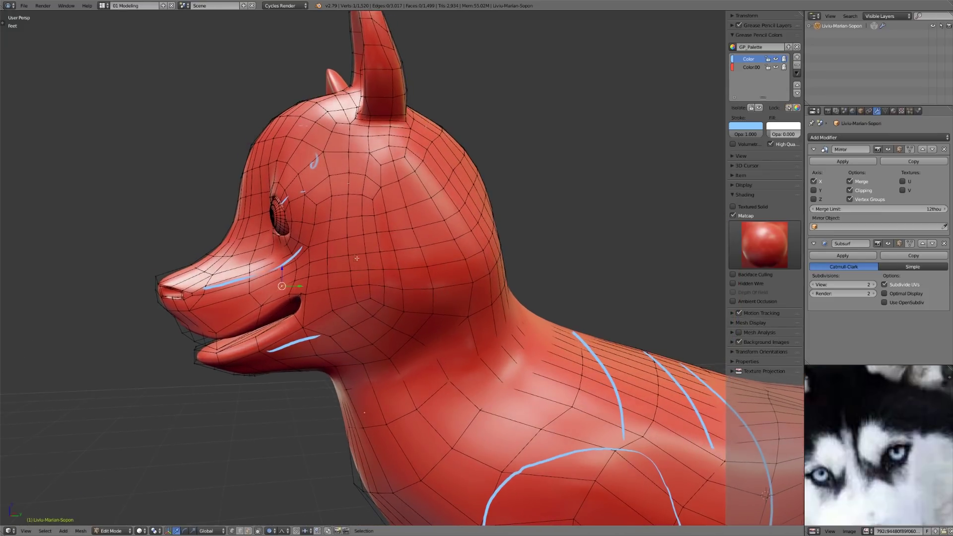
- Erase the remaining grease pencil stroke on the lower jaw
middle_click_drag(358, 352, 402, 331)
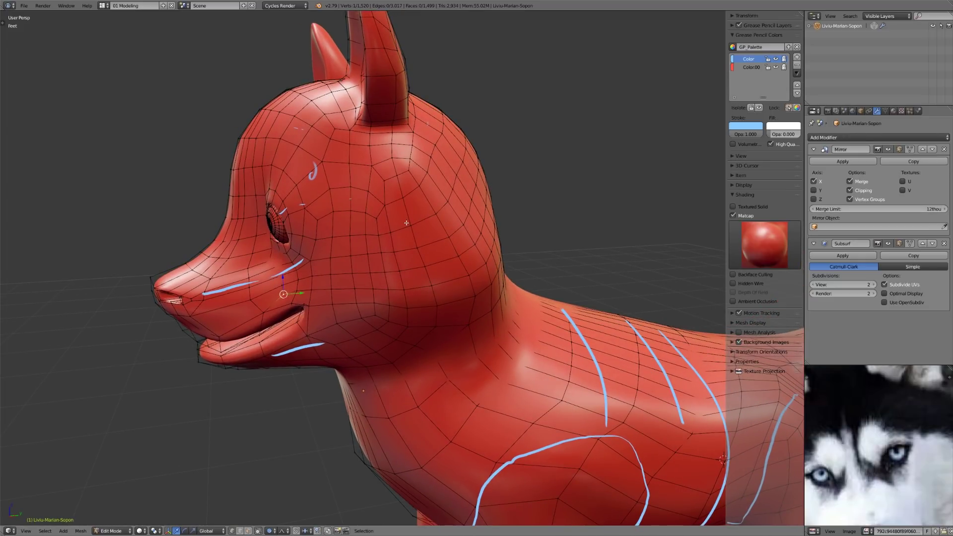
scroll(406, 223, "down", 5)
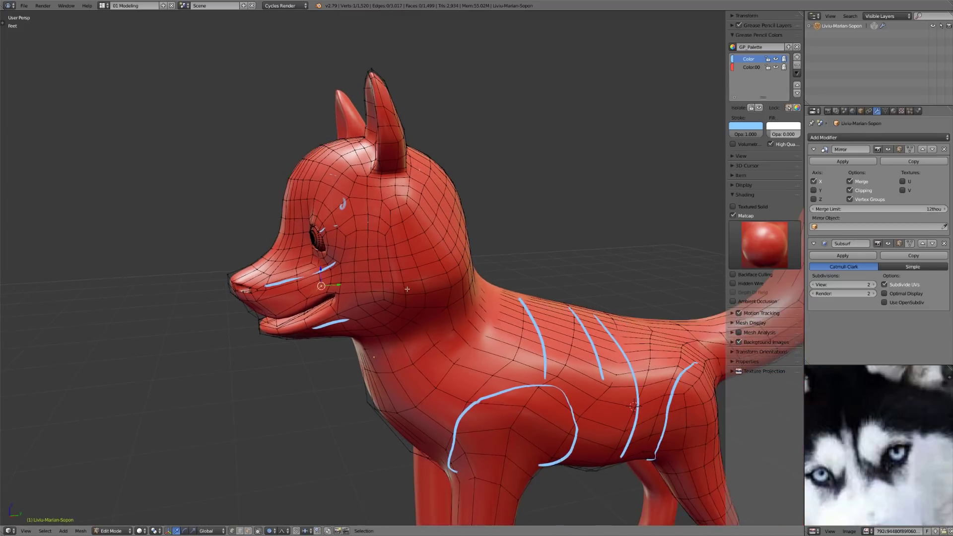
scroll(354, 240, "up", 3)
middle_click_drag(402, 284, 427, 304)
mouse_move(339, 301)
right_mouse_down()
mouse_move(276, 355)
mouse_move(305, 357)
right_mouse_up()
middle_click_drag(350, 284, 368, 316)
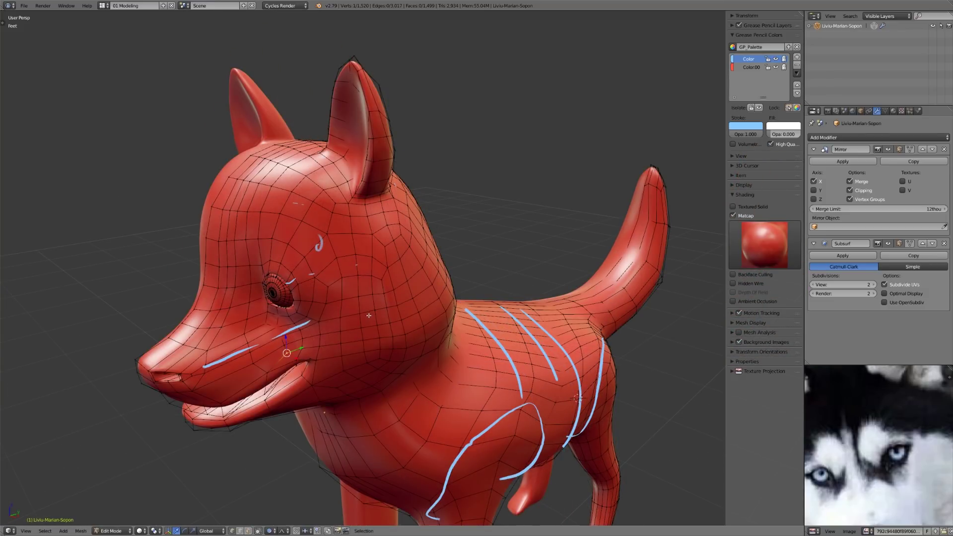
- Select vertices at the ear base and move them outward and down in the front view with smooth proportional editing, size about 0.29
middle_click_drag(374, 318, 347, 302)
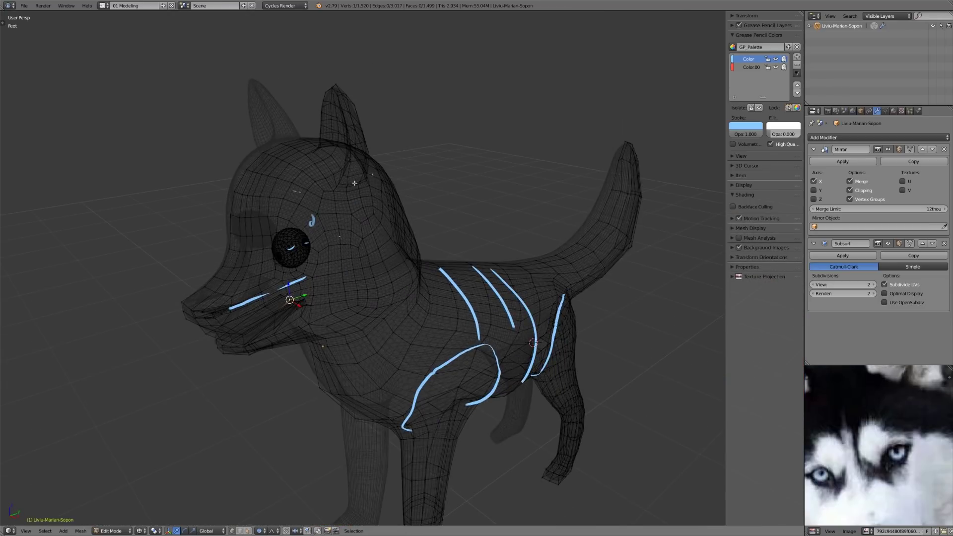
right_click(352, 185, "shift")
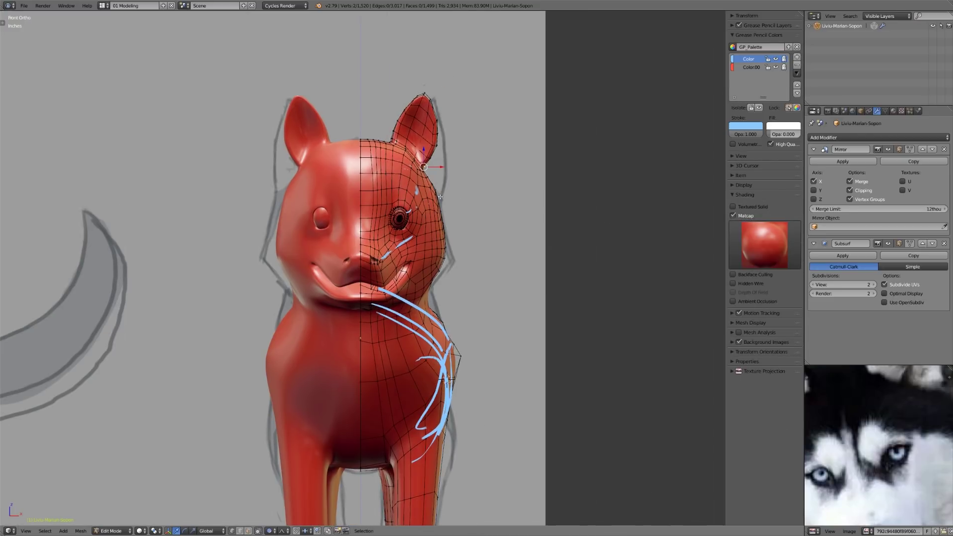
key("g")
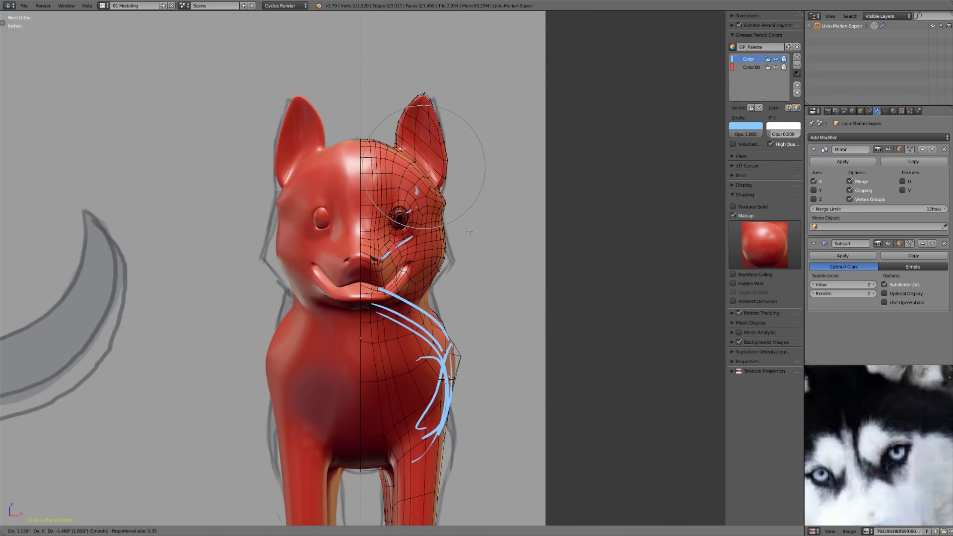
scroll(468, 231, "up", 4)
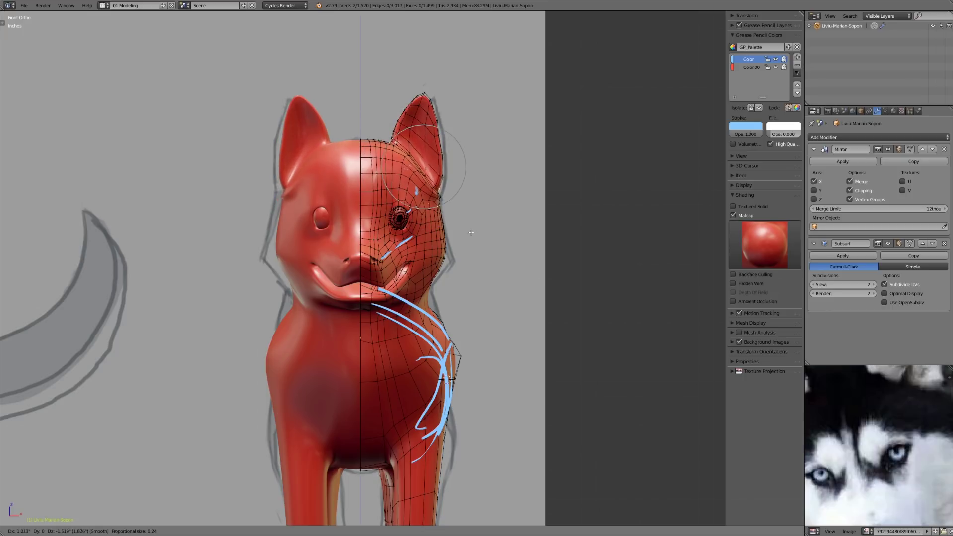
scroll(473, 231, "down", 5)
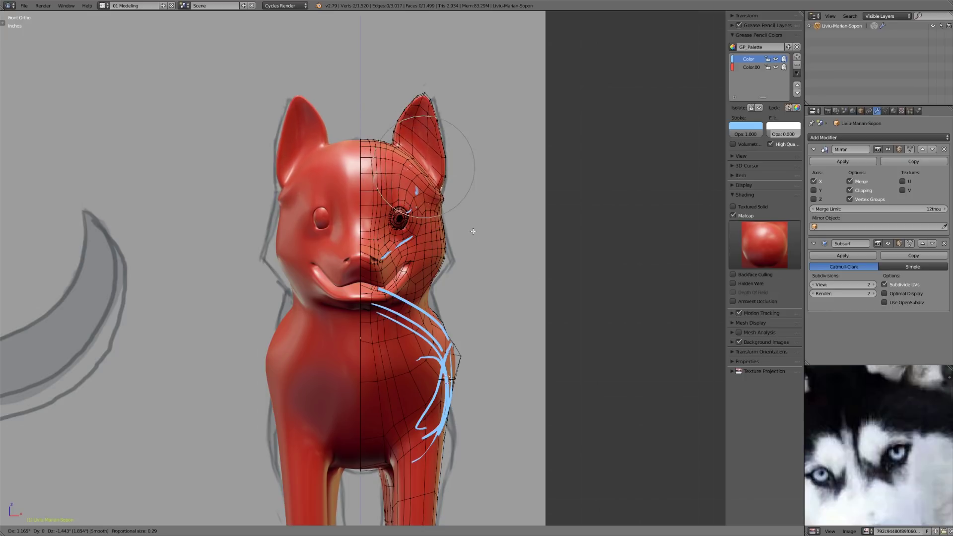
scroll(472, 232, "up", 3)
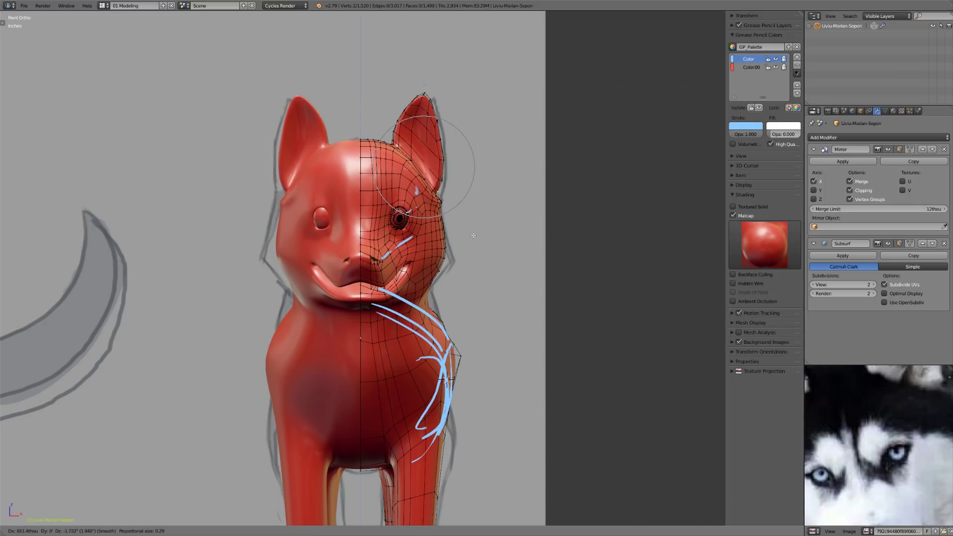
left_click(472, 233)
- Nudge several vertices along the outer side of the face and cheek with proportional editing in the front view
right_click(444, 229)
key("g")
left_click(453, 226)
right_click(443, 211)
right_click(435, 265)
key("g")
left_click(416, 264)
right_click(411, 263)
key("g")
left_click(414, 261)
- Leave Edit Mode and examine the whole reshaped husky from the side
key("Tab")
scroll(434, 293, "down", 3)
middle_click_drag(466, 279, 404, 290)
scroll(425, 318, "down", 1)
middle_click_drag(425, 321, 314, 403)
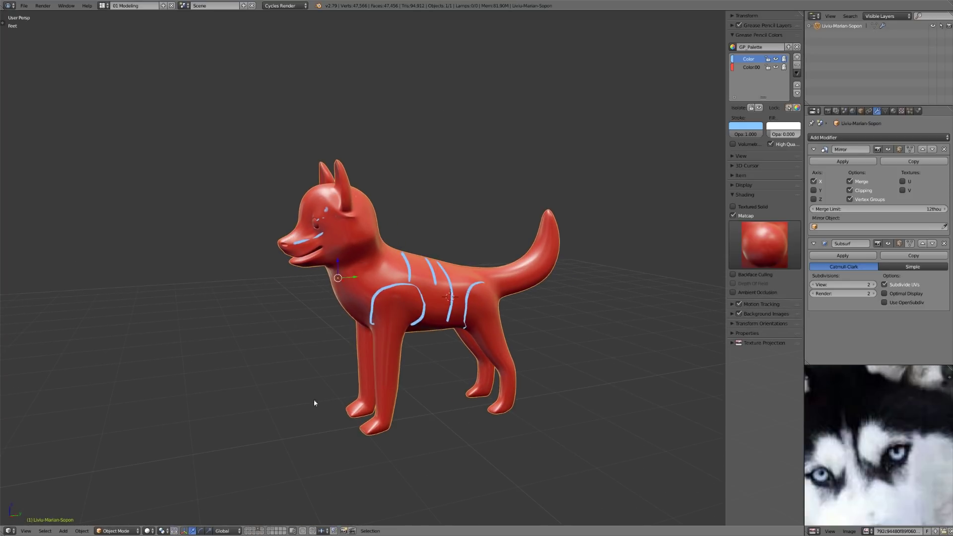
left_click(259, 532)
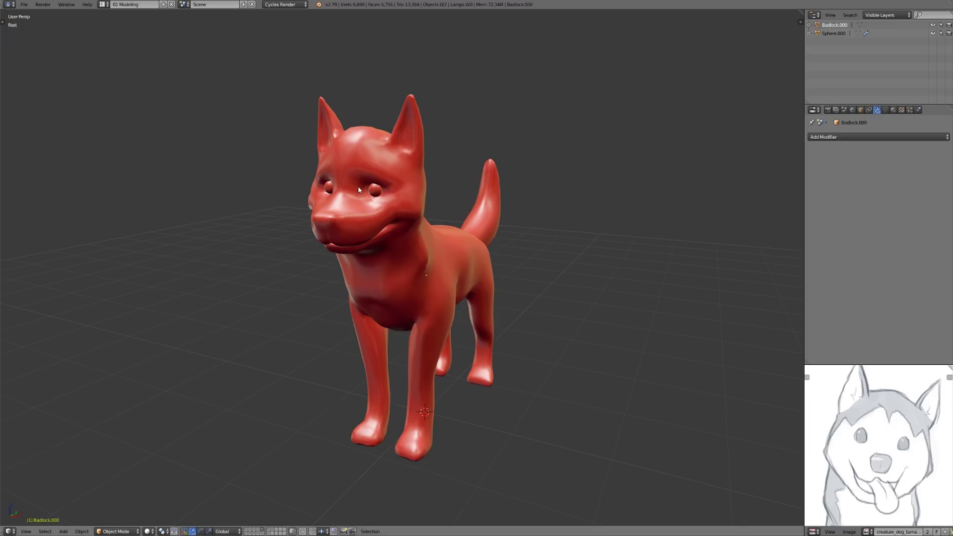
- Examine the next husky's head, eyes, muzzle and back from the front, above and three-quarter angles
middle_click_drag(425, 242, 422, 221)
scroll(422, 217, "up", 5)
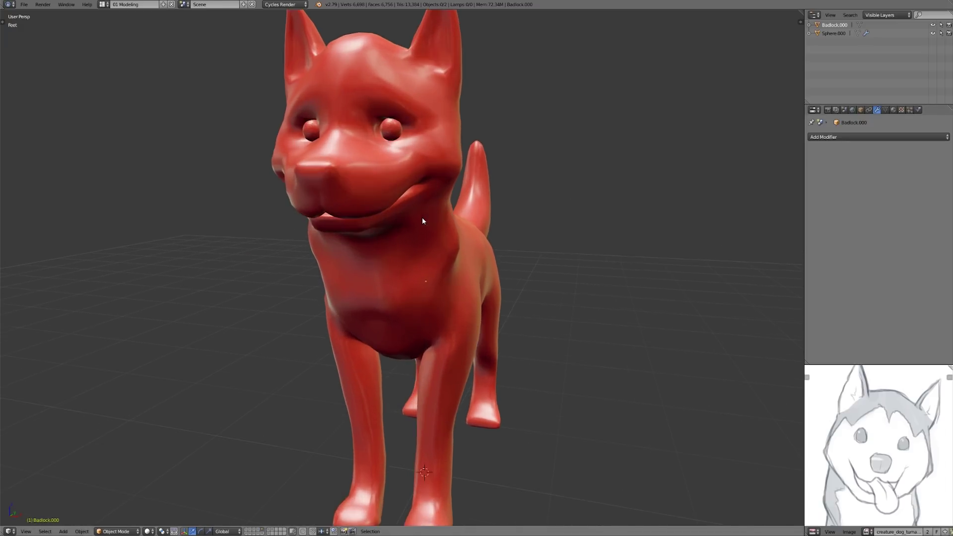
middle_click_drag(440, 280, 452, 289)
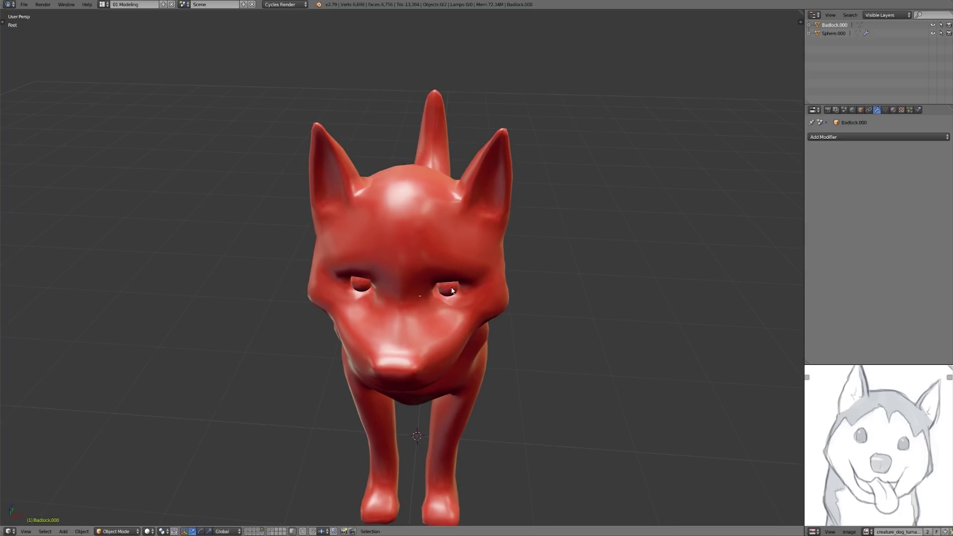
middle_click_drag(457, 343, 496, 380)
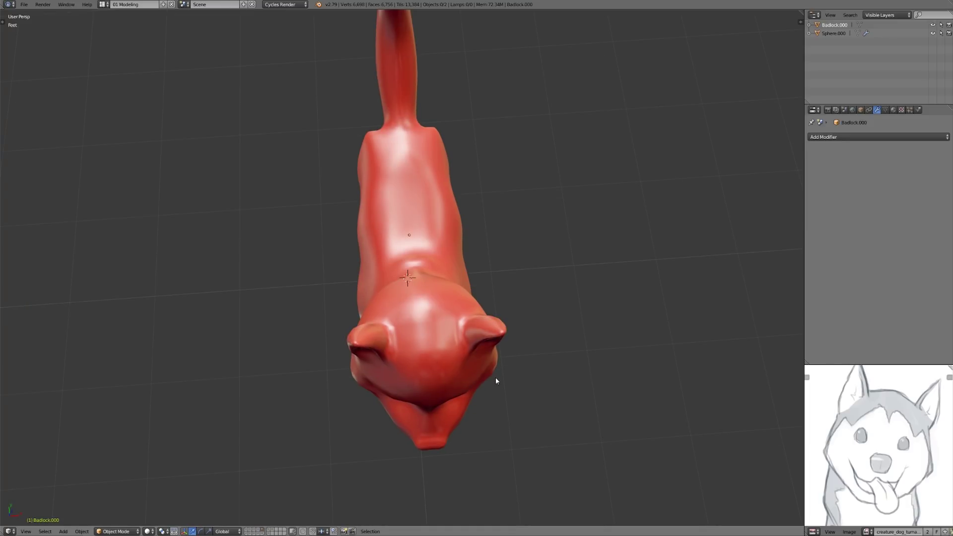
middle_click_drag(504, 412, 349, 272)
middle_click_drag(393, 320, 379, 298)
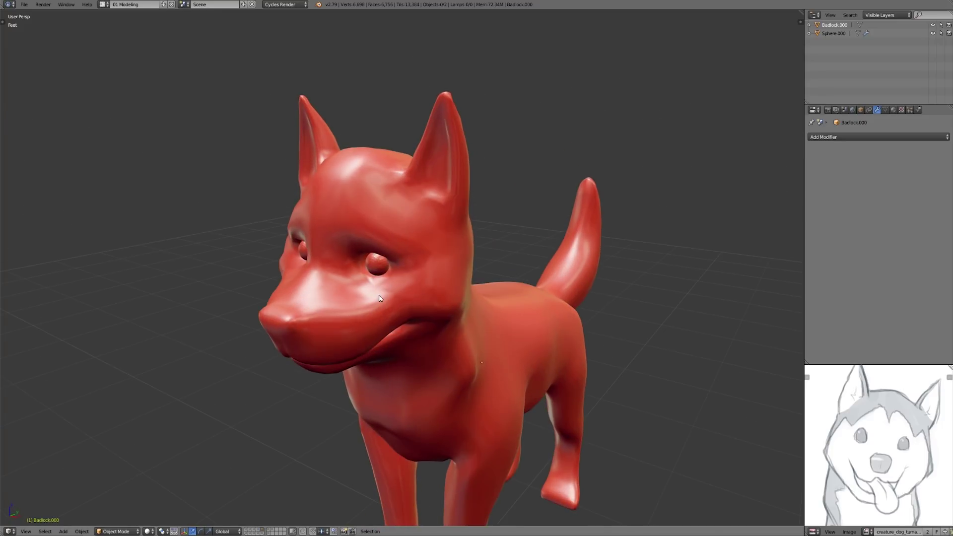
middle_click_drag(379, 298, 438, 297)
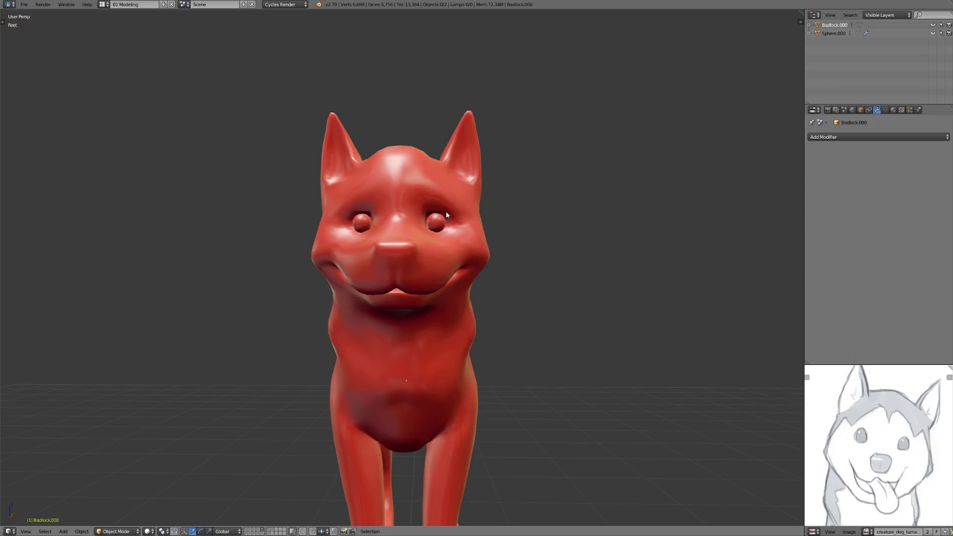
middle_click_drag(504, 342, 490, 342)
middle_click_drag(539, 378, 463, 304)
middle_click_drag(480, 390, 501, 387)
- Compare the husky's body and head with the side-view drawing in the reference image
scroll(869, 485, "down", 3)
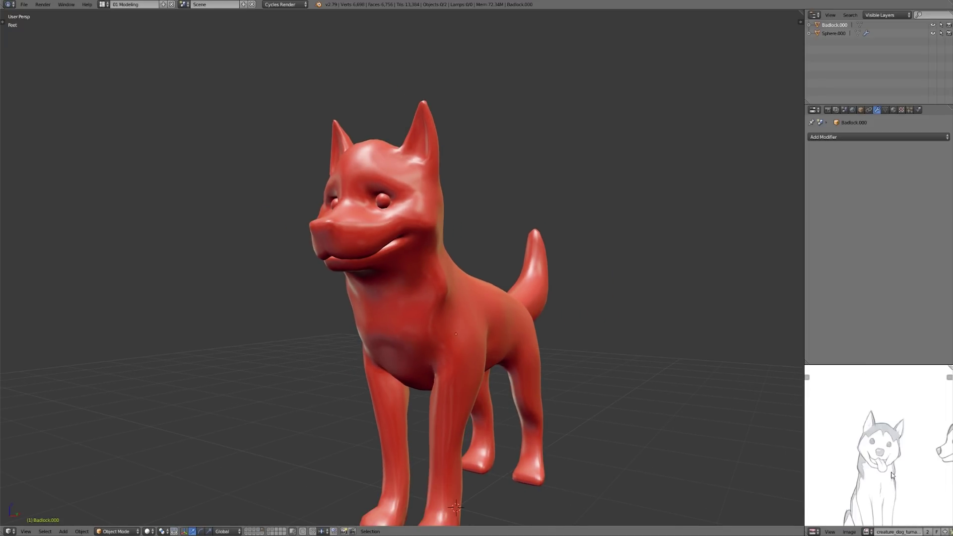
middle_click_drag(889, 469, 810, 463)
middle_click_drag(928, 483, 873, 469)
scroll(416, 341, "up", 2)
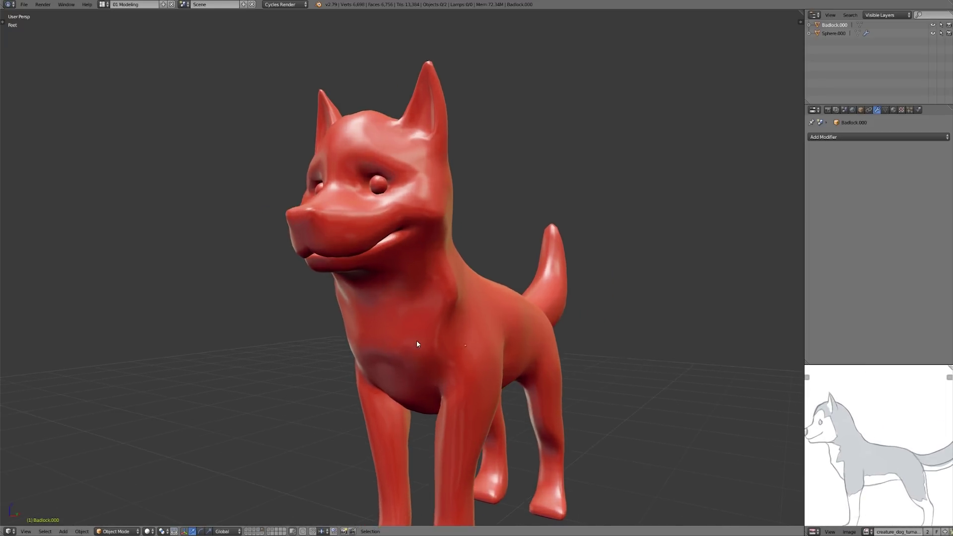
middle_click_drag(417, 343, 488, 396)
scroll(489, 394, "up", 1)
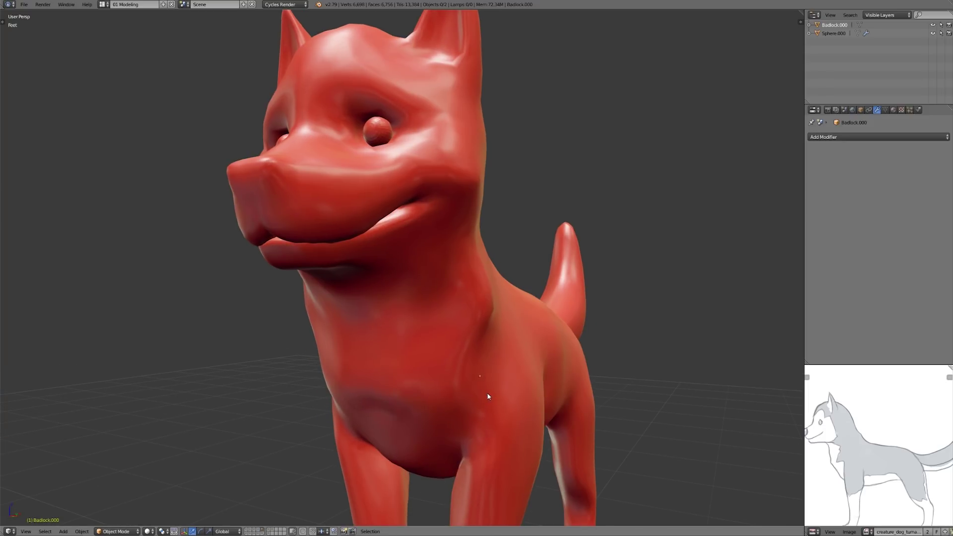
- Sketch a temporary guide line down the side of the neck toward the chest, and erase it
mouse_move(452, 276)
left_mouse_down()
mouse_move(479, 298)
mouse_move(436, 359)
mouse_move(442, 395)
left_mouse_up()
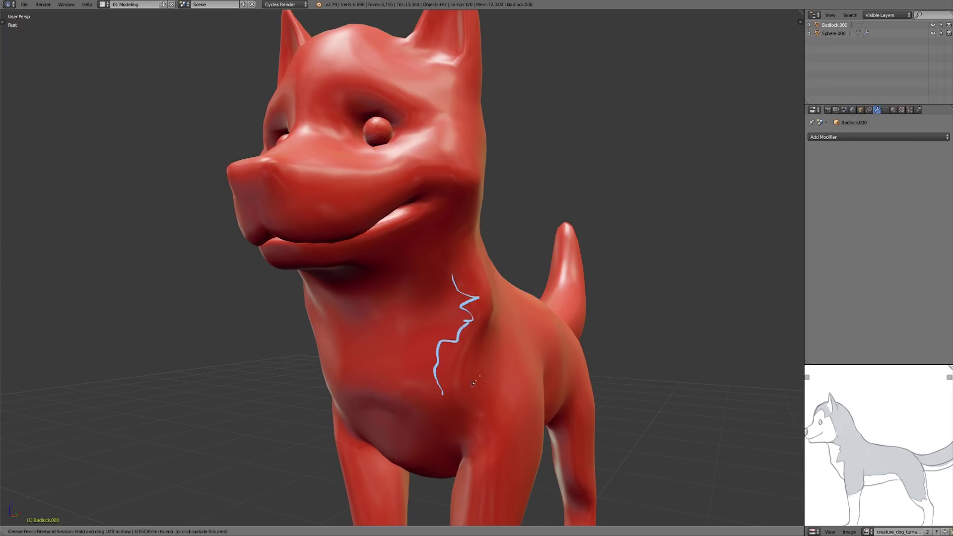
middle_click_drag(486, 328, 469, 350)
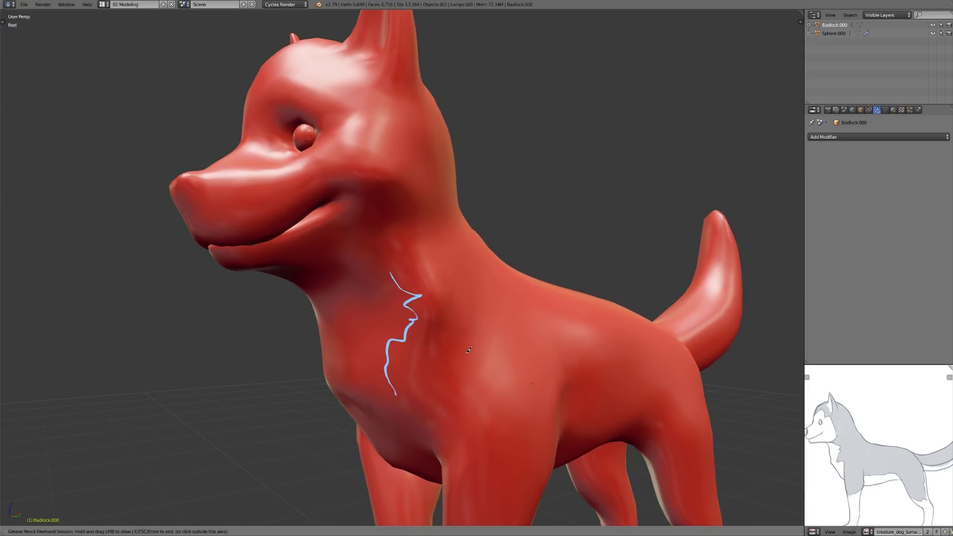
mouse_move(415, 312)
right_mouse_down()
mouse_move(390, 350)
mouse_move(417, 381)
mouse_move(417, 295)
mouse_move(436, 313)
right_mouse_up()
key("Escape")
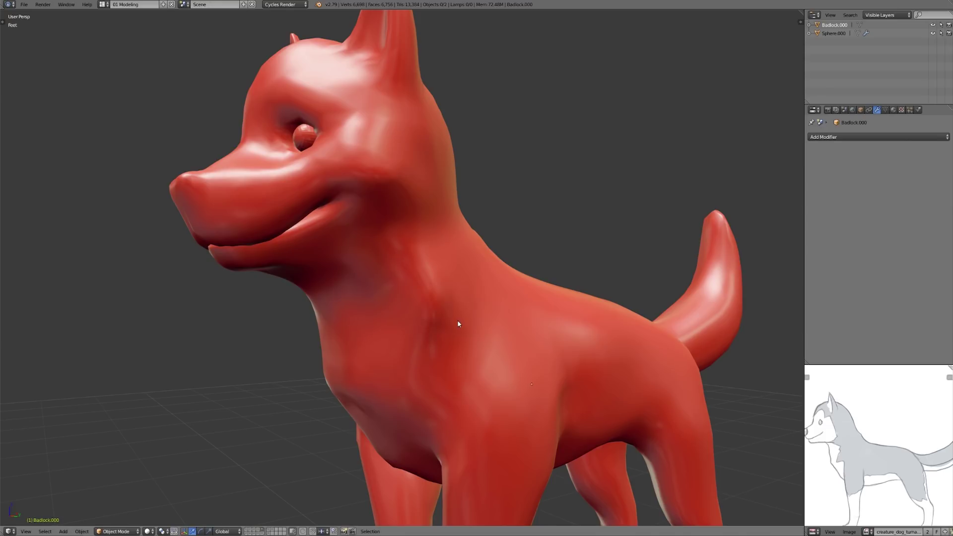
- Move the husky body and eyes together along Y to line up with the side-view reference drawing
middle_click_drag(458, 321, 484, 337)
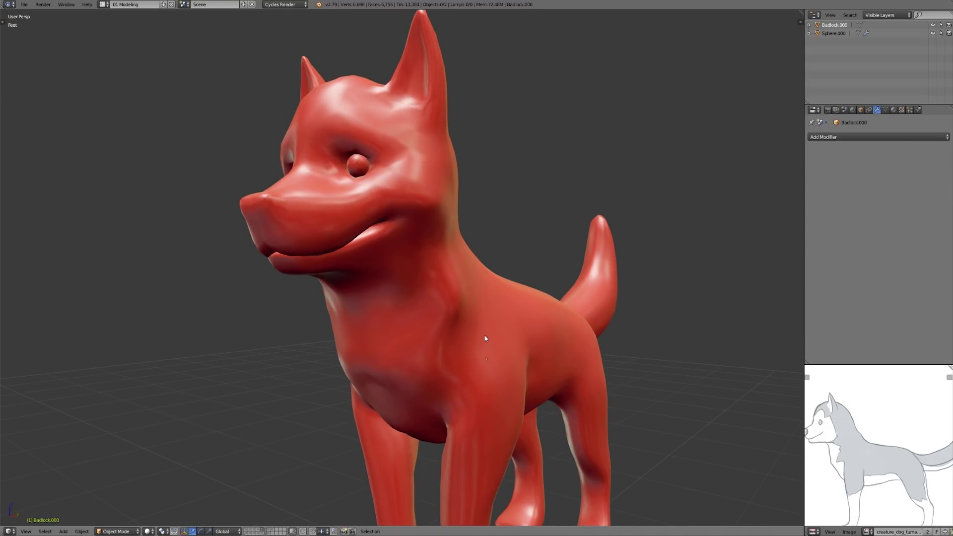
key("KP_1")
key("KP_3")
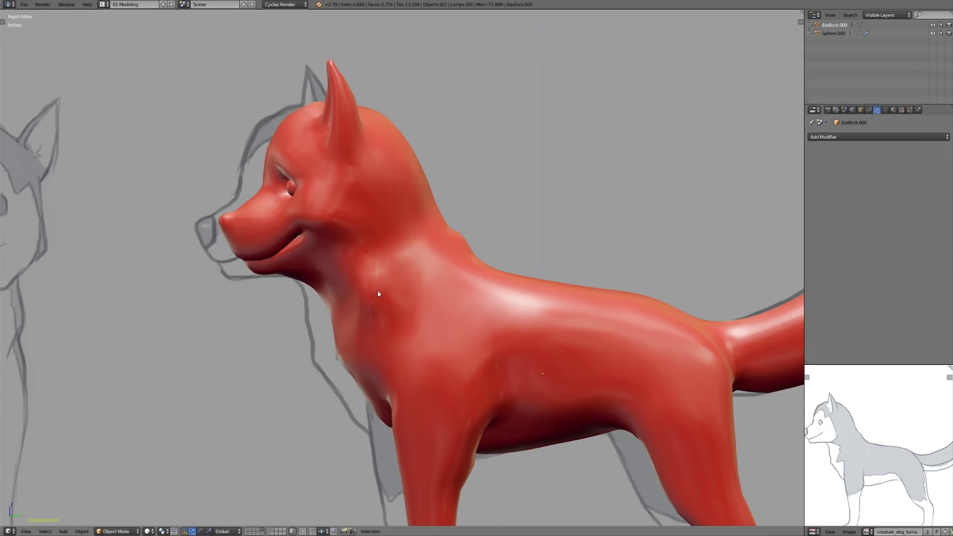
key("a")
key("g")
key("y")
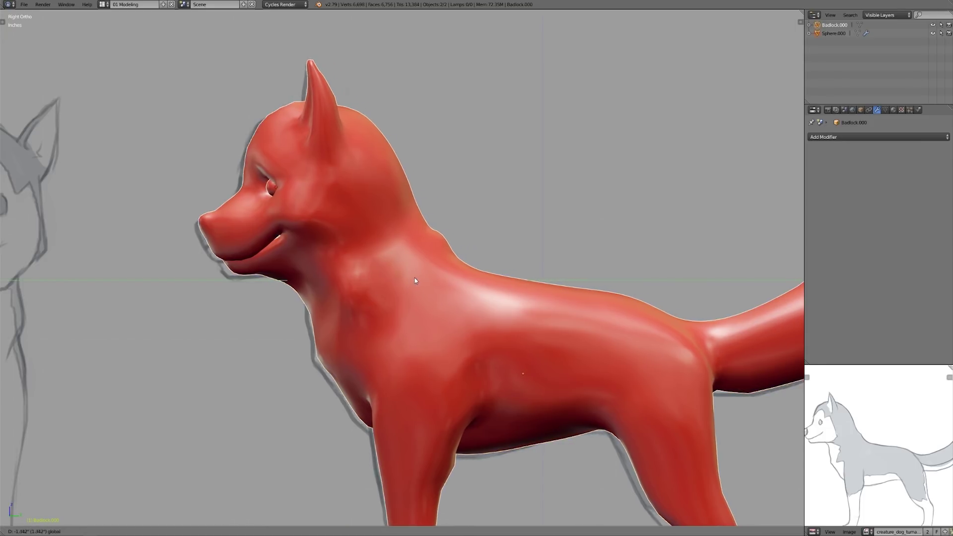
left_click(412, 279)
- In Edit Mode, shift a pair of vertices on the side of the throat along Y with proportional editing
middle_click_drag(402, 314, 361, 360)
key("Tab")
right_click(392, 318)
middle_click_drag(392, 318, 354, 316)
key("g")
key("y")
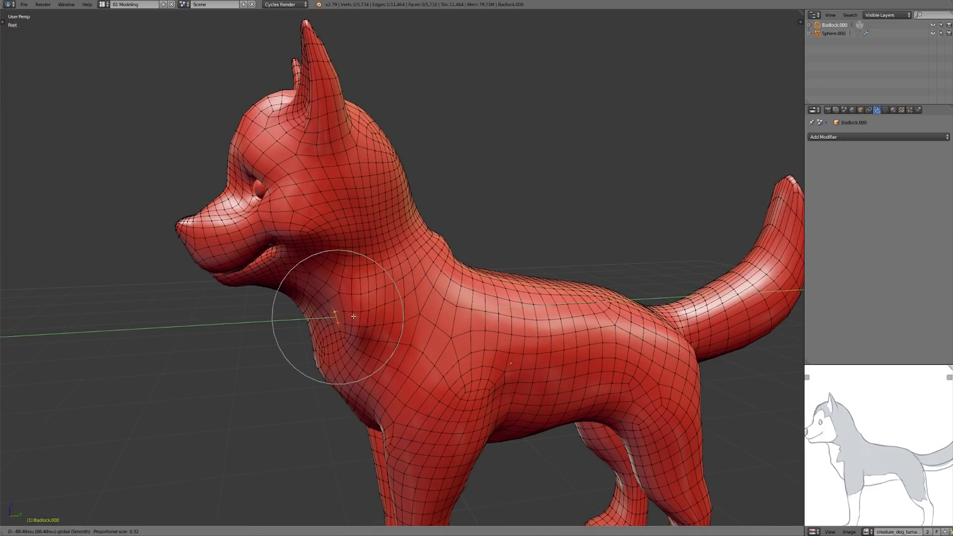
left_click(349, 319)
- Select two neighbouring vertices nearer the front of the neck and move them along Y with proportional editing
right_click(333, 332)
right_click(325, 317, "shift")
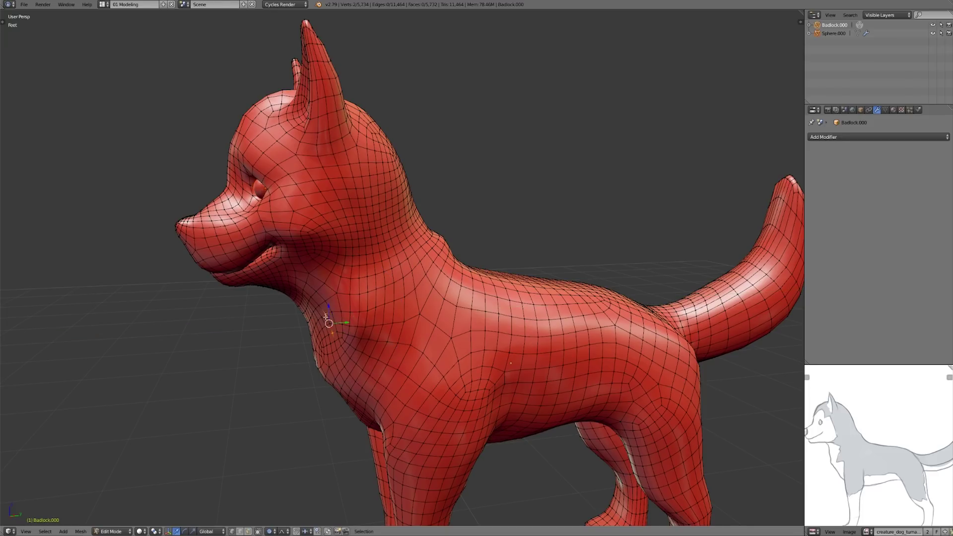
key("g")
key("y")
left_click(341, 322)
- Nudge a single vertex on the lower front of the neck along Y with proportional editing
middle_click_drag(343, 322, 413, 316)
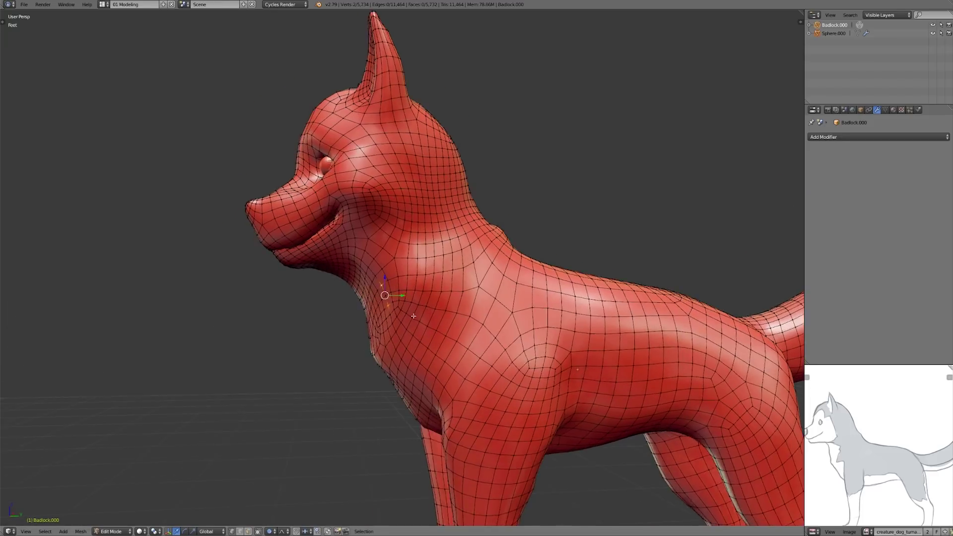
scroll(397, 313, "up", 2)
right_click(375, 310)
key("g")
key("y")
left_click(390, 310)
- Leave Edit Mode and examine the reshaped neck, chest and whole body from three-quarter angles
middle_click_drag(341, 266, 421, 346)
scroll(403, 293, "down", 1)
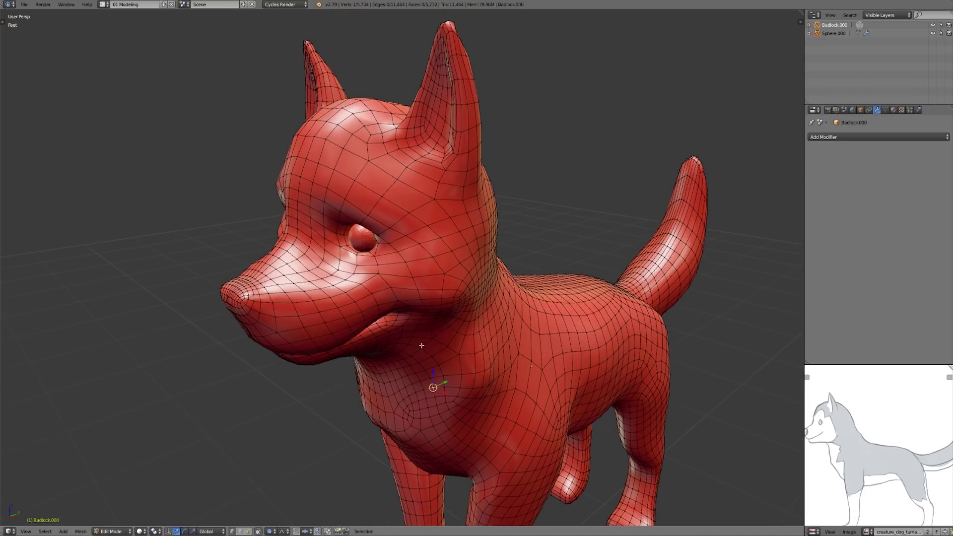
scroll(592, 382, "down", 1)
middle_click_drag(626, 412, 533, 298)
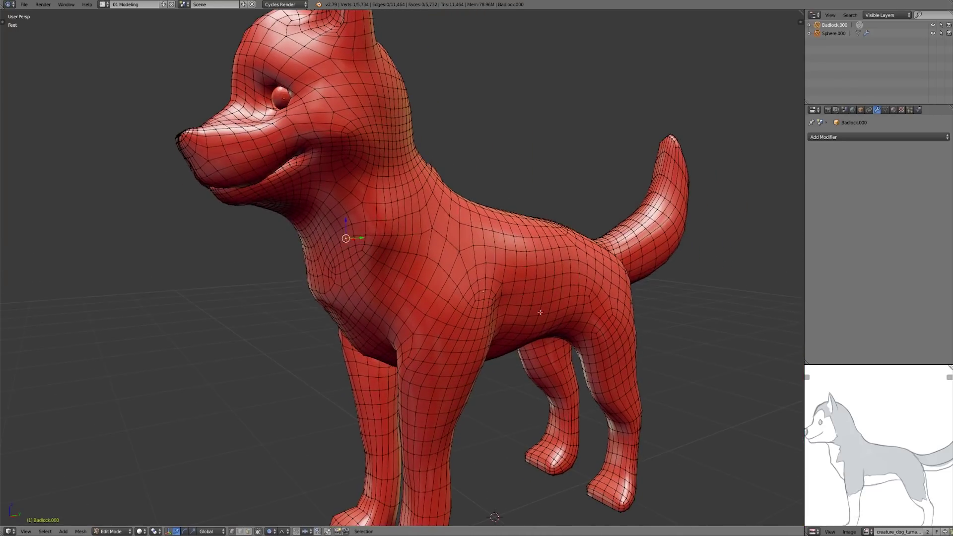
key("Tab")
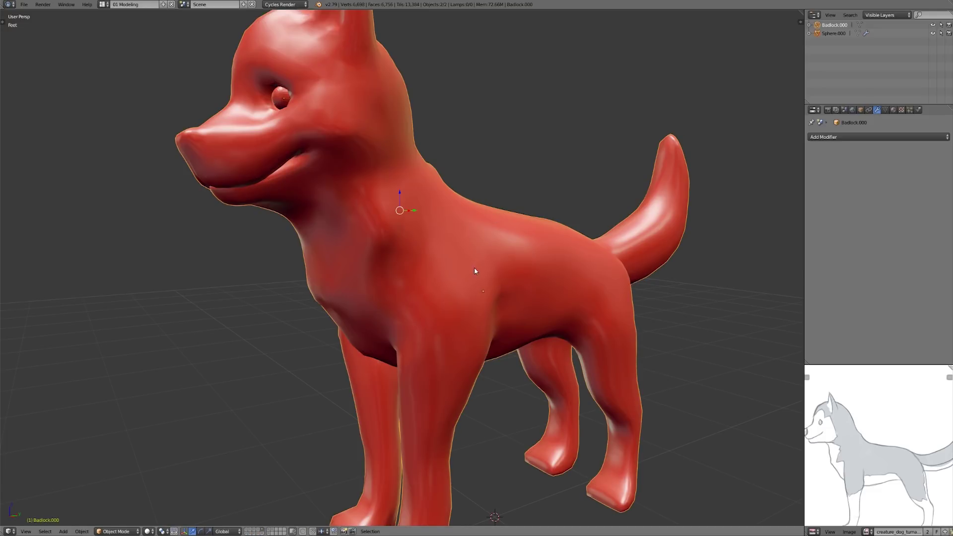
scroll(475, 271, "down", 1)
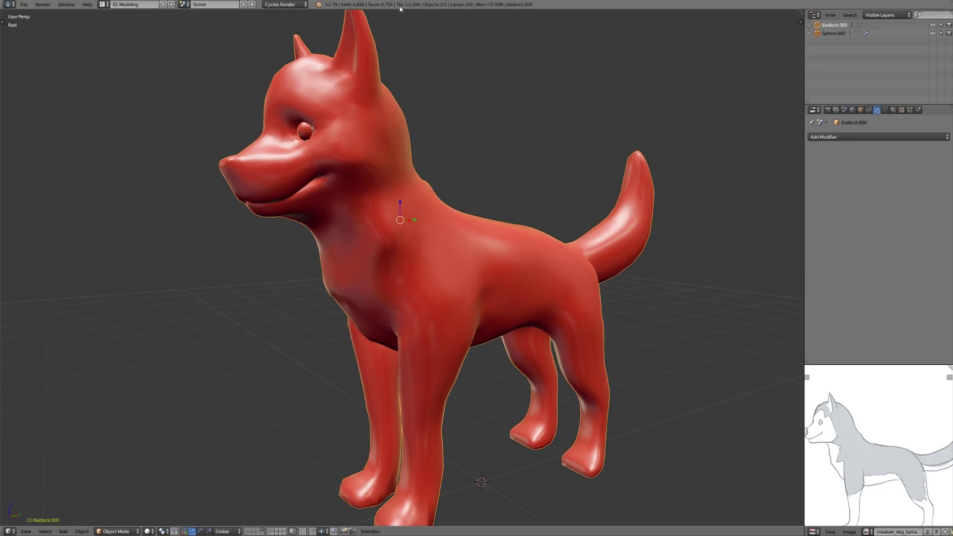
mouse_move(474, 220)
middle_mouse_down()
mouse_move(472, 184)
mouse_move(493, 218)
middle_mouse_up()
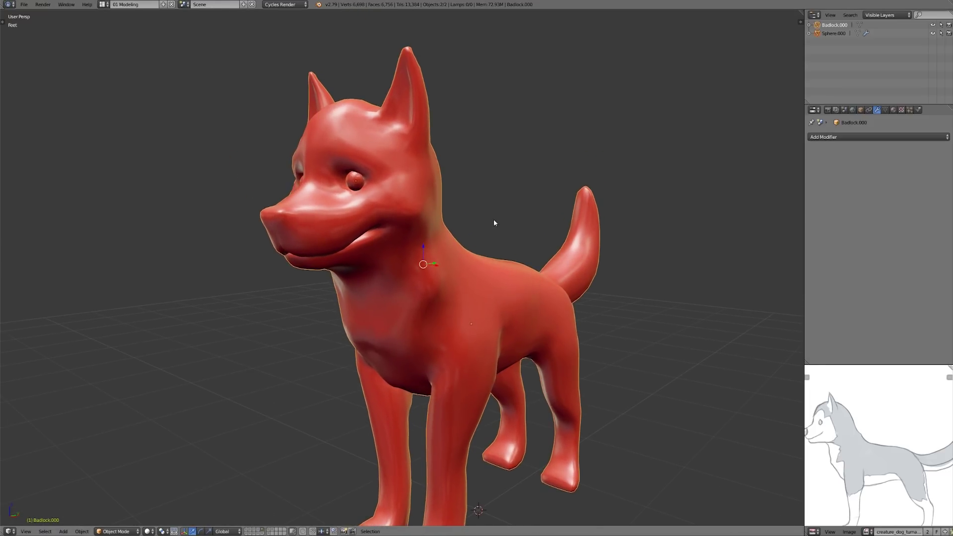
scroll(493, 220, "up", 1)
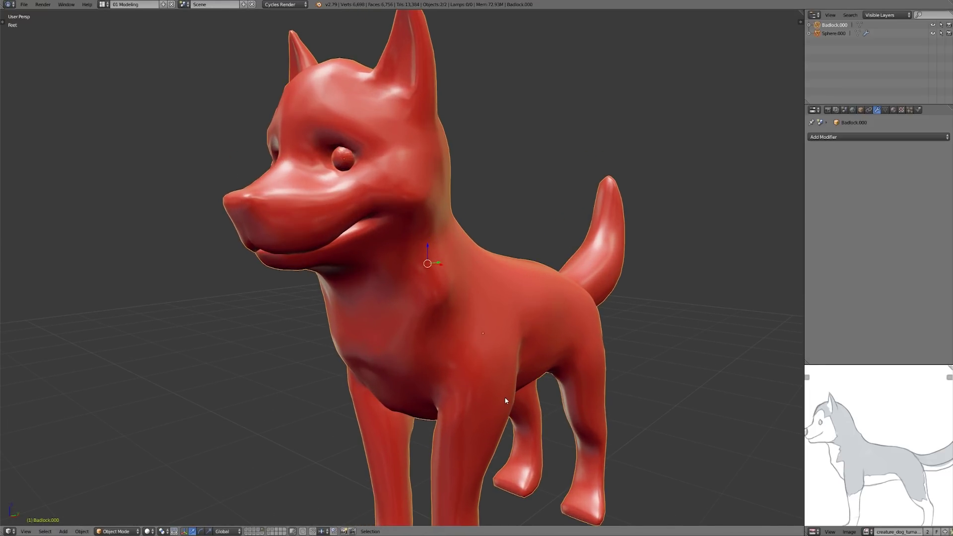
- Try Un-Subdivide on the entire husky mesh with a reduced iteration count
key("Tab")
key("a")
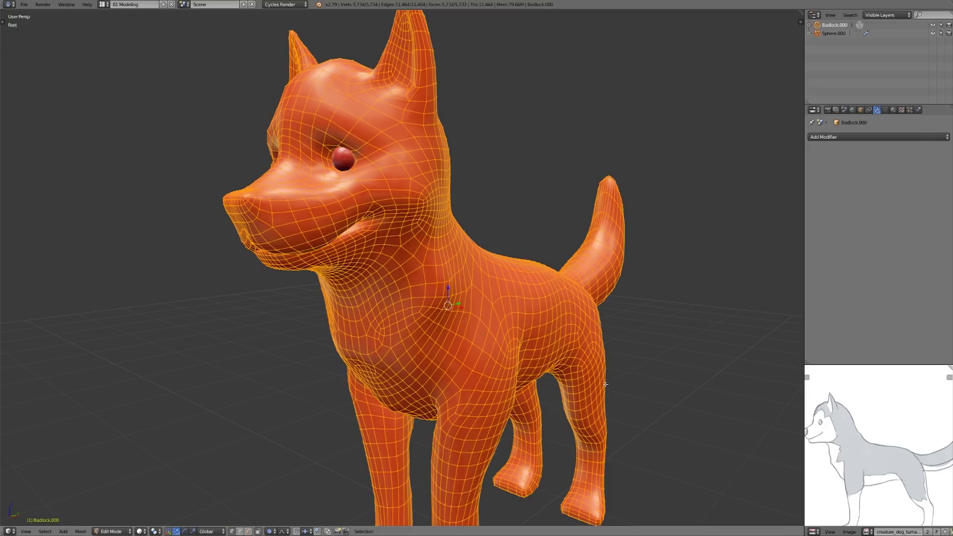
key("space")
type("u")
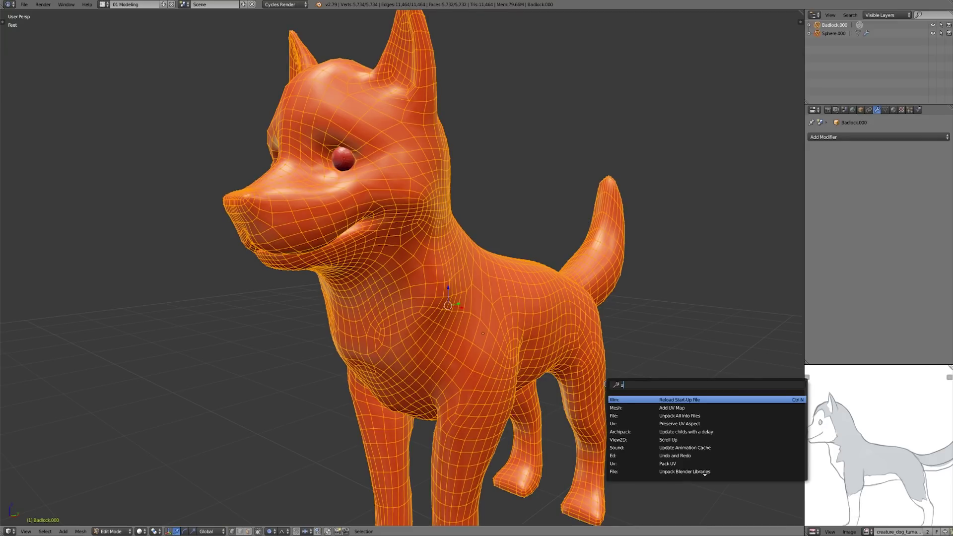
type("n-")
key("Return")
middle_click_drag(677, 384, 636, 381)
key("t")
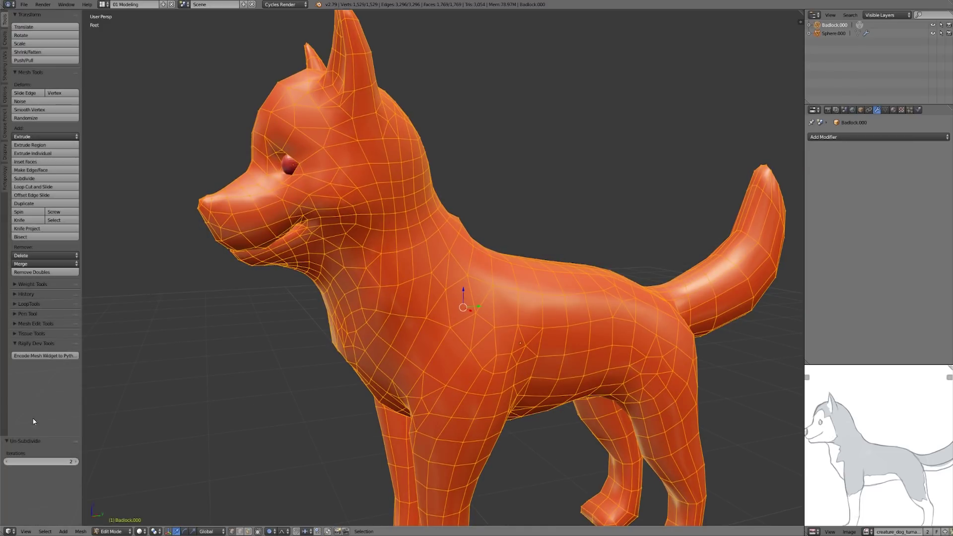
left_click(7, 462)
middle_click_drag(488, 332, 486, 307)
key("Tab")
key("Tab")
key("a")
- Sketch a temporary edge-flow guide around the husky's eye socket, and erase it
middle_click_drag(509, 423, 493, 413)
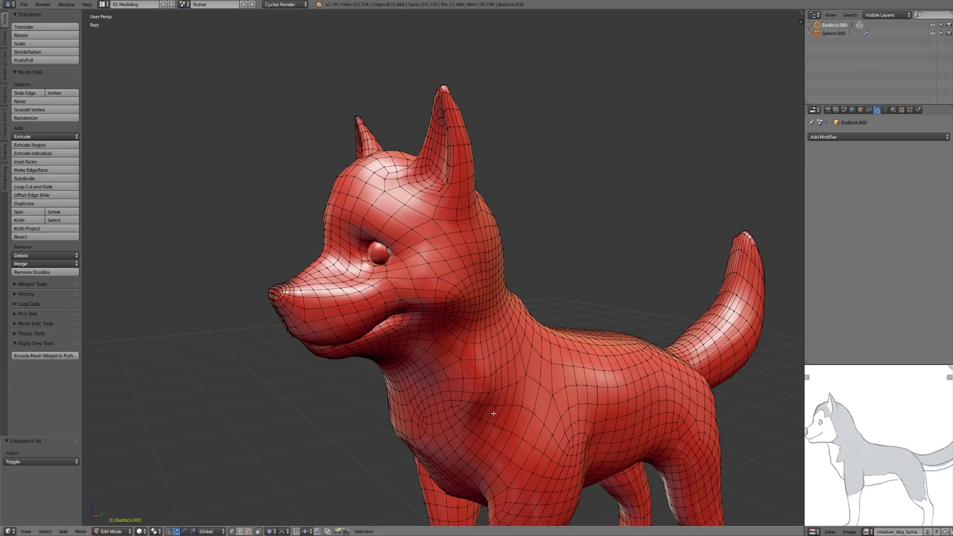
scroll(396, 366, "up", 1)
middle_click_drag(396, 366, 489, 369)
scroll(504, 352, "up", 1)
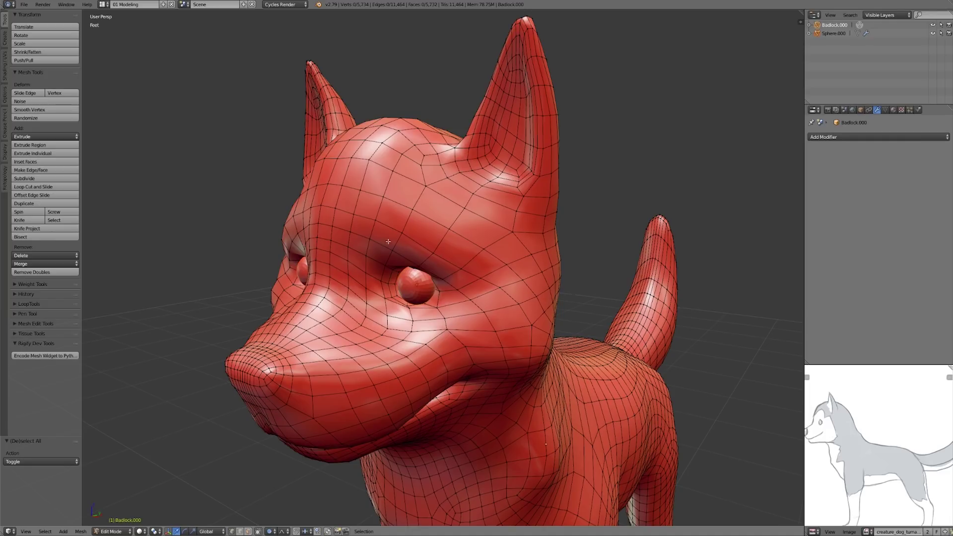
mouse_move(374, 235)
left_mouse_down()
mouse_move(461, 278)
mouse_move(416, 320)
mouse_move(359, 309)
left_mouse_up()
mouse_move(431, 289)
right_mouse_down()
mouse_move(440, 310)
mouse_move(427, 308)
right_mouse_up()
right_click_drag(413, 244, 420, 240)
- Switch the reference image to the Siberian husky photo and zoom in on its eye
left_click(866, 530)
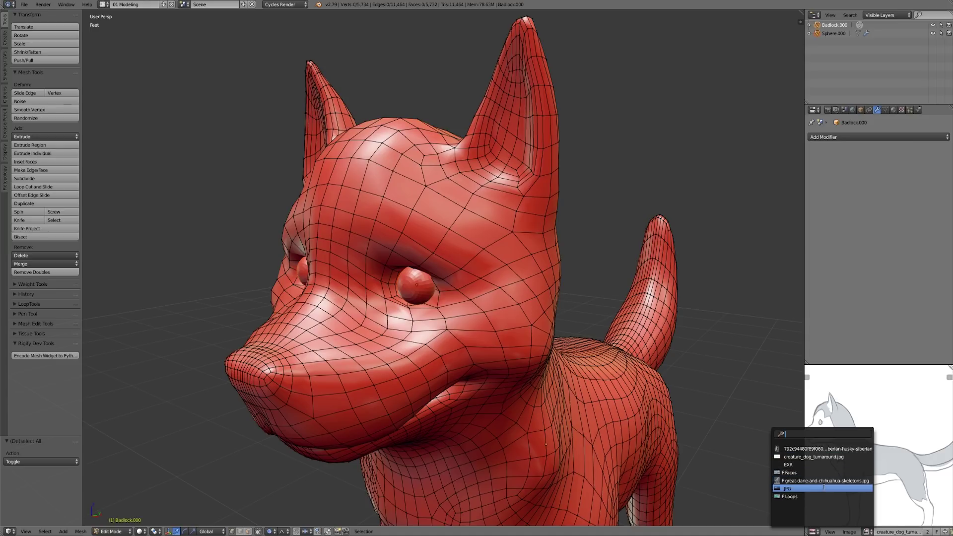
left_click(823, 448)
scroll(821, 452, "up", 8)
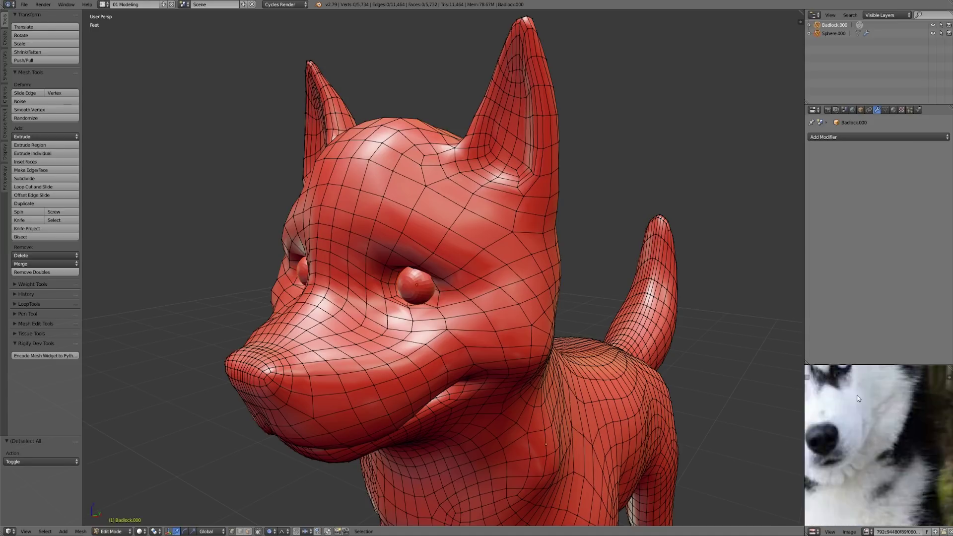
scroll(883, 417, "up", 3)
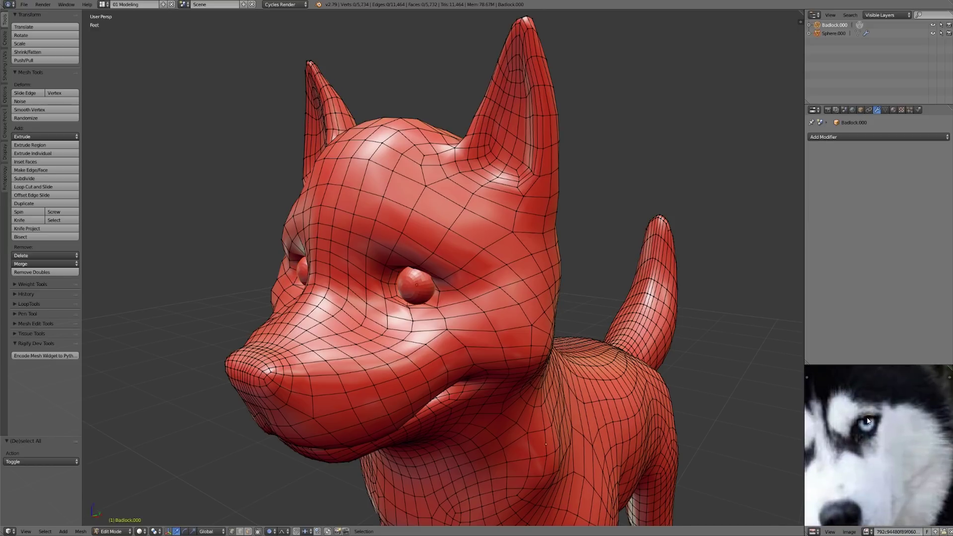
- Sketch an almond-shaped eyelid outline around the eye based on the husky photo, and remove it
middle_click_drag(382, 241, 395, 247)
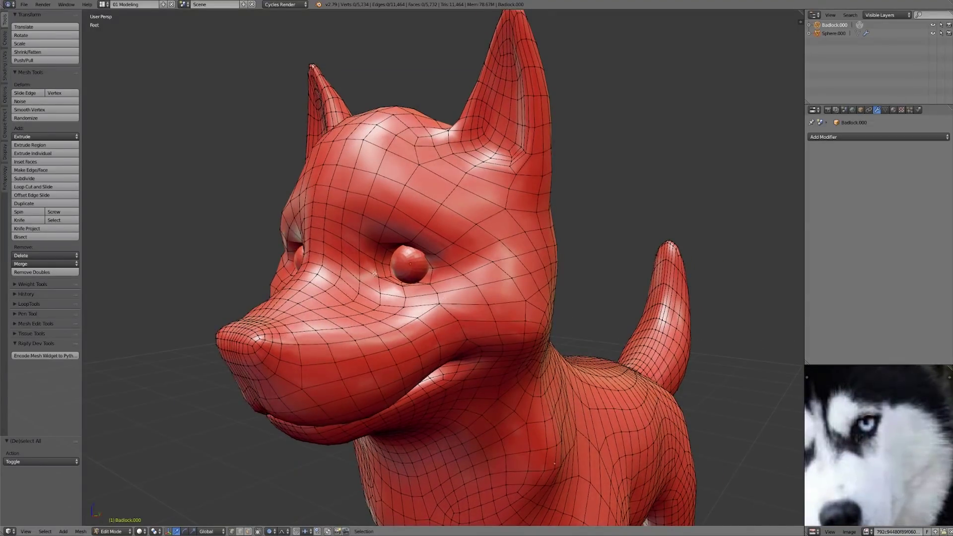
mouse_move(364, 280)
left_mouse_down()
mouse_move(403, 239)
mouse_move(455, 251)
mouse_move(429, 281)
mouse_move(375, 288)
left_mouse_up()
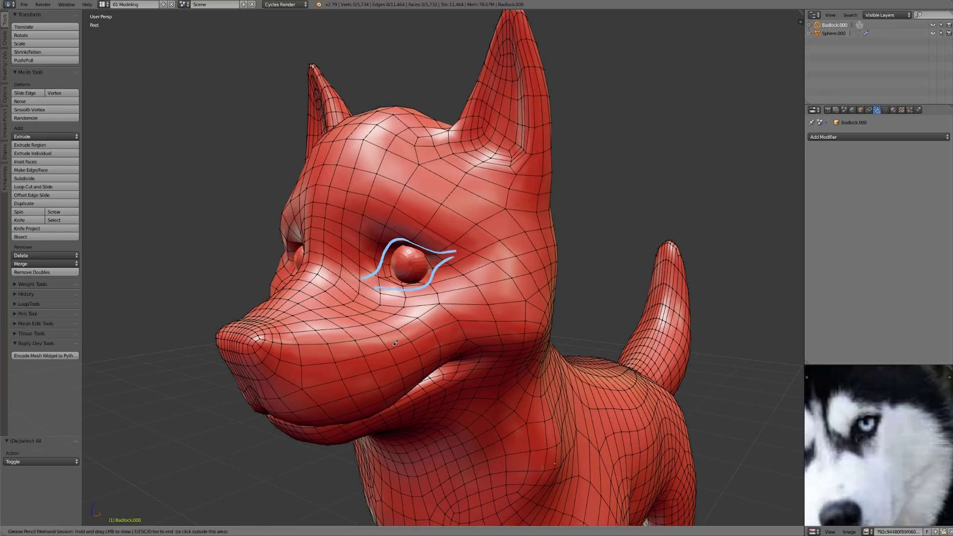
key("ctrl+z")
key("ctrl+z")
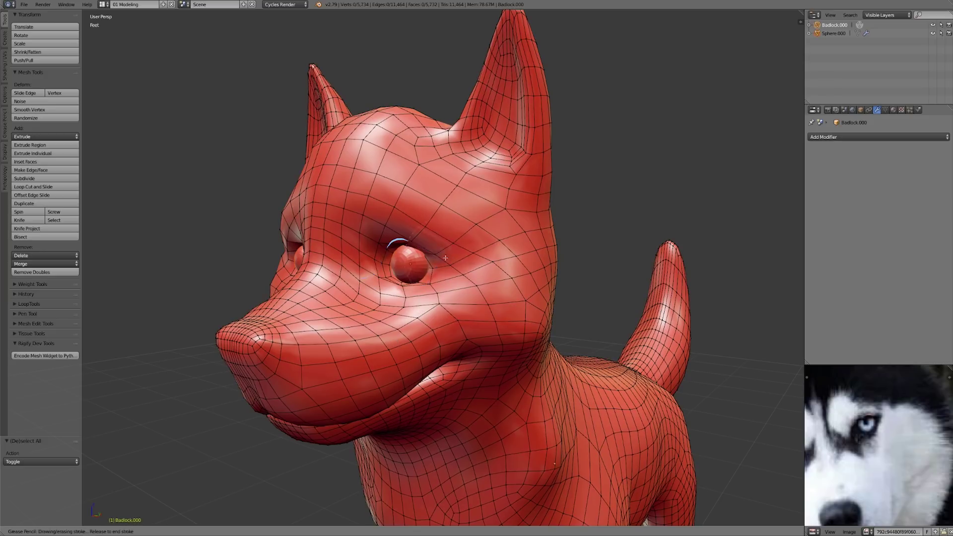
key("Escape")
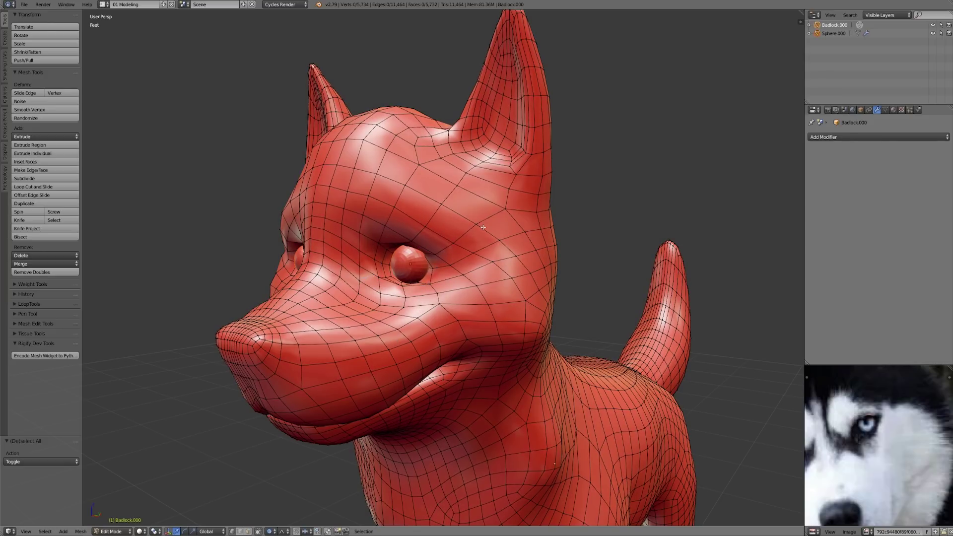
- Sketch temporary curves along the brow and around the outer side of the eye, and erase them
key("d")
mouse_move(376, 207)
left_mouse_down()
mouse_move(440, 240)
mouse_move(497, 293)
left_mouse_up()
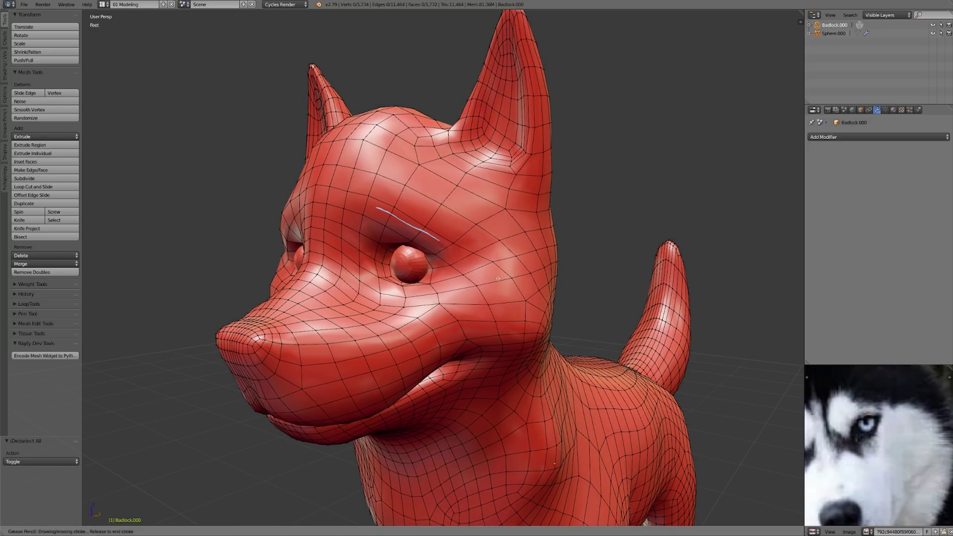
key("Escape")
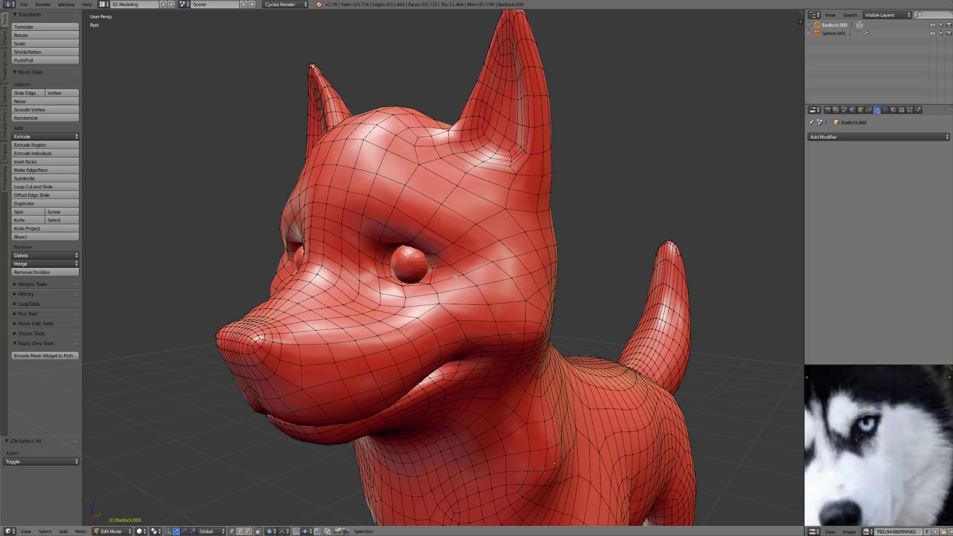
mouse_move(372, 218)
left_mouse_down()
mouse_move(447, 227)
mouse_move(484, 271)
mouse_move(404, 289)
left_mouse_up()
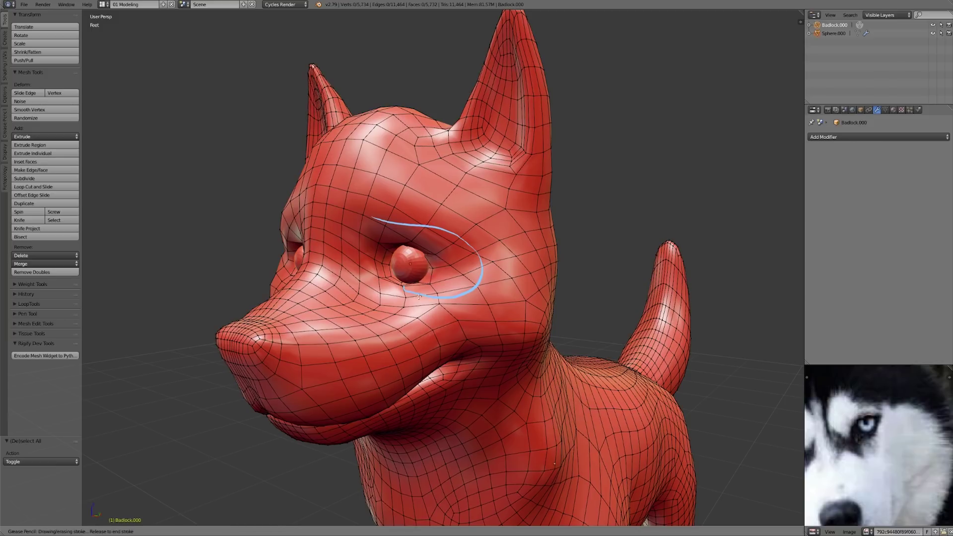
key("Escape")
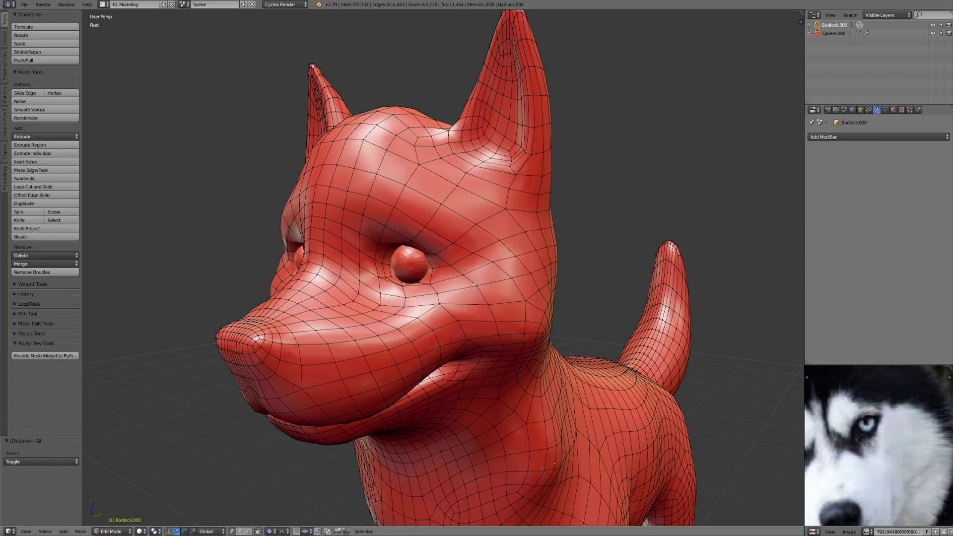
- From the front view in Object Mode, sketch a temporary guide from the forehead over the outer brow, and erase it
middle_click_drag(424, 318, 537, 288)
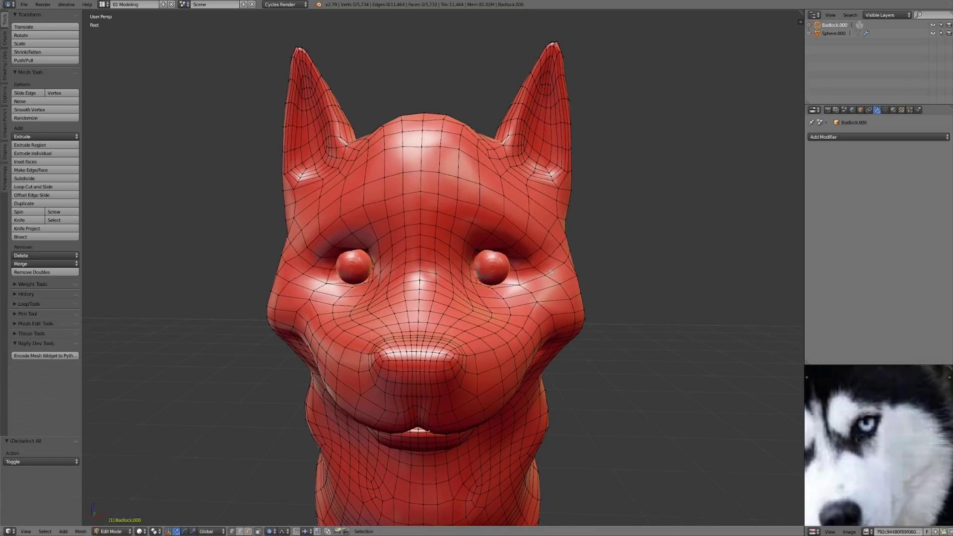
middle_click_drag(551, 272, 545, 273)
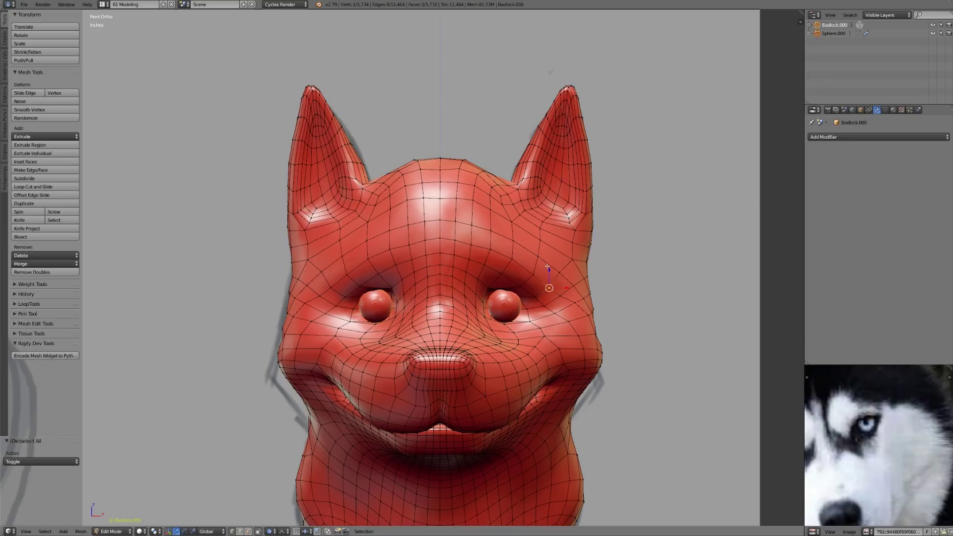
key("Tab")
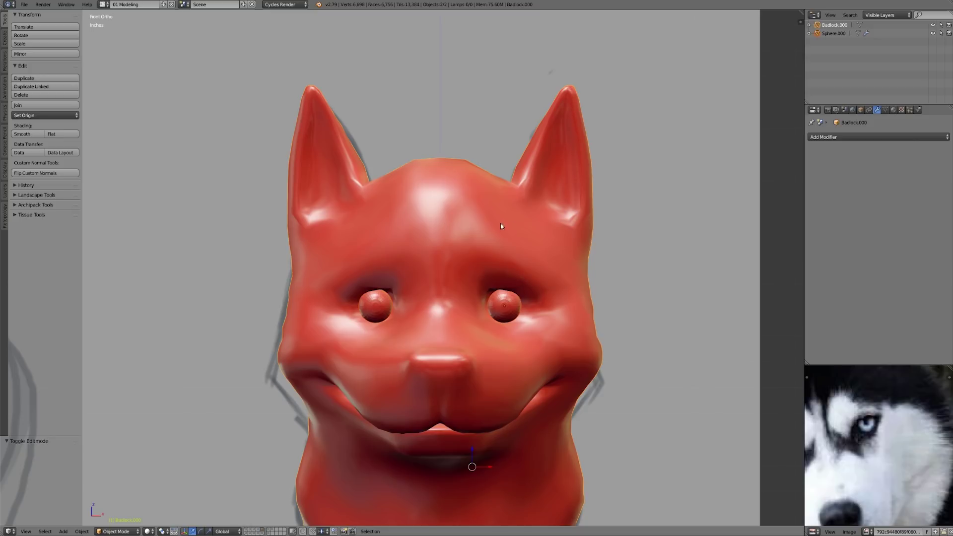
mouse_move(485, 198)
left_mouse_down()
mouse_move(514, 240)
mouse_move(573, 267)
left_mouse_up()
mouse_move(586, 285)
right_mouse_down()
mouse_move(506, 239)
mouse_move(474, 181)
right_mouse_up()
key("Escape")
- Enter Edit Mode, select the outer brow edge, and enable X Mirror and Topology Mirror for the head mesh
key("Tab")
right_click(527, 248)
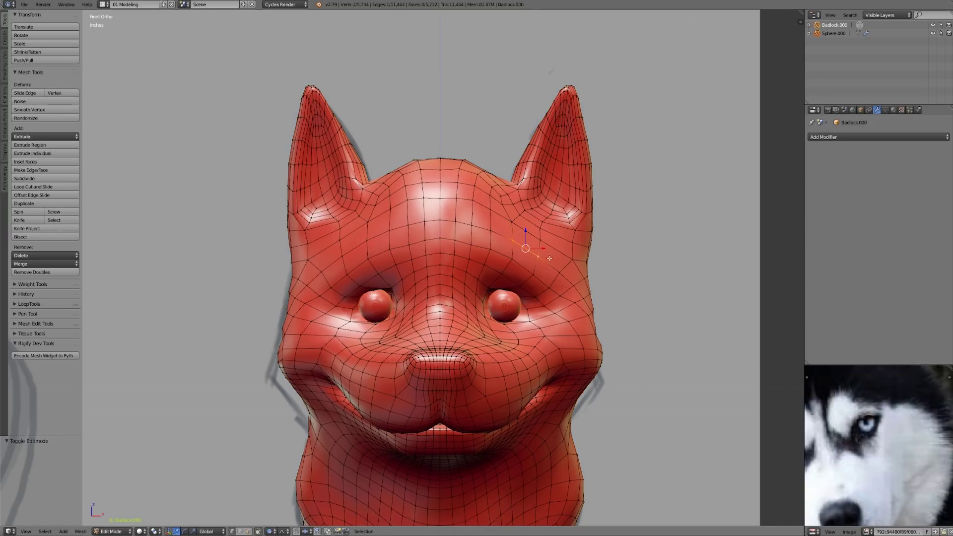
key("g")
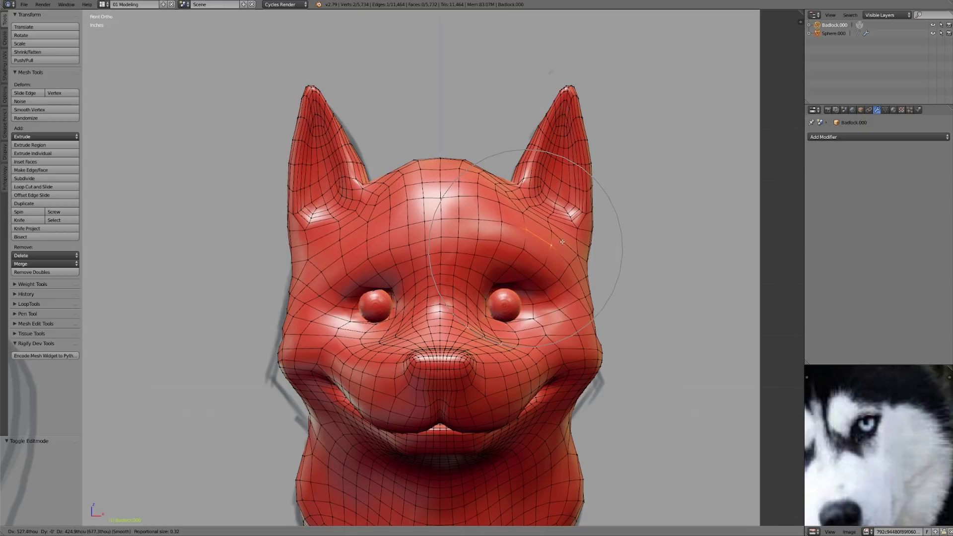
right_click(562, 242)
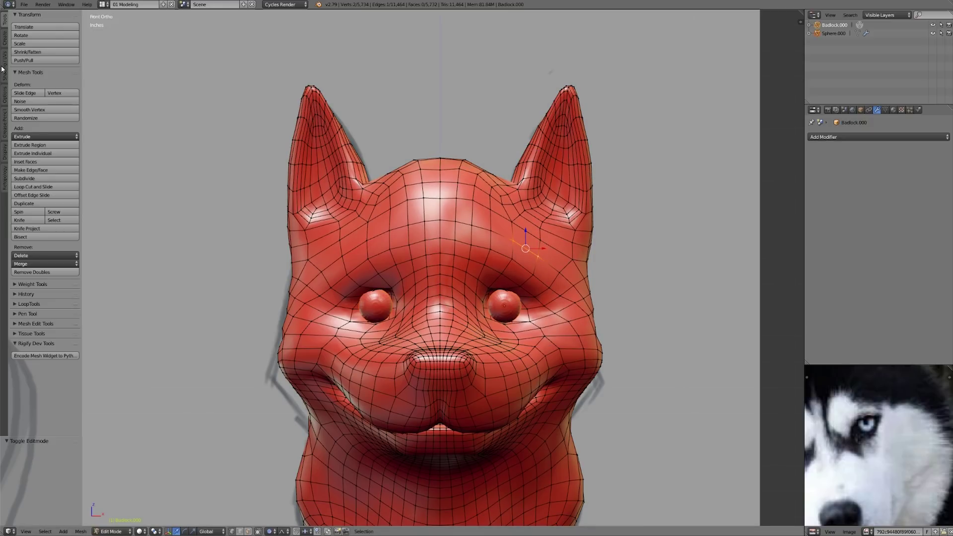
left_click(4, 94)
left_click(17, 27)
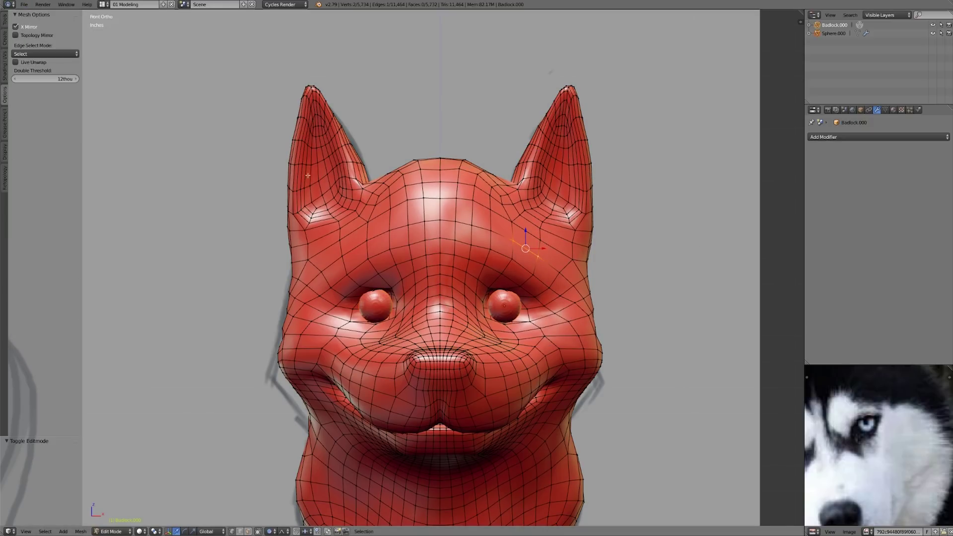
key("g")
key("Escape")
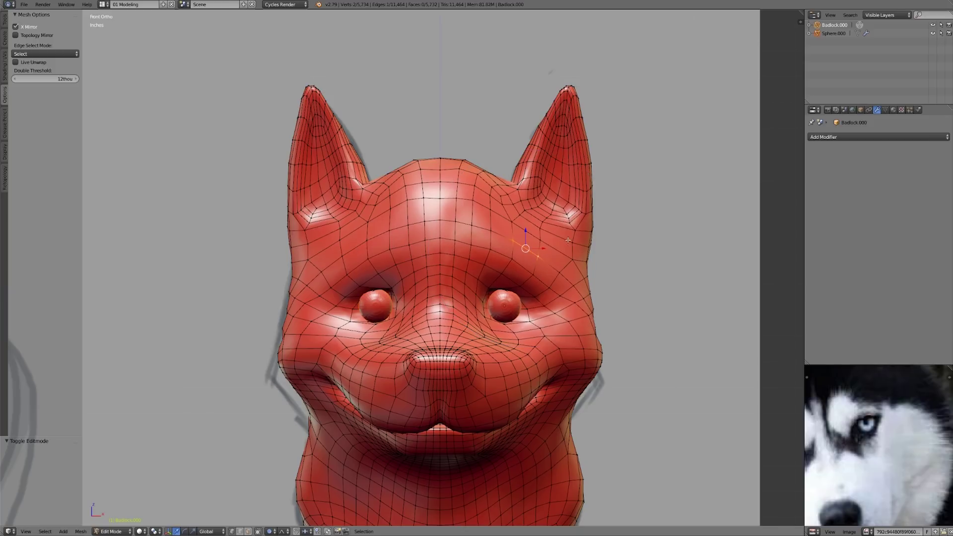
left_click(16, 35)
- Raise the outer brow edge and shift it outward with a proportional size of 0.35, and nudge the forehead centre
key("g")
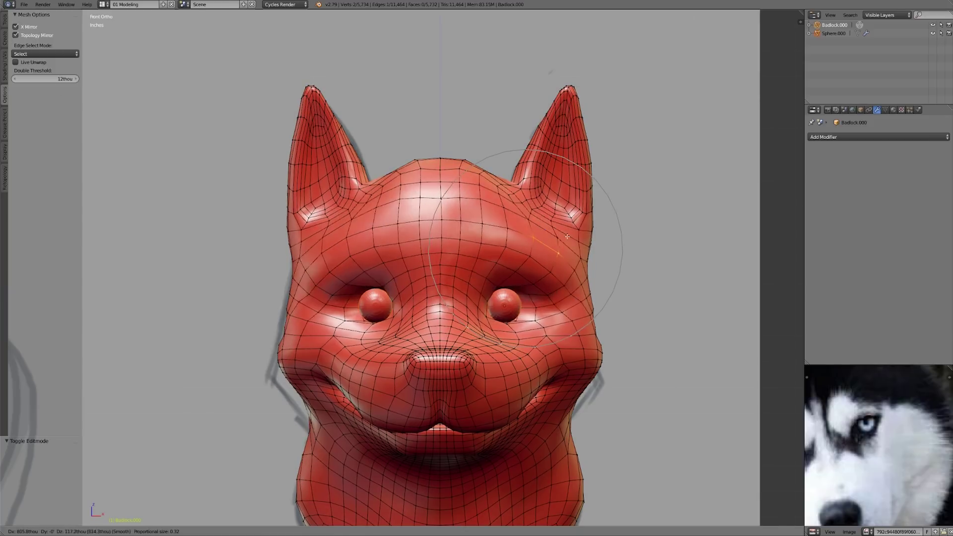
scroll(553, 228, "down", 1)
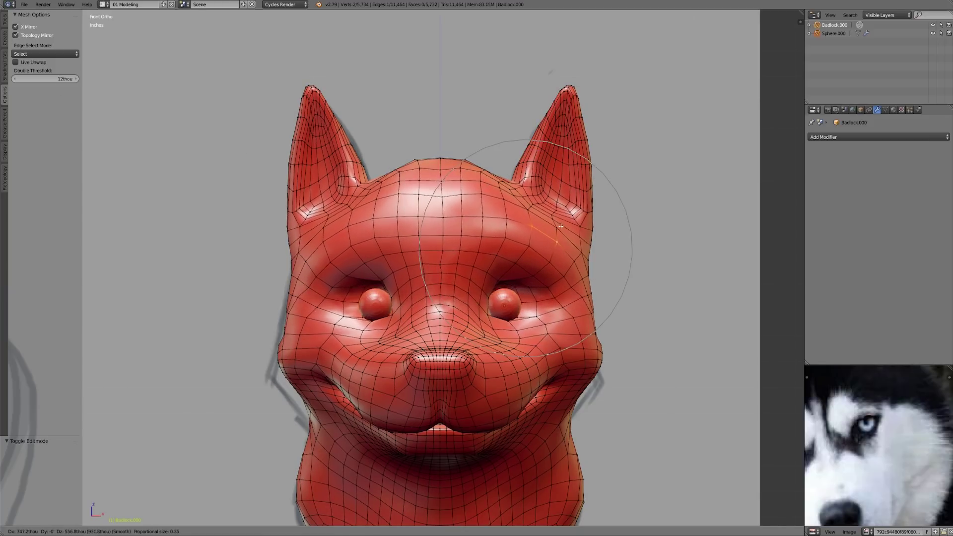
left_click(556, 228)
right_click(443, 218)
key("g")
left_click(443, 216)
- Pull the sides of the head beside the eyes inward, checking the outline against the reference in wireframe
right_click(582, 308)
key("g")
left_click(593, 297)
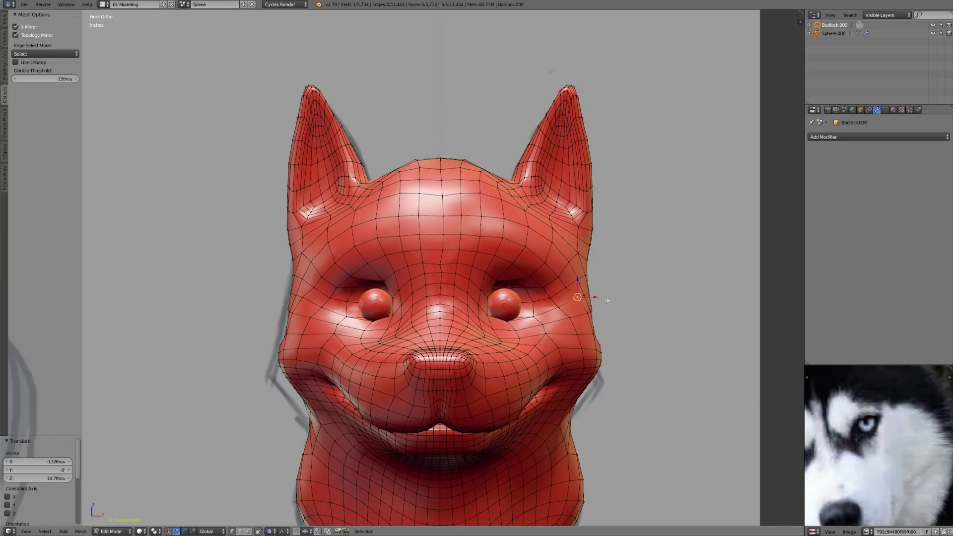
key("z")
right_click(595, 296)
key("g")
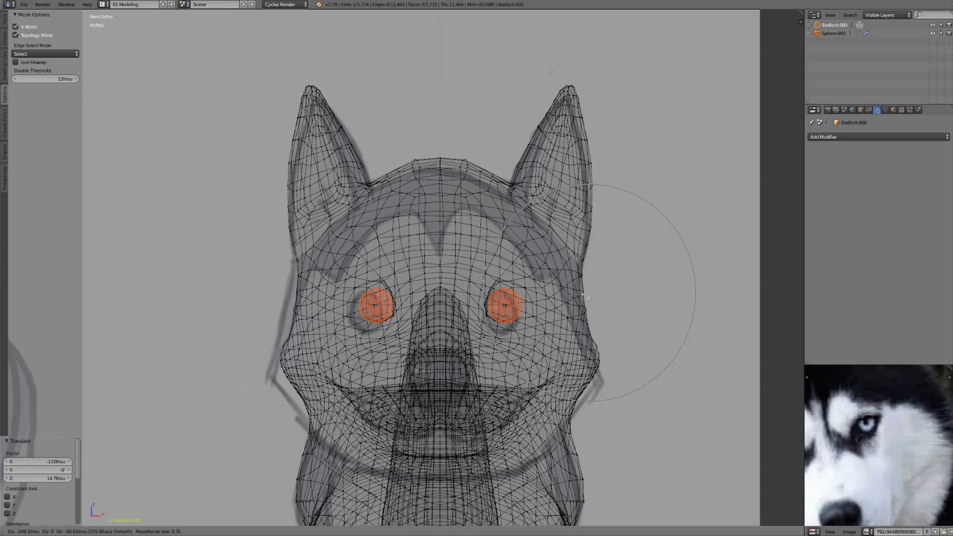
left_click(589, 297)
key("z")
key("z")
key("z")
- Adjust the upper eyelid and the cheek area at the outer eye corner with proportional editing
right_click(503, 273)
key("g")
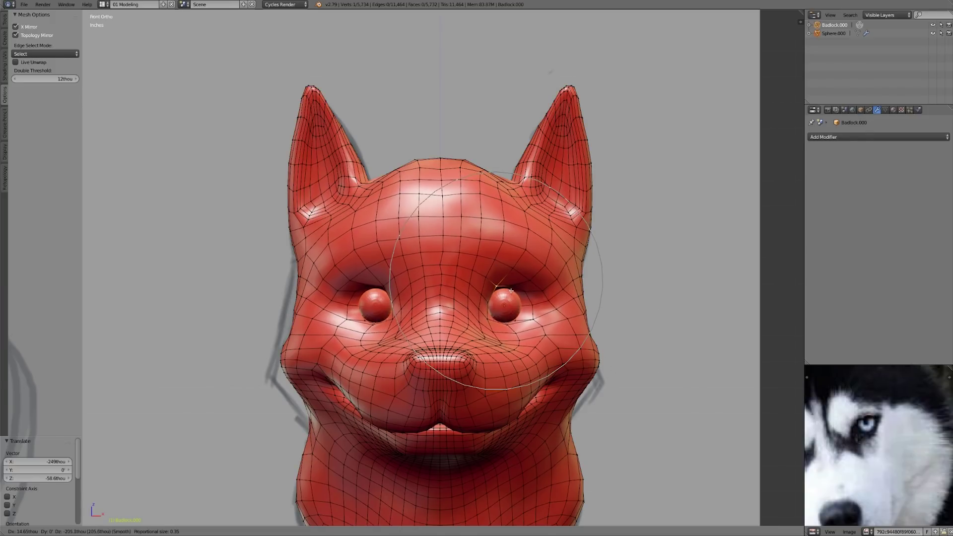
left_click(516, 319)
right_click(533, 317)
key("g")
left_click(542, 310)
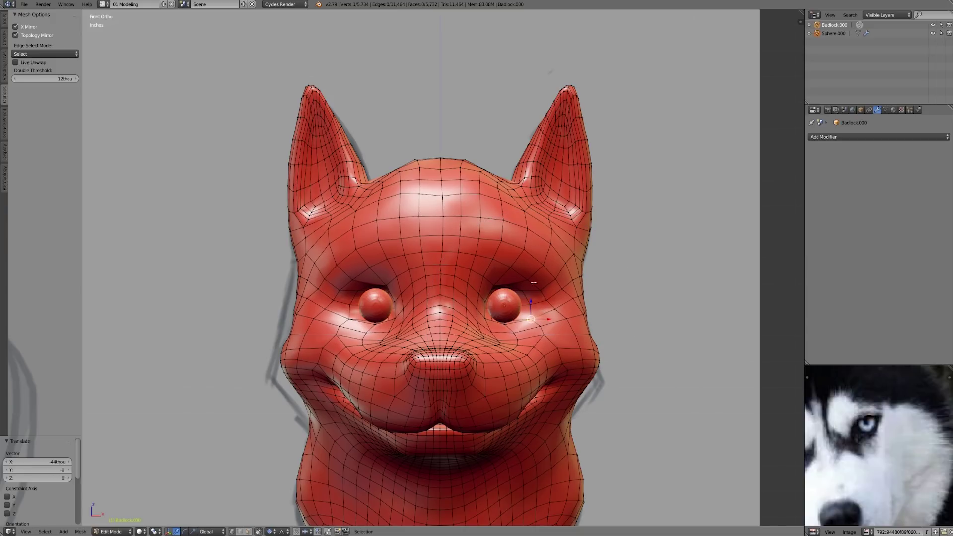
- Reshape the forehead centre, outer brow and crown with proportional moves, and deselect everything
right_click(446, 215)
key("g")
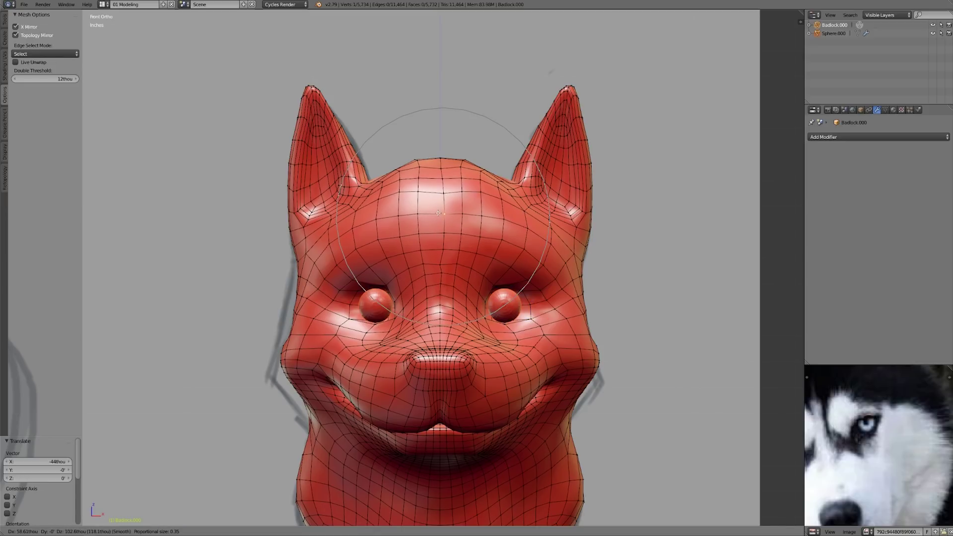
left_click(549, 238)
right_click(528, 228)
key("g")
left_click(528, 226)
right_click(440, 158)
key("g")
left_click(440, 159)
key("a")
- Examine the husky's overall form and mesh topology around the head, neck, chest, legs and back
middle_click_drag(632, 408, 606, 391)
key("Tab")
scroll(526, 389, "down", 2)
mouse_move(524, 403)
middle_mouse_down()
mouse_move(475, 398)
mouse_move(512, 400)
middle_mouse_up()
middle_click_drag(512, 400, 481, 324, "shift")
key("Tab")
middle_click_drag(550, 322, 511, 325)
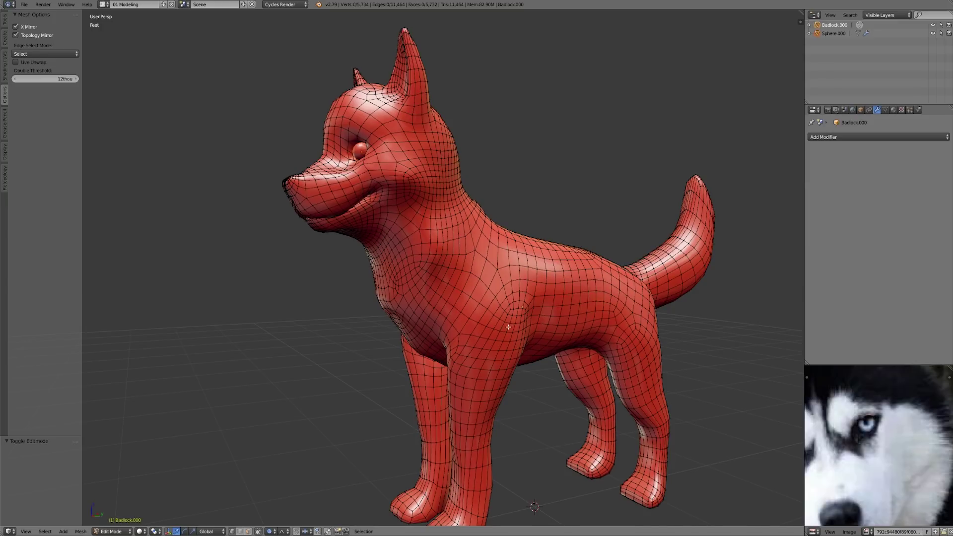
middle_click_drag(504, 328, 480, 326)
middle_click_drag(541, 327, 509, 320)
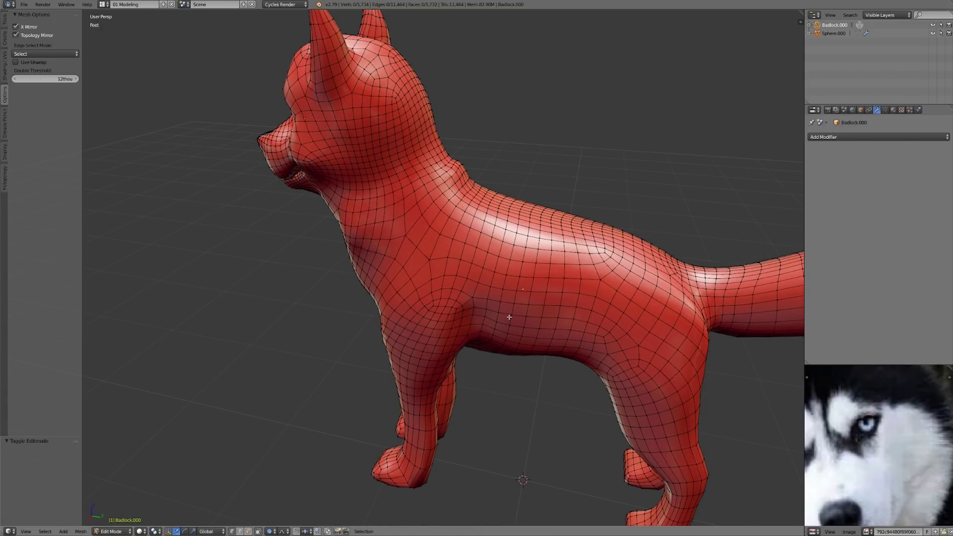
middle_click_drag(502, 321, 405, 219)
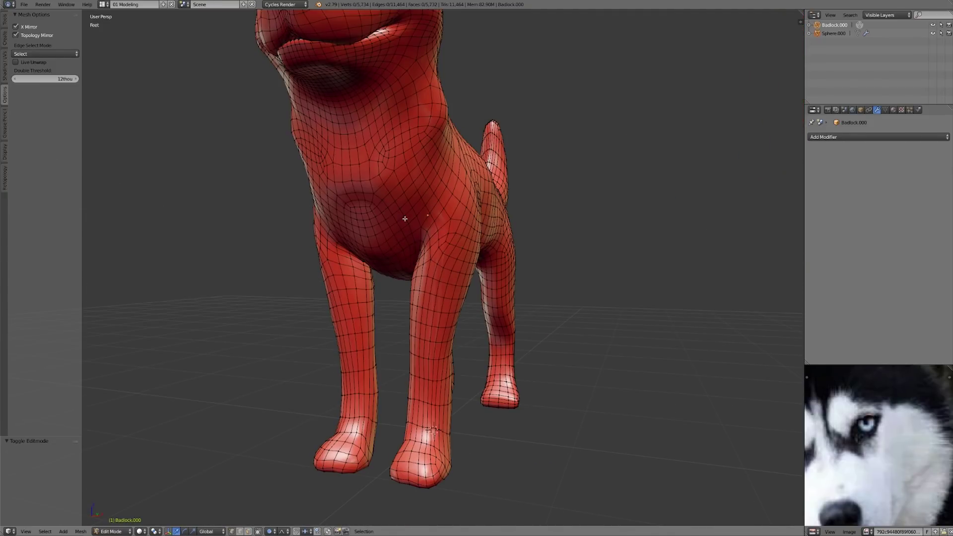
- Try moving a flank vertex along the X axis with proportional editing, and undo the moves
middle_click_drag(424, 330, 497, 258)
right_click(471, 228)
key("g")
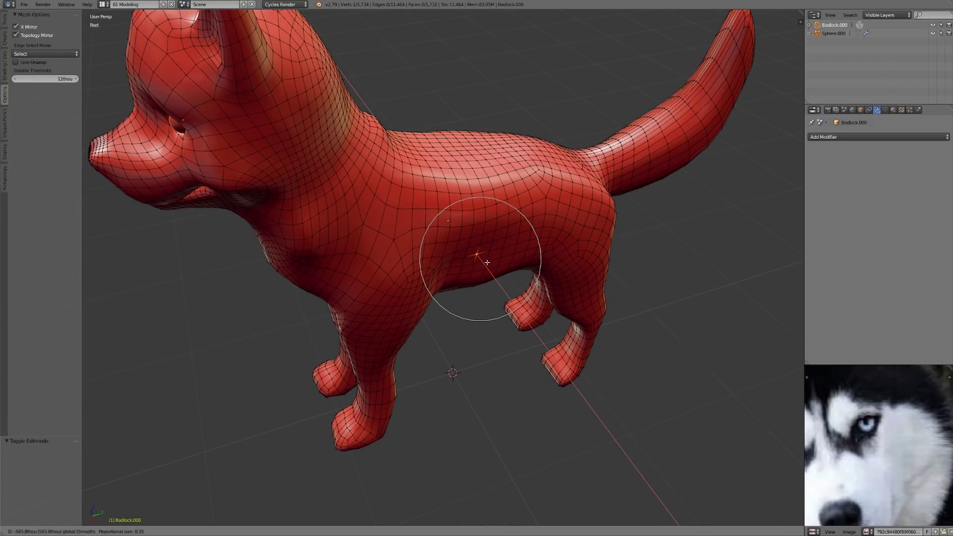
left_click(487, 266)
key("ctrl+z")
scroll(534, 285, "down", 2)
scroll(534, 285, "up", 6)
key("g")
key("x")
left_click(491, 341)
key("ctrl+z")
- Return the husky body to Object Mode and switch it to Sculpt Mode
middle_click_drag(491, 341, 540, 312)
key("Tab")
scroll(400, 293, "down", 5)
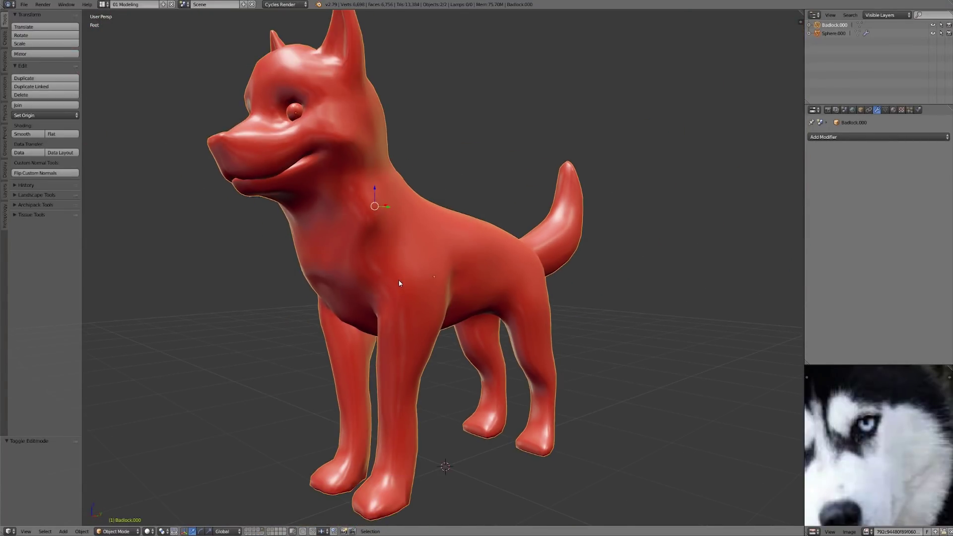
scroll(417, 290, "up", 1)
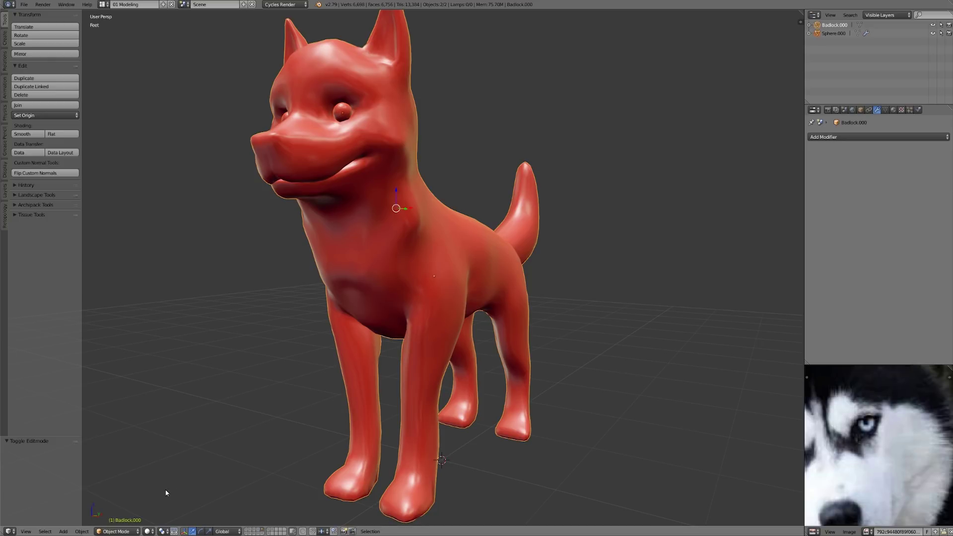
left_click(148, 531)
scroll(445, 239, "up", 3)
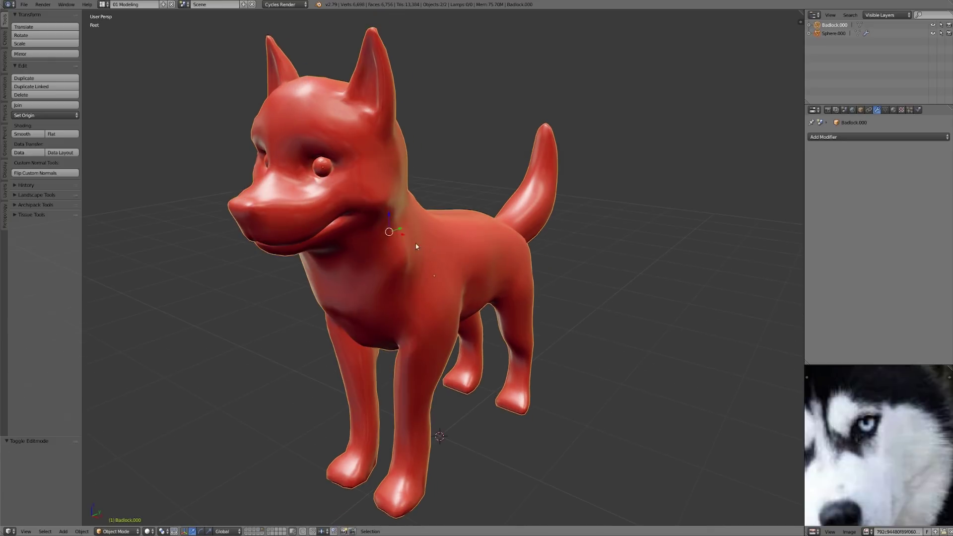
left_click(148, 531)
left_click(117, 532)
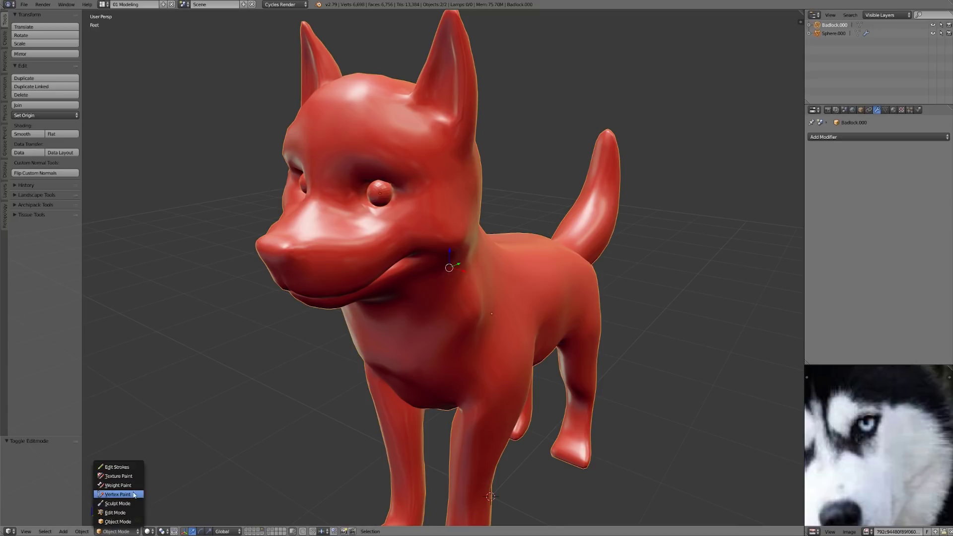
left_click(131, 504)
middle_click_drag(446, 254, 422, 235)
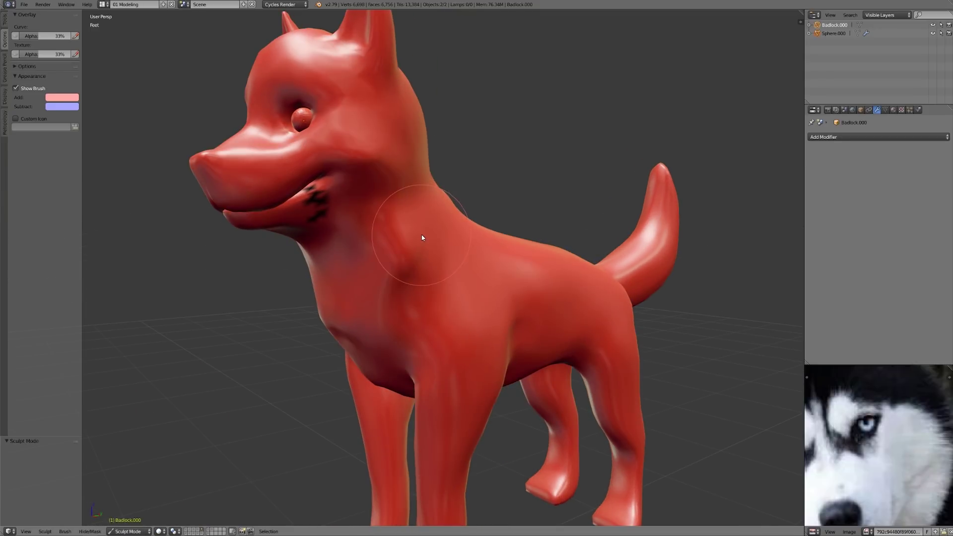
- Choose the Clay Strips sculpting brush and set its radius to 85 px
left_click(5, 18)
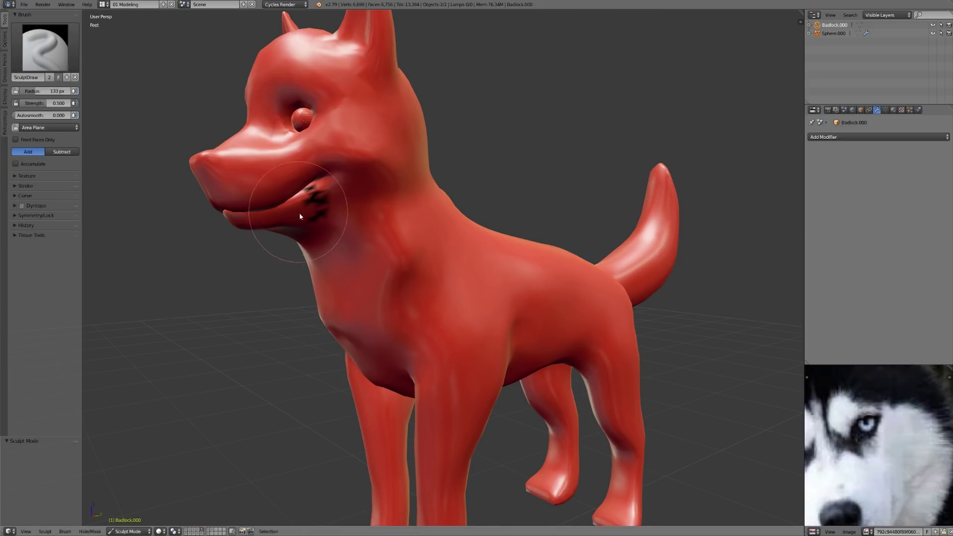
left_click(52, 56)
left_click(63, 137)
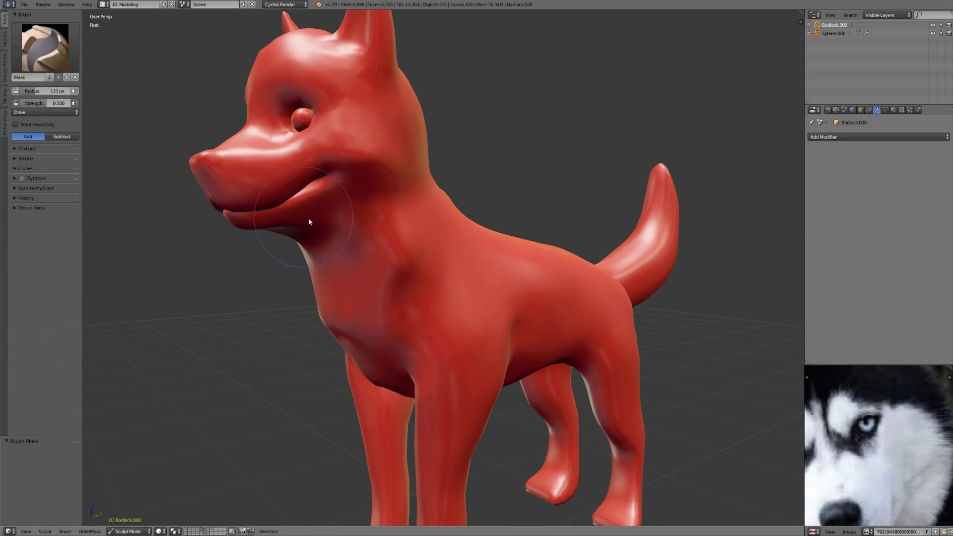
left_click(52, 55)
left_click(65, 102)
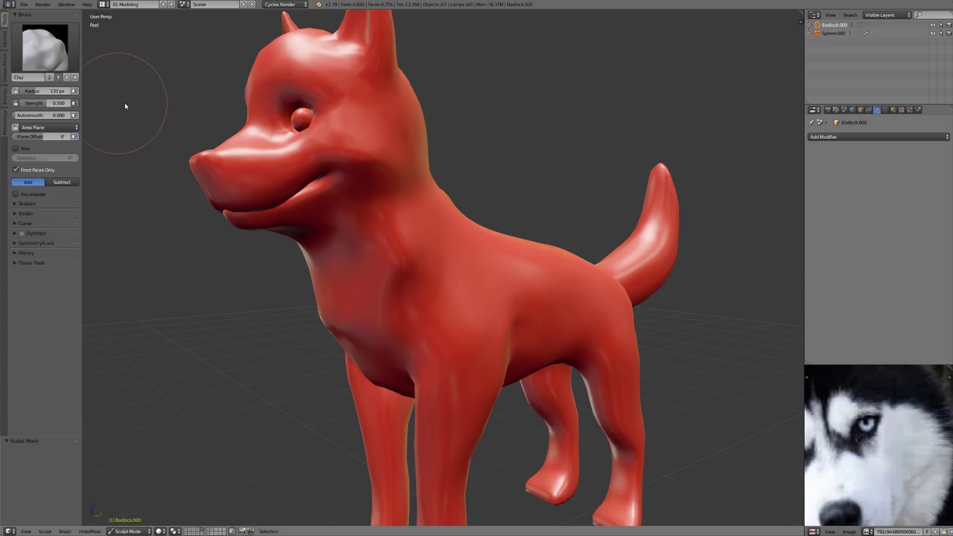
middle_click_drag(305, 159, 378, 162)
left_click(45, 43)
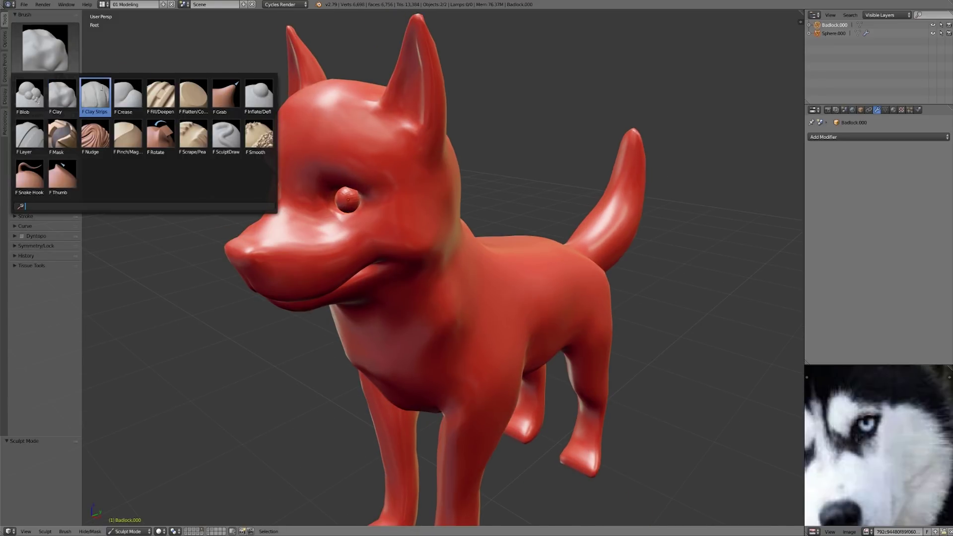
left_click(94, 94)
key("f")
left_click(417, 214)
scroll(432, 238, "up", 2)
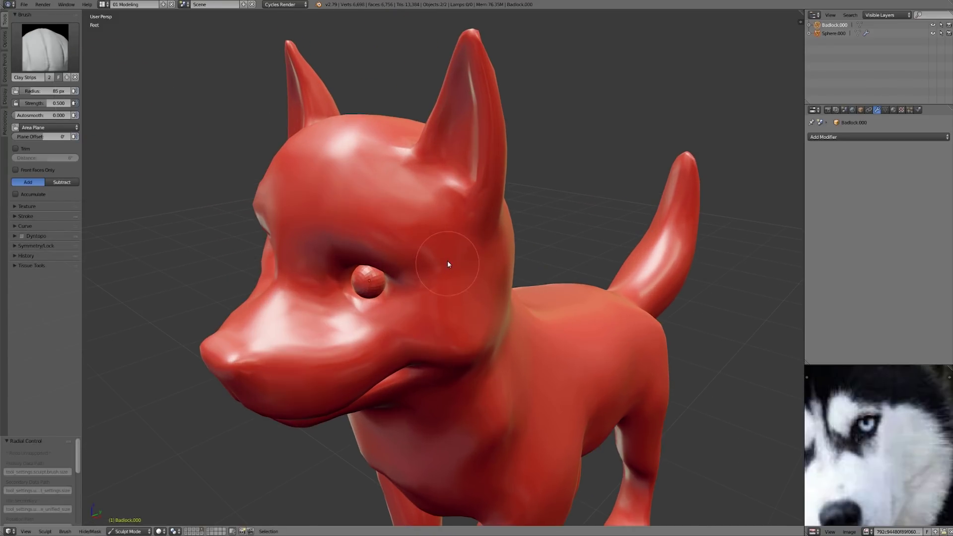
- Turn on Wire and Draw All Edges in the husky object's display settings
left_click(861, 110)
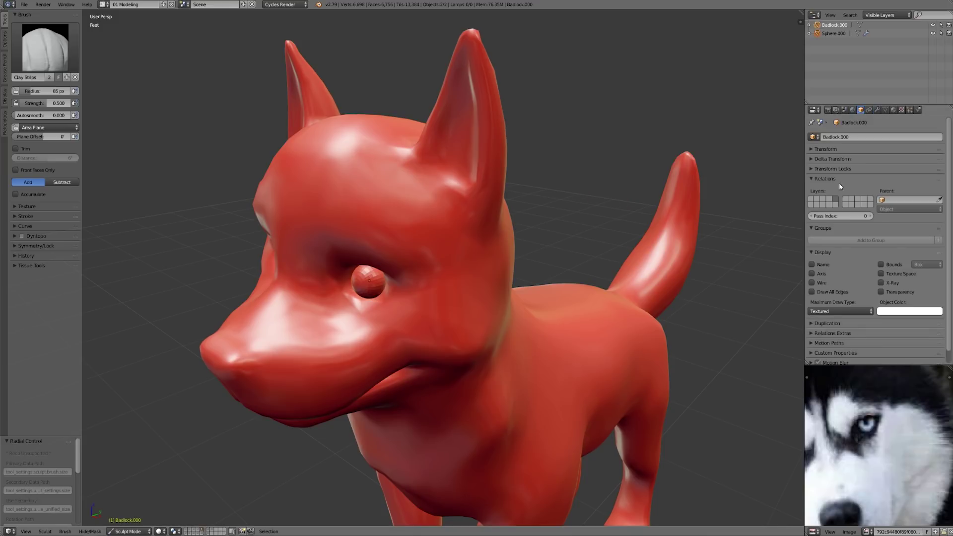
left_click(816, 283)
mouse_move(462, 259)
middle_mouse_down()
mouse_move(490, 256)
mouse_move(498, 242)
mouse_move(426, 204)
middle_mouse_up()
left_click(817, 293)
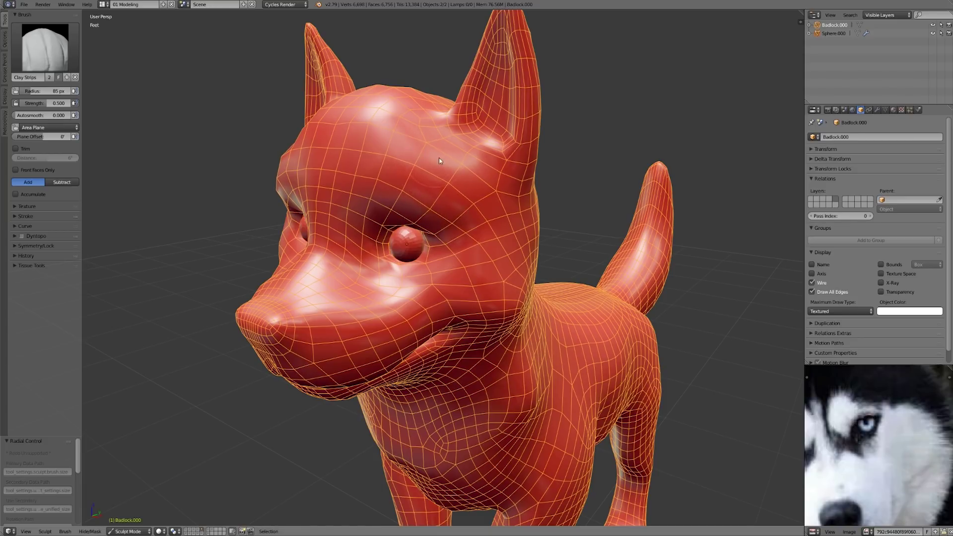
- Examine the wireframe flow across the head, neck and body, comparing Sculpt Mode with Edit Mode
middle_click_drag(439, 158, 465, 230)
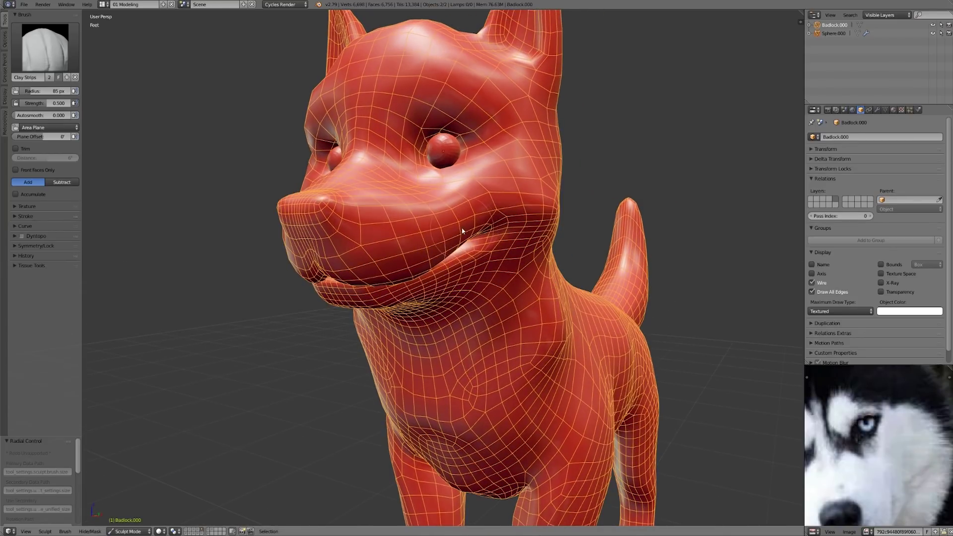
middle_click_drag(378, 245, 444, 236)
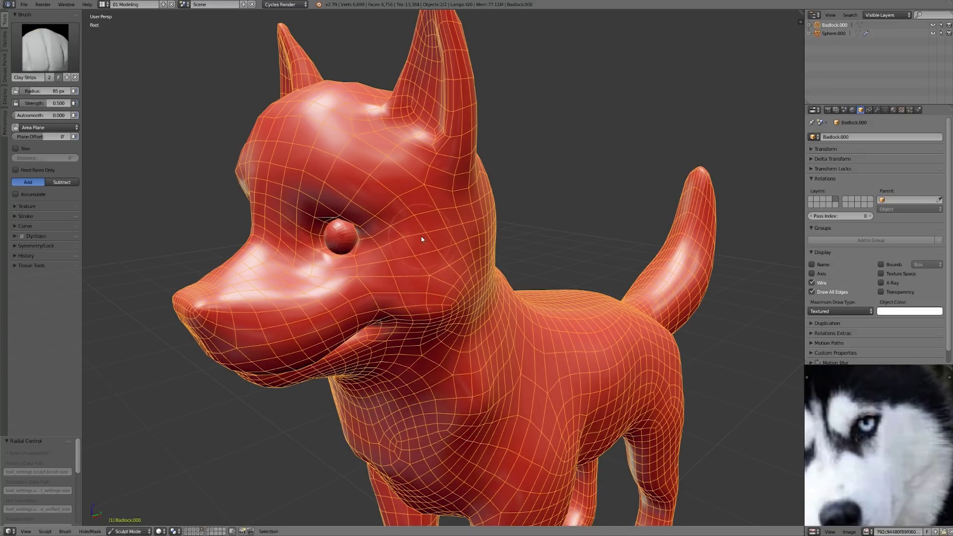
middle_click_drag(421, 238, 477, 291)
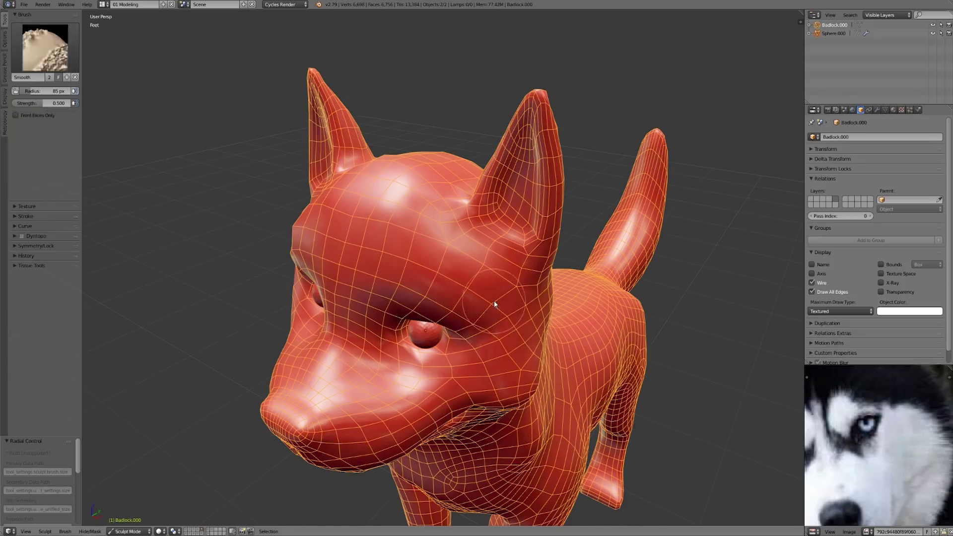
middle_click_drag(510, 290, 487, 352)
middle_click_drag(472, 303, 504, 310)
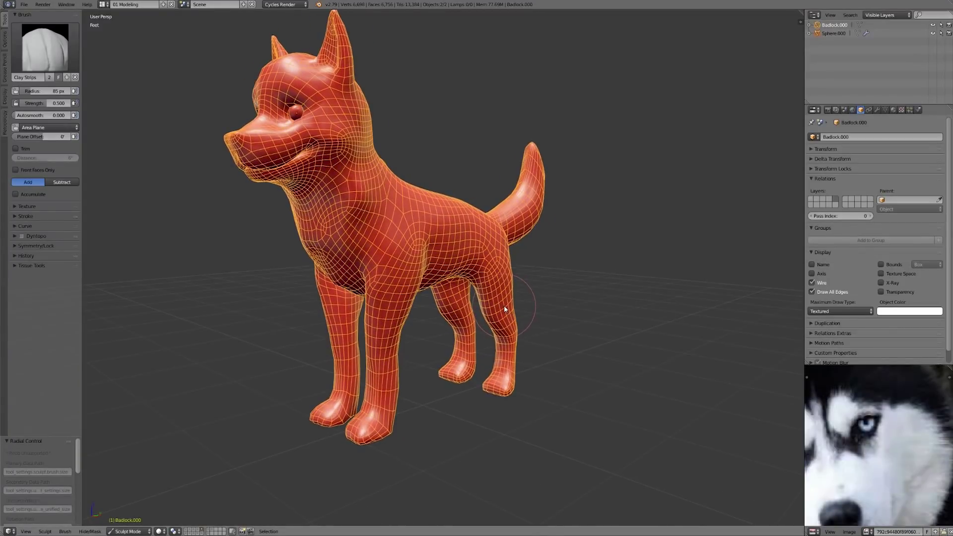
scroll(505, 309, "up", 1)
scroll(493, 378, "up", 1)
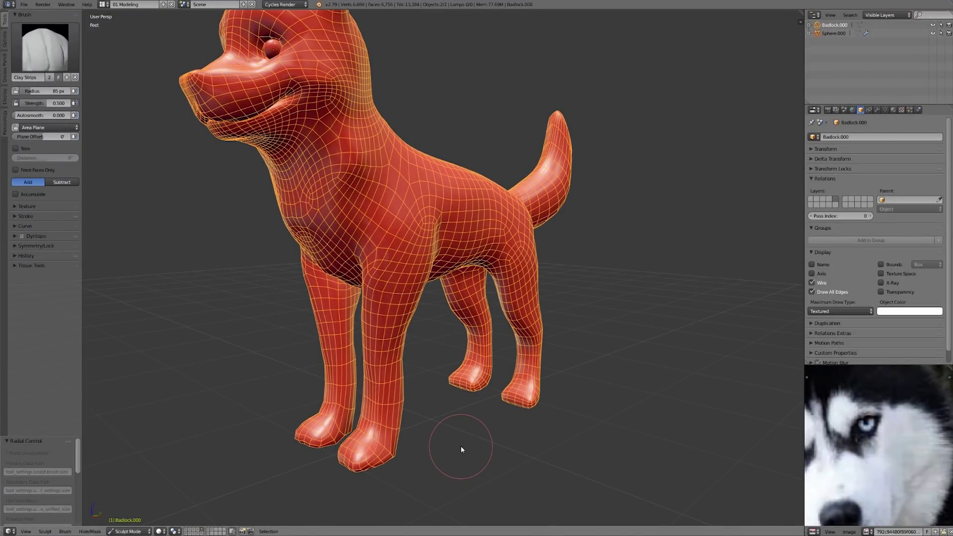
key("Tab")
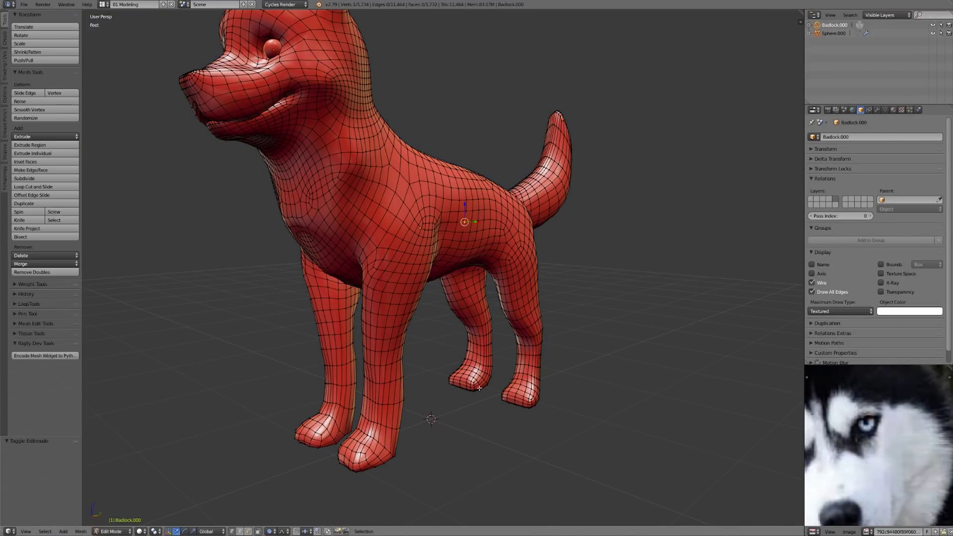
middle_click_drag(518, 384, 523, 383)
key("Tab")
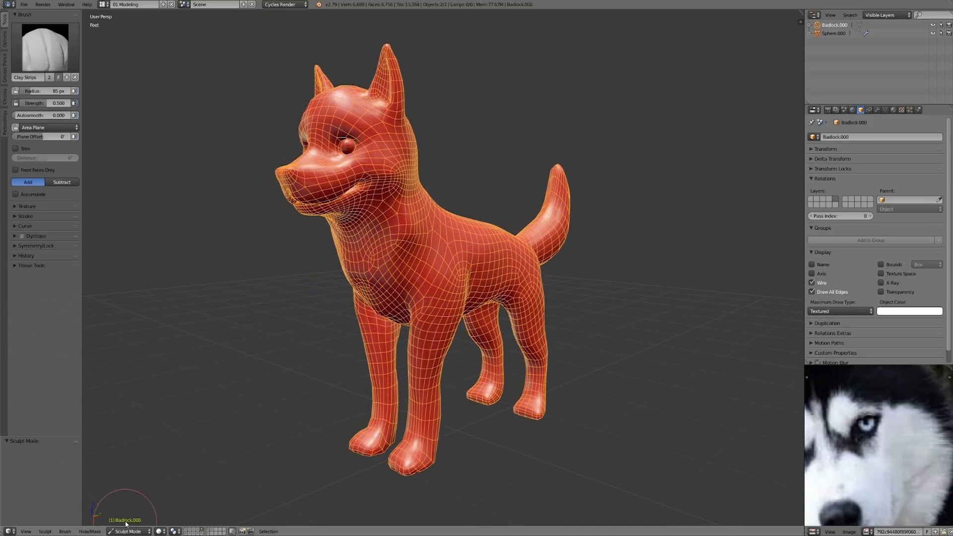
- Return to Object Mode, display the next submitted husky model and select its body
left_click(128, 531)
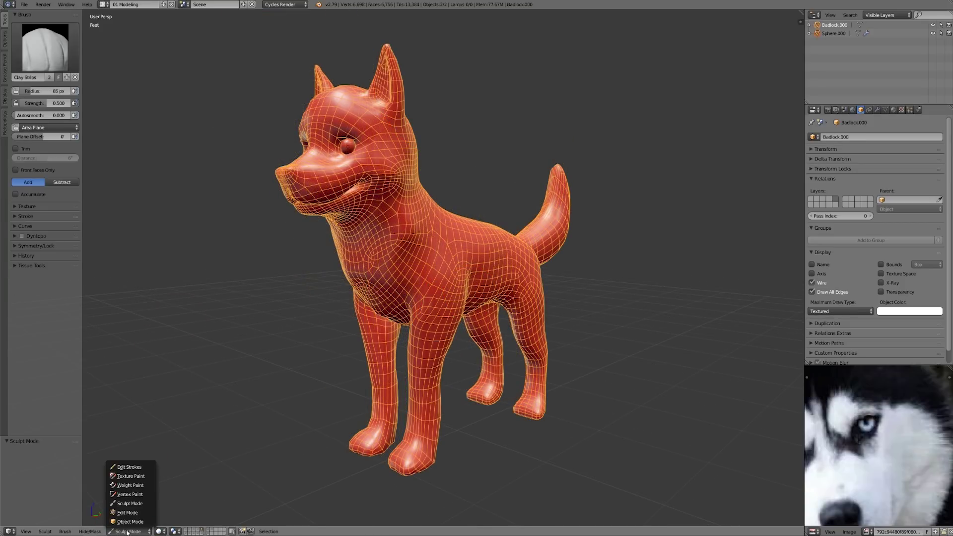
left_click(132, 522)
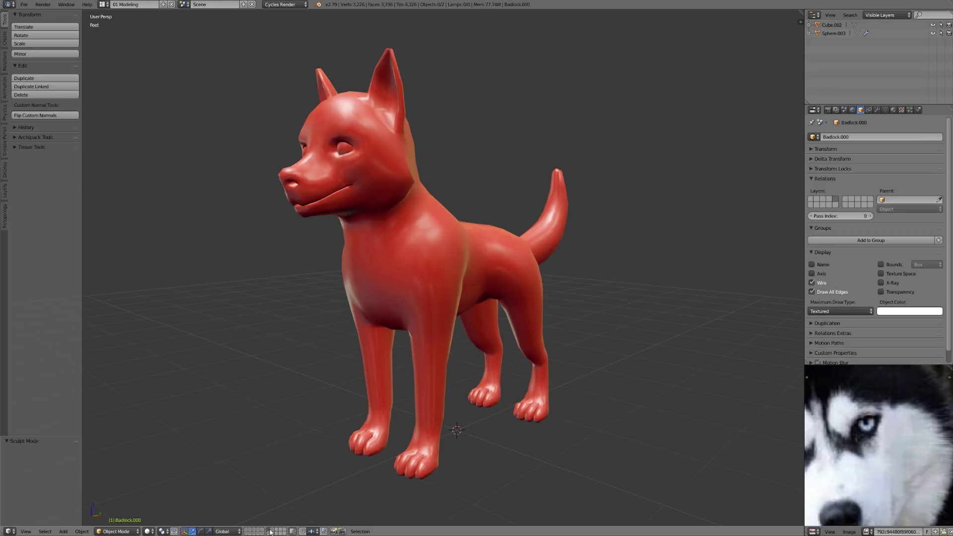
right_click(420, 300)
middle_click_drag(530, 328, 449, 318)
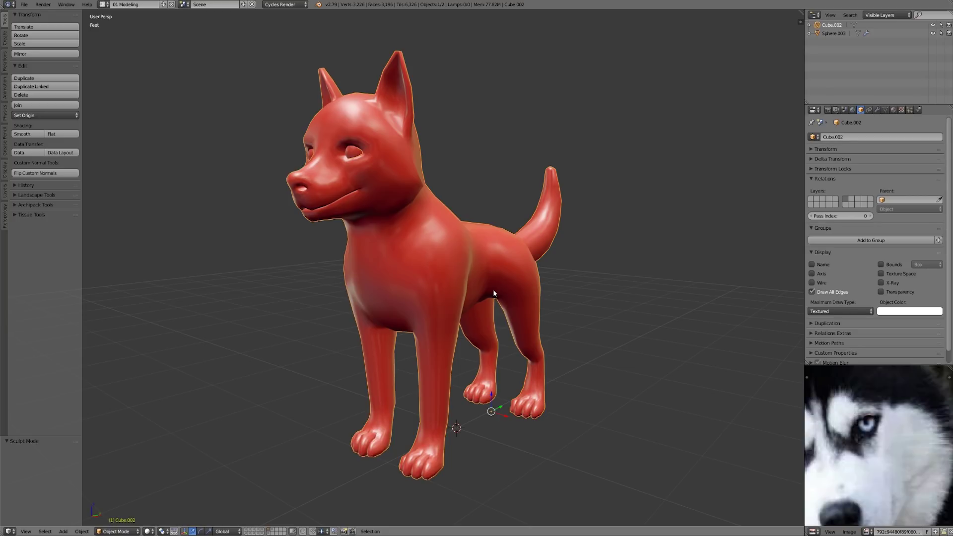
middle_click_drag(485, 277, 491, 290)
middle_click_drag(495, 301, 364, 383)
middle_click_drag(358, 316, 458, 268)
scroll(457, 269, "up", 2)
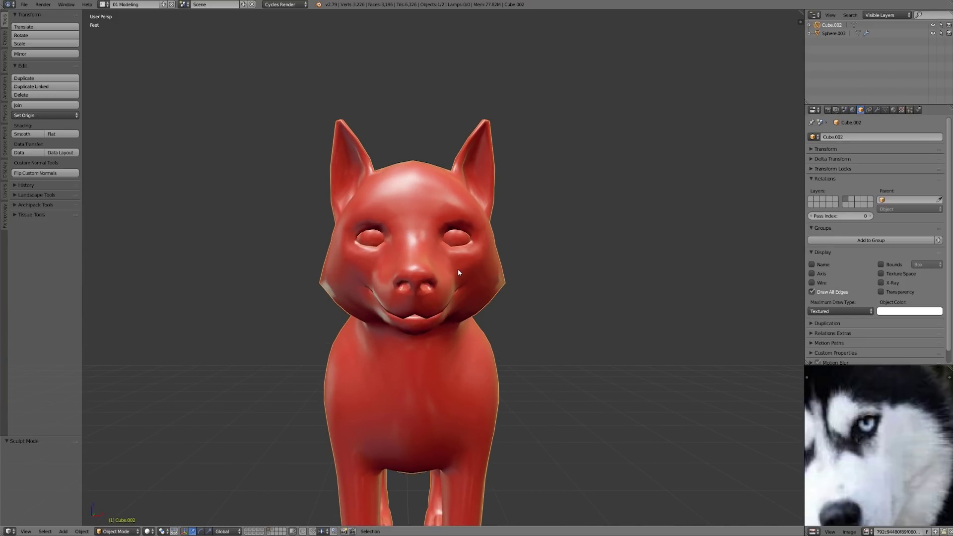
- Shift the eye area's vertices inward toward the muzzle in front view with proportional editing, using the husky photo as reference
key("KP_1")
mouse_move(873, 442)
middle_mouse_down()
mouse_move(882, 463)
mouse_move(906, 439)
mouse_move(888, 427)
mouse_move(889, 437)
middle_mouse_up()
scroll(457, 288, "up", 1)
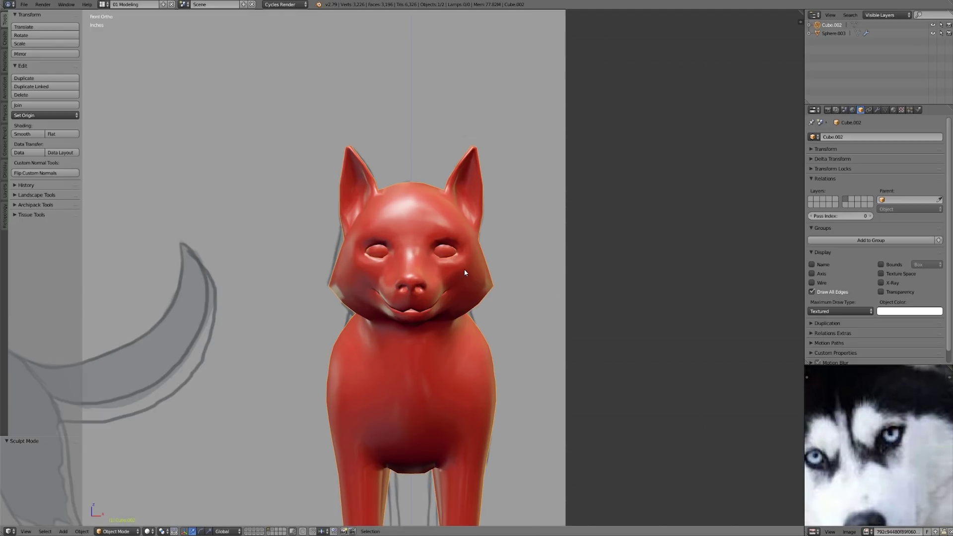
key("Tab")
scroll(466, 280, "up", 4)
right_click(462, 274)
key("g")
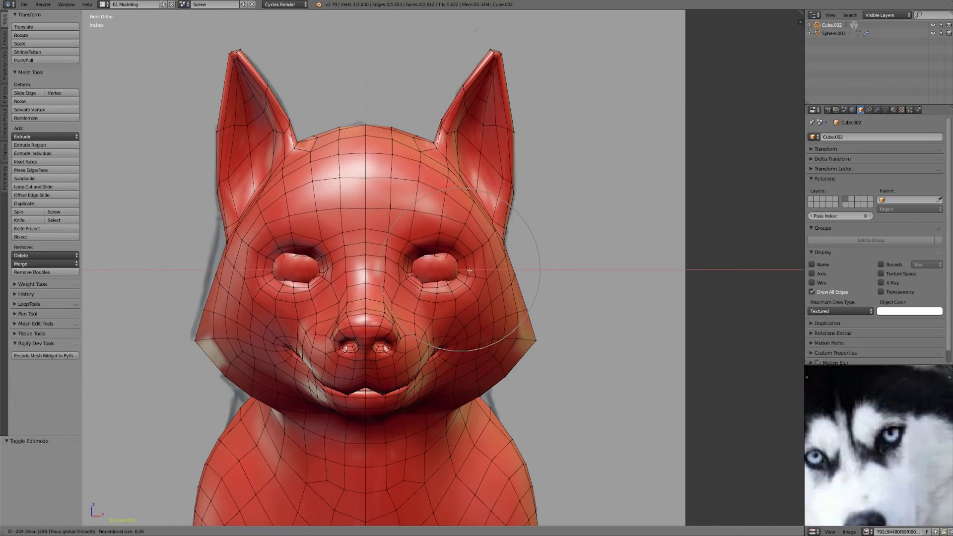
scroll(464, 272, "up", 3)
left_click_drag(467, 272, 439, 272)
key("Tab")
- Move the eyeball sphere inward to fit the shifted eye socket and deselect everything
right_click(460, 274)
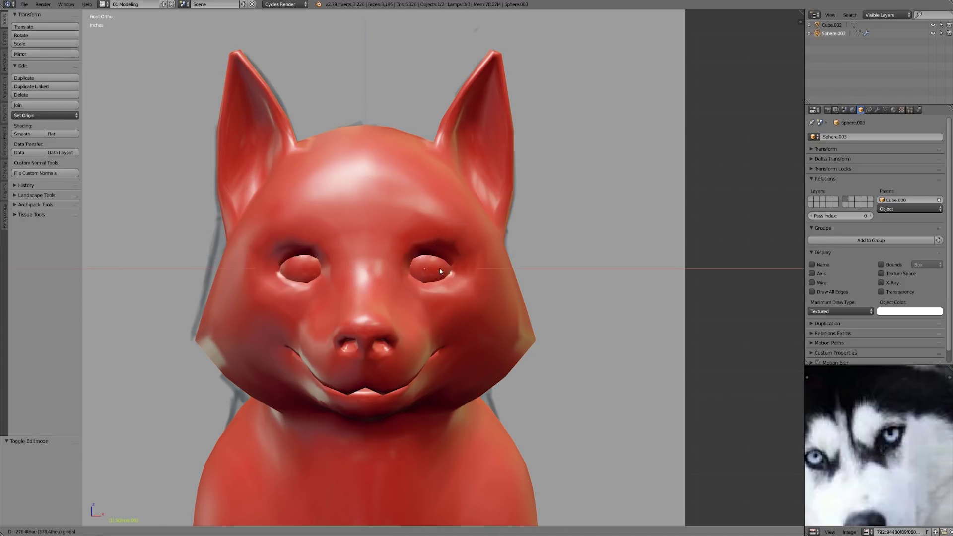
left_click(442, 268)
key("a")
- Reselect the husky body and open it in Edit Mode with the side of the head in view
scroll(466, 300, "down", 5)
middle_click_drag(461, 299, 599, 351)
scroll(374, 328, "up", 2)
middle_click_drag(374, 325, 427, 352)
scroll(427, 352, "up", 2)
right_click(507, 307)
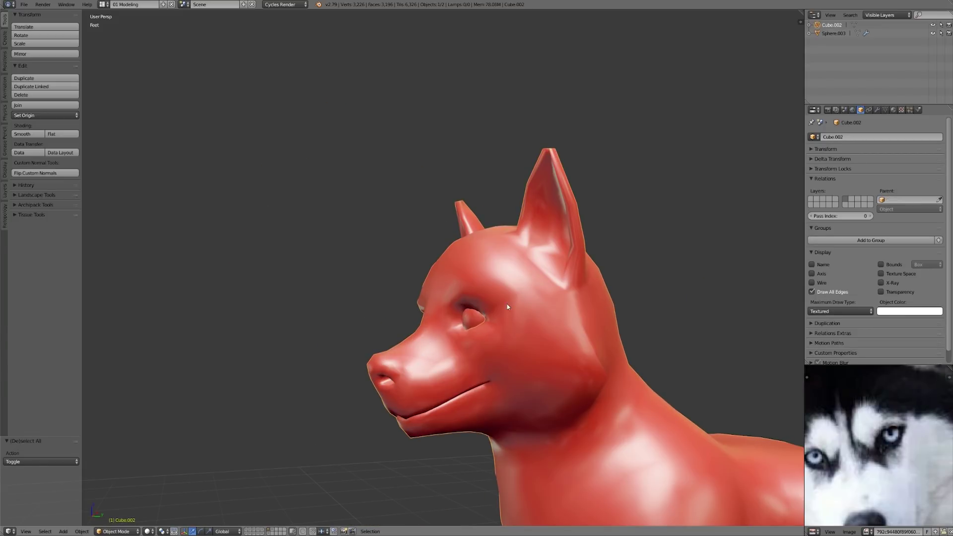
key("Tab")
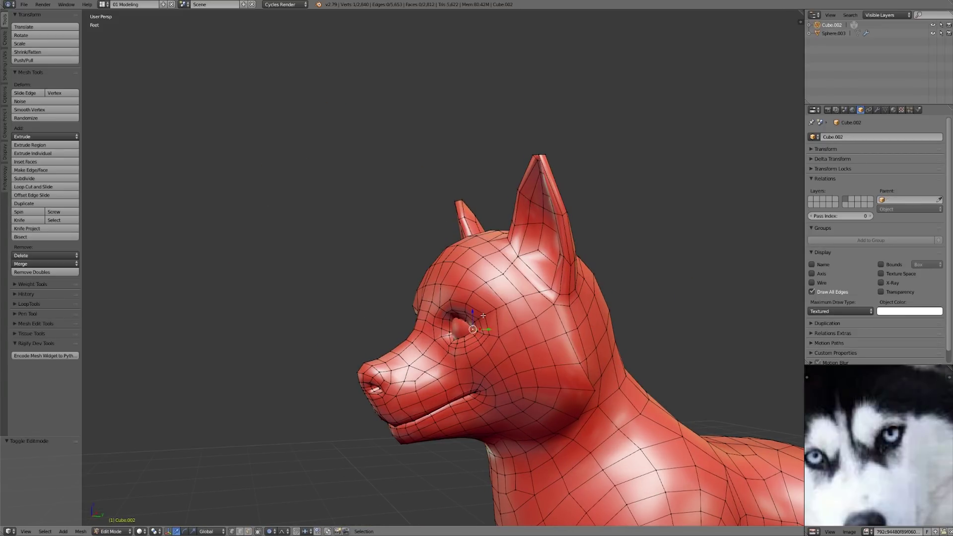
- Move the brow vertices above the eye about -117 thou in Y and -87.9 thou in Z, and return to Object Mode
key("KP_3")
middle_click_drag(506, 278, 516, 234)
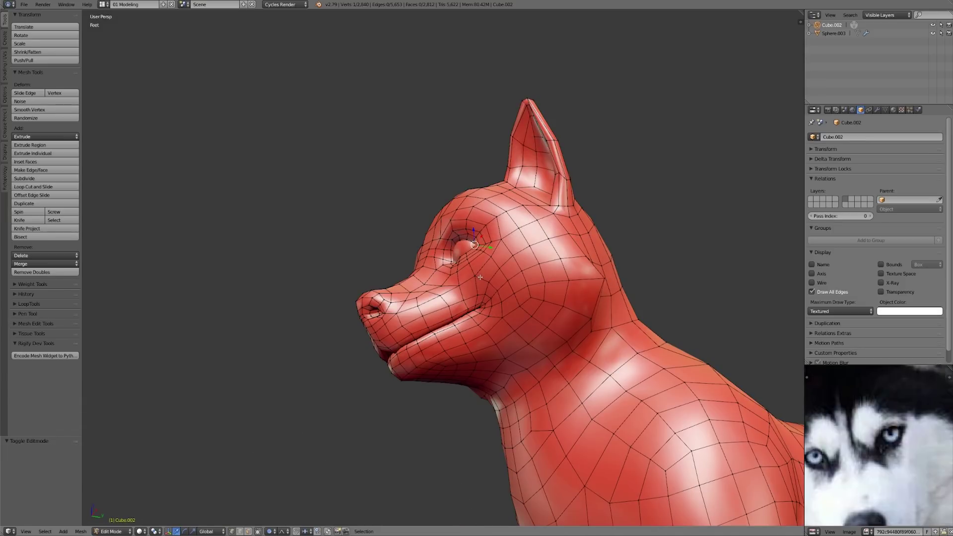
key("KP_3")
scroll(480, 251, "up", 5)
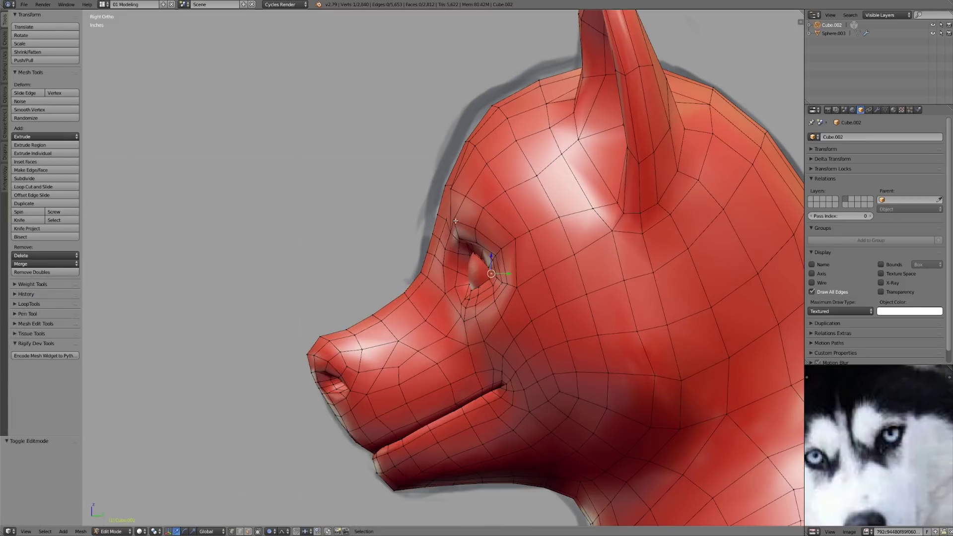
middle_click_drag(464, 219, 734, 304)
right_click(594, 283, "shift")
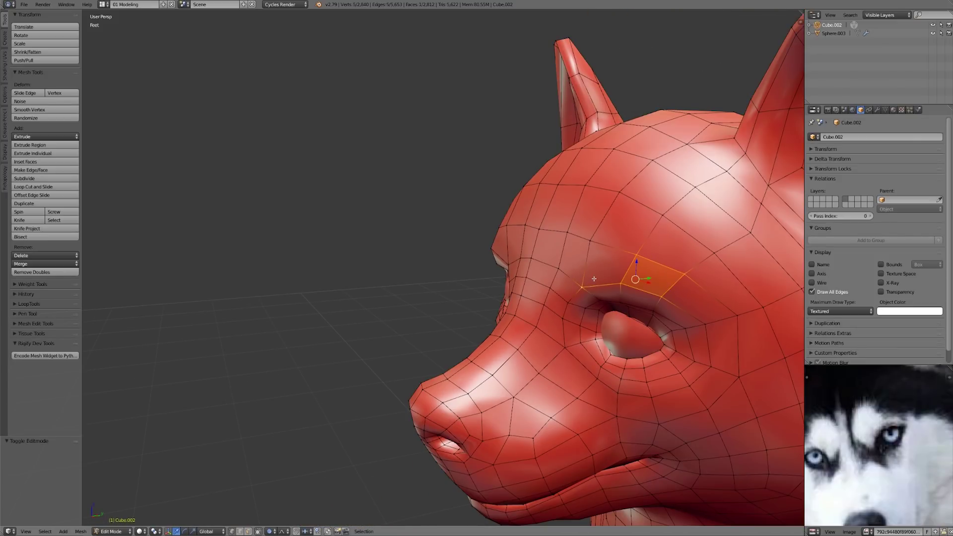
key("KP_3")
key("g")
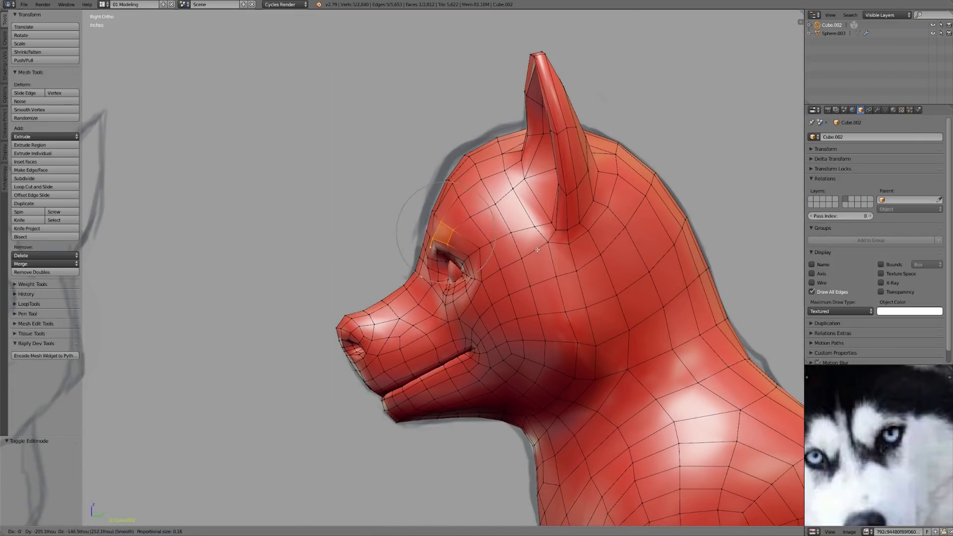
left_click(536, 247)
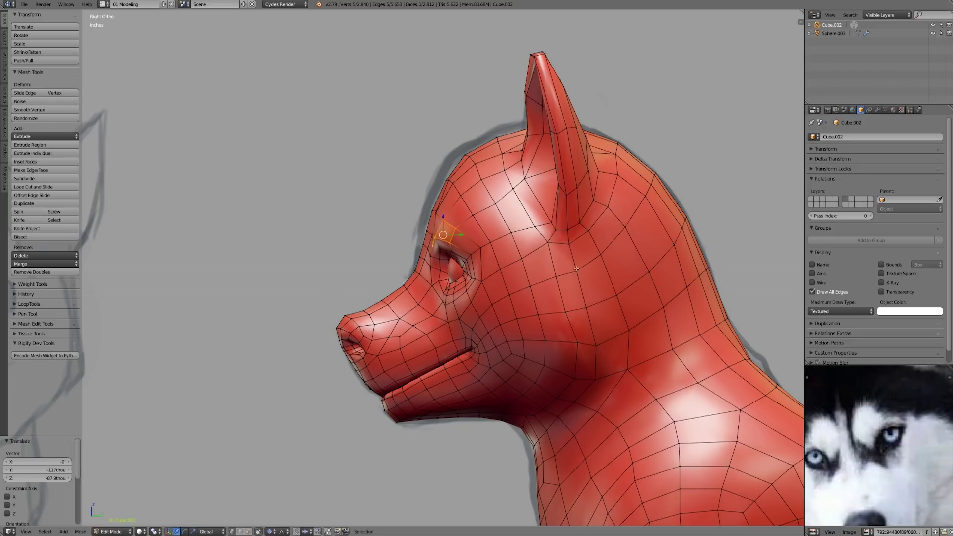
key("Tab")
middle_click_drag(443, 348, 595, 340)
scroll(479, 355, "down", 4)
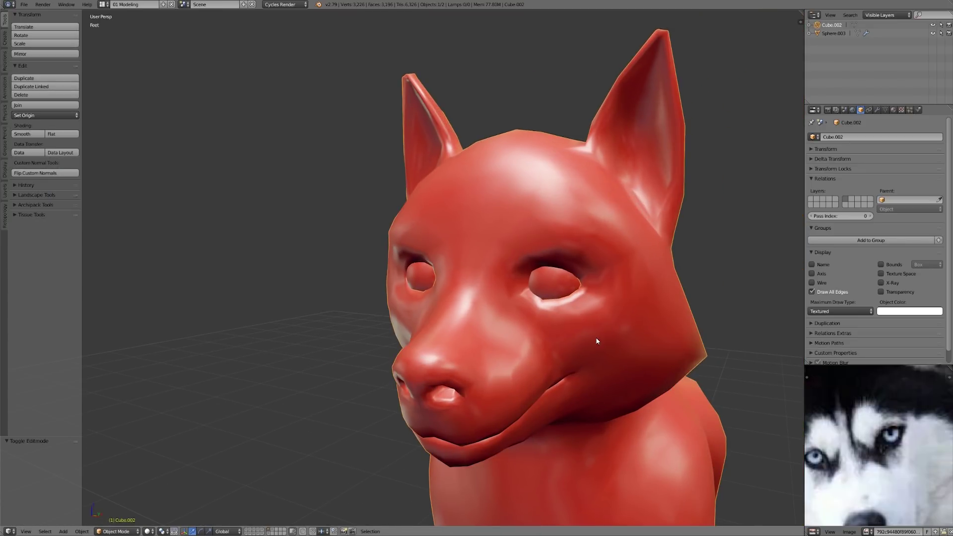
- Turn on the husky's Wire display and switch it to Sculpt Mode
left_click(813, 283)
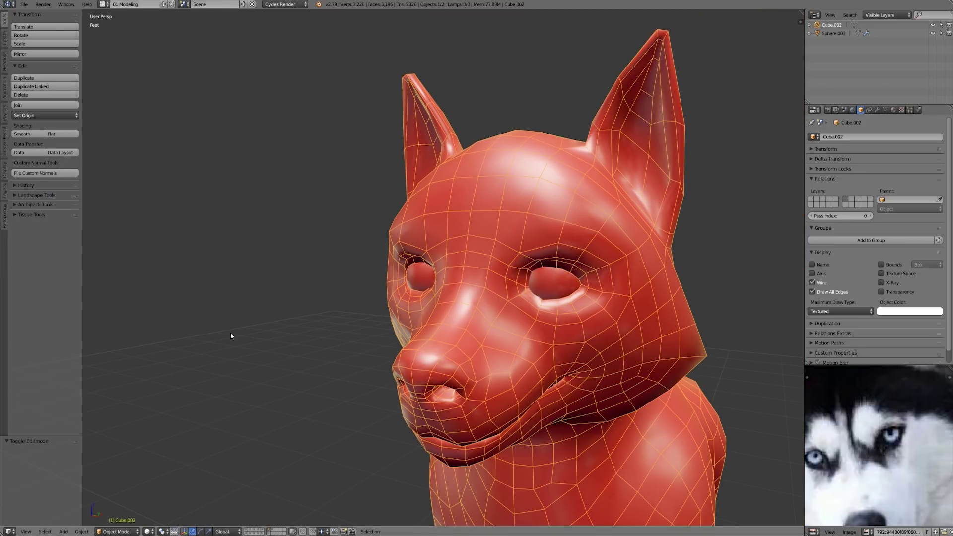
left_click(117, 531)
left_click(114, 503)
middle_click_drag(486, 231, 449, 236)
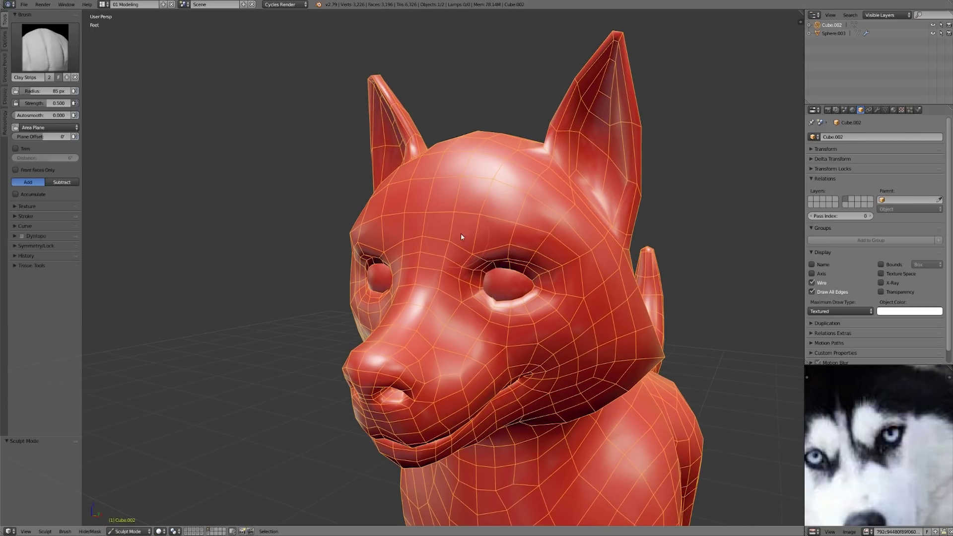
mouse_move(479, 242)
left_mouse_down()
mouse_move(472, 235)
mouse_move(541, 237)
mouse_move(571, 259)
left_mouse_up()
mouse_move(571, 256)
middle_mouse_down()
mouse_move(464, 234)
mouse_move(517, 256)
middle_mouse_up()
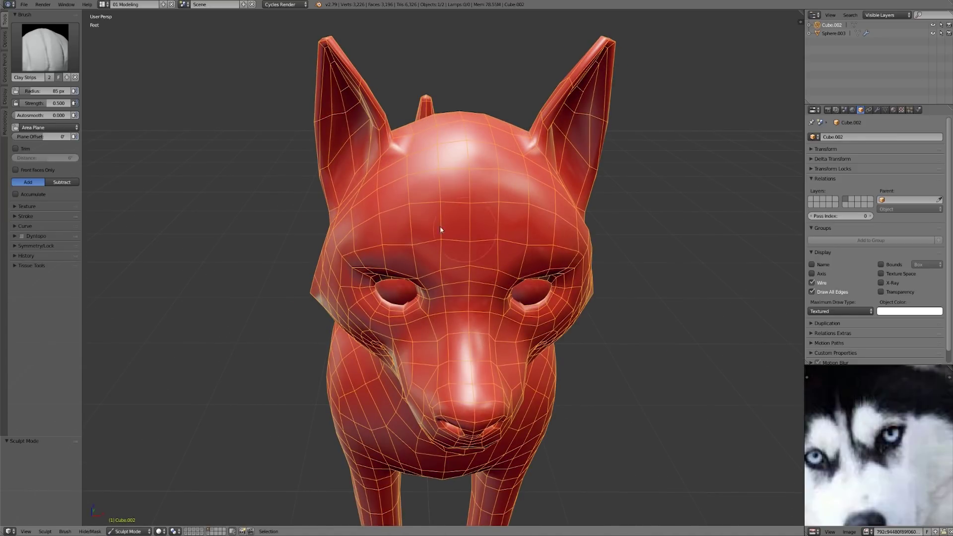
- Choose the Smooth sculpting brush
left_click(33, 59)
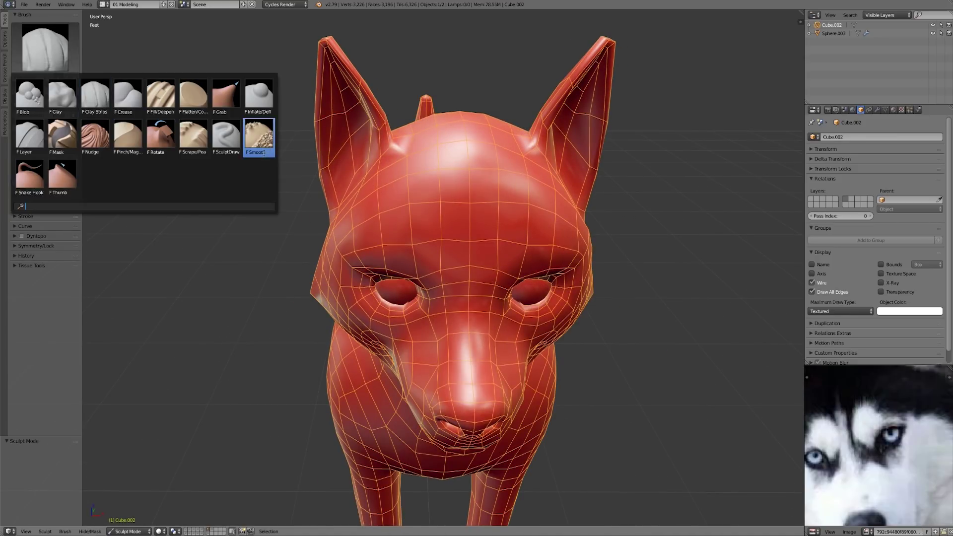
left_click(263, 154)
left_click(55, 46)
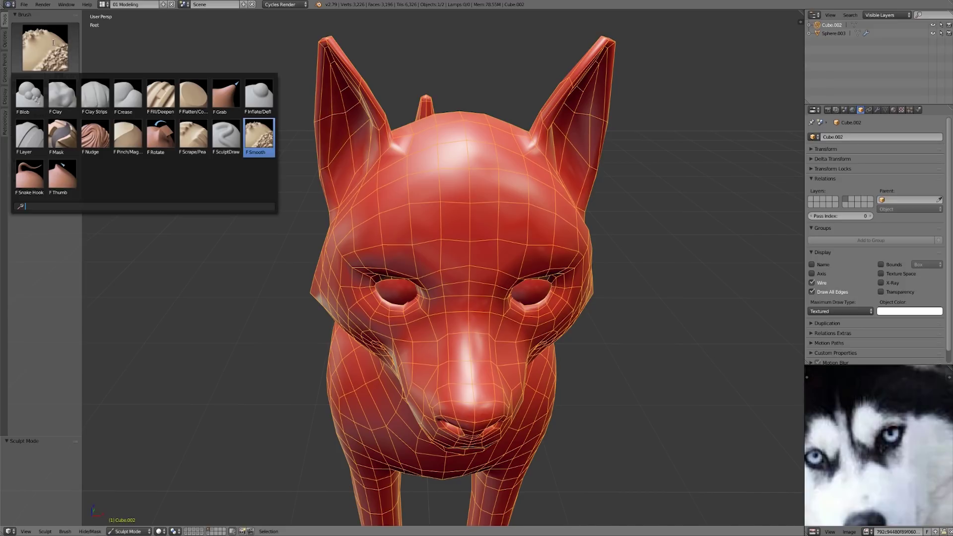
left_click(257, 140)
mouse_move(496, 253)
middle_mouse_down()
mouse_move(523, 259)
mouse_move(526, 307)
mouse_move(510, 343)
mouse_move(445, 251)
mouse_move(627, 276)
mouse_move(478, 289)
mouse_move(597, 287)
middle_mouse_up()
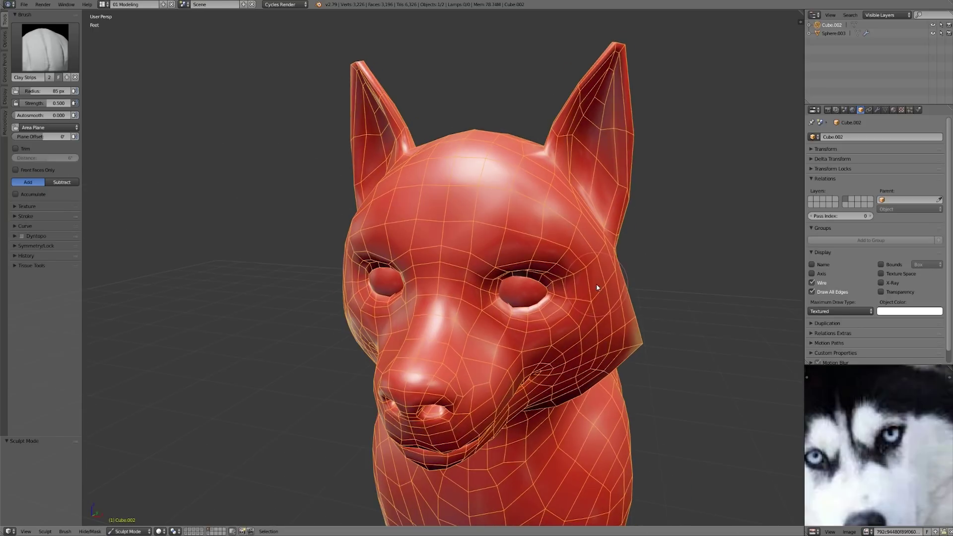
- Choose the Grab sculpting brush and set its radius to 128 px
left_click(58, 69)
left_click(226, 96)
mouse_move(551, 210)
middle_mouse_down()
mouse_move(573, 265)
mouse_move(445, 261)
middle_mouse_up()
left_click(573, 265)
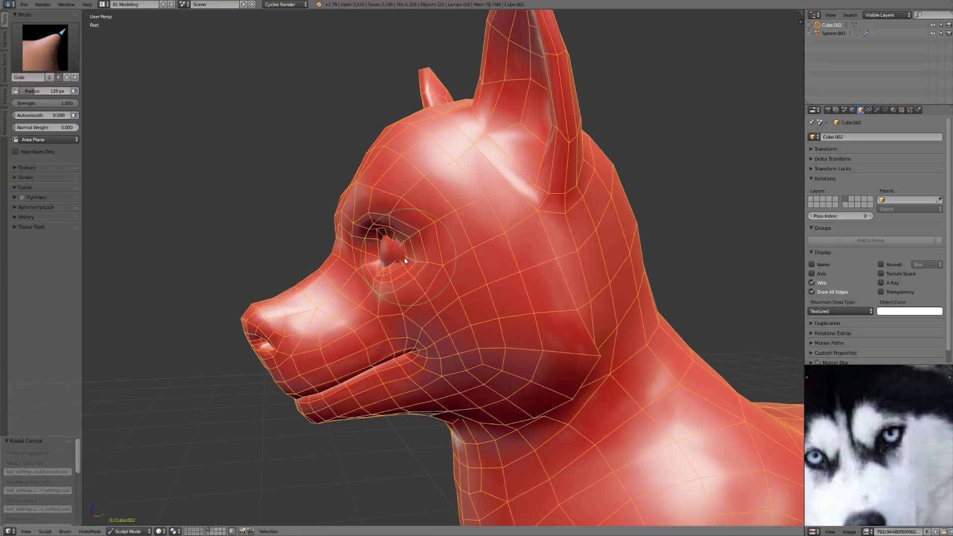
- Nudge the husky's face with short Grab strokes, checking the head from the front and from below
key("KP_1")
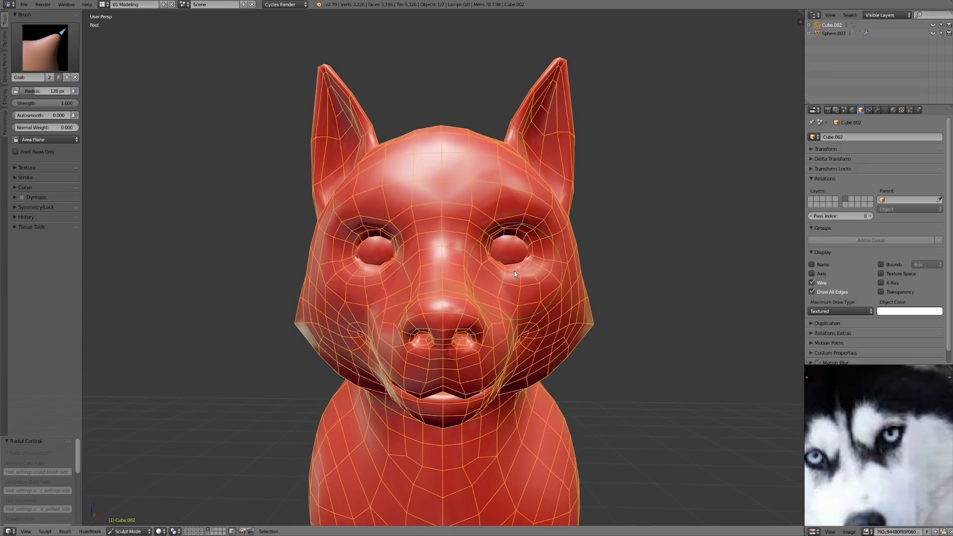
mouse_move(514, 271)
middle_mouse_down()
mouse_move(501, 336)
mouse_move(466, 288)
middle_mouse_up()
left_click_drag(440, 268, 445, 270)
mouse_move(445, 270)
middle_mouse_down()
mouse_move(513, 260)
mouse_move(487, 234)
mouse_move(497, 211)
middle_mouse_up()
mouse_move(447, 228)
left_mouse_down()
mouse_move(456, 228)
mouse_move(432, 230)
left_mouse_up()
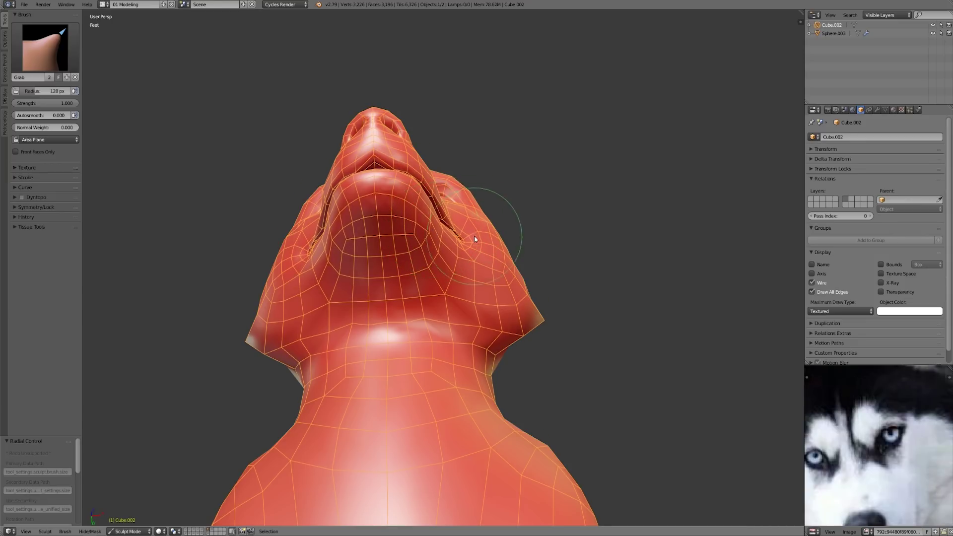
middle_click_drag(473, 233, 472, 308)
middle_click_drag(456, 227, 477, 287)
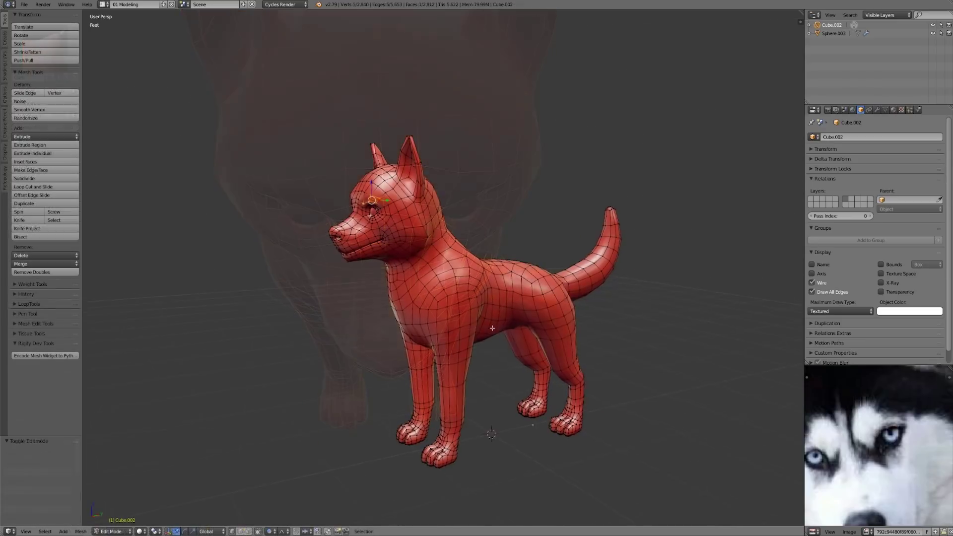
- Examine the edge loops around the husky's torso and front shoulder in Edit Mode by previewing loop cuts without adding any
scroll(492, 360, "up", 2)
middle_click_drag(492, 360, 469, 296, "shift")
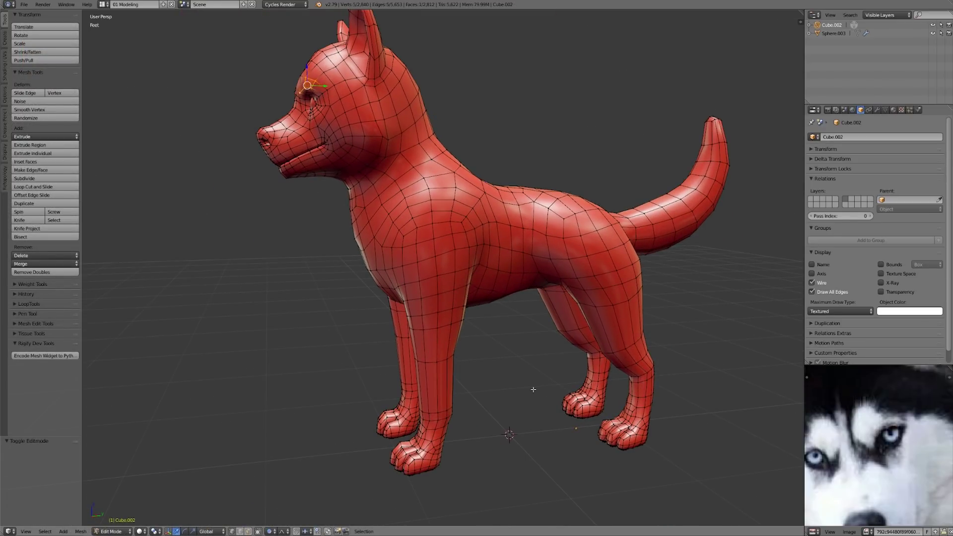
middle_click_drag(489, 385, 528, 394)
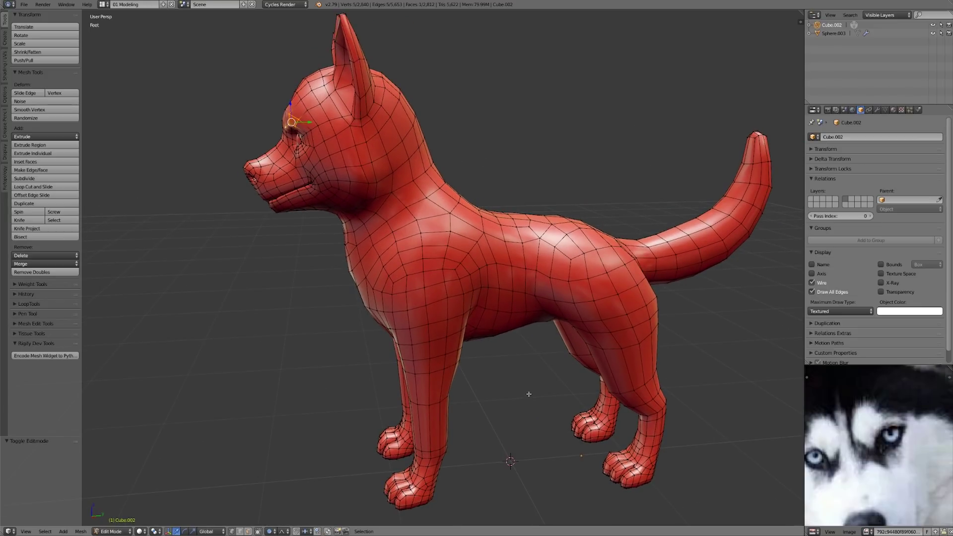
middle_click_drag(530, 387, 463, 383)
middle_click_drag(476, 298, 479, 336)
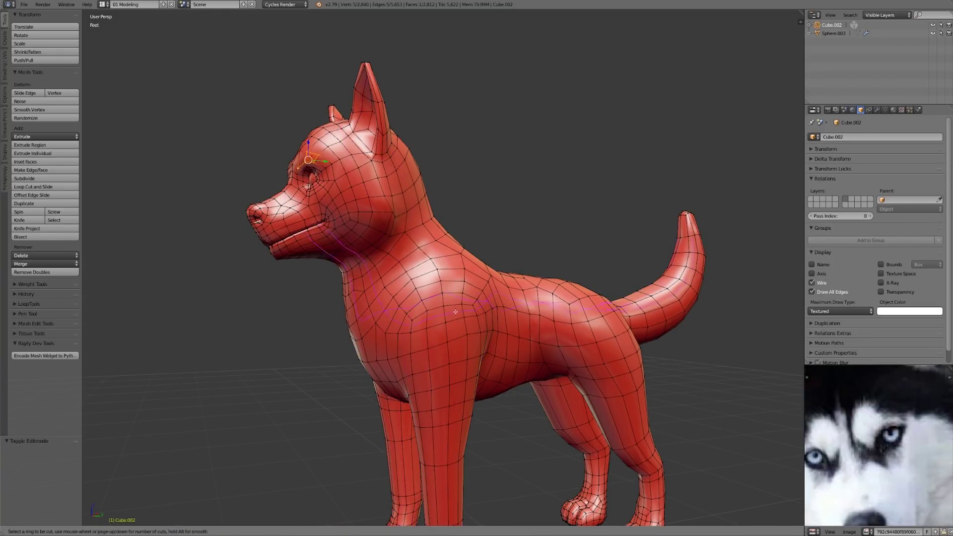
middle_click_drag(408, 307, 417, 305)
key("ctrl+r")
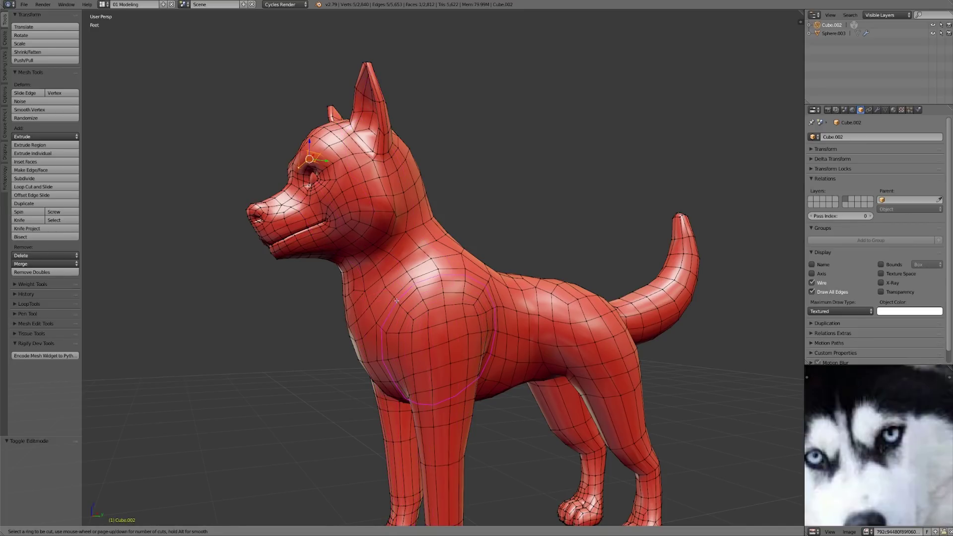
left_click(467, 347)
left_click(467, 348)
middle_click_drag(466, 349, 428, 353)
key("ctrl+r")
key("Escape")
- Deselect the whole mesh and review the topology of the head, neck and body
scroll(445, 315, "down", 5)
middle_click_drag(446, 315, 277, 262)
key("a")
scroll(523, 325, "up", 4)
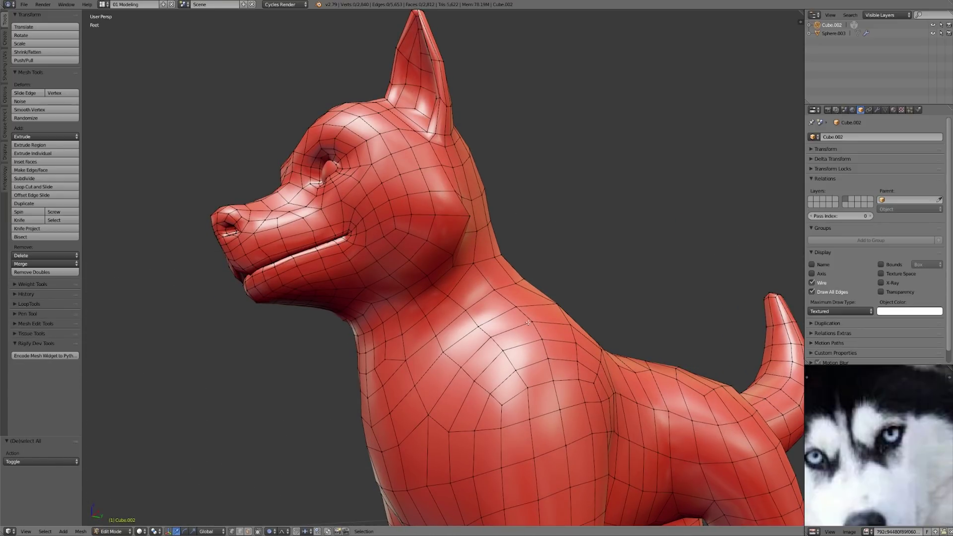
scroll(528, 322, "down", 3)
middle_click_drag(561, 397, 563, 372, "shift")
scroll(543, 351, "down", 2)
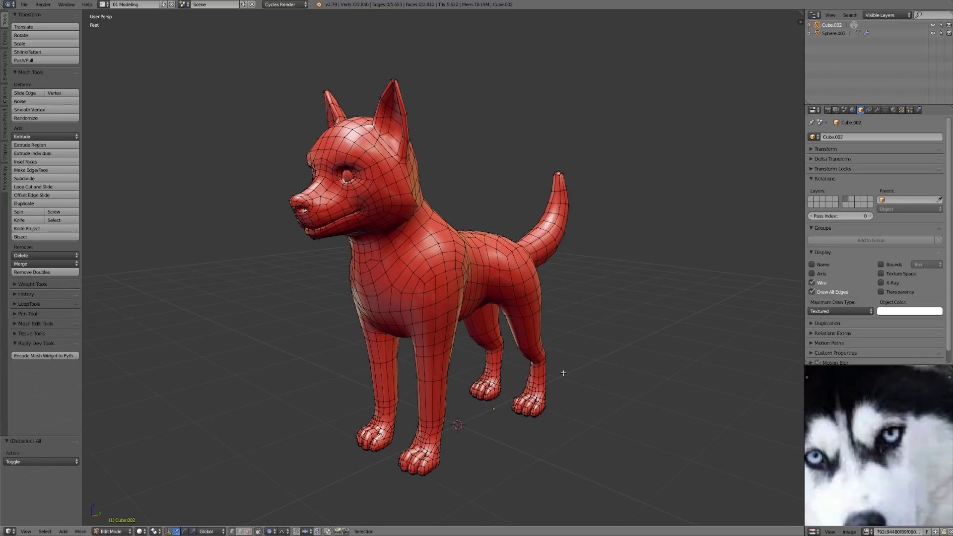
- Return the husky to Object Mode, deselect it and display the model made of topology guide strips
key("Tab")
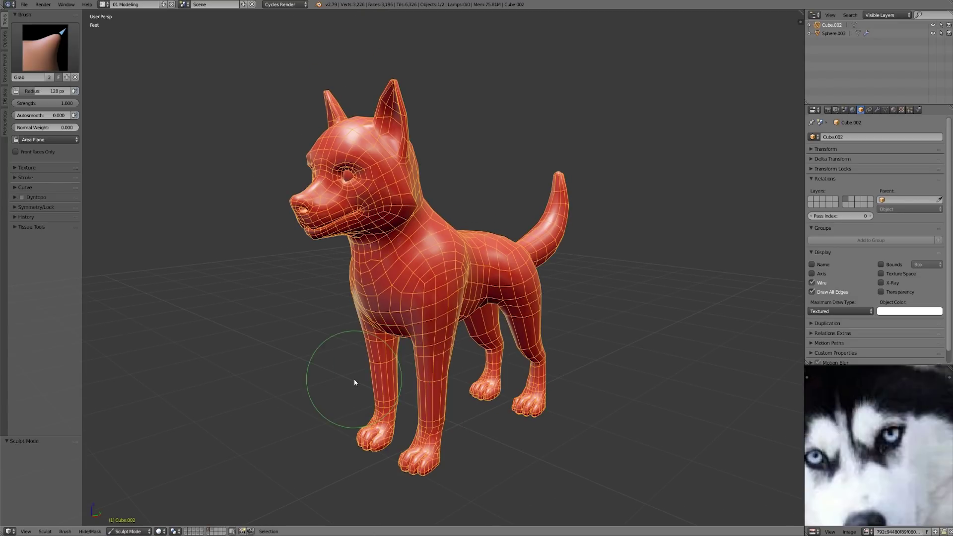
left_click(128, 531)
left_click(127, 517)
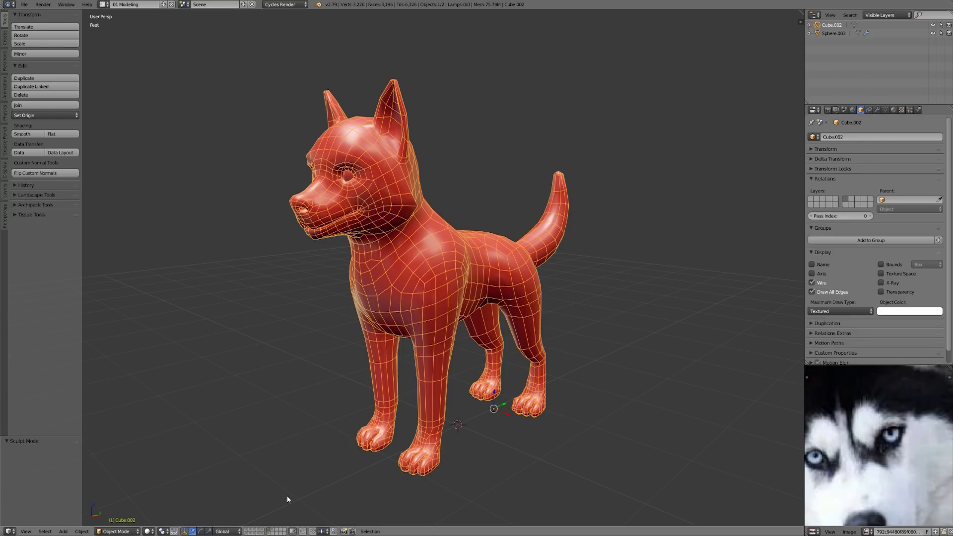
key("a")
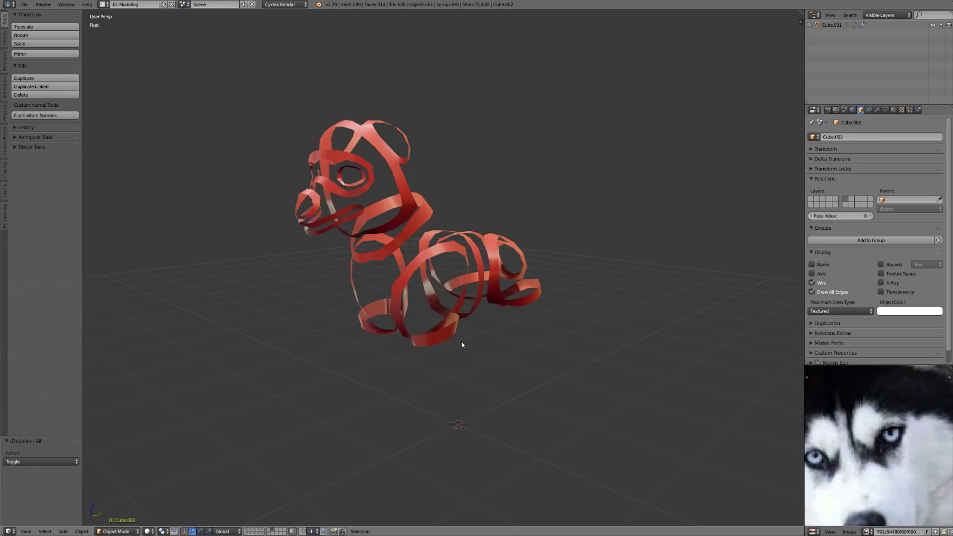
middle_click_drag(461, 344, 440, 313)
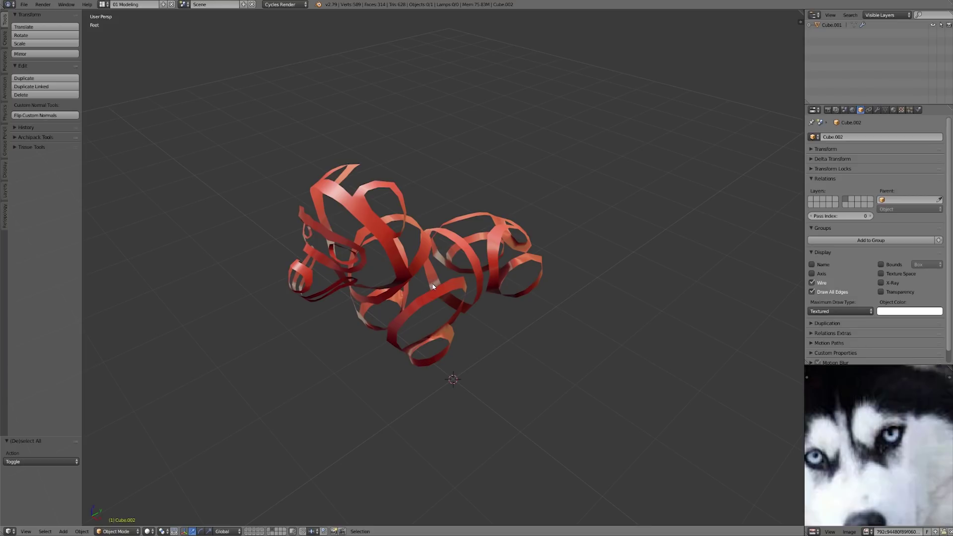
- Examine the topology guide strips on the head, muzzle, shoulders and legs from the side, front and above
mouse_move(460, 287)
middle_mouse_down()
mouse_move(504, 269)
mouse_move(472, 383)
mouse_move(466, 313)
mouse_move(484, 304)
mouse_move(421, 181)
middle_mouse_up()
left_click_drag(411, 168, 482, 229)
right_click_drag(453, 200, 402, 177)
key("Escape")
middle_click_drag(540, 350, 432, 324)
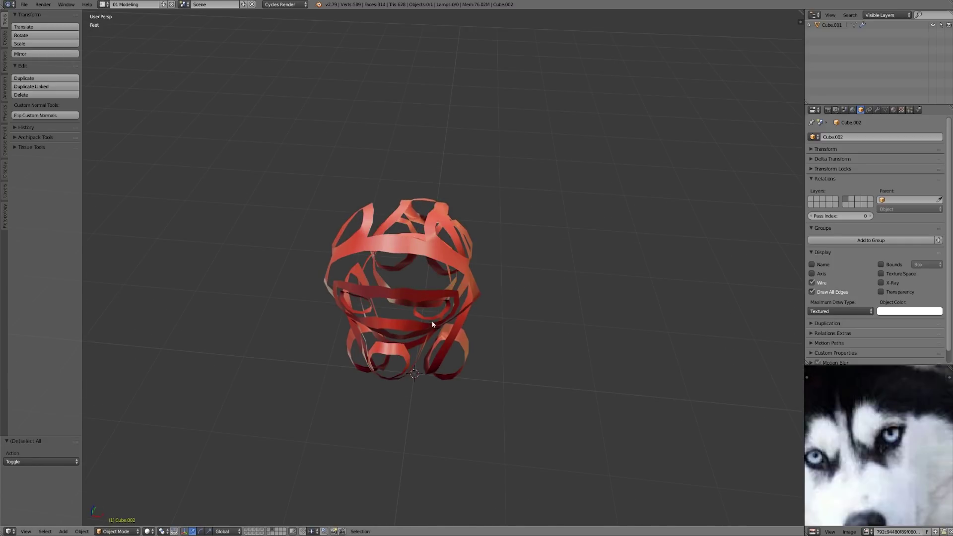
middle_click_drag(538, 351, 395, 252)
middle_click_drag(259, 286, 425, 256)
middle_click_drag(368, 236, 391, 246)
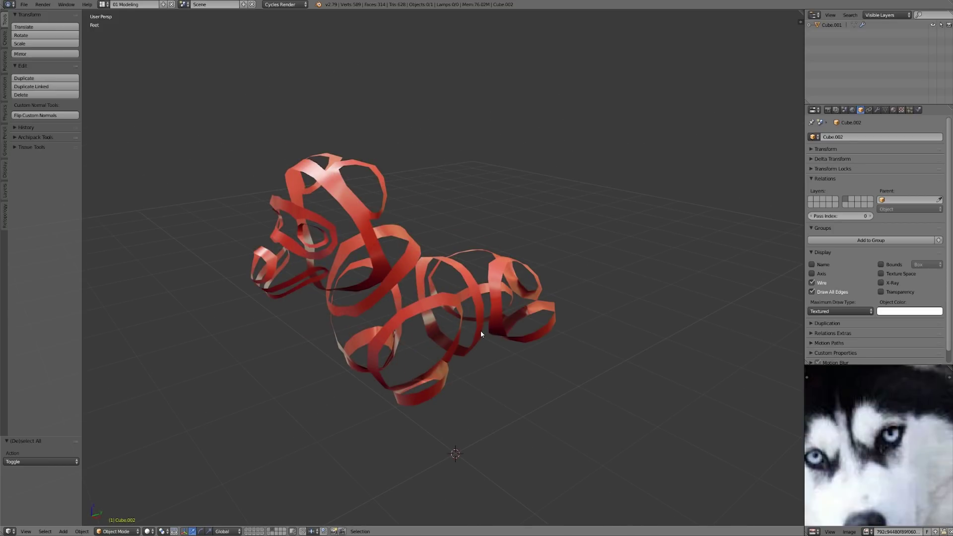
middle_click_drag(481, 331, 477, 327)
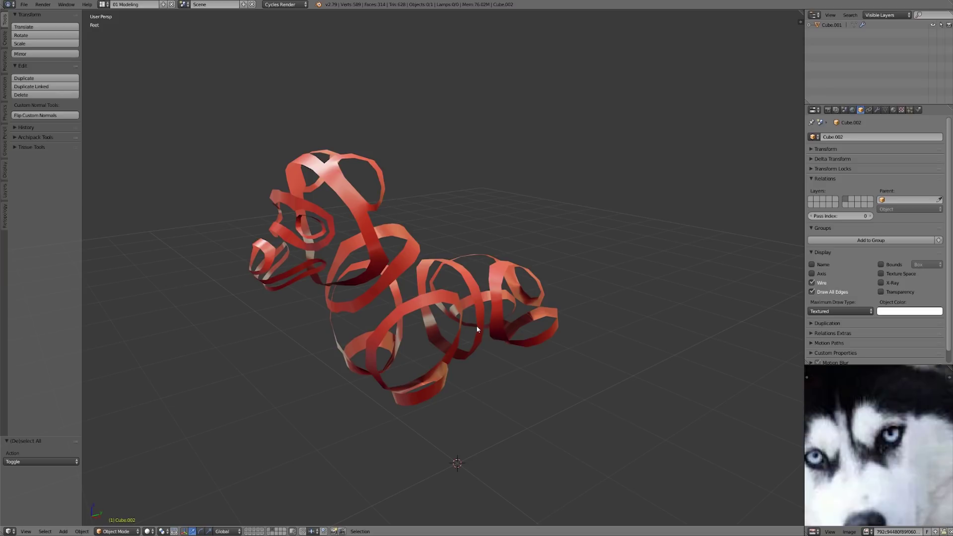
middle_click_drag(381, 345, 444, 301)
middle_click_drag(367, 310, 430, 363)
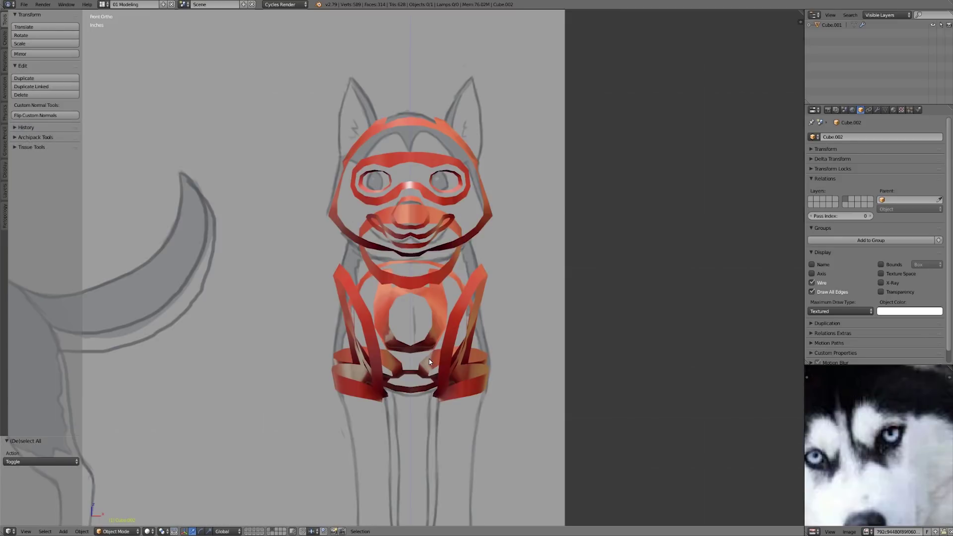
middle_click_drag(430, 362, 468, 318)
mouse_move(468, 318)
middle_mouse_down()
mouse_move(473, 330)
mouse_move(440, 363)
middle_mouse_up()
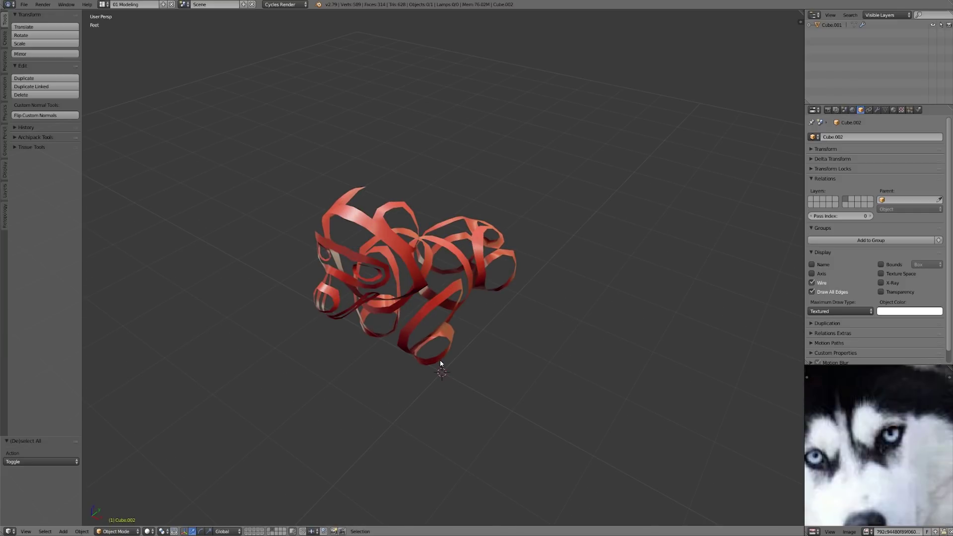
middle_click_drag(442, 362, 468, 353)
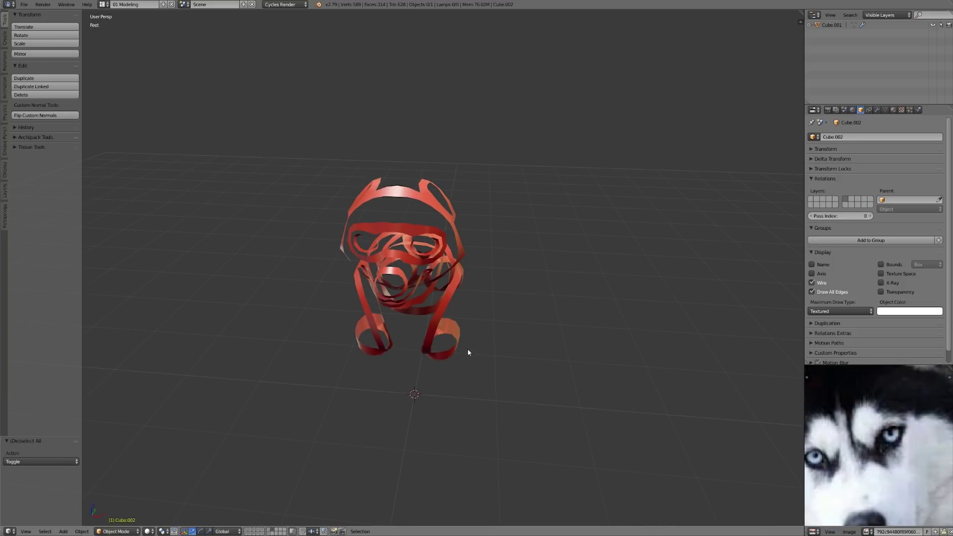
middle_click_drag(645, 380, 565, 361)
key("d+Tab")
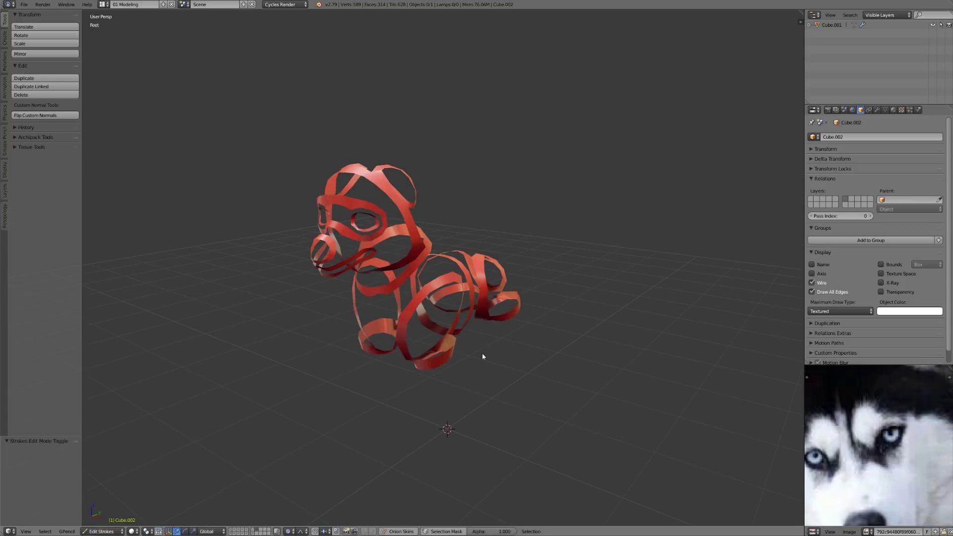
middle_click_drag(470, 368, 495, 374)
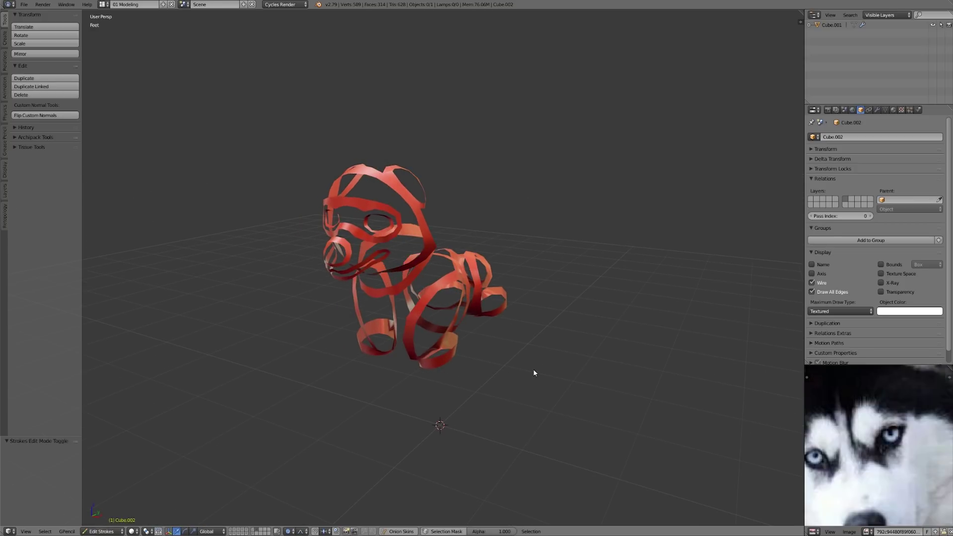
key("Tab")
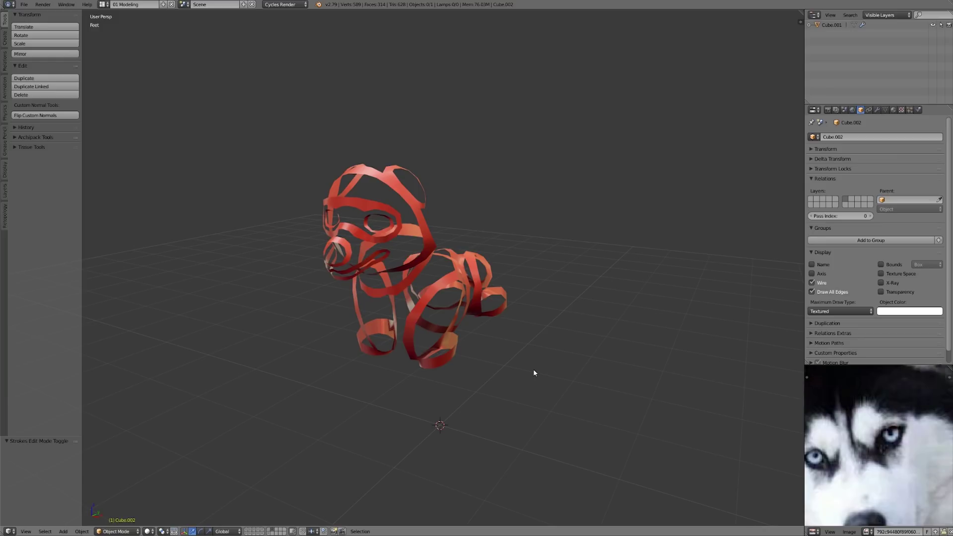
- Show creature_dog_turnaround.jpg as the reference image, framed on the sitting husky, and compare it with the head guide strips
scroll(927, 474, "down", 5)
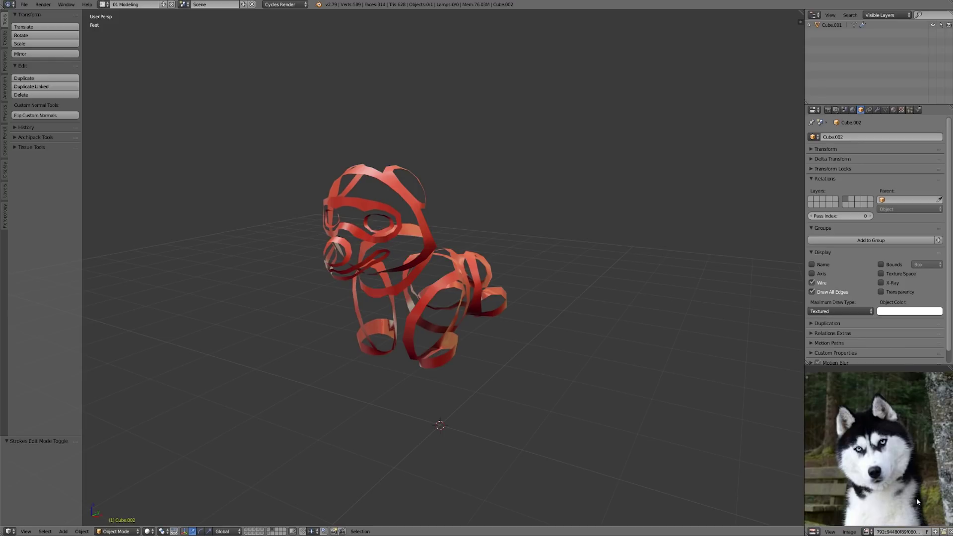
left_click(870, 532)
left_click(869, 531)
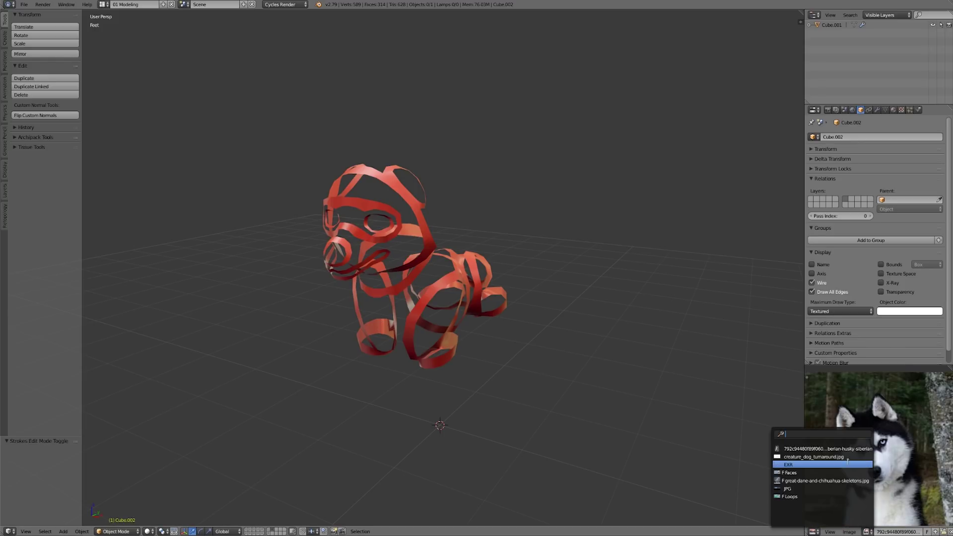
left_click(876, 455)
scroll(877, 456, "down", 5)
mouse_move(877, 456)
middle_mouse_down()
mouse_move(862, 453)
mouse_move(935, 459)
mouse_move(893, 452)
mouse_move(916, 444)
middle_mouse_up()
scroll(874, 452, "up", 2)
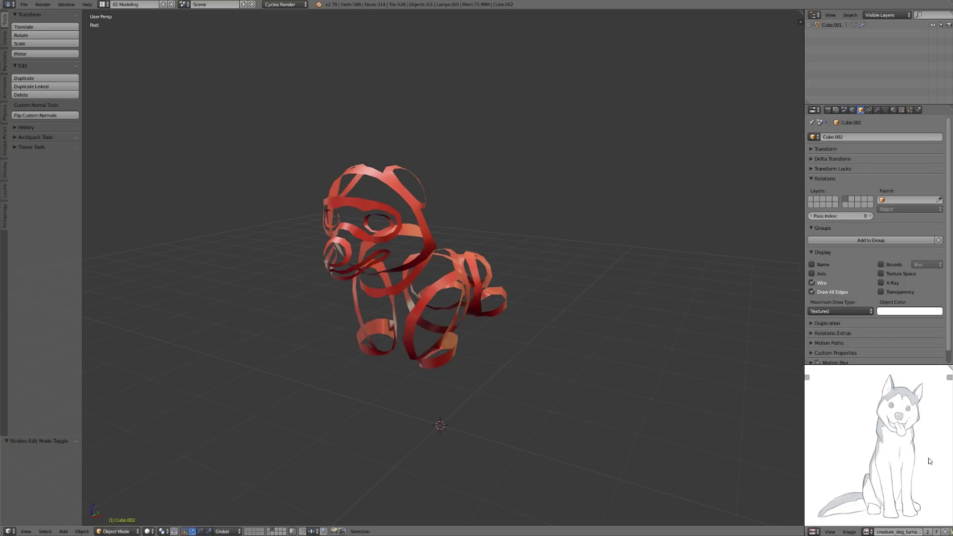
middle_click_drag(930, 461, 932, 460)
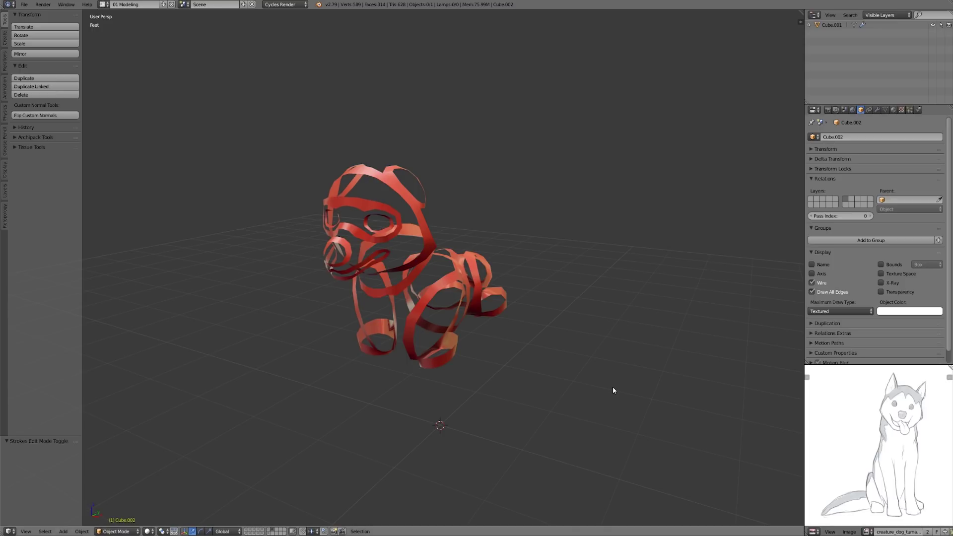
middle_click_drag(473, 340, 452, 328)
scroll(307, 229, "up", 2)
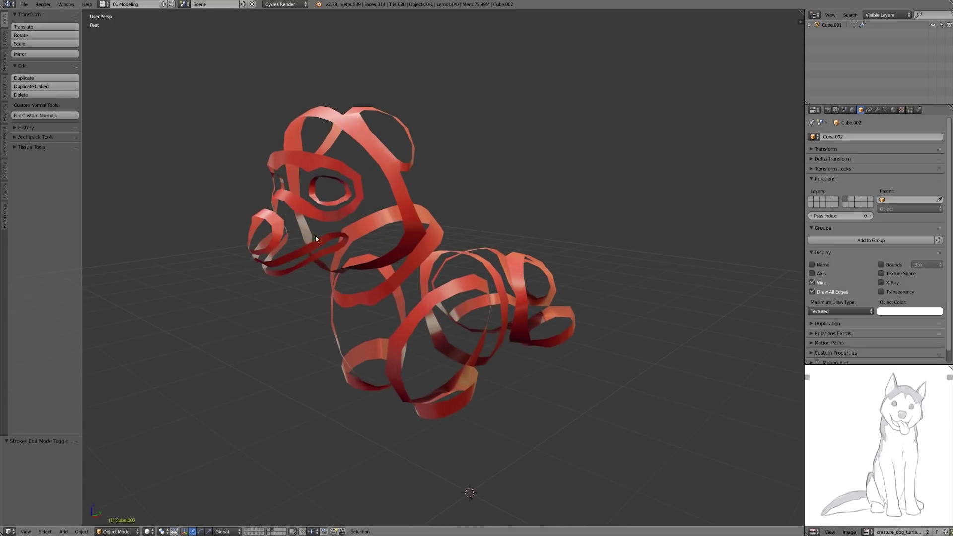
- Switch the reference image back to the Siberian husky photo and frame the dog's face
left_click(872, 531)
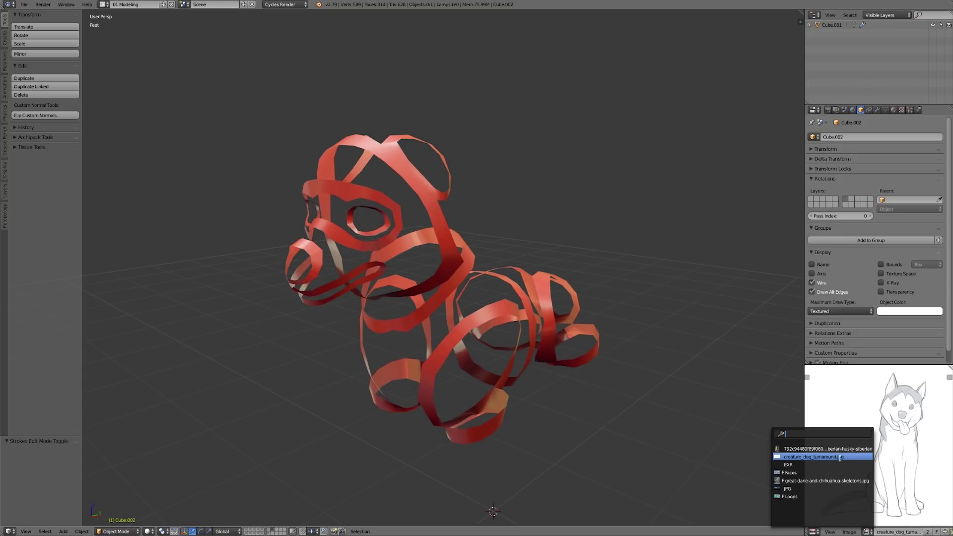
left_click(843, 448)
middle_click_drag(891, 453, 827, 483)
scroll(844, 471, "up", 4)
middle_click_drag(898, 437, 843, 459)
scroll(848, 451, "up", 2)
middle_click_drag(891, 410, 900, 479)
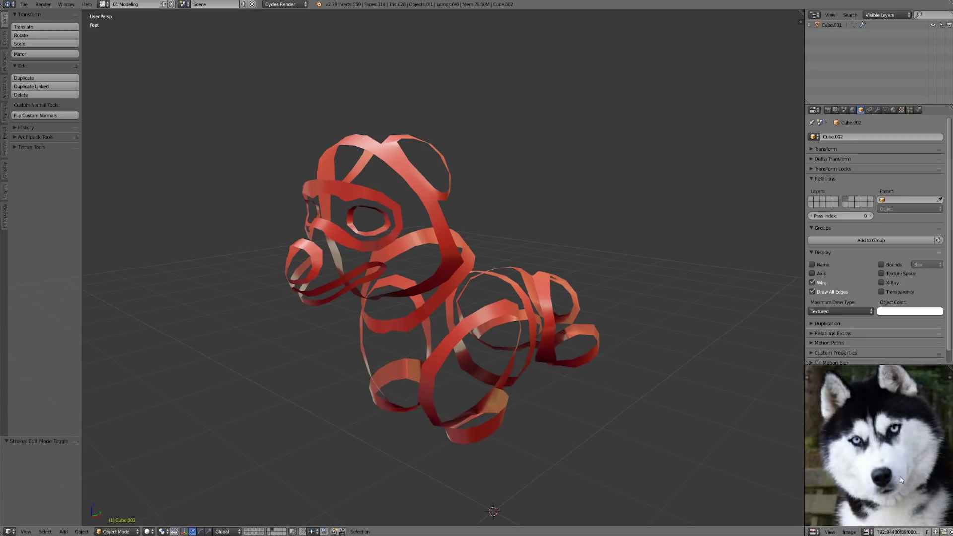
middle_click_drag(891, 440, 894, 449)
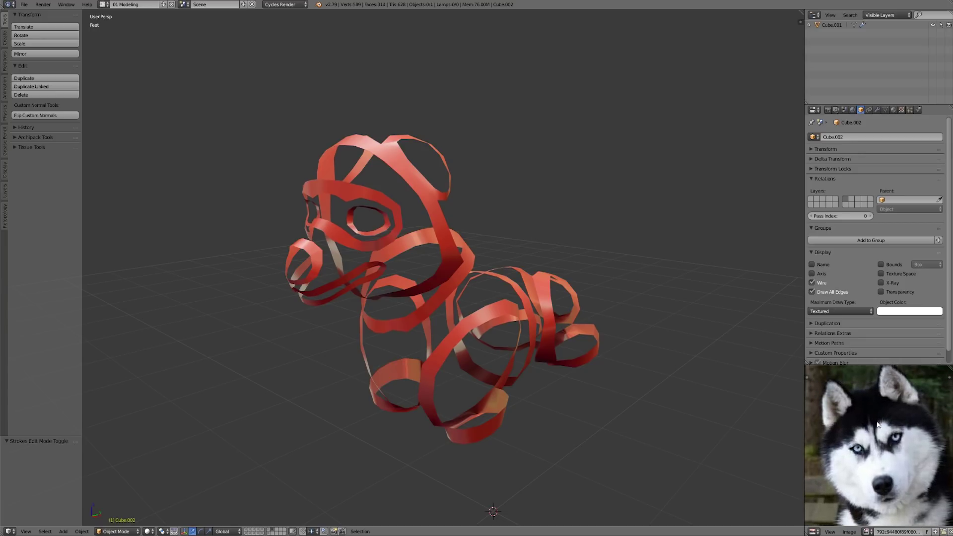
scroll(893, 448, "up", 1)
middle_click_drag(903, 474, 902, 481)
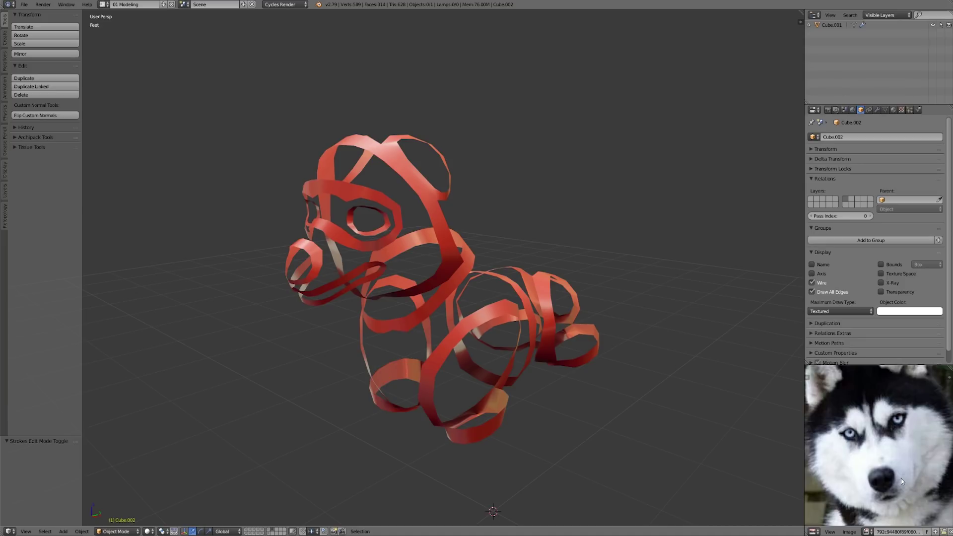
- Display the full husky model, enter Edit Mode on its body and select the edge where the inner front leg meets the chest
middle_click_drag(598, 402, 590, 395)
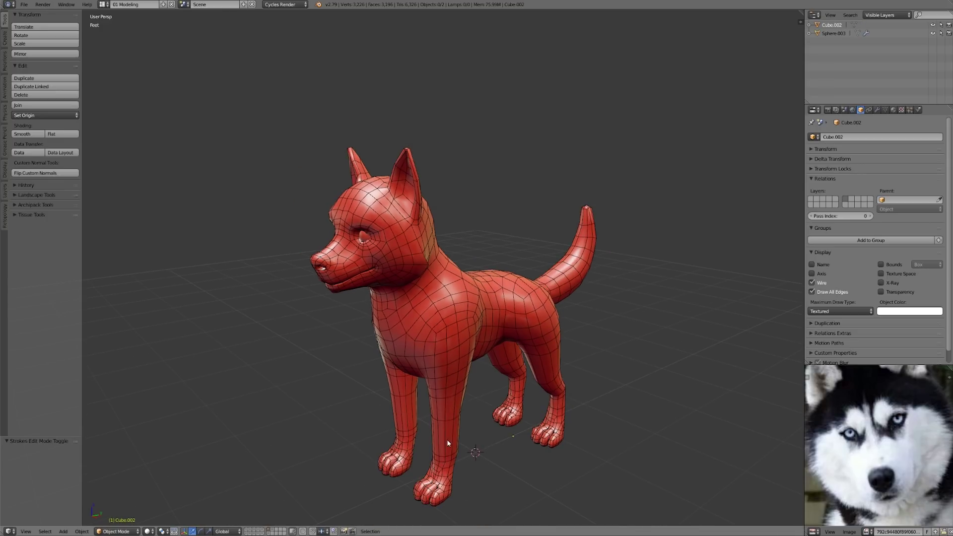
middle_click_drag(448, 443, 434, 429, "shift")
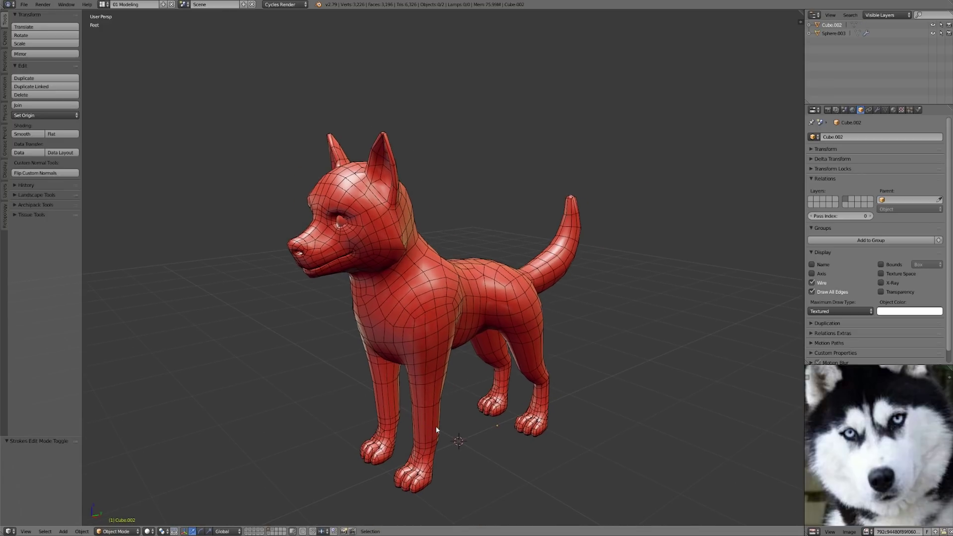
middle_click_drag(435, 426, 483, 318)
right_click(486, 389)
key("Tab")
scroll(484, 319, "up", 5)
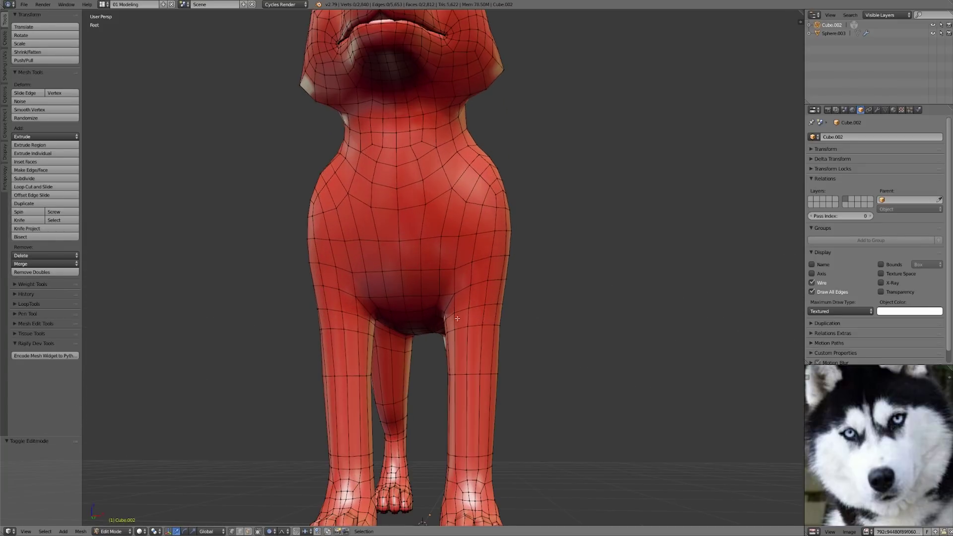
middle_click_drag(477, 304, 432, 318)
right_click(468, 325)
scroll(450, 271, "up", 2)
right_click(449, 285)
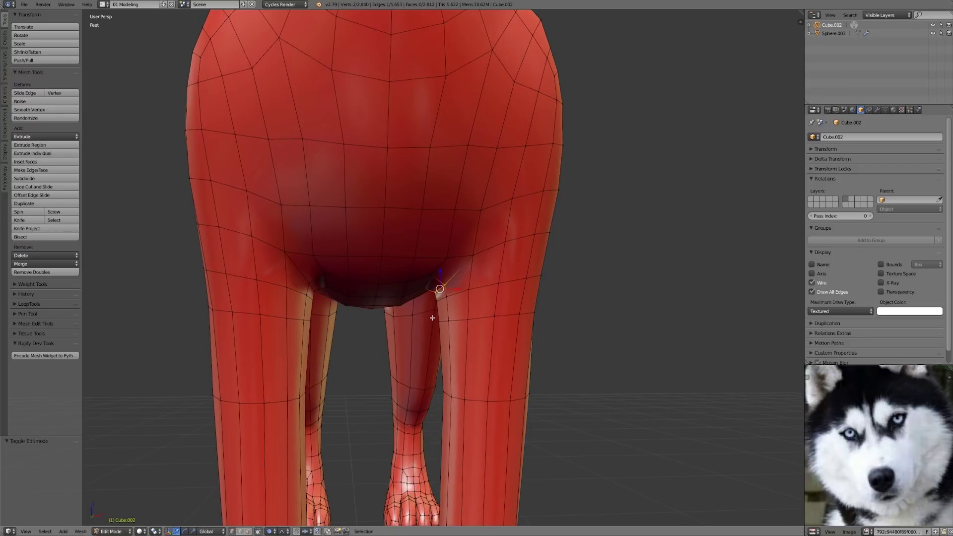
- Disable proportional editing and raise the inner-leg edge along Z by about 381 thou in the front view
key("KP_1")
key("z")
key("z")
left_click(271, 531)
left_click(277, 522)
left_click_drag(435, 277, 435, 272)
left_click(432, 270)
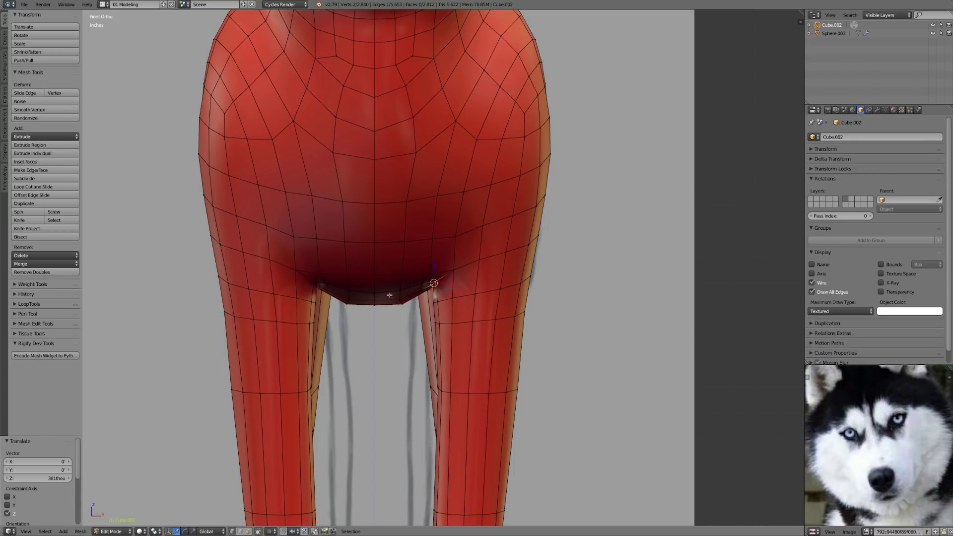
- Enable Connected proportional editing and adjust the height of the inner-leg edge, including the adjoining edge in the second move
left_click(271, 531)
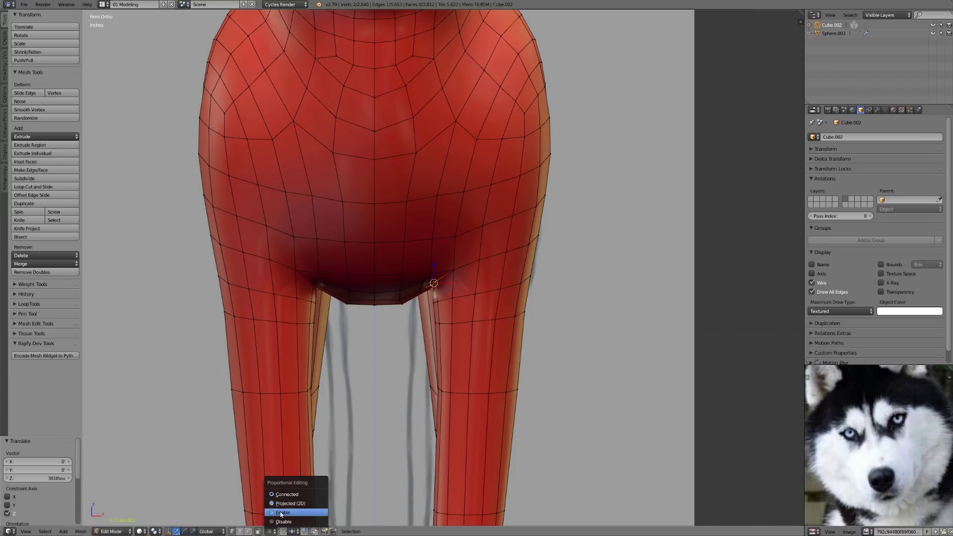
left_click(283, 491)
key("g")
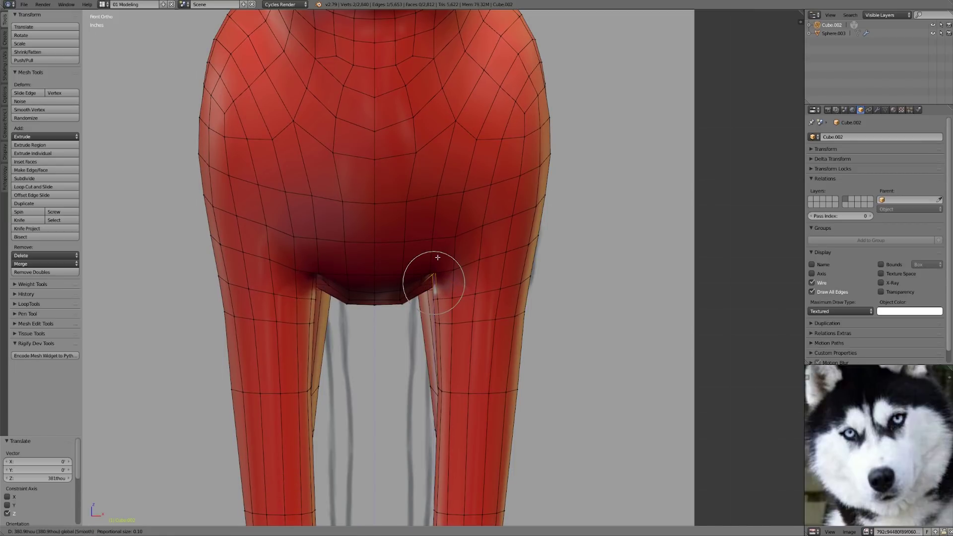
left_click(459, 270)
right_click(450, 265, "shift")
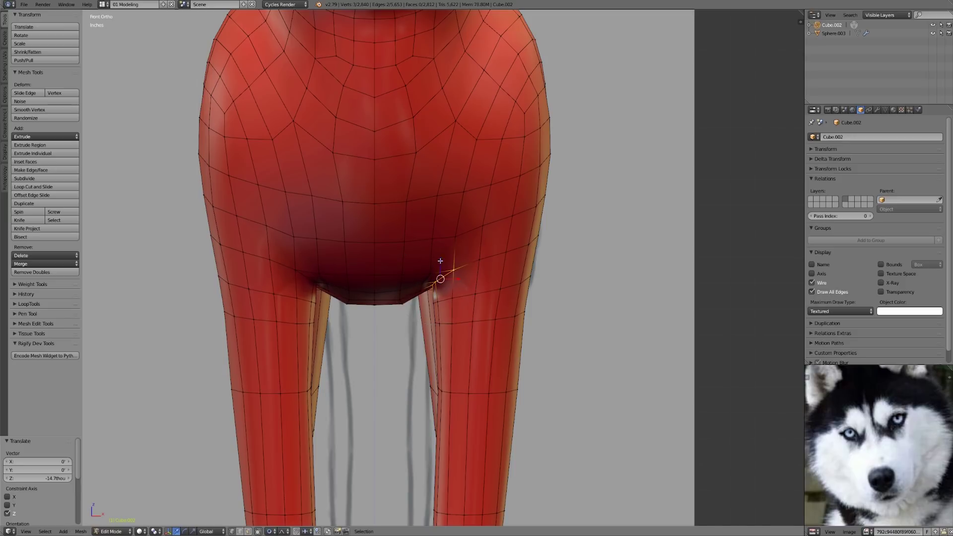
key("g")
left_click(441, 258)
- Raise the vertex on the outer part of the leg crease by about 366 thou and lower the one beneath the chest
right_click(480, 255)
key("g")
left_click(479, 248)
right_click(422, 279)
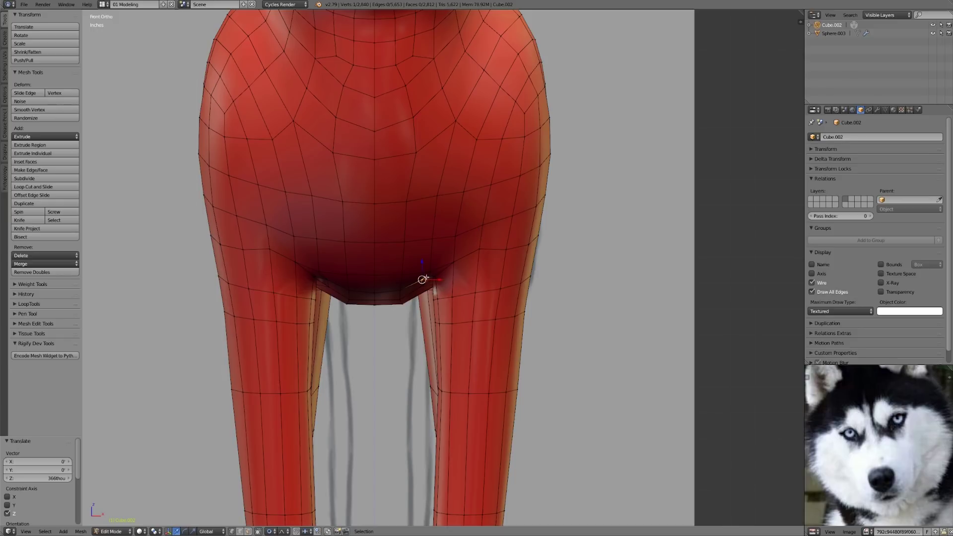
key("g")
left_click(423, 286)
- Check the reshaped chest-to-leg crease in Object Mode and preview a loop cut around the upper front leg without adding it
middle_click_drag(440, 284, 476, 339)
key("Tab")
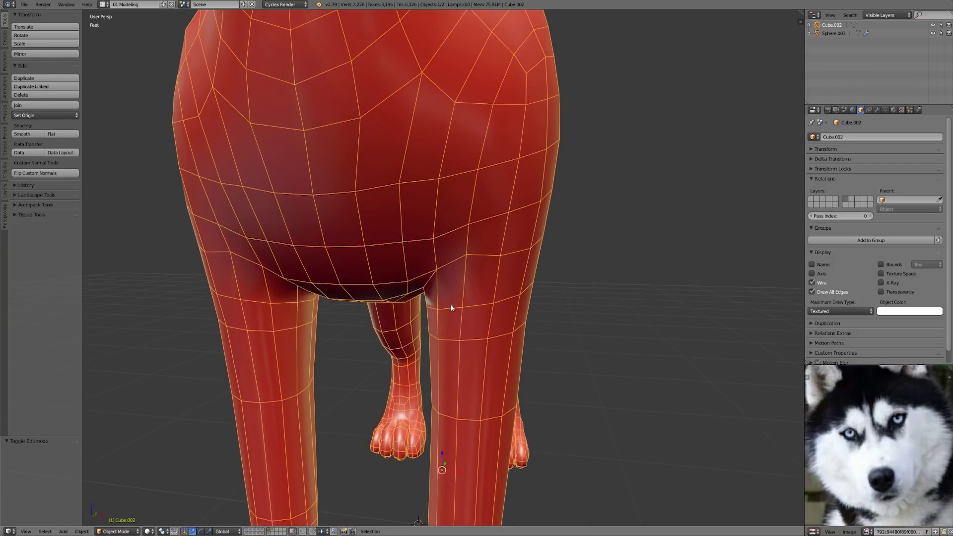
key("Tab")
middle_click_drag(447, 299, 459, 298)
key("ctrl+r")
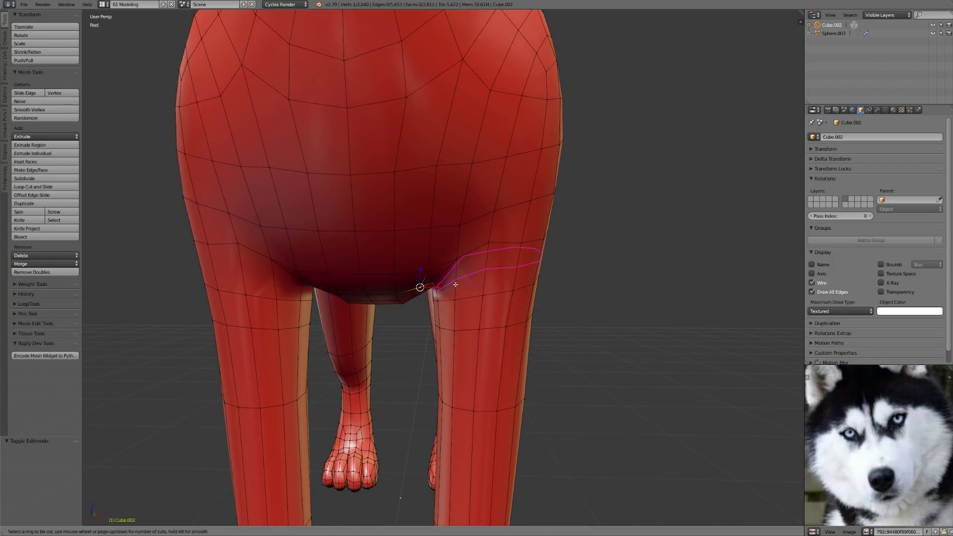
key("Escape")
- Return to Object Mode, deselect the husky and view the whole model from the front side
middle_click_drag(502, 331, 437, 323)
key("Tab")
scroll(418, 322, "down", 2)
key("a")
scroll(416, 318, "down", 5)
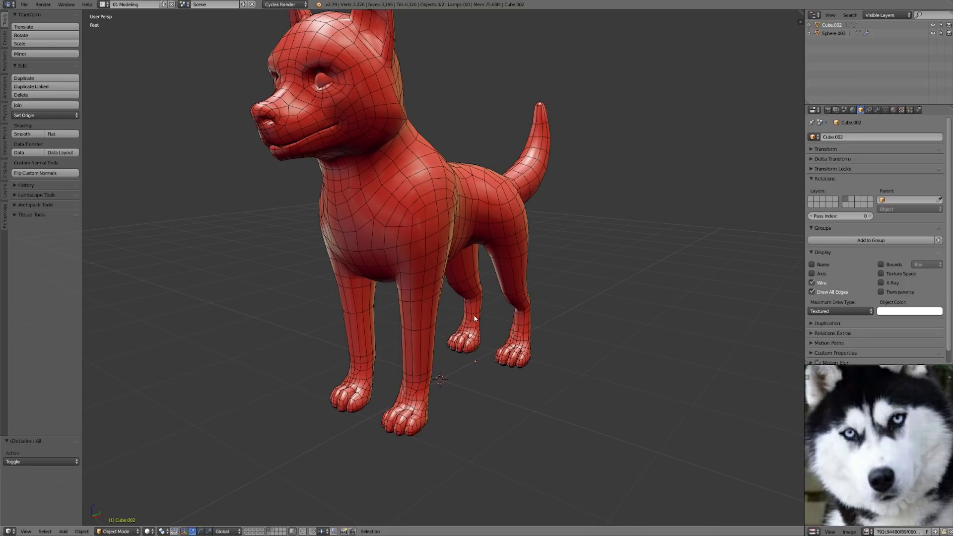
middle_click_drag(475, 319, 569, 383)
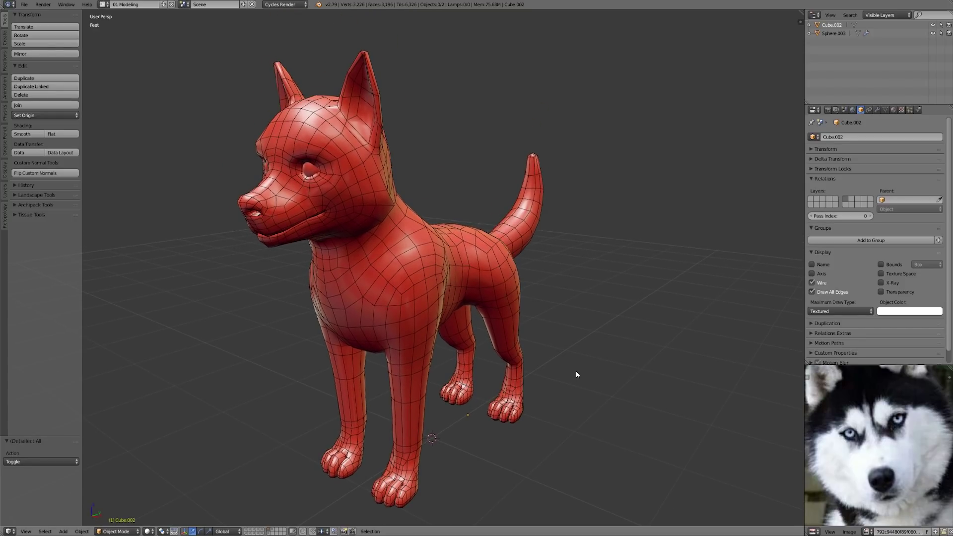